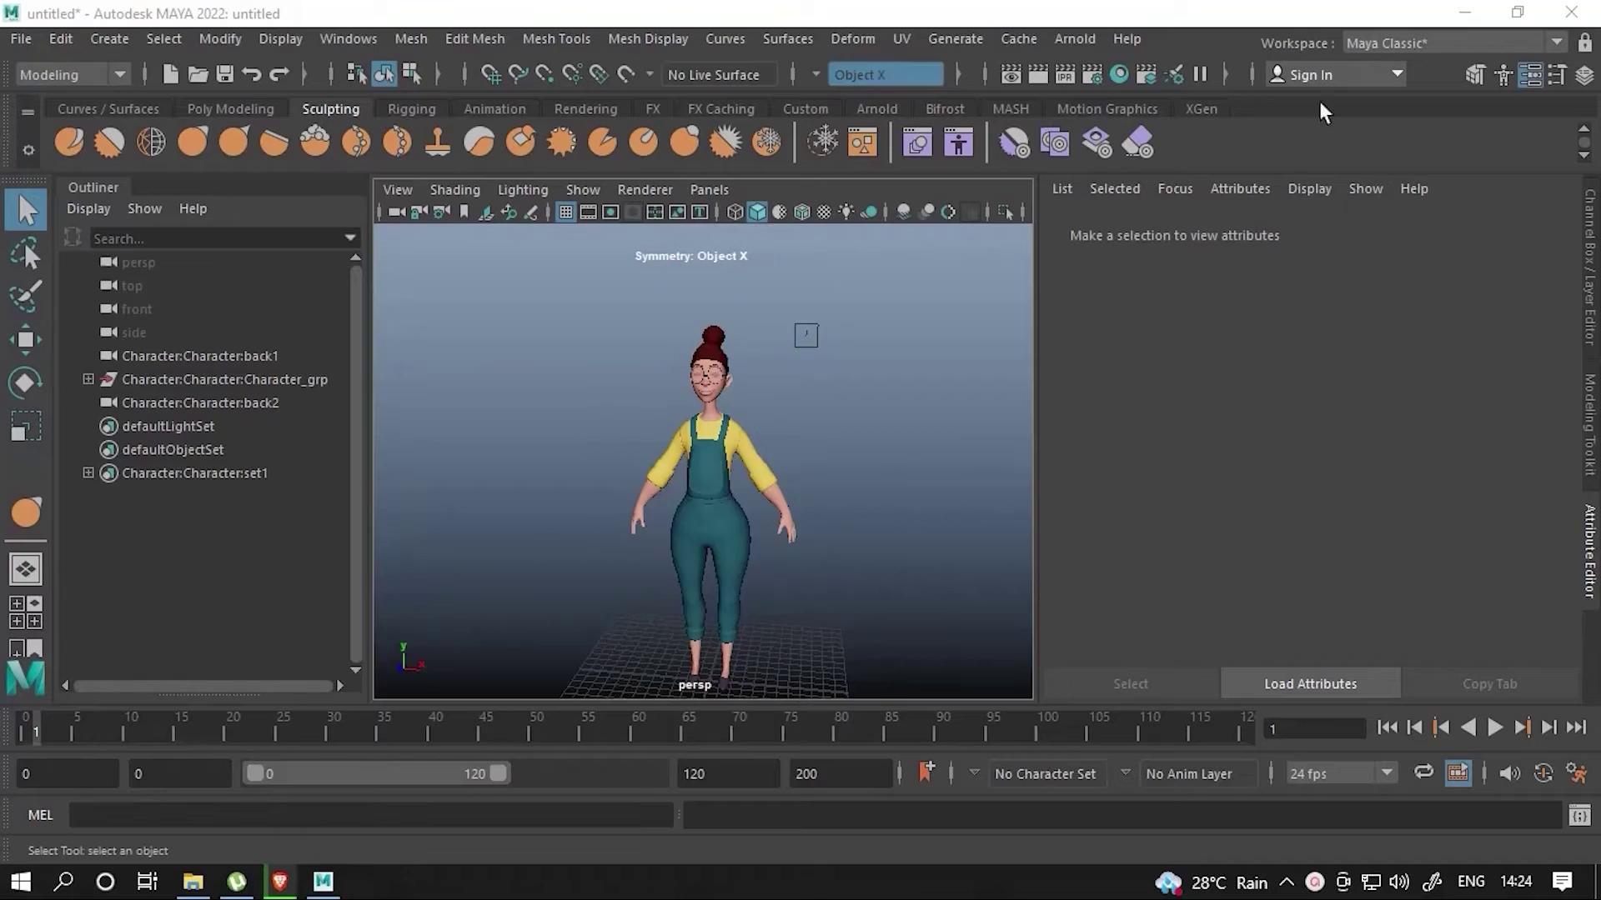
- Switch to the UV Editing workspace and pan the view to frame the character
click(1451, 42)
click(1317, 253)
alt+drag(271, 562, 500, 480)
alt+middle_drag(500, 480, 658, 483)
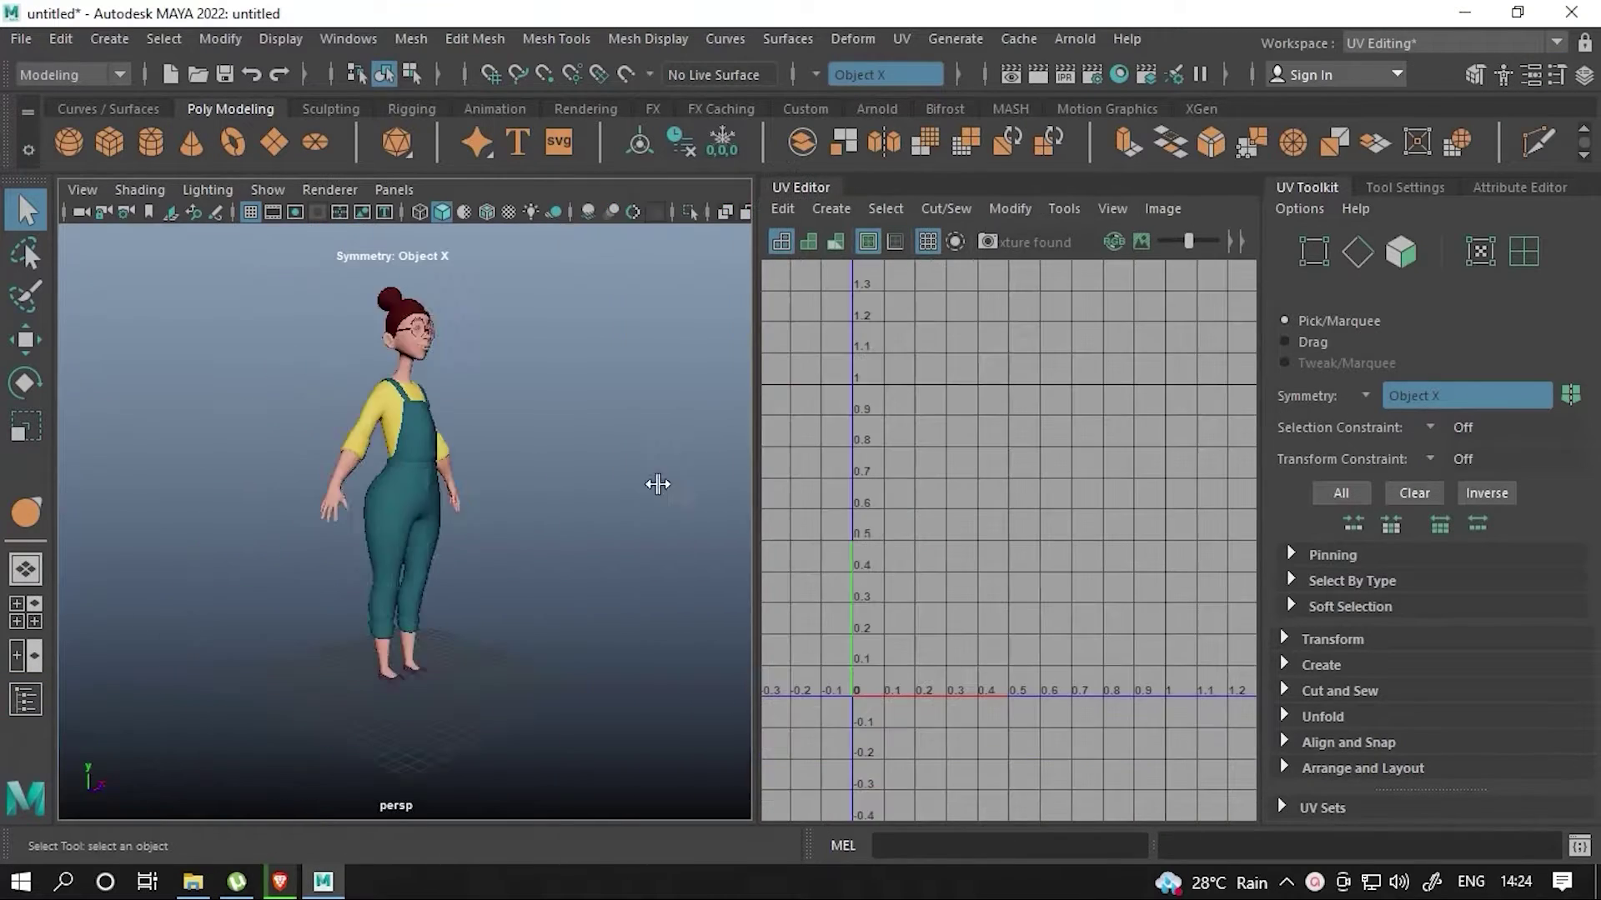
scroll(372, 563, up, 5)
- Select the face mesh, clear the selection, and orbit and zoom onto the character's head
click(400, 572)
scroll(400, 572, down, 5)
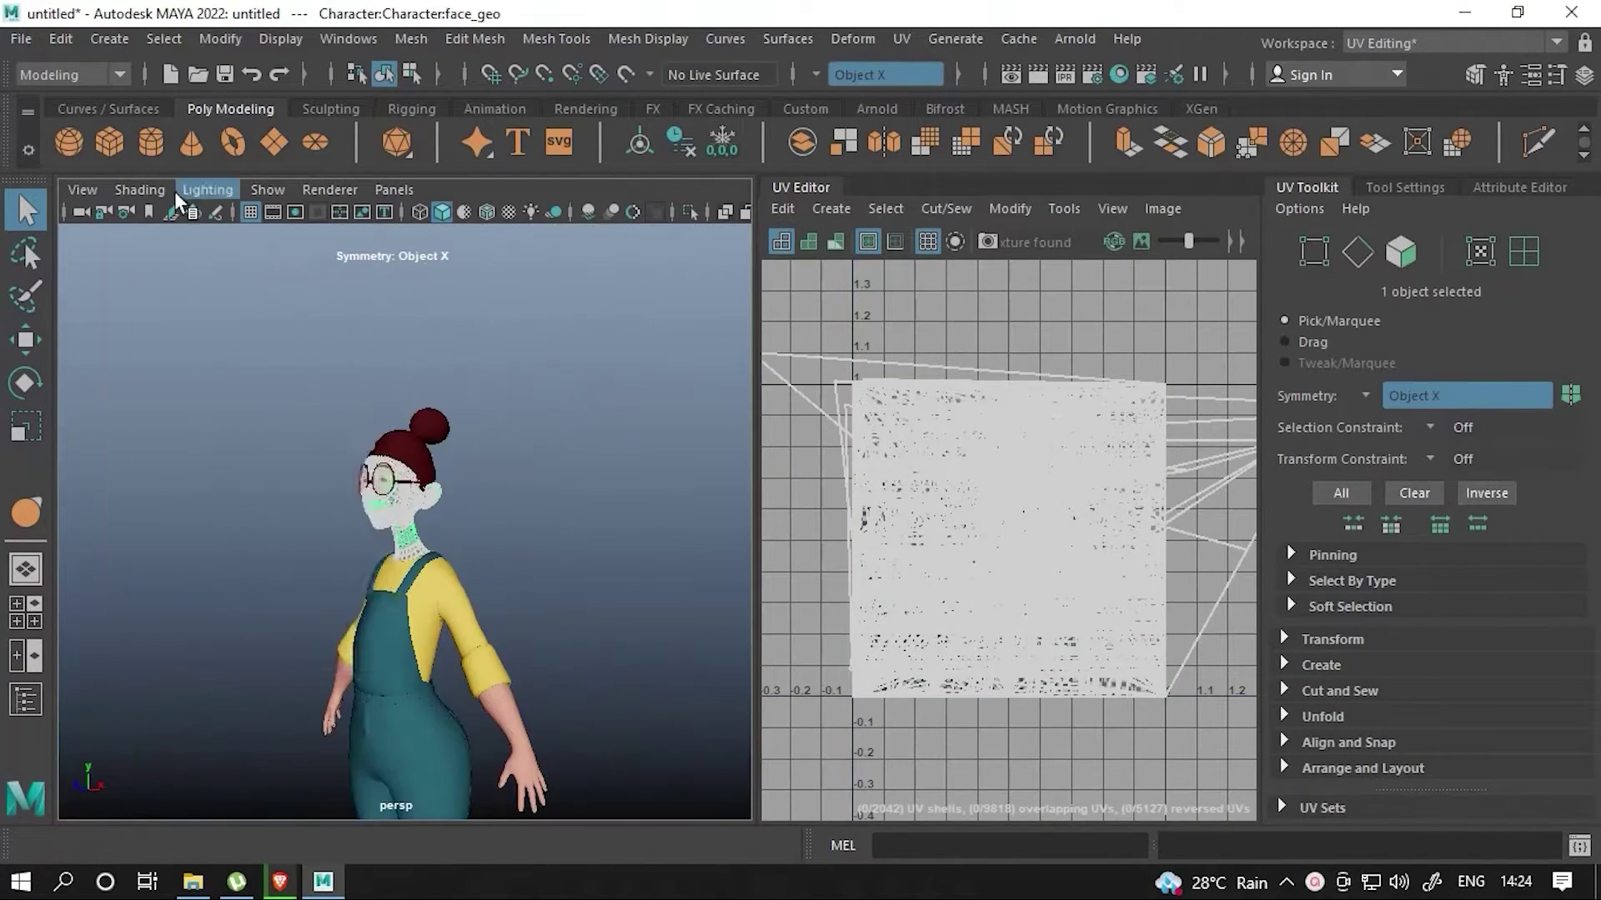
click(486, 212)
alt+drag(250, 450, 327, 450)
scroll(561, 661, up, 5)
scroll(468, 704, down, 5)
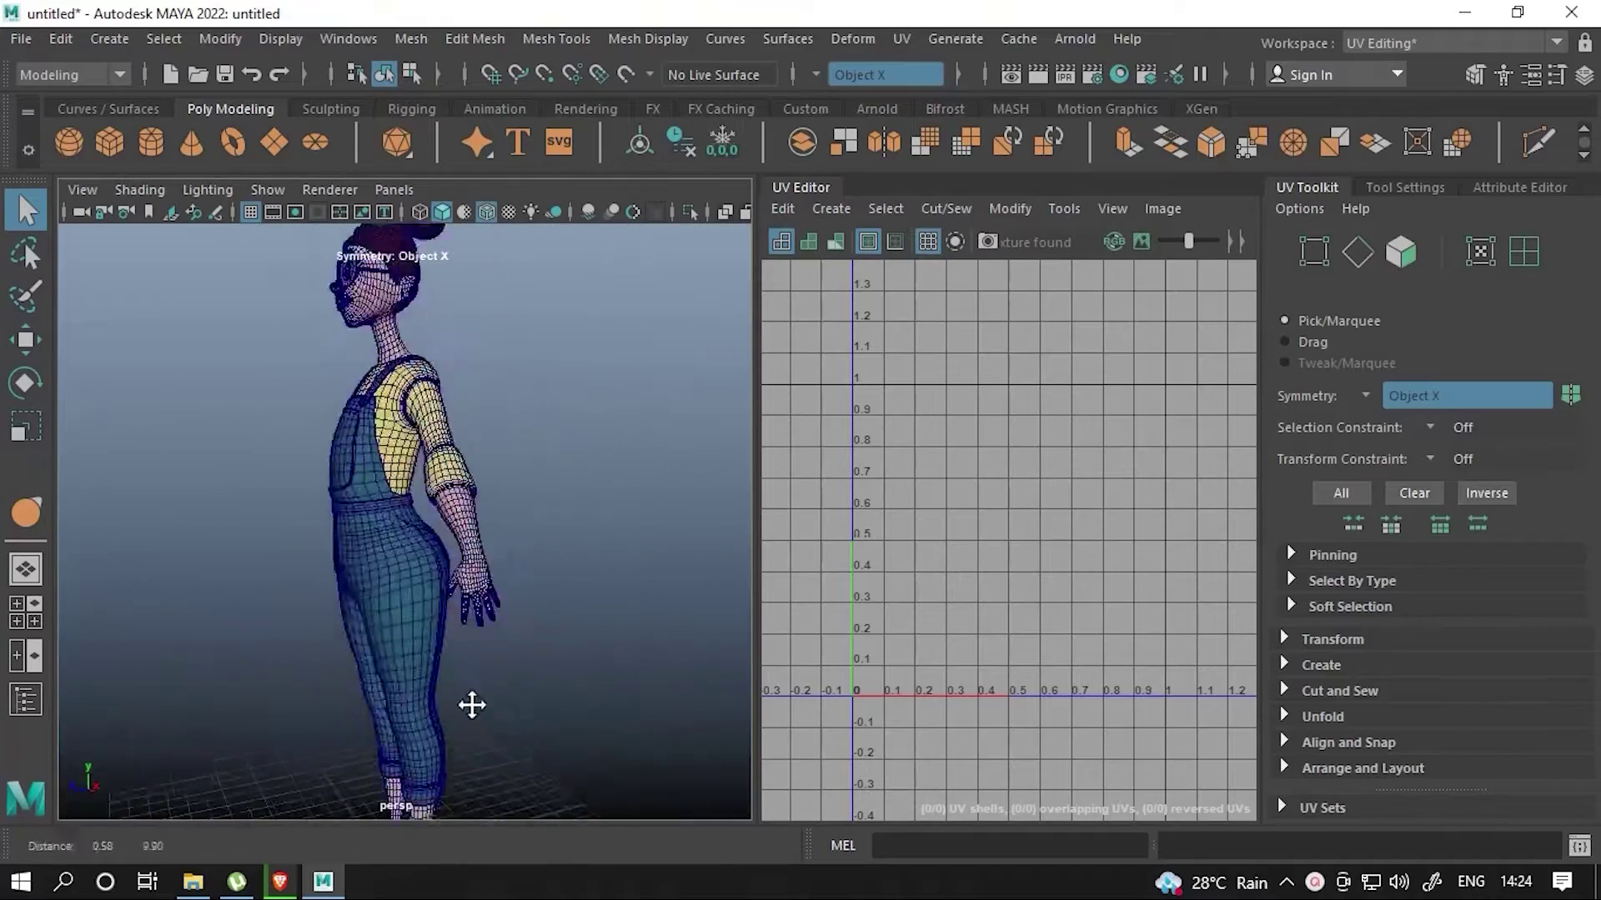
scroll(561, 601, up, 5)
scroll(427, 551, up, 2)
scroll(427, 552, down, 5)
scroll(464, 500, up, 5)
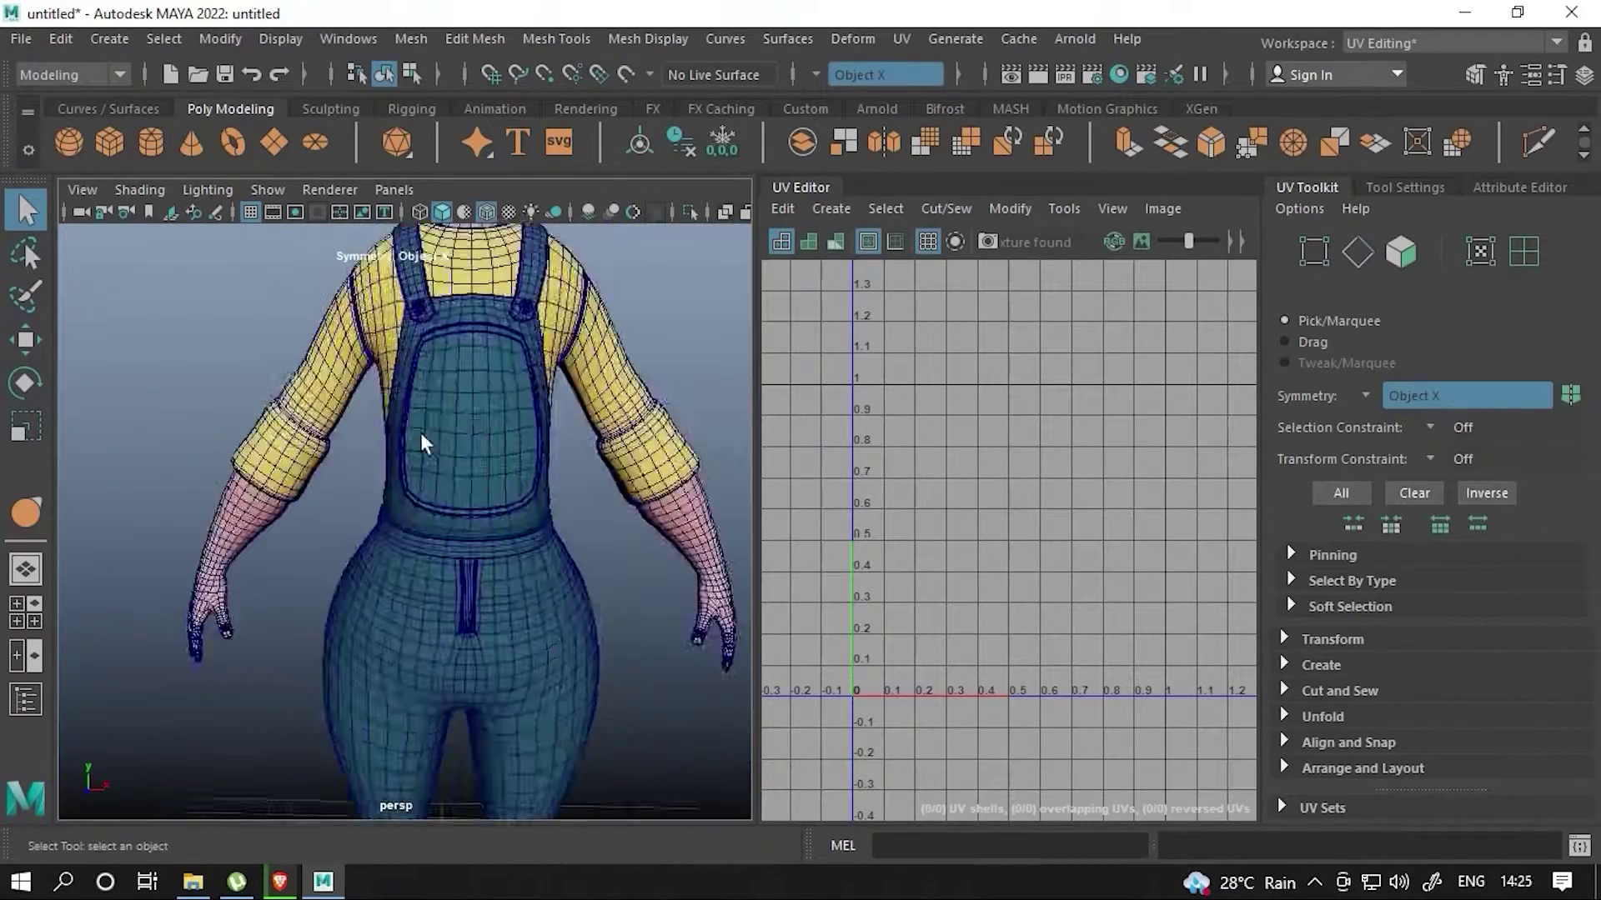
alt+middle_drag(422, 440, 625, 643)
- Select, frame and isolate the cap, then apply a cylindrical UV projection
click(392, 316)
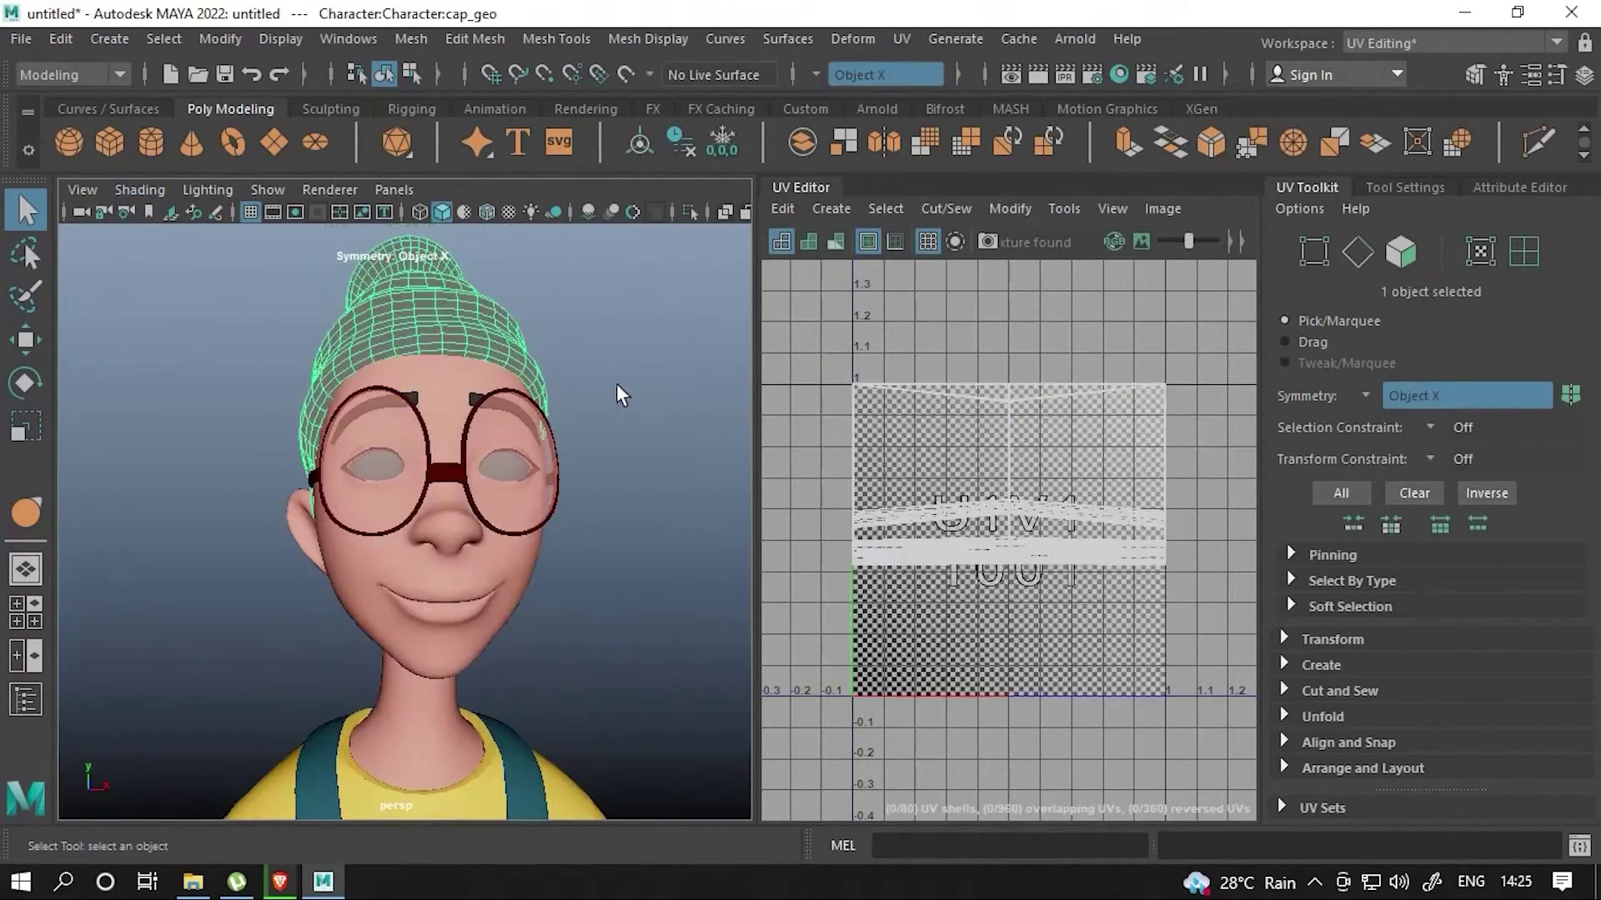
key(ctrl+1)
click(25, 701)
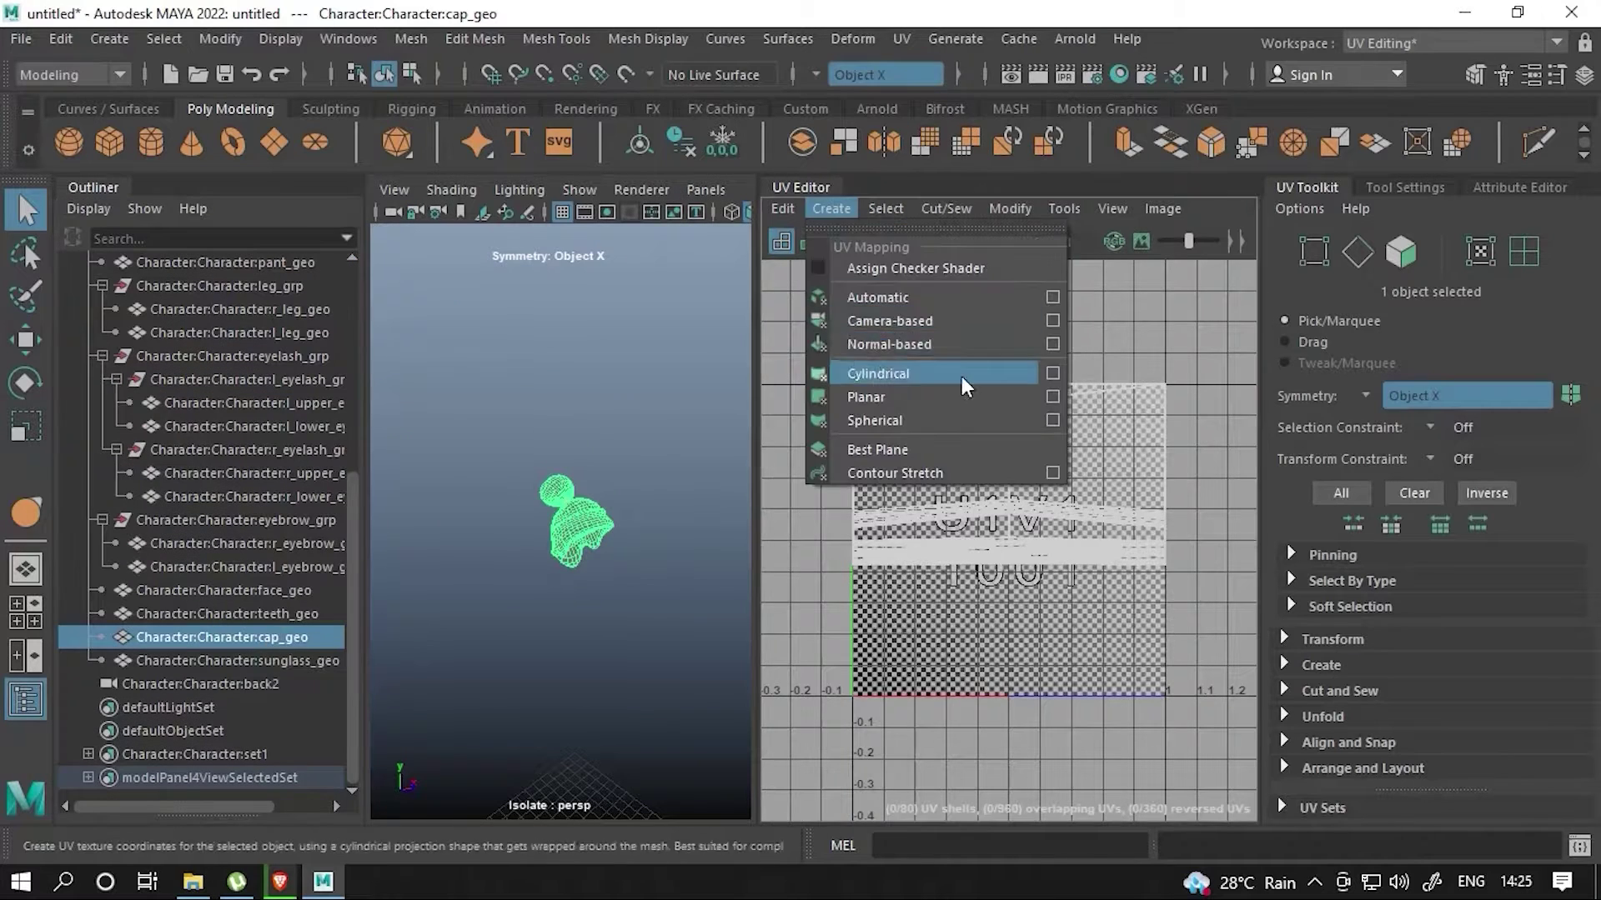
click(879, 373)
- Unfold the cap's UVs into one flat shell using the UV Toolkit
click(1363, 716)
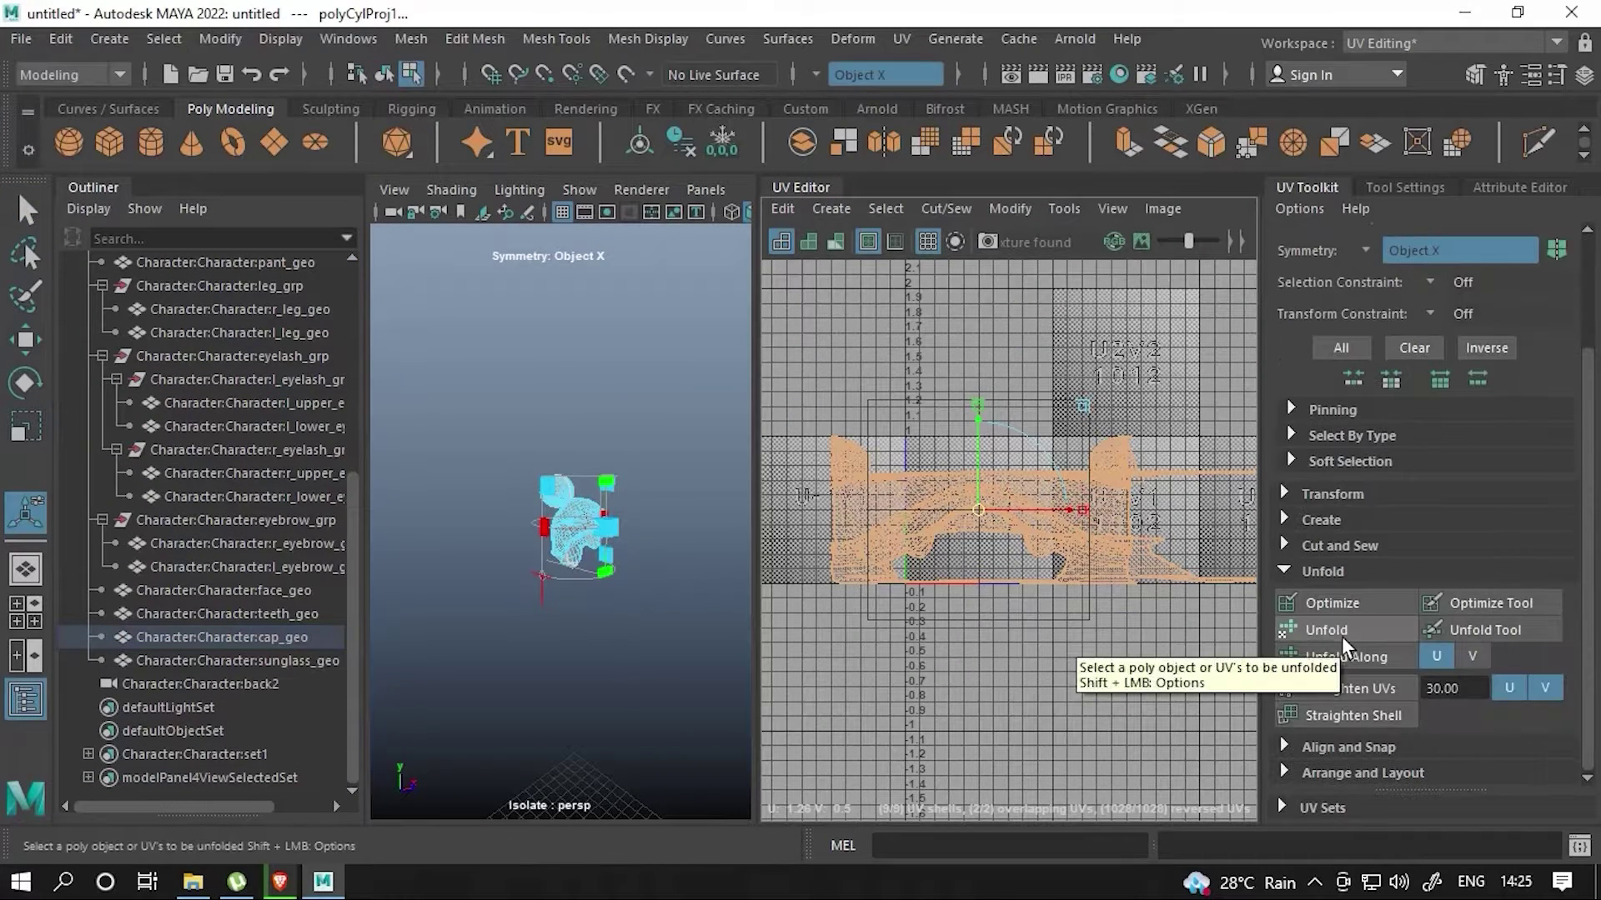
click(1009, 209)
click(1235, 858)
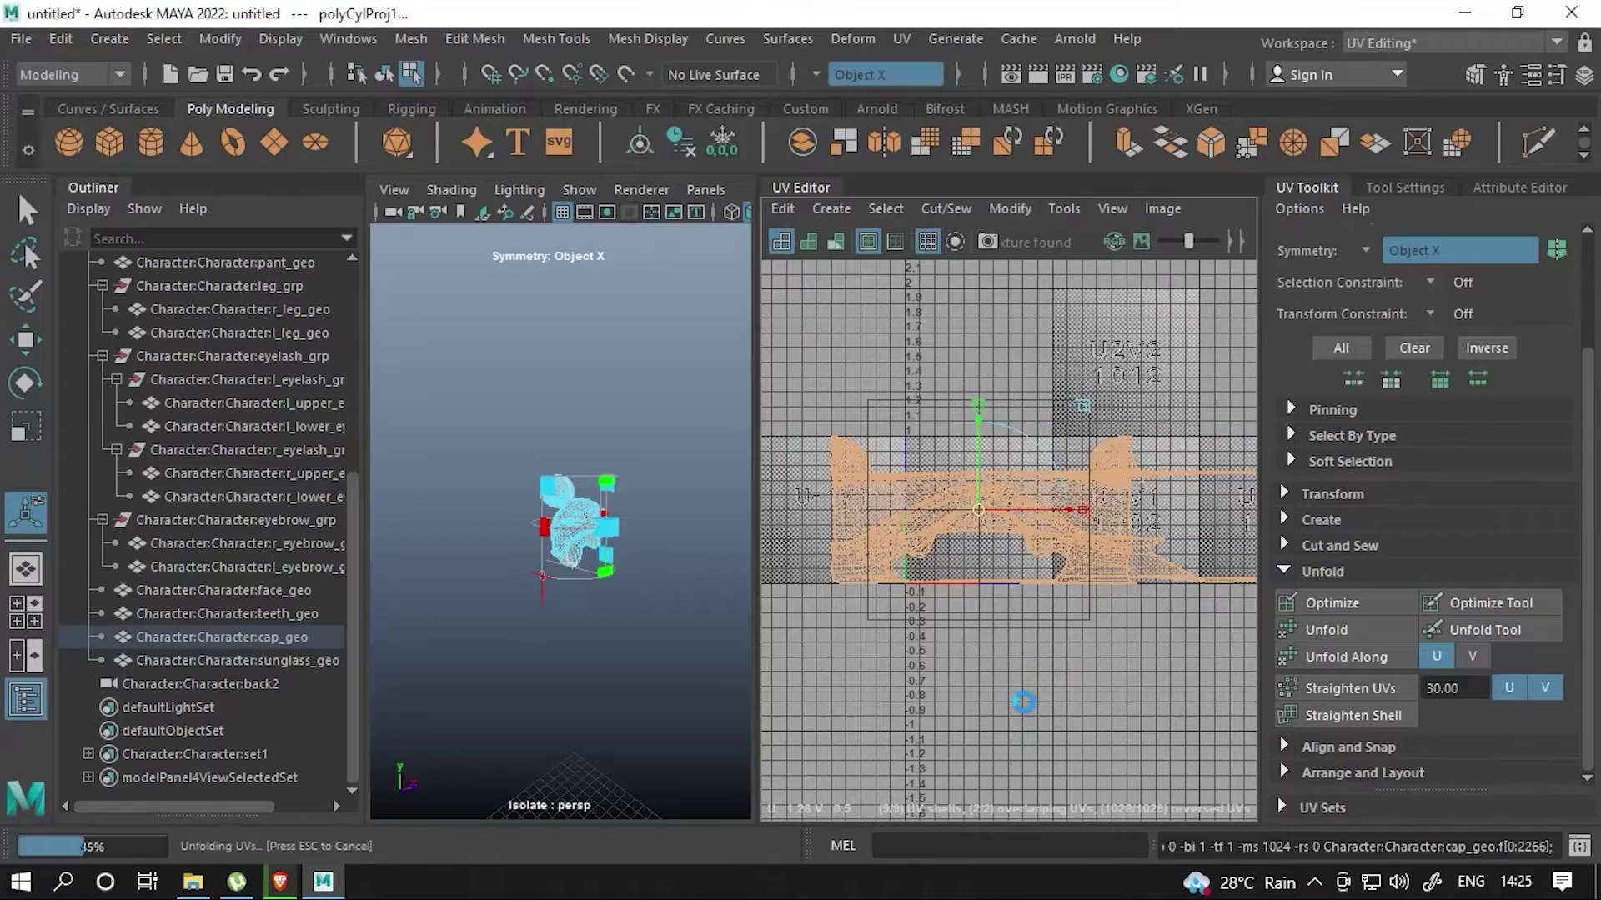
scroll(998, 512, down, 3)
scroll(998, 512, up, 2)
- Show texture tile borders and UV distortion shading, centring the shell in the UV view
click(871, 243)
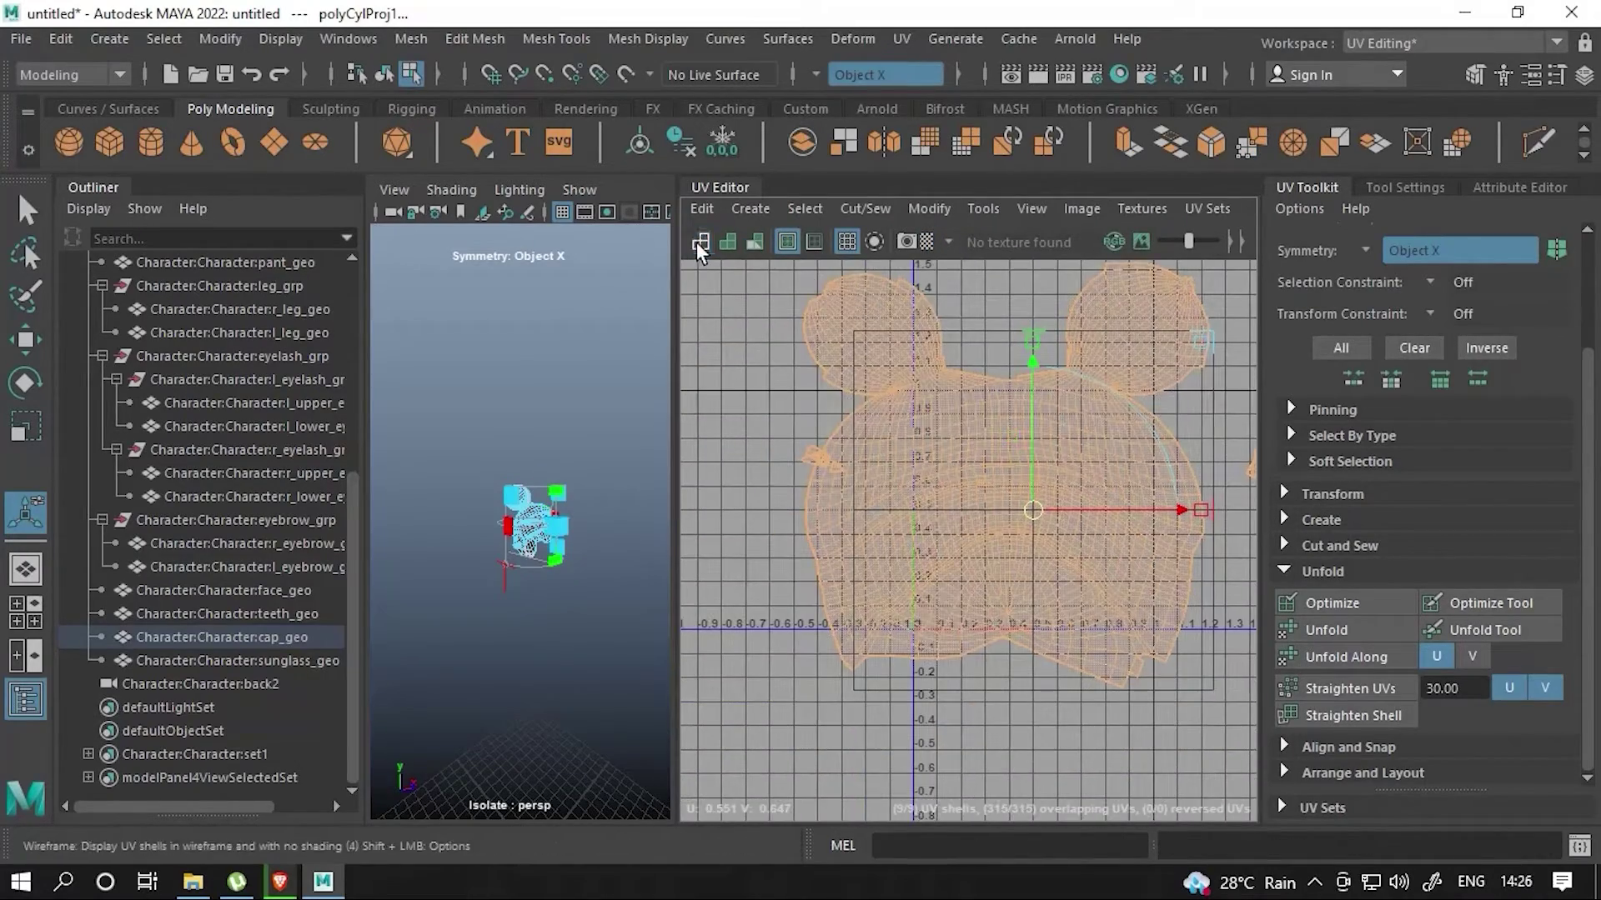
click(743, 240)
alt+middle_drag(1047, 500, 997, 534)
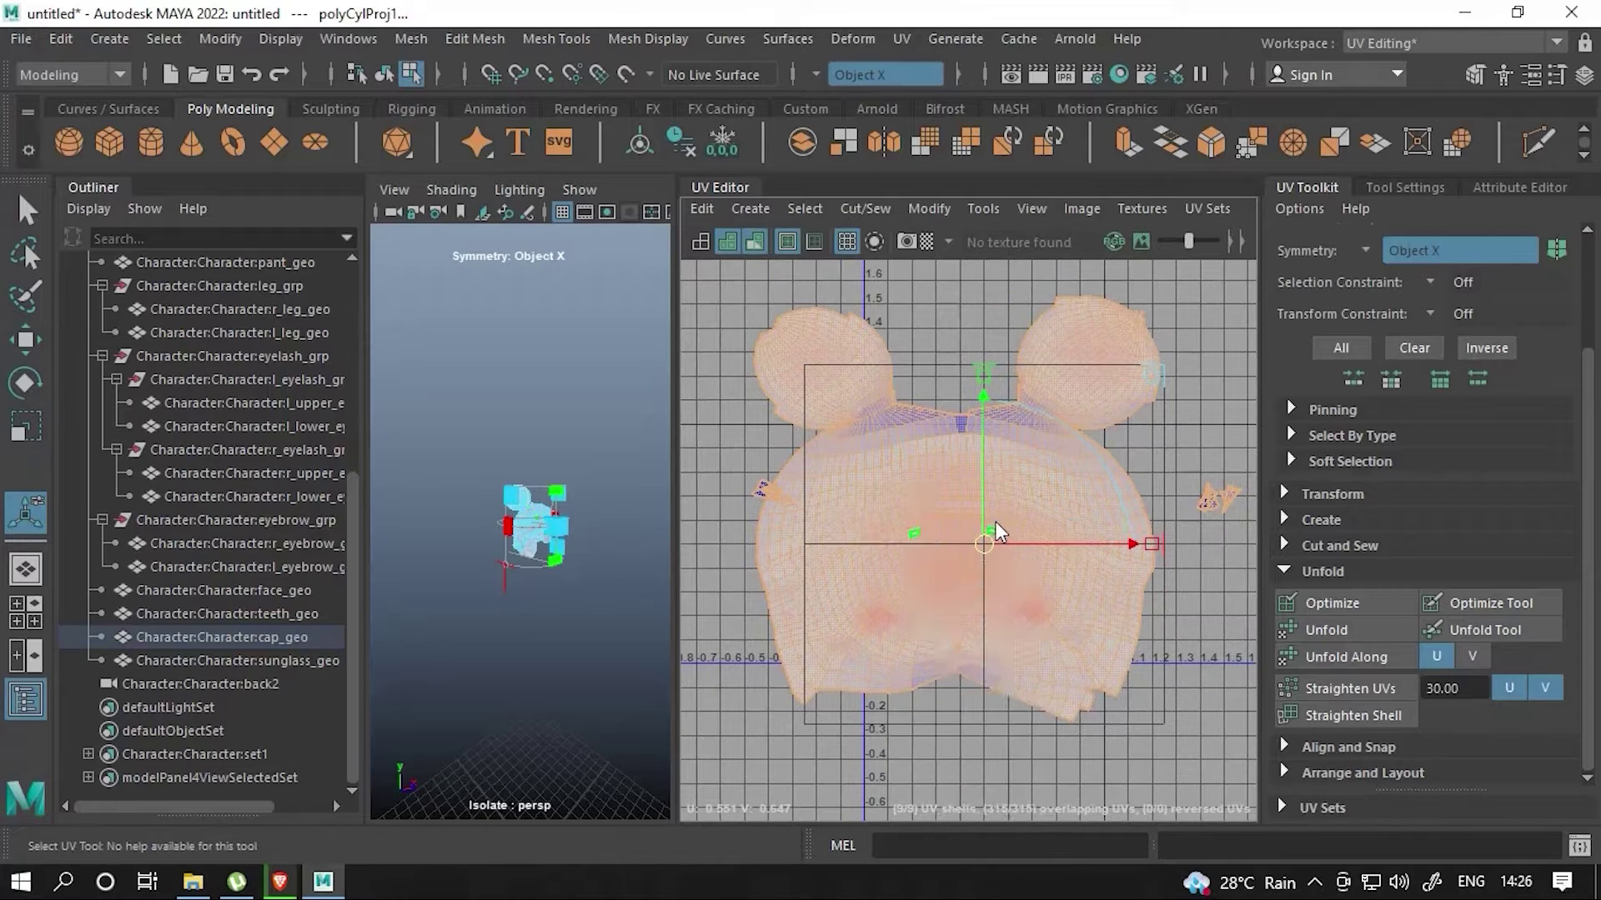
- Adjust options in the UV Toolkit panel and widen the 3D view panel
click(1315, 881)
click(1347, 807)
click(1352, 693)
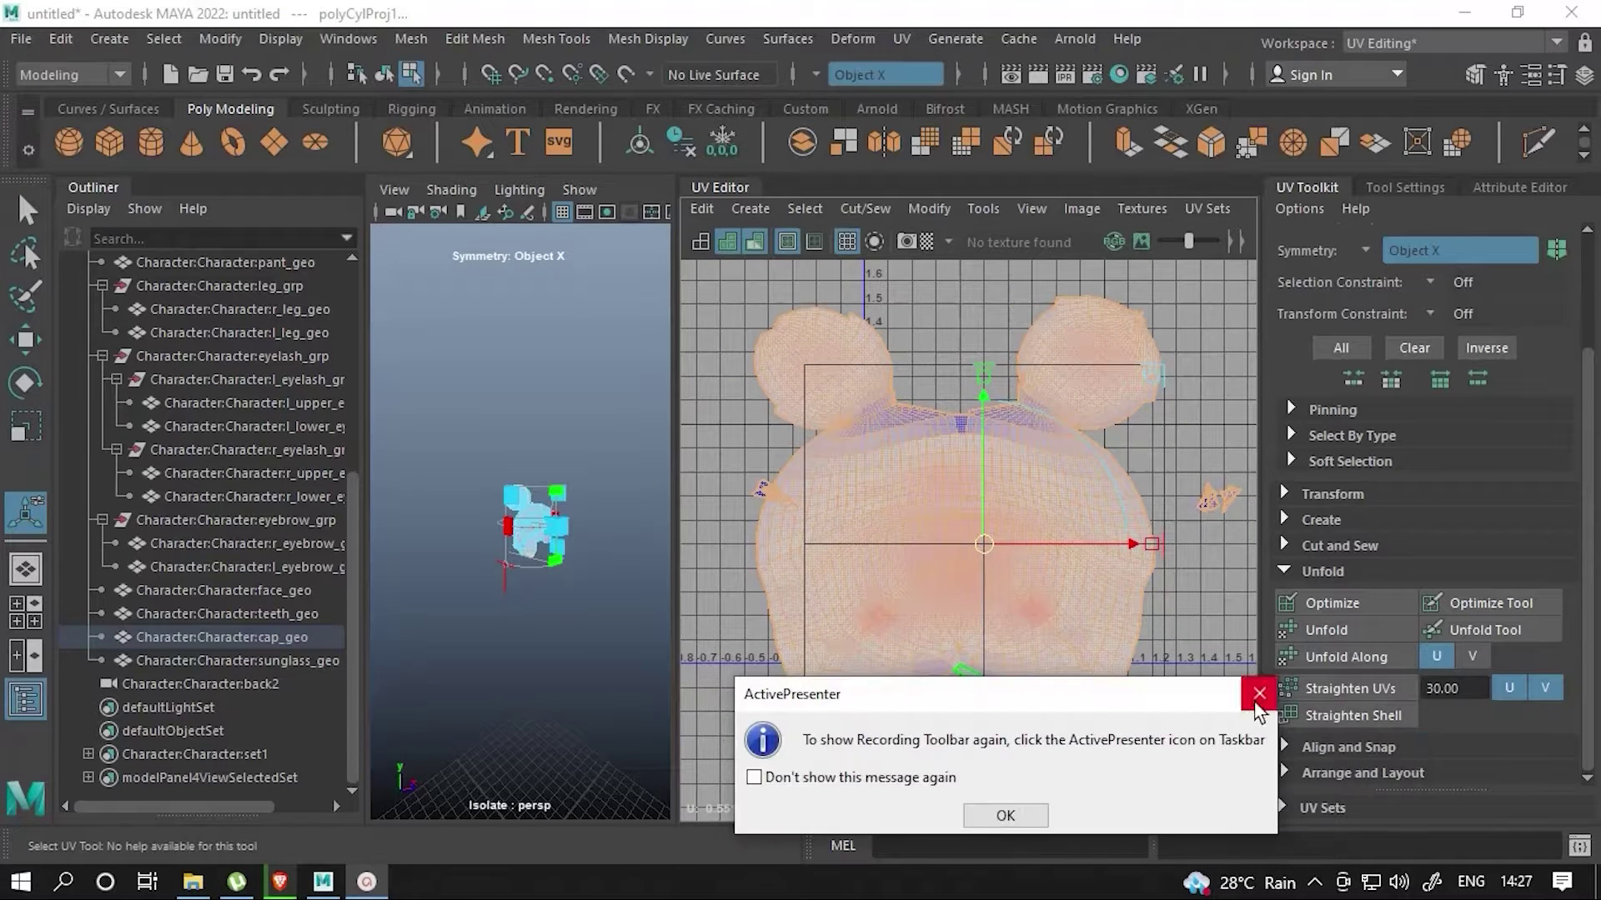
click(1258, 694)
scroll(865, 571, up, 3)
scroll(535, 542, up, 5)
scroll(534, 578, down, 3)
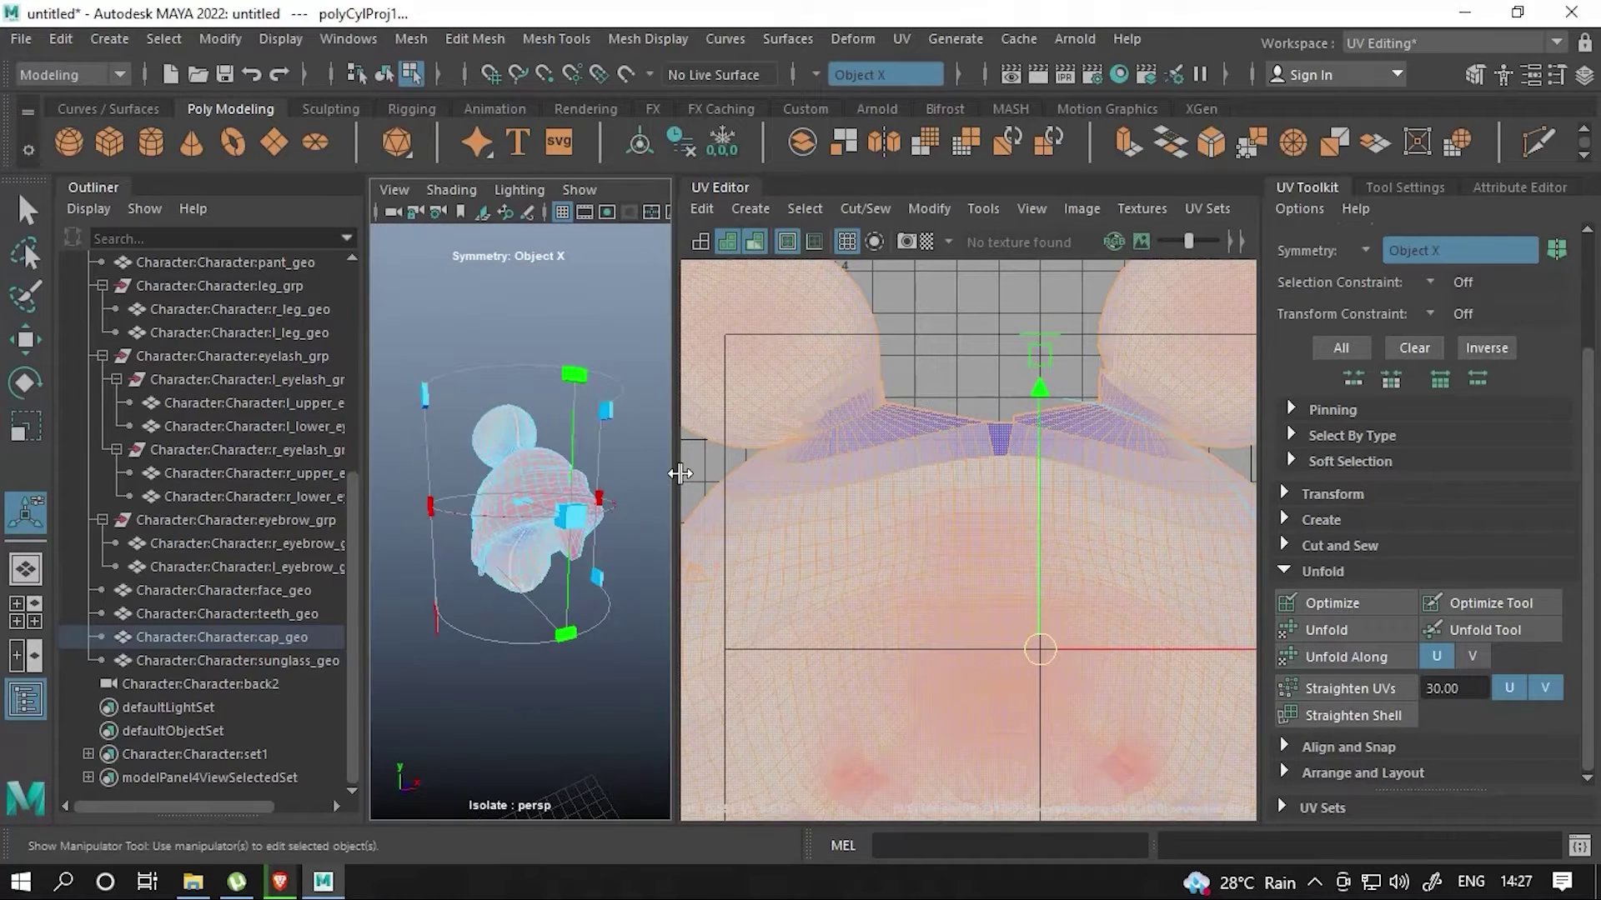
drag(680, 473, 911, 473)
- In edge mode, pick an edge loop inside the cap and delete it
scroll(638, 500, up, 5)
right_click(583, 250)
click(583, 161)
click(642, 447)
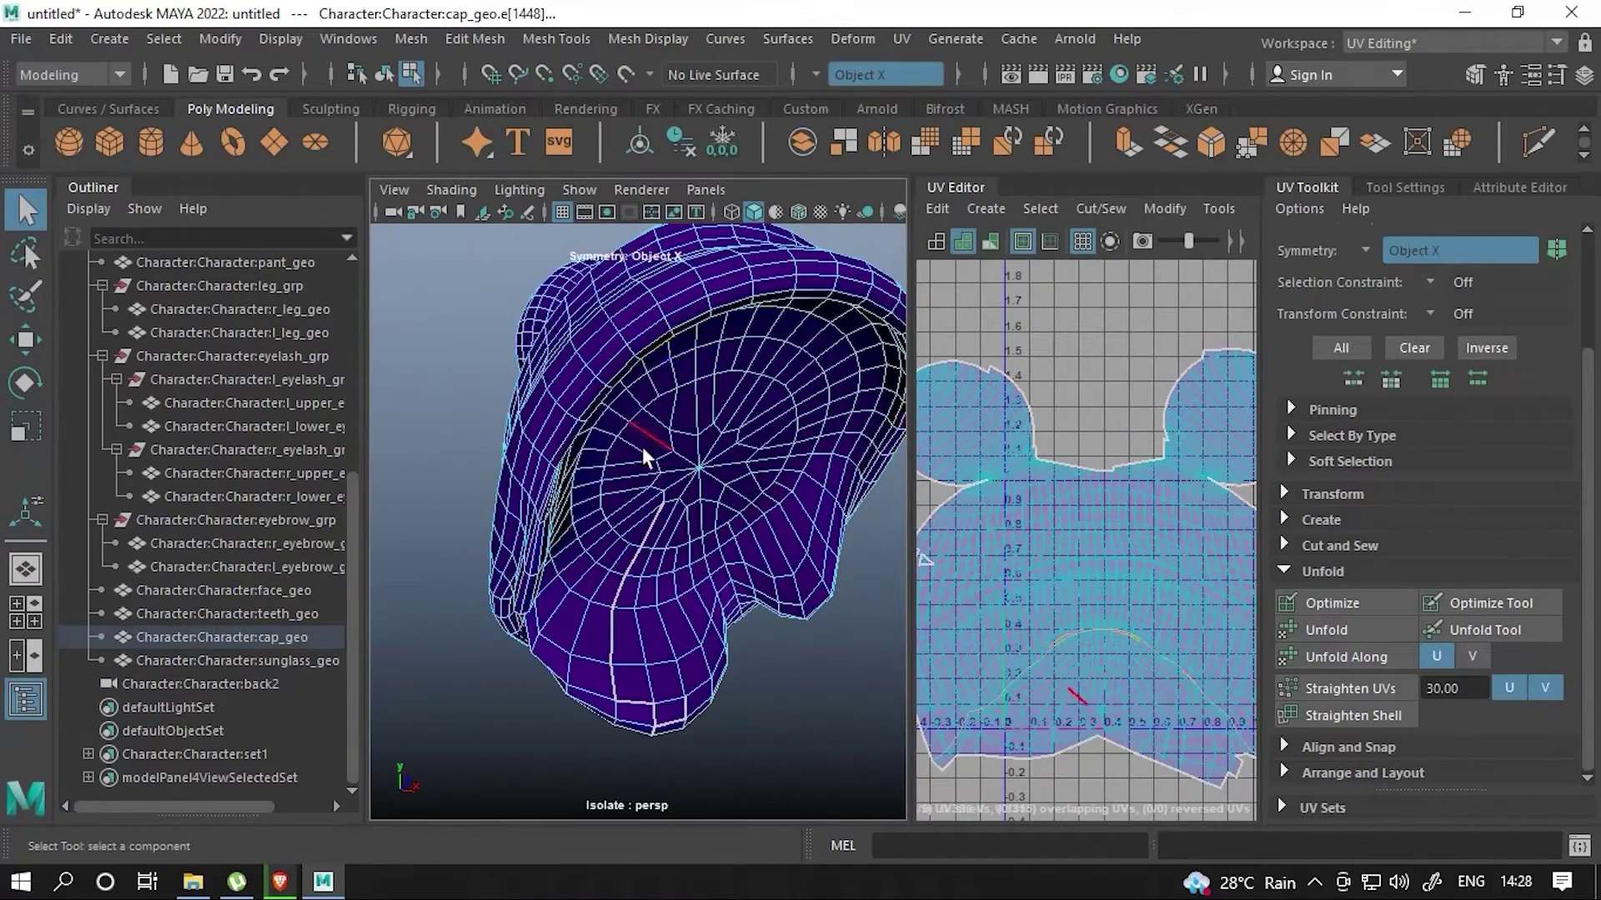
alt+drag(642, 447, 468, 643)
scroll(708, 643, up, 5)
alt+drag(708, 643, 704, 681)
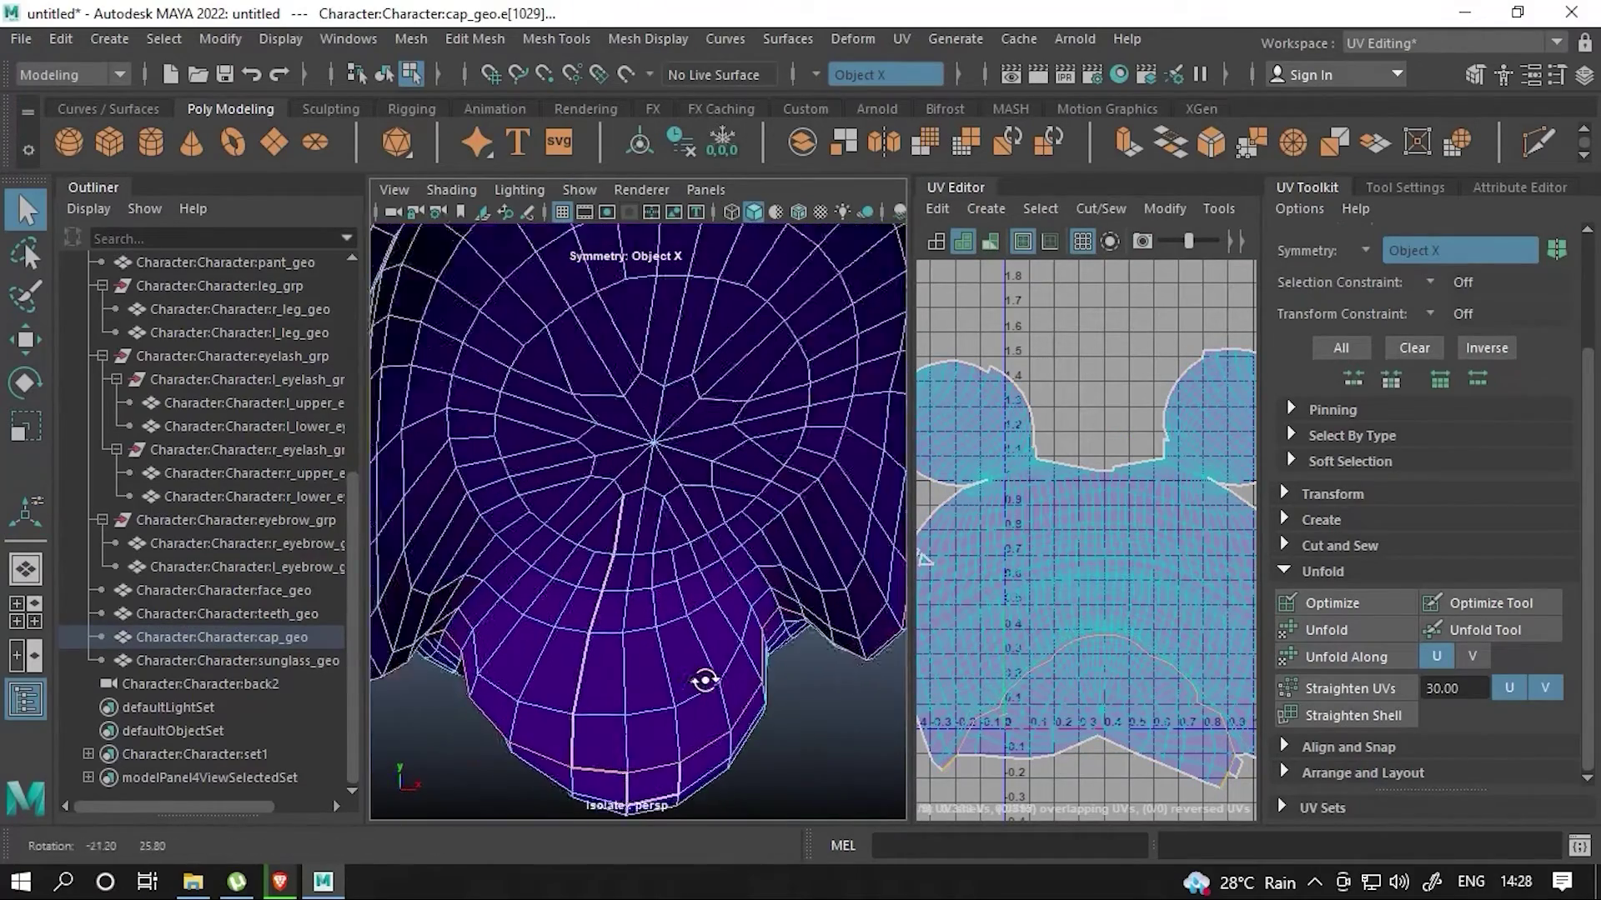
scroll(705, 681, down, 5)
shift+right_drag(734, 437, 736, 508)
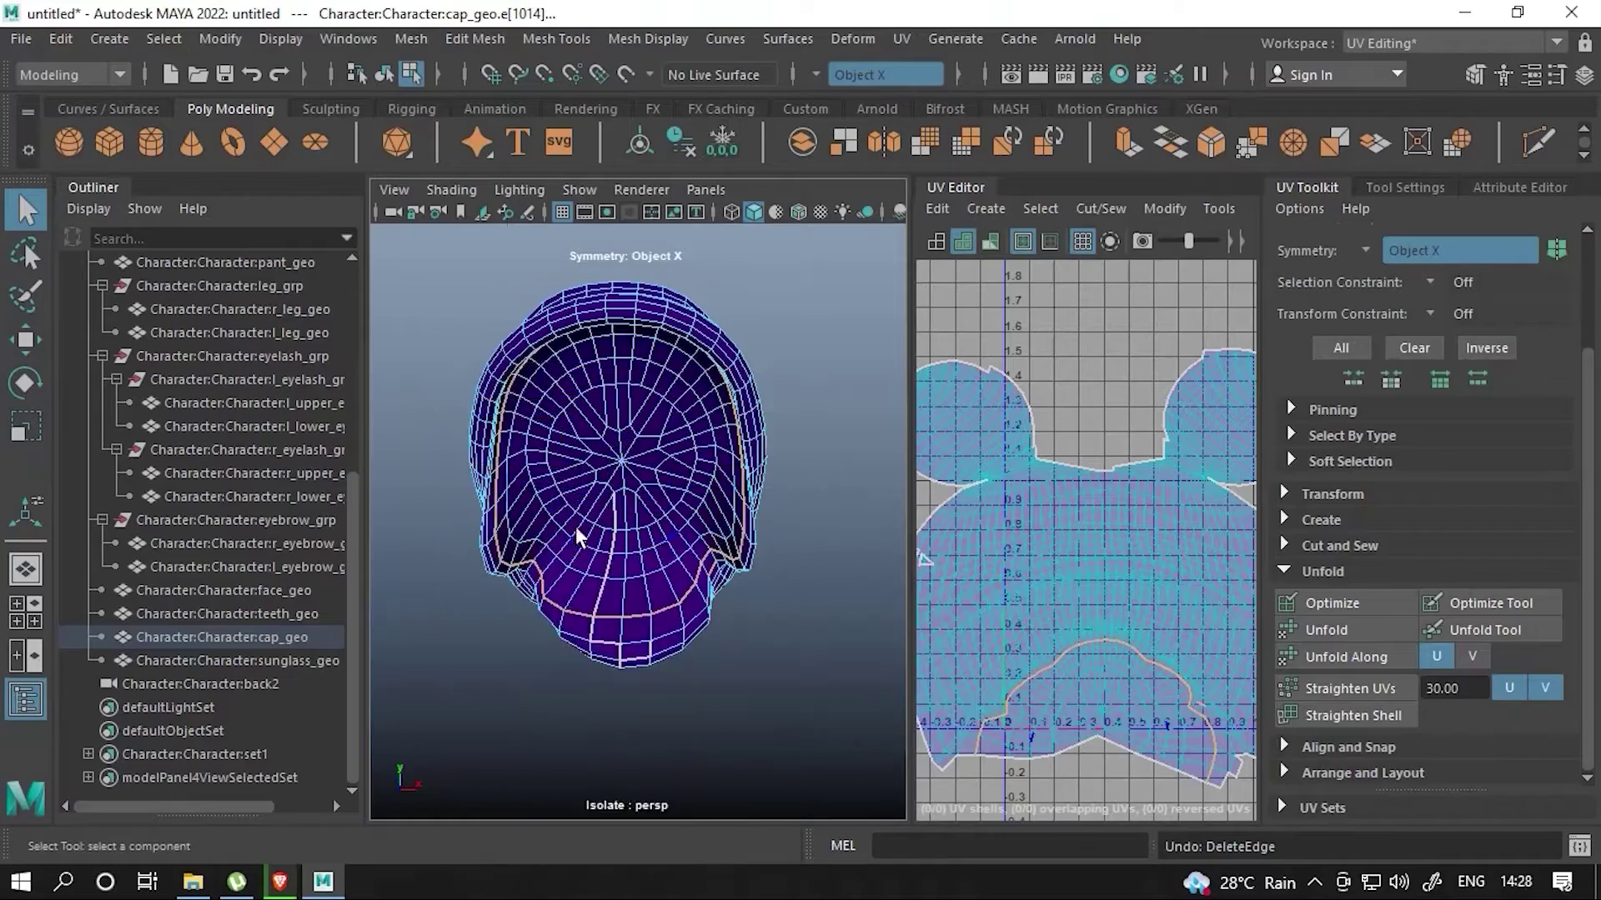
- Unfold the UVs of all cap faces and show UV shell borders
mouse_move(576, 531)
right_down()
mouse_move(732, 303)
mouse_move(604, 725)
right_up()
mouse_move(572, 575)
alt+mouse_down()
mouse_move(792, 629)
mouse_move(997, 537)
alt+mouse_up()
right_drag(996, 538, 1005, 603)
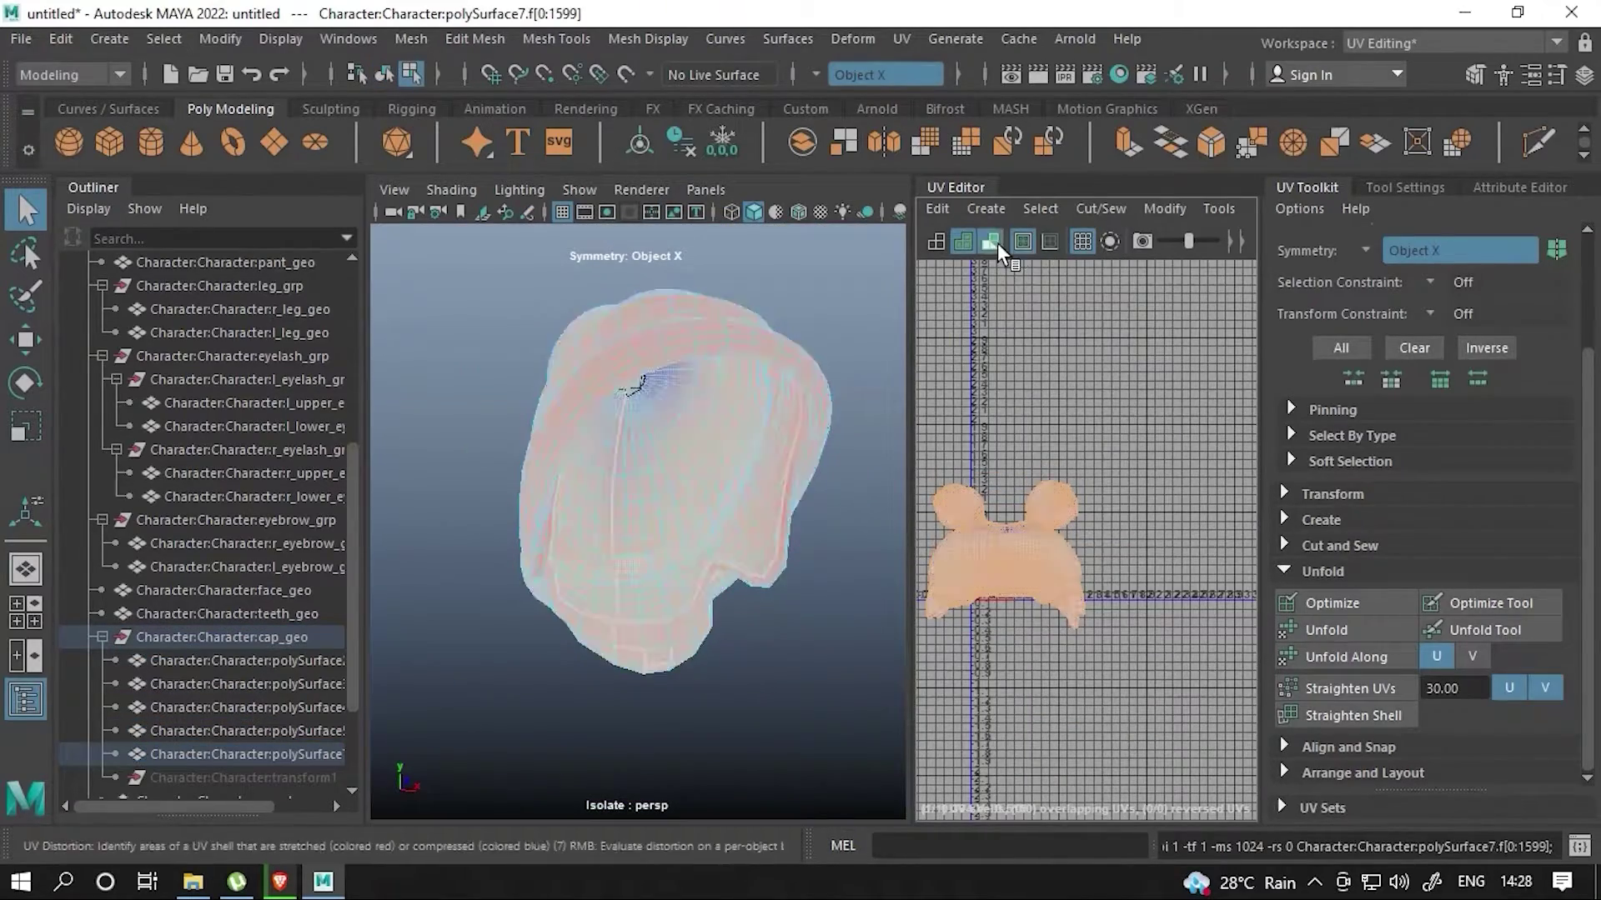
click(1049, 241)
drag(915, 473, 699, 417)
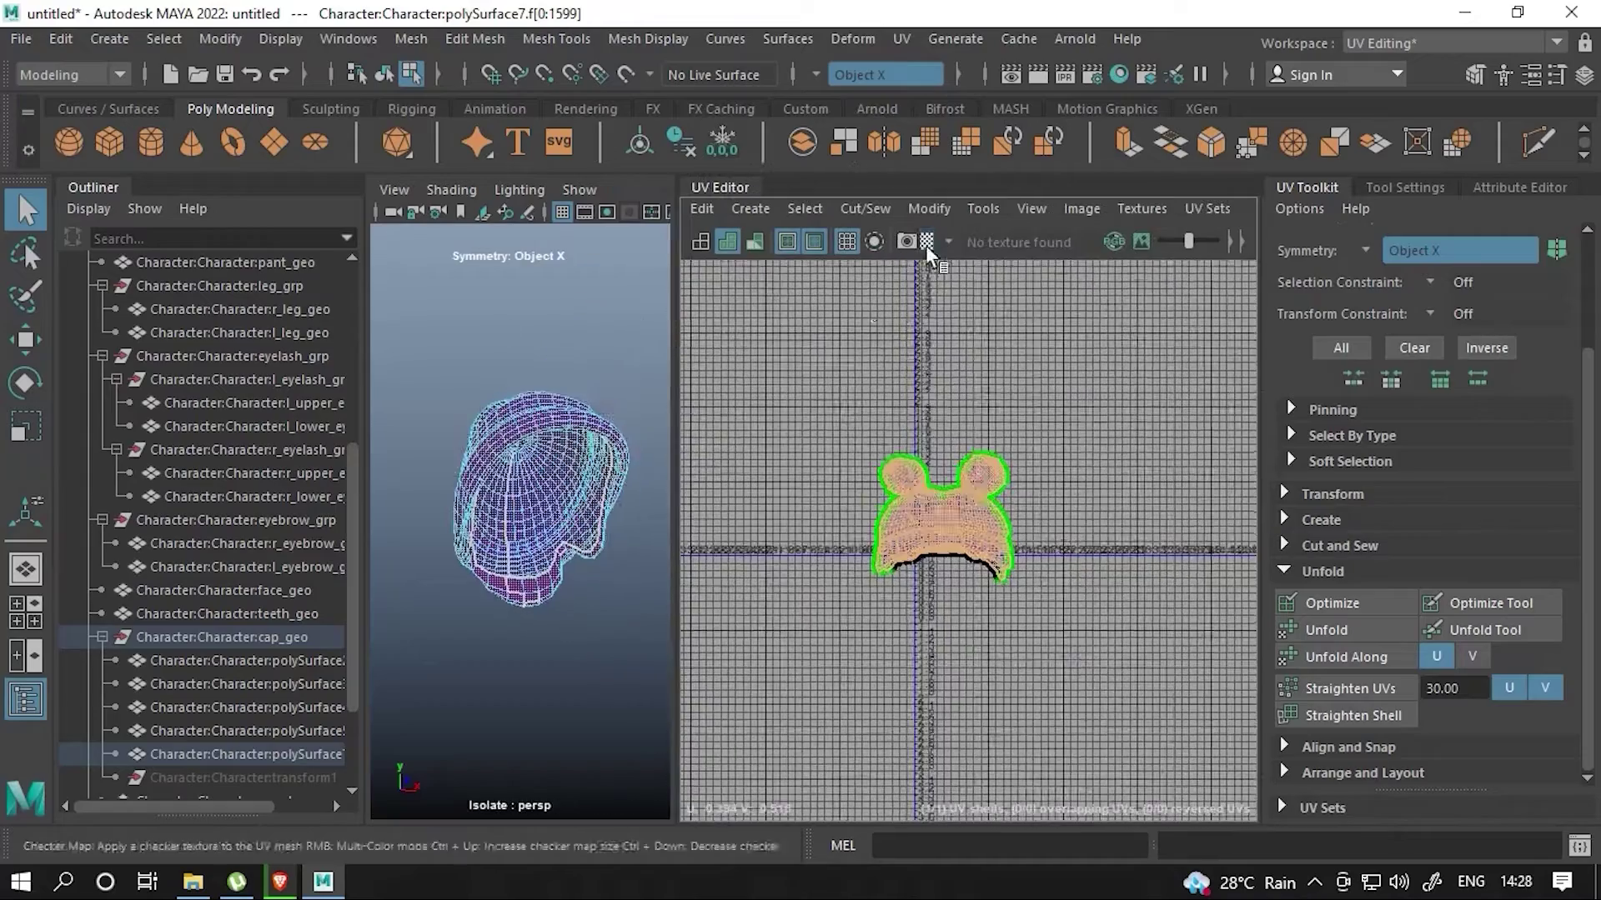
- Select edges across the tops of the cap's two lobes and cut UVs along them
alt+right_drag(467, 434, 463, 504)
right_drag(536, 275, 536, 166)
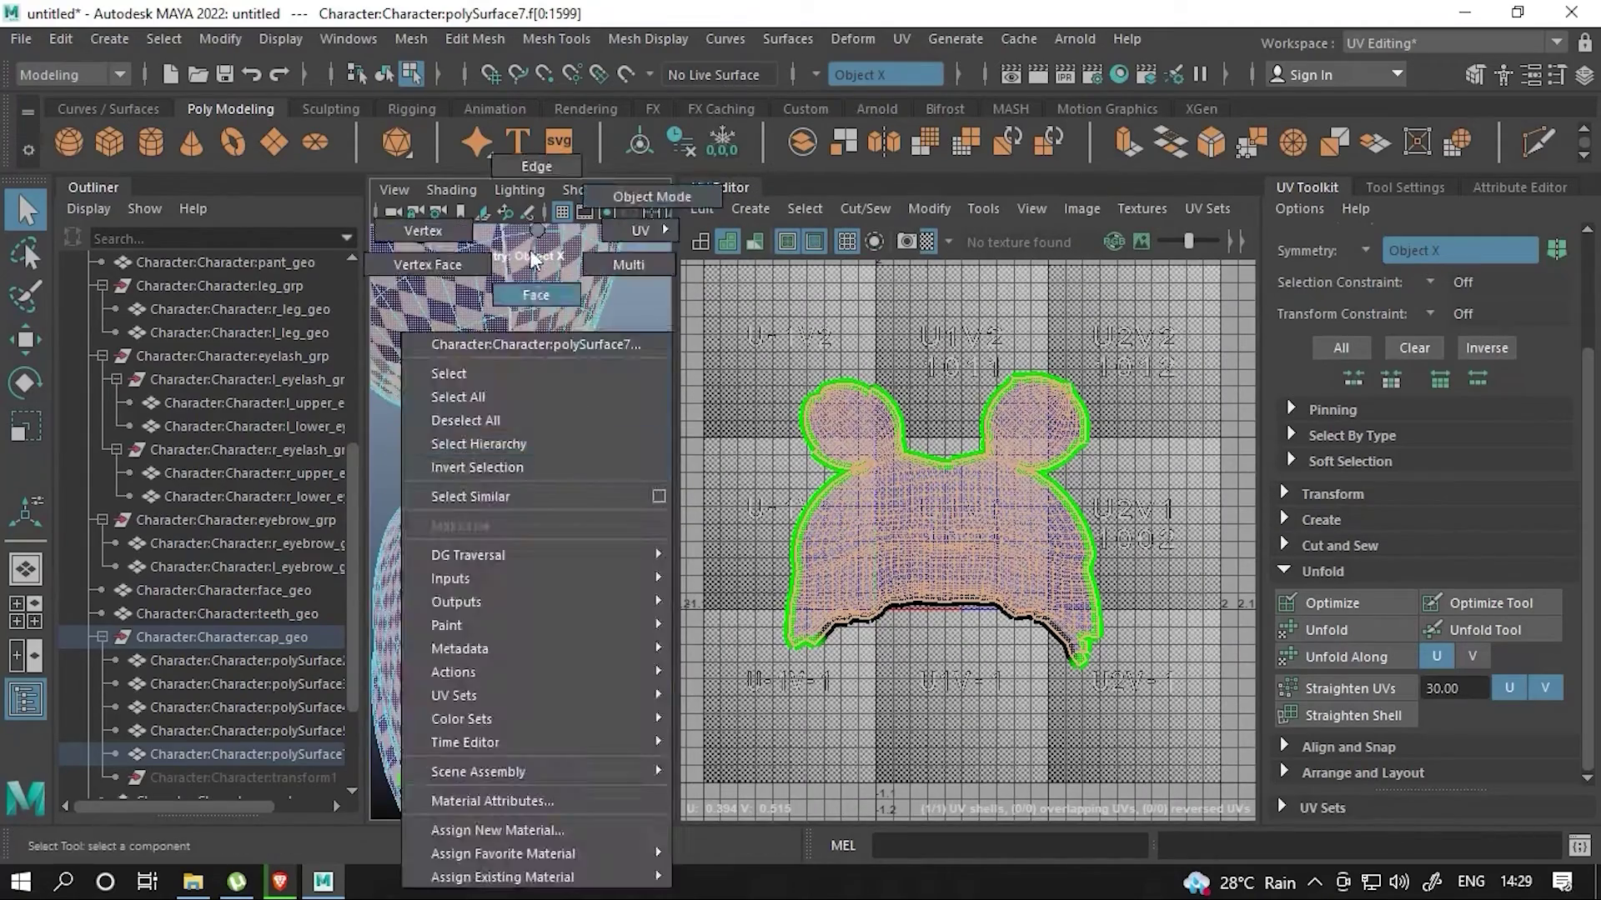
click(562, 472)
key(f)
alt+right_drag(562, 473, 633, 343)
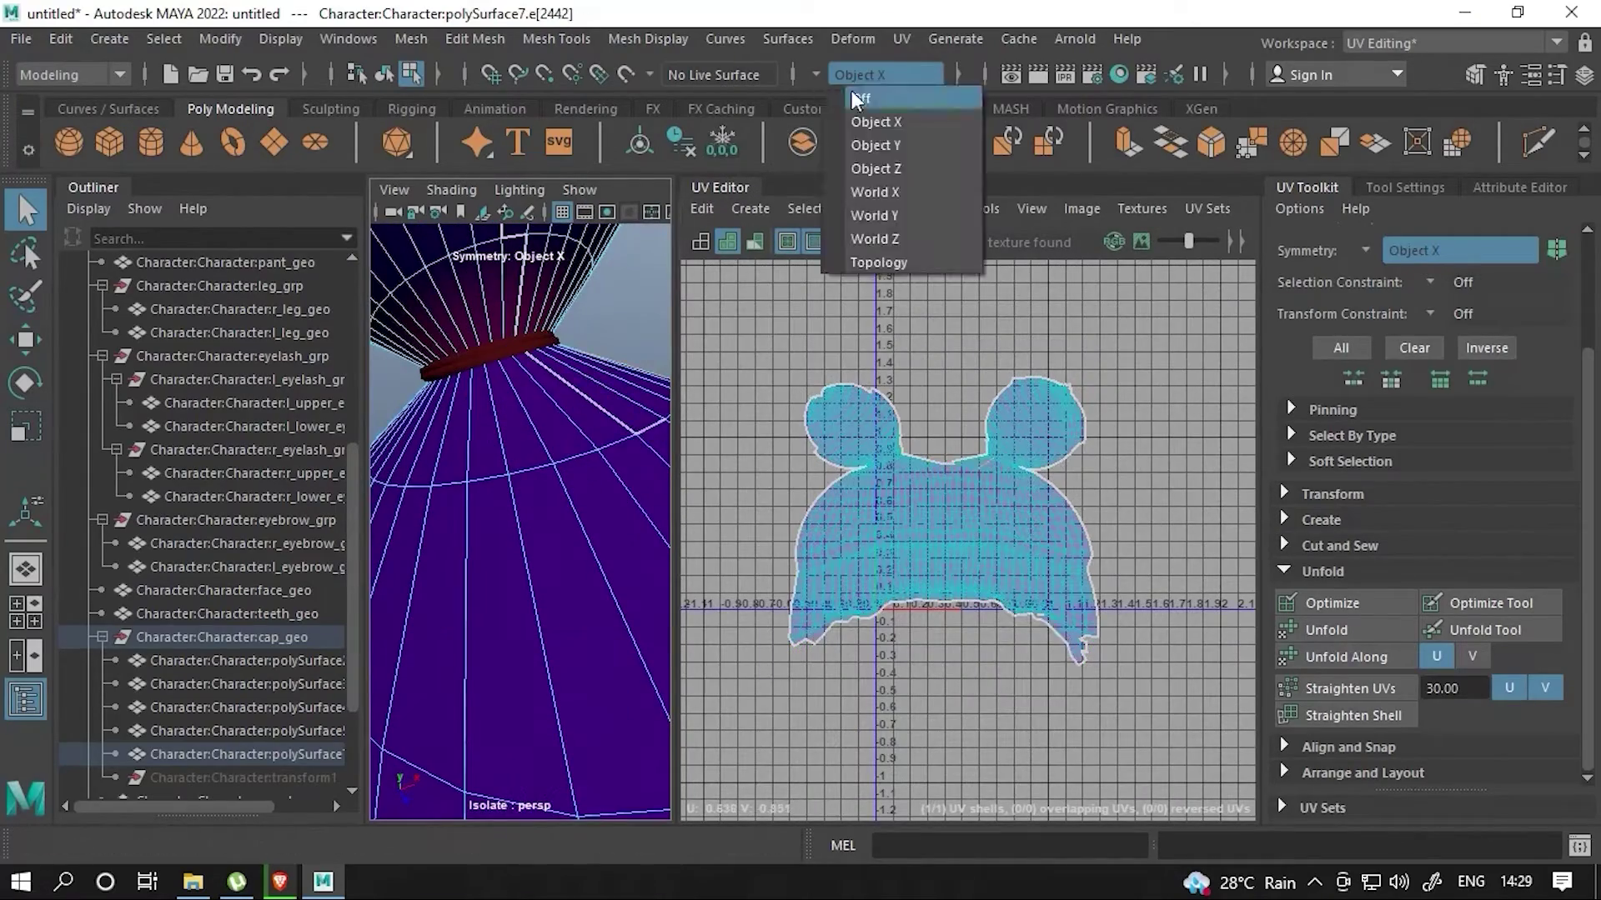
mouse_move(527, 339)
alt+right_down()
mouse_move(504, 417)
mouse_move(509, 392)
alt+right_up()
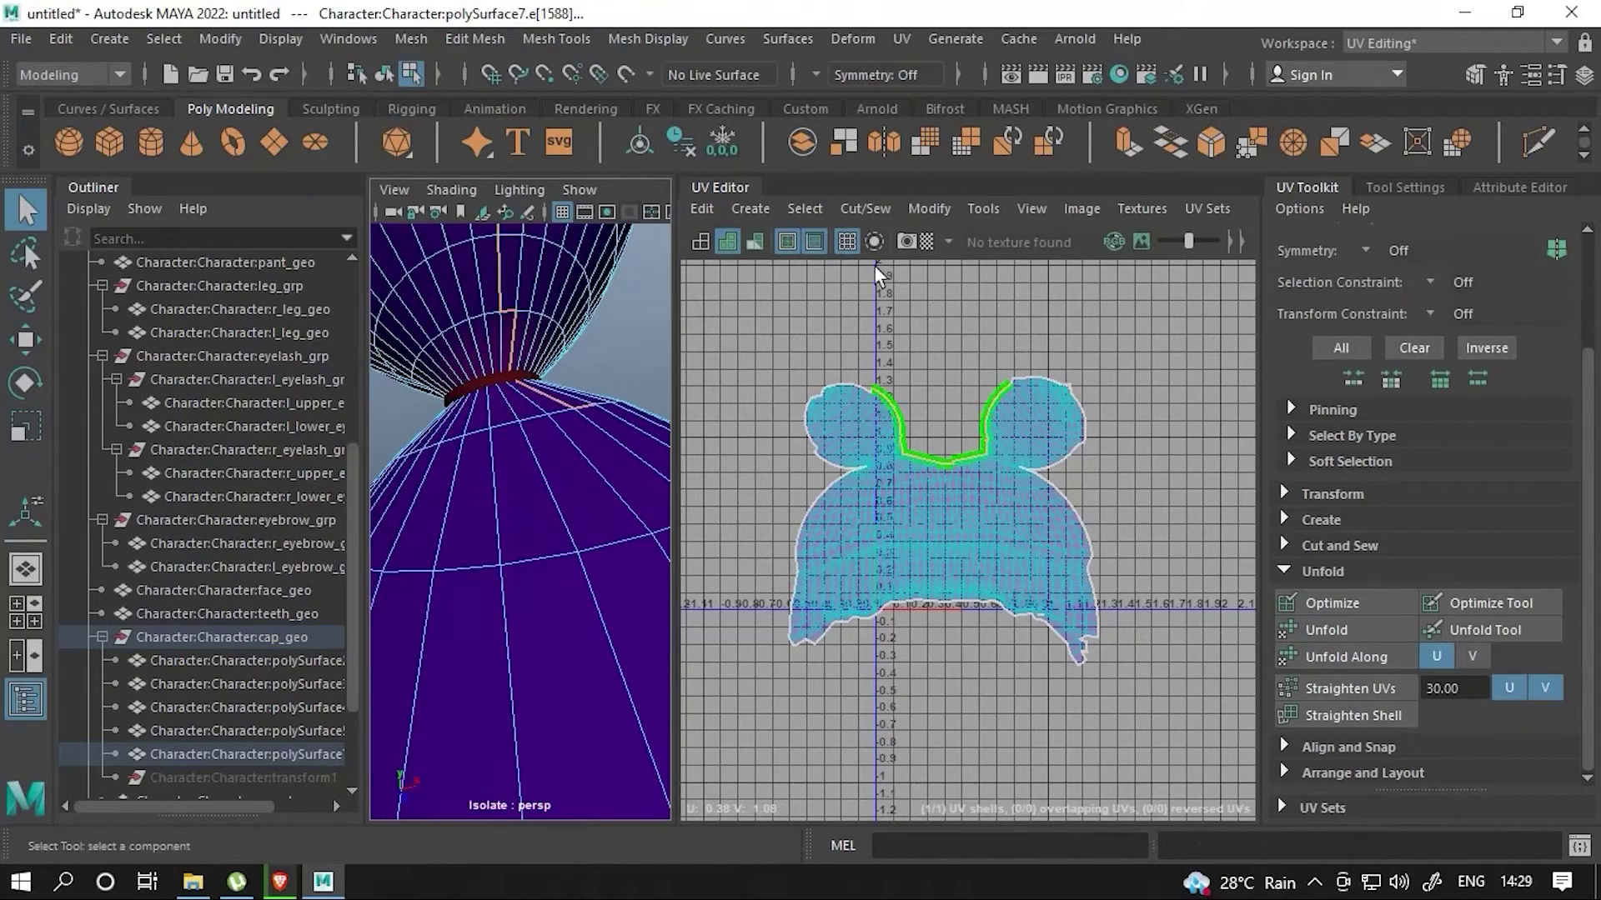
alt+right_drag(621, 429, 553, 428)
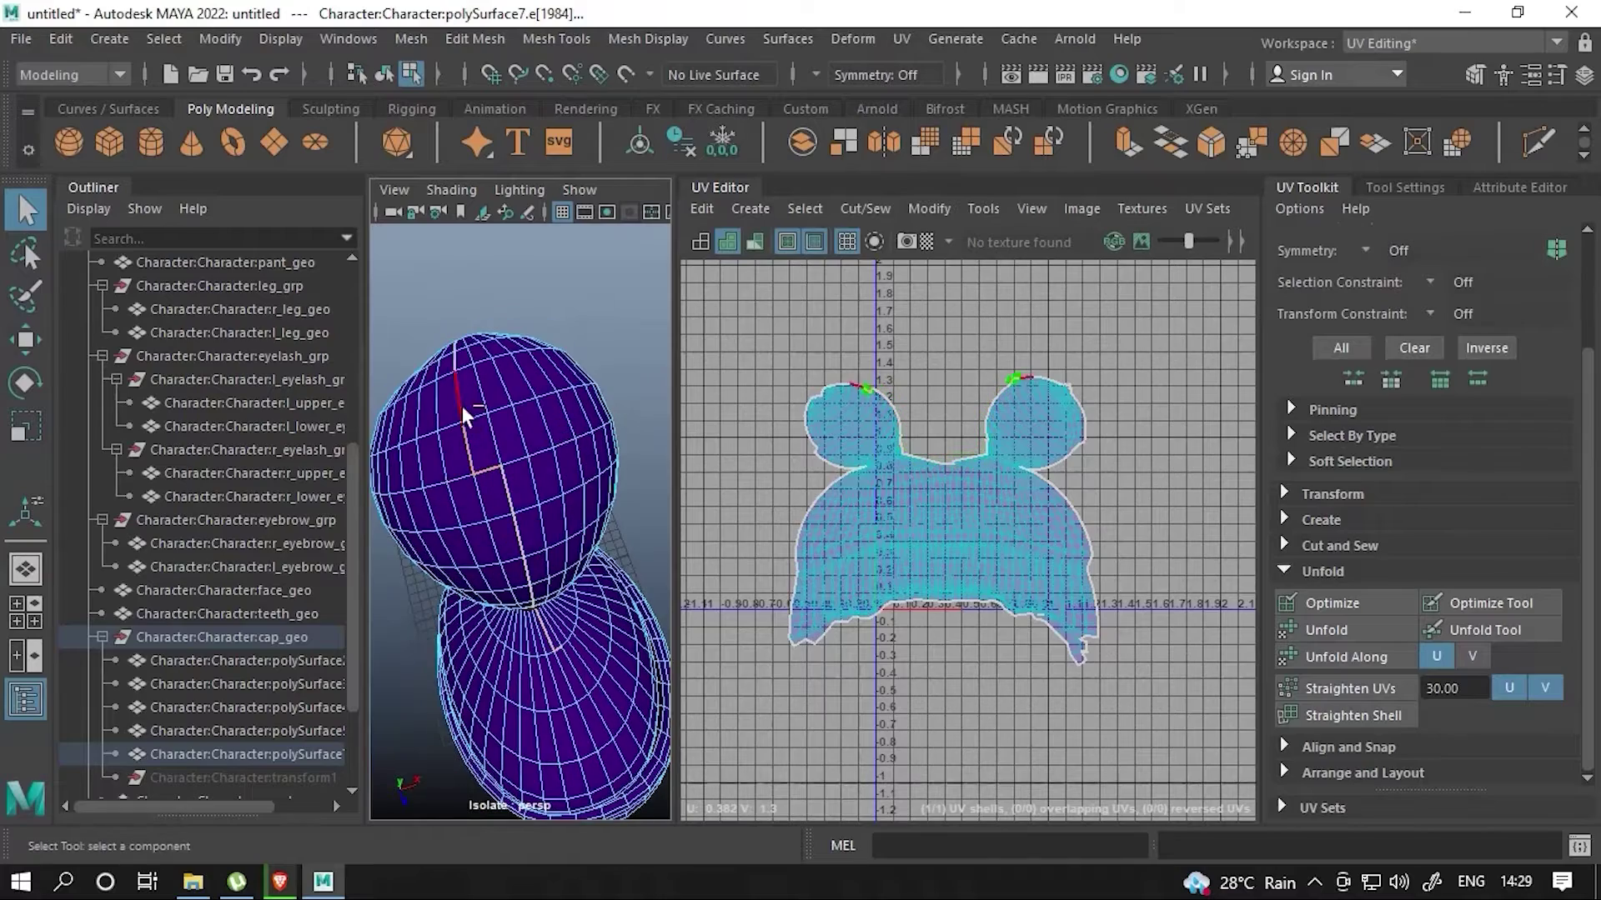
alt+drag(629, 472, 527, 383)
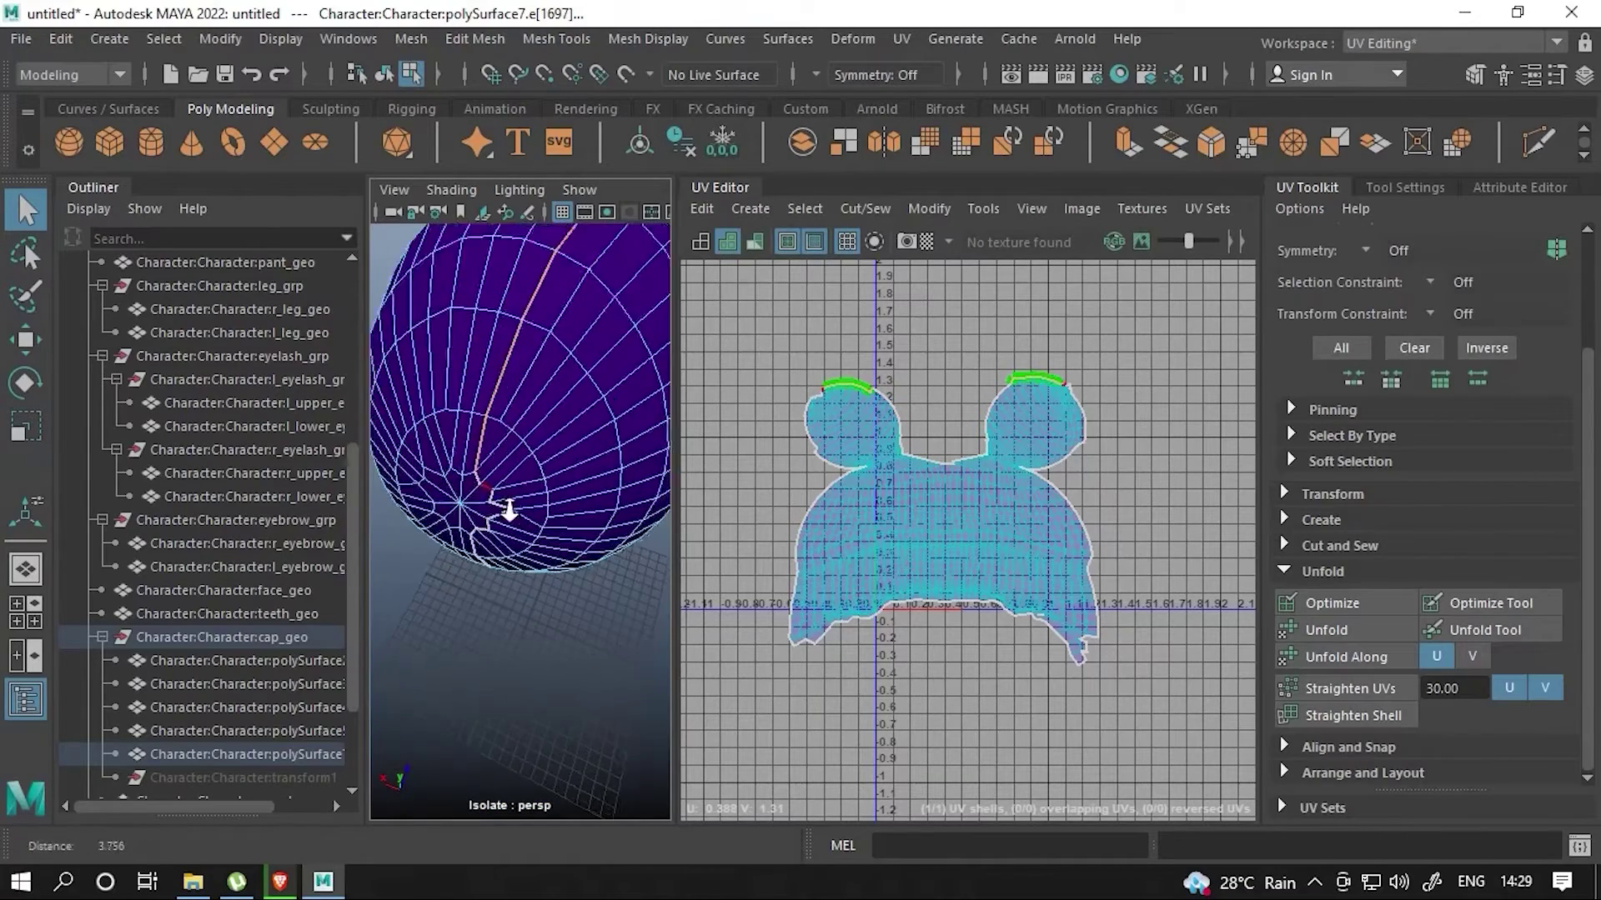
key(ctrl+x)
scroll(510, 509, up, 2)
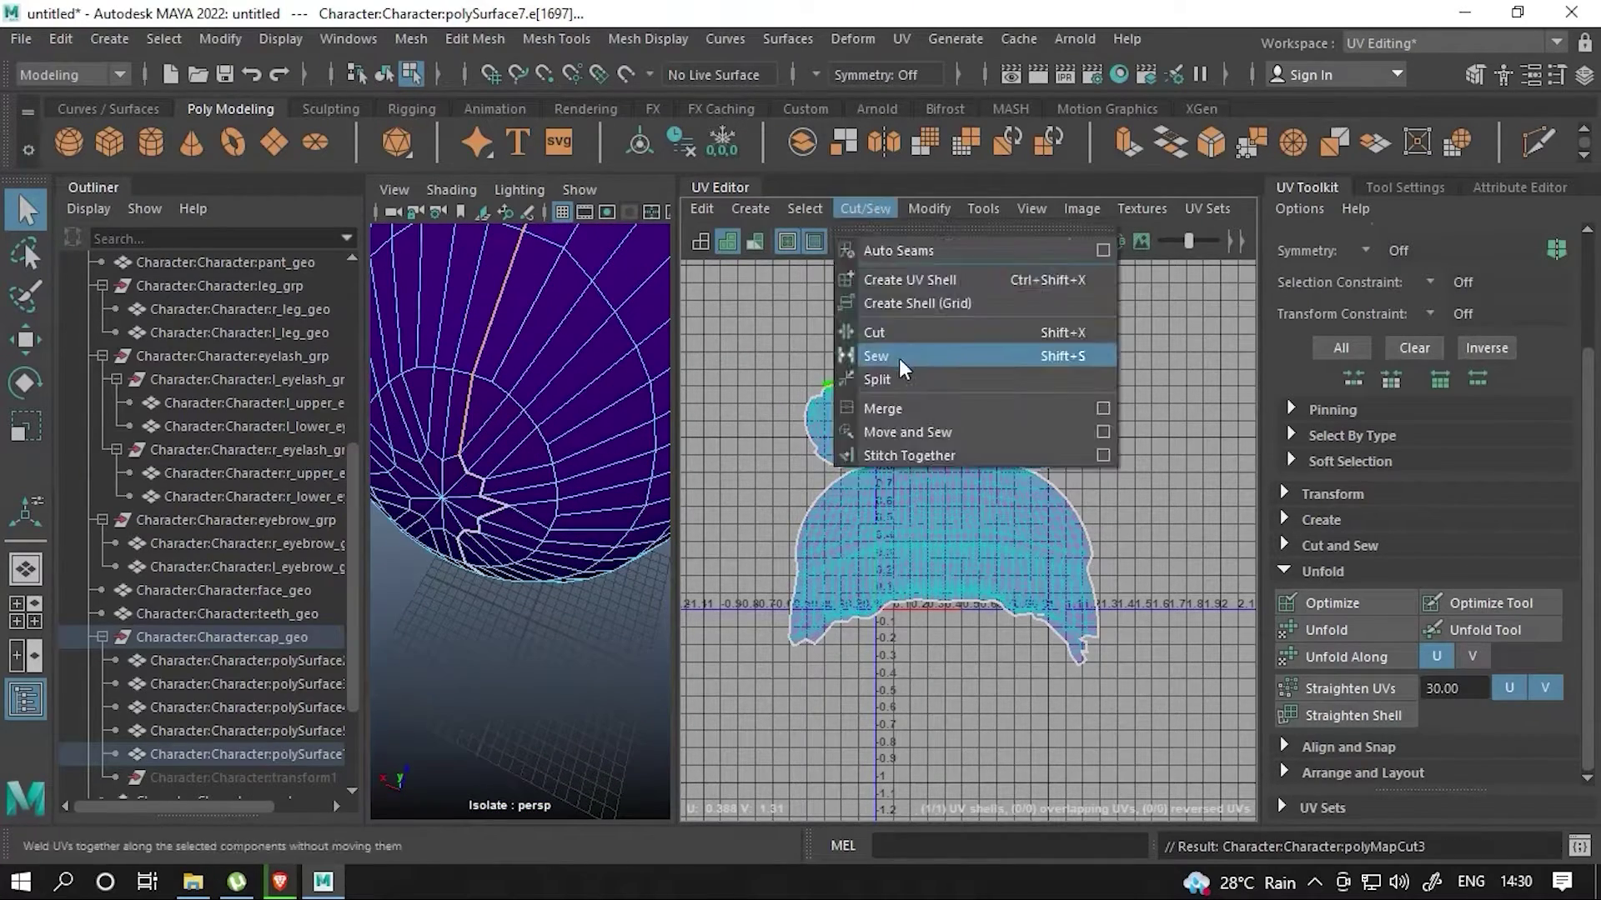
- Sew the UV seam at the shell's top and unfold the whole shell
click(876, 356)
alt+drag(617, 442, 535, 433)
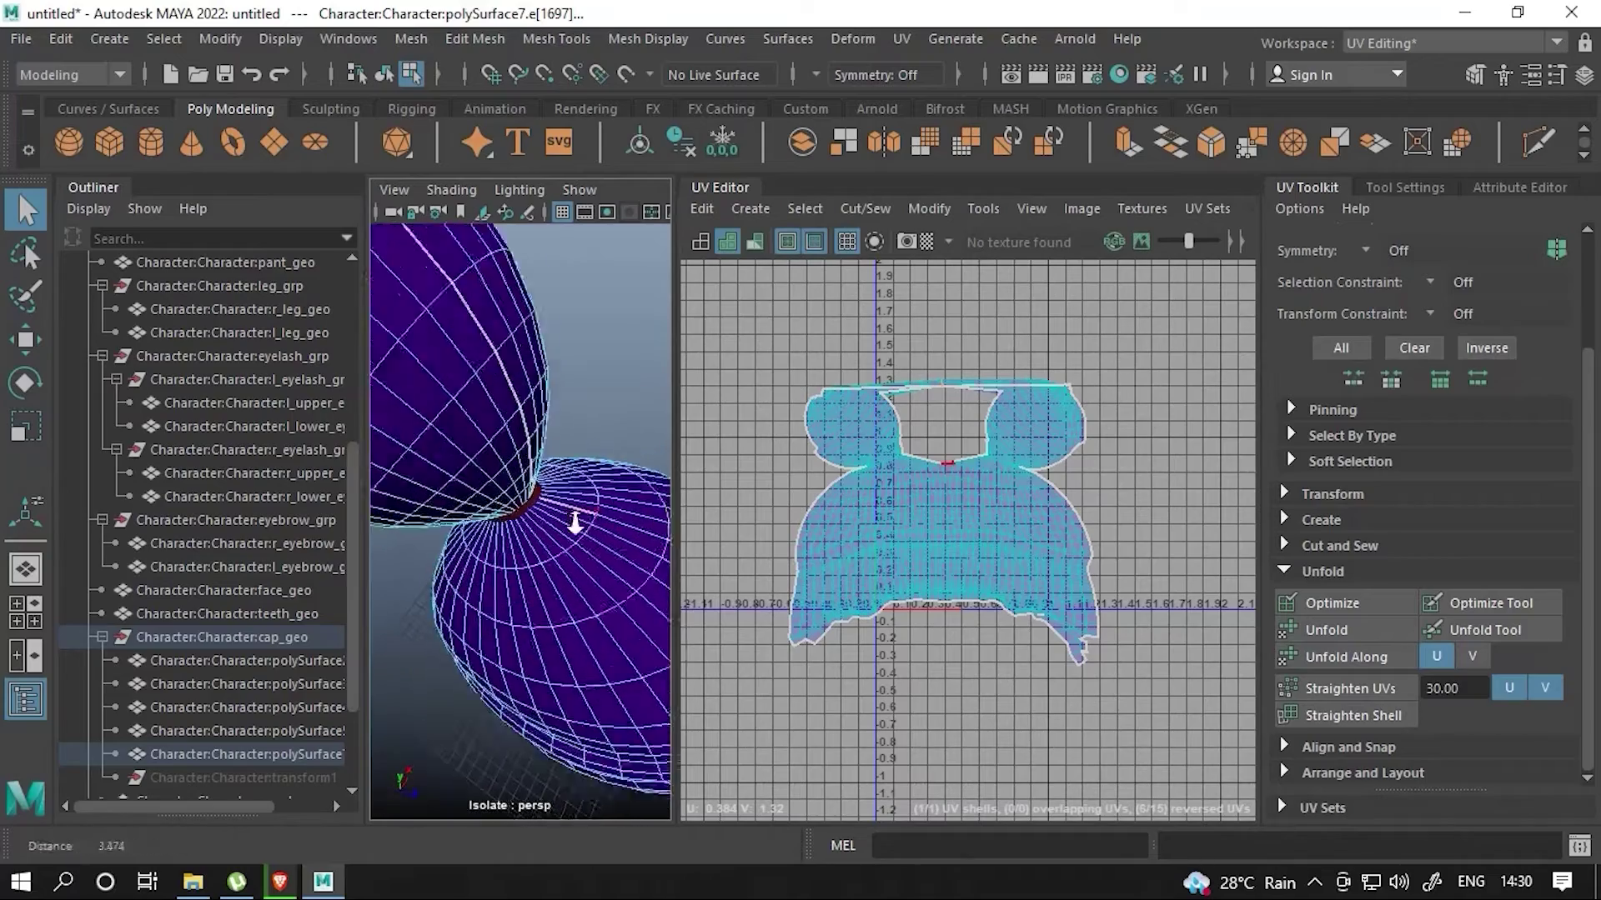
scroll(872, 475, up, 2)
scroll(853, 412, up, 2)
ctrl+right_drag(974, 438, 1008, 562)
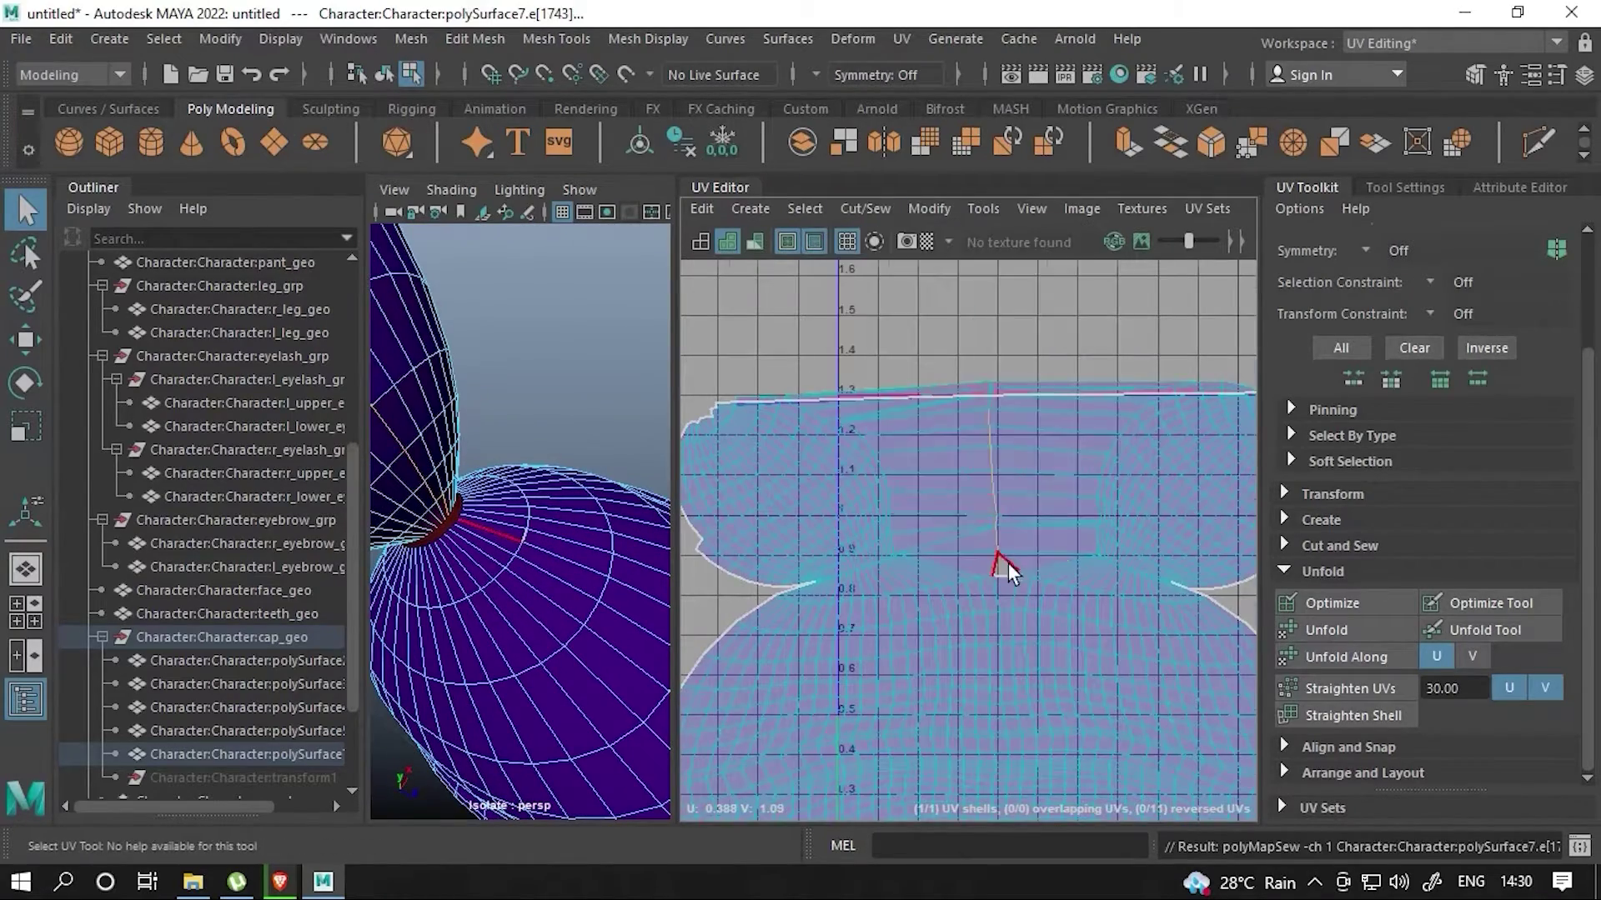
shift+right_drag(933, 472, 982, 437)
scroll(577, 557, down, 5)
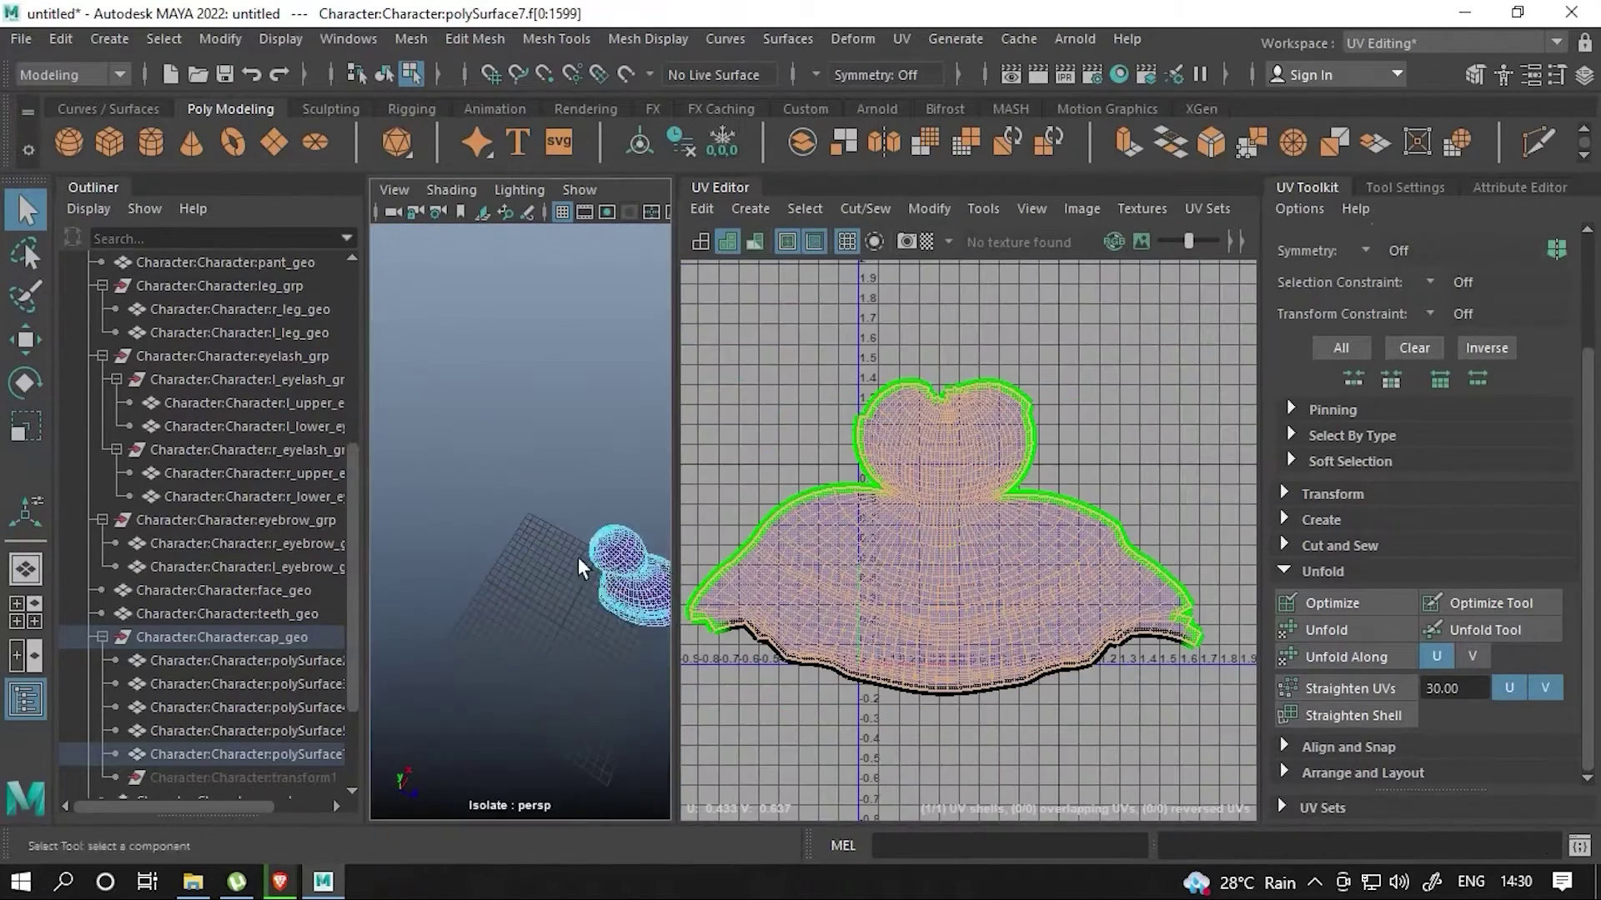
scroll(533, 497, up, 3)
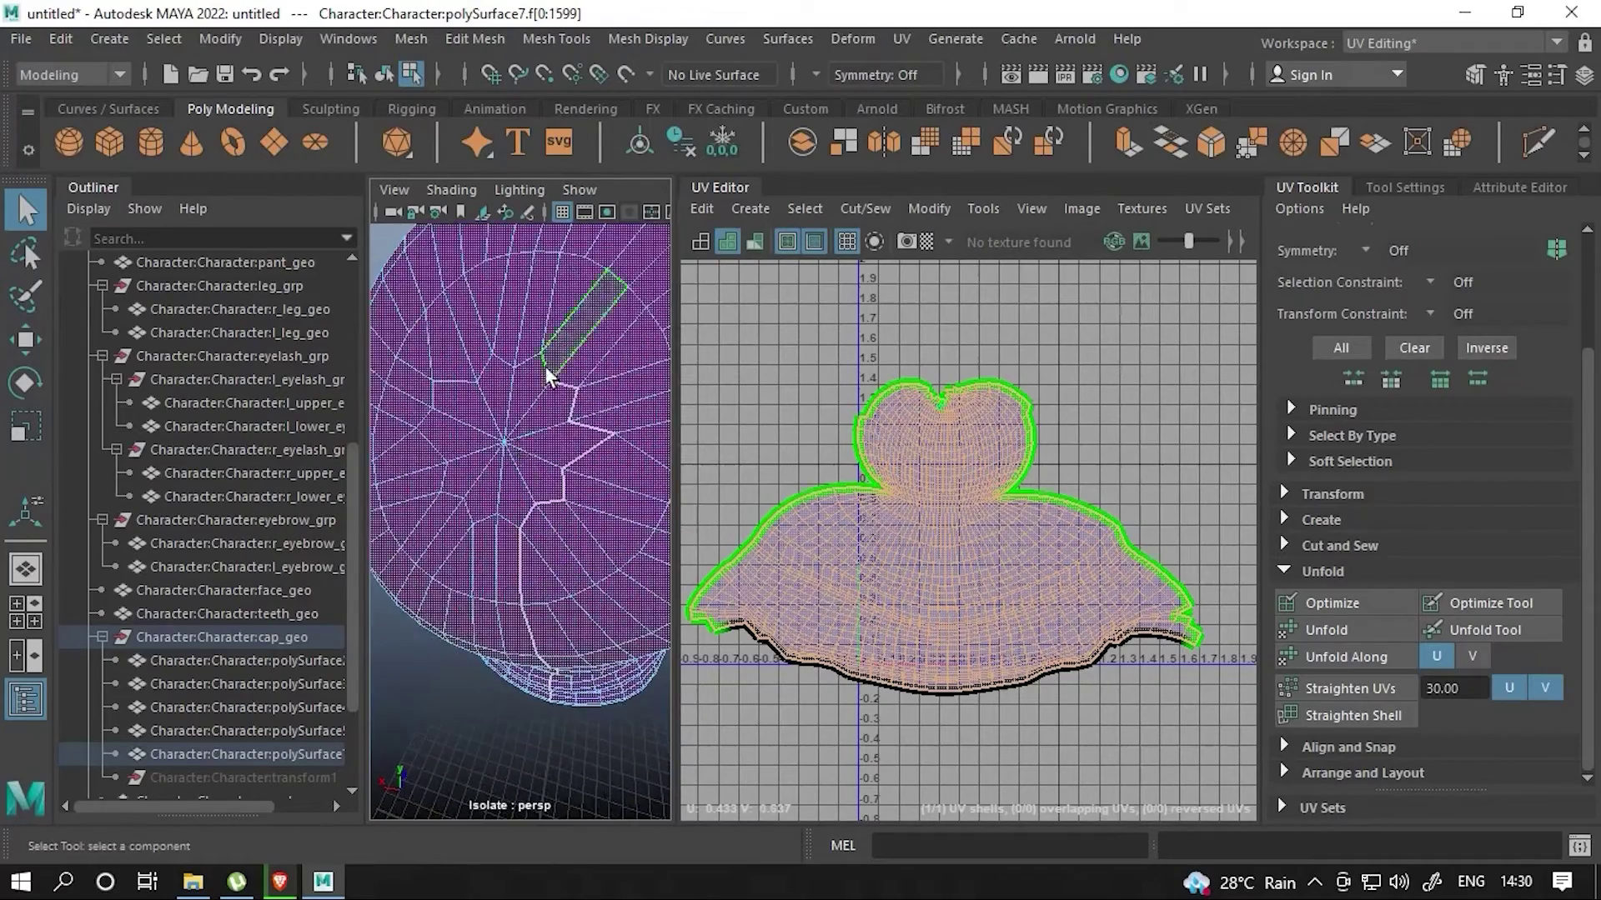
- Select an edge on the cap and then the entire cap UV shell
click(563, 380)
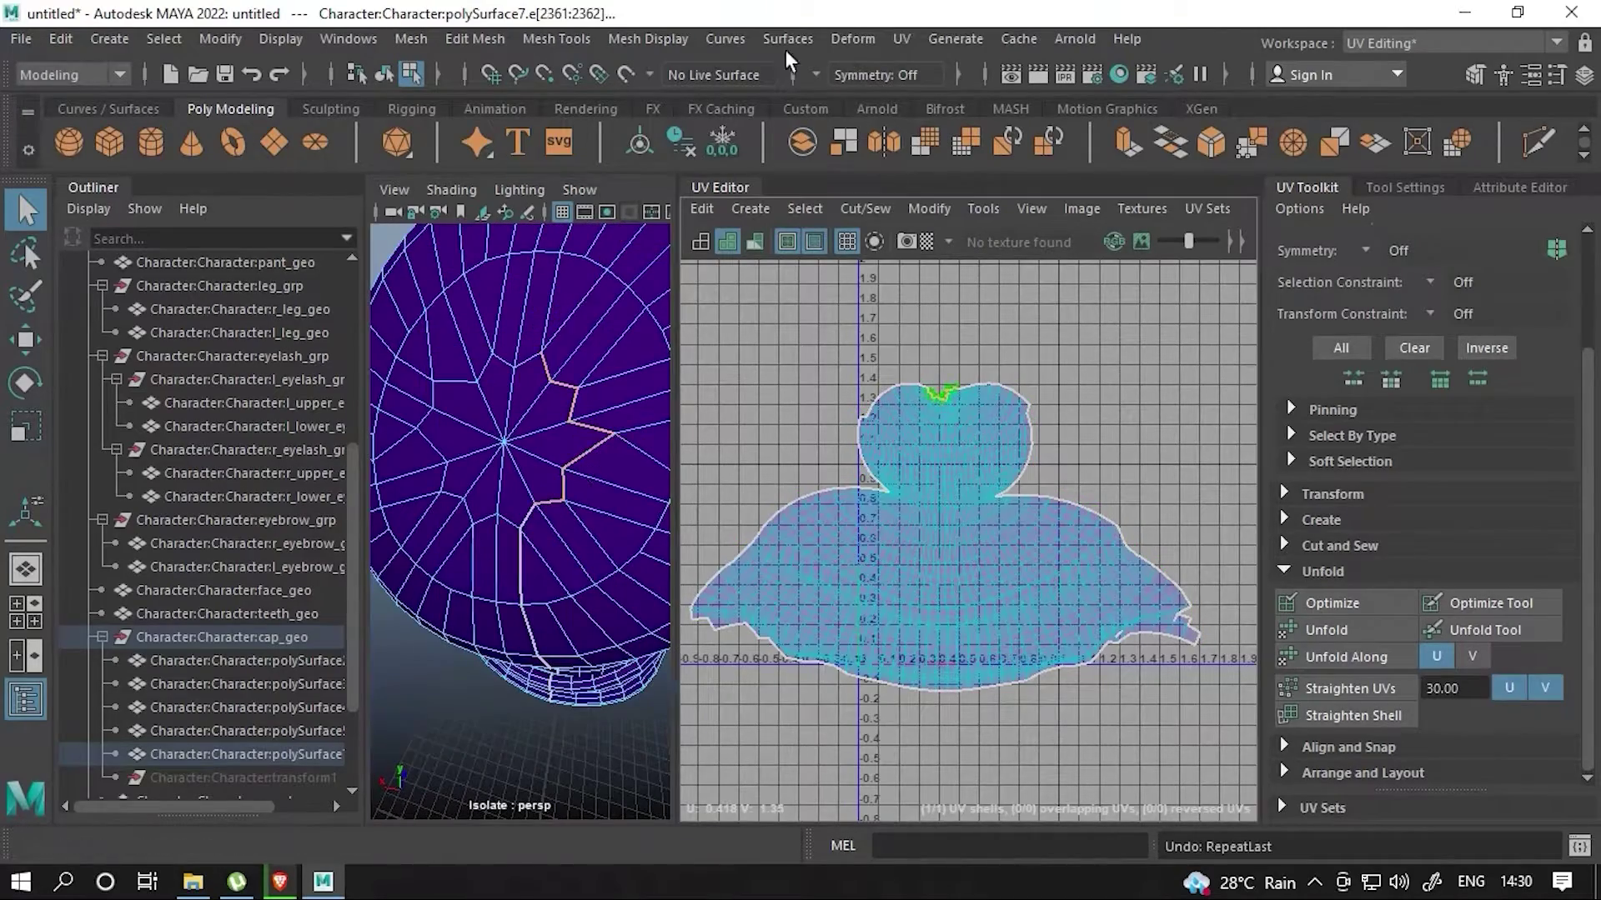
click(865, 208)
click(904, 353)
scroll(943, 488, up, 3)
scroll(899, 406, up, 2)
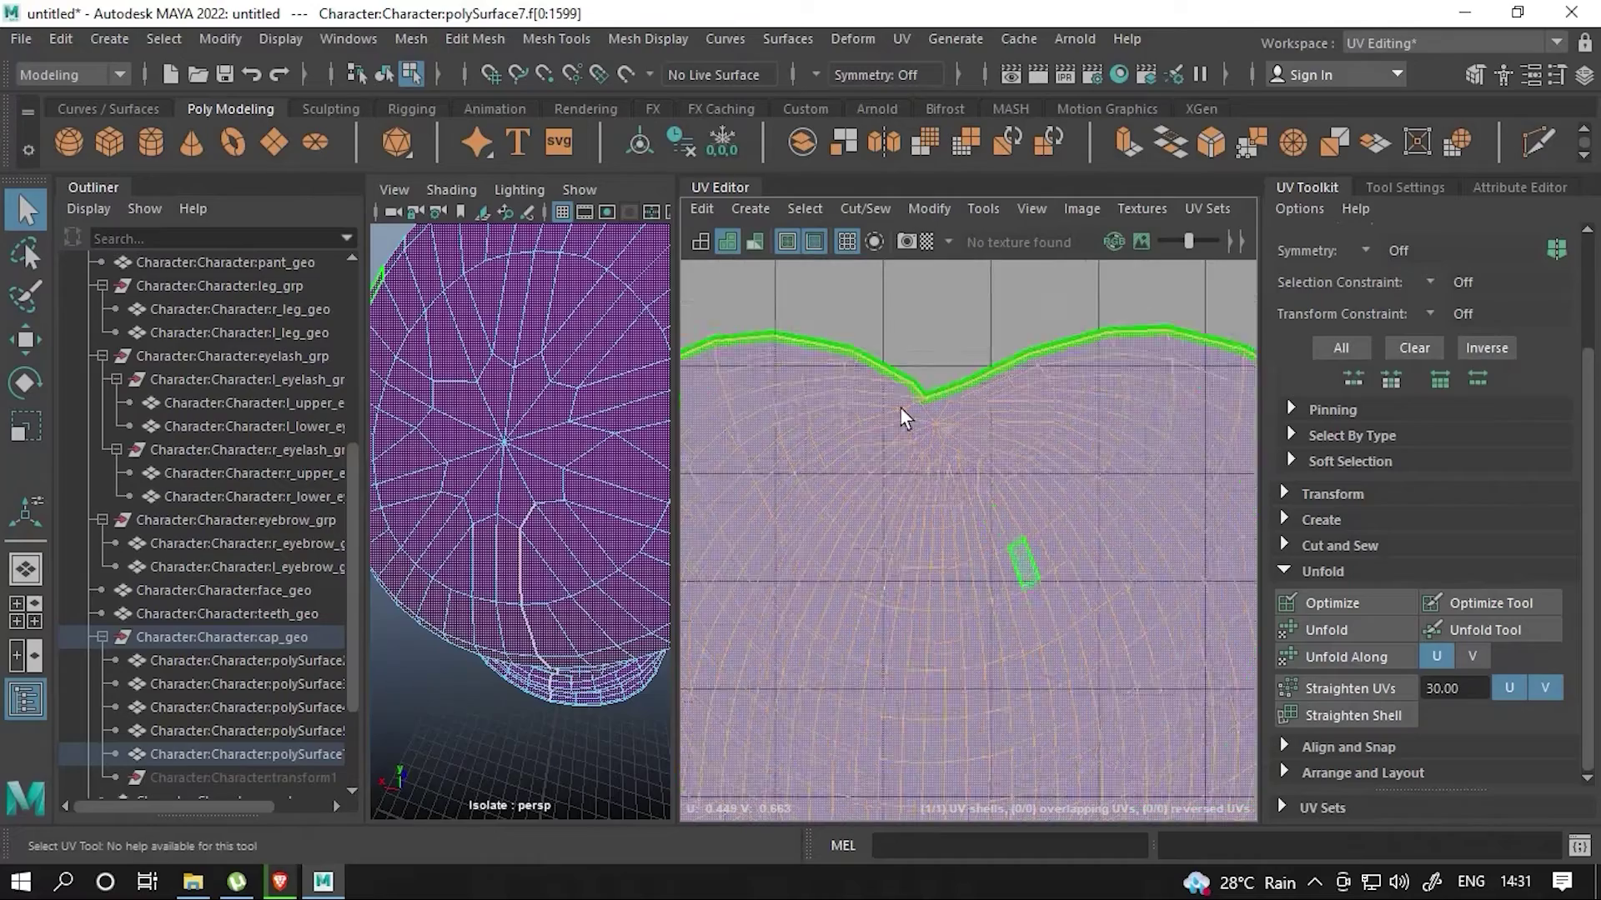
scroll(617, 483, down, 5)
scroll(924, 538, down, 3)
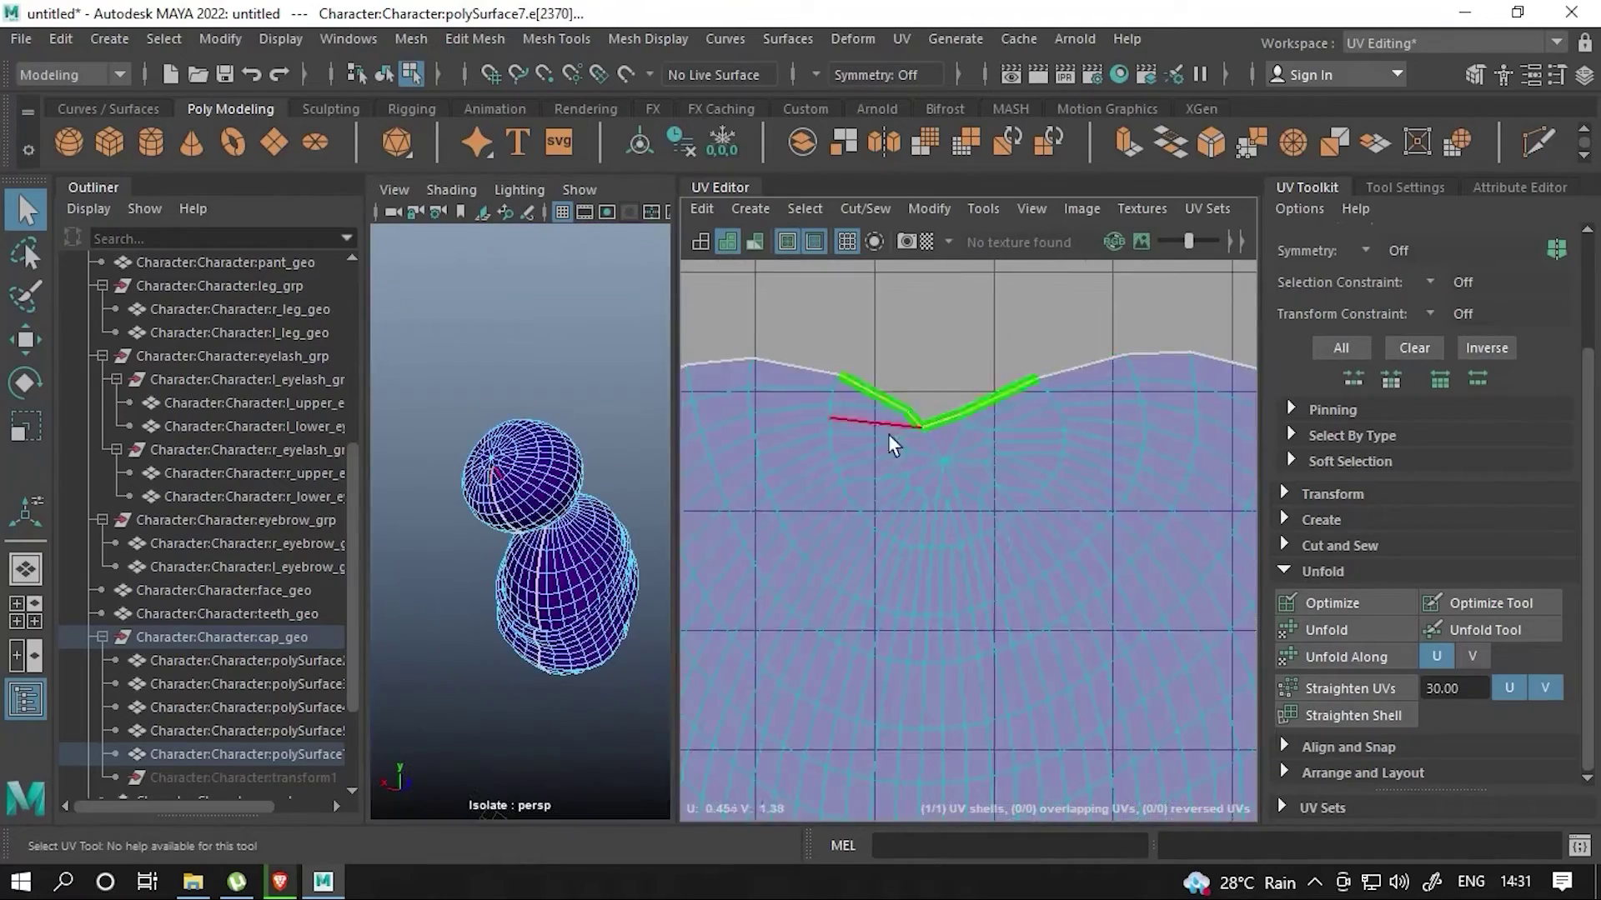
scroll(887, 433, up, 2)
scroll(844, 523, up, 2)
scroll(941, 573, down, 1)
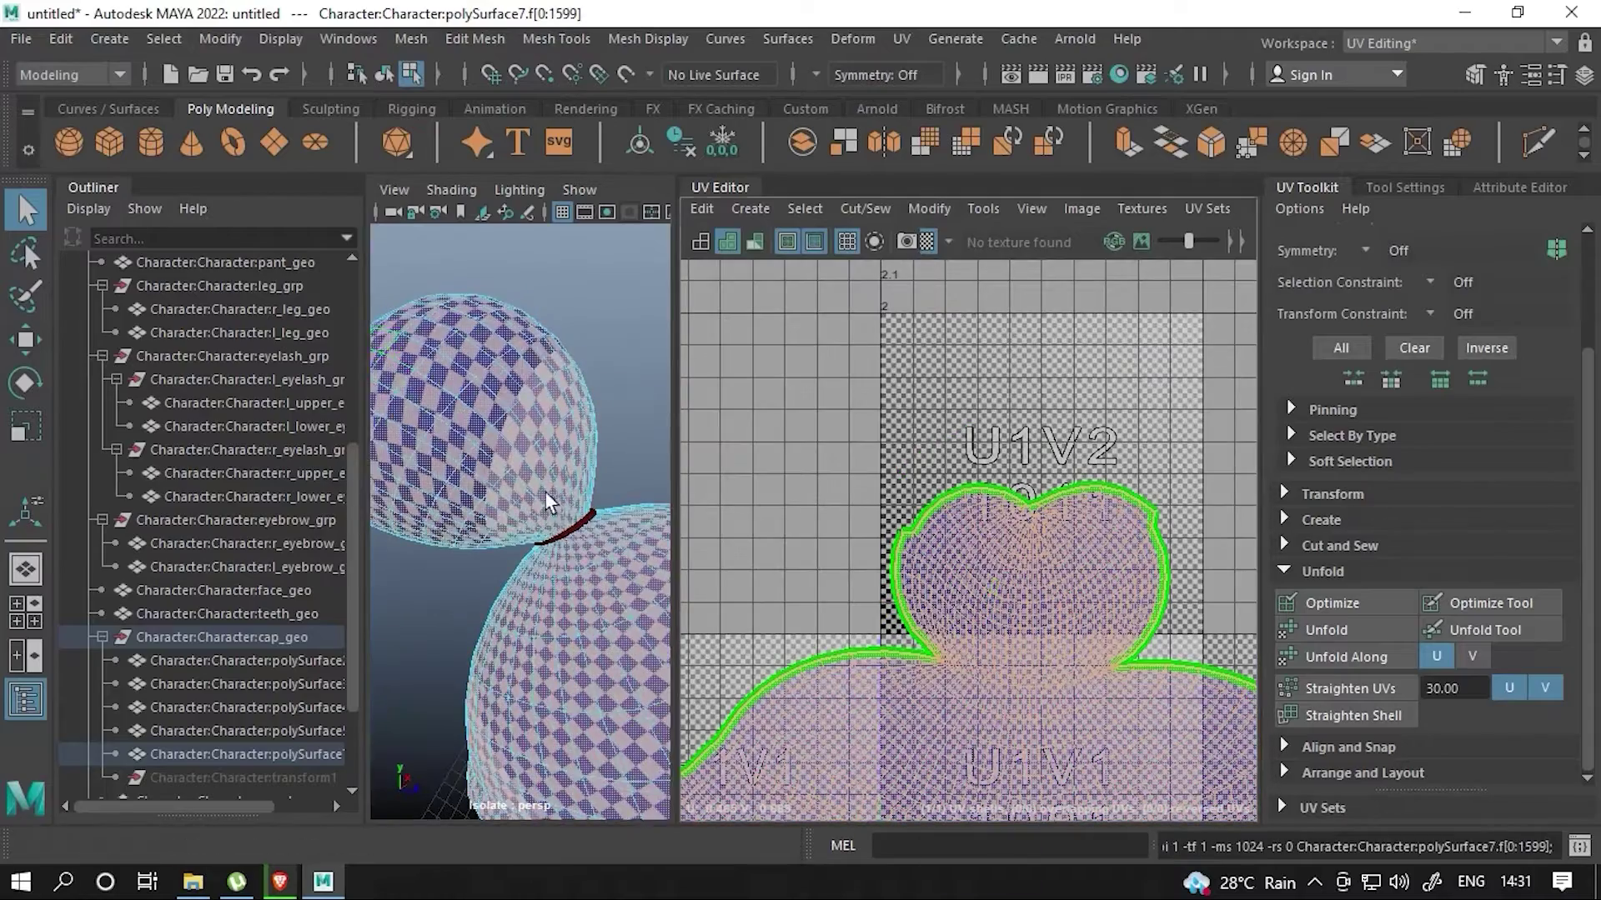
scroll(544, 492, up, 3)
- Cut the cap's UV shell along the selected edges at the top ball's neck
right_drag(541, 229, 542, 167)
scroll(932, 518, up, 2)
scroll(932, 517, down, 2)
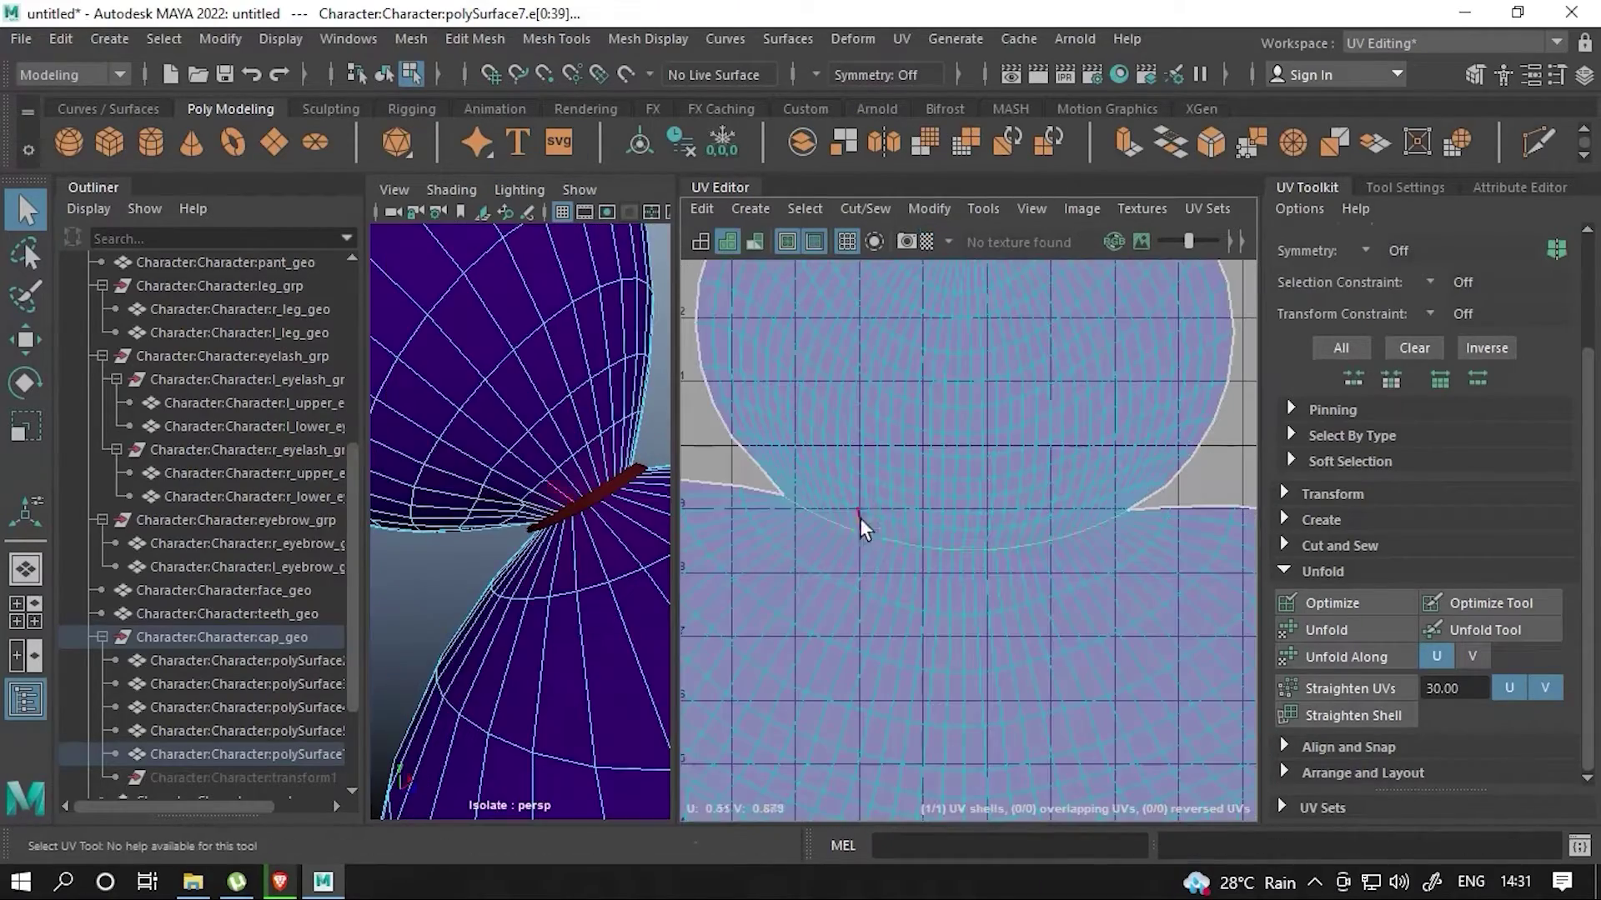
click(864, 208)
click(864, 329)
scroll(935, 479, down, 2)
- Move the upper UV shell upward off the lower shell
key(w)
drag(963, 481, 962, 358)
double_click(942, 547)
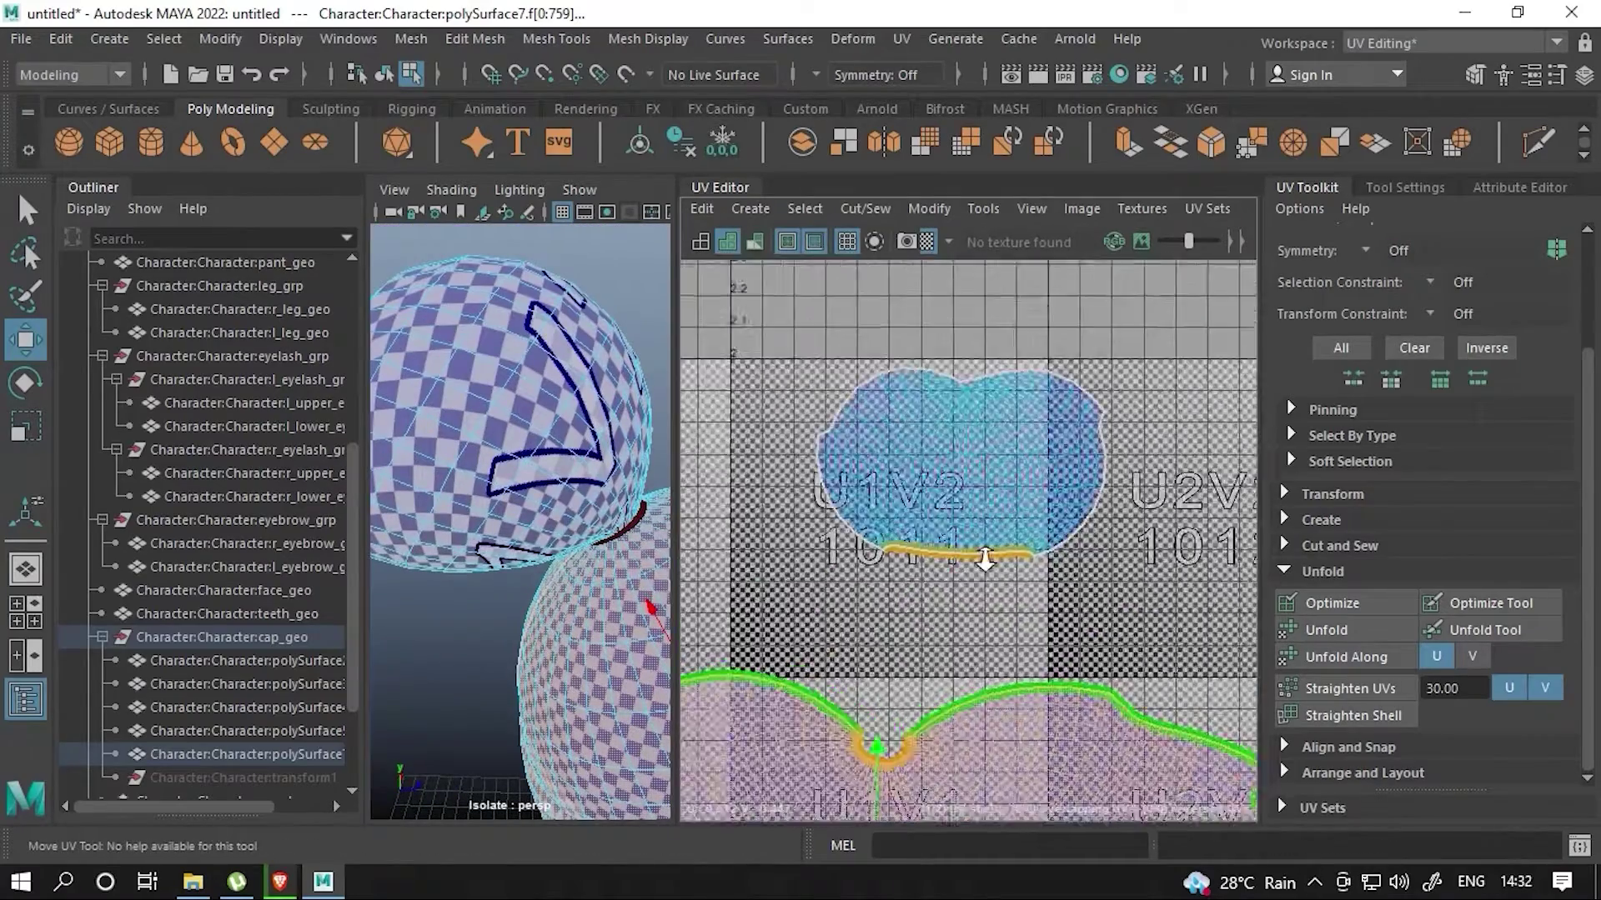
scroll(935, 577, down, 5)
- Lay out the shells near the UV origin and straighten them
click(929, 208)
click(1019, 562)
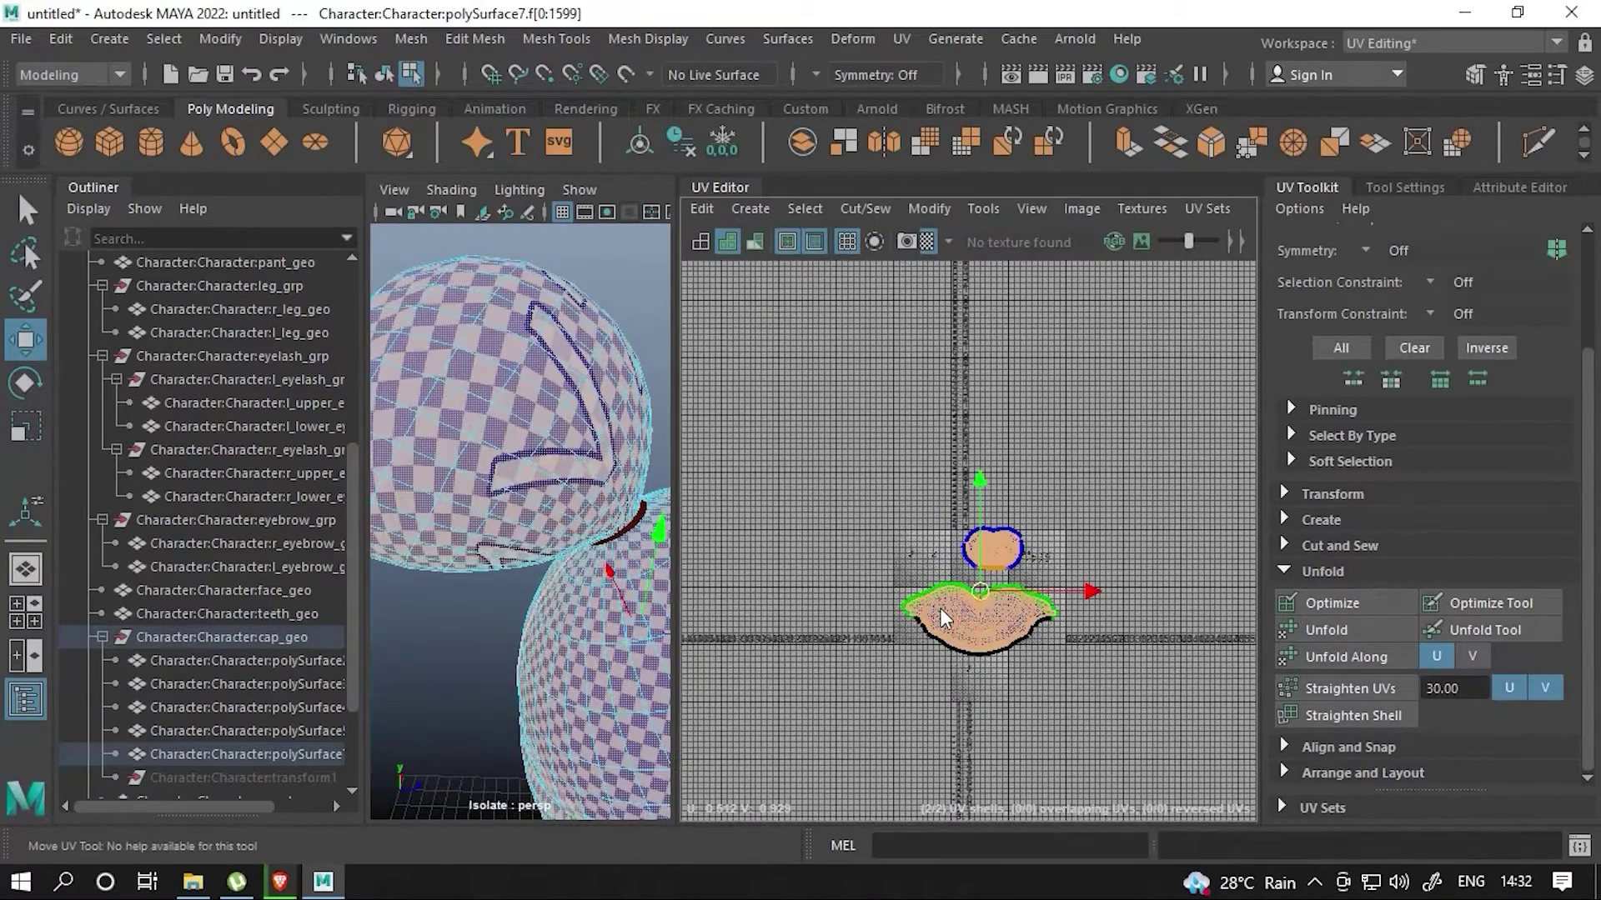
right_drag(940, 553, 947, 764)
click(1073, 801)
scroll(914, 508, up, 4)
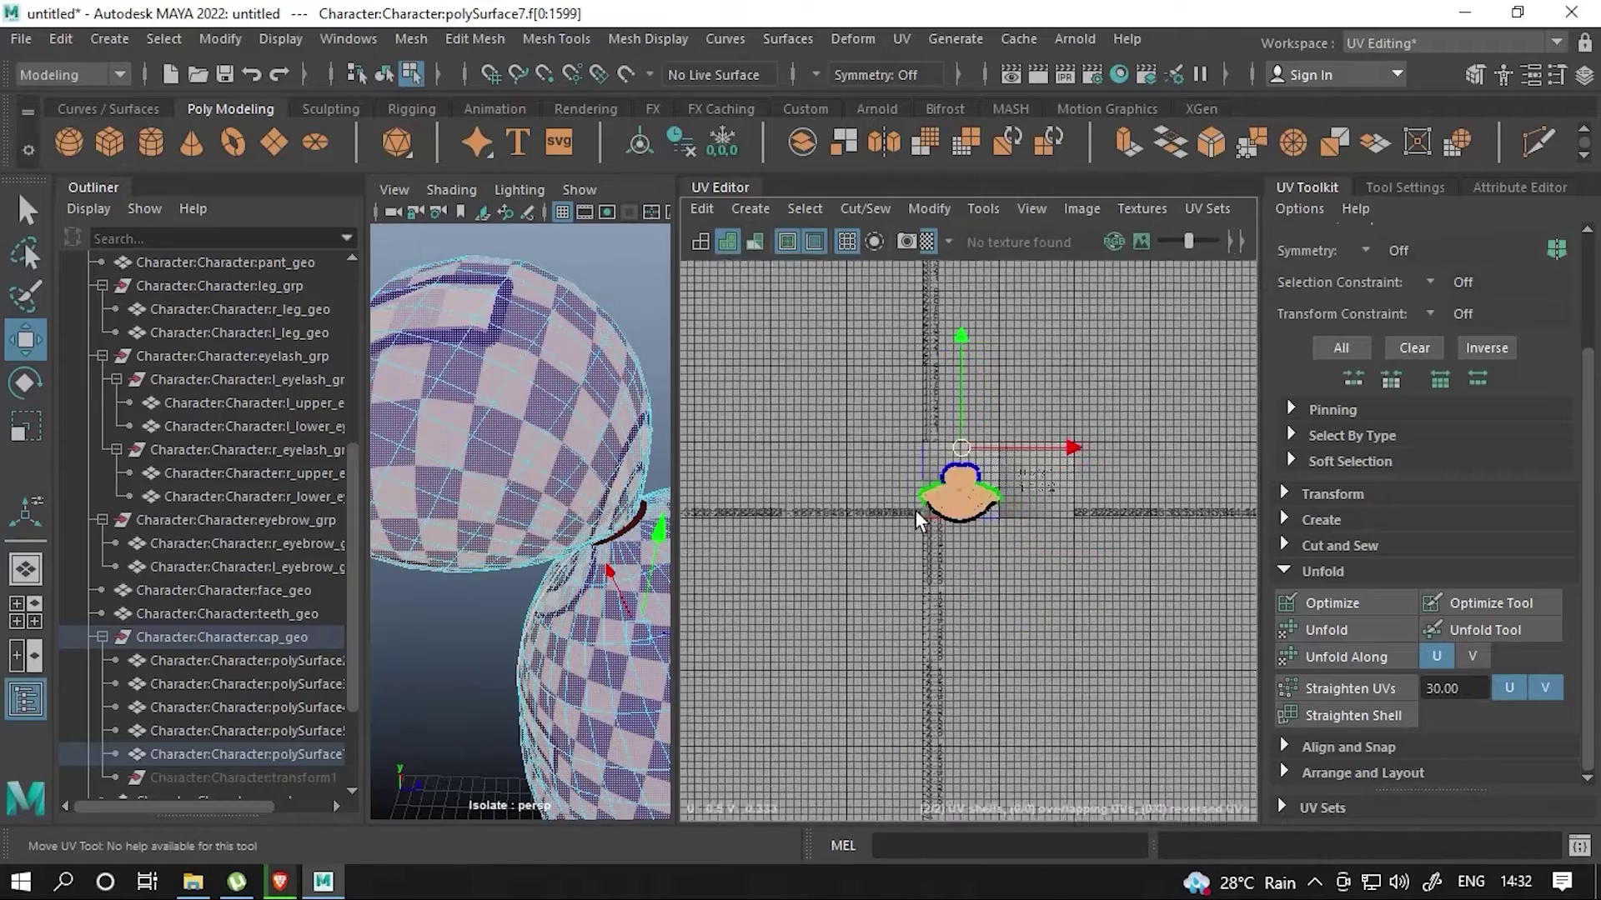
scroll(527, 484, down, 5)
- Clear the selection, resize the panels and turn off isolation to show the full character
click(517, 464)
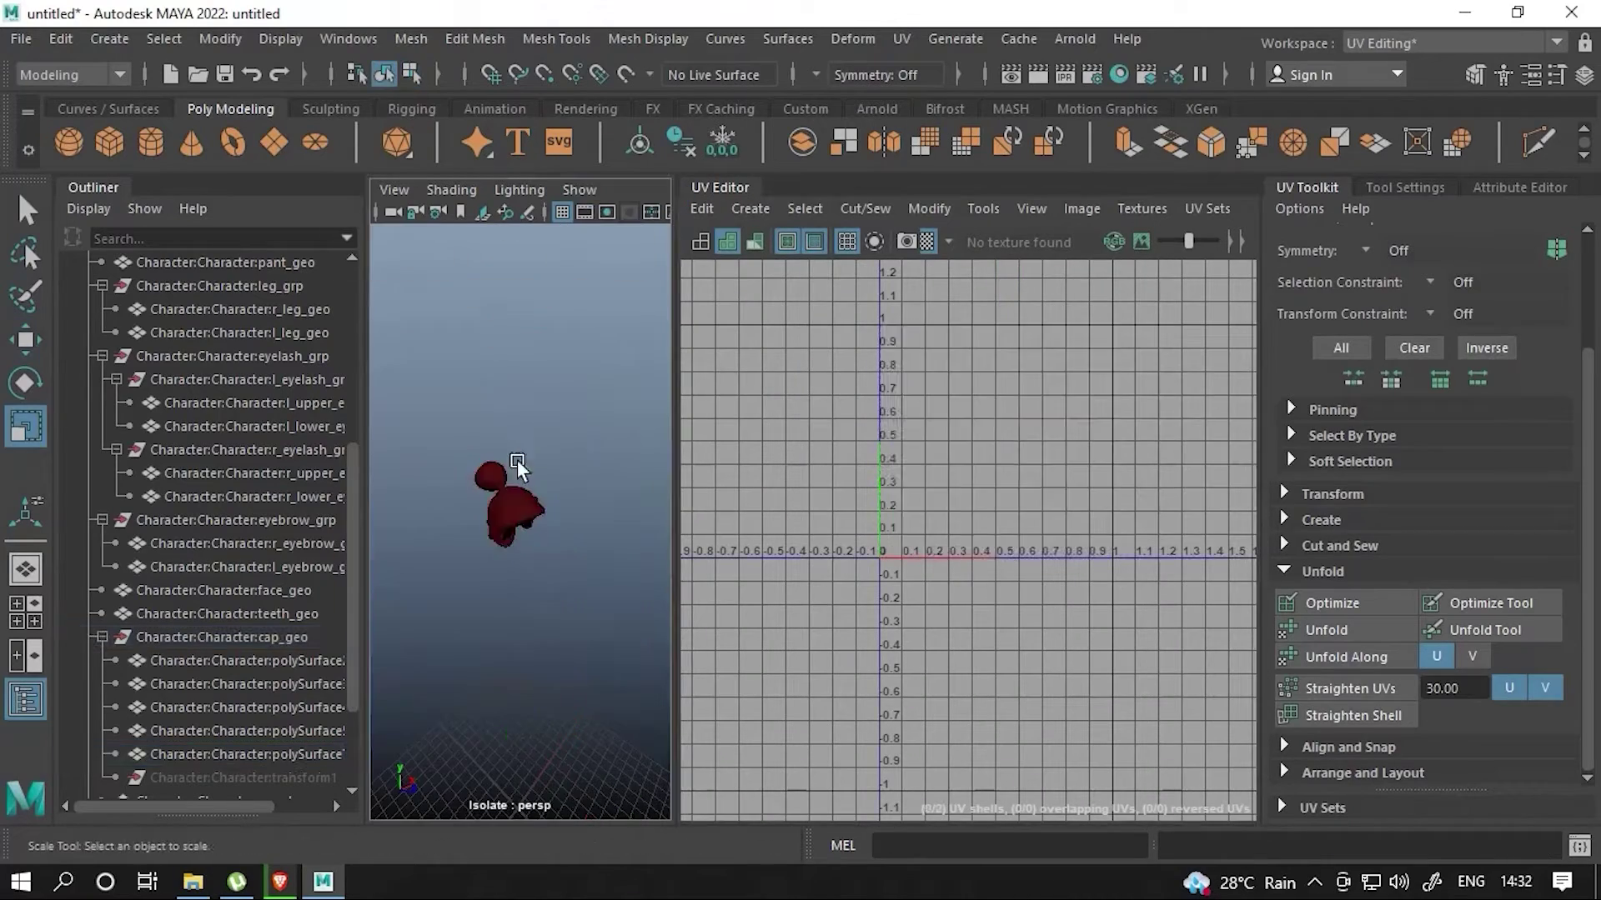
drag(862, 301, 1001, 242)
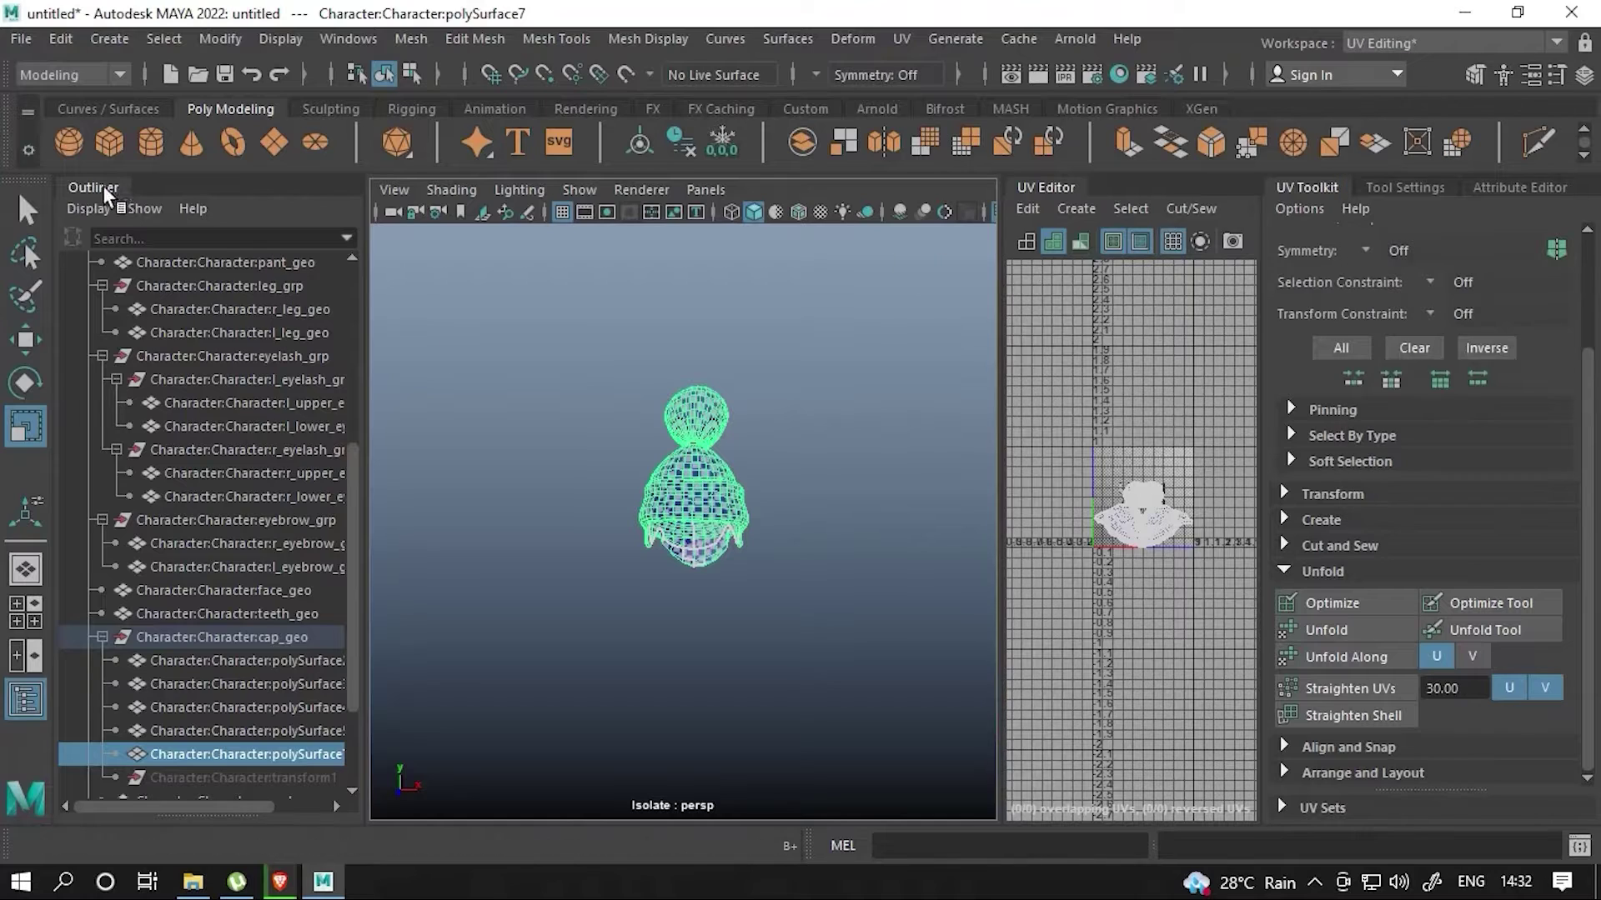
click(25, 698)
click(672, 392)
click(692, 218)
mouse_move(697, 239)
alt+mouse_down()
mouse_move(488, 580)
mouse_move(720, 515)
alt+mouse_up()
- Select and isolate the face mesh, then apply a cylindrical UV projection
click(509, 467)
key(ctrl+1)
drag(997, 413, 794, 467)
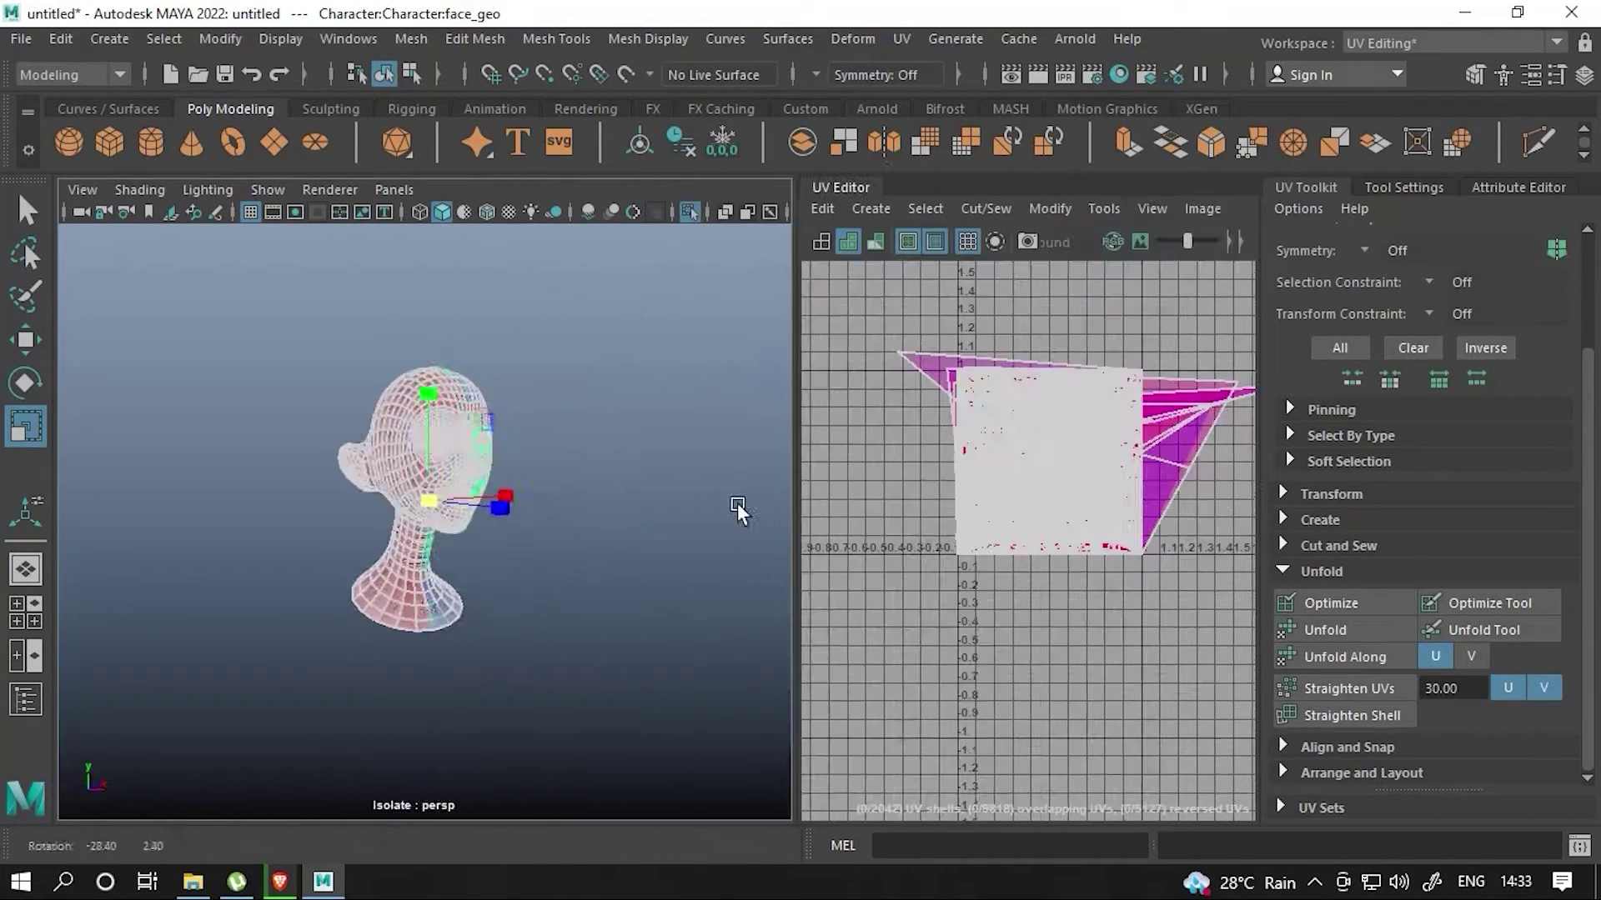
click(870, 208)
click(917, 373)
scroll(1023, 465, up, 3)
scroll(1040, 577, up, 3)
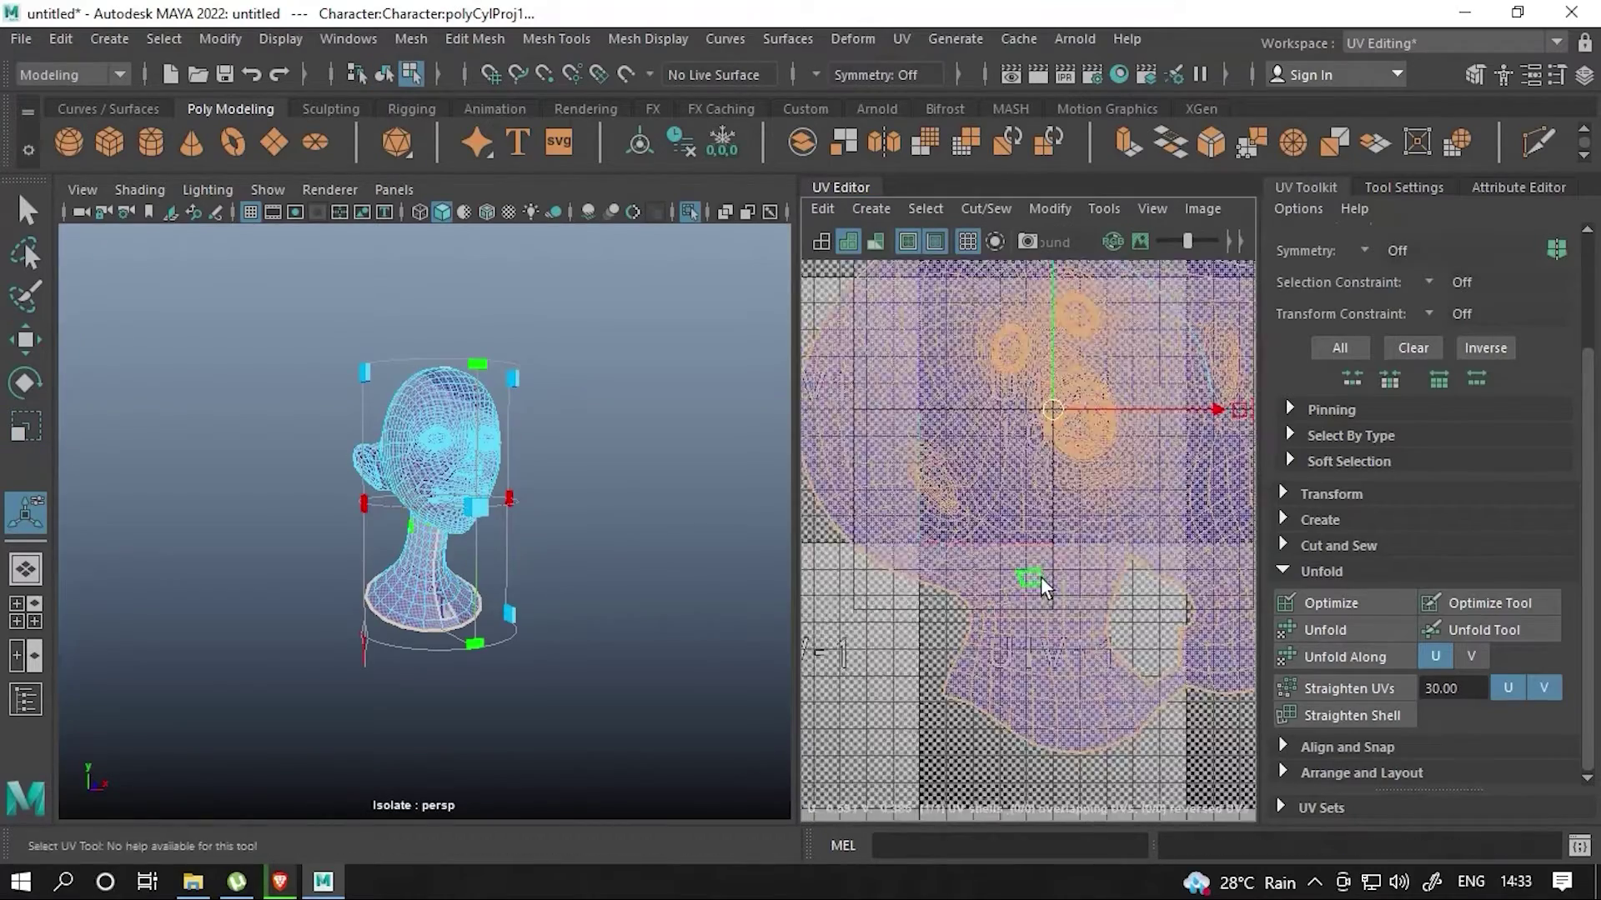
scroll(1072, 601, up, 3)
scroll(1073, 602, down, 3)
- Select seam edges on the face shell and sew the inner seam closed
drag(796, 500, 570, 500)
right_drag(954, 439, 954, 334)
click(1034, 529)
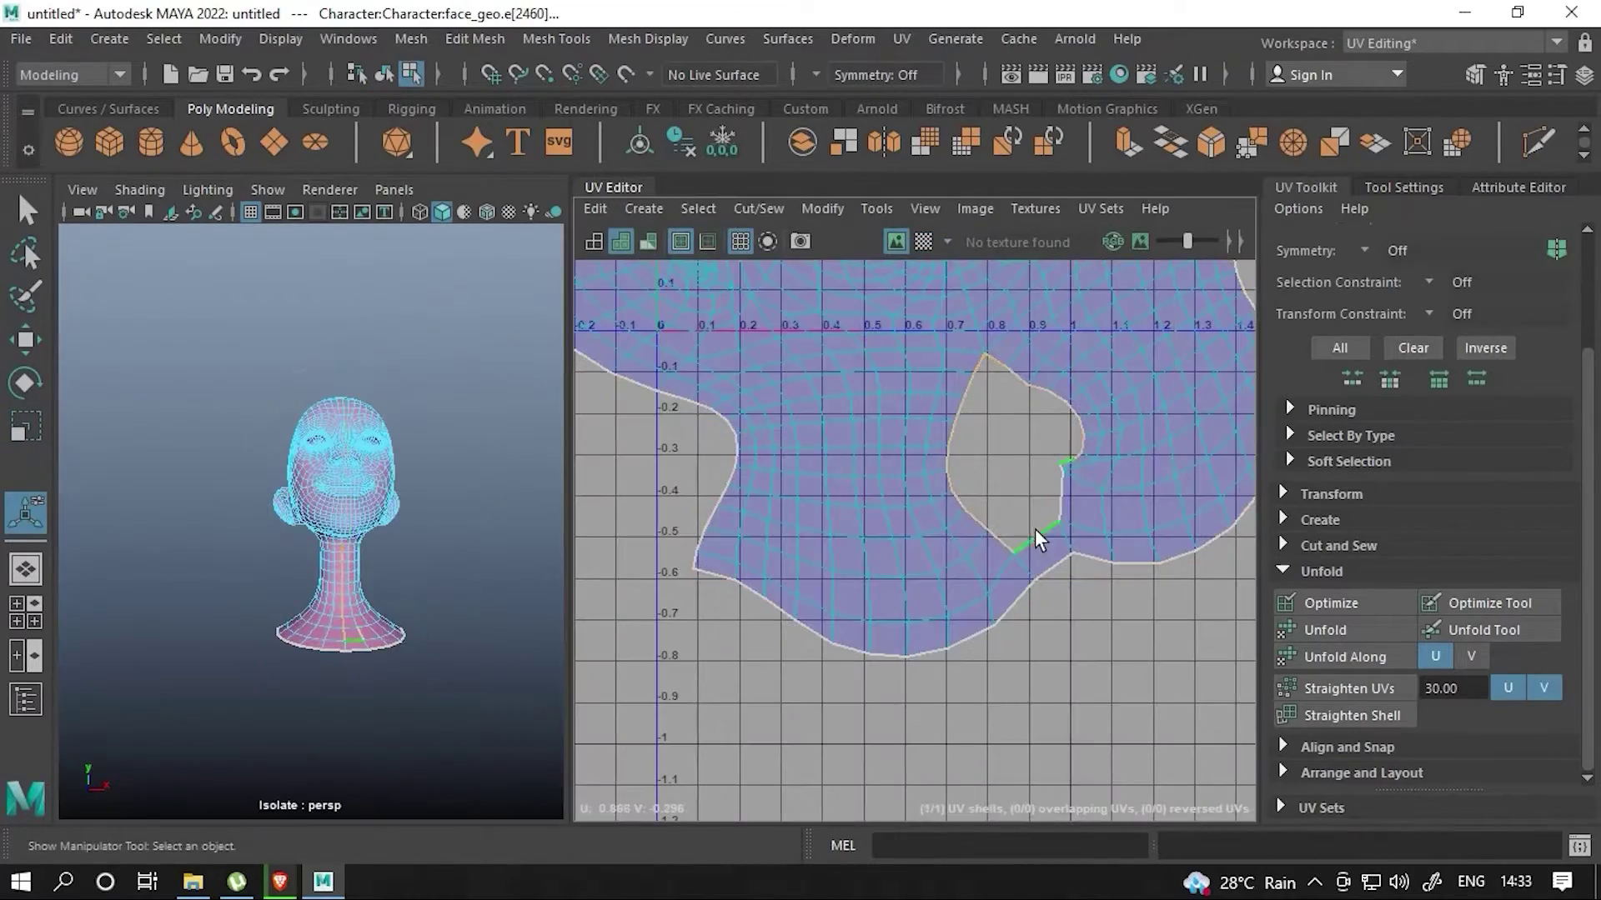
click(775, 406)
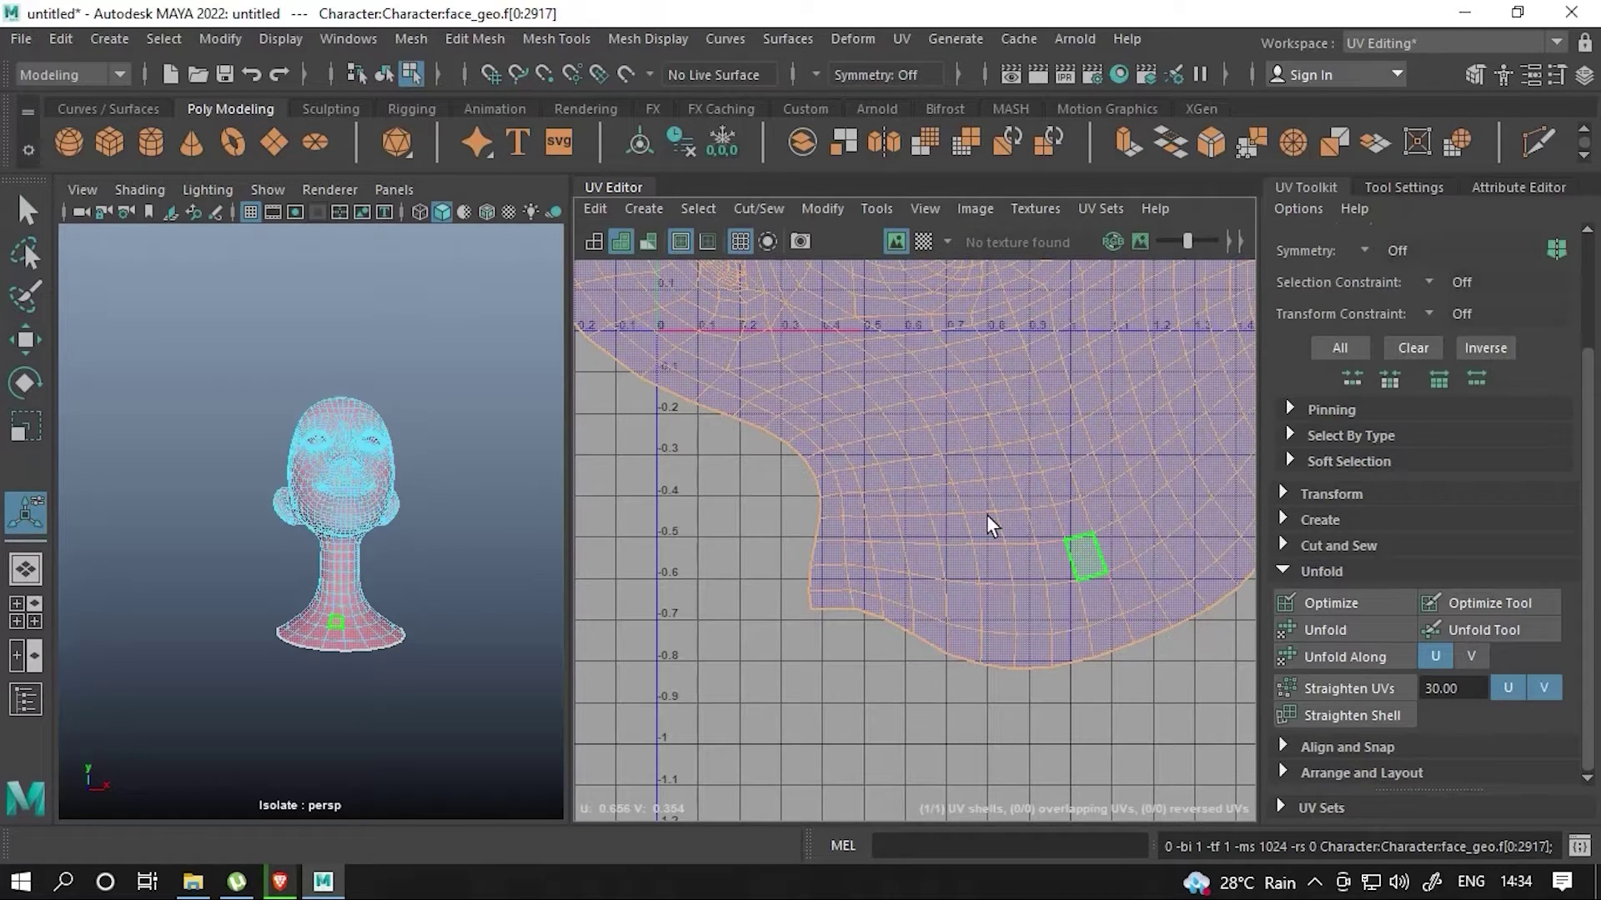
- Select the whole face mesh with the Rotate tool, orbiting to the side of the head
key(F8)
key(e)
scroll(1092, 457, down, 2)
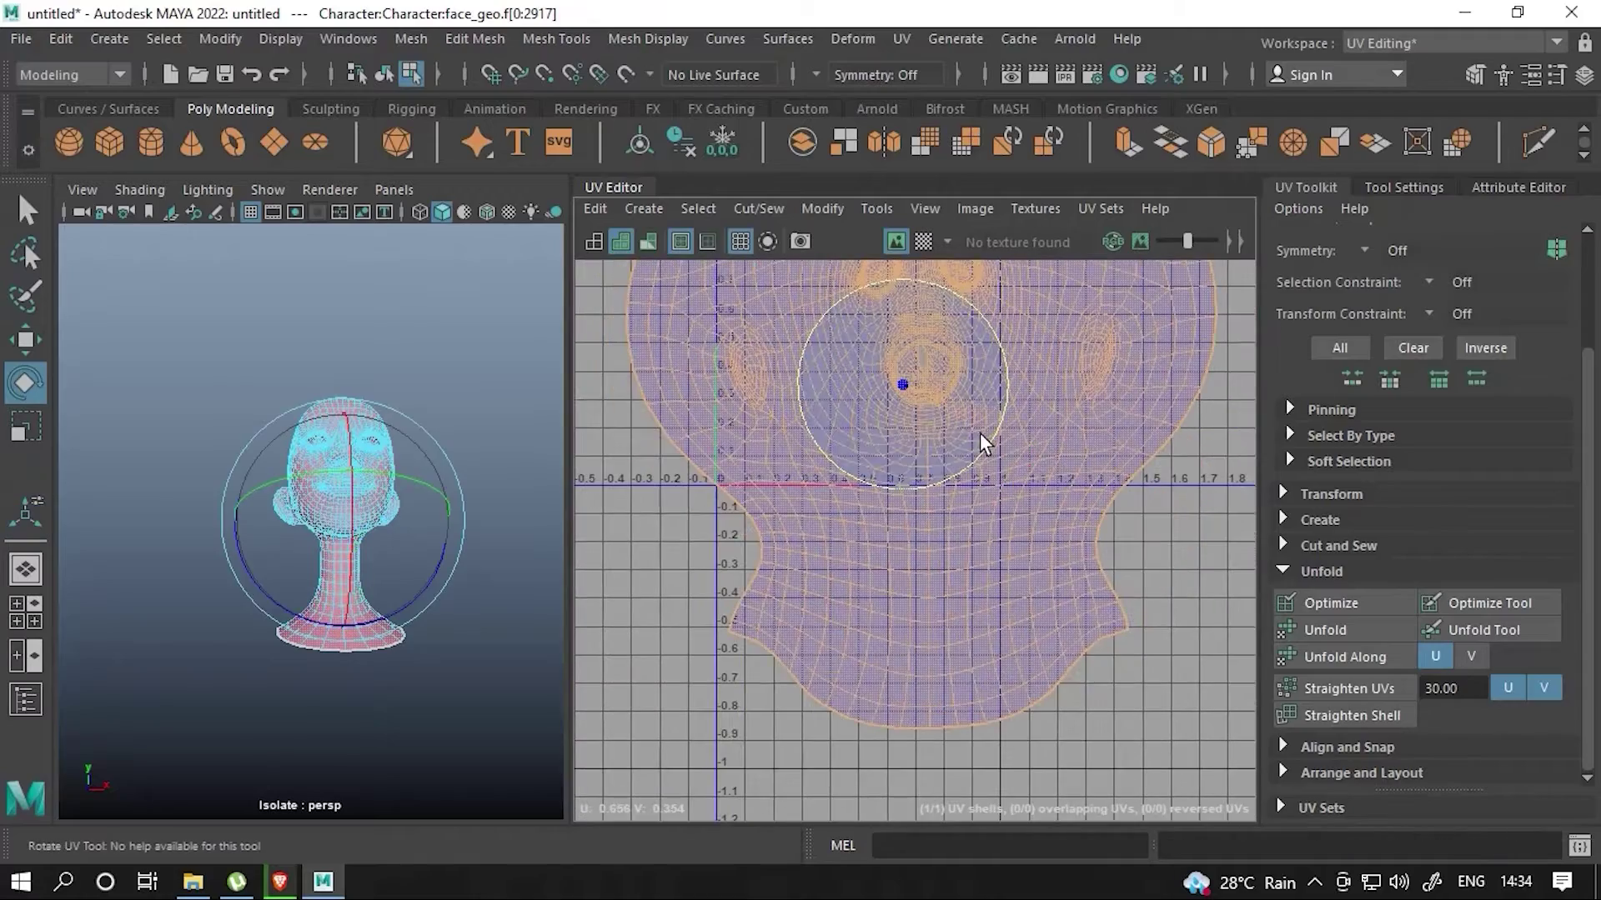
scroll(446, 581, up, 5)
alt+drag(330, 505, 480, 373)
scroll(480, 374, down, 5)
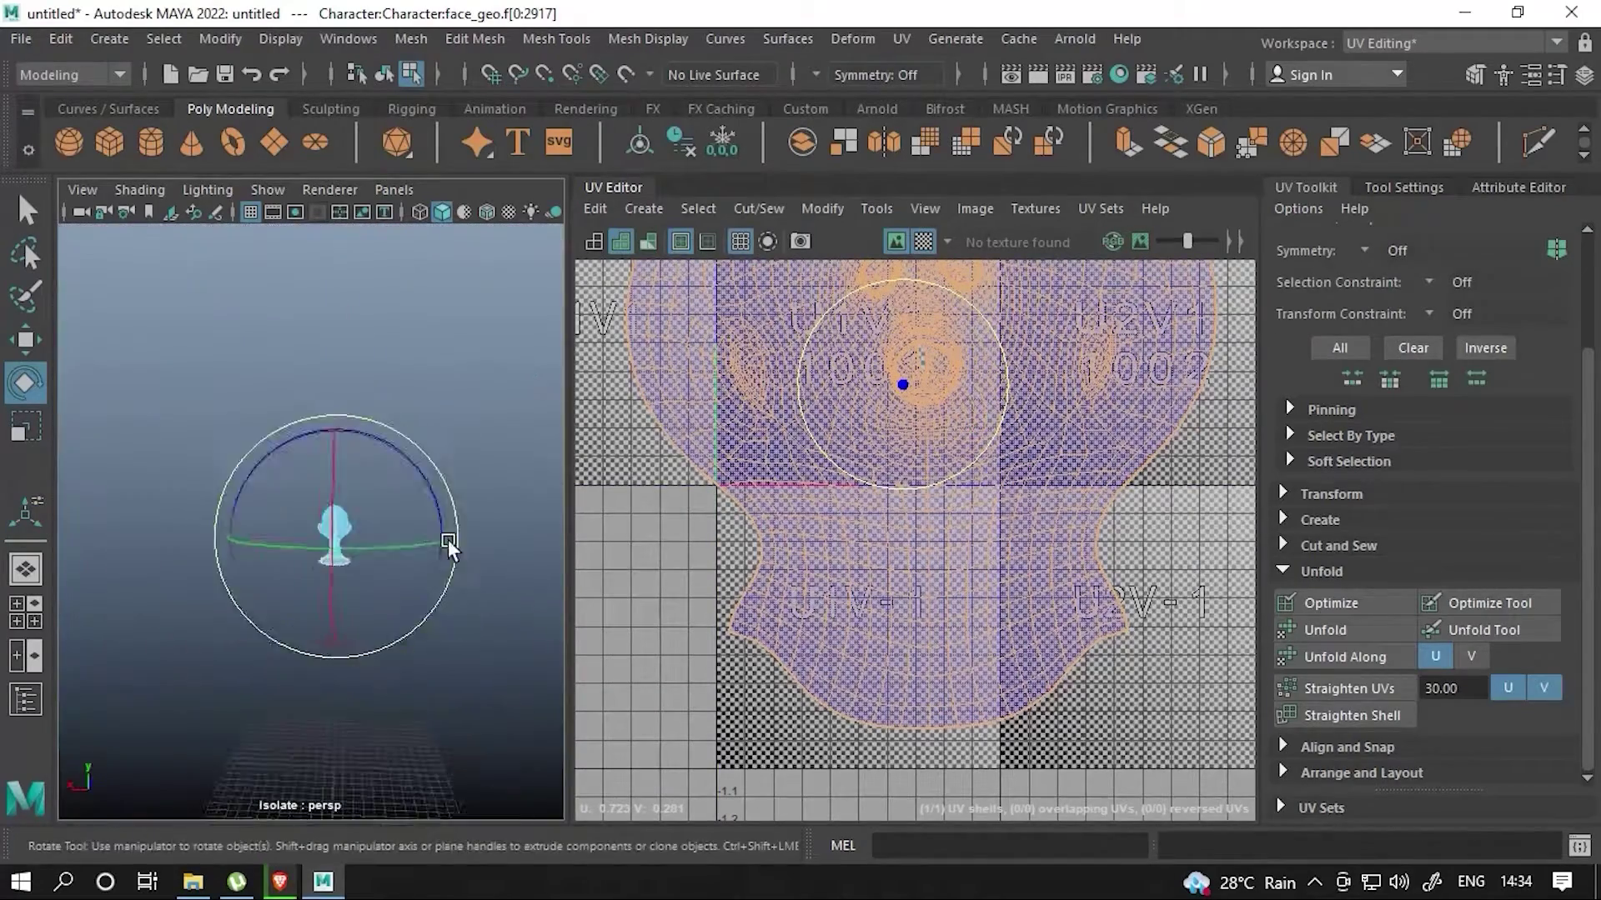
scroll(392, 637, up, 5)
scroll(362, 382, down, 3)
scroll(292, 442, up, 4)
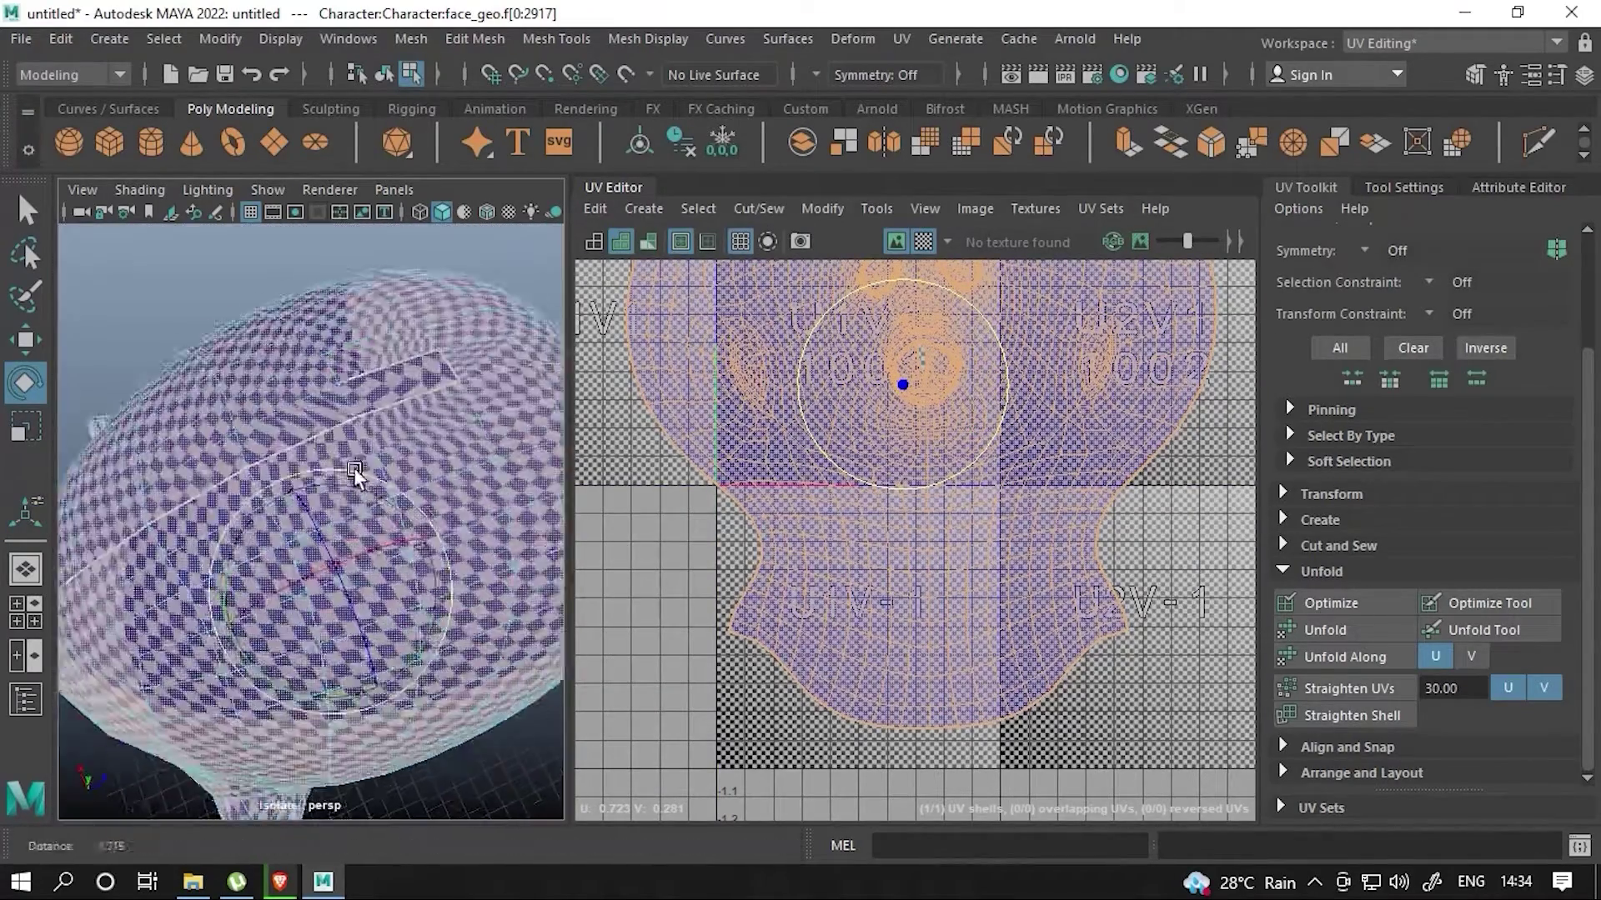
mouse_move(354, 467)
alt+mouse_down()
mouse_move(312, 415)
mouse_move(282, 408)
alt+mouse_up()
- Select a seam edge loop and another seam edge on the head, then switch to faces
key(F10)
double_click(457, 502)
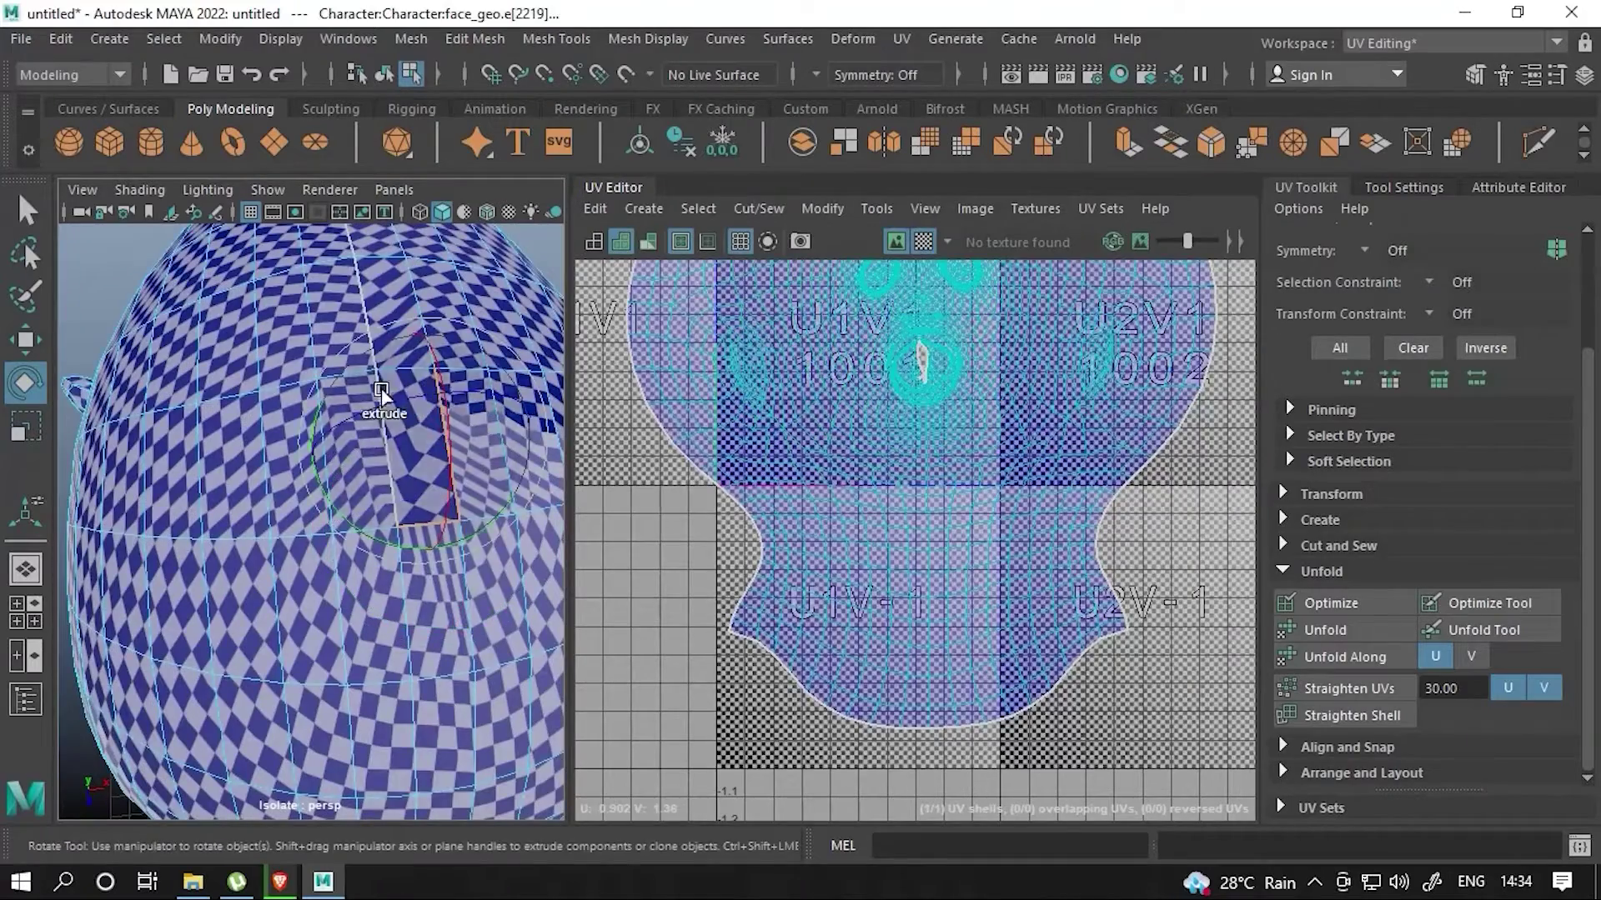
scroll(924, 465, up, 5)
scroll(896, 502, down, 3)
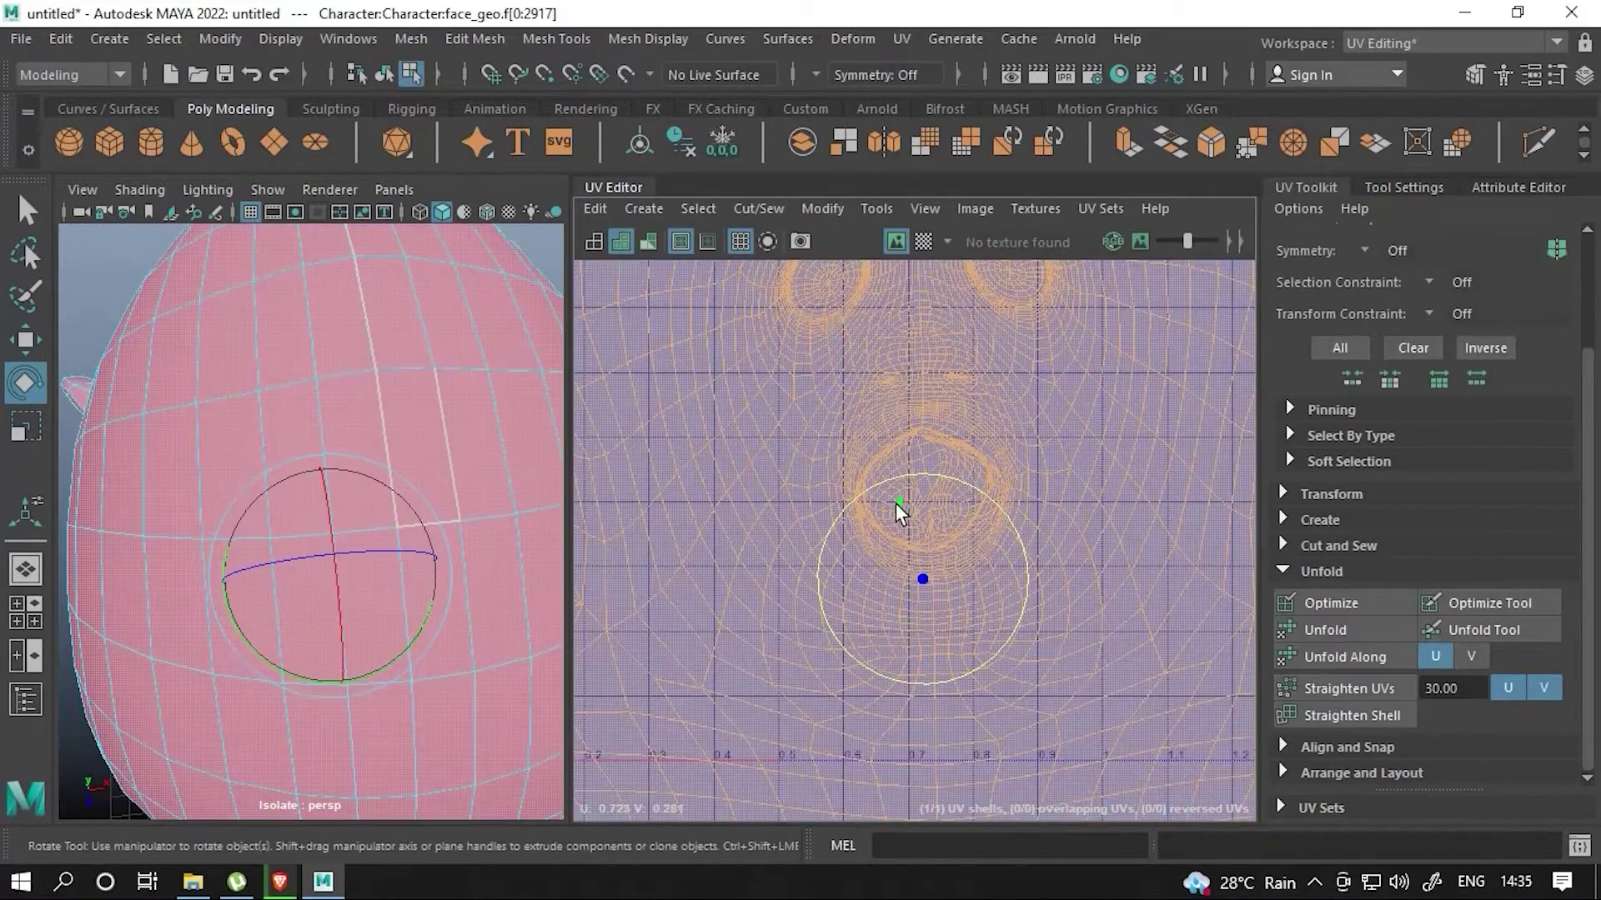
scroll(927, 478, up, 6)
click(927, 479)
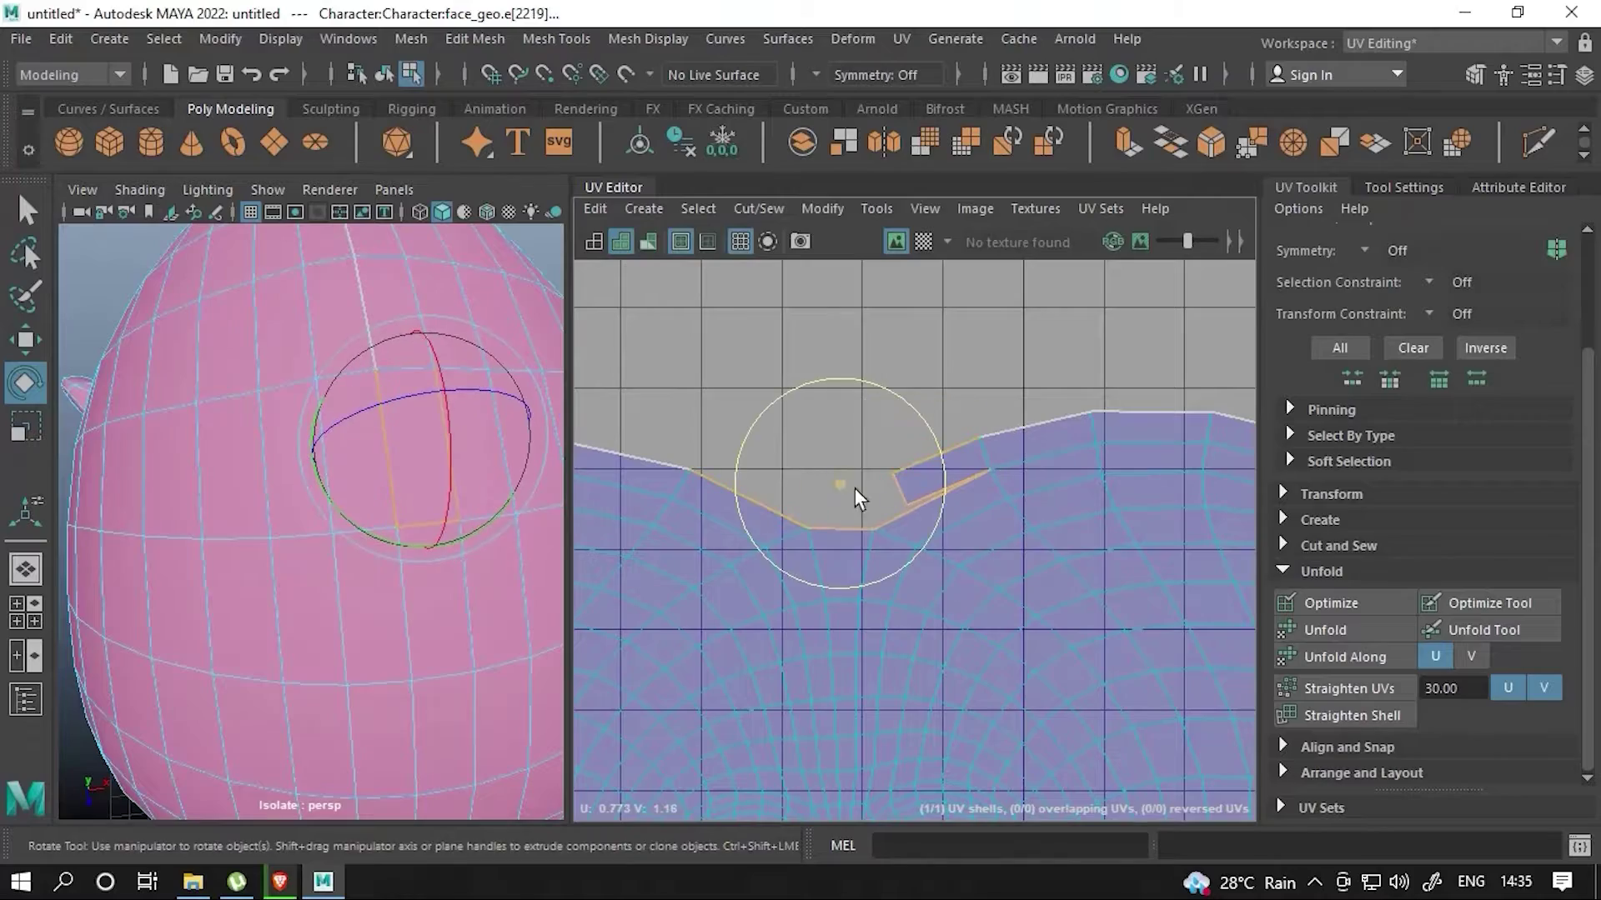
right_drag(859, 499, 850, 553)
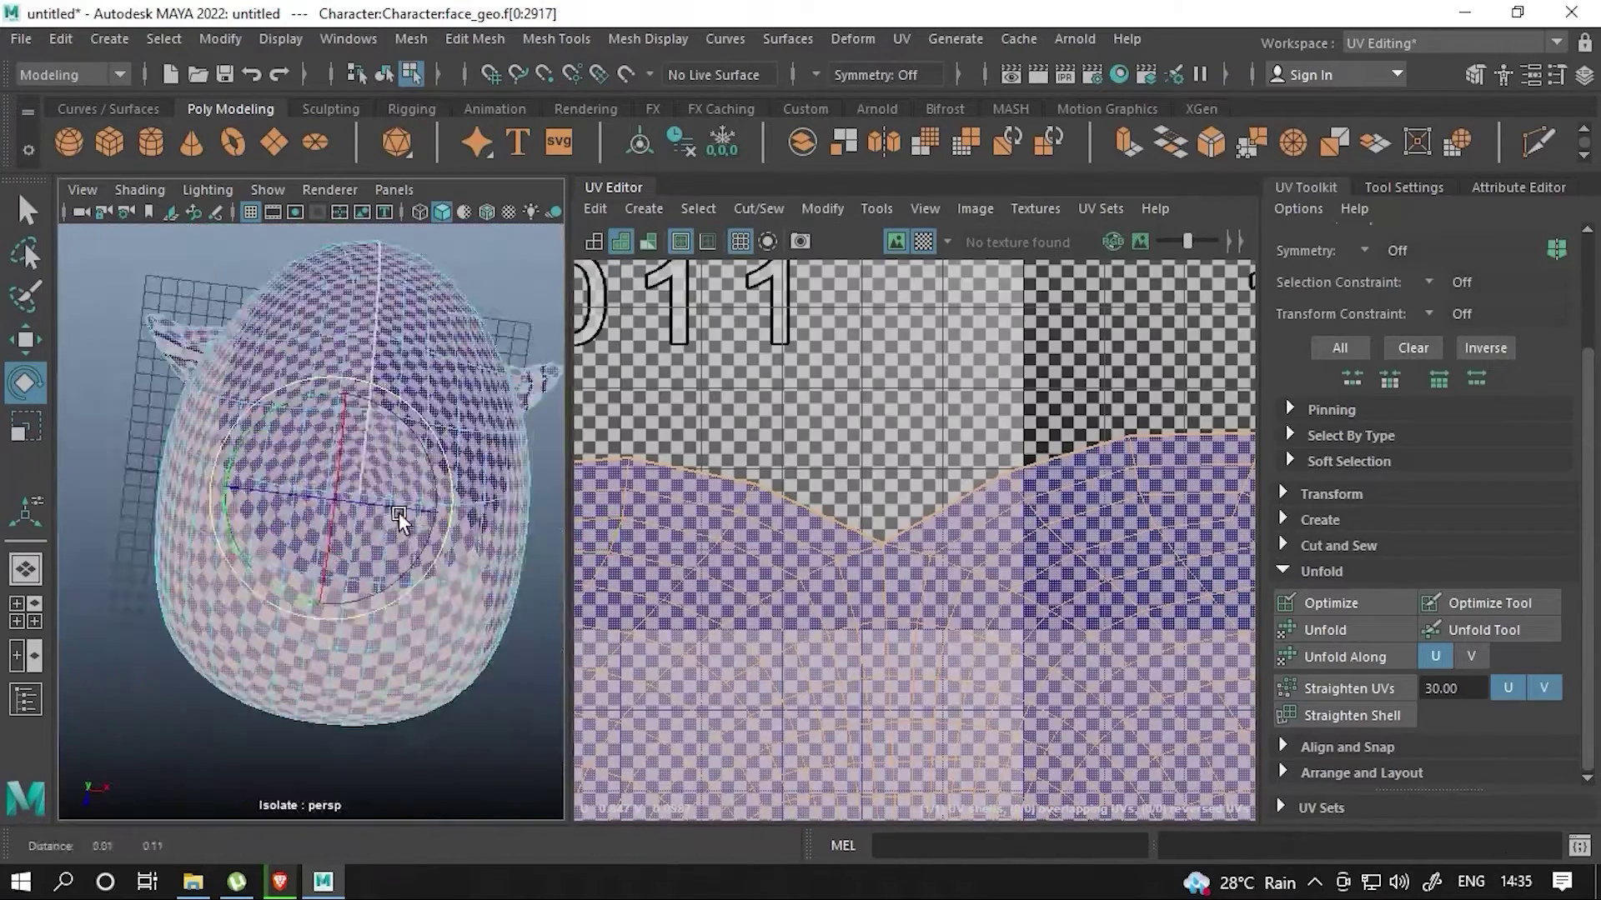
- Orbit to a three-quarter view of the head and select an edge on the cheek
alt+drag(399, 512, 392, 473)
scroll(392, 473, up, 5)
scroll(806, 508, down, 3)
scroll(807, 508, down, 5)
scroll(478, 551, down, 3)
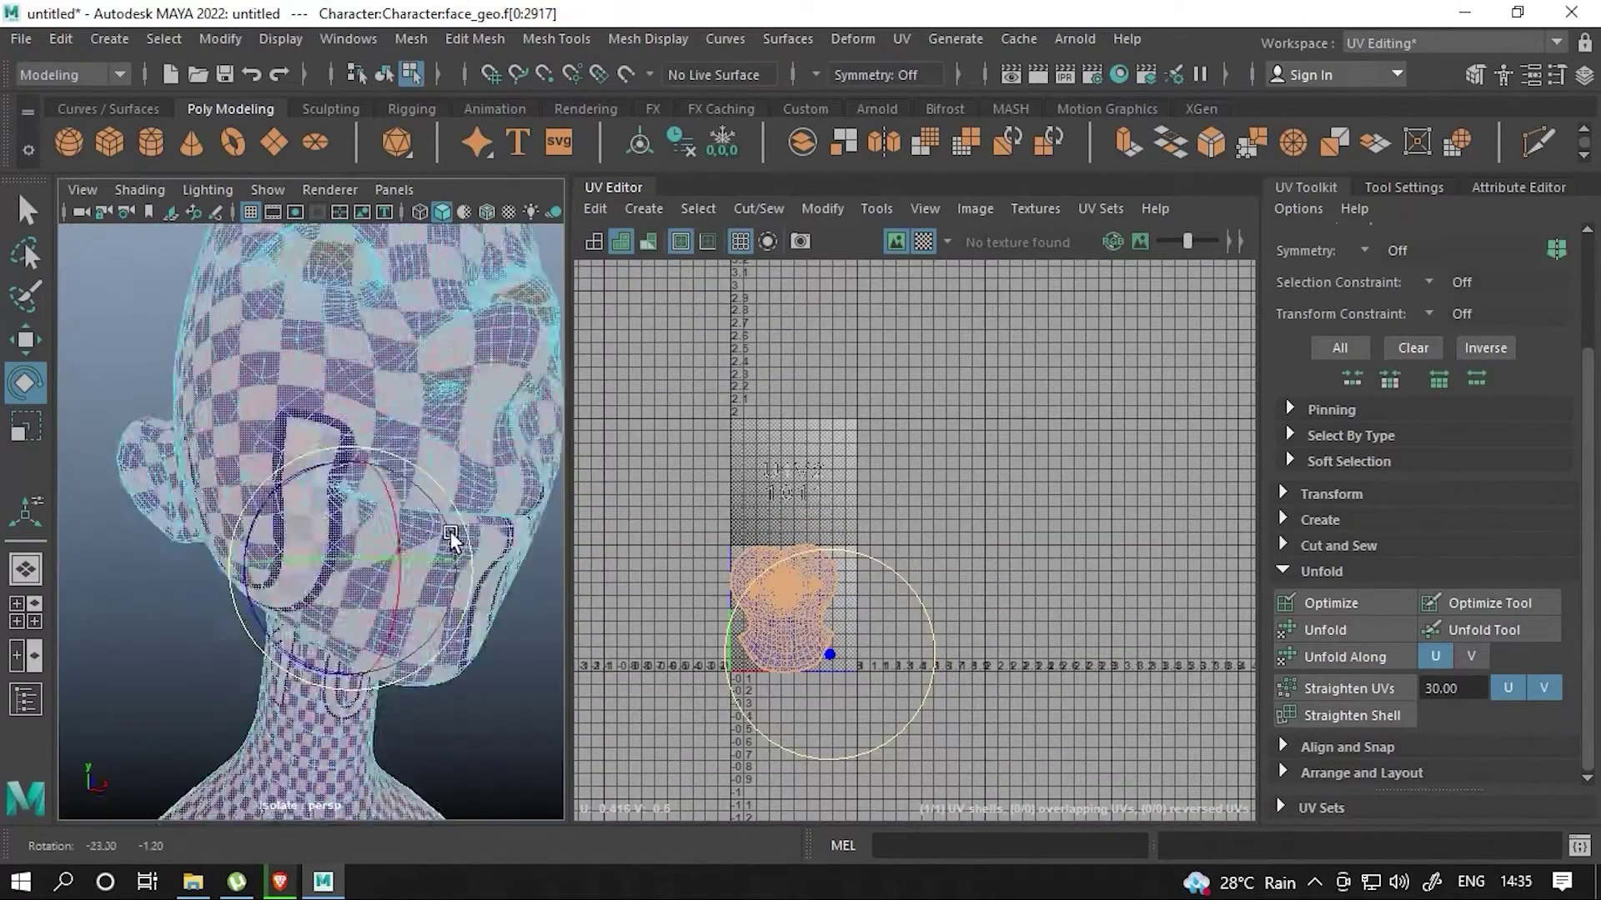
mouse_move(451, 540)
alt+mouse_down()
mouse_move(794, 553)
mouse_move(550, 542)
mouse_move(576, 521)
alt+mouse_up()
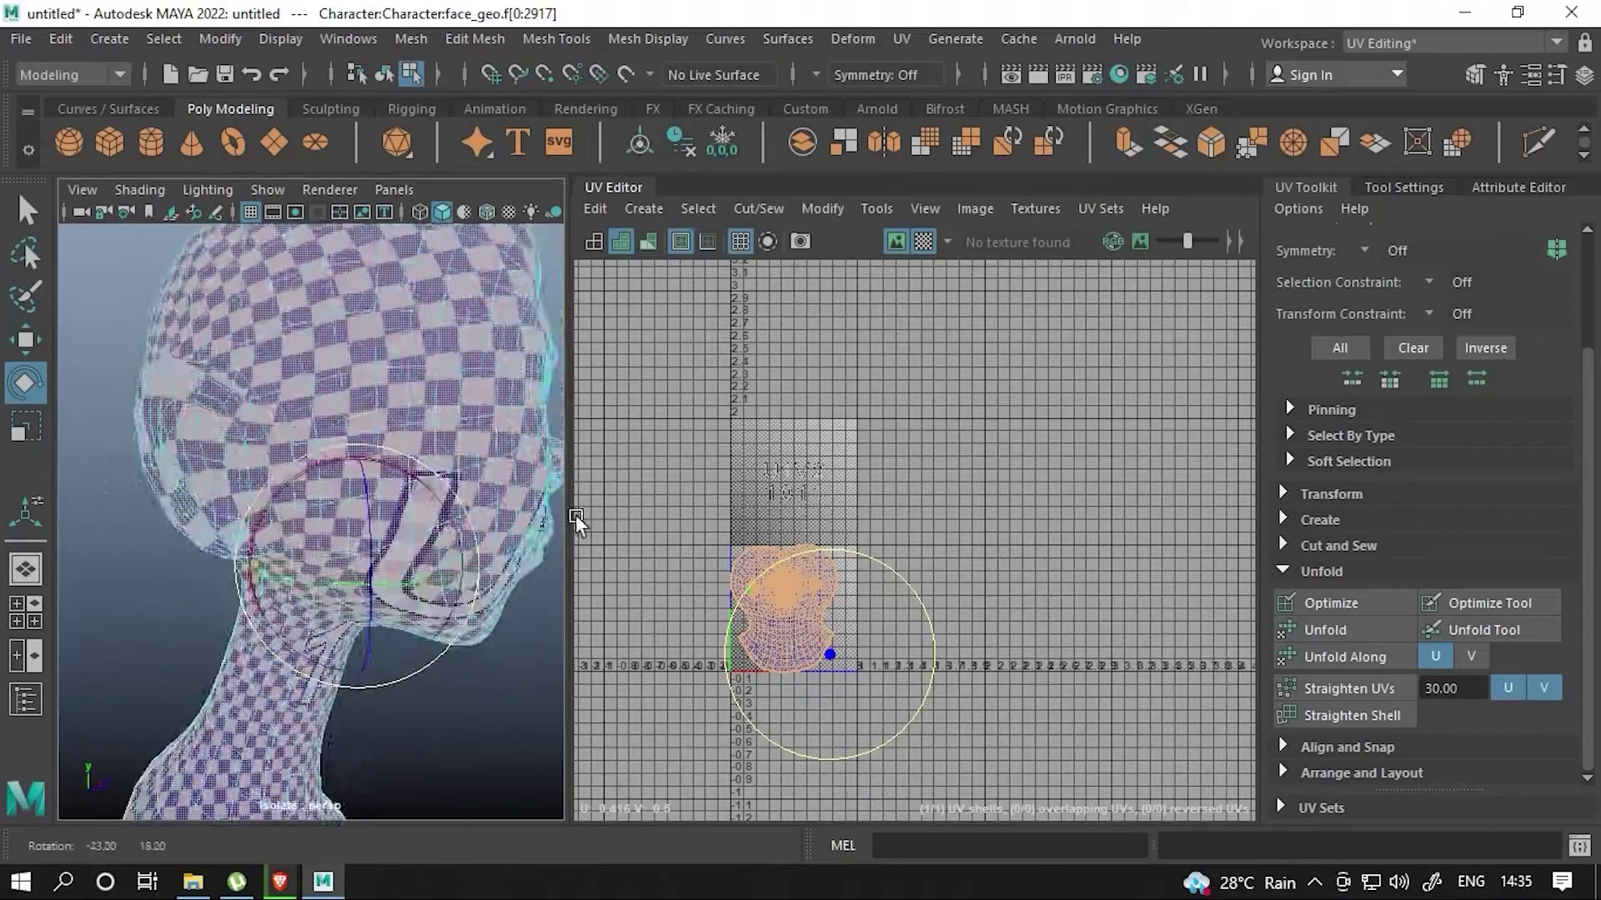
scroll(227, 485, up, 5)
alt+drag(226, 486, 289, 232)
right_drag(288, 232, 165, 237)
- Set symmetry to Object X with the Move tool active on a cheek edge
click(255, 314)
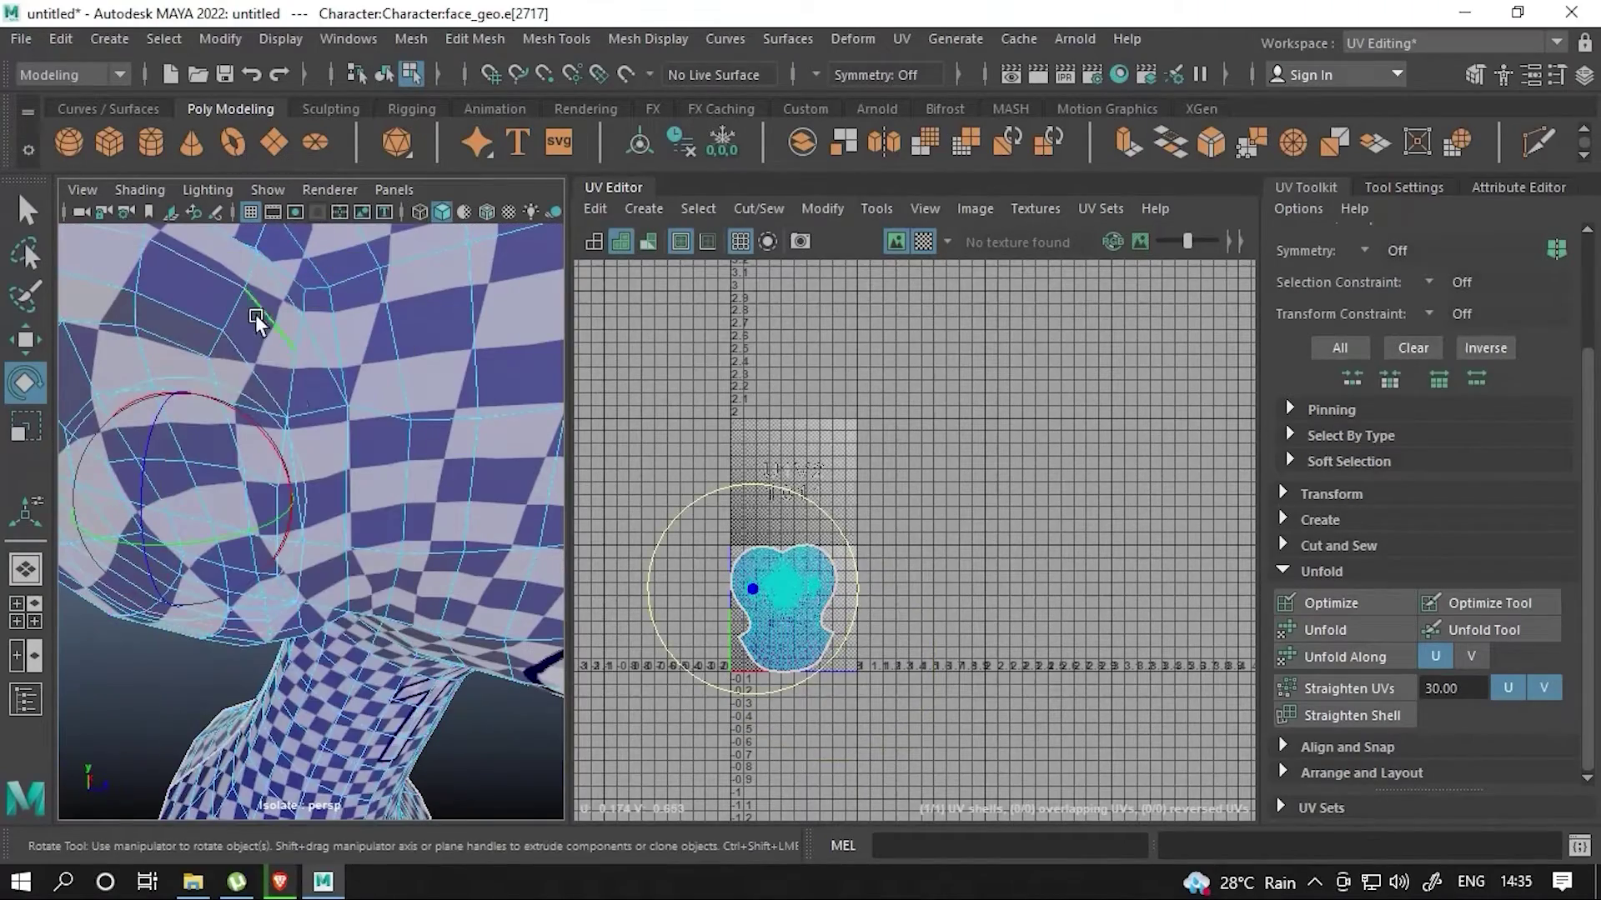
mouse_move(348, 451)
alt+mouse_down()
mouse_move(474, 449)
mouse_move(468, 498)
mouse_move(431, 482)
alt+mouse_up()
click(382, 462)
key(w)
scroll(432, 481, down, 5)
click(871, 74)
scroll(311, 500, up, 5)
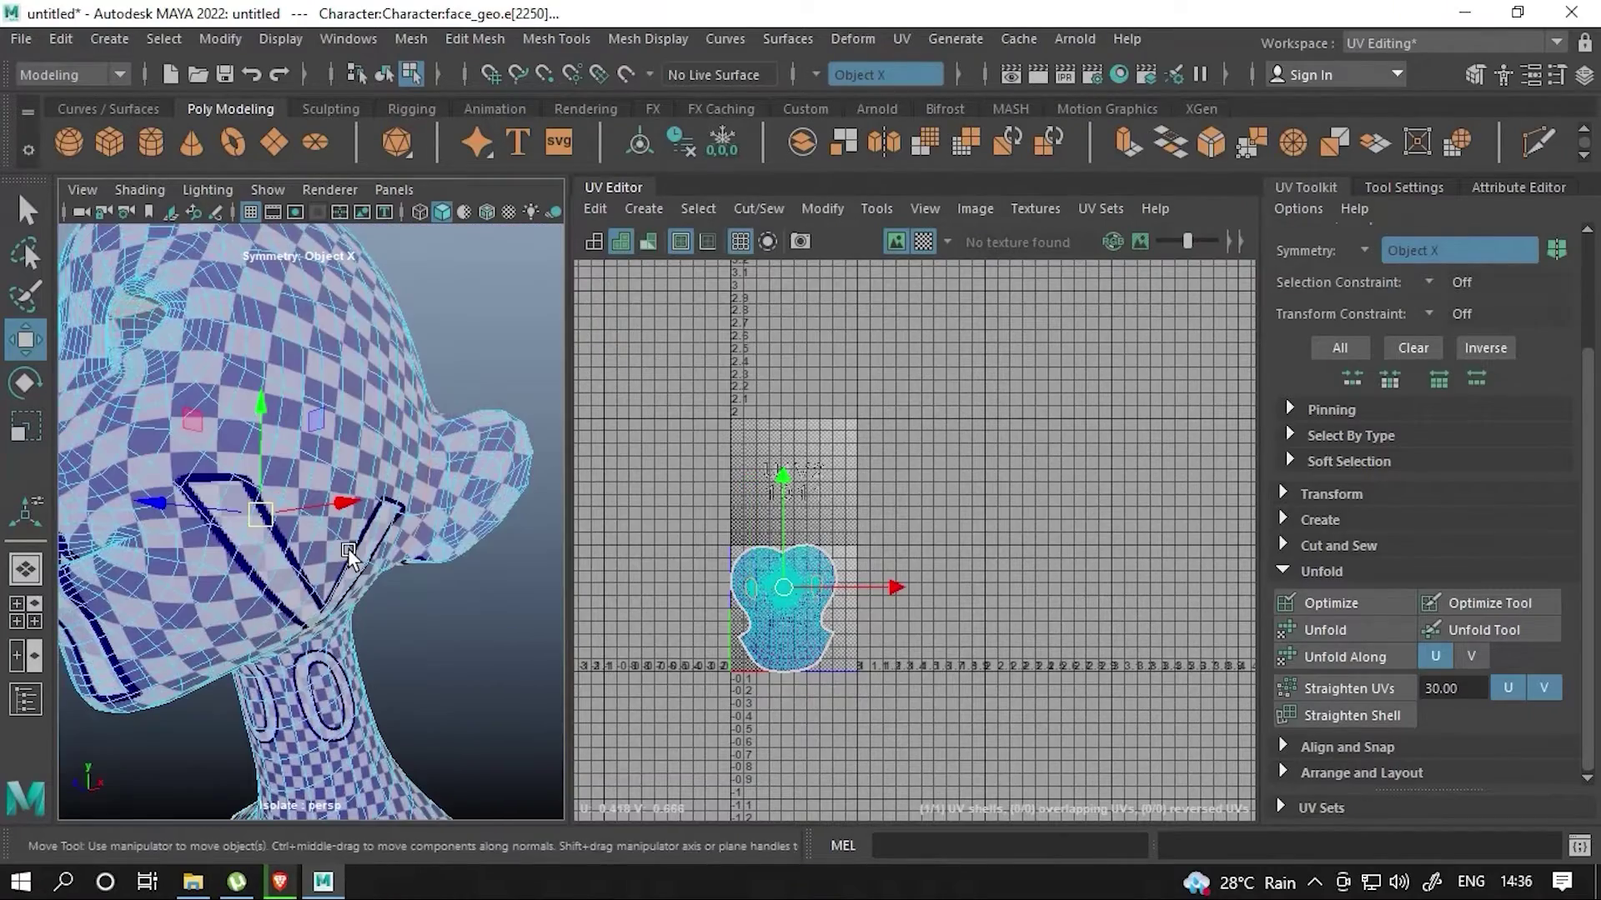
scroll(812, 586, up, 6)
- Select the face and small eye shells and return them to tile 1001
key(ctrl+F11)
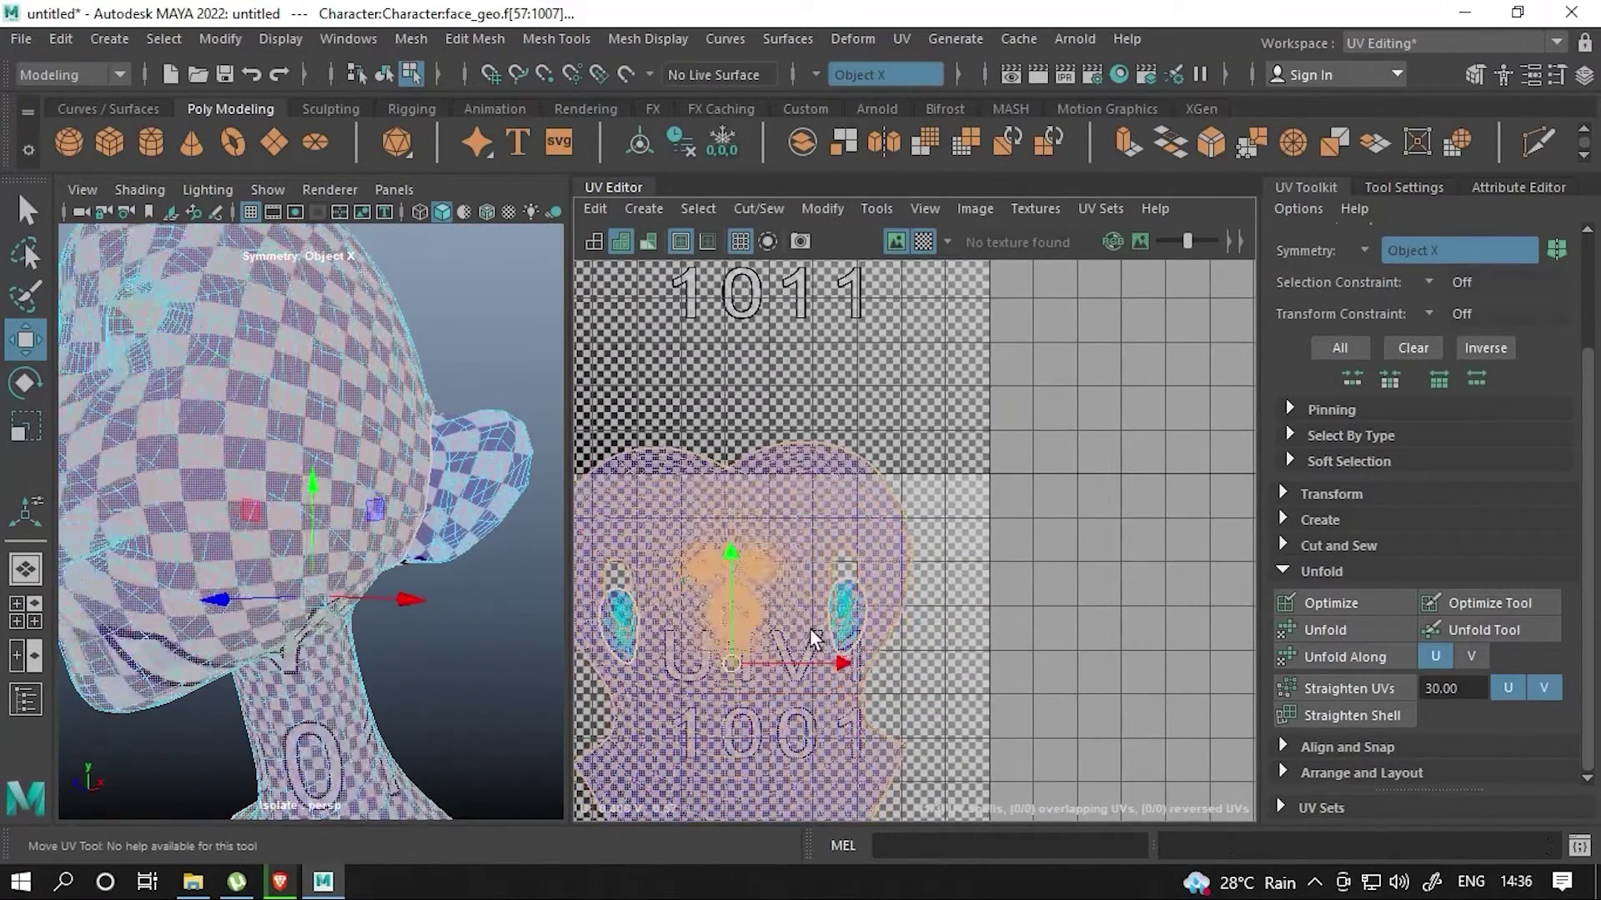
click(737, 576)
key(ctrl+z)
key(ctrl+z)
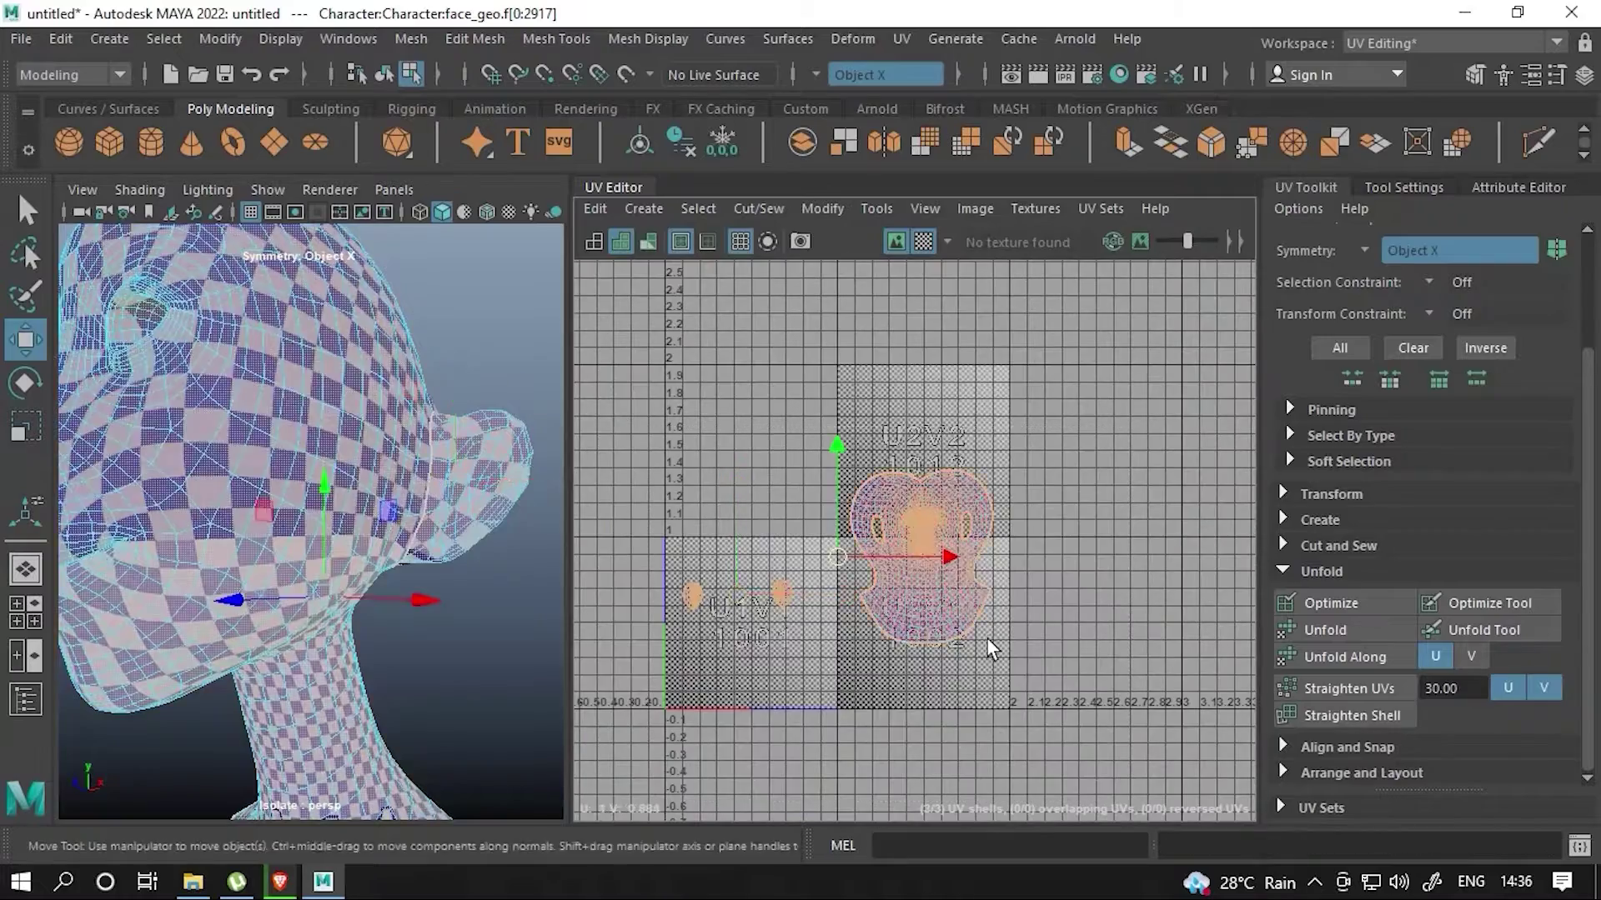
key(ctrl+z)
alt+drag(412, 549, 162, 589)
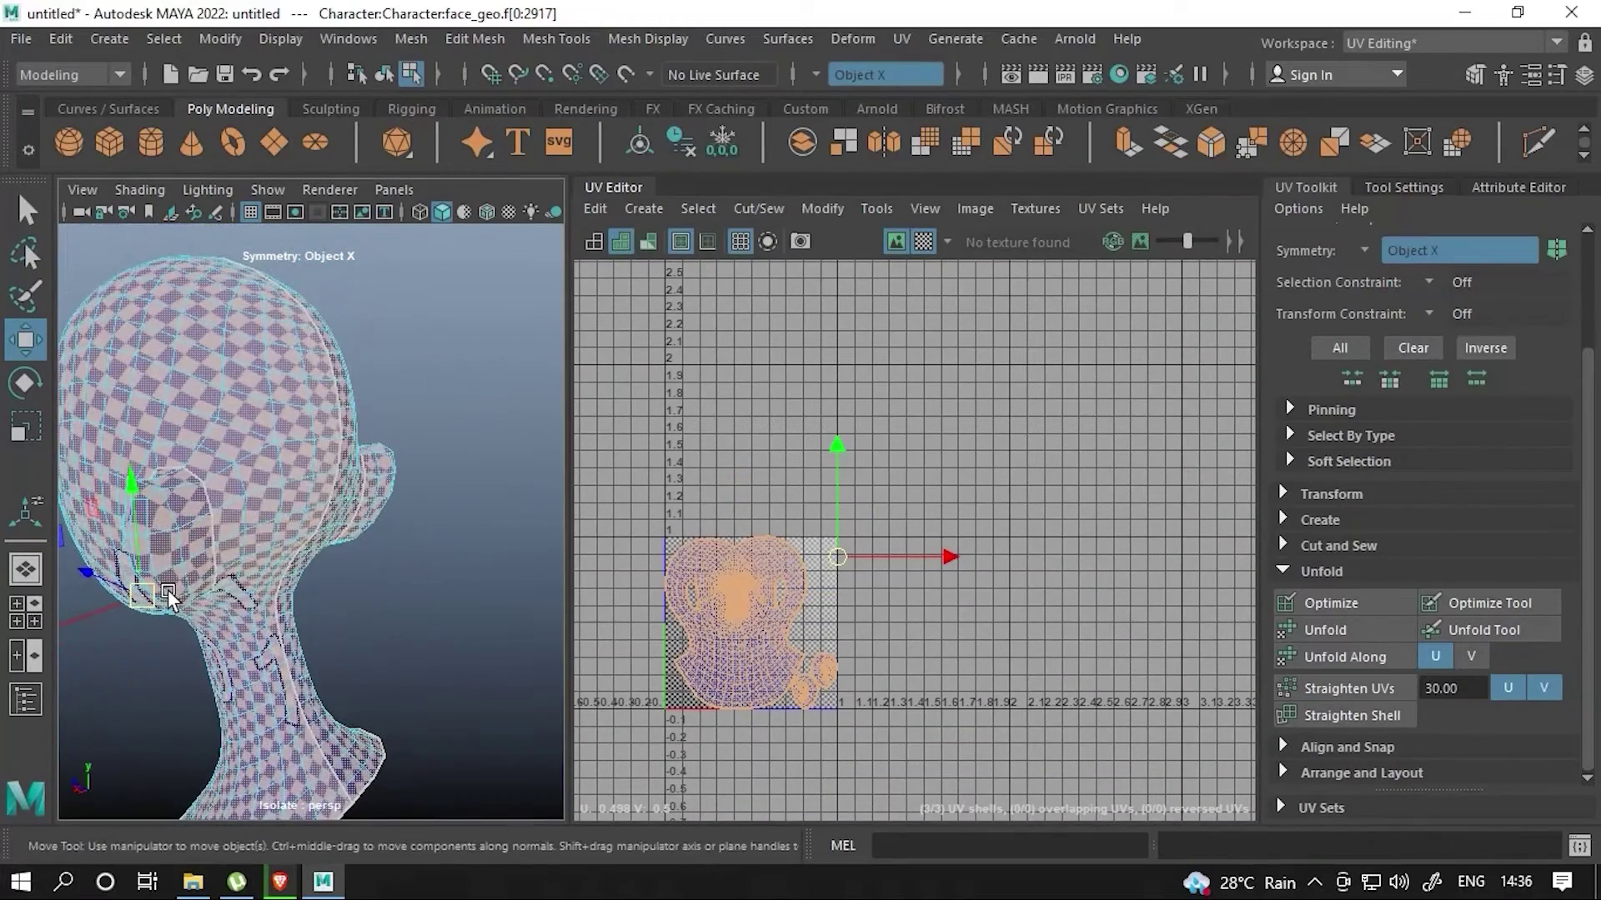
scroll(321, 567, up, 5)
right_drag(268, 334, 268, 250)
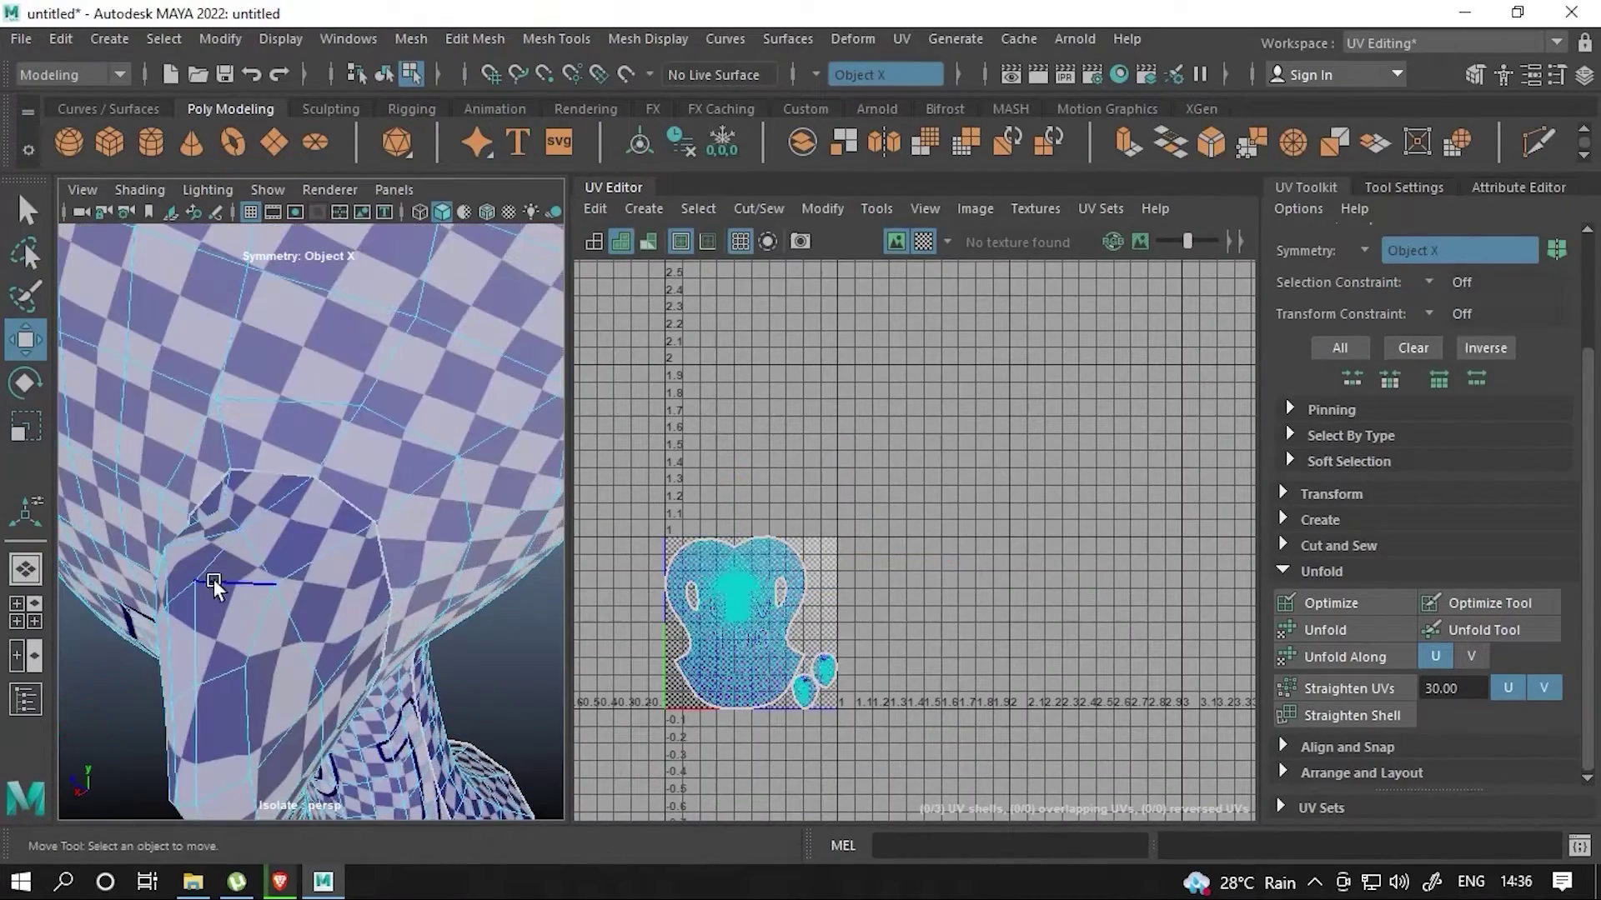
alt+drag(231, 588, 228, 567)
scroll(241, 414, up, 3)
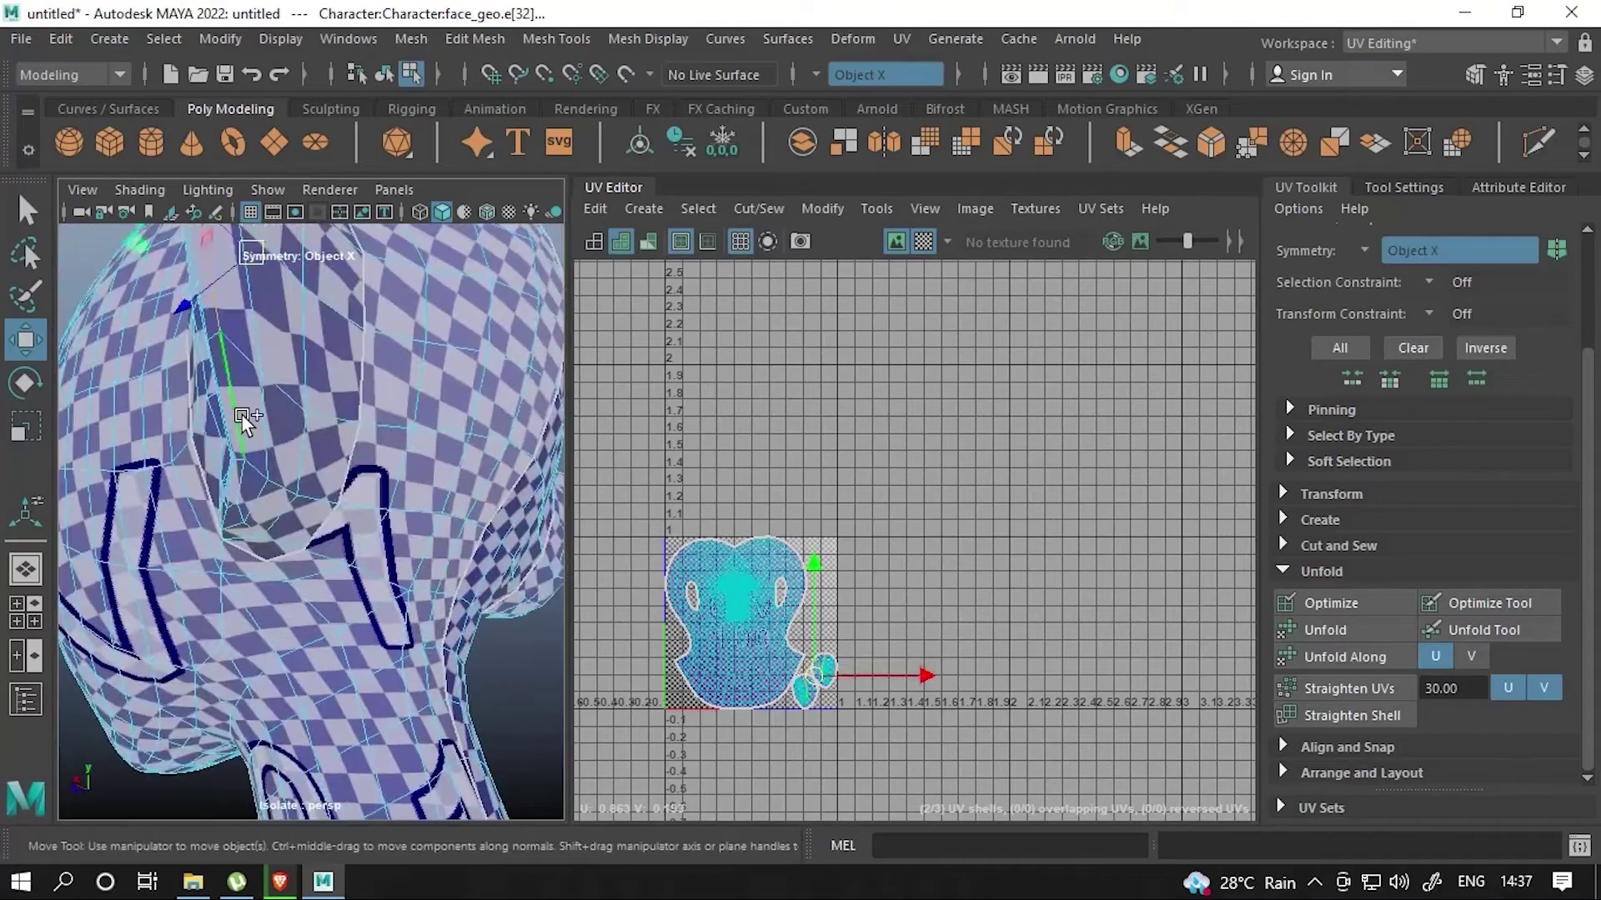
scroll(269, 429, up, 3)
scroll(382, 500, up, 3)
scroll(860, 714, up, 3)
- Sew the selected ear UV edges together with Cut/Sew > Sew
click(758, 208)
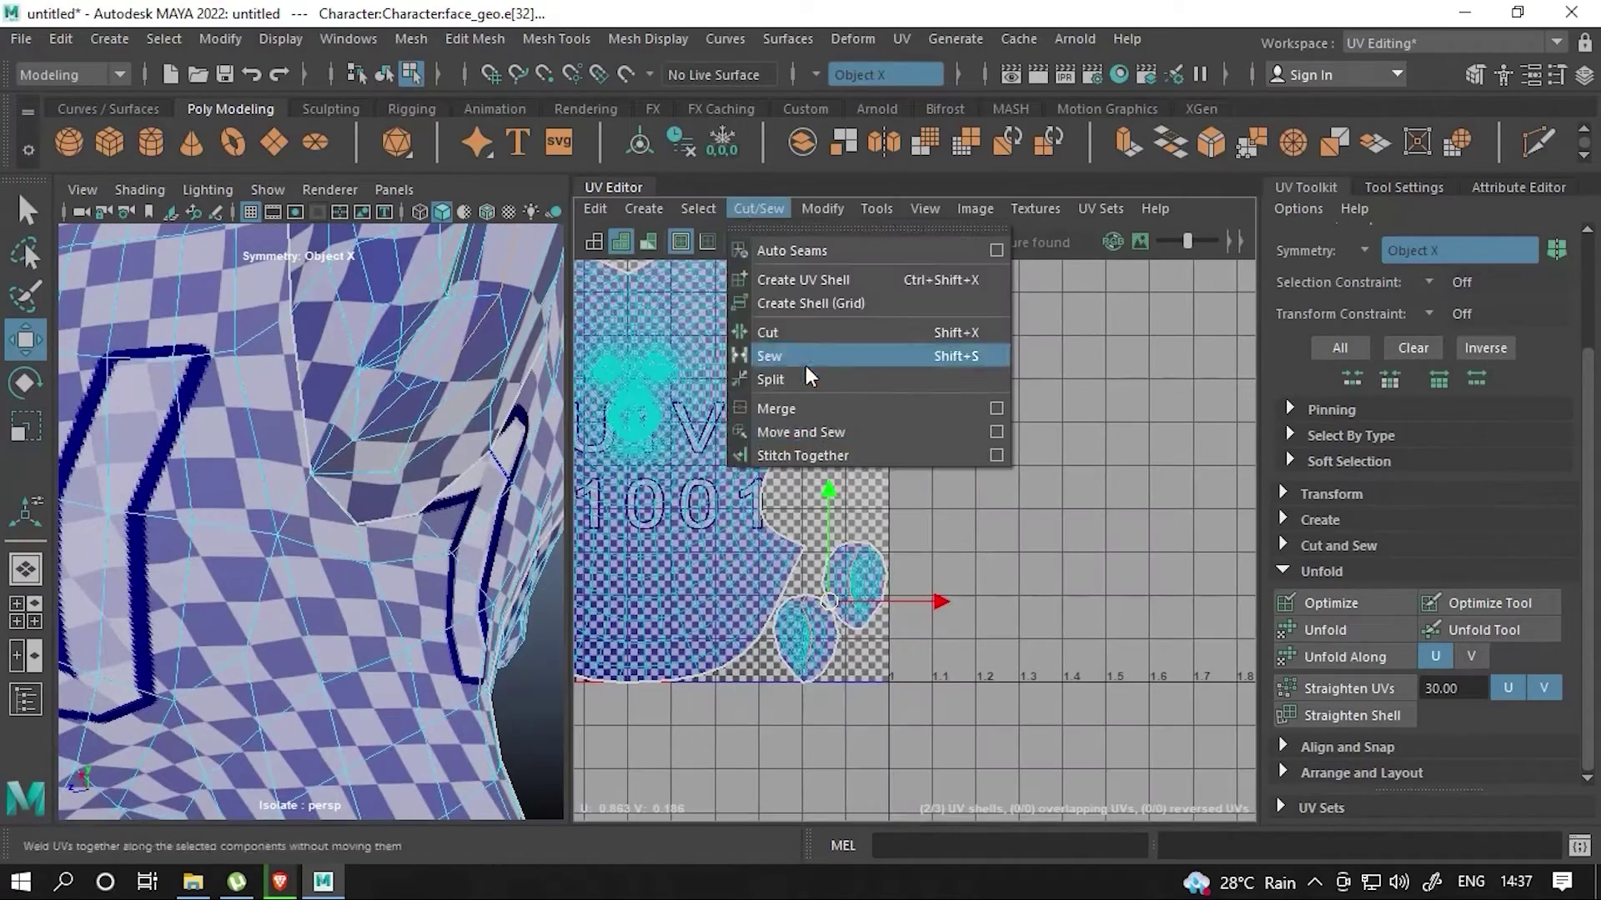
click(805, 365)
scroll(862, 595, down, 2)
click(928, 254)
scroll(942, 543, up, 3)
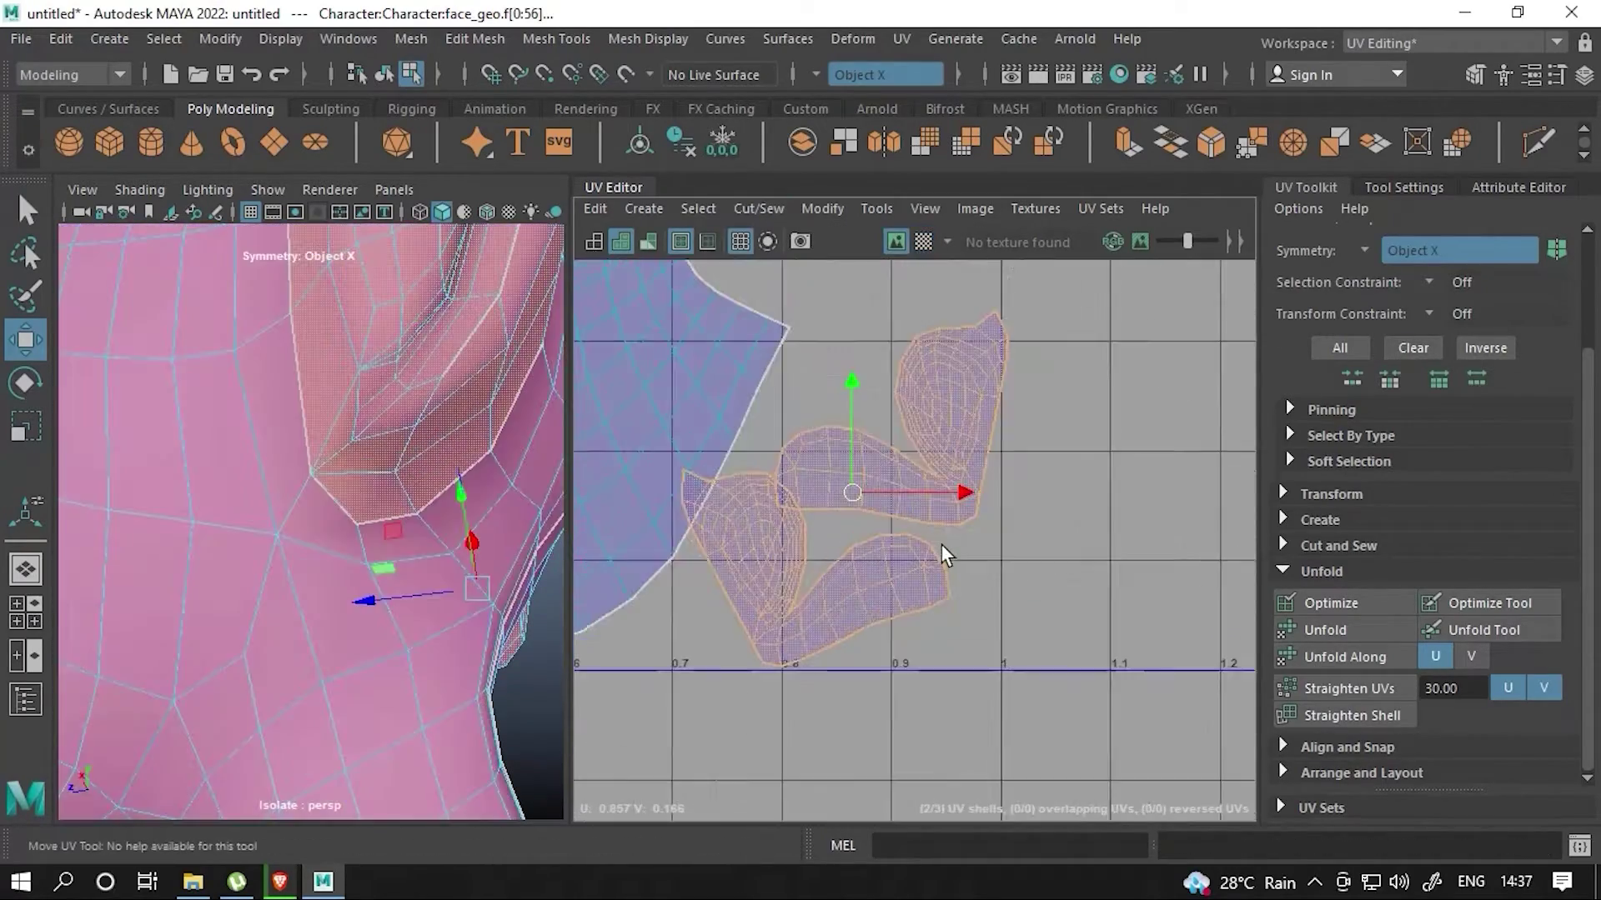
scroll(292, 567, down, 3)
scroll(292, 567, down, 3)
scroll(292, 567, down, 3)
- Clear the selection and orbit the head to inspect its side
mouse_move(293, 567)
alt+mouse_down()
mouse_move(333, 580)
mouse_move(370, 518)
mouse_move(522, 508)
alt+mouse_up()
scroll(328, 575, up, 5)
scroll(347, 538, up, 2)
scroll(403, 470, up, 3)
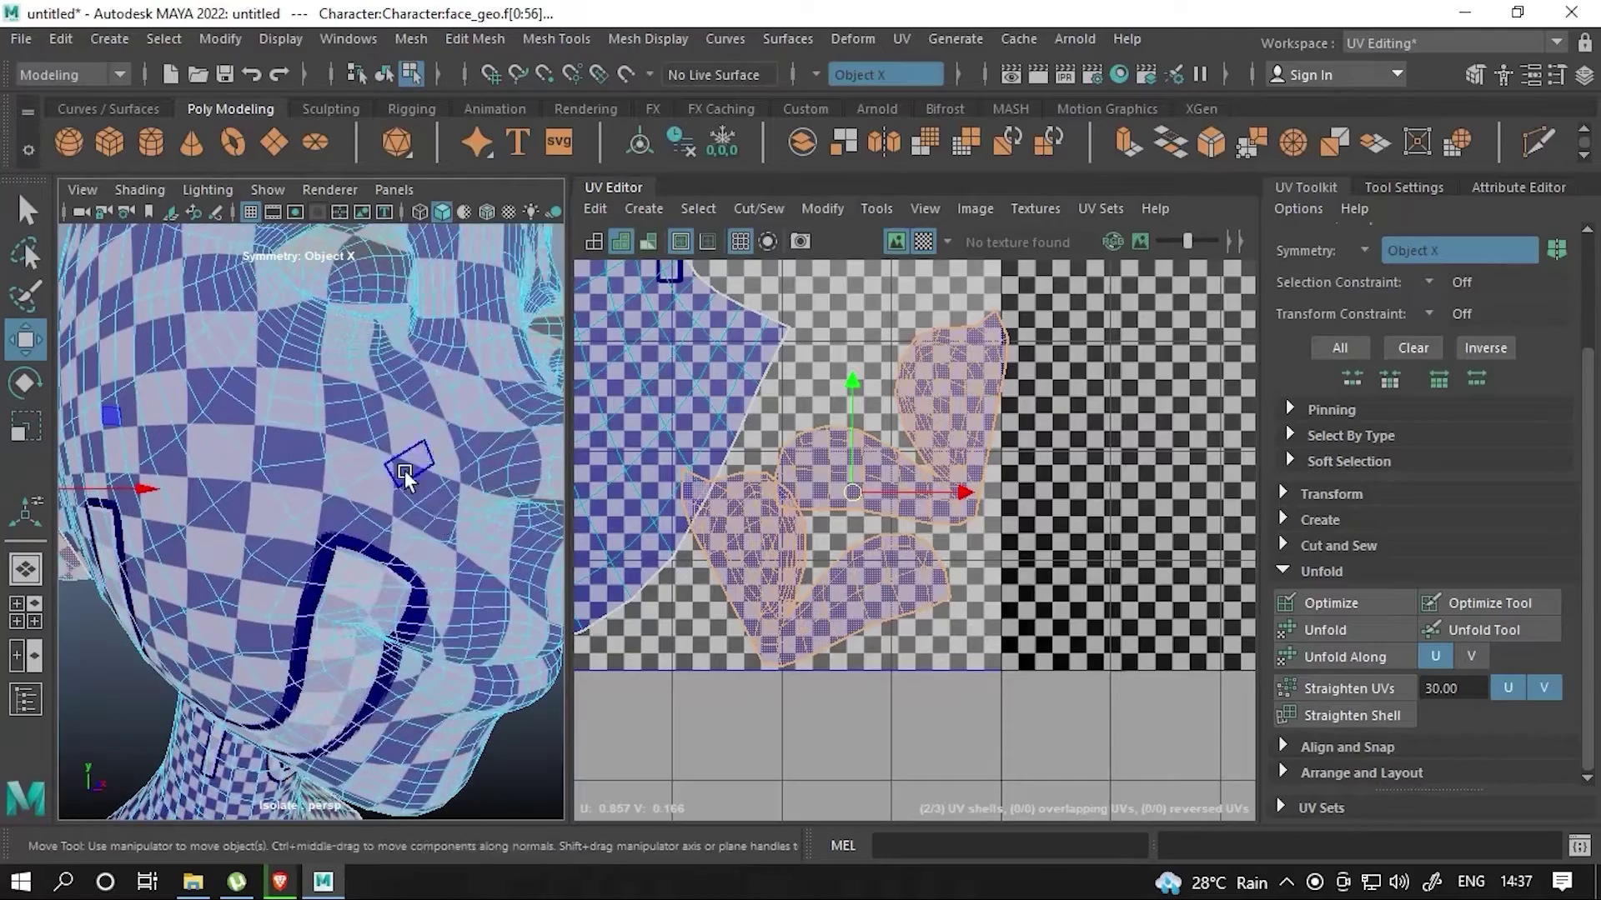
click(407, 487)
alt+drag(407, 487, 283, 523)
scroll(822, 399, up, 2)
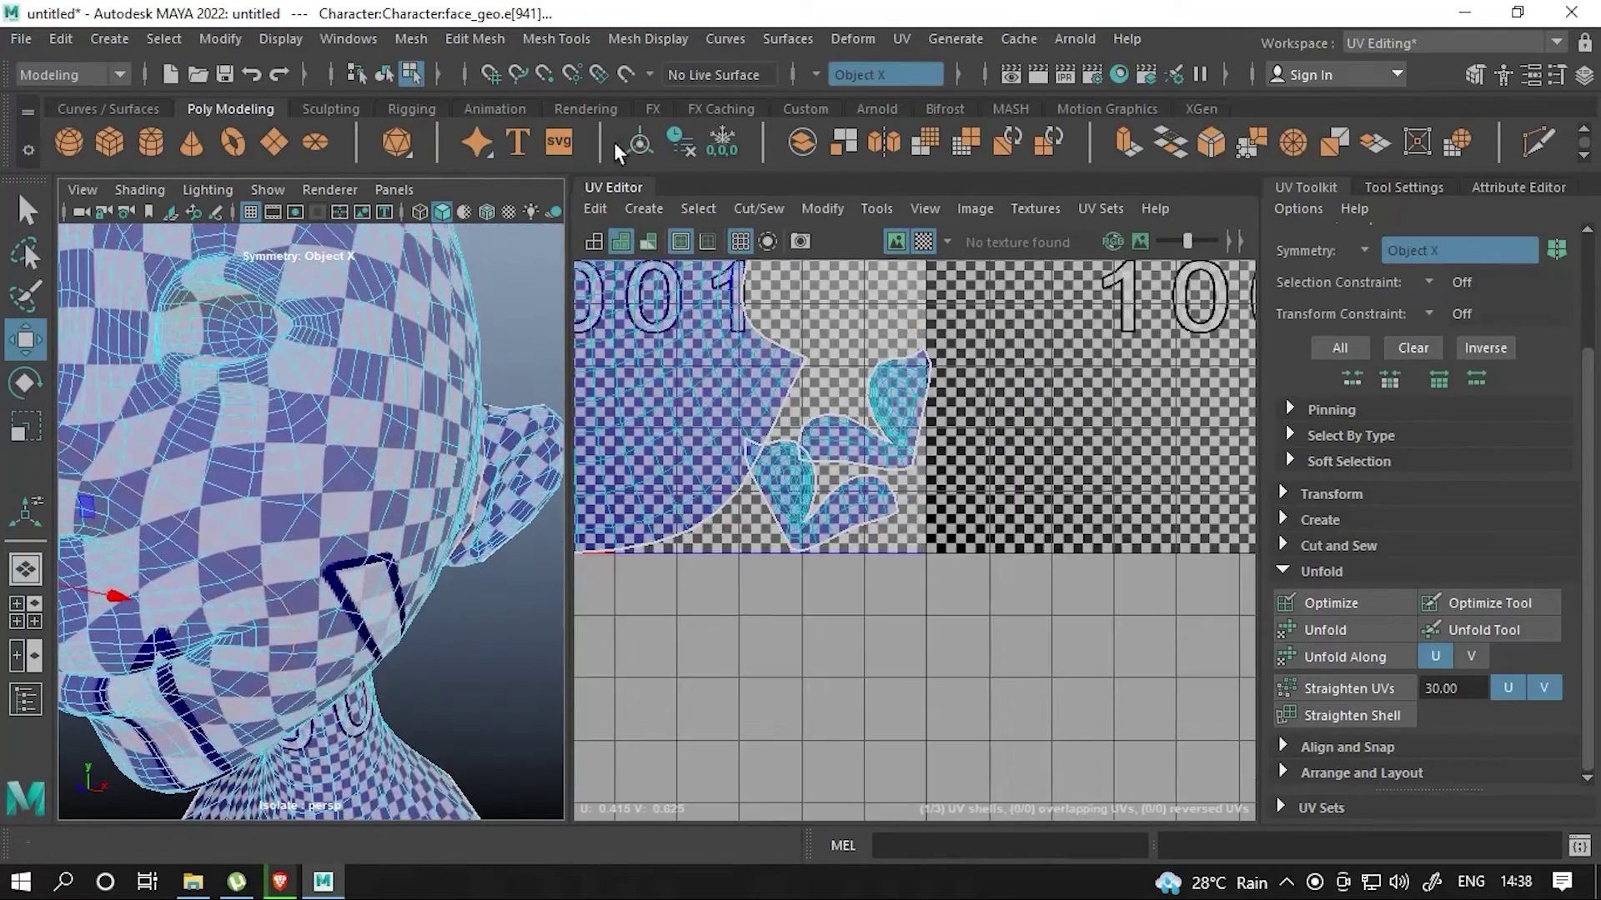
scroll(812, 400, up, 2)
scroll(812, 400, down, 3)
- Select the head UVs, then pick seam edges along the side of the head
drag(842, 432, 682, 300)
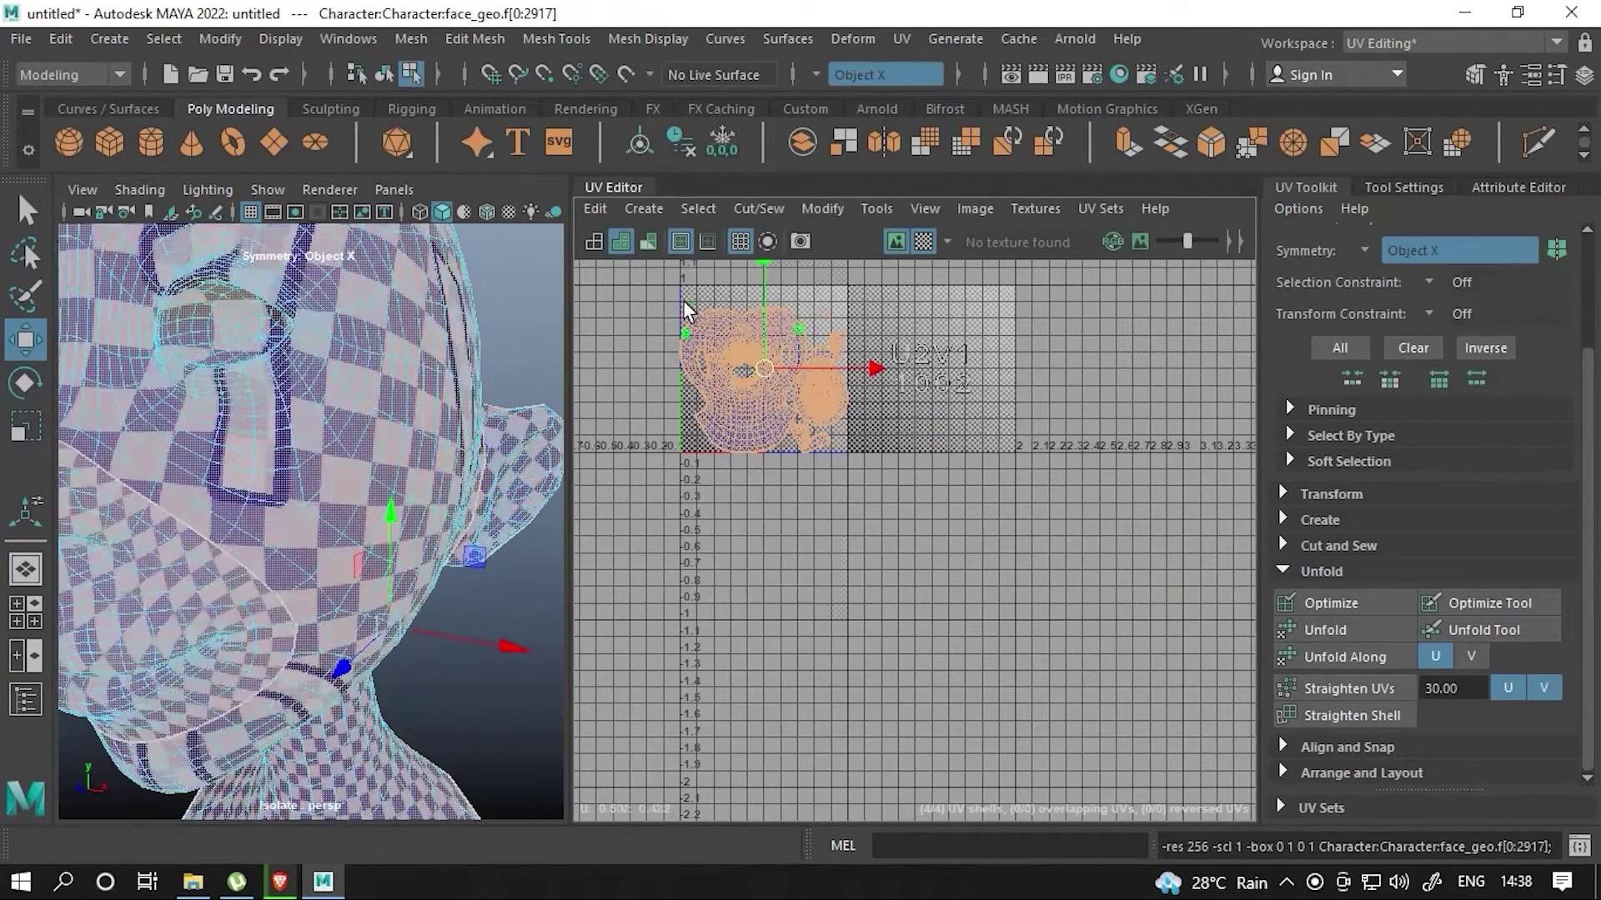
alt+drag(472, 437, 482, 436)
right_drag(333, 237, 335, 419)
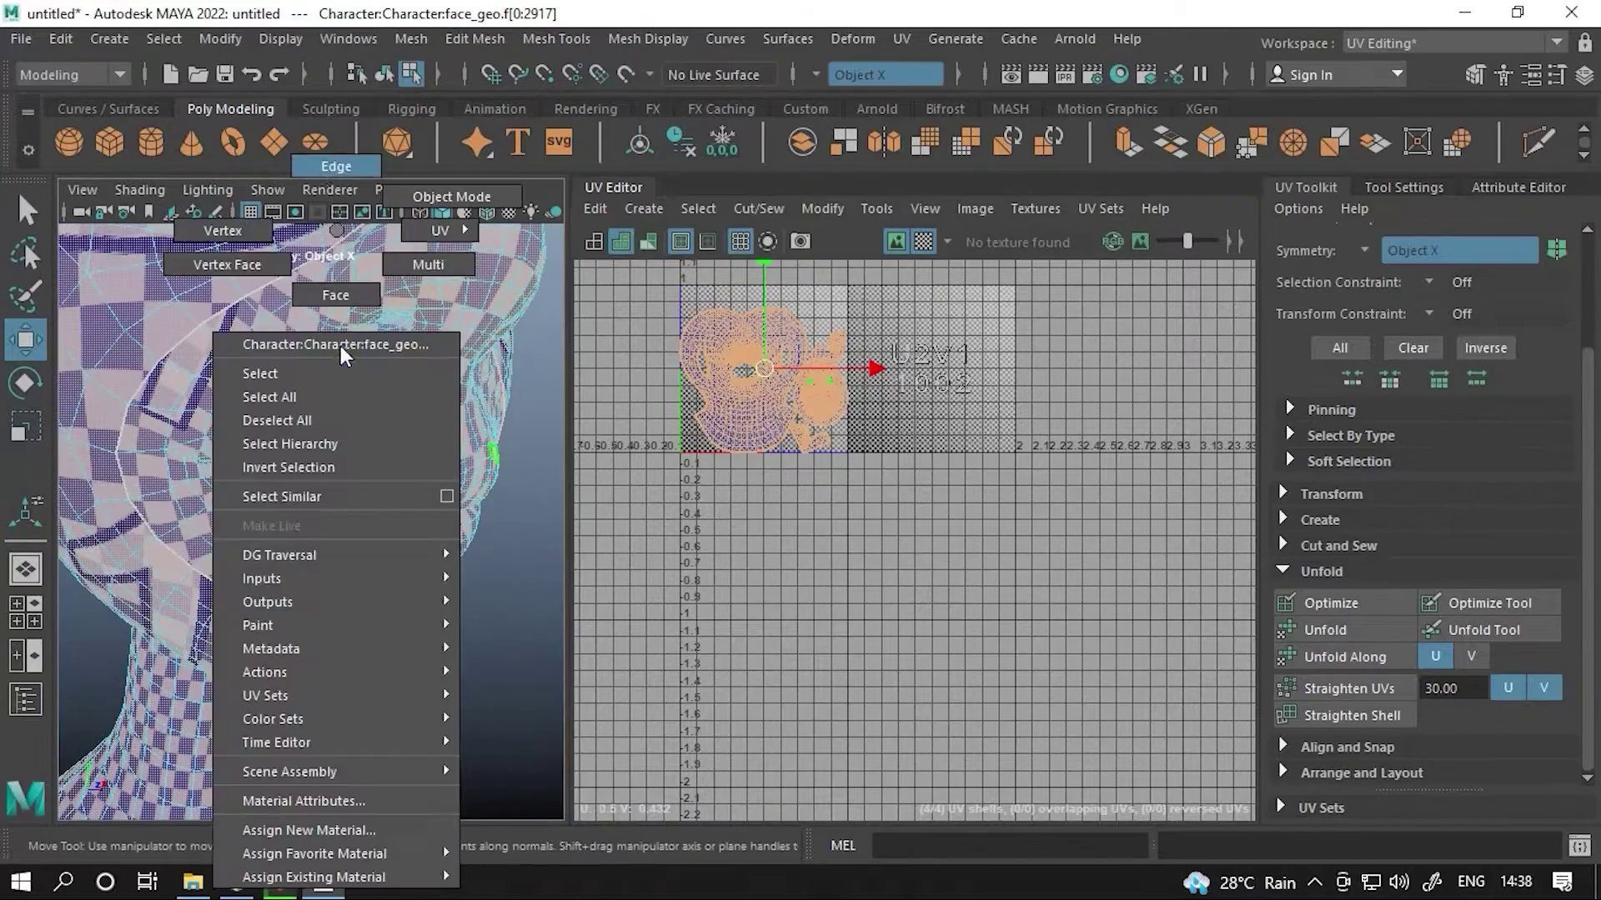
click(335, 419)
mouse_move(326, 423)
alt+mouse_down()
mouse_move(297, 434)
mouse_move(411, 446)
alt+mouse_up()
click(344, 454)
scroll(763, 473, up, 5)
scroll(746, 498, up, 5)
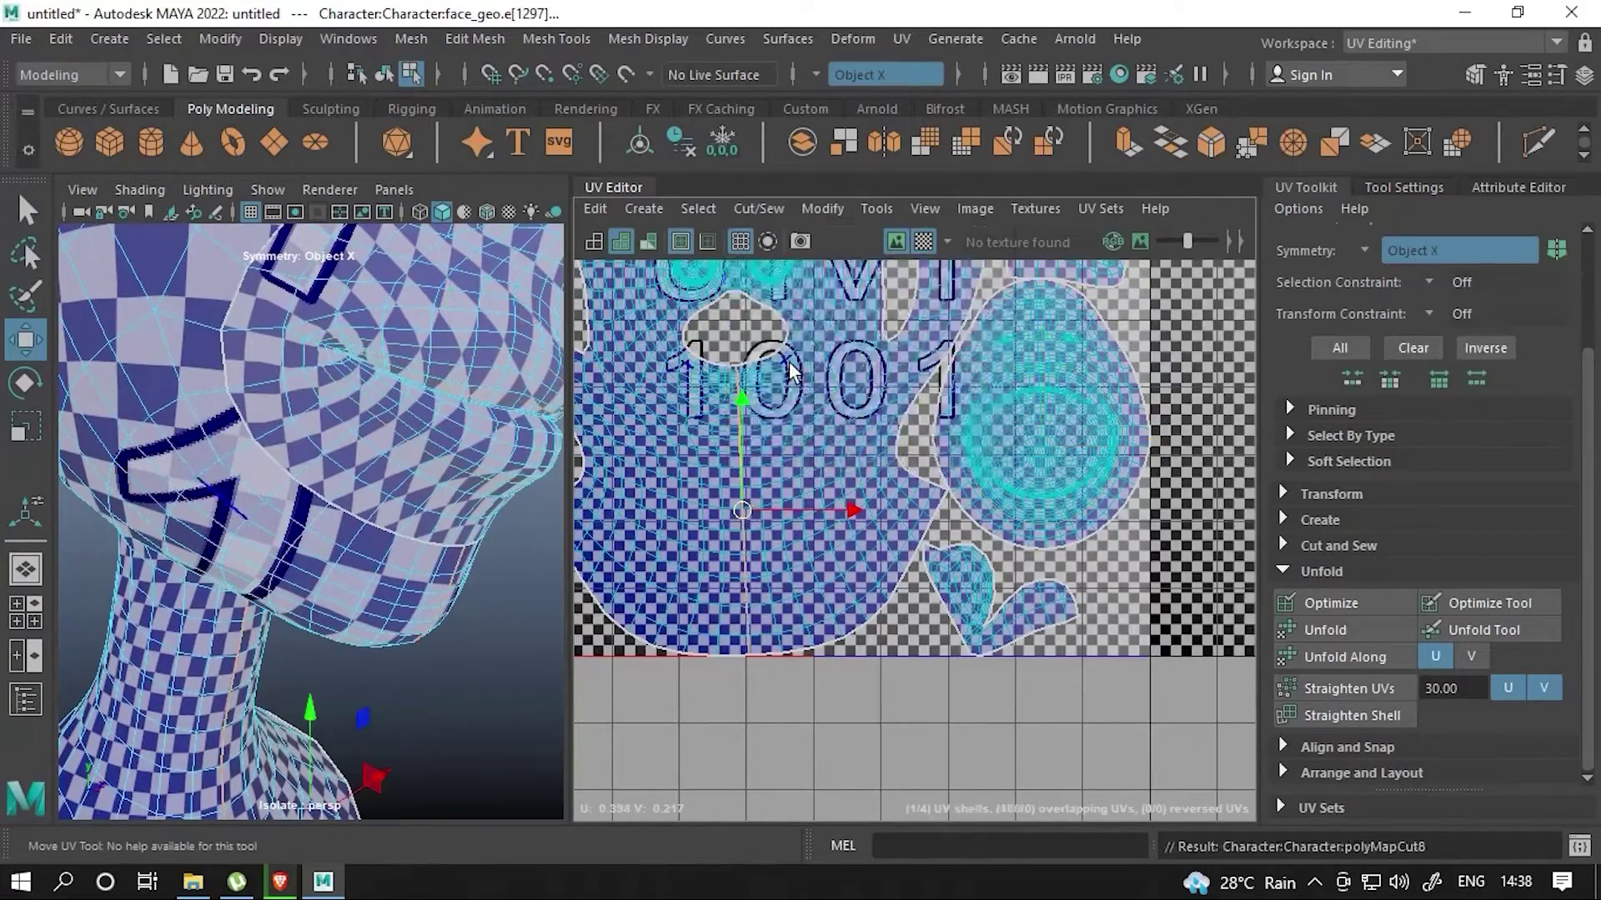
- Cut the UVs along the selected jaw-line edge to separate the neck
scroll(790, 371, down, 3)
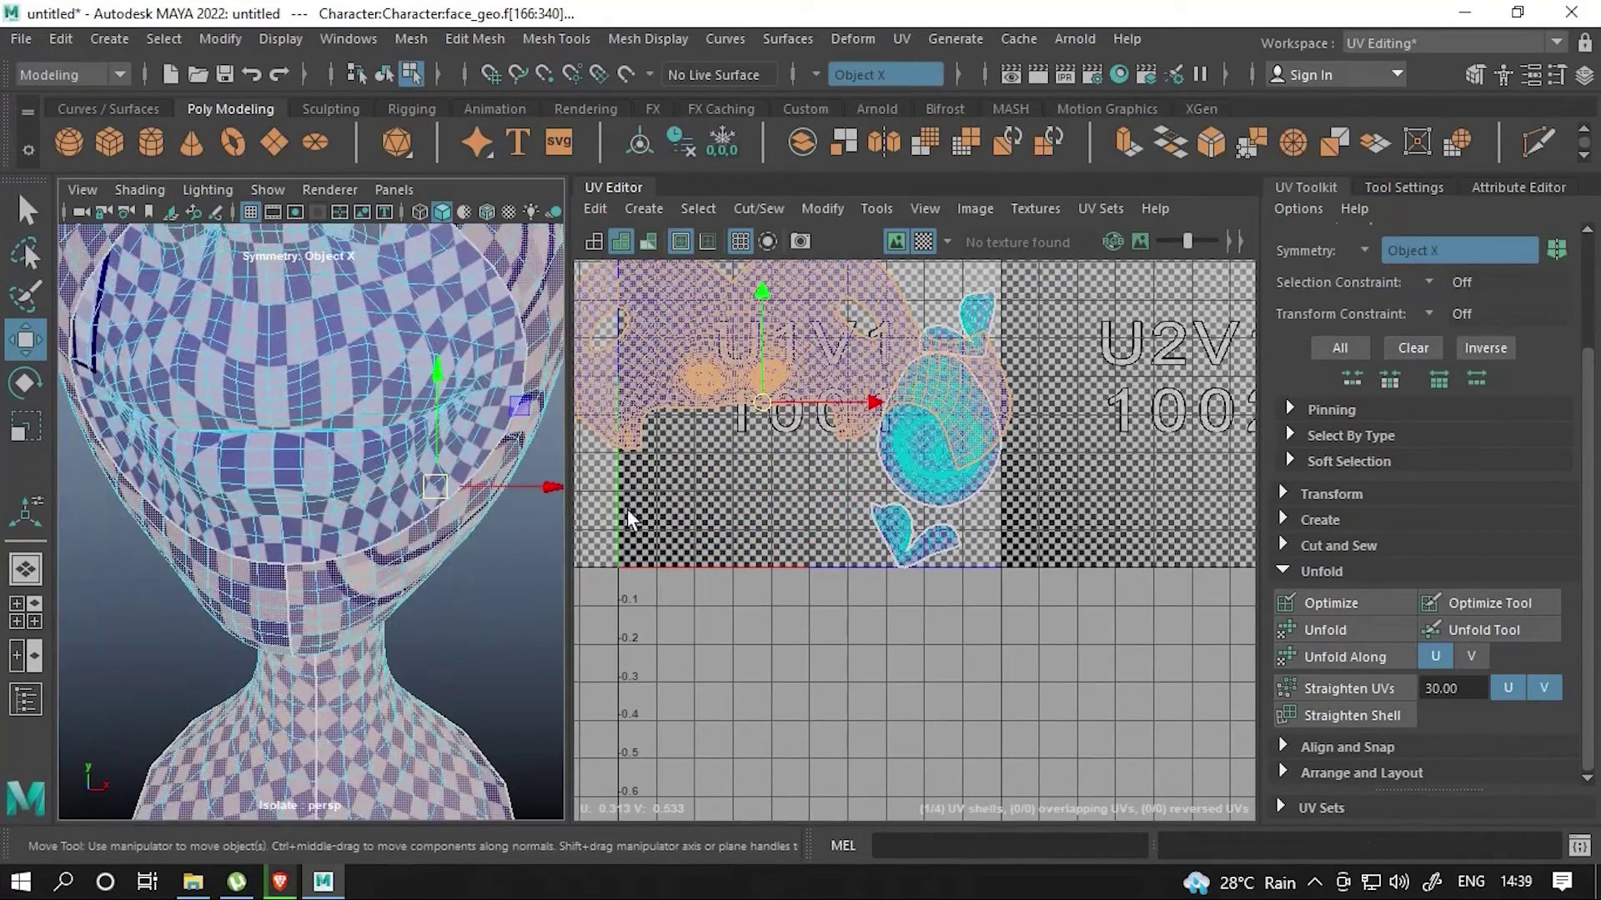
key(ctrl+z)
key(ctrl+z)
mouse_move(481, 593)
alt+mouse_down()
mouse_move(373, 646)
mouse_move(358, 563)
alt+mouse_up()
scroll(260, 402, up, 5)
click(380, 510)
click(758, 209)
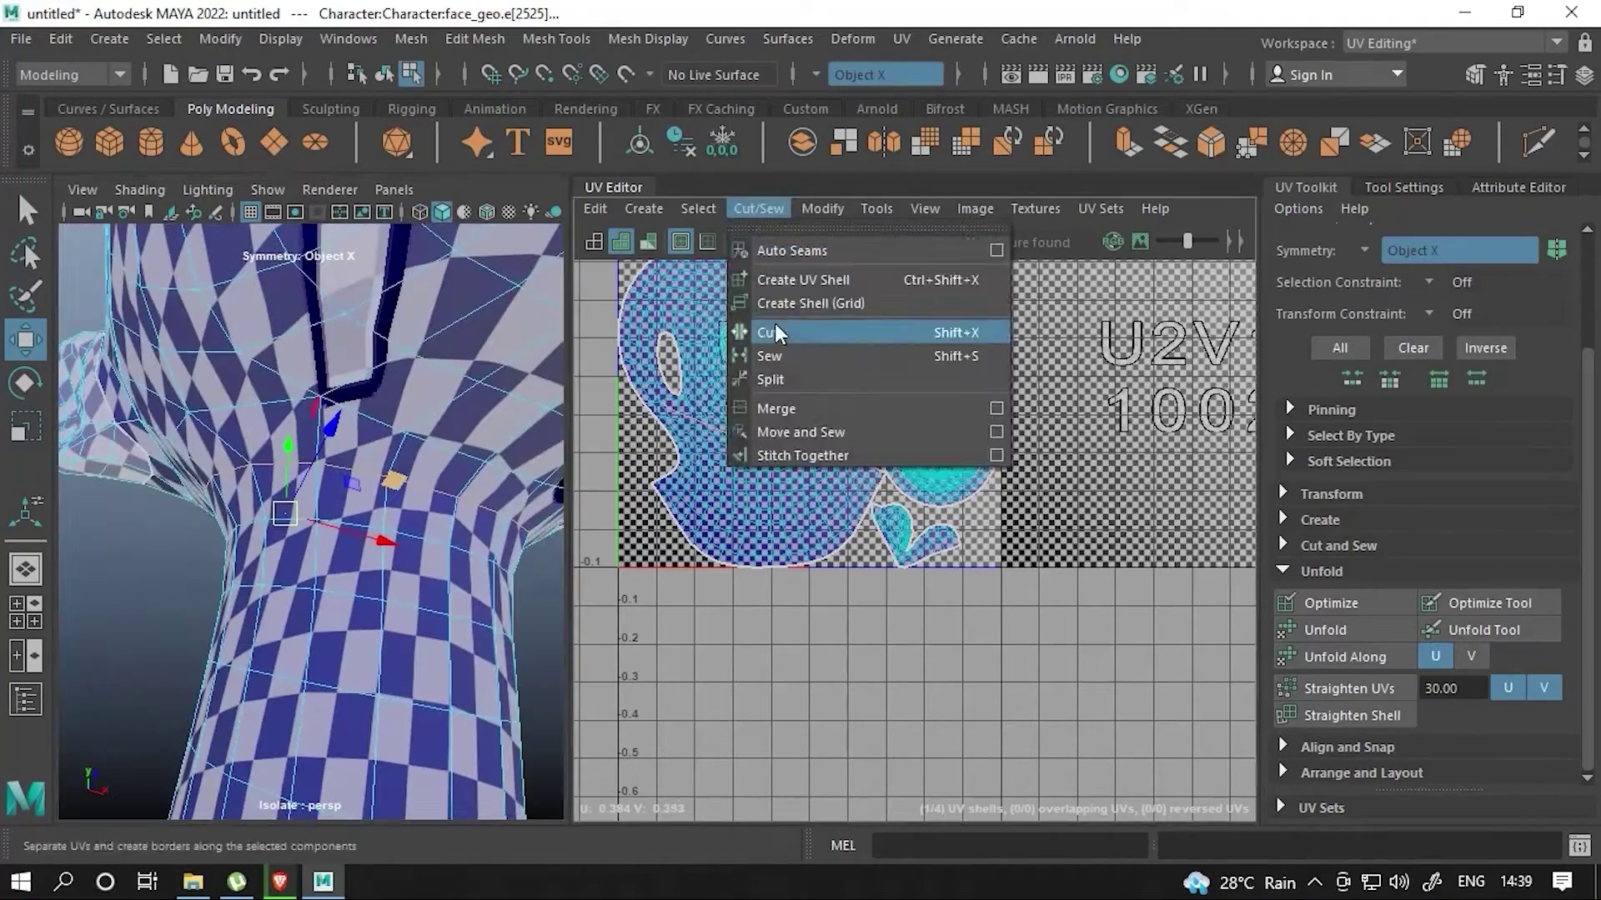
click(776, 331)
key(ctrl+z)
key(ctrl+z)
key(ctrl+z)
key(ctrl+z)
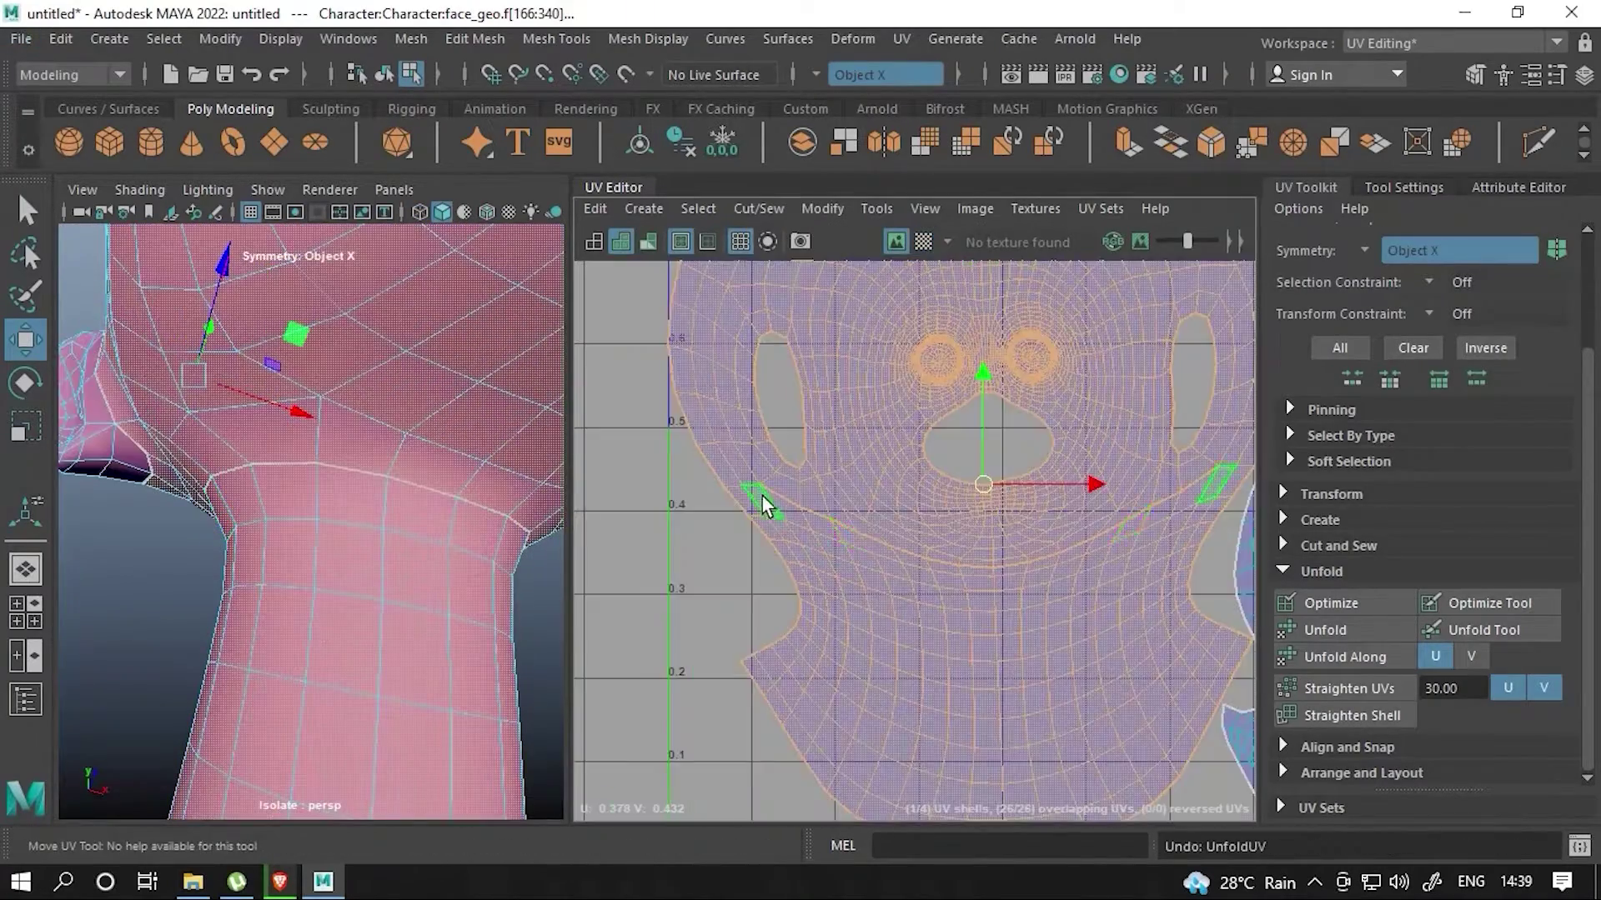
- Select the face shell faces and turn on the checker tiles display
right_drag(833, 522, 904, 553)
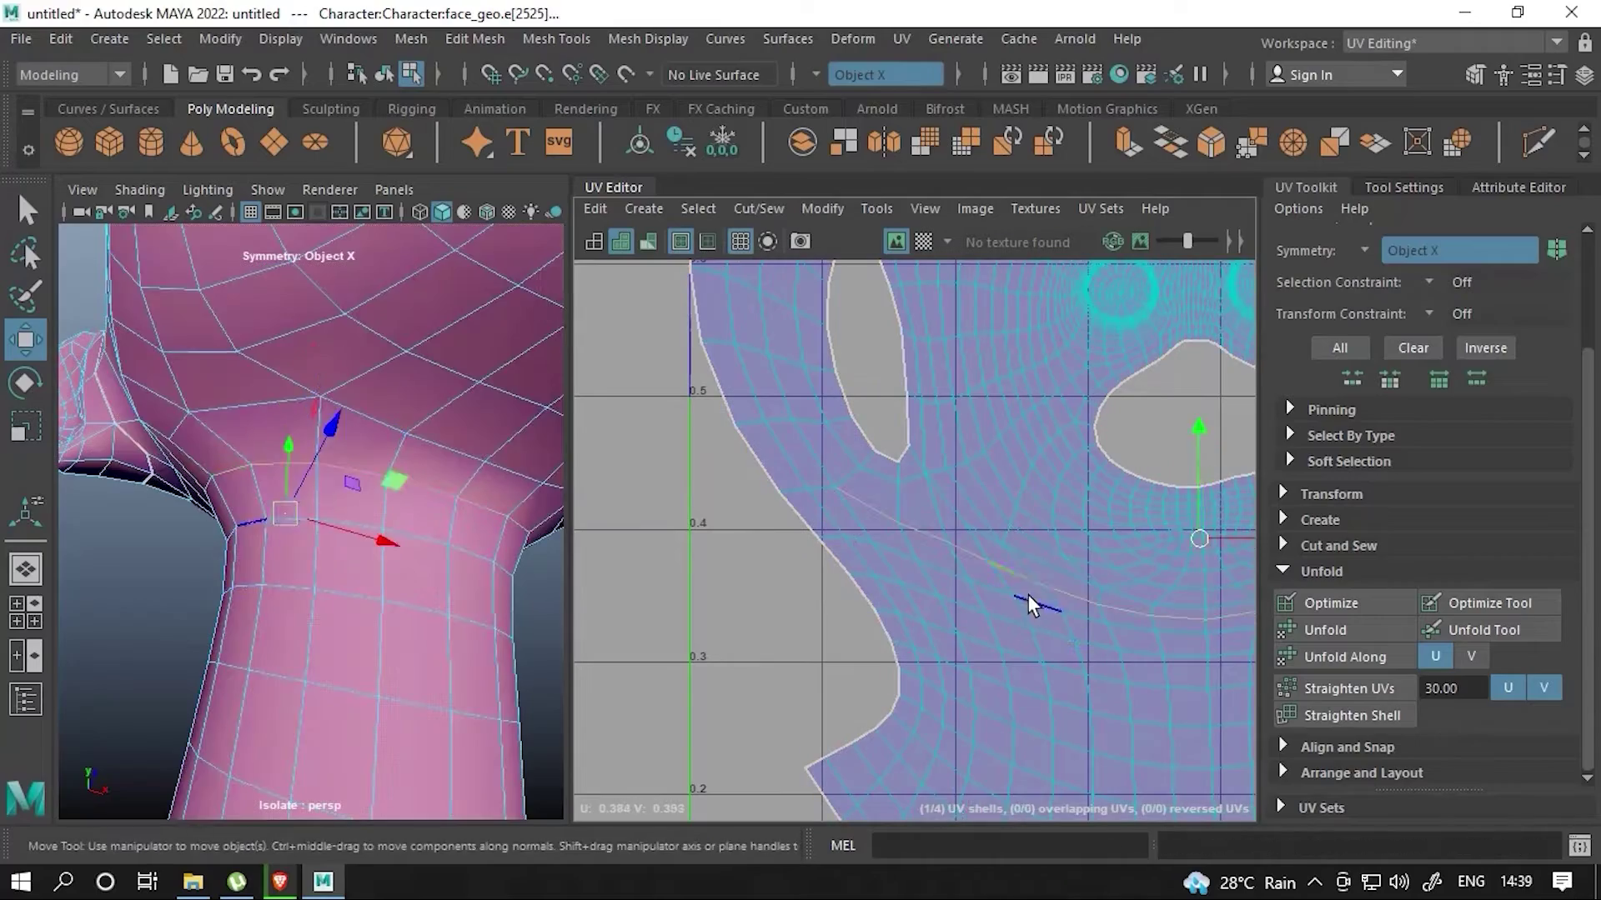
click(806, 382)
key(ctrl+z)
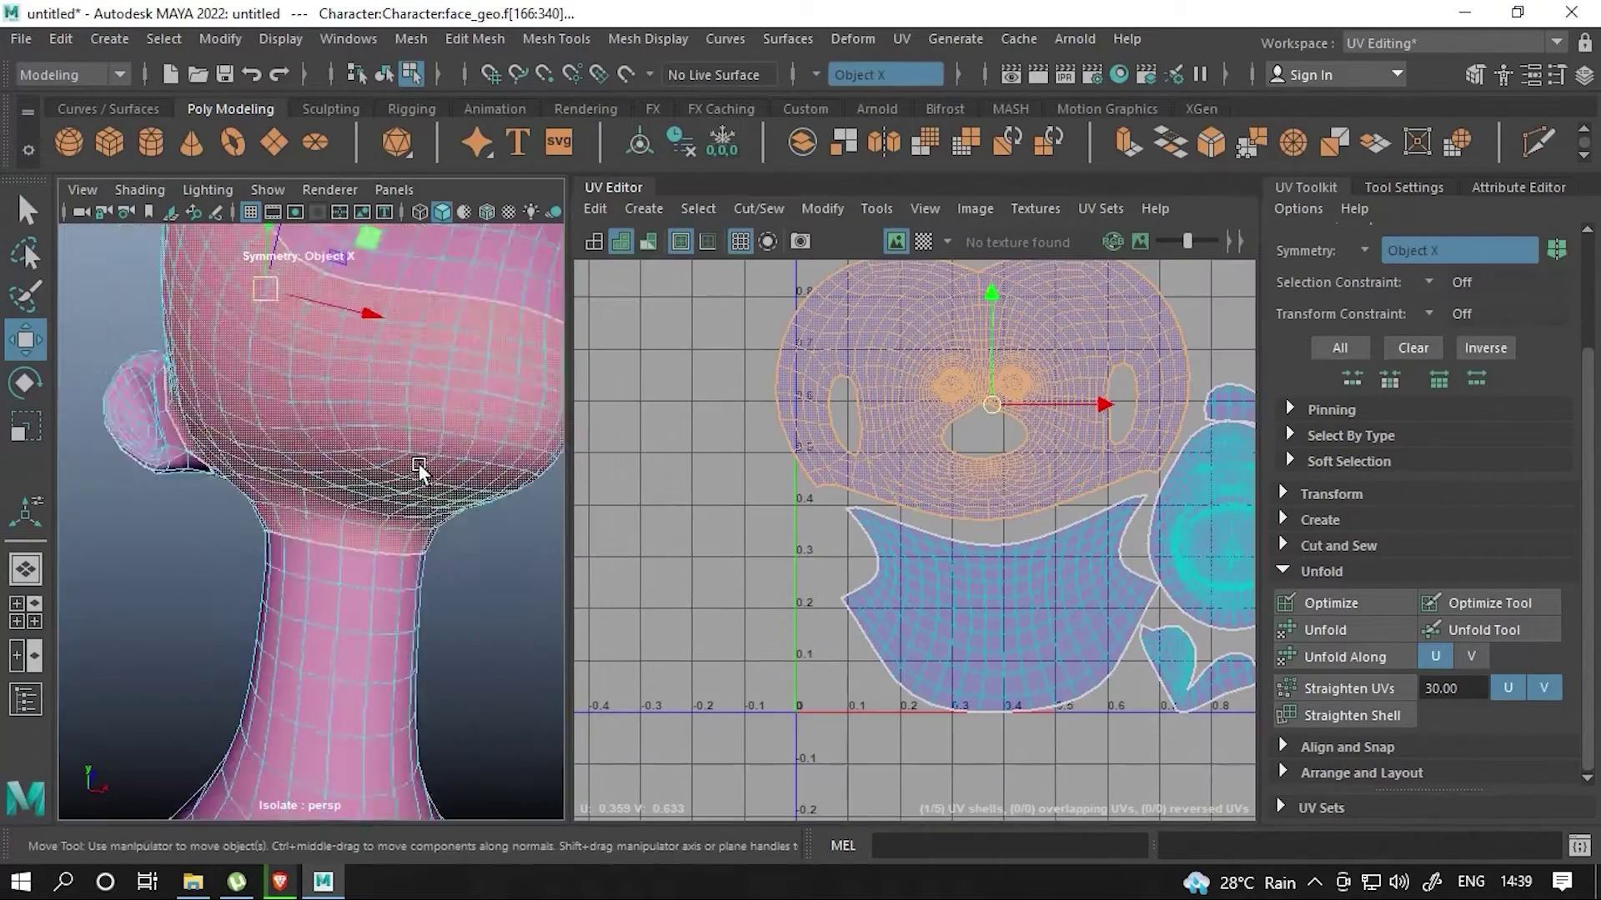
right_drag(995, 469, 982, 315)
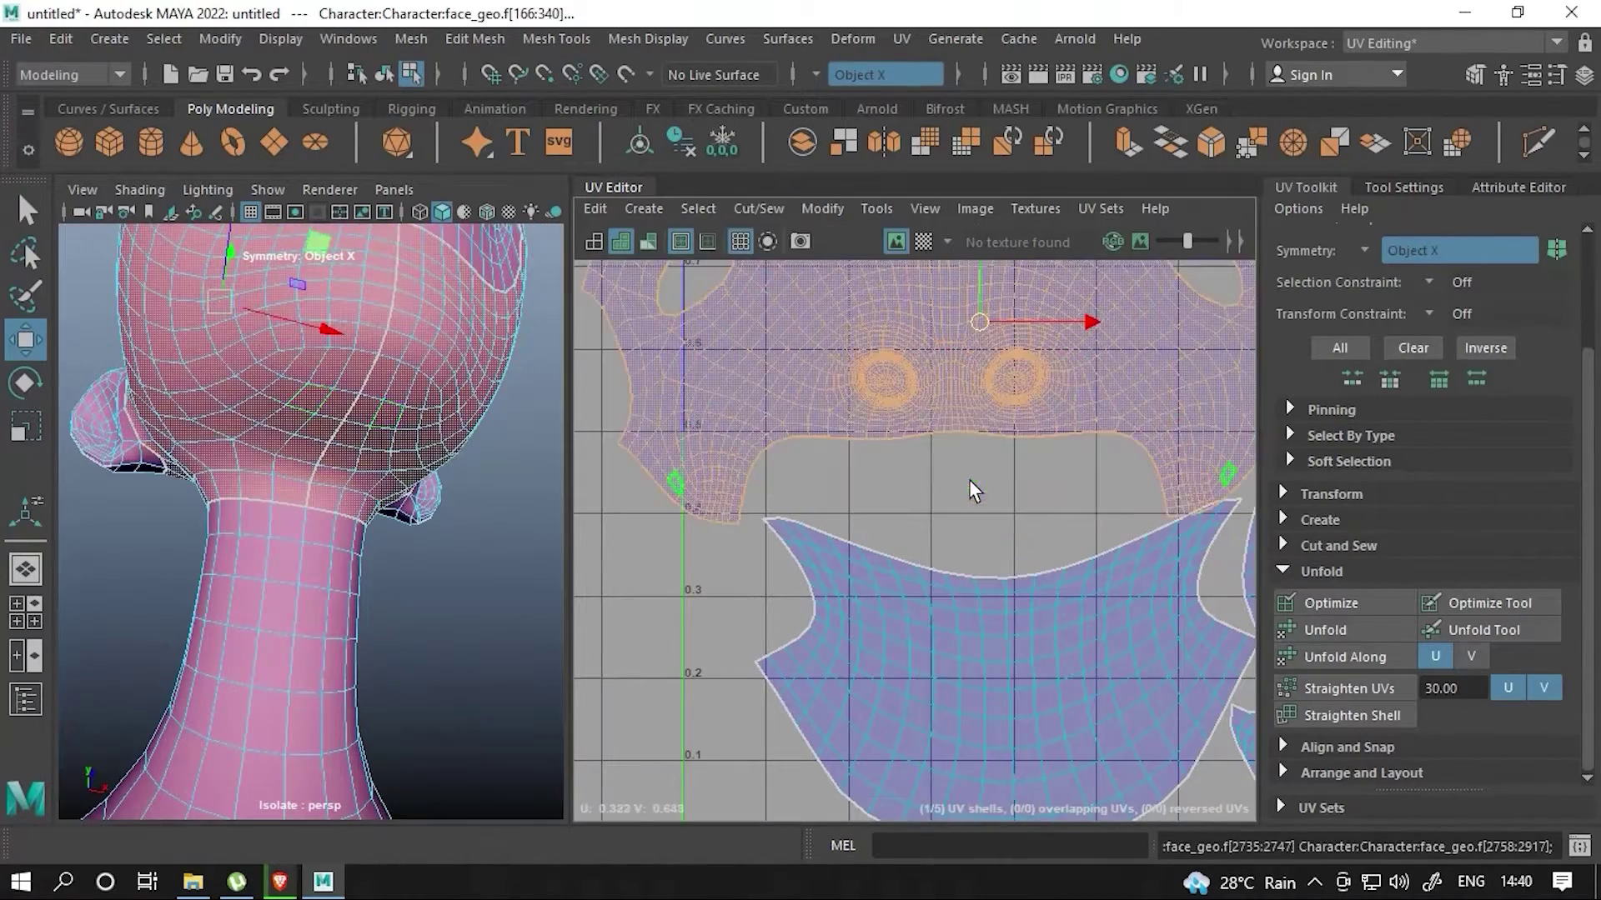
click(923, 241)
alt+drag(431, 431, 512, 530)
- Select a face edge and toggle the checker preview on and off
scroll(1072, 535, up, 3)
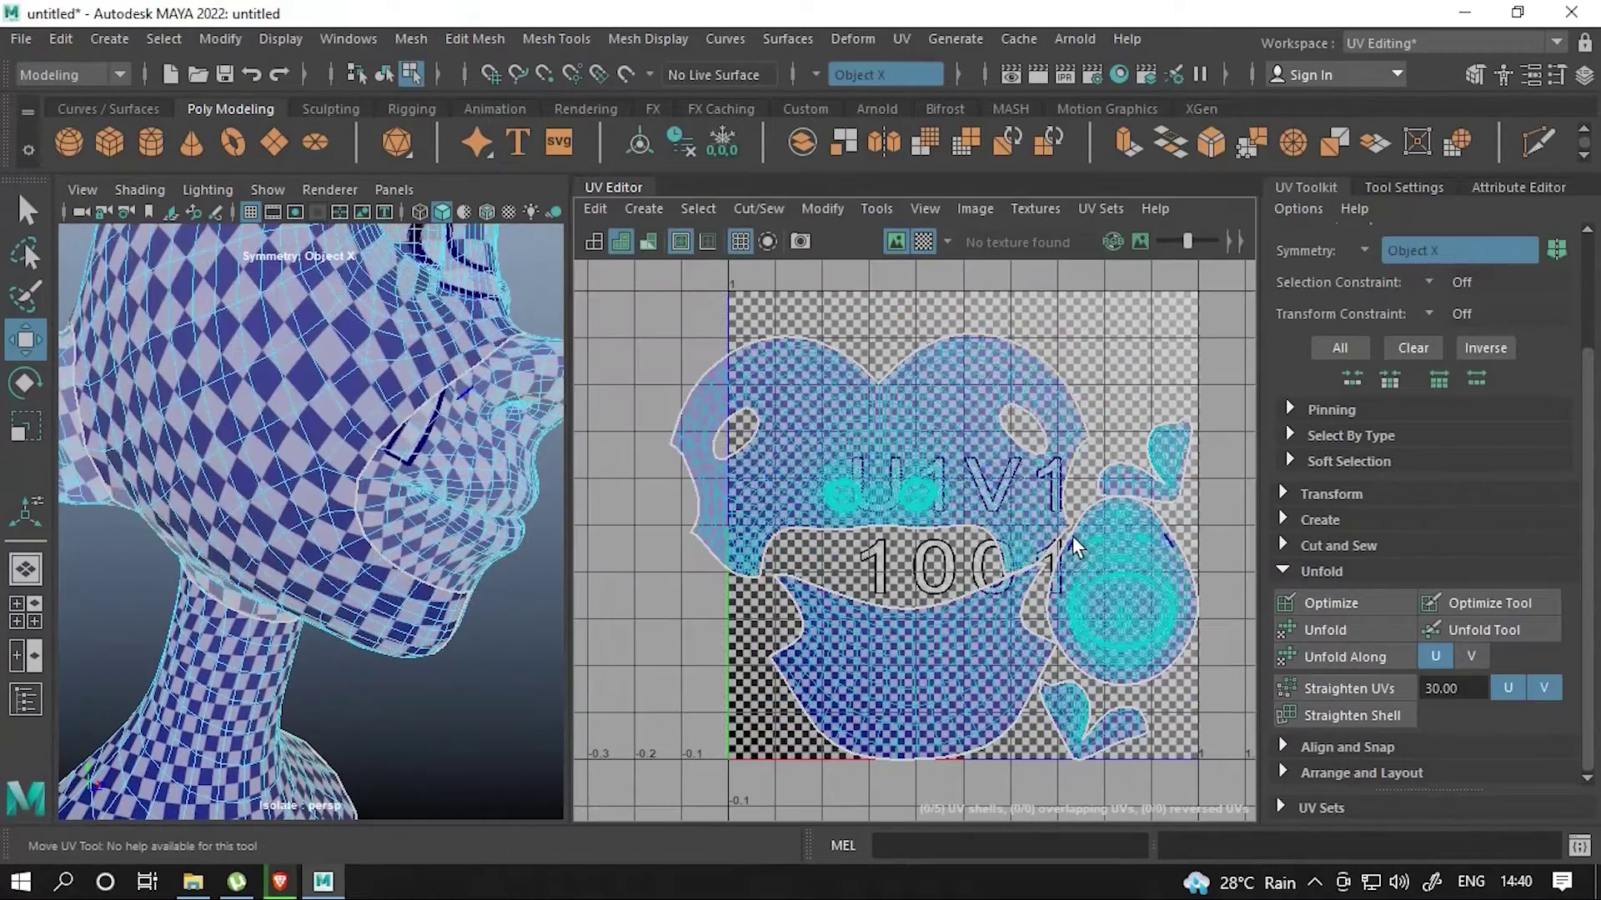
click(1047, 465)
scroll(939, 461, down, 4)
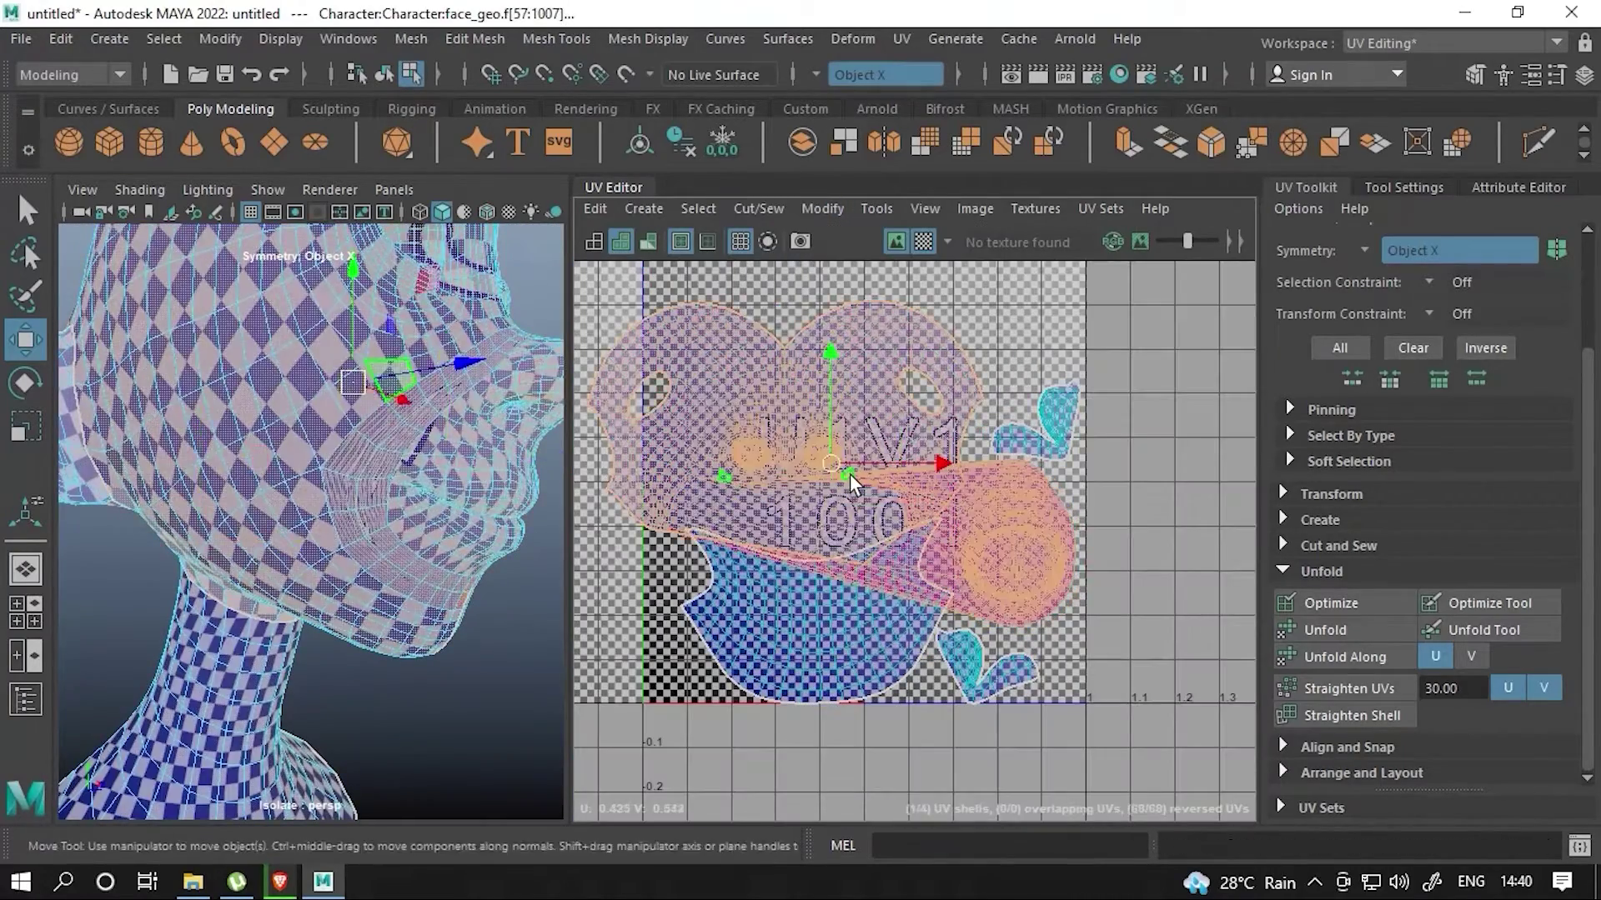
scroll(867, 507, up, 5)
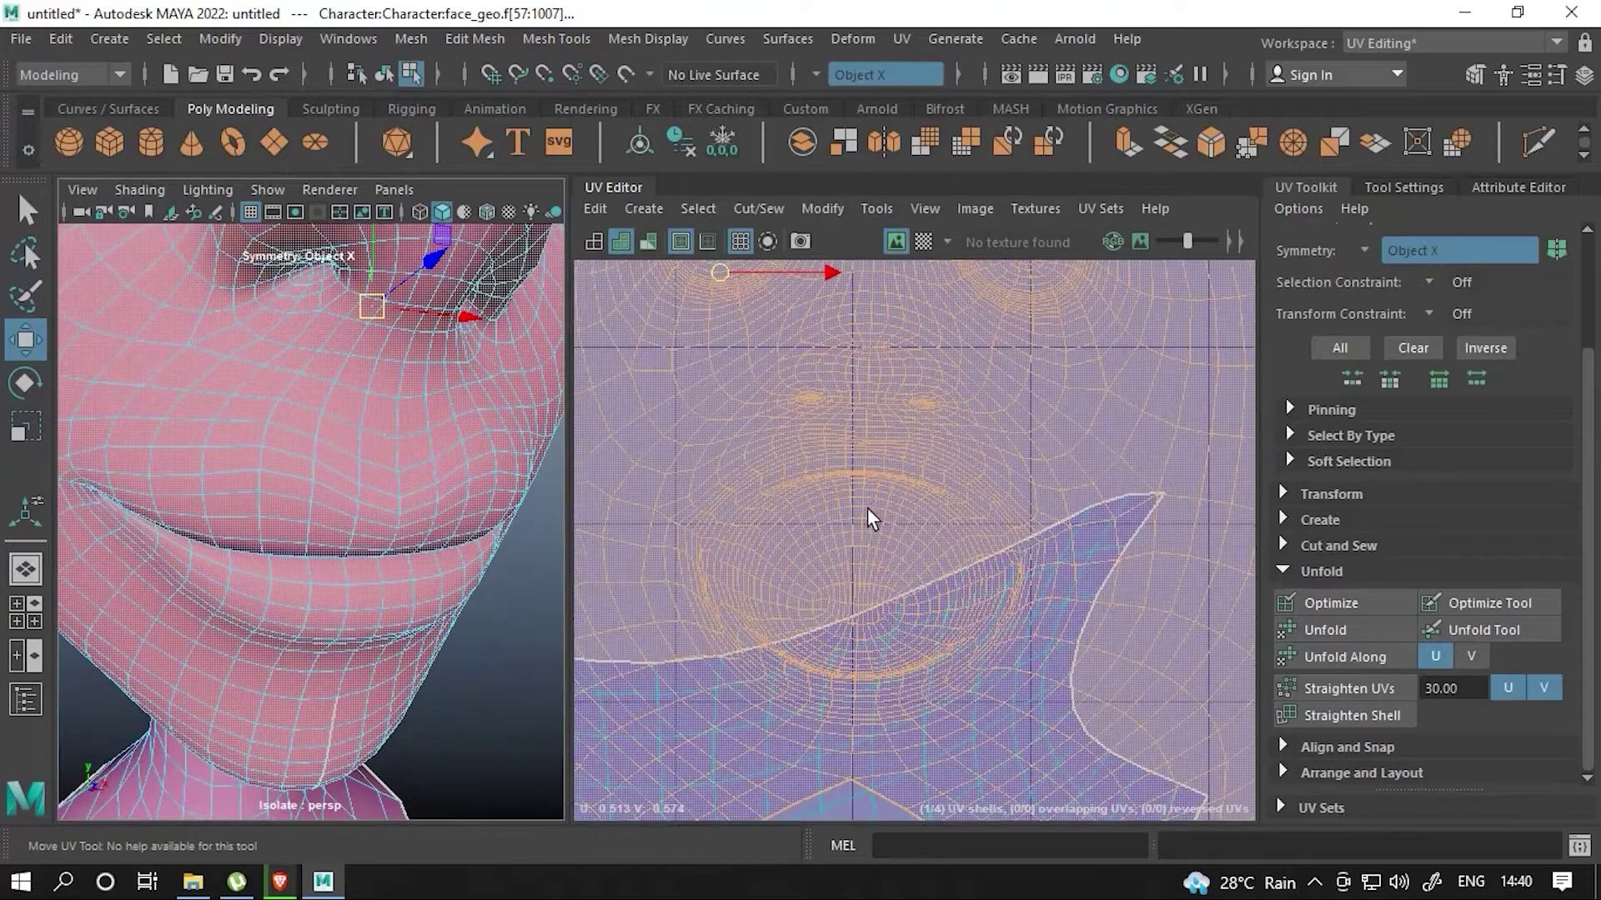
click(923, 241)
click(923, 242)
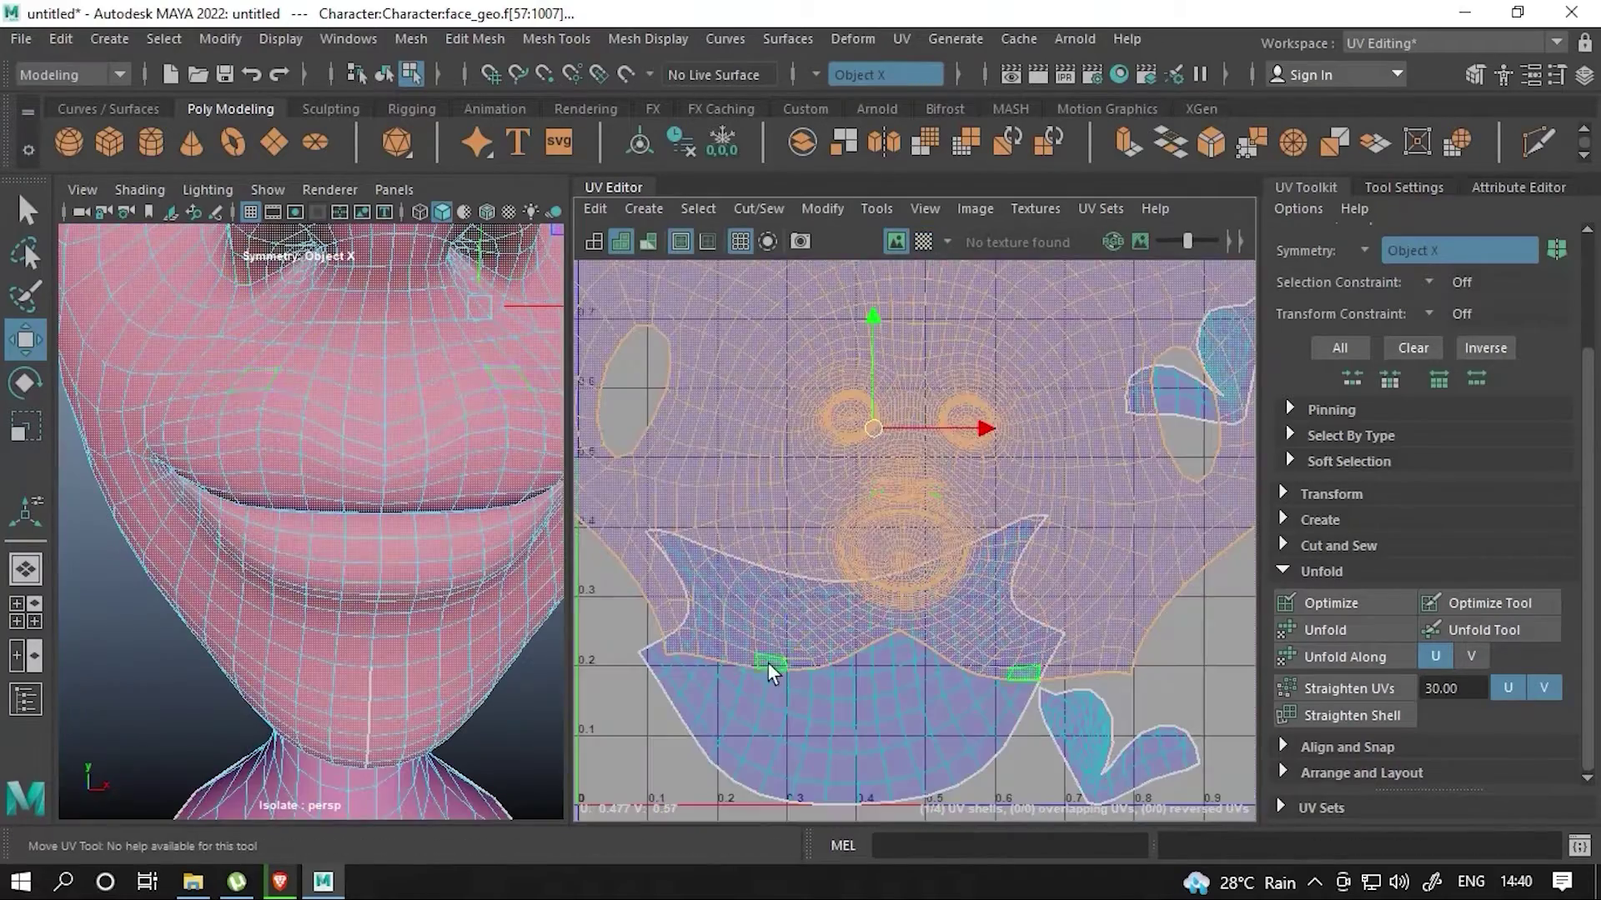
scroll(832, 550, up, 3)
- Select the inner-mouth faces and move them away from the face shell
right_drag(832, 552, 838, 432)
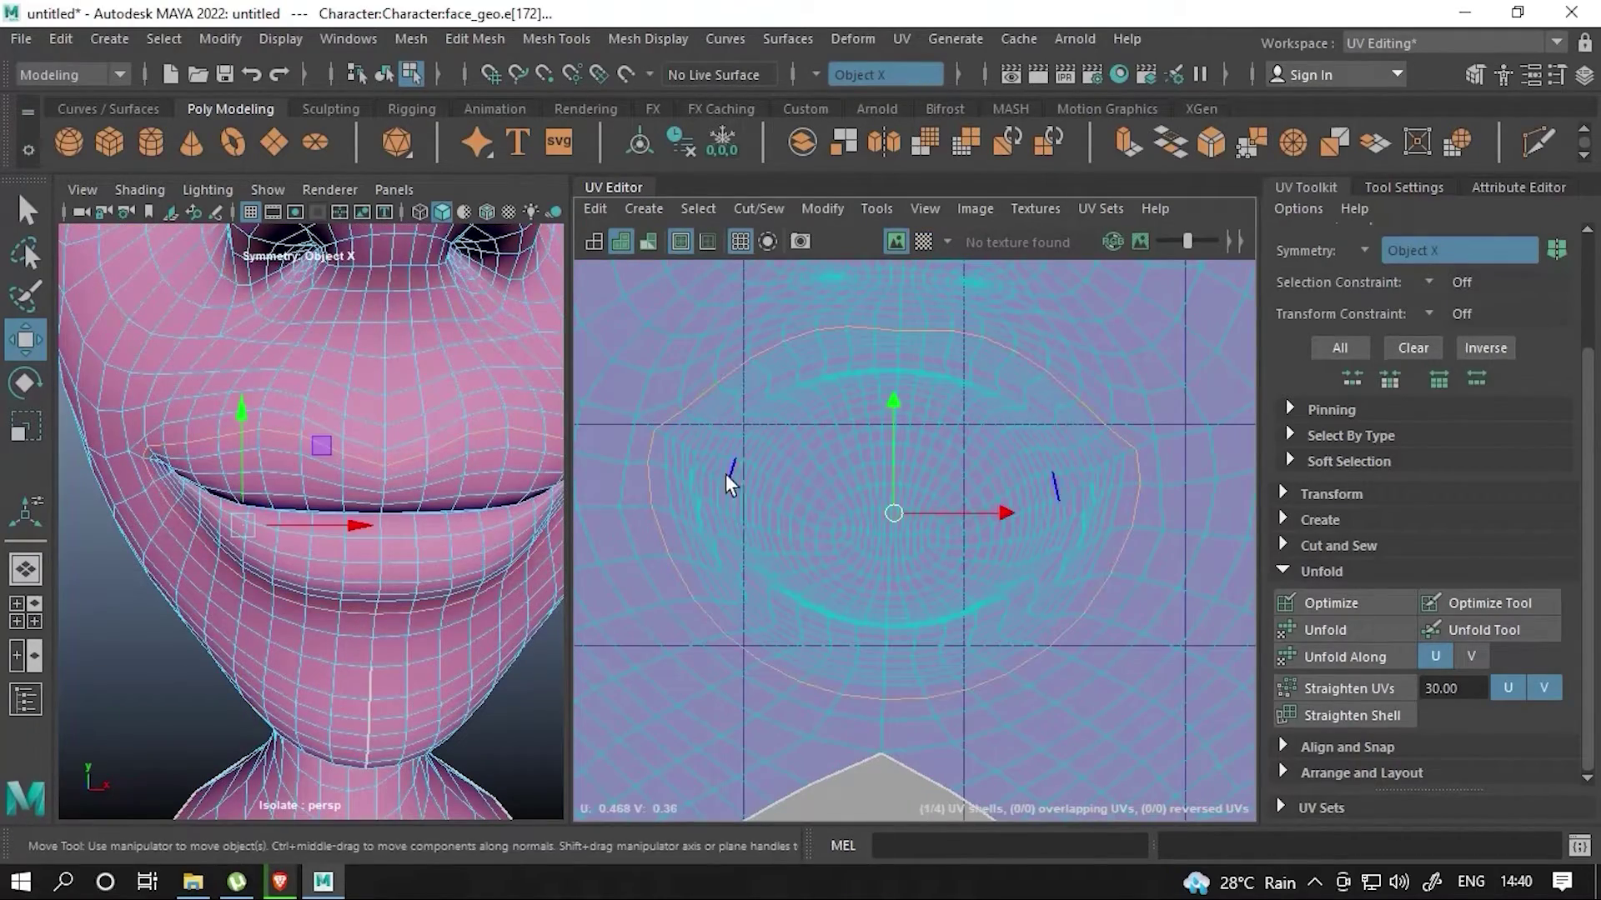
scroll(842, 485, down, 3)
click(830, 503)
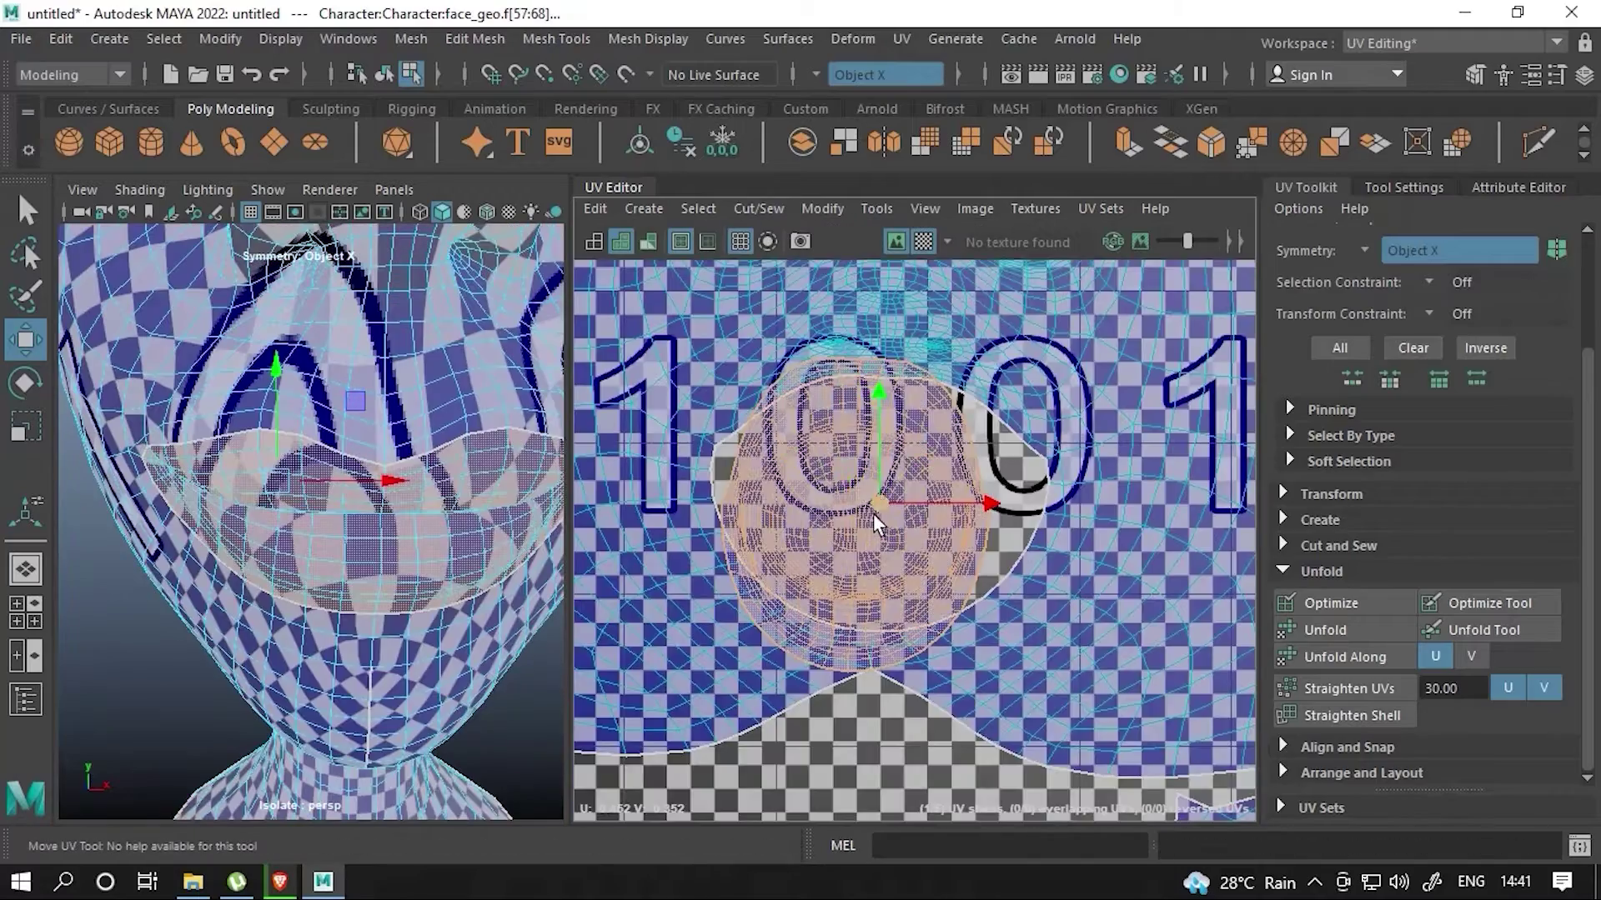
drag(873, 514, 1152, 523)
scroll(867, 534, up, 3)
- Check the seam edges at the mouth corners with the checker preview
alt+drag(451, 547, 467, 494)
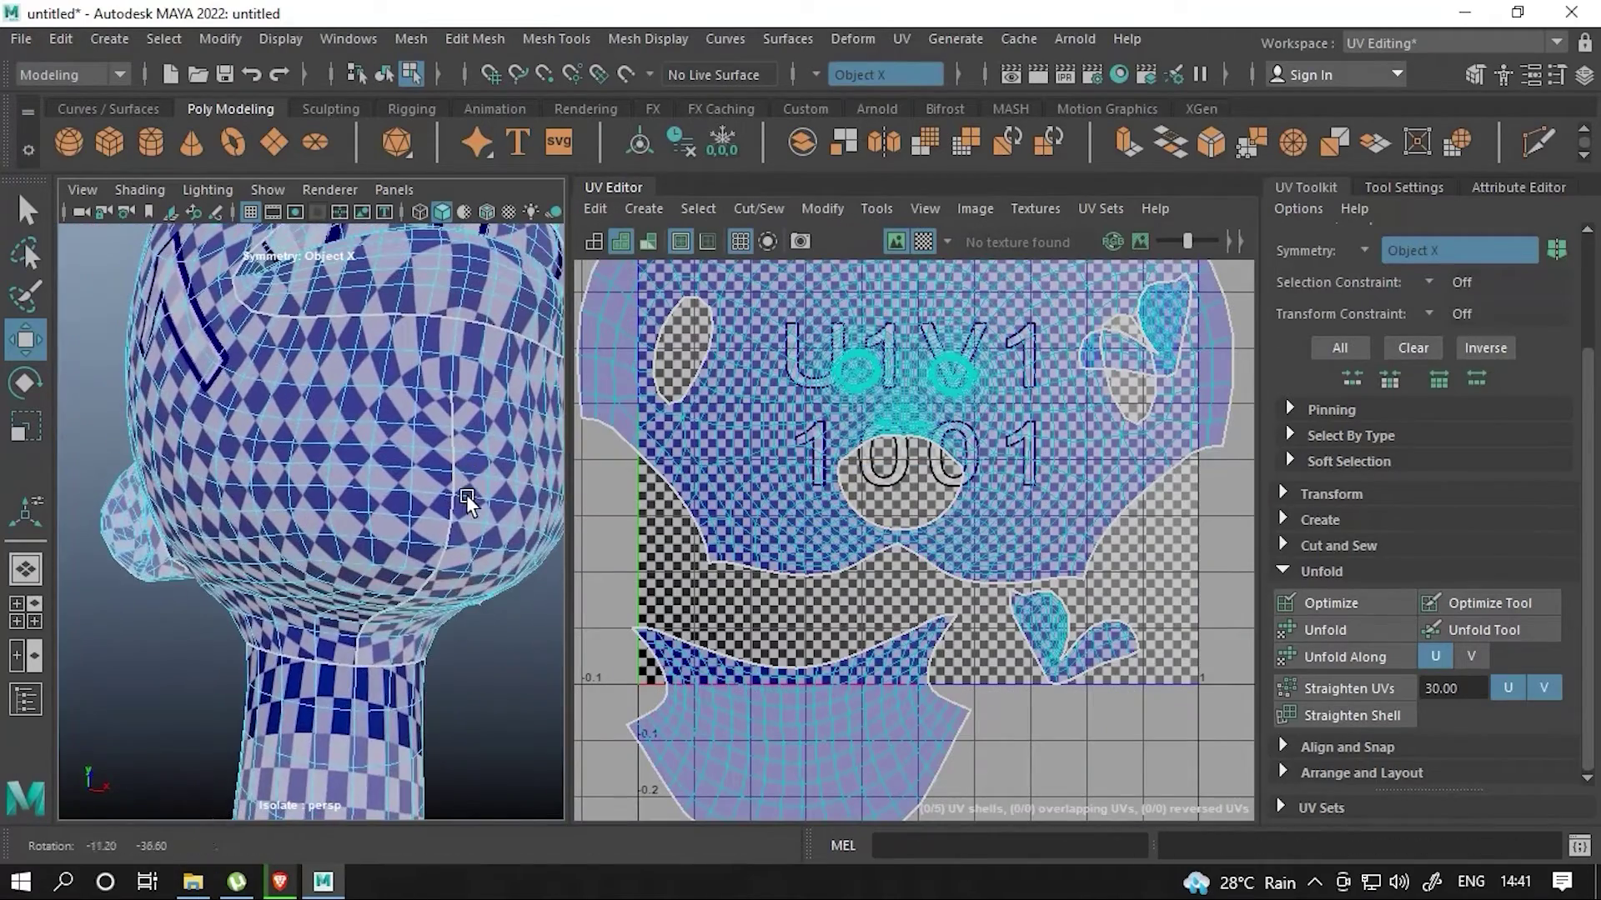
scroll(816, 515, up, 3)
click(835, 567)
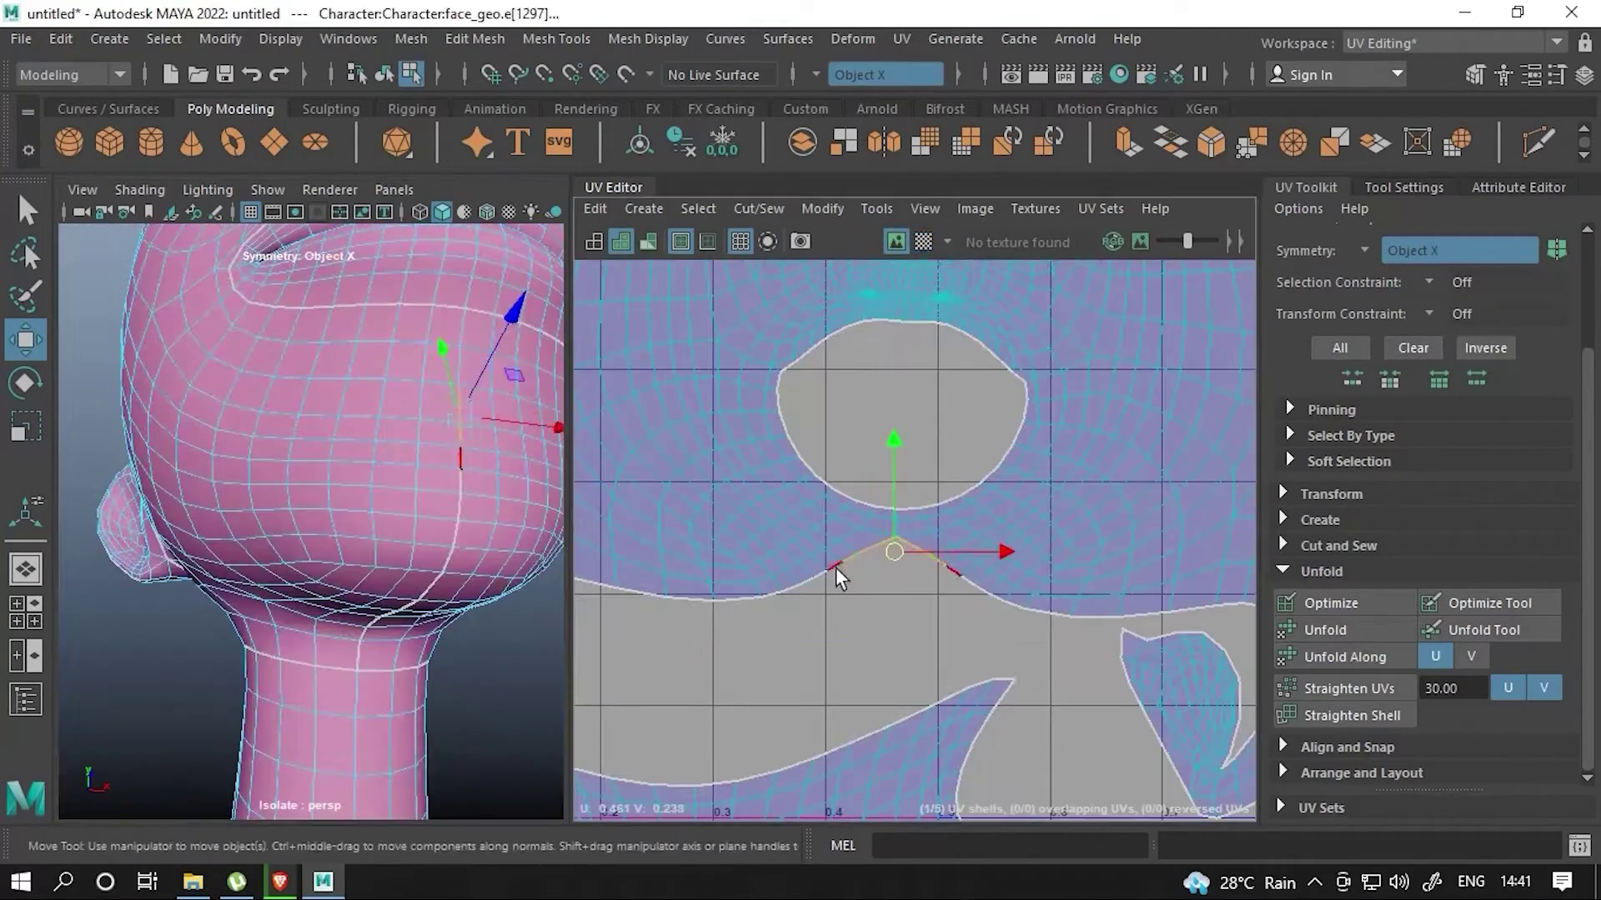
scroll(777, 484, down, 3)
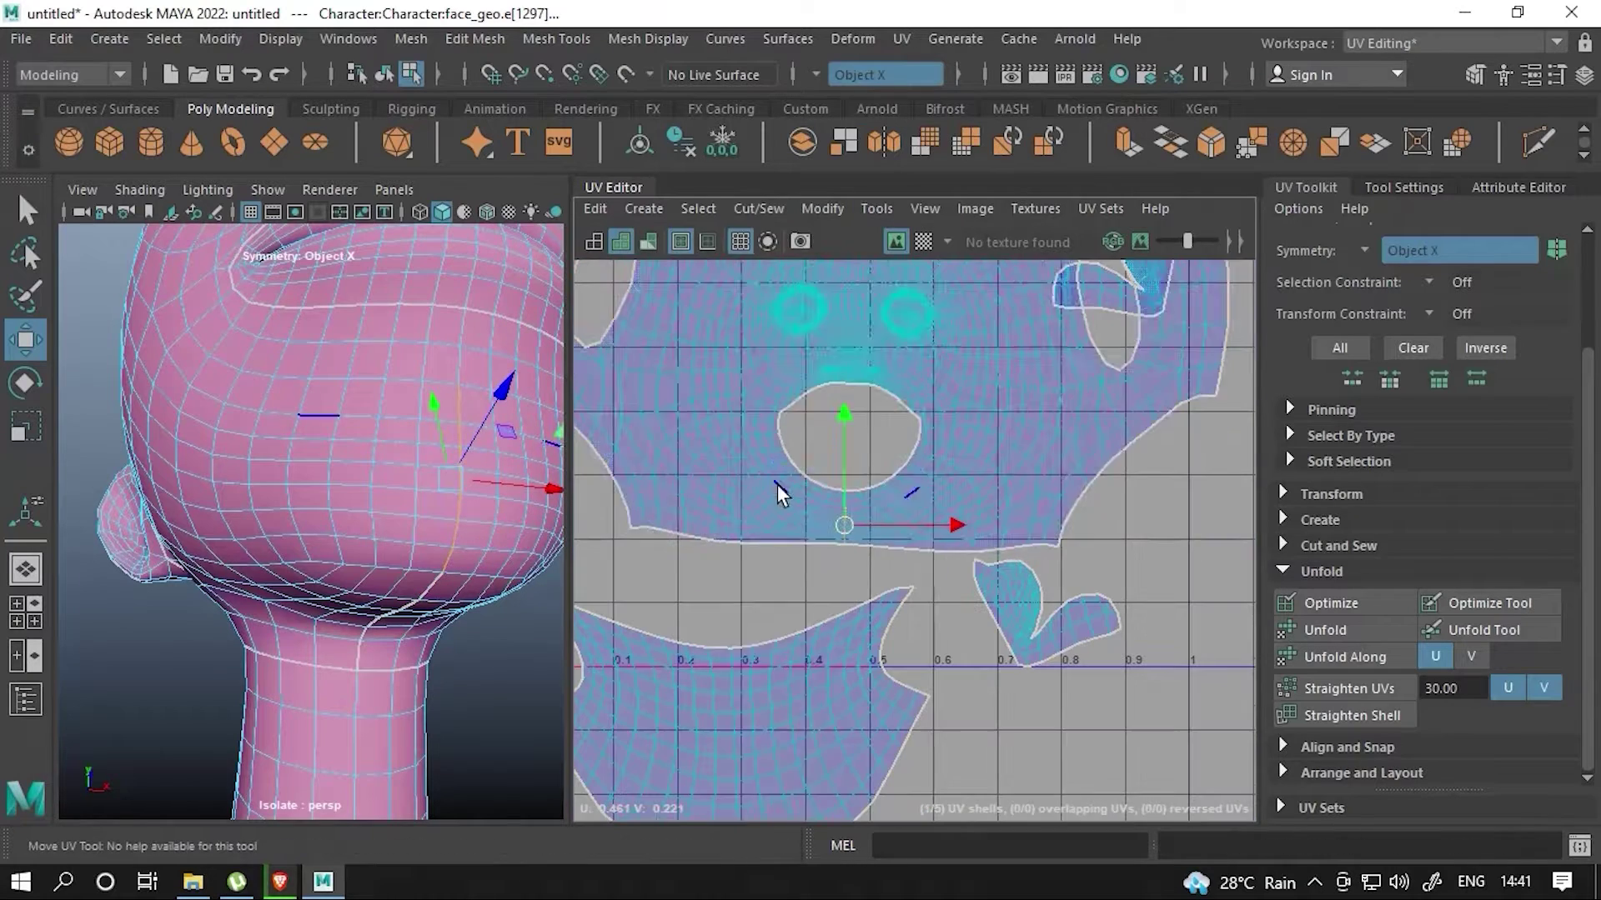
right_drag(982, 391, 1063, 310)
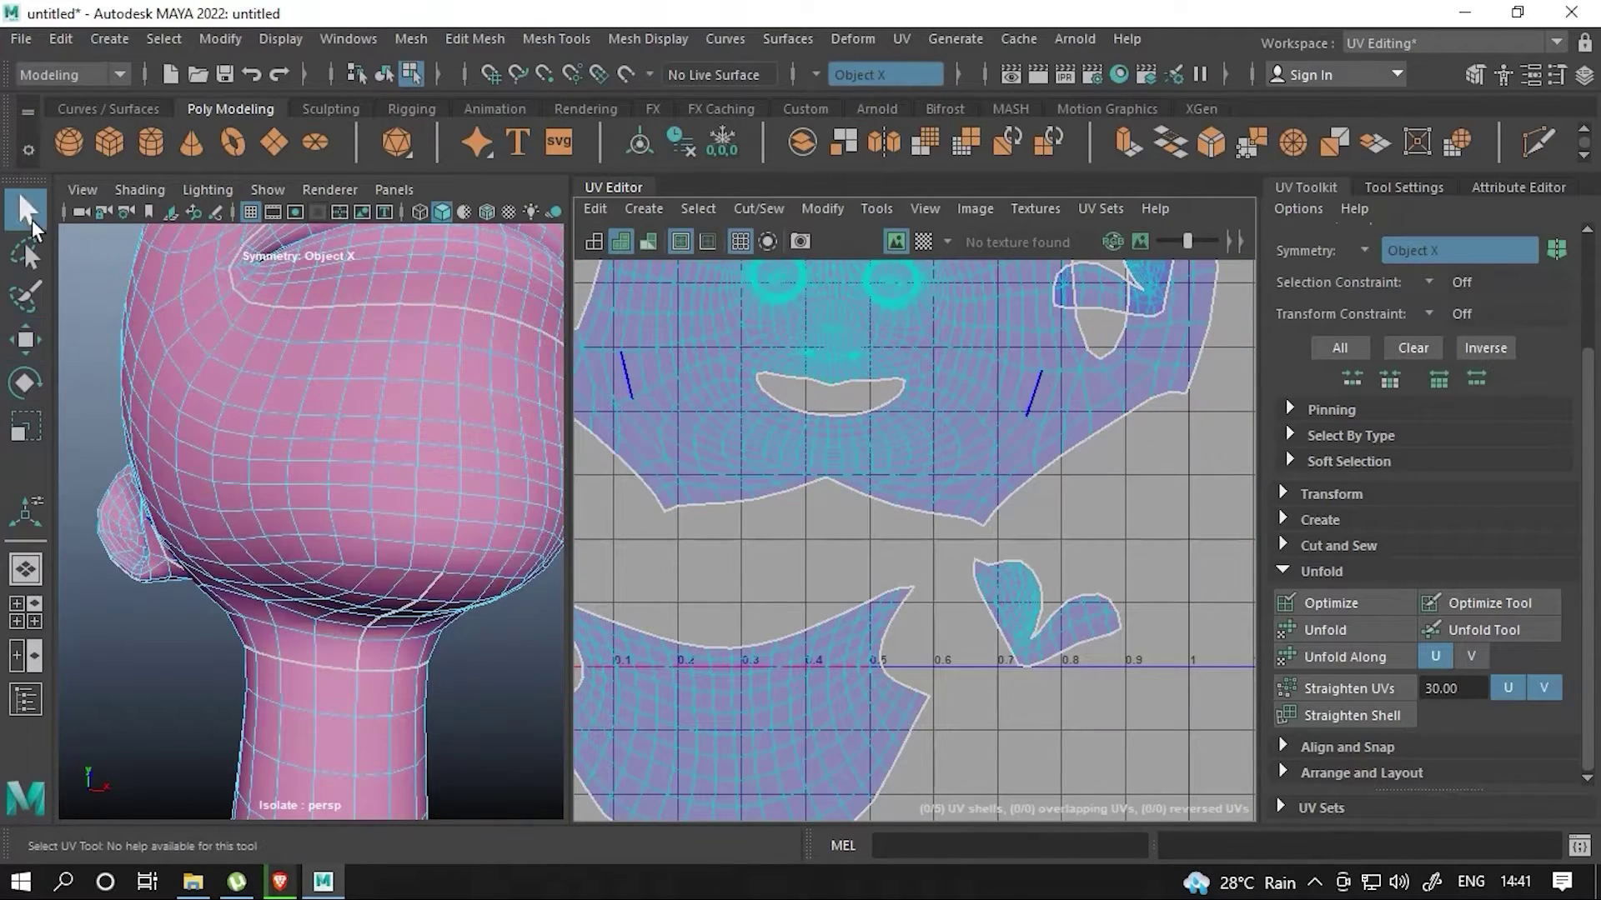
click(923, 241)
- Select and frame the face shells' seam edges with the checker shown
alt+drag(500, 362, 458, 375)
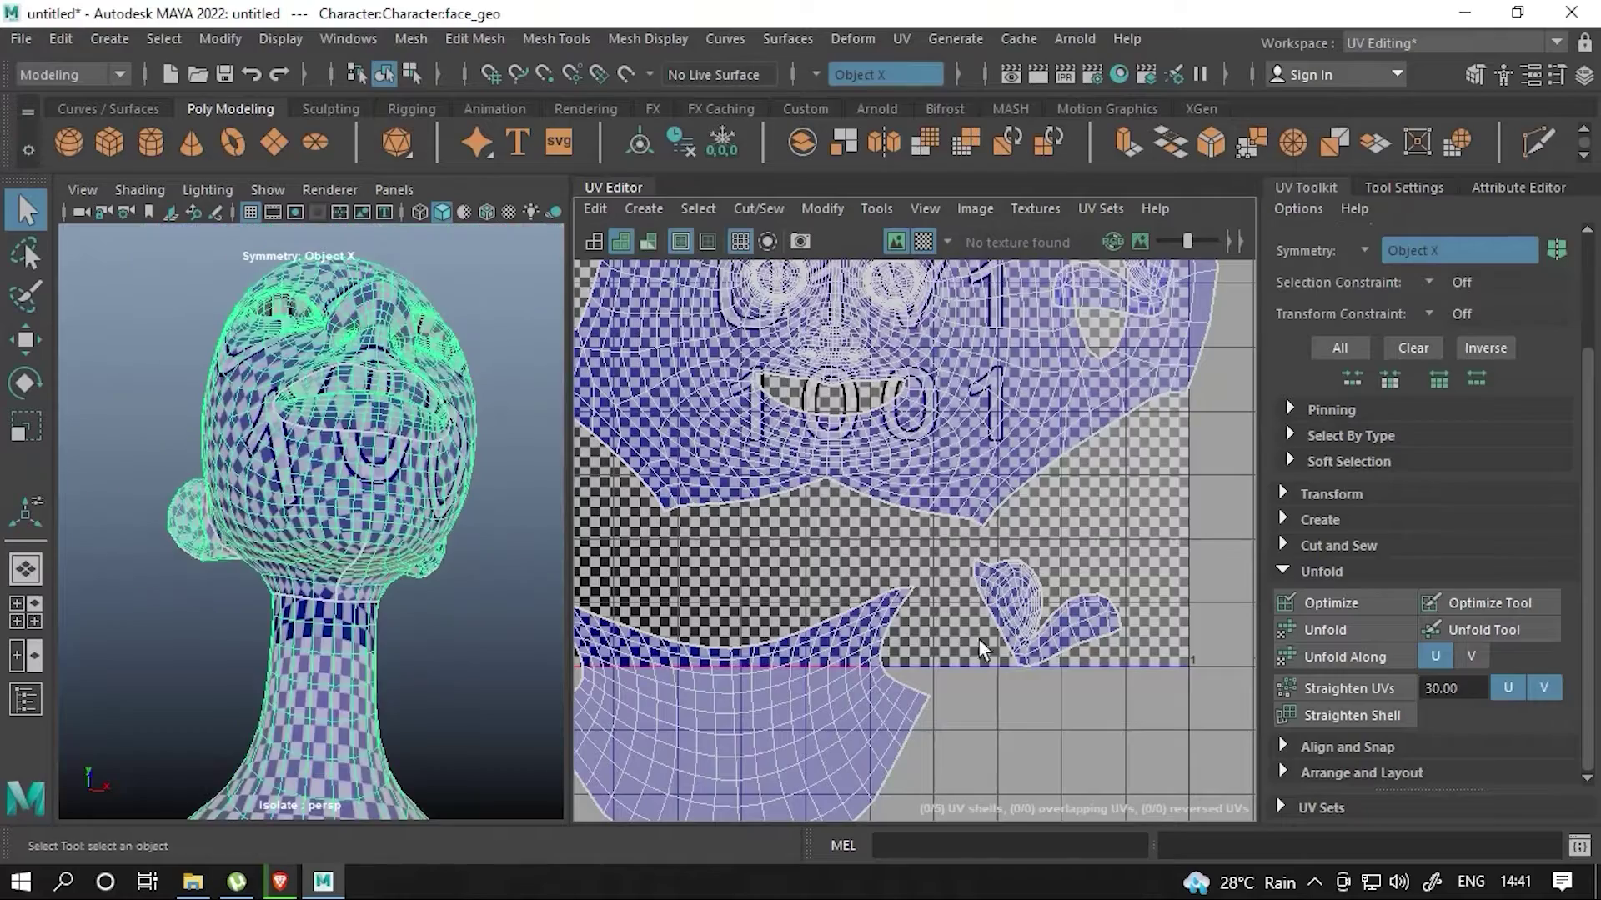
click(922, 240)
scroll(1054, 615, down, 2)
scroll(1007, 534, down, 2)
drag(1007, 535, 1035, 450)
key(f)
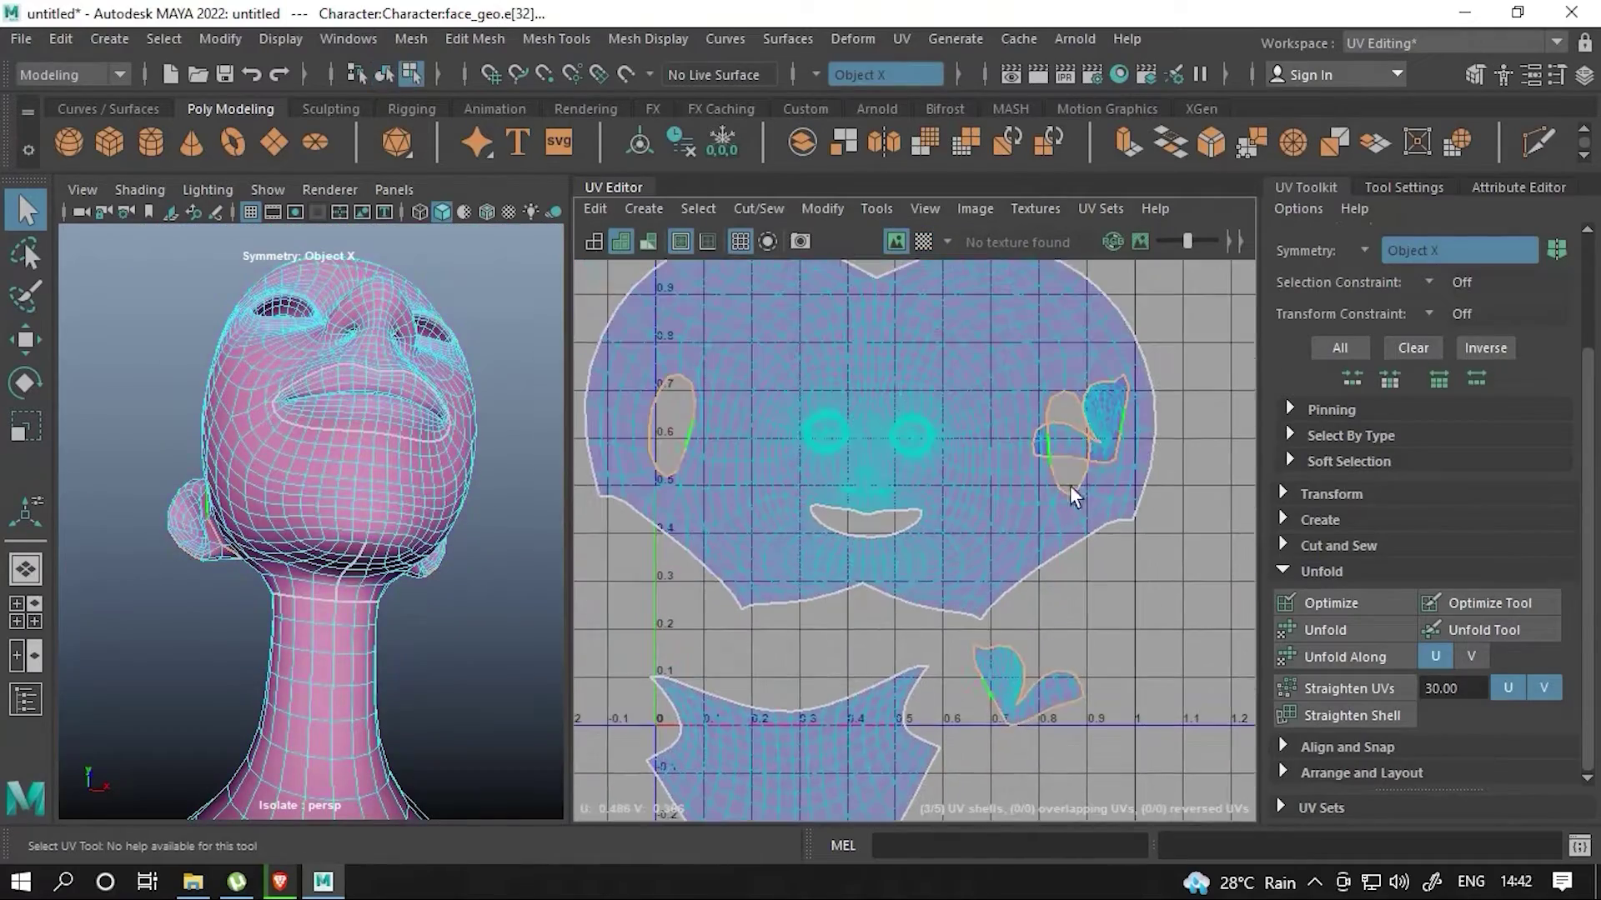
click(923, 241)
alt+drag(381, 534, 517, 510)
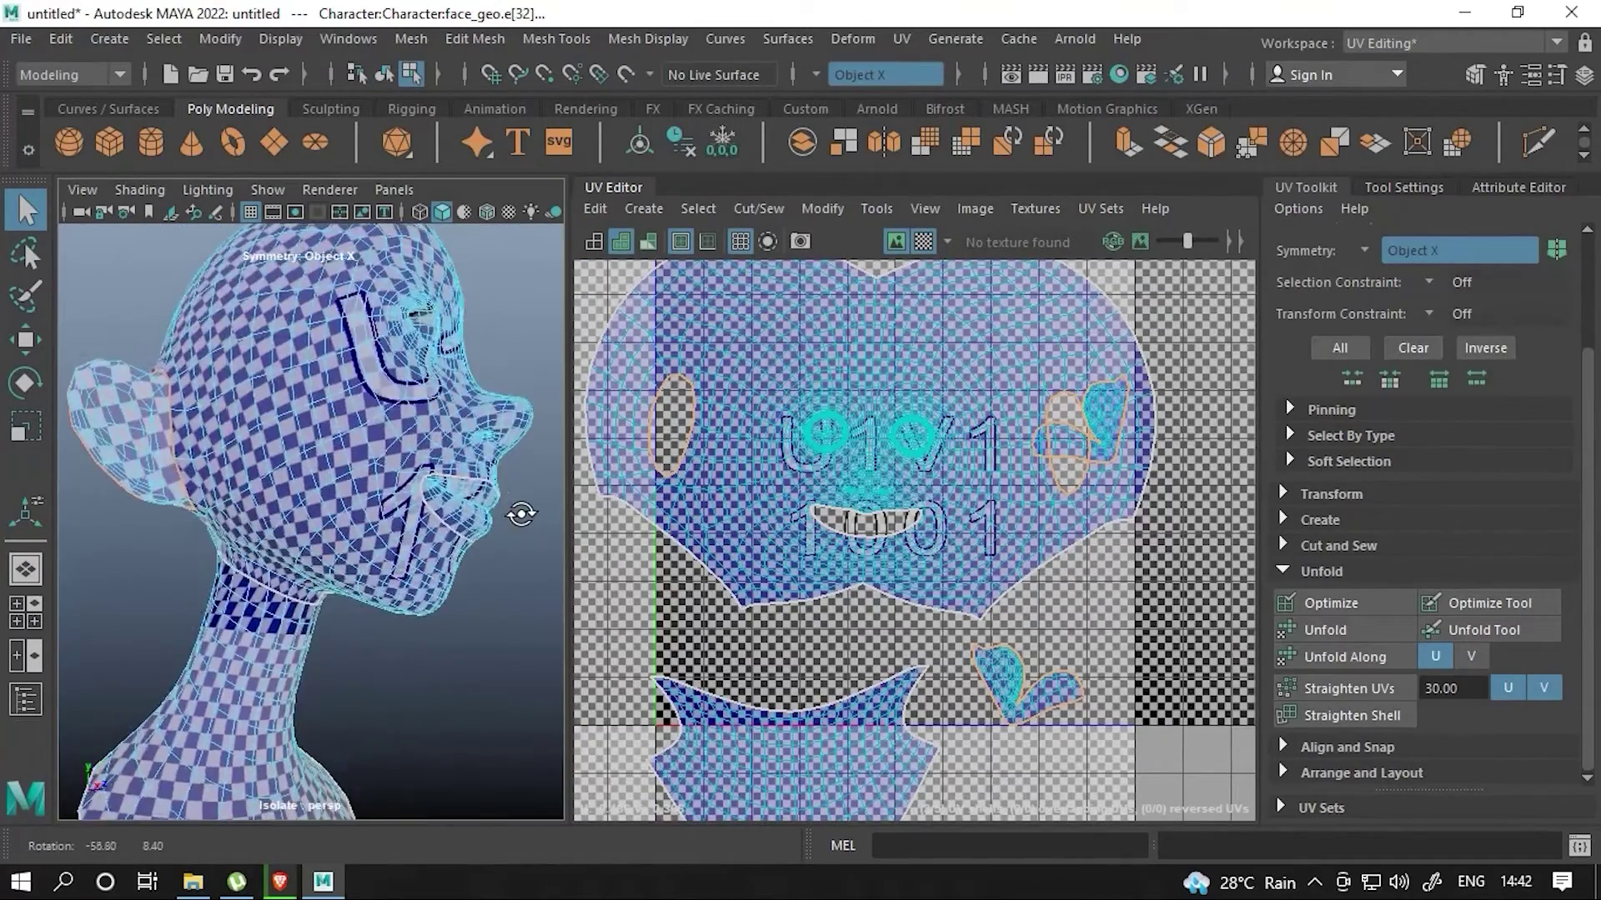
scroll(1083, 634, down, 6)
- Select the mouth seam edges and sew them together with Cut/Sew > Sew
drag(1189, 717, 644, 522)
alt+drag(376, 517, 292, 553)
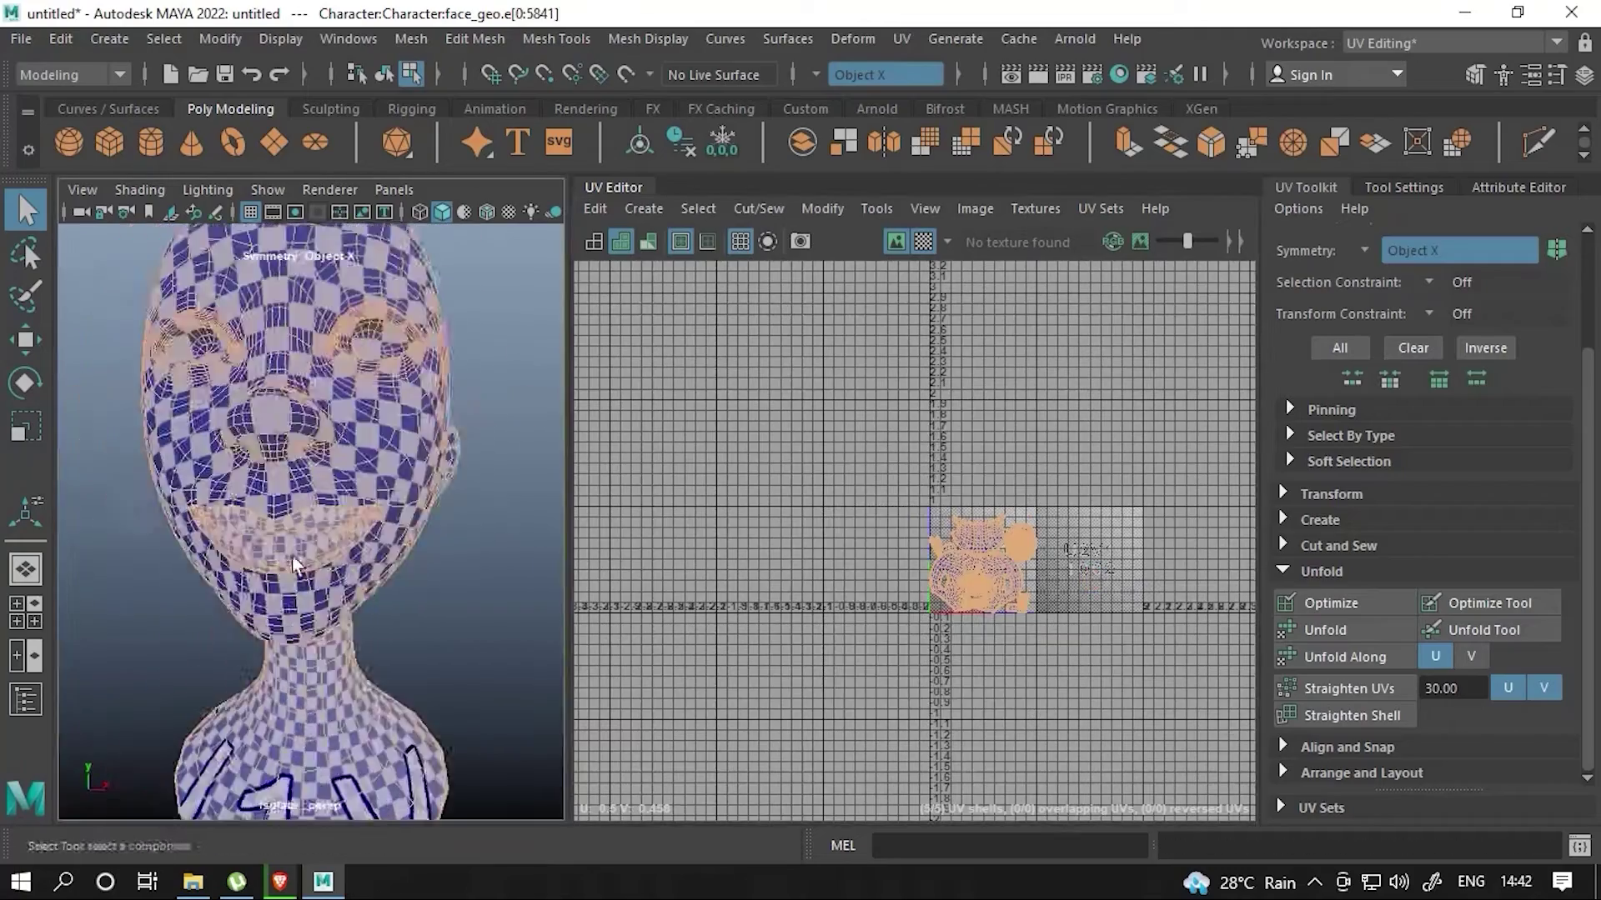
scroll(292, 554, up, 3)
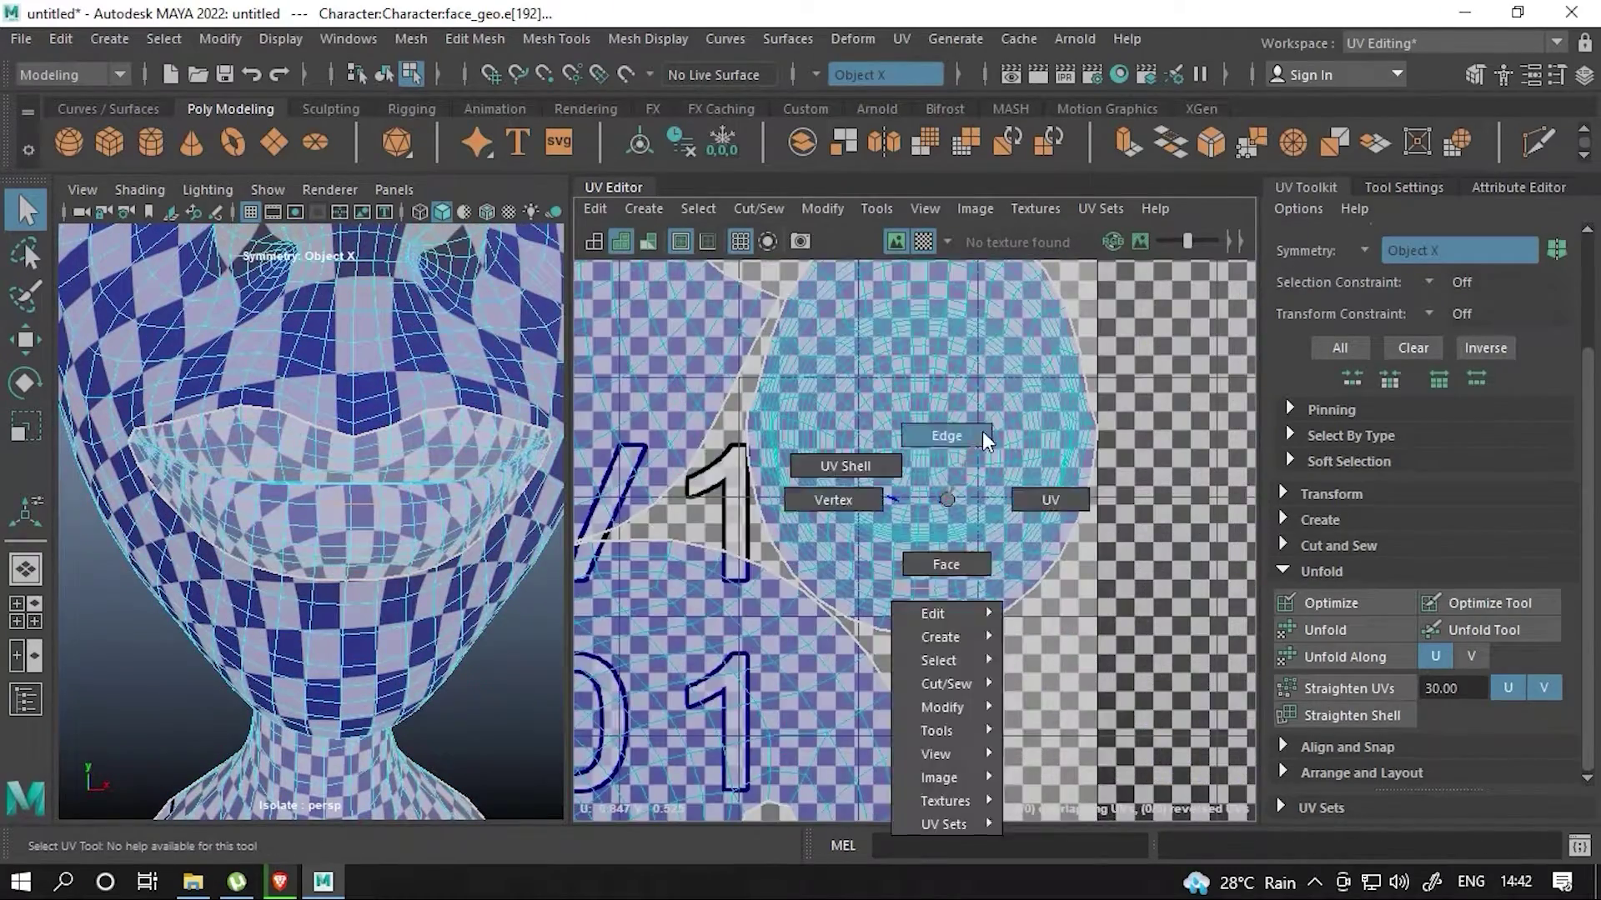
right_drag(942, 492, 982, 431)
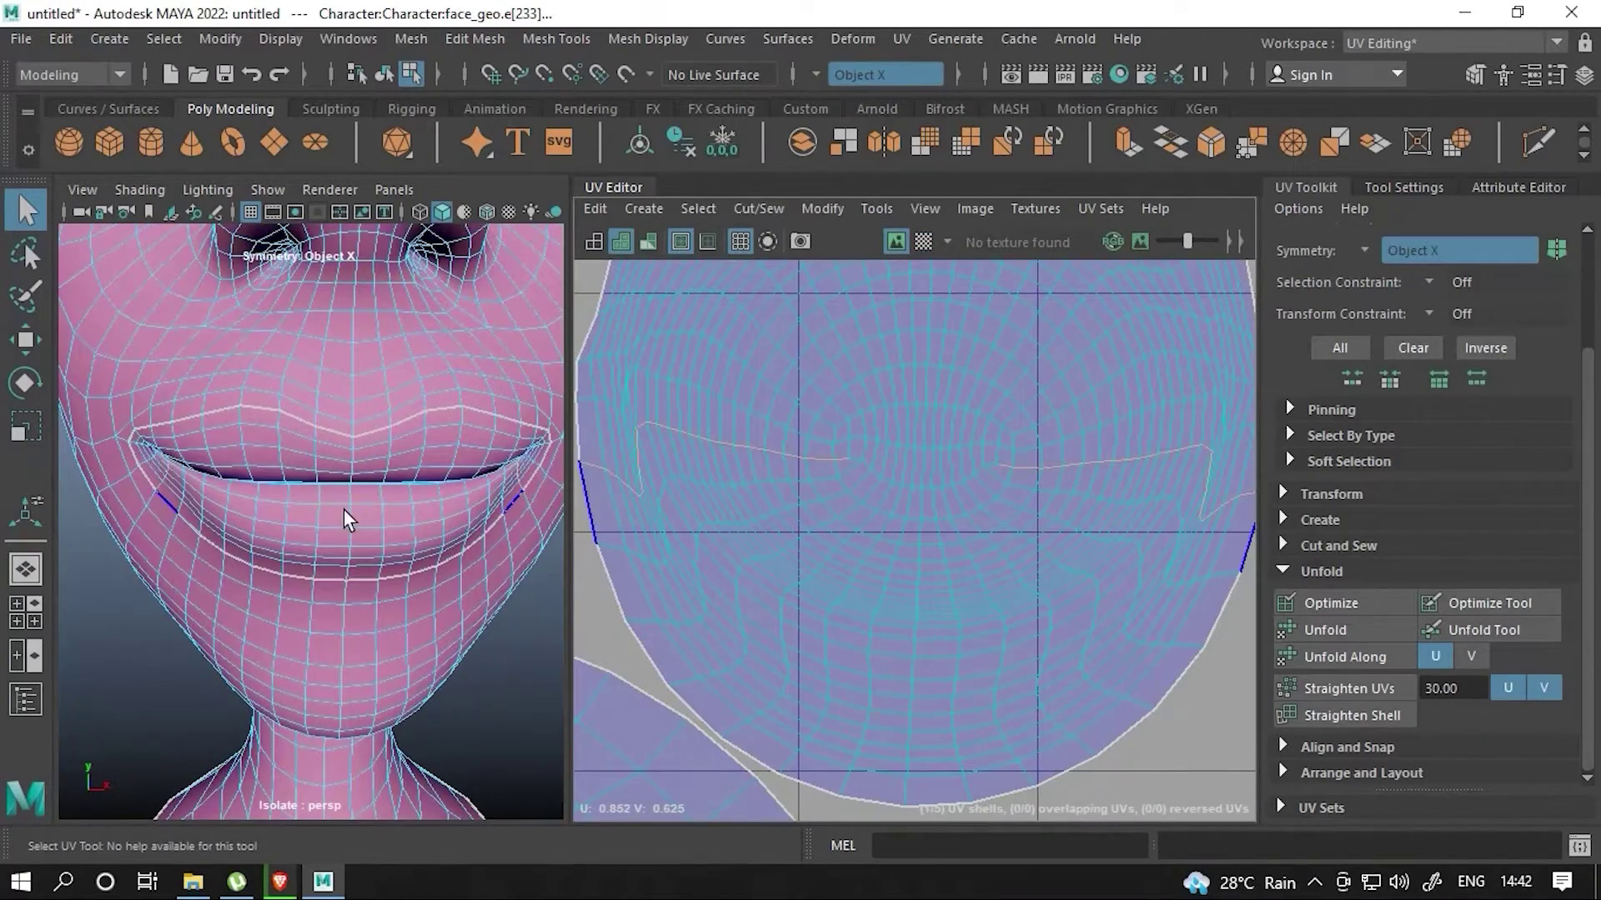
key(4)
alt+drag(381, 510, 500, 417)
click(759, 208)
click(797, 350)
- Scale all head face UVs into the 0–1 tile, then clear the selection
right_drag(871, 461, 908, 400)
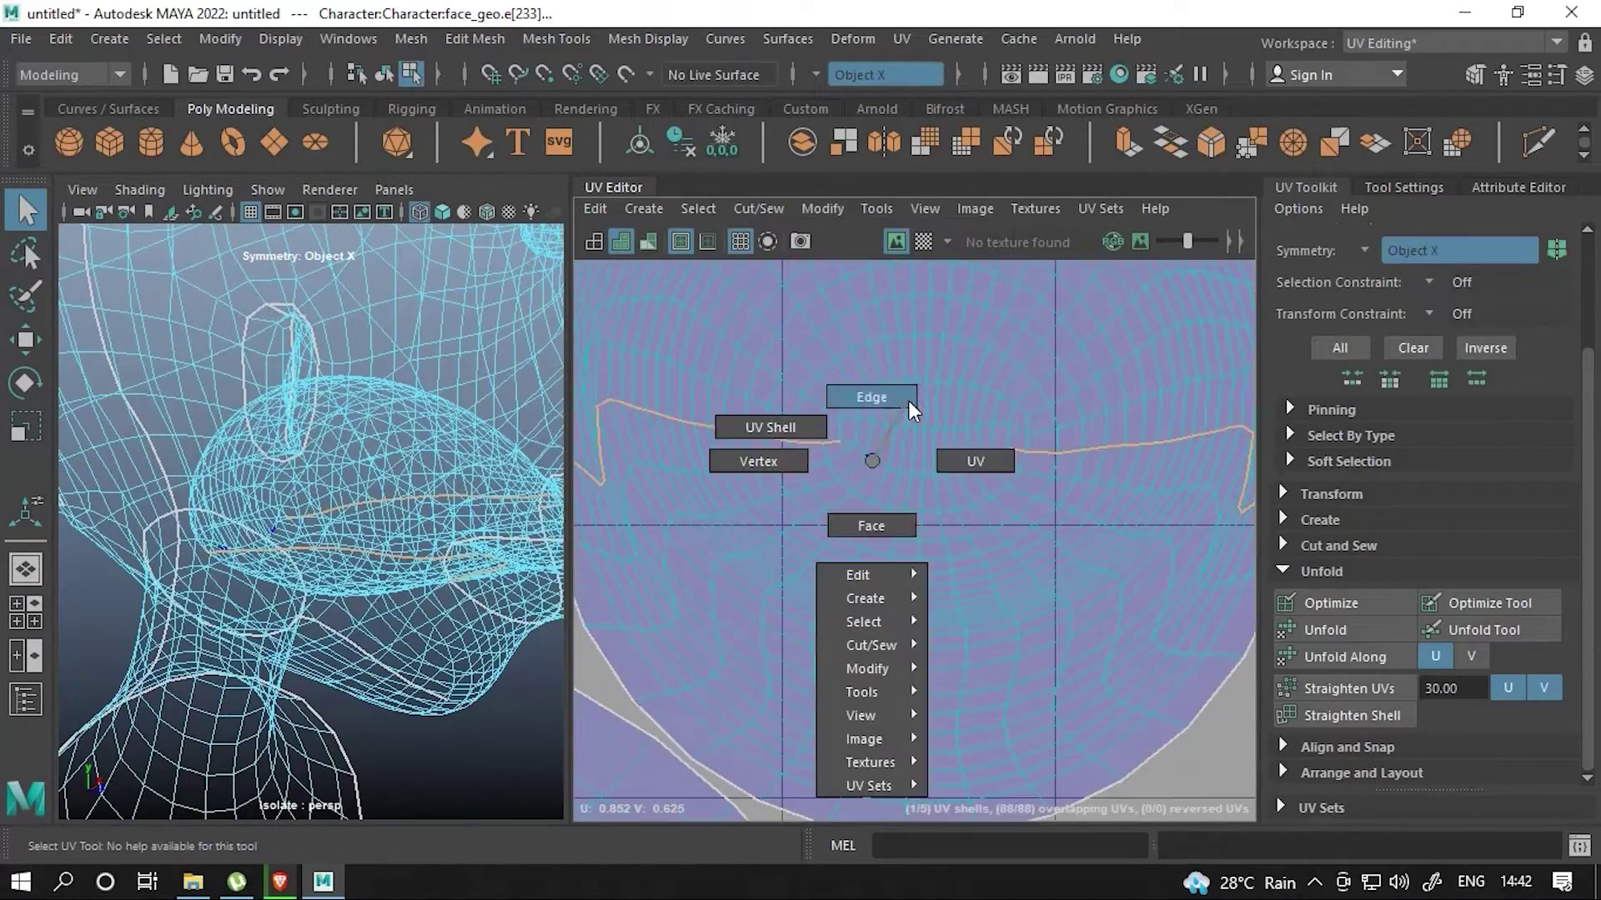
scroll(899, 467, down, 3)
key(5)
key(f)
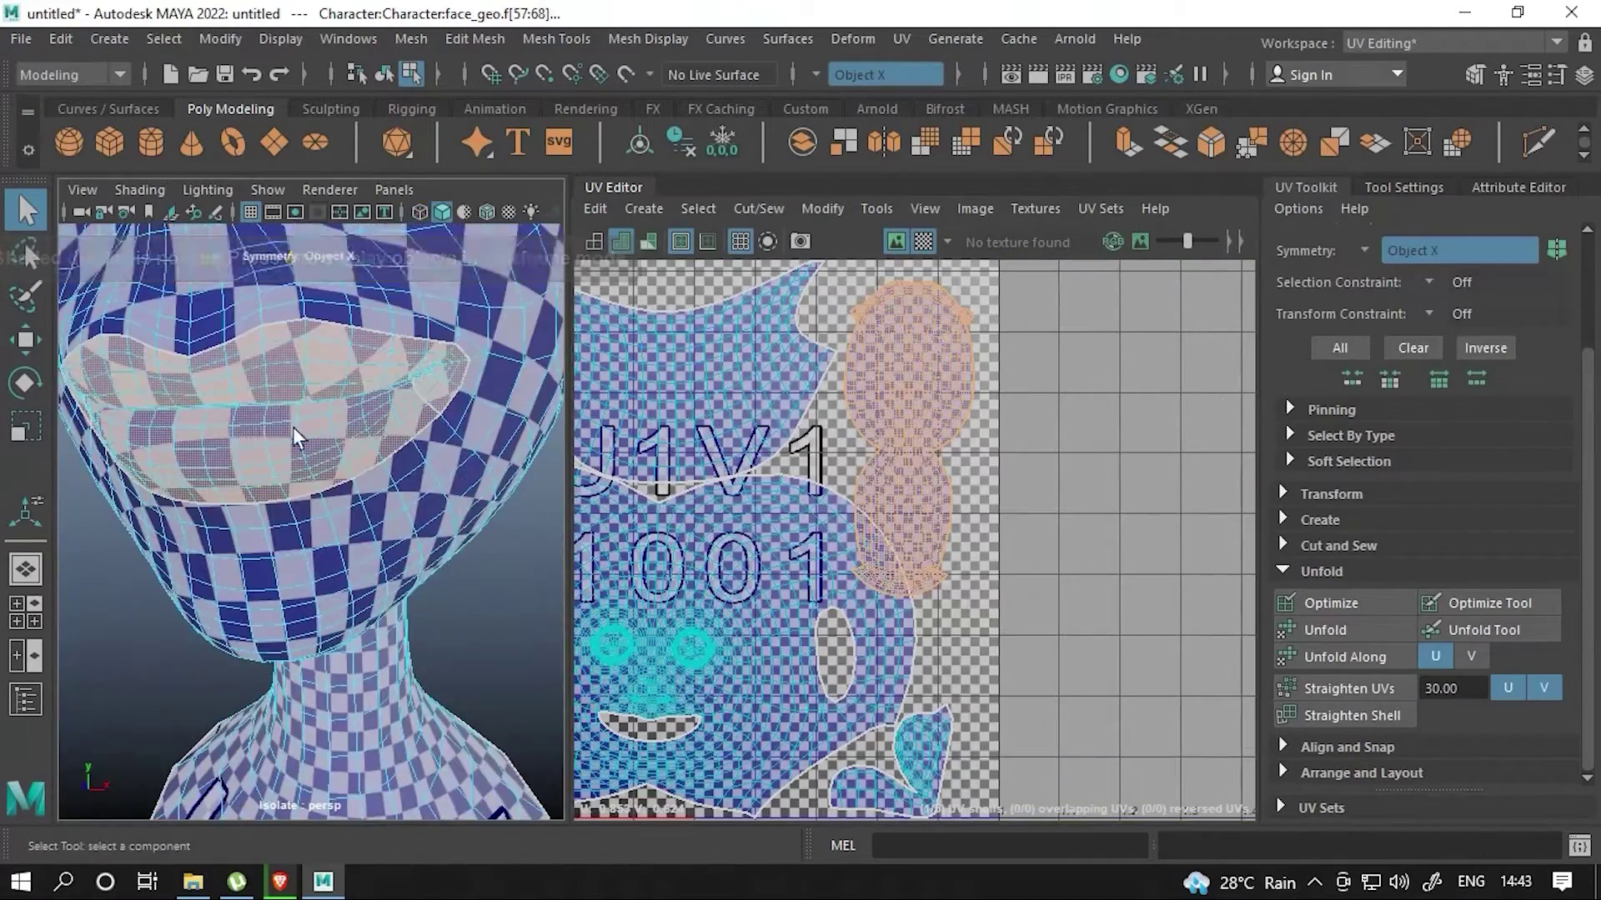
right_drag(854, 513, 857, 549)
key(r)
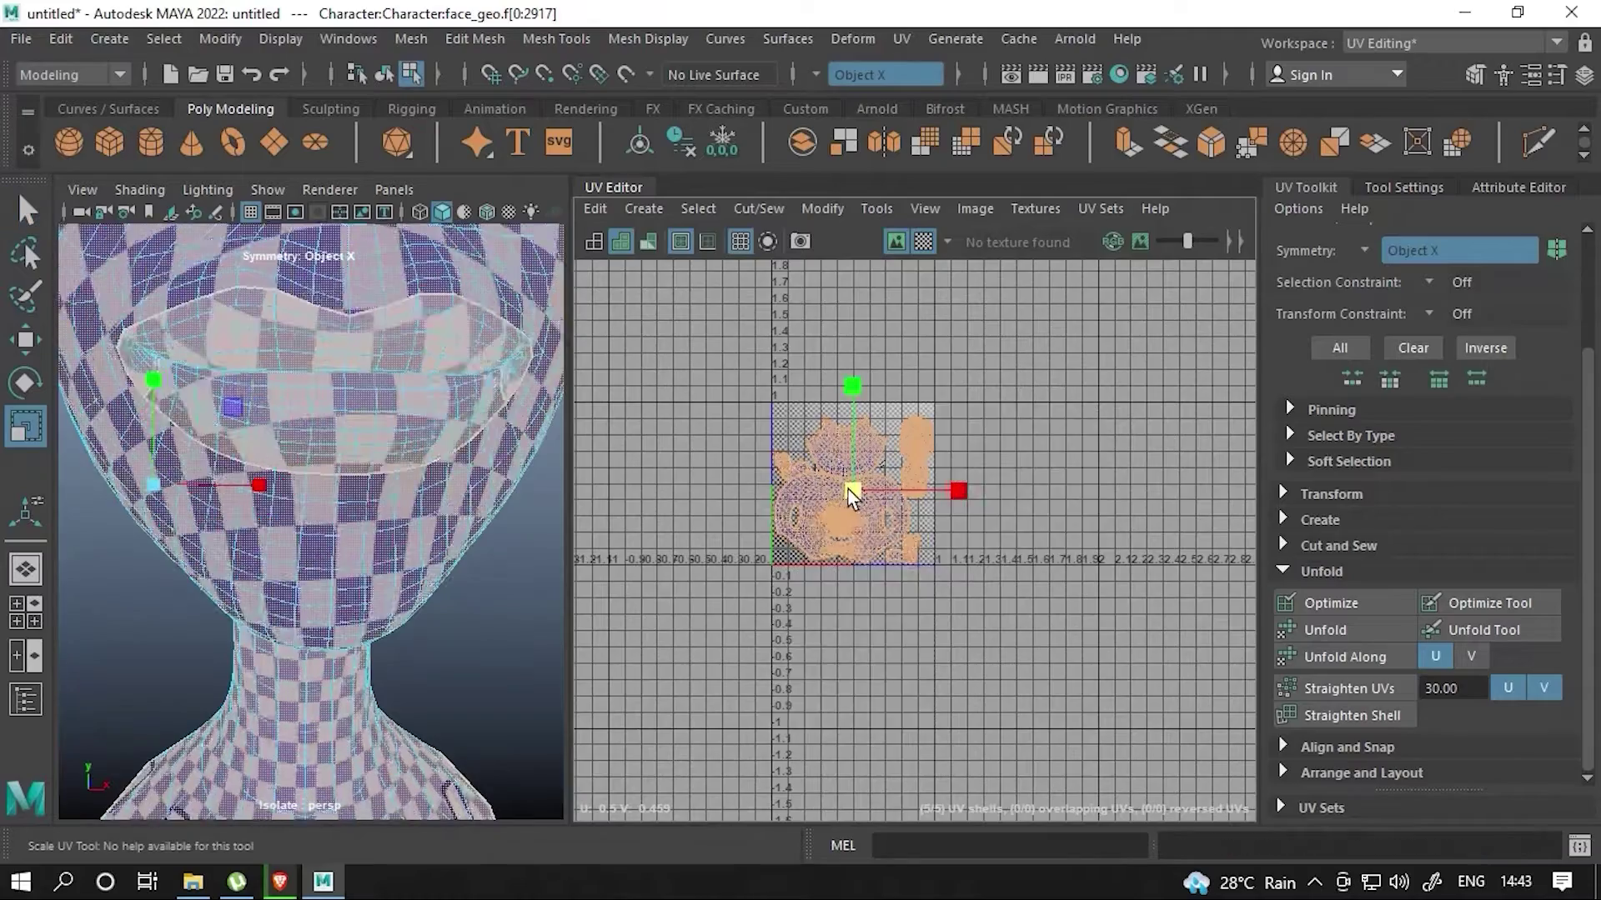
key(f)
key(f)
right_drag(341, 242, 429, 196)
mouse_move(417, 375)
alt+mouse_down()
mouse_move(483, 467)
mouse_move(685, 448)
alt+mouse_up()
right_click(321, 250)
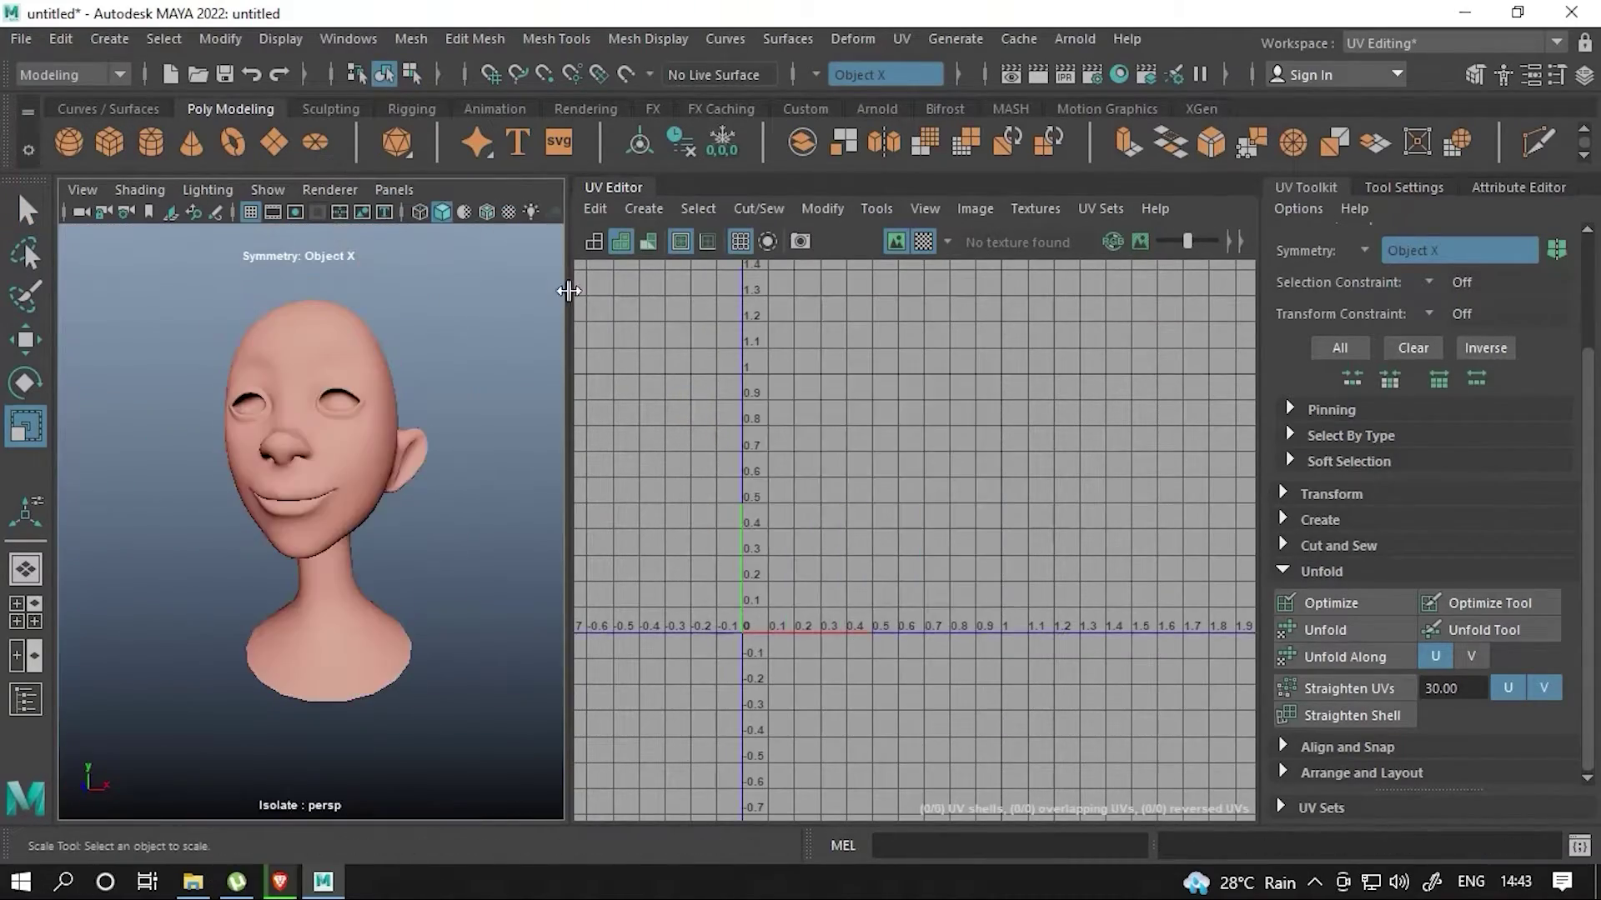
- Set the Layout options texture map size to 4096
mouse_move(1015, 470)
right_down()
mouse_move(1167, 498)
mouse_move(1254, 467)
right_up()
scroll(775, 417, down, 5)
click(709, 536)
click(692, 704)
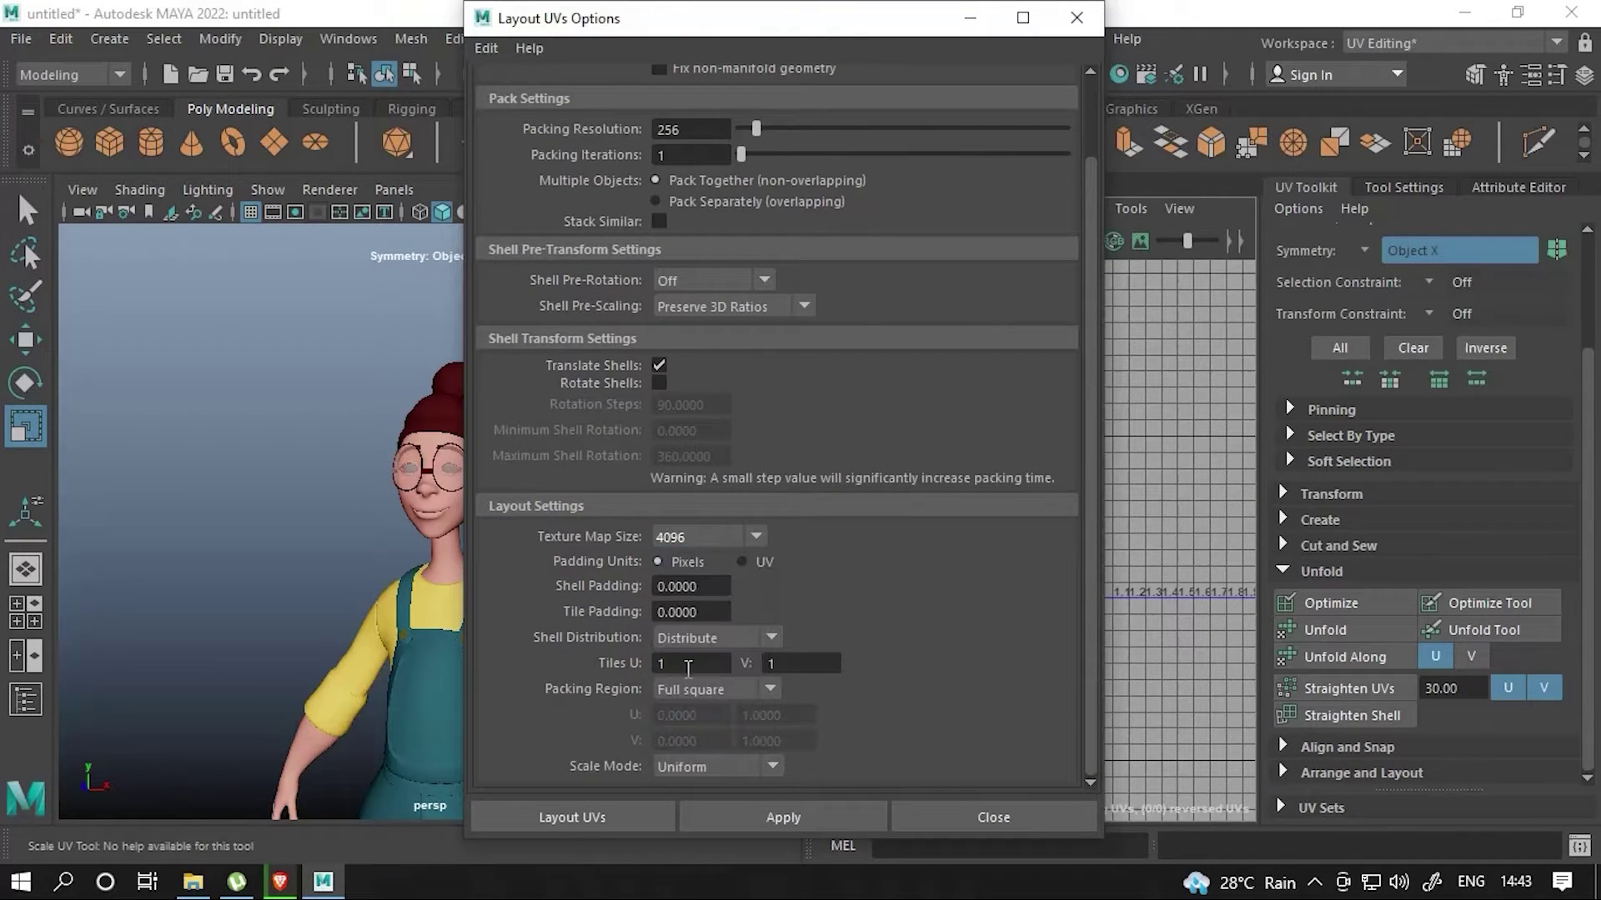
click(584, 817)
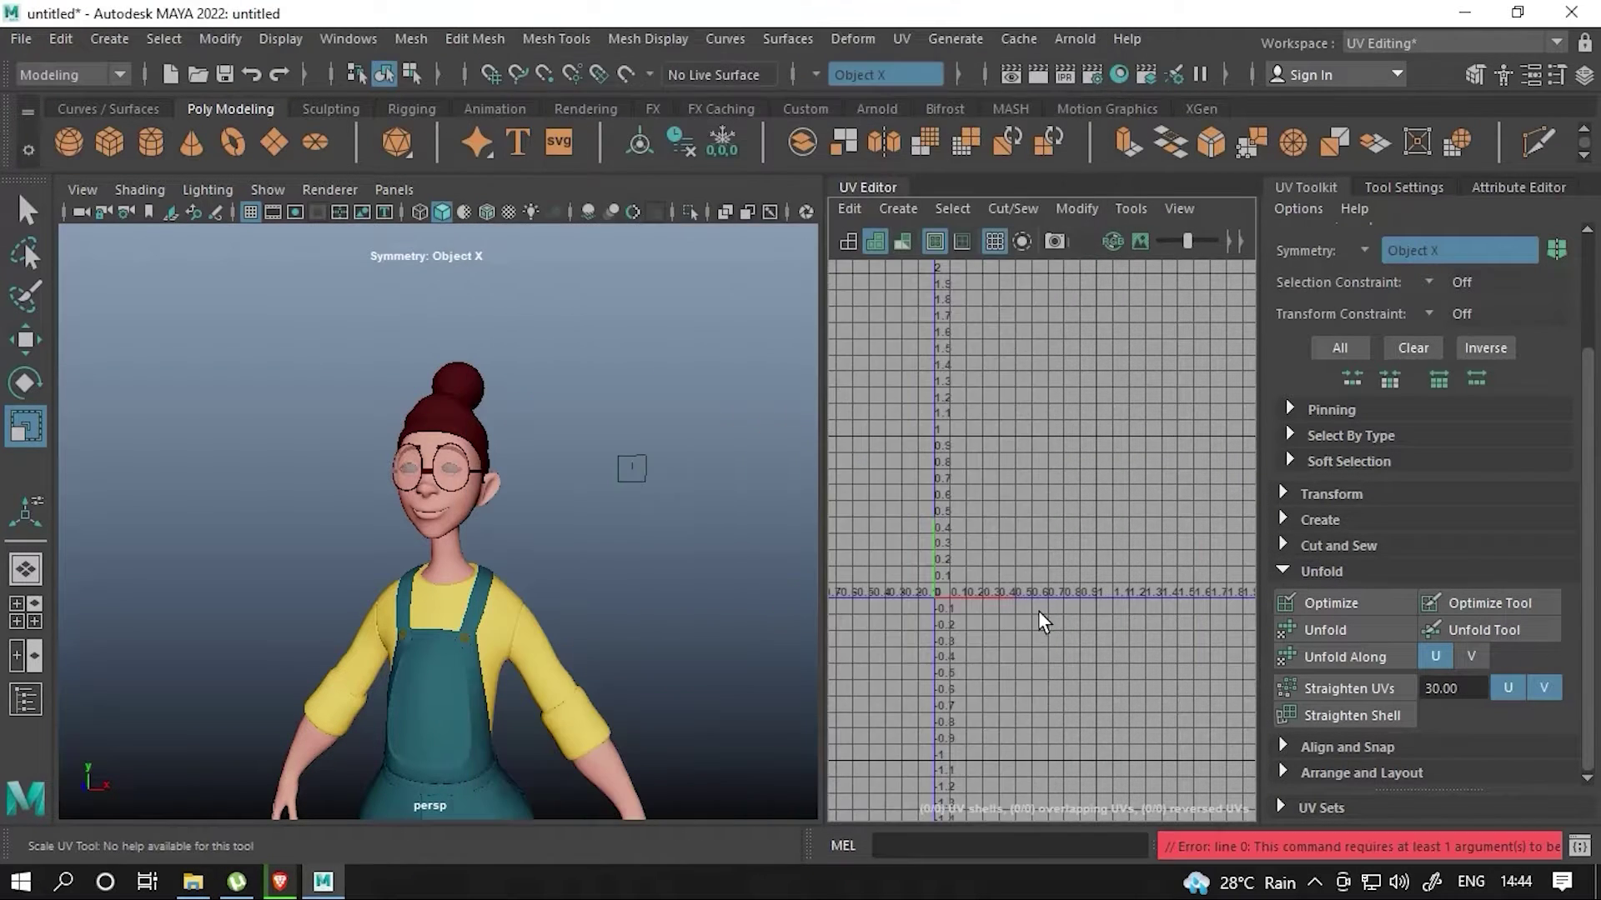
- Lay out the hair bun UVs across 5 U/V tiles at 4096 map size
click(452, 389)
right_drag(1034, 492, 1207, 543)
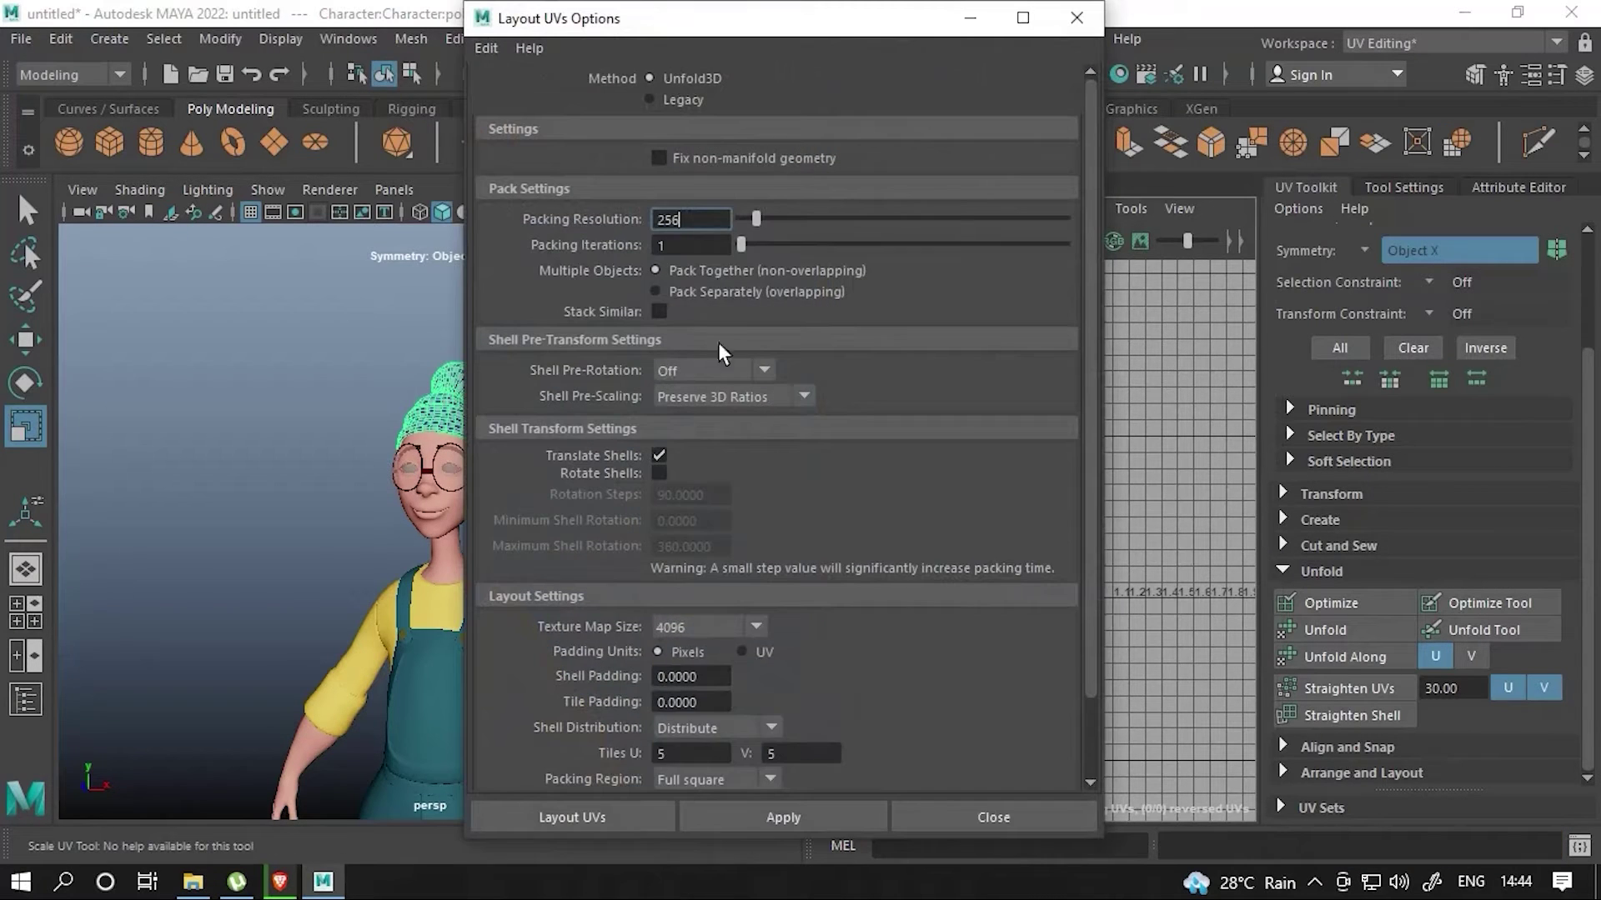
click(709, 627)
scroll(798, 667, down, 2)
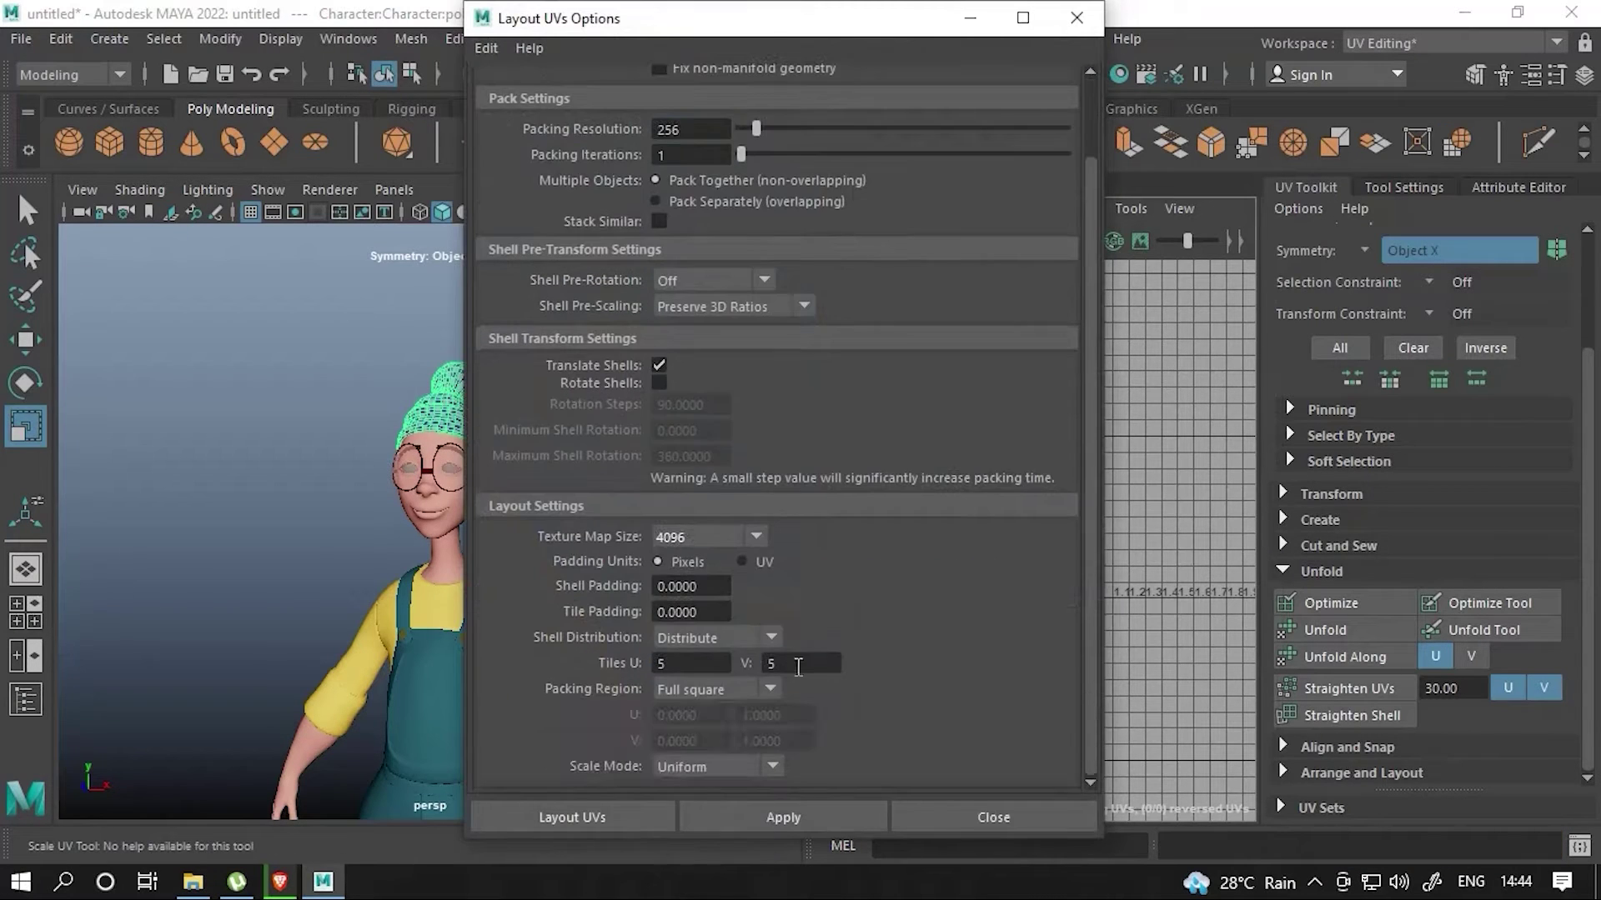
click(572, 817)
scroll(959, 584, up, 3)
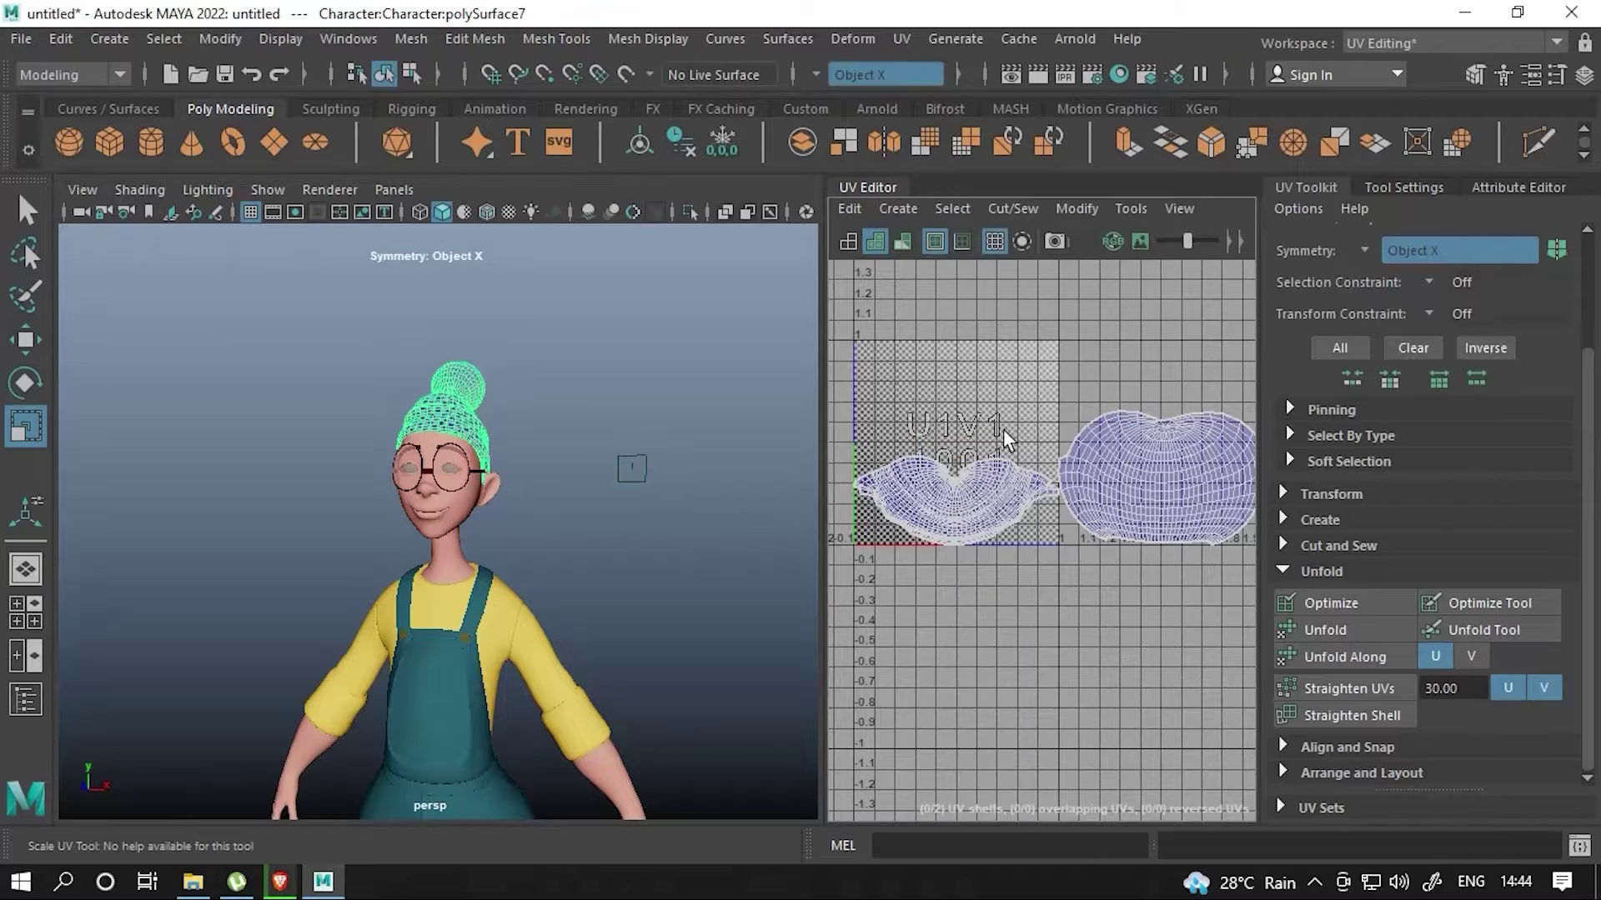
- Select the face mesh and hair bun together in face selection mode
right_drag(484, 231, 553, 200)
click(461, 499)
click(544, 295)
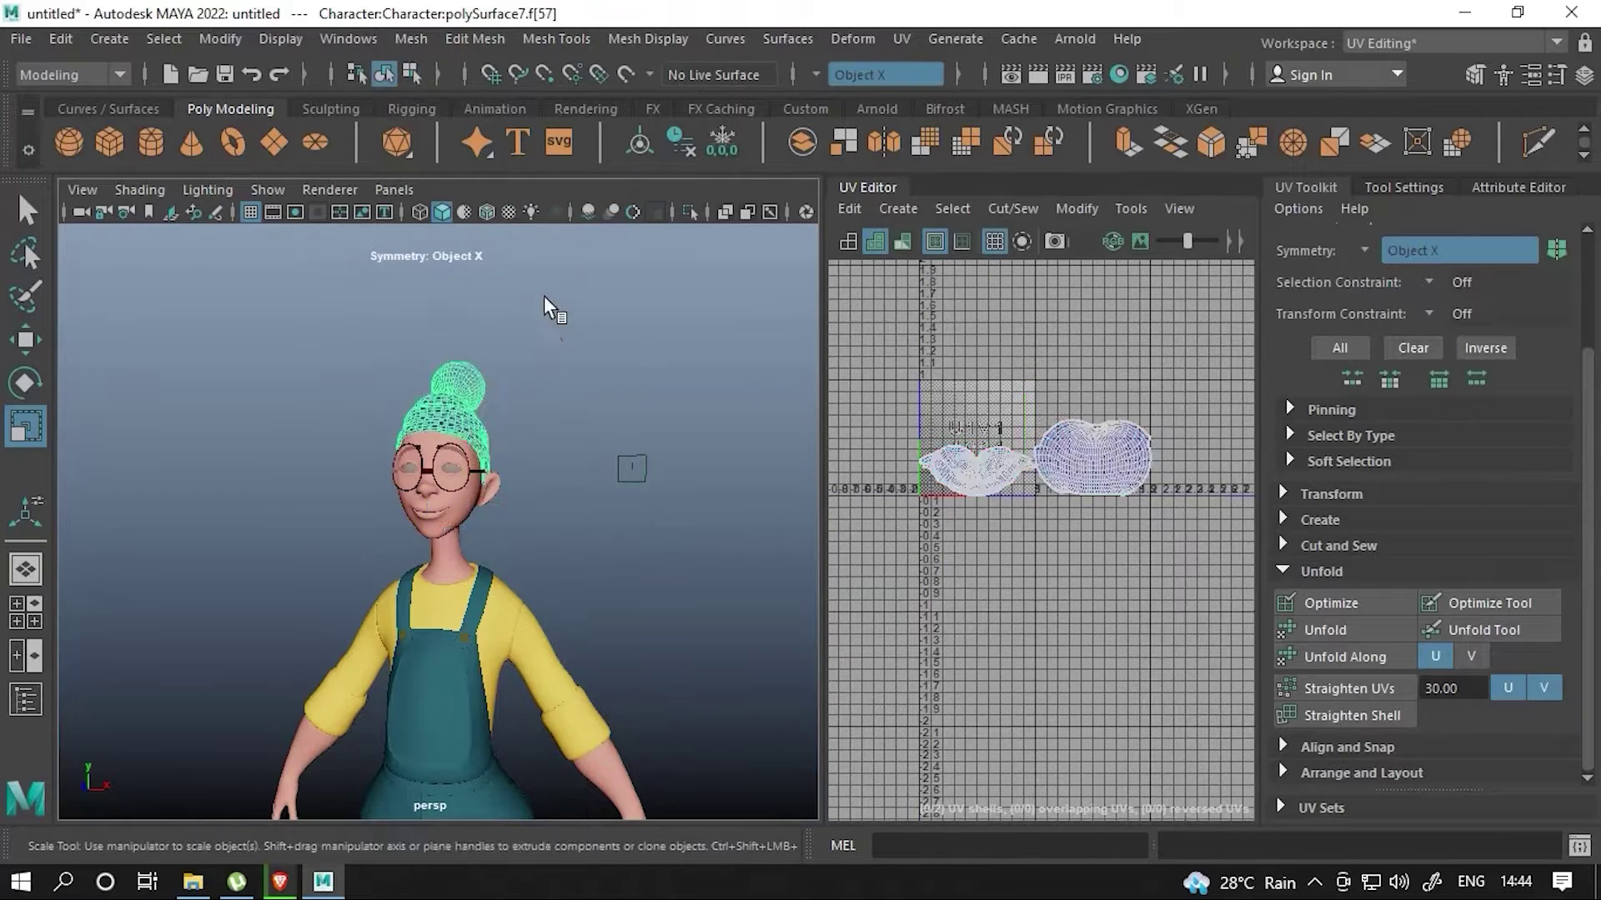
click(988, 455)
shift+click(473, 376)
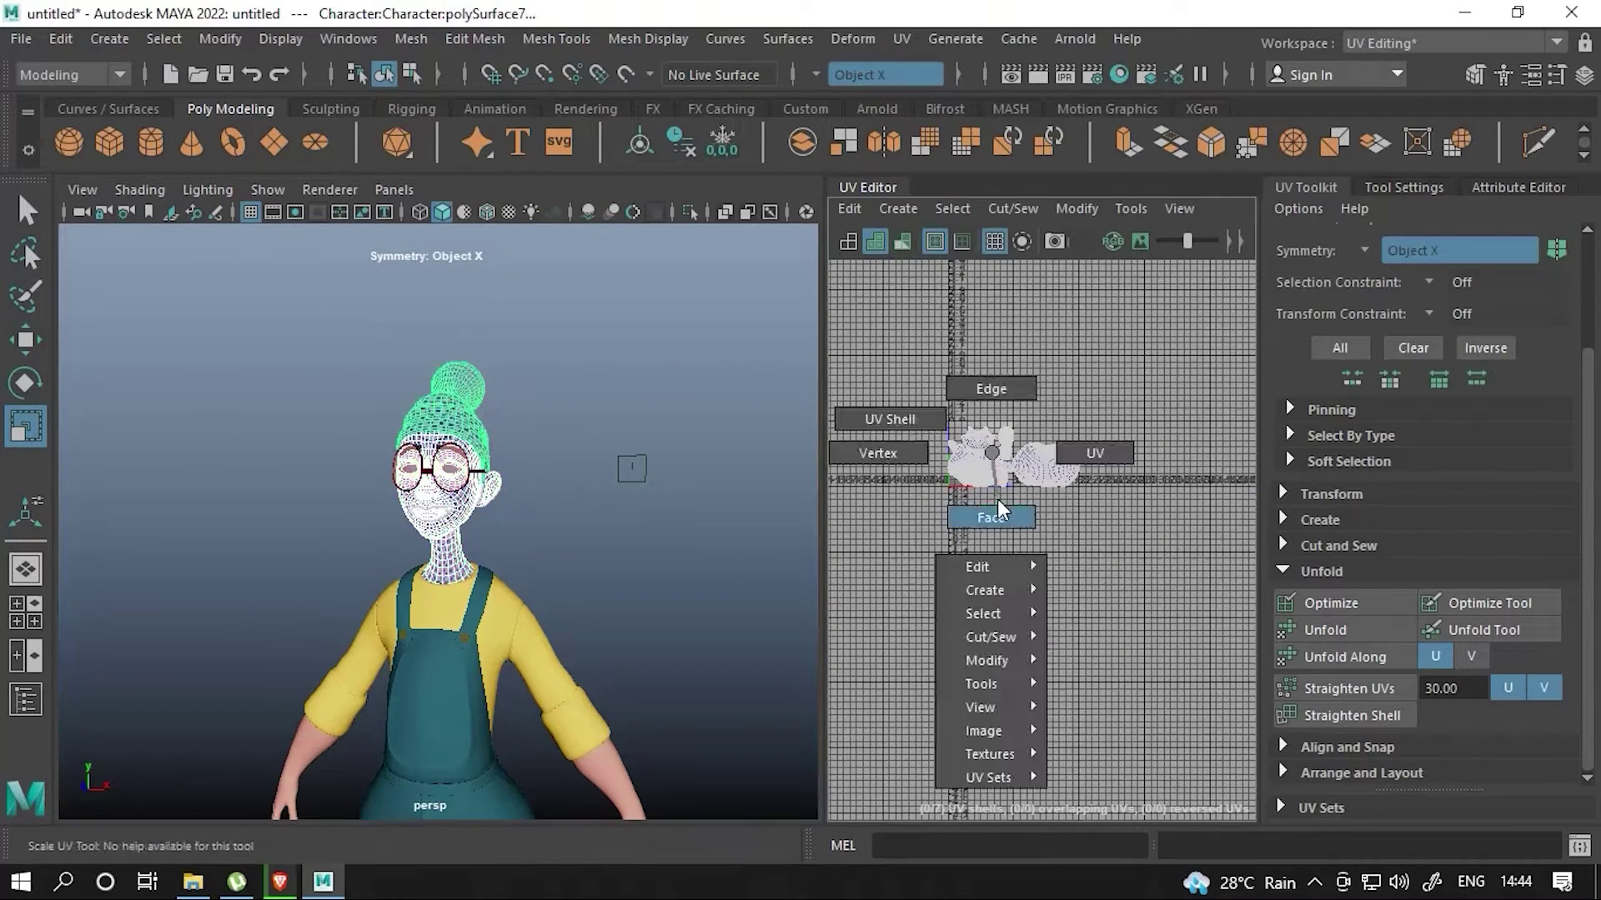
right_drag(984, 450, 997, 498)
- Widen the UV view and move the bun shell above the face shell
drag(825, 484, 417, 484)
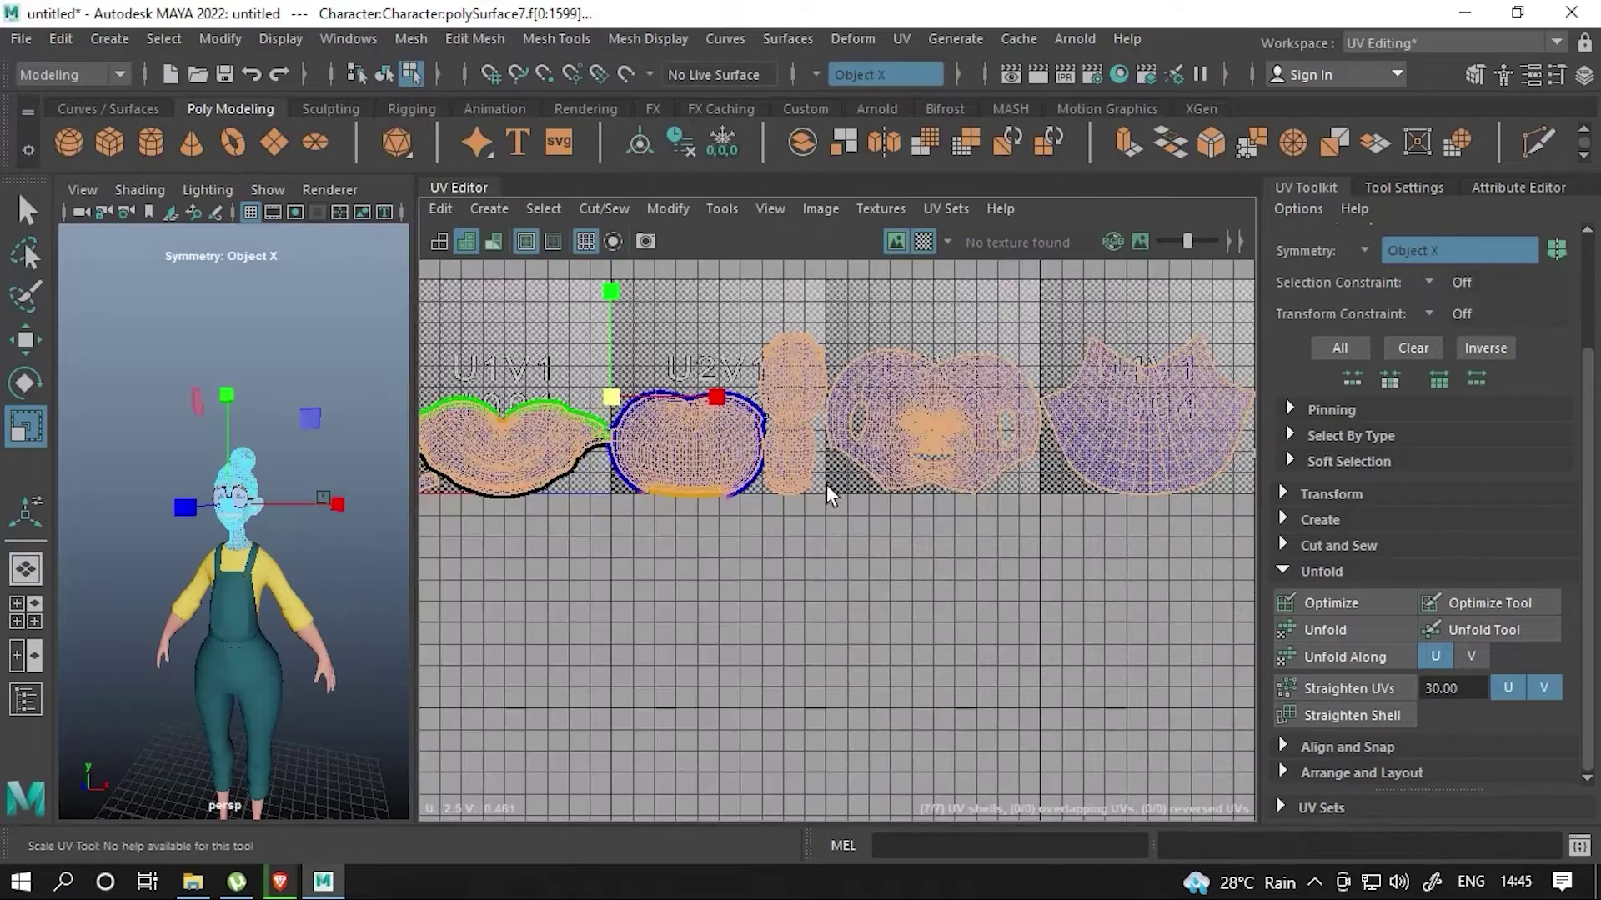
scroll(570, 500, up, 3)
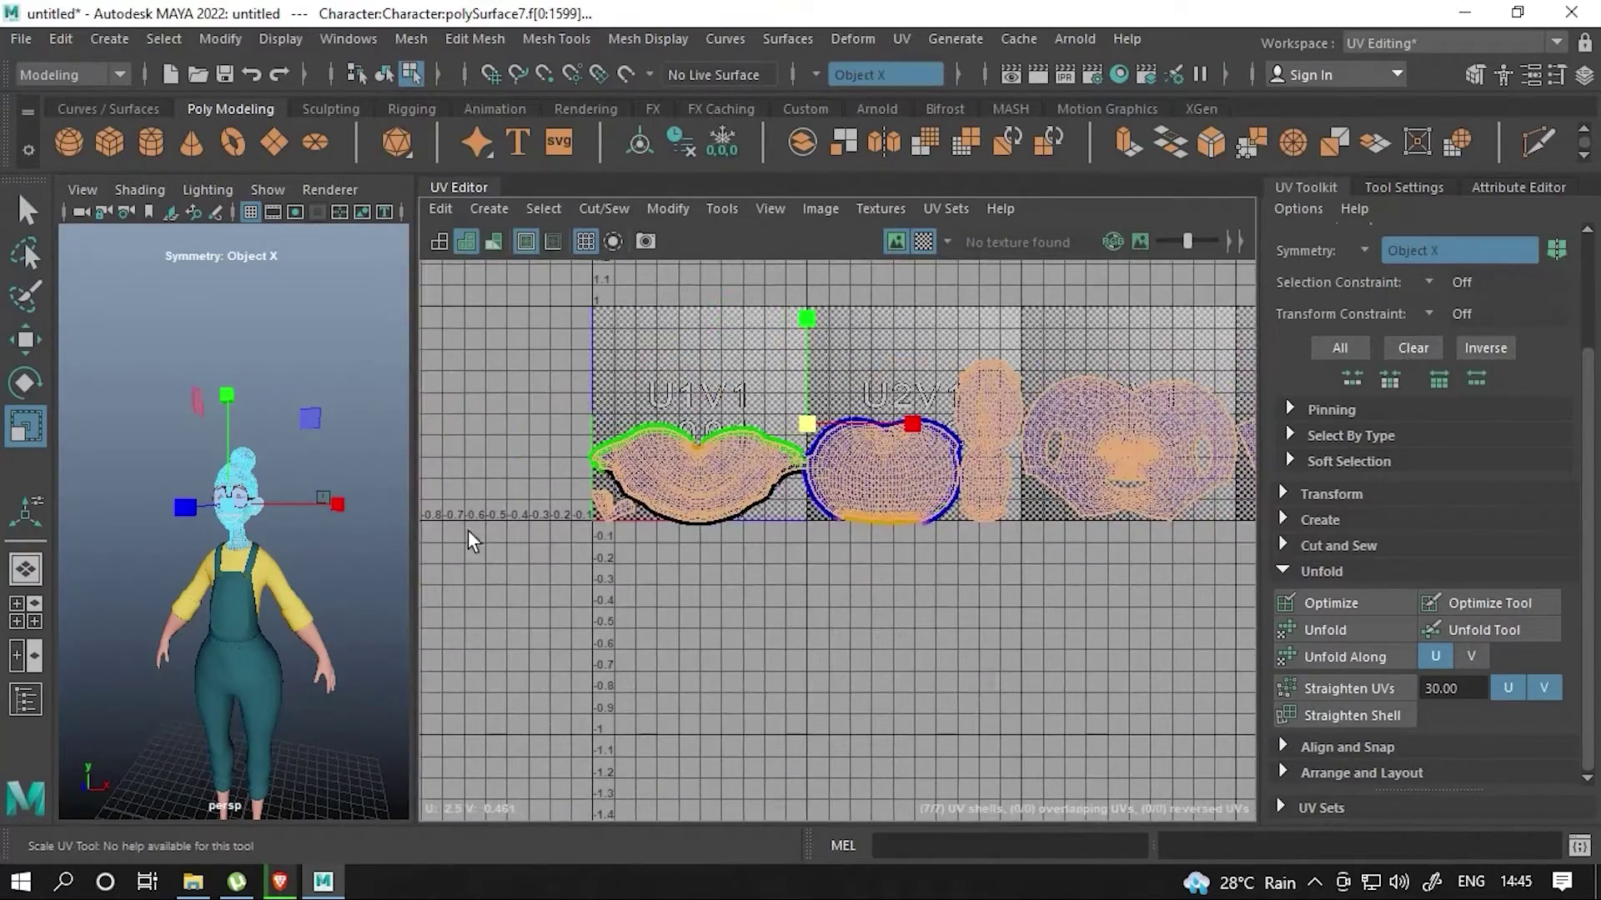
key(f)
right_drag(840, 477, 871, 421)
key(w)
drag(864, 482, 741, 375)
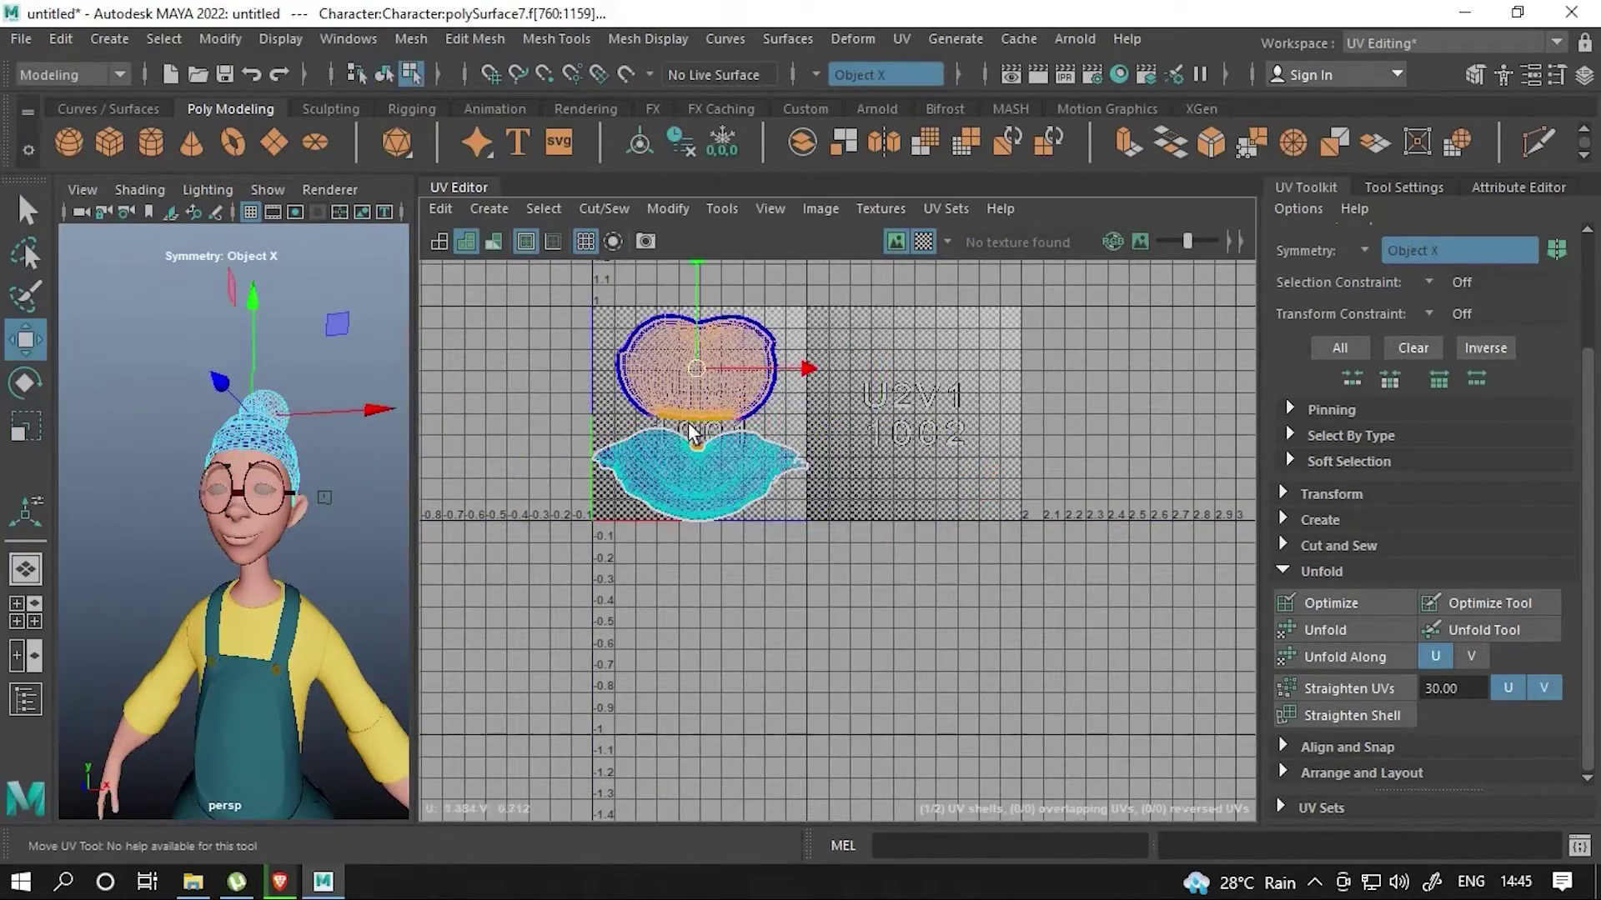
- Select all face-mesh faces and reposition its UV shells
click(250, 500)
key(ctrl+F11)
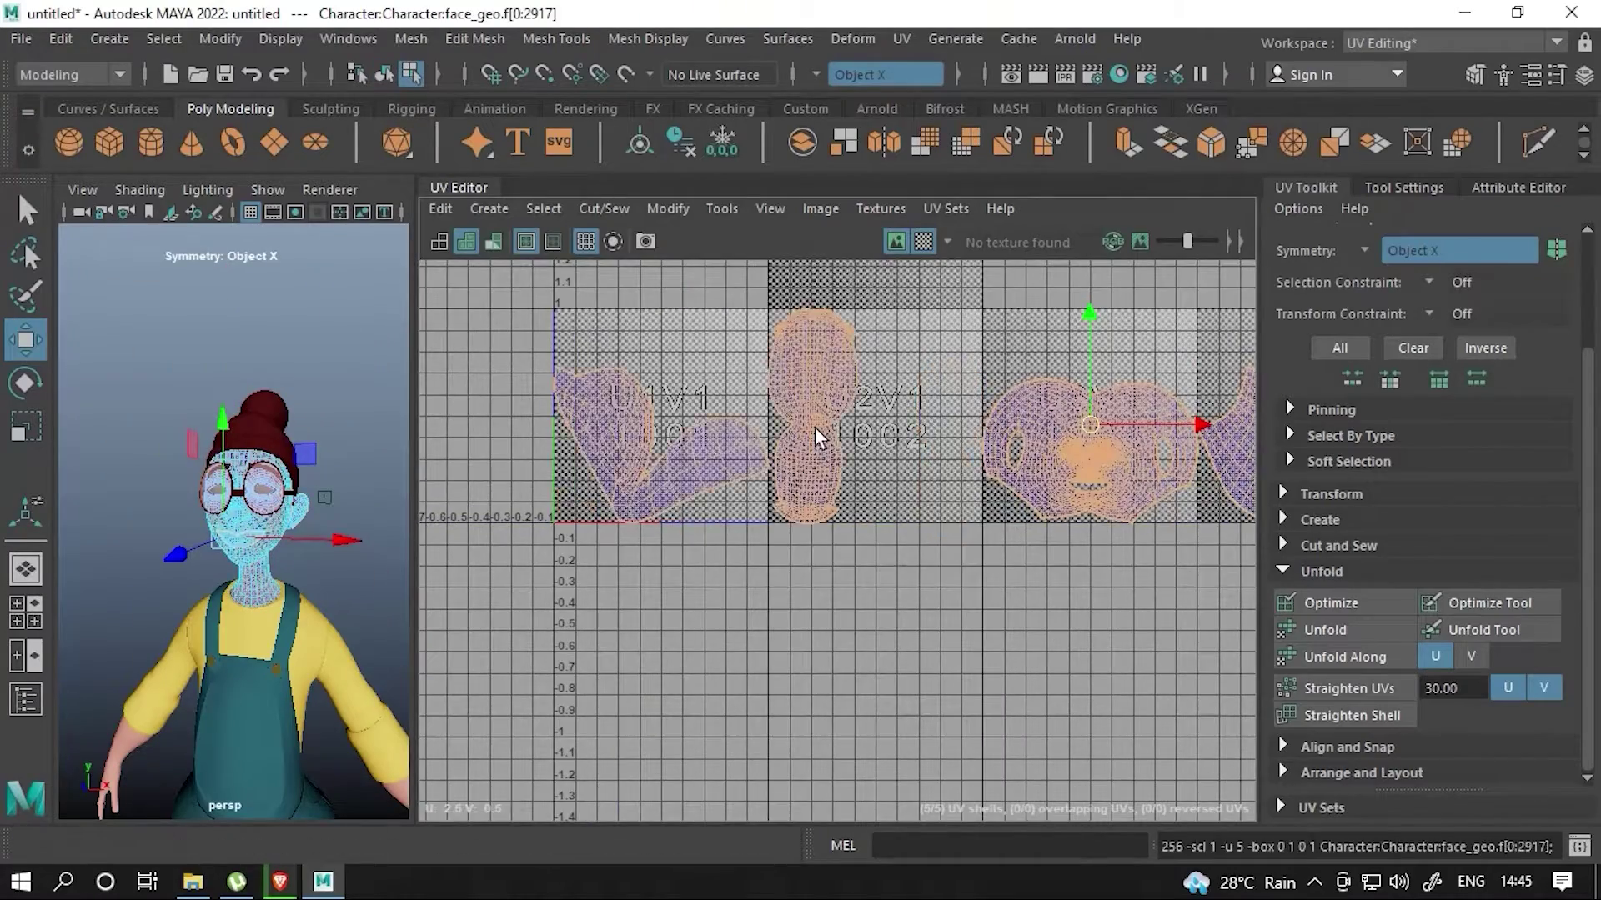
shift+right_drag(813, 426, 917, 500)
alt+middle_drag(1028, 580, 793, 582)
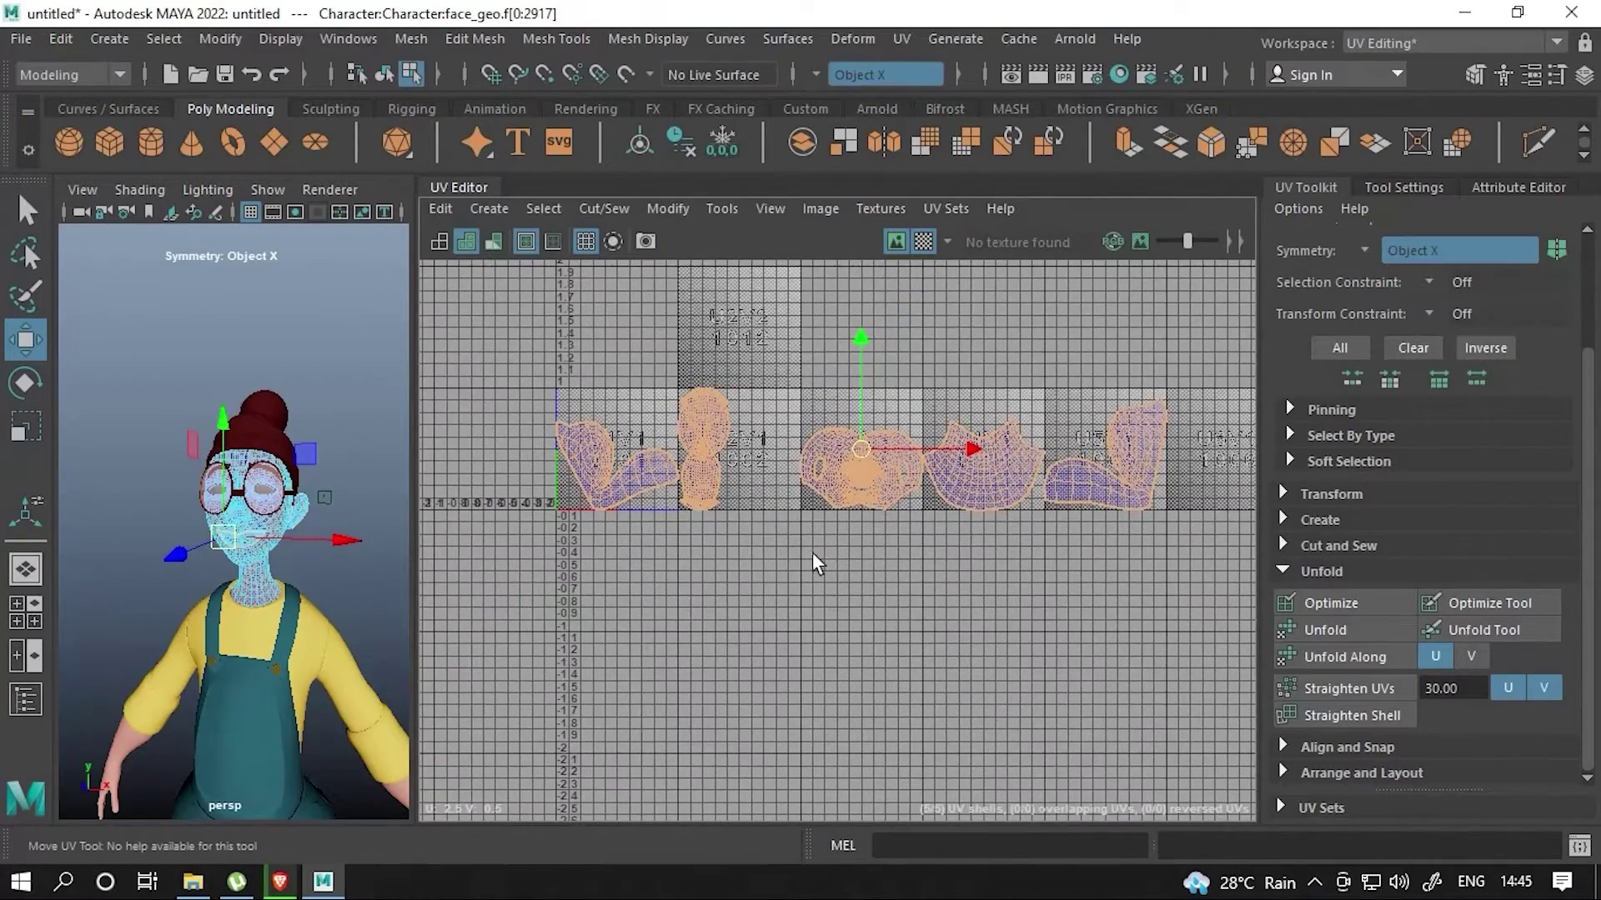
scroll(662, 518, up, 1)
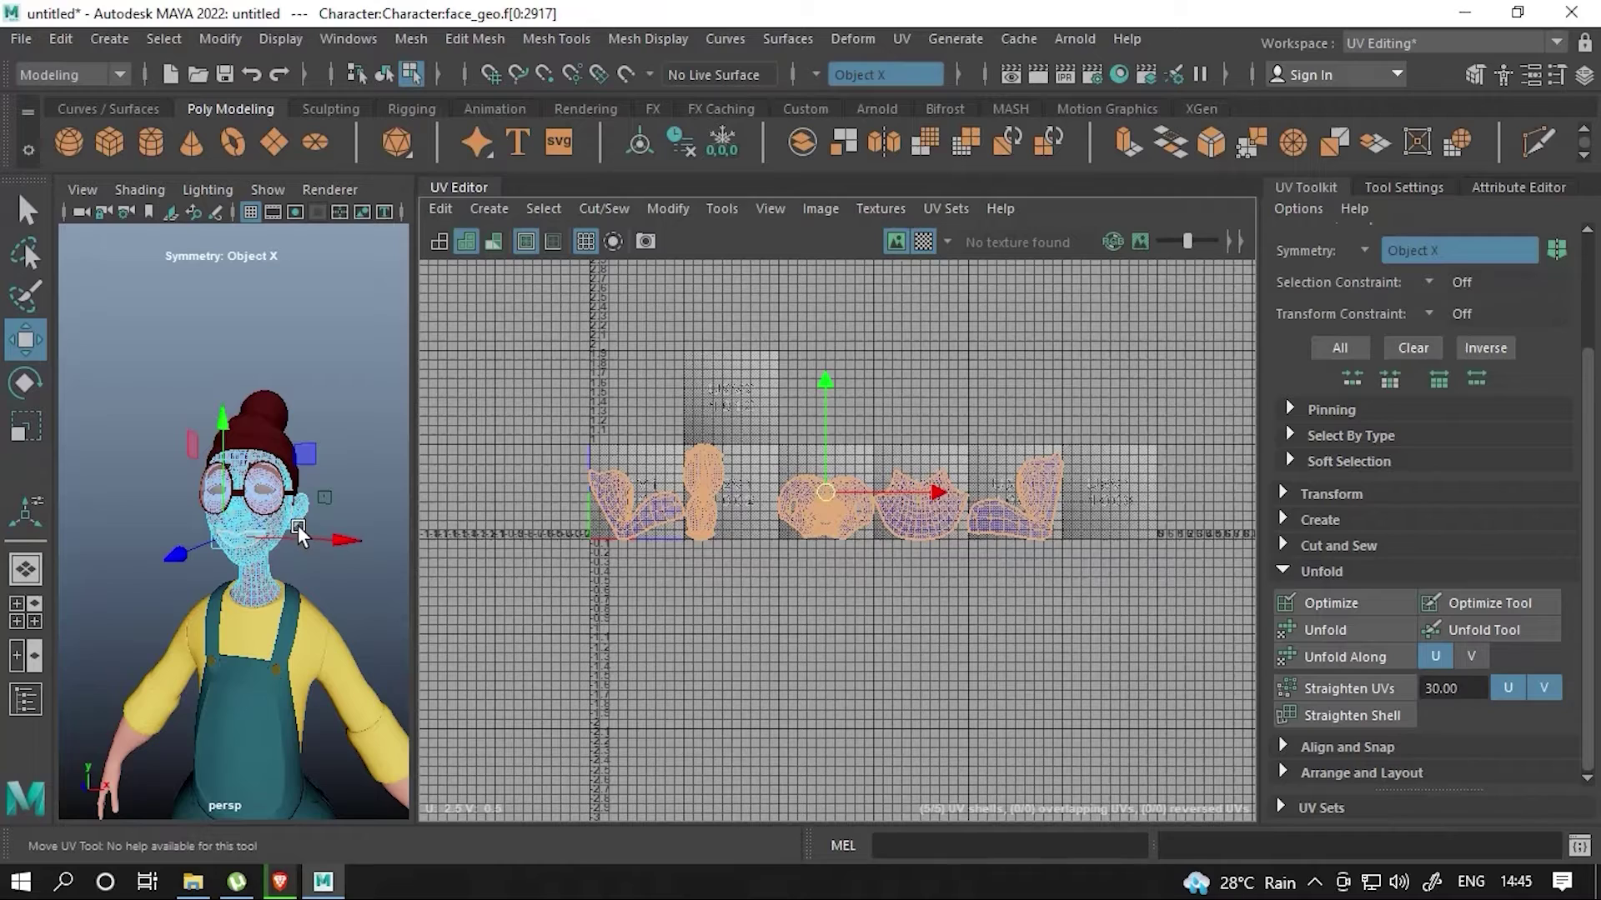
- Pack all shells into tile 0–1 with Layout Tiles U/V 1, reselecting head and bun faces
shift+right_drag(662, 517, 833, 475)
scroll(833, 475, down, 3)
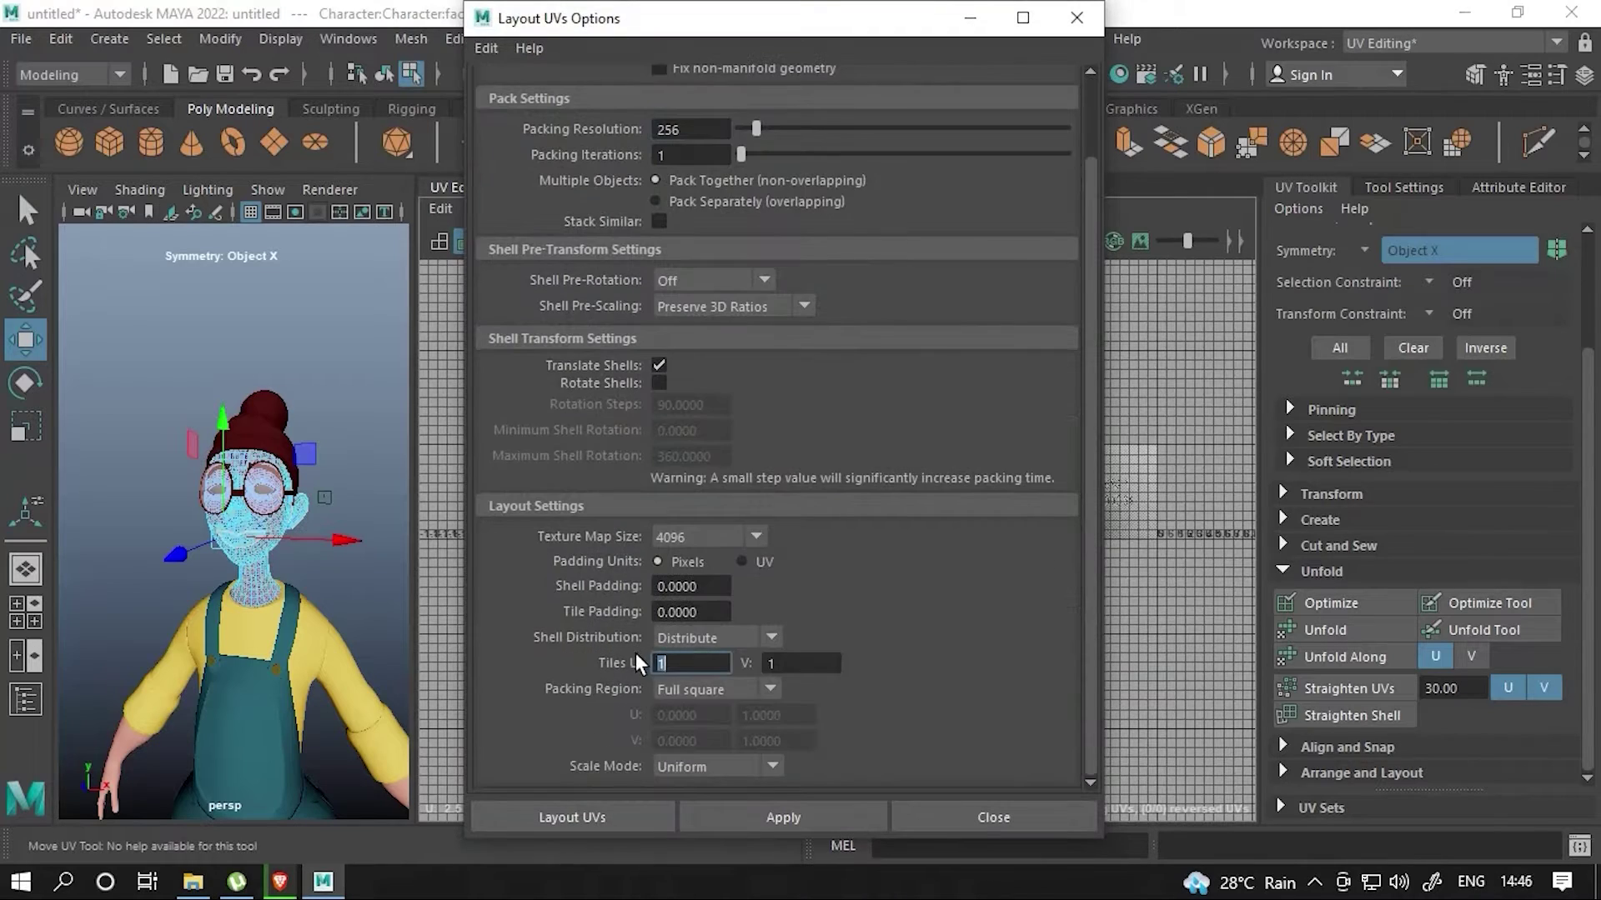
click(572, 817)
drag(347, 252, 196, 592)
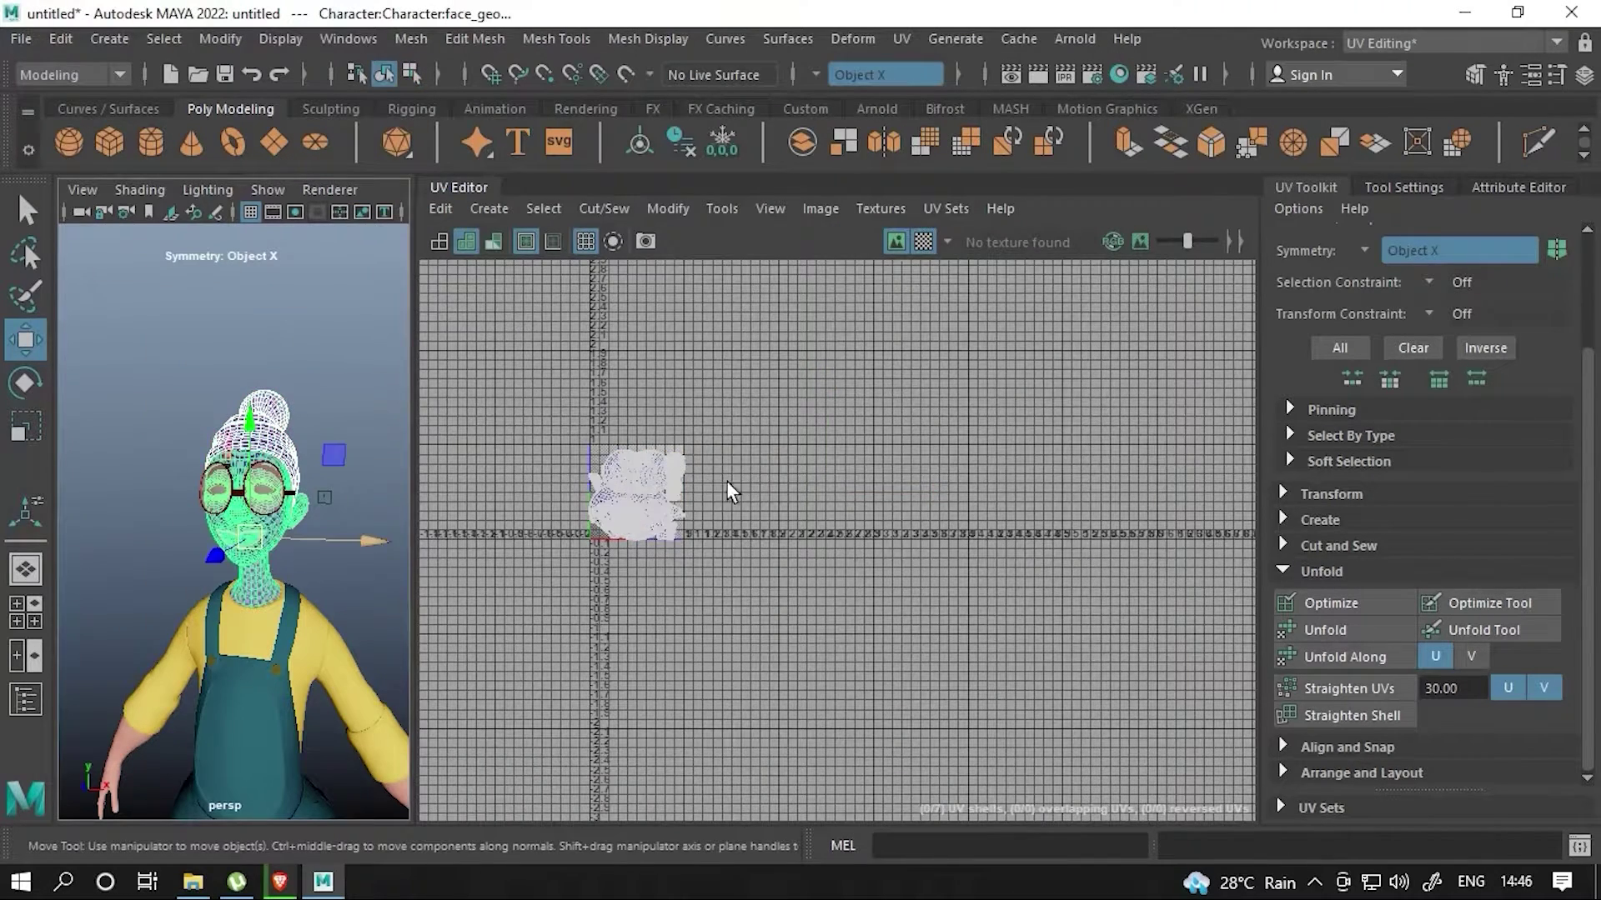
key(ctrl+F11)
- Isolate and frame the left eyebrow, then apply a normal-based UV projection to it
key(f)
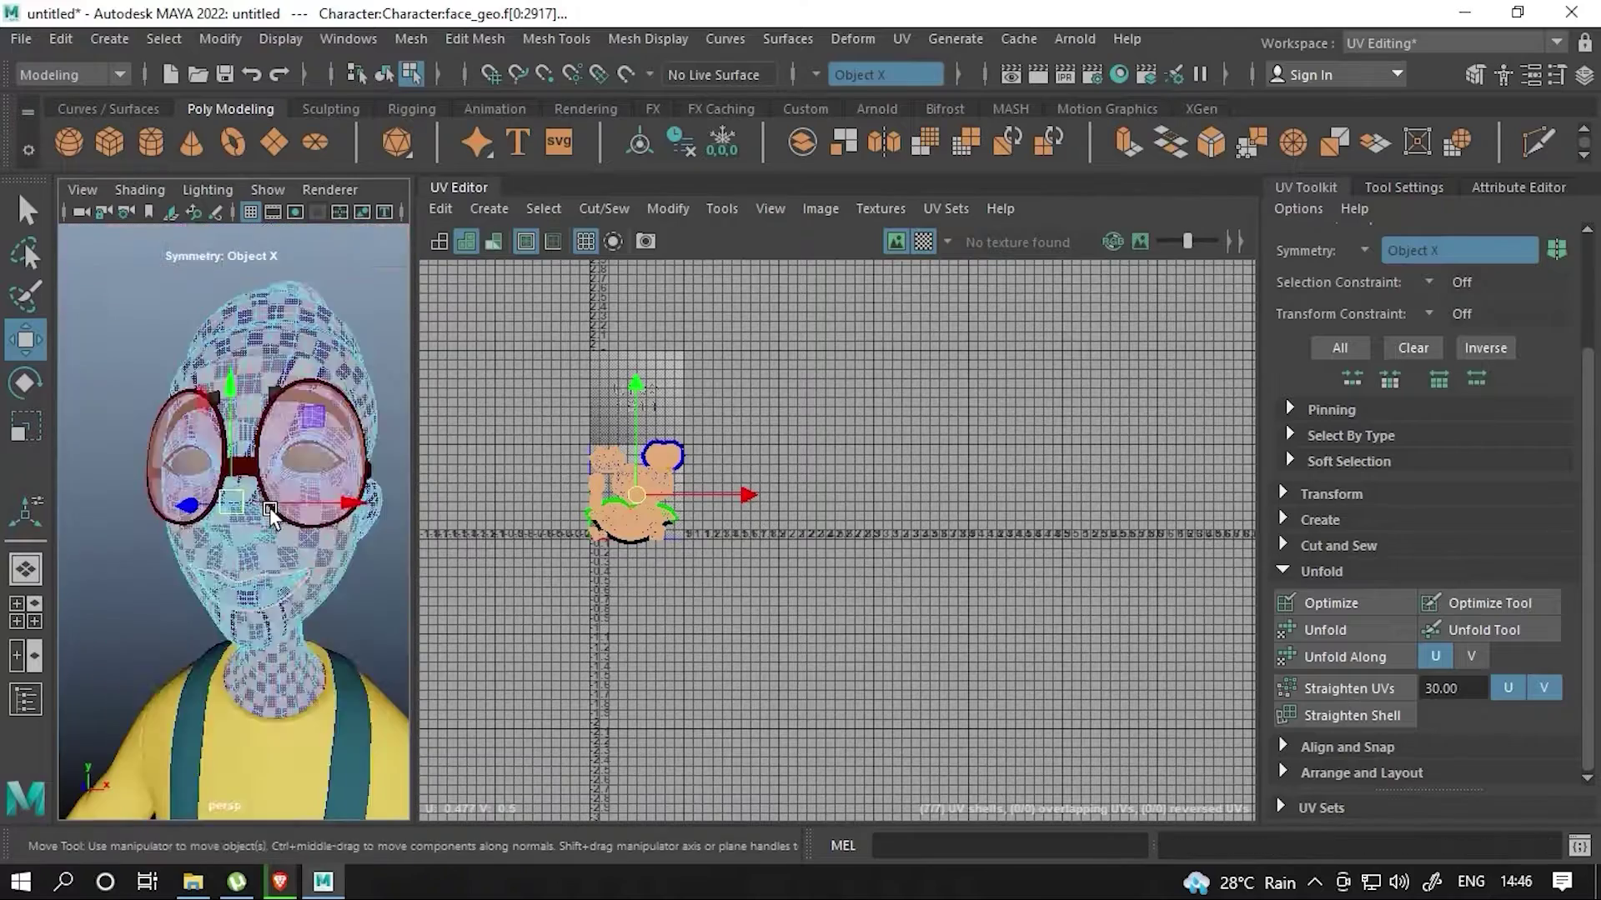
scroll(359, 361, up, 3)
click(218, 433)
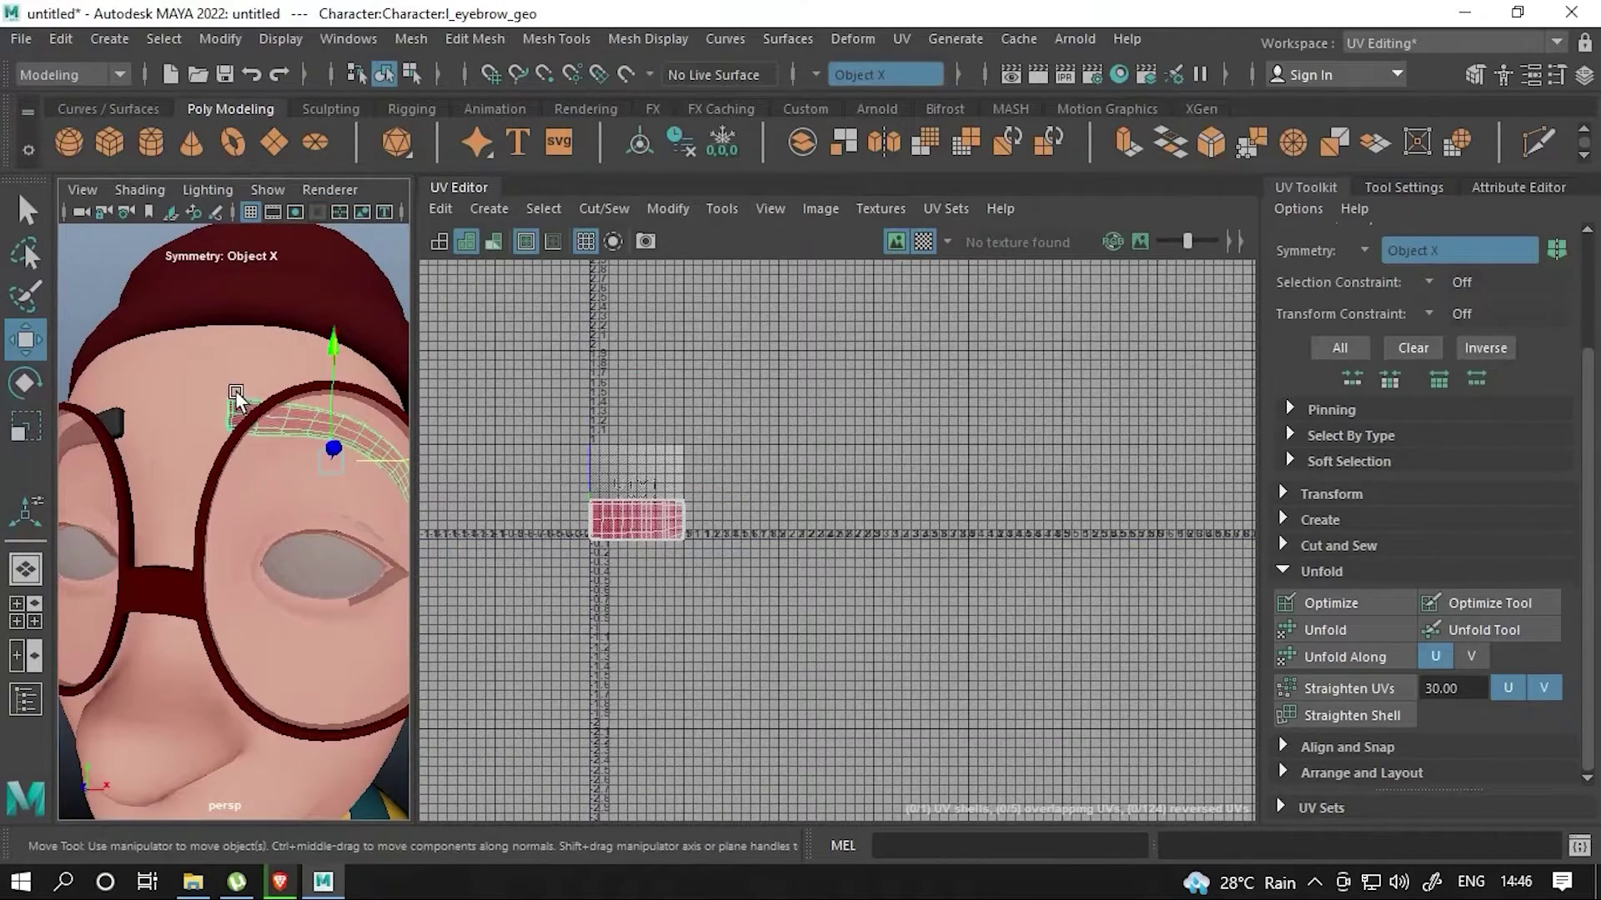
drag(751, 303, 753, 303)
key(ctrl+1)
key(f)
alt+drag(554, 375, 587, 403)
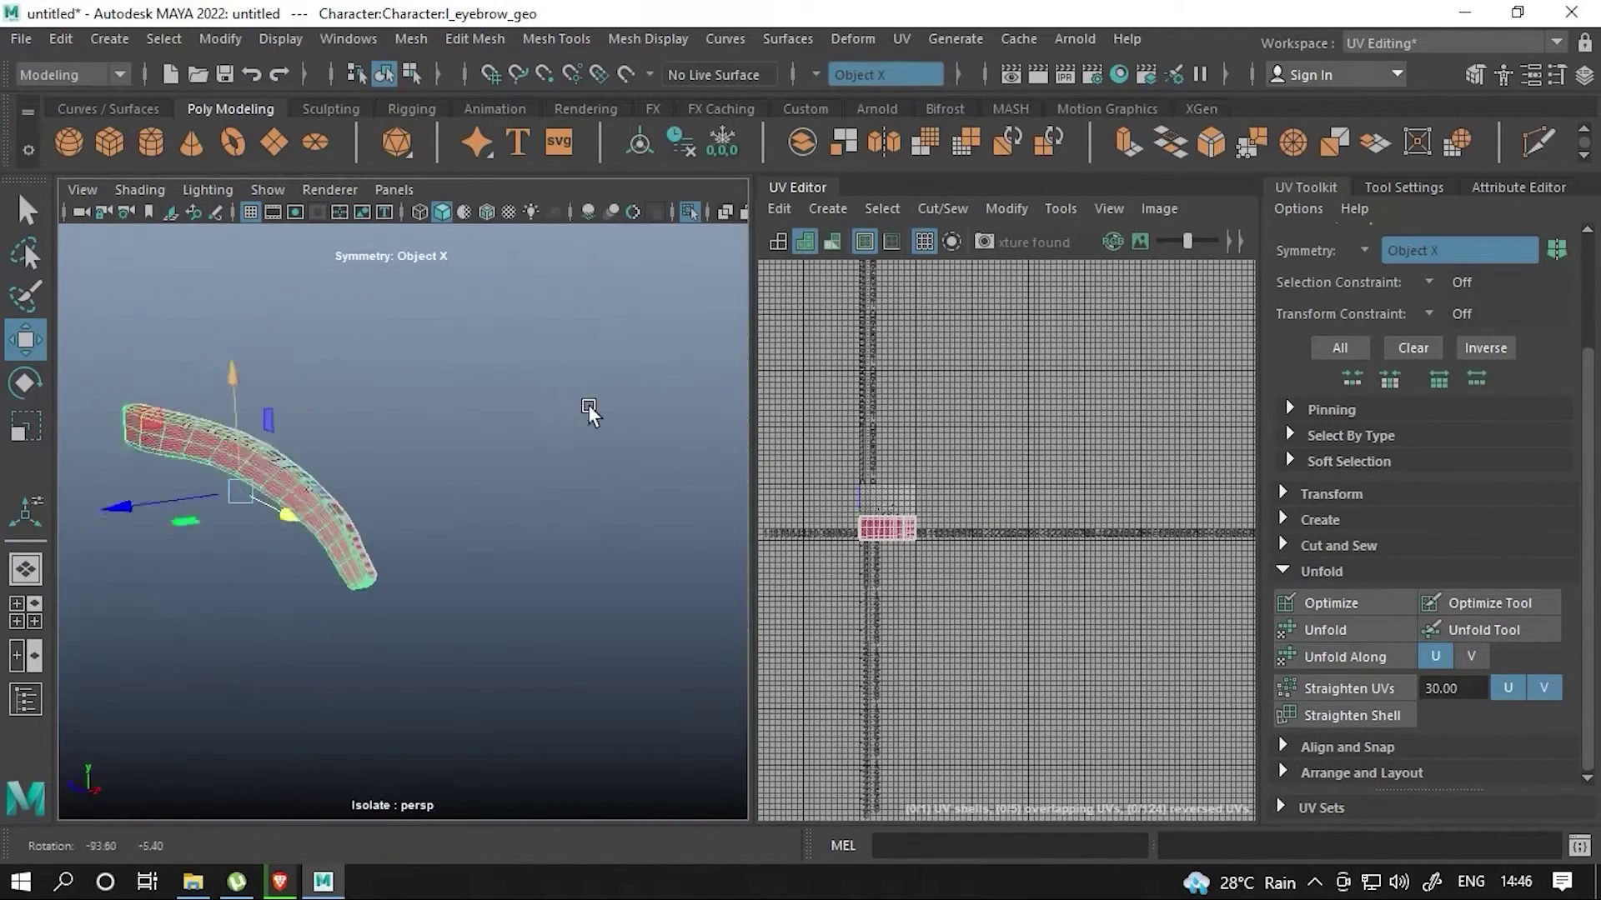
click(843, 210)
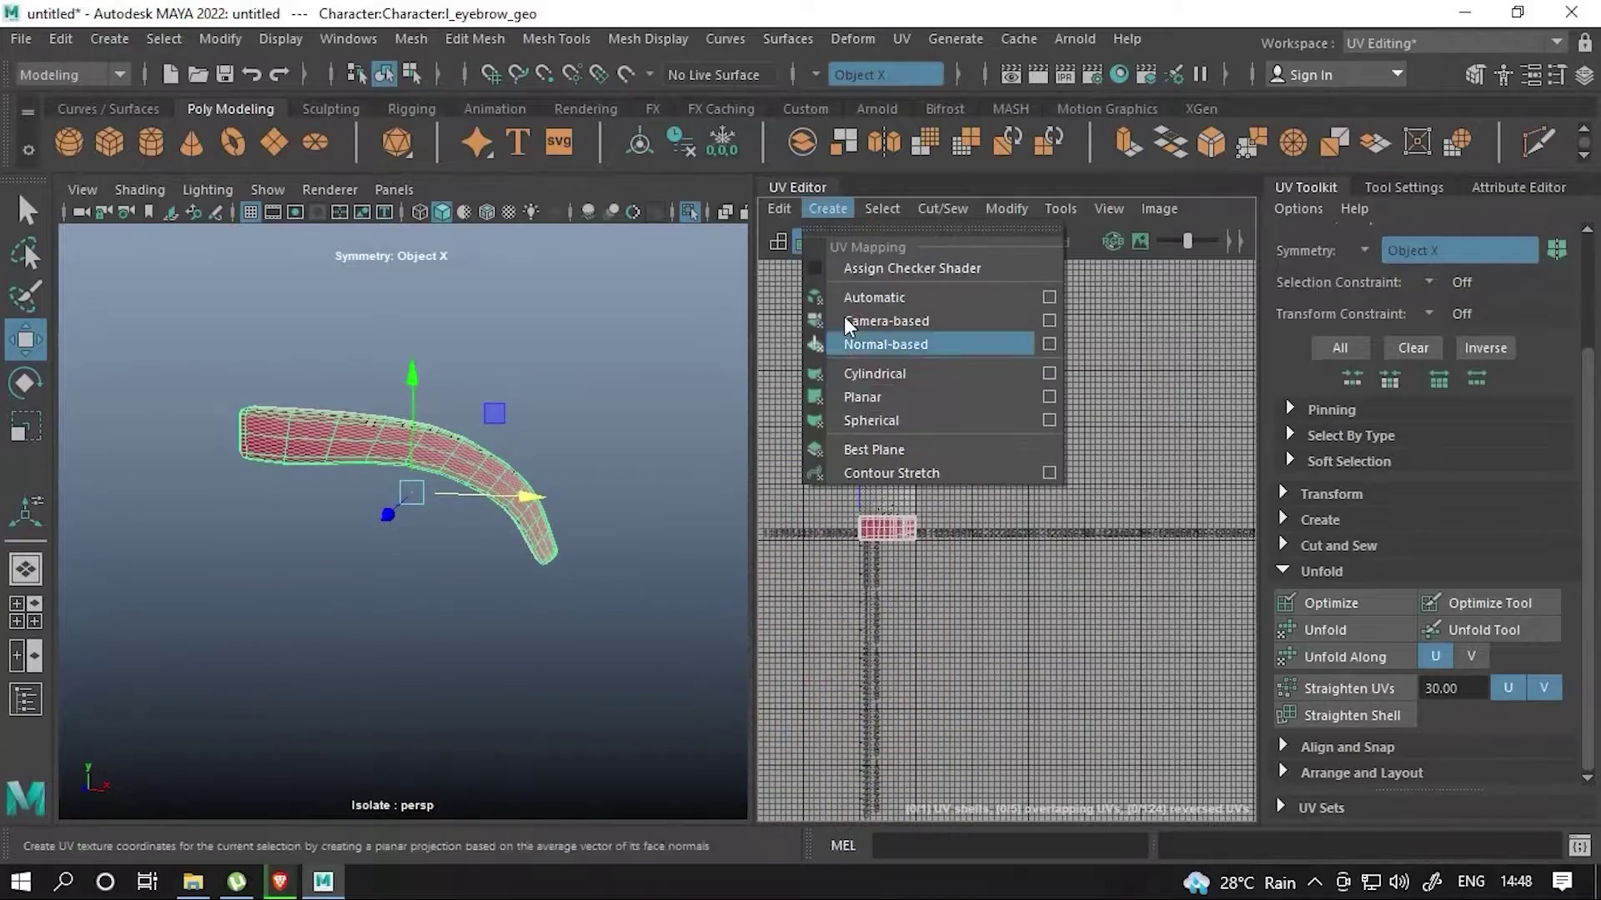
click(845, 320)
key(q)
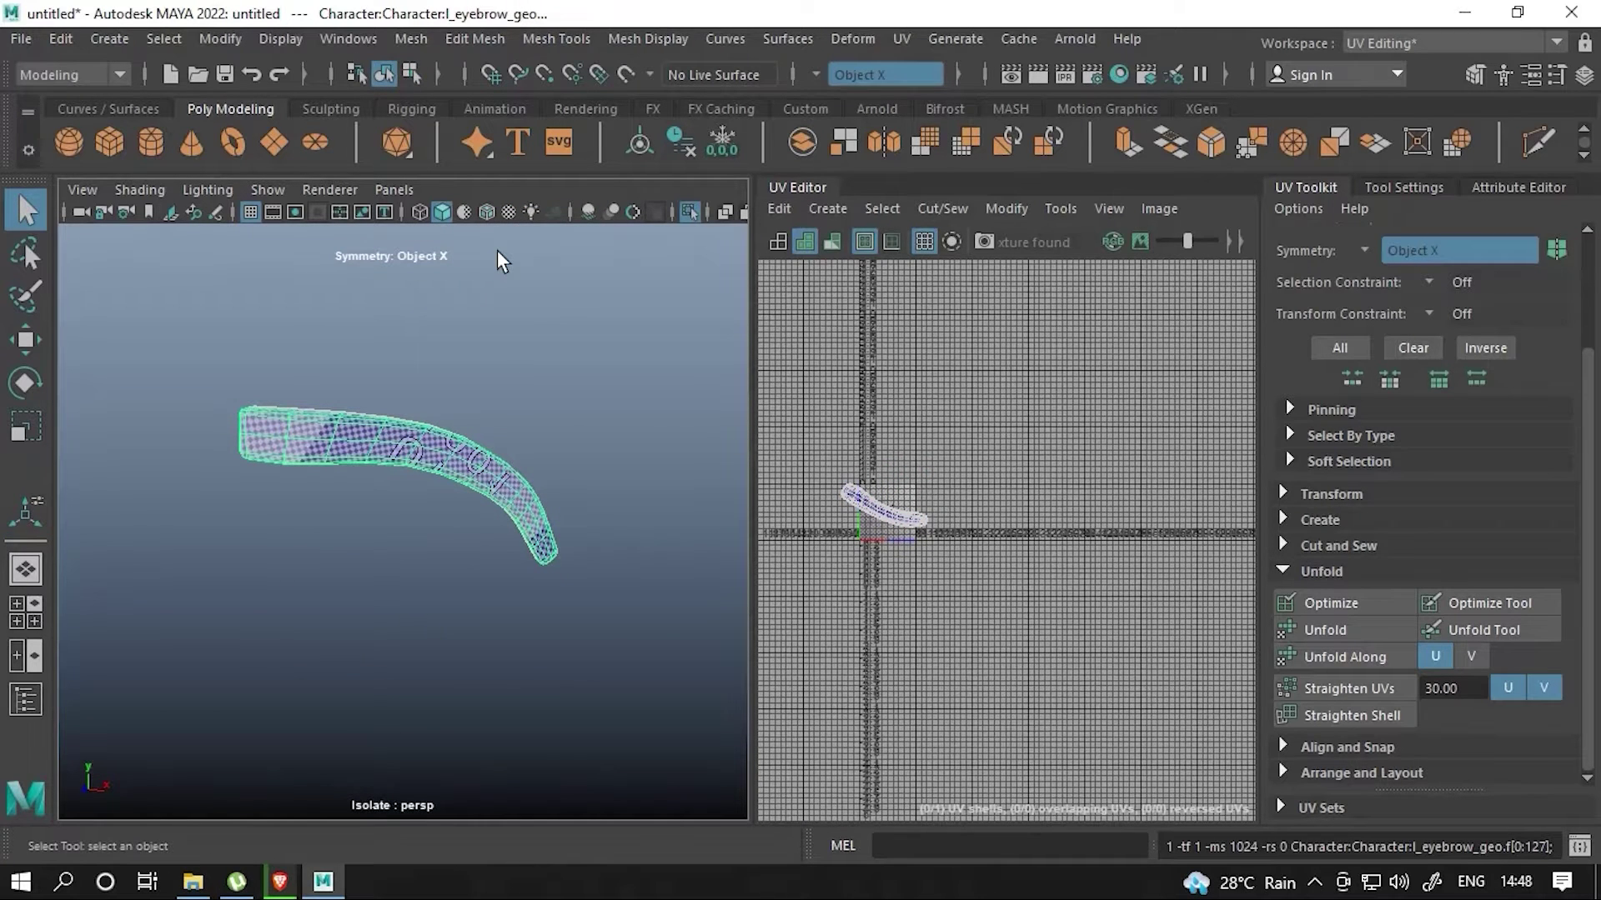
- Group the other eyebrow with Ctrl+G, adjust its X scale and freeze transformations
click(423, 342)
click(688, 212)
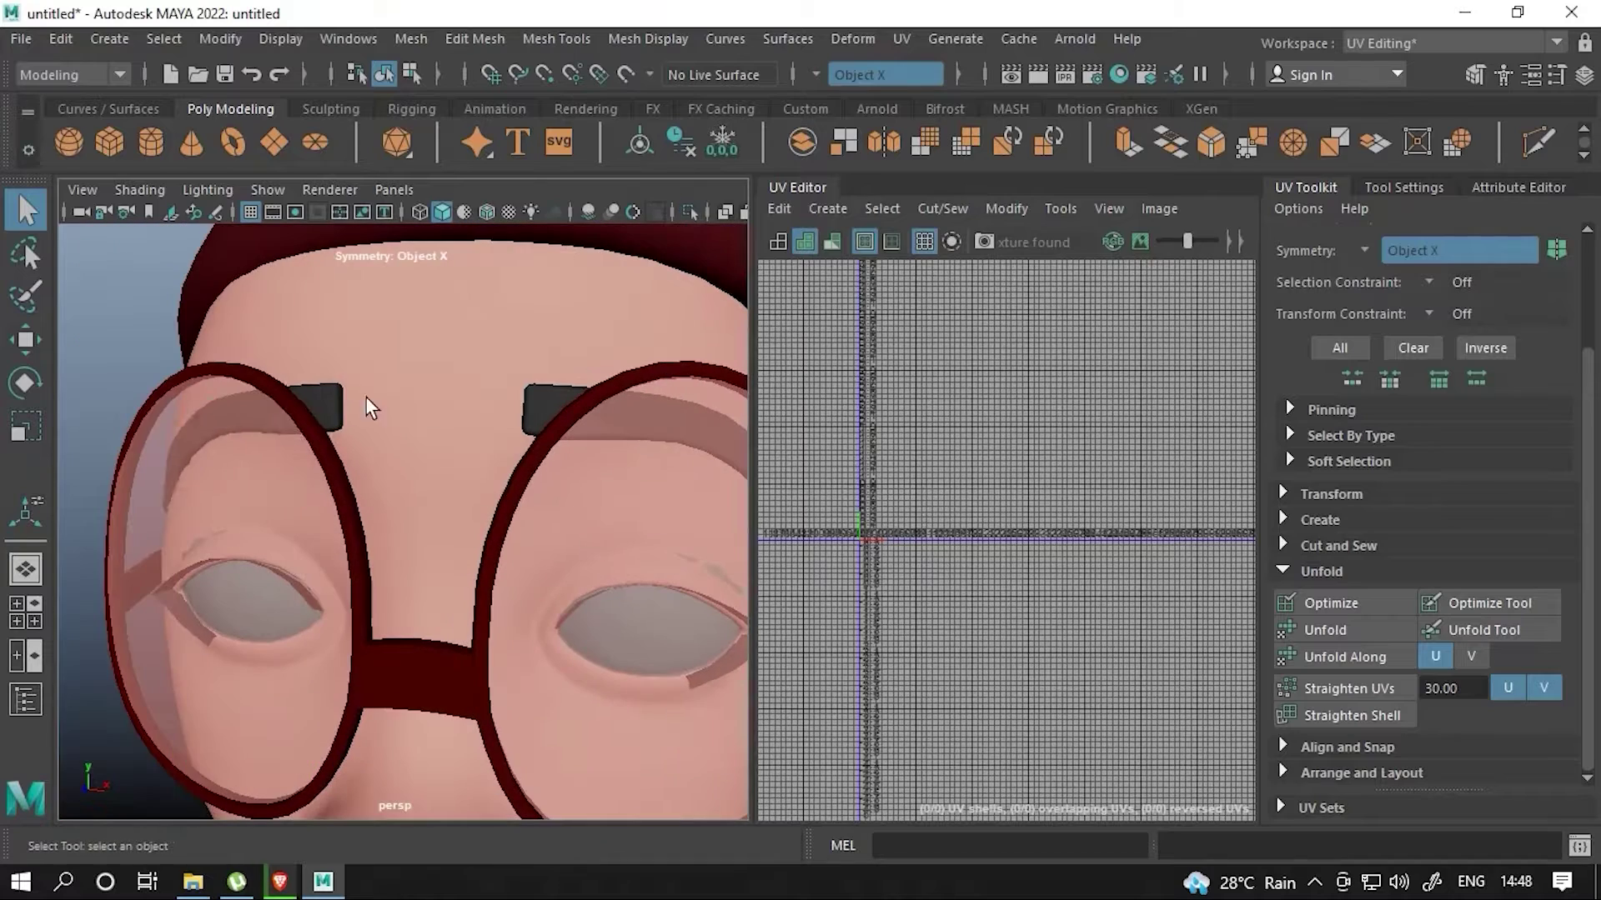
click(347, 407)
click(542, 407)
key(ctrl+g)
key(ctrl+a)
click(532, 427)
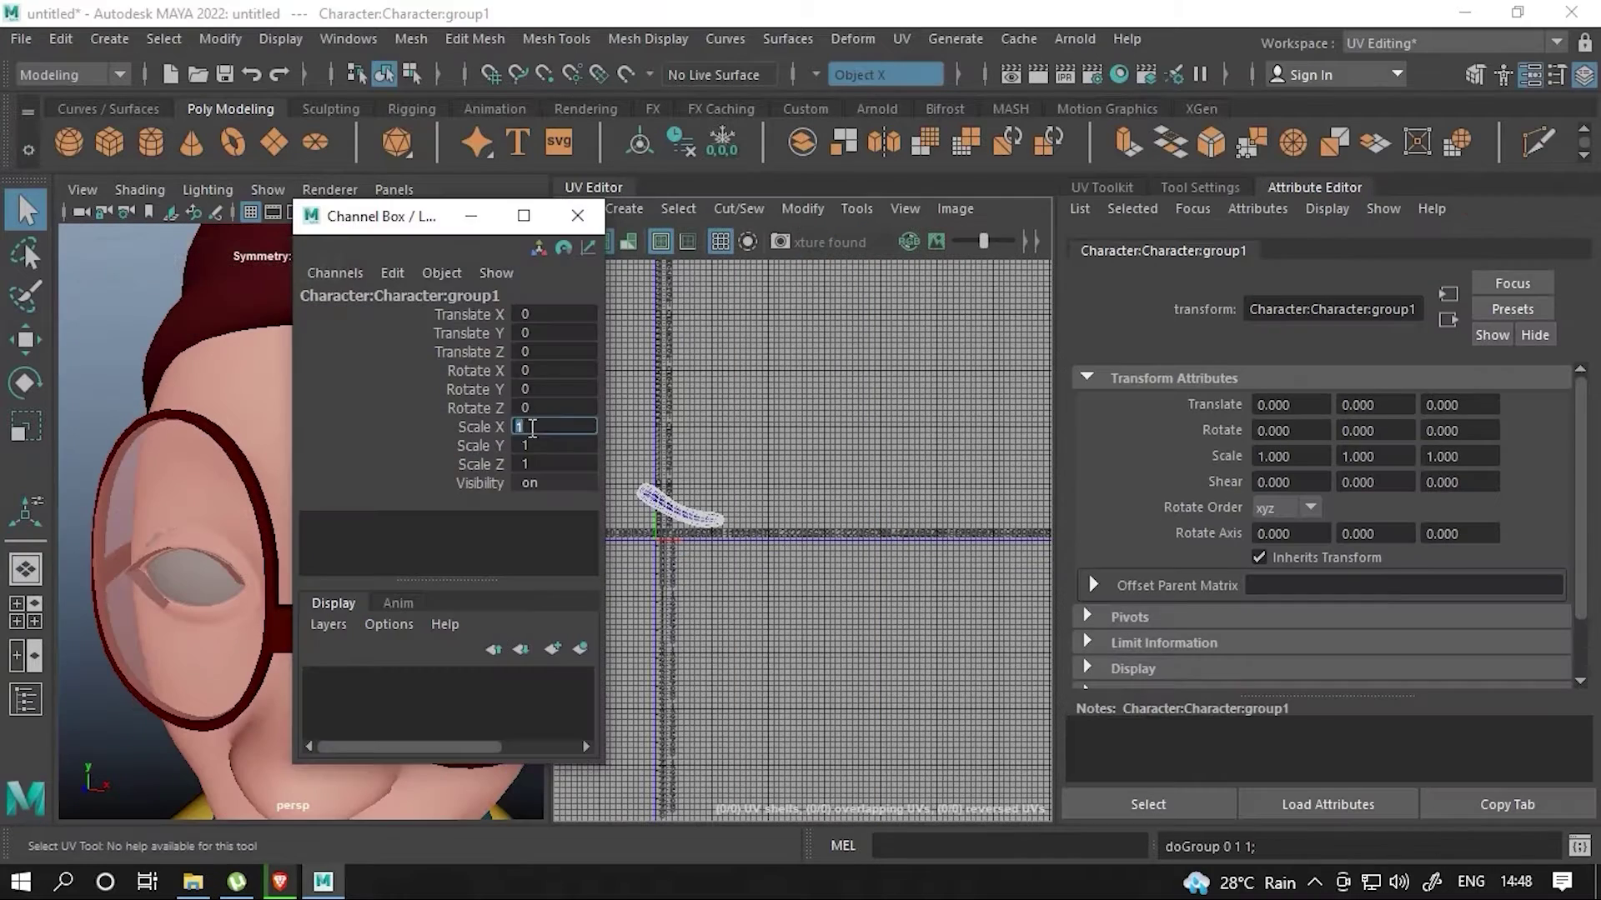
click(577, 215)
key(ctrl+a)
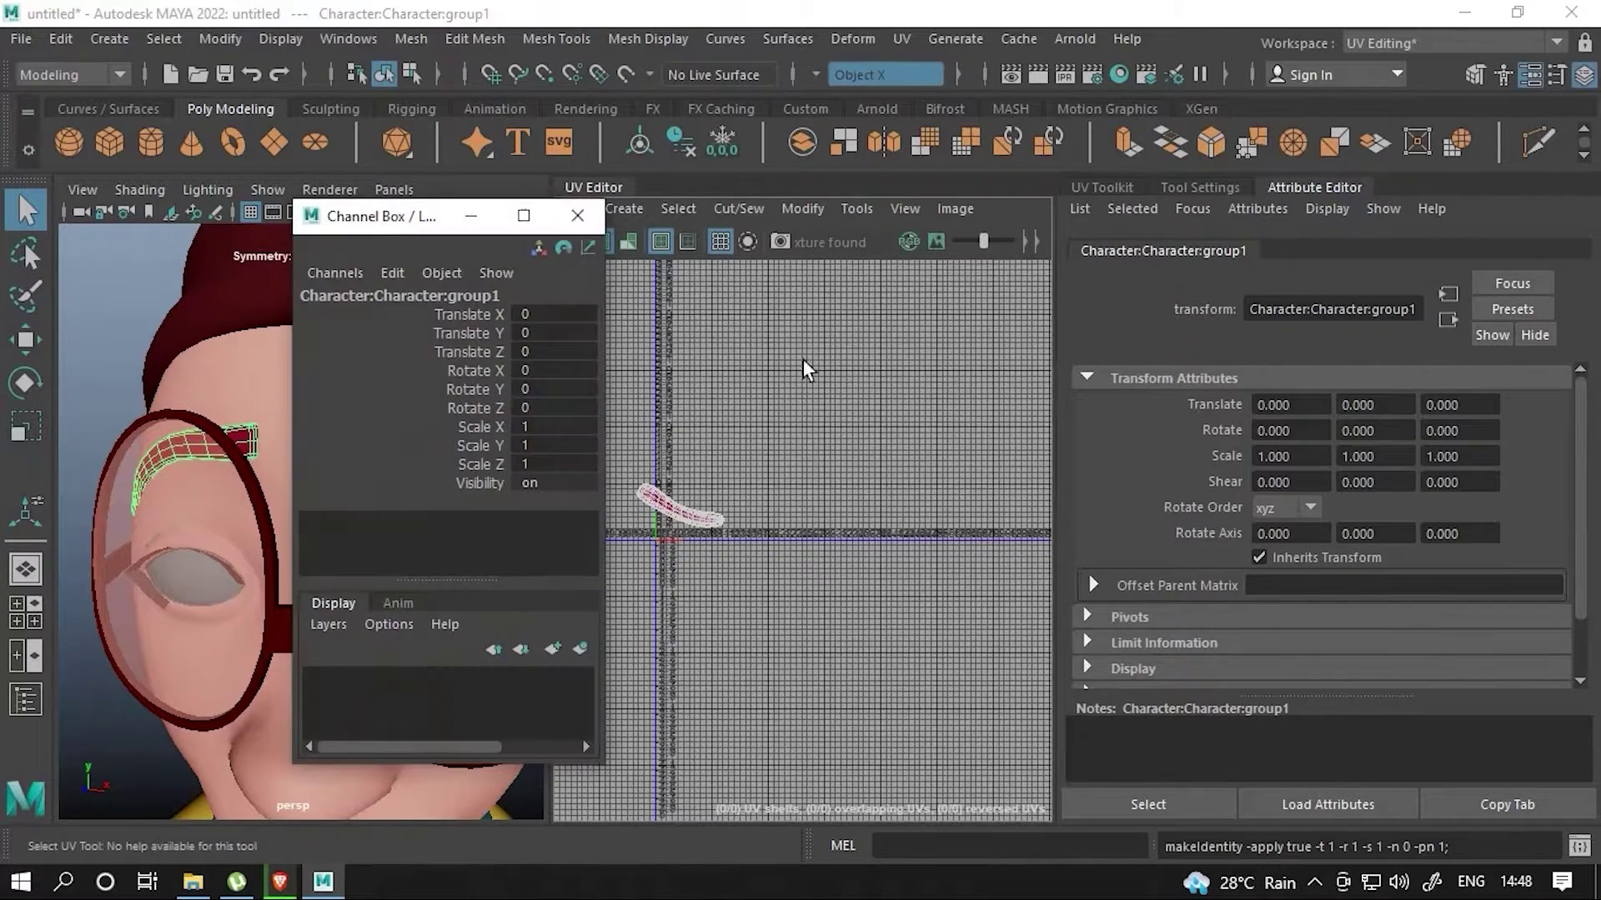
key(ctrl+a)
- Rename the second eyebrow mesh to r_eyebrow_geo in the Outliner
click(26, 700)
double_click(1250, 662)
click(1157, 663)
double_click(1276, 686)
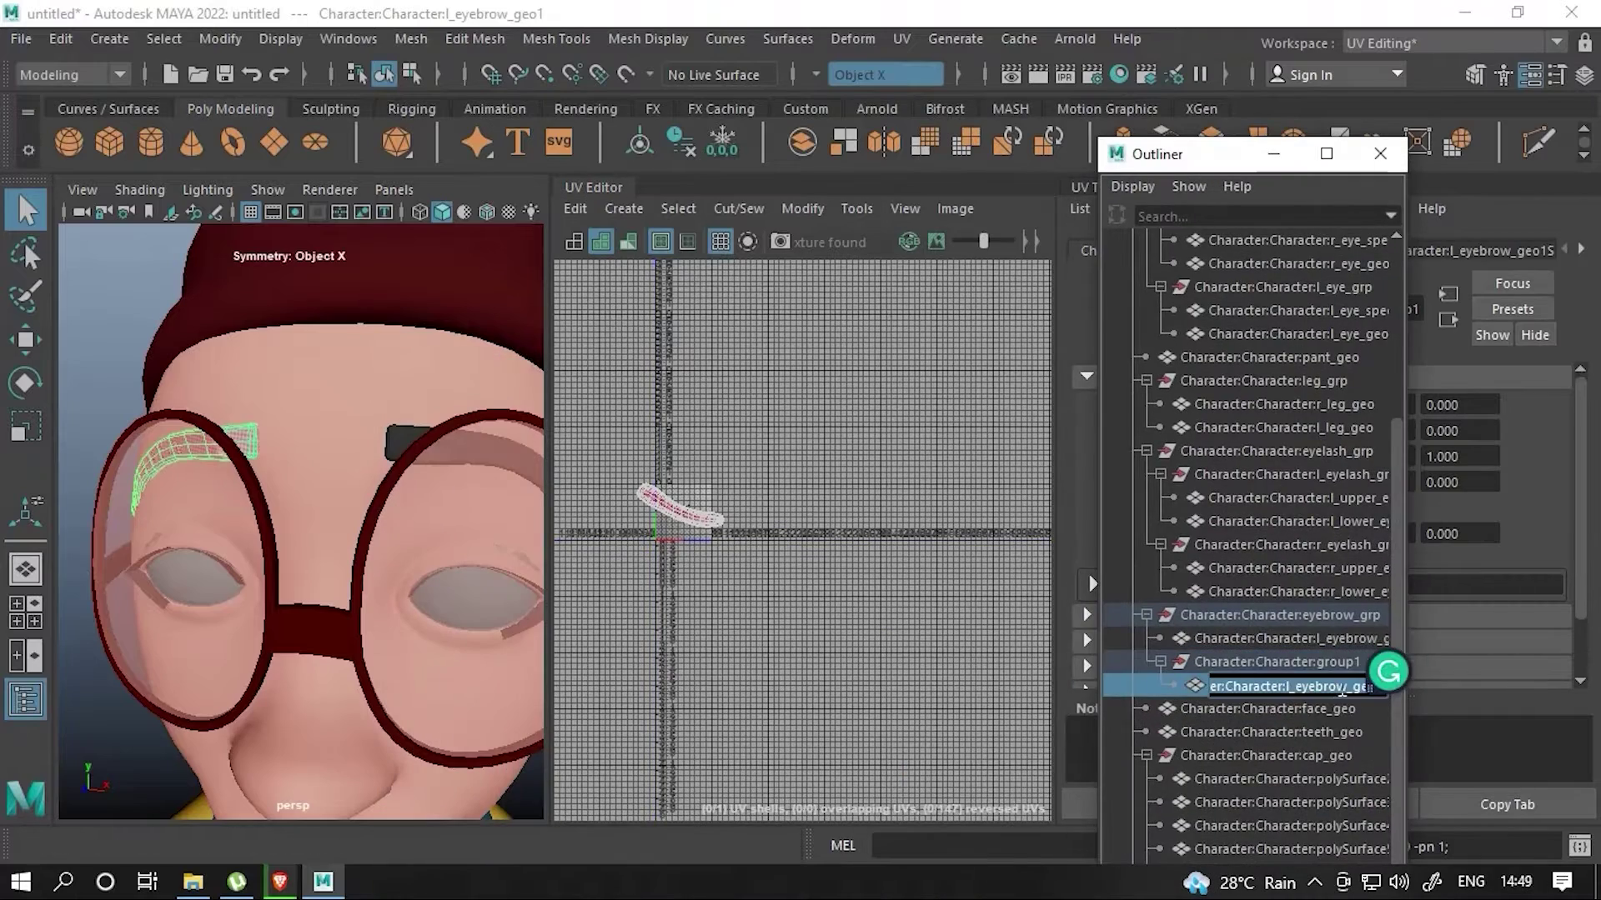
key(BackSpace)
text(r)
key(Return)
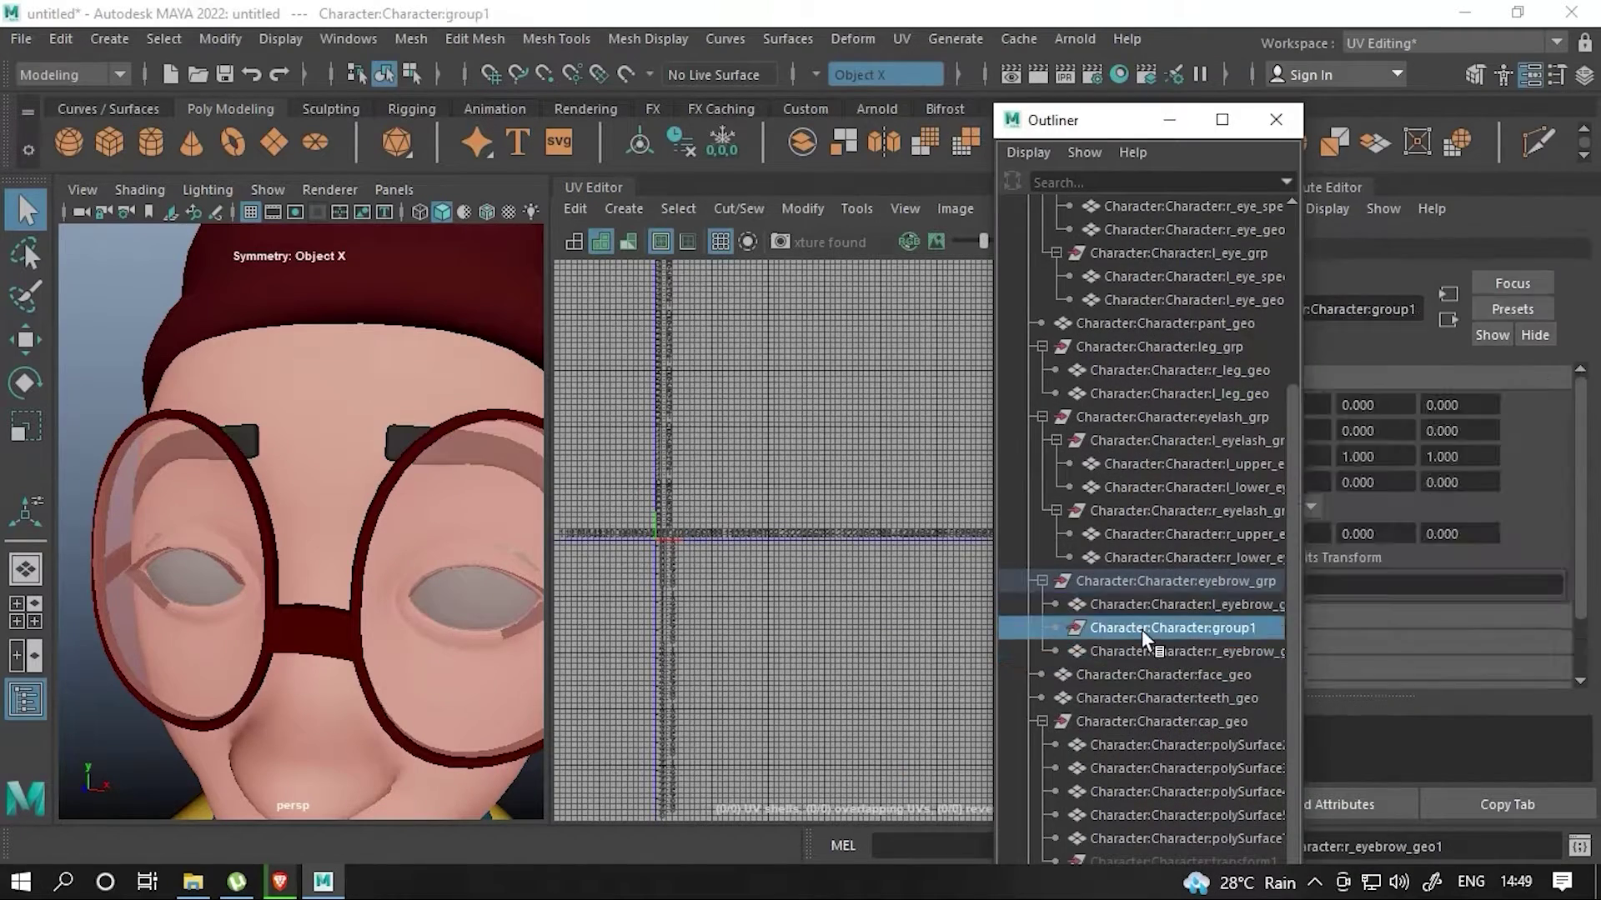
click(309, 387)
alt+drag(308, 386, 467, 367)
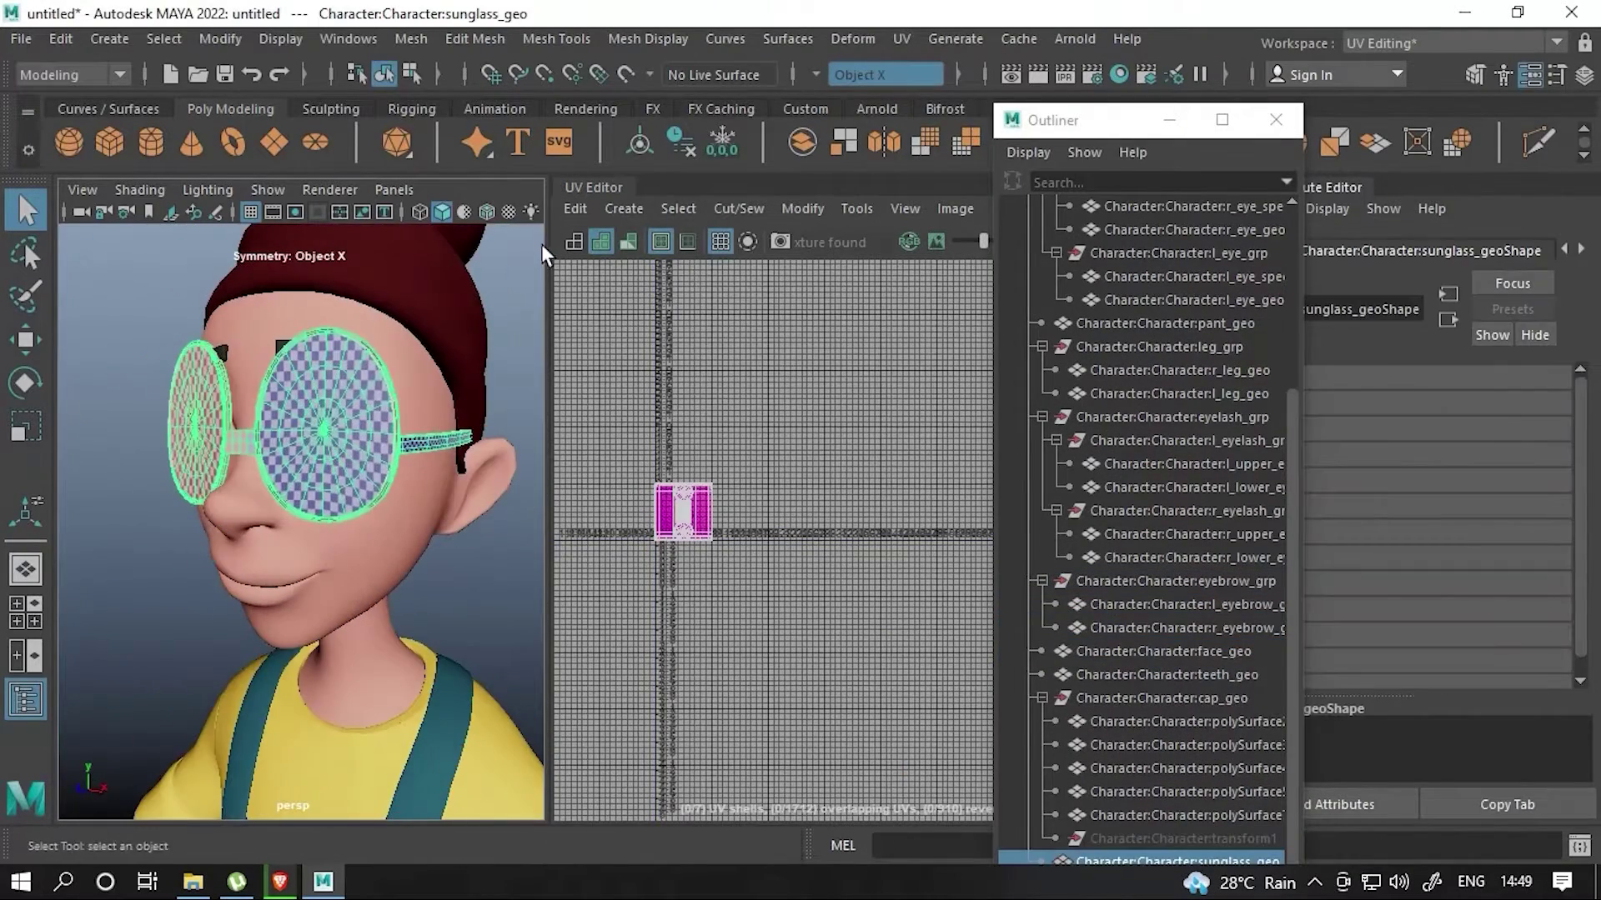
- Isolate the glasses and select their lenses, including polySurface13
drag(546, 244, 707, 225)
click(689, 212)
click(500, 421)
alt+drag(507, 422, 340, 453)
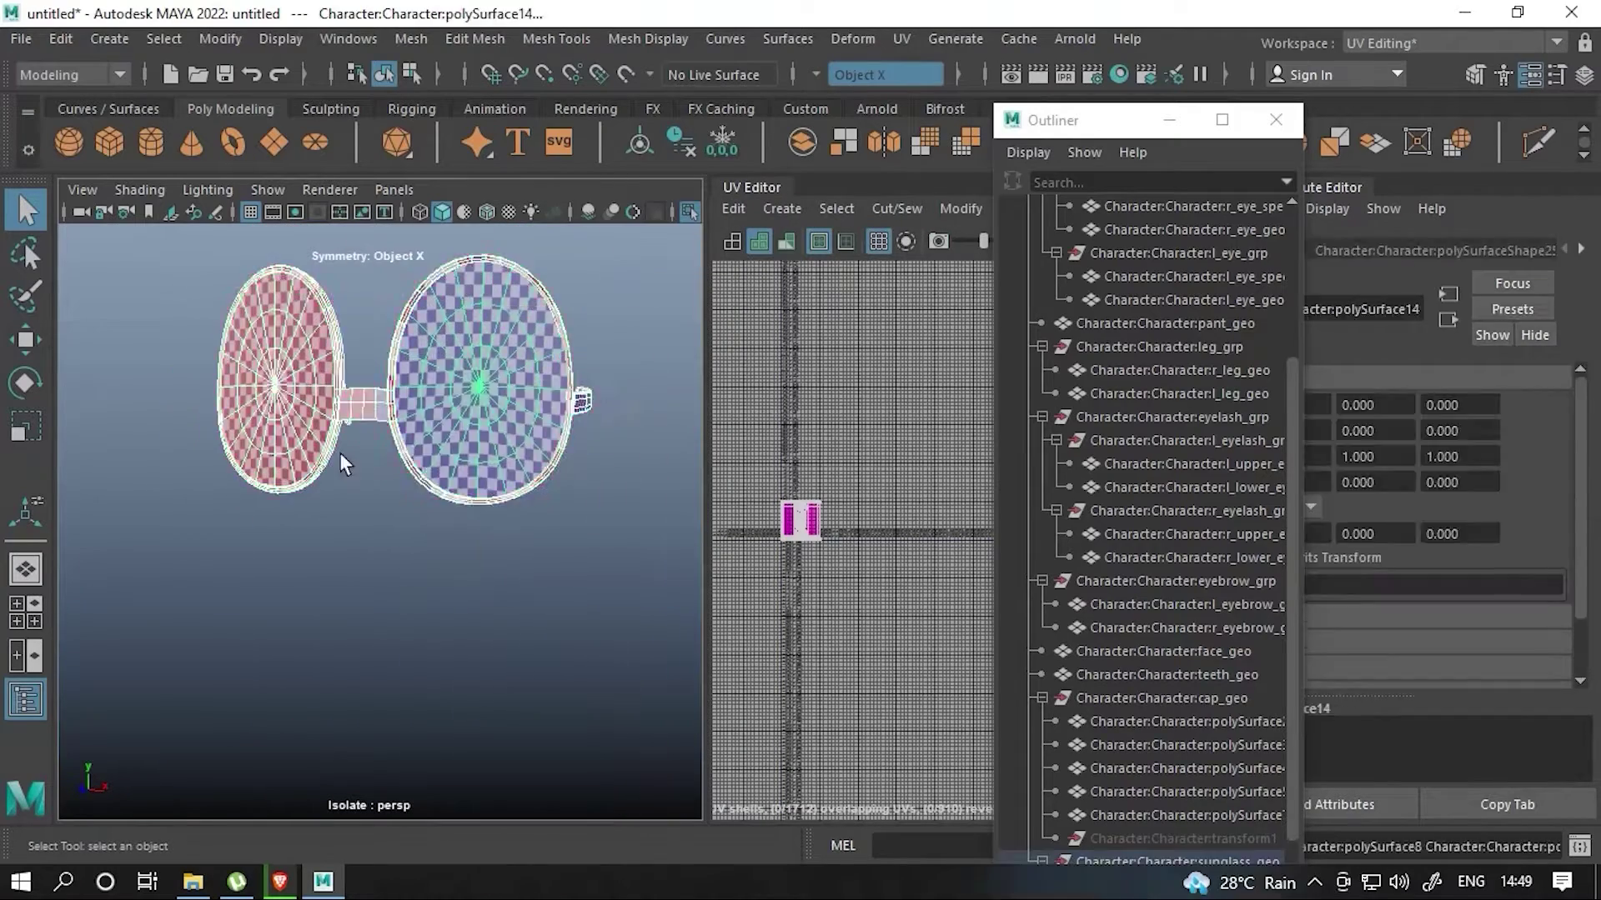
key(ctrl+1)
mouse_move(603, 267)
alt+mouse_down()
mouse_move(442, 351)
mouse_move(254, 419)
mouse_move(436, 467)
alt+mouse_up()
key(ctrl+1)
click(437, 467)
scroll(489, 437, up, 5)
scroll(490, 437, down, 3)
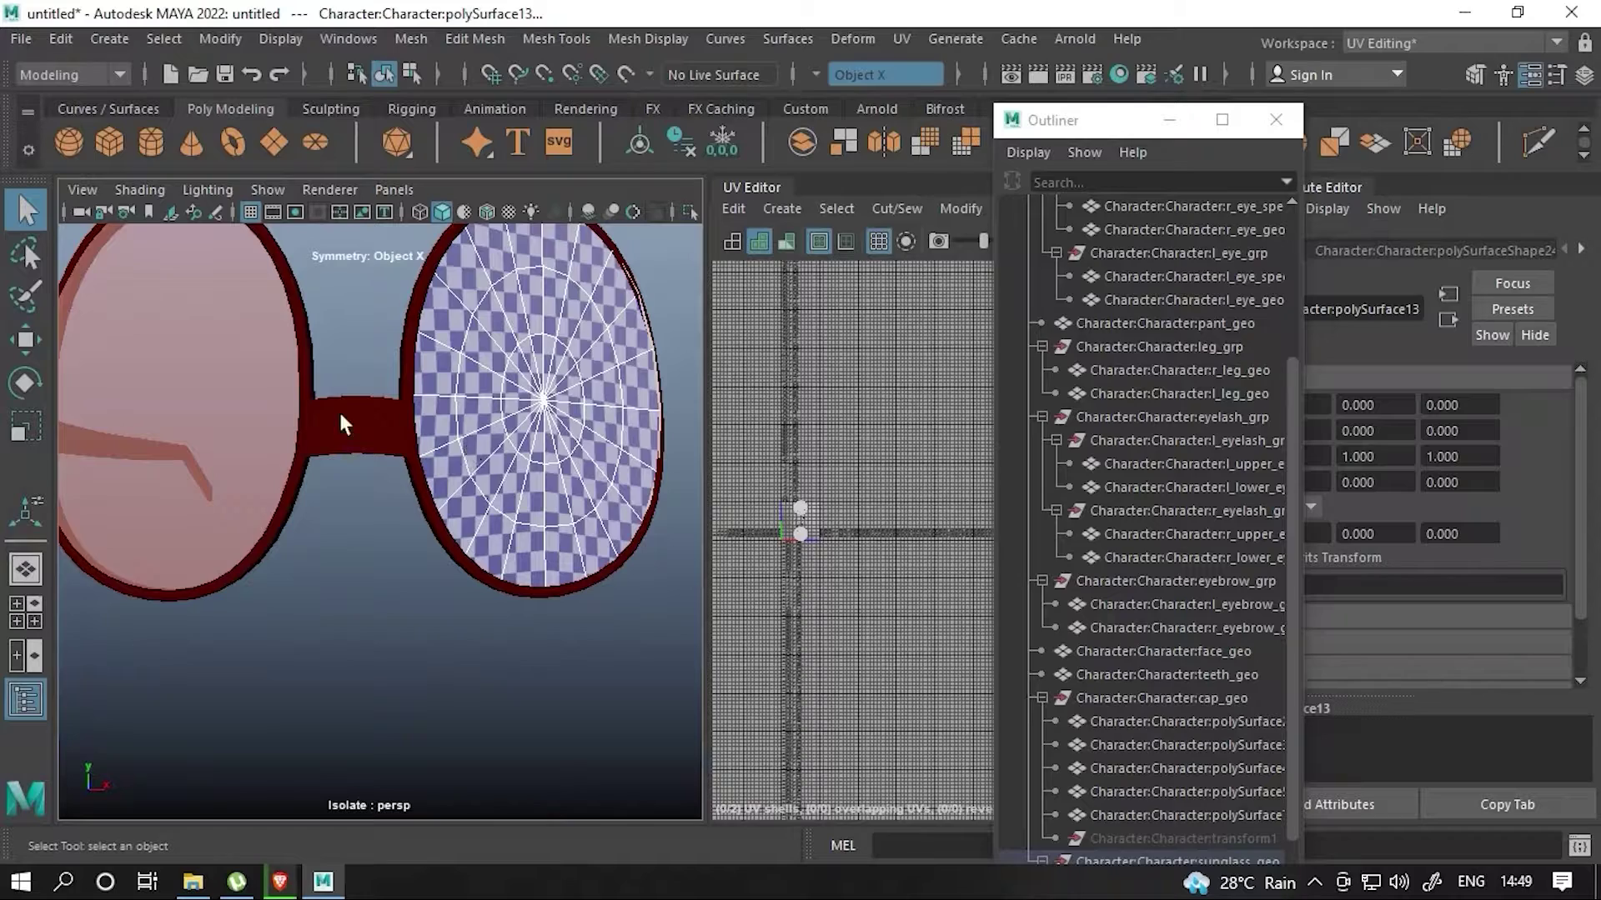
mouse_move(347, 422)
alt+mouse_down()
mouse_move(361, 447)
mouse_move(492, 363)
alt+mouse_up()
- Apply automatic UV projections to the glasses frame and the temple
click(429, 426)
click(781, 208)
click(805, 295)
click(373, 462)
click(782, 209)
click(829, 348)
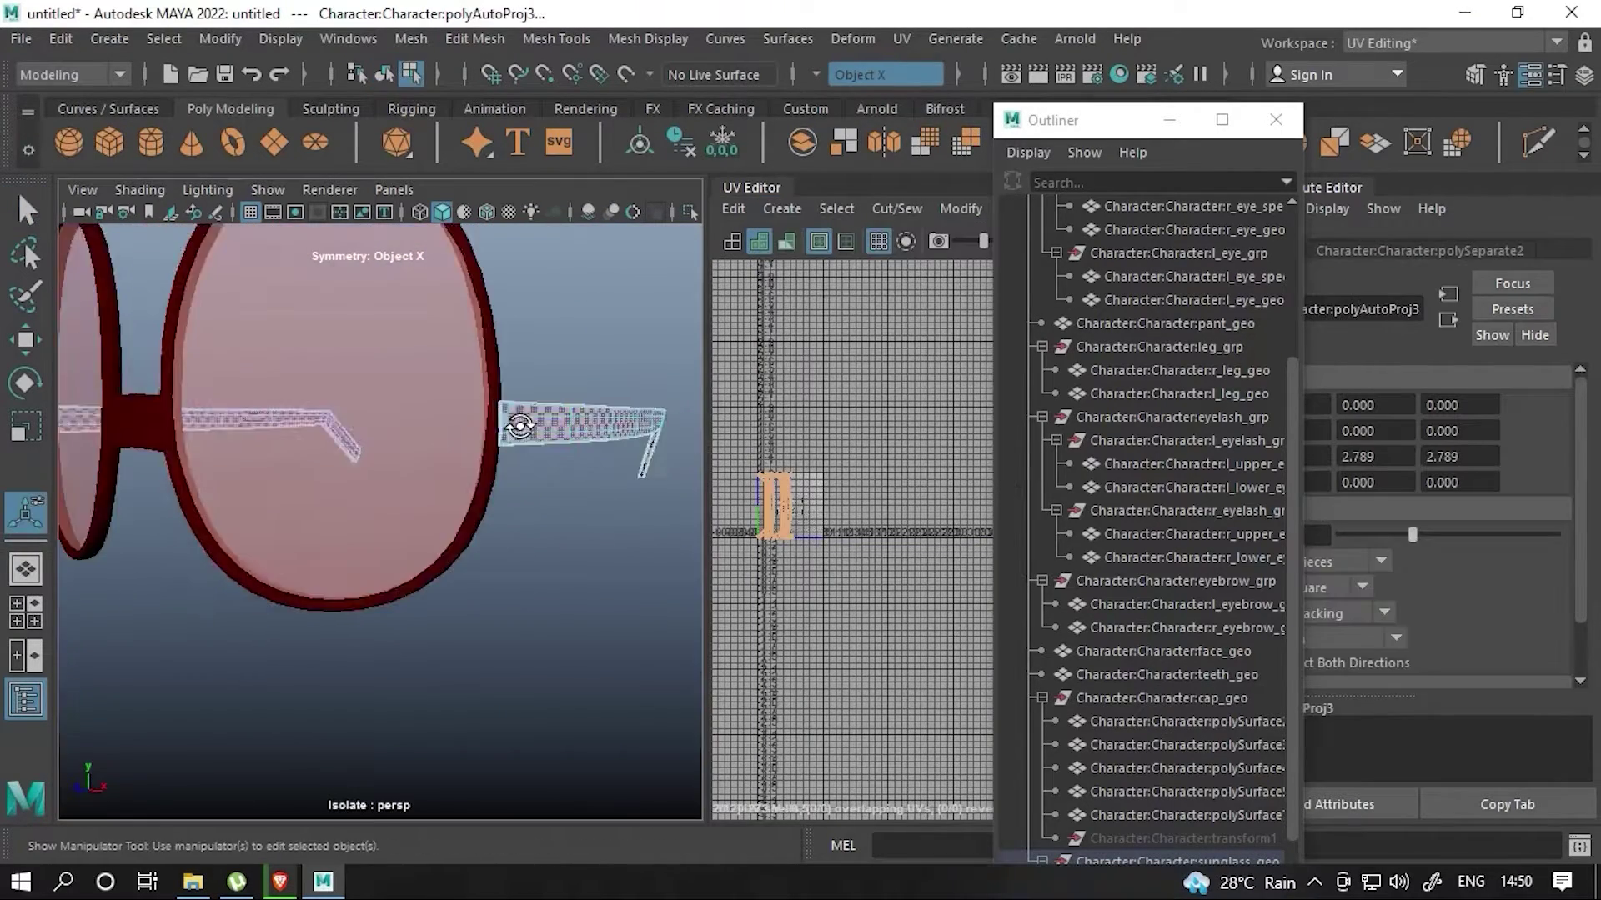
scroll(458, 498, down, 3)
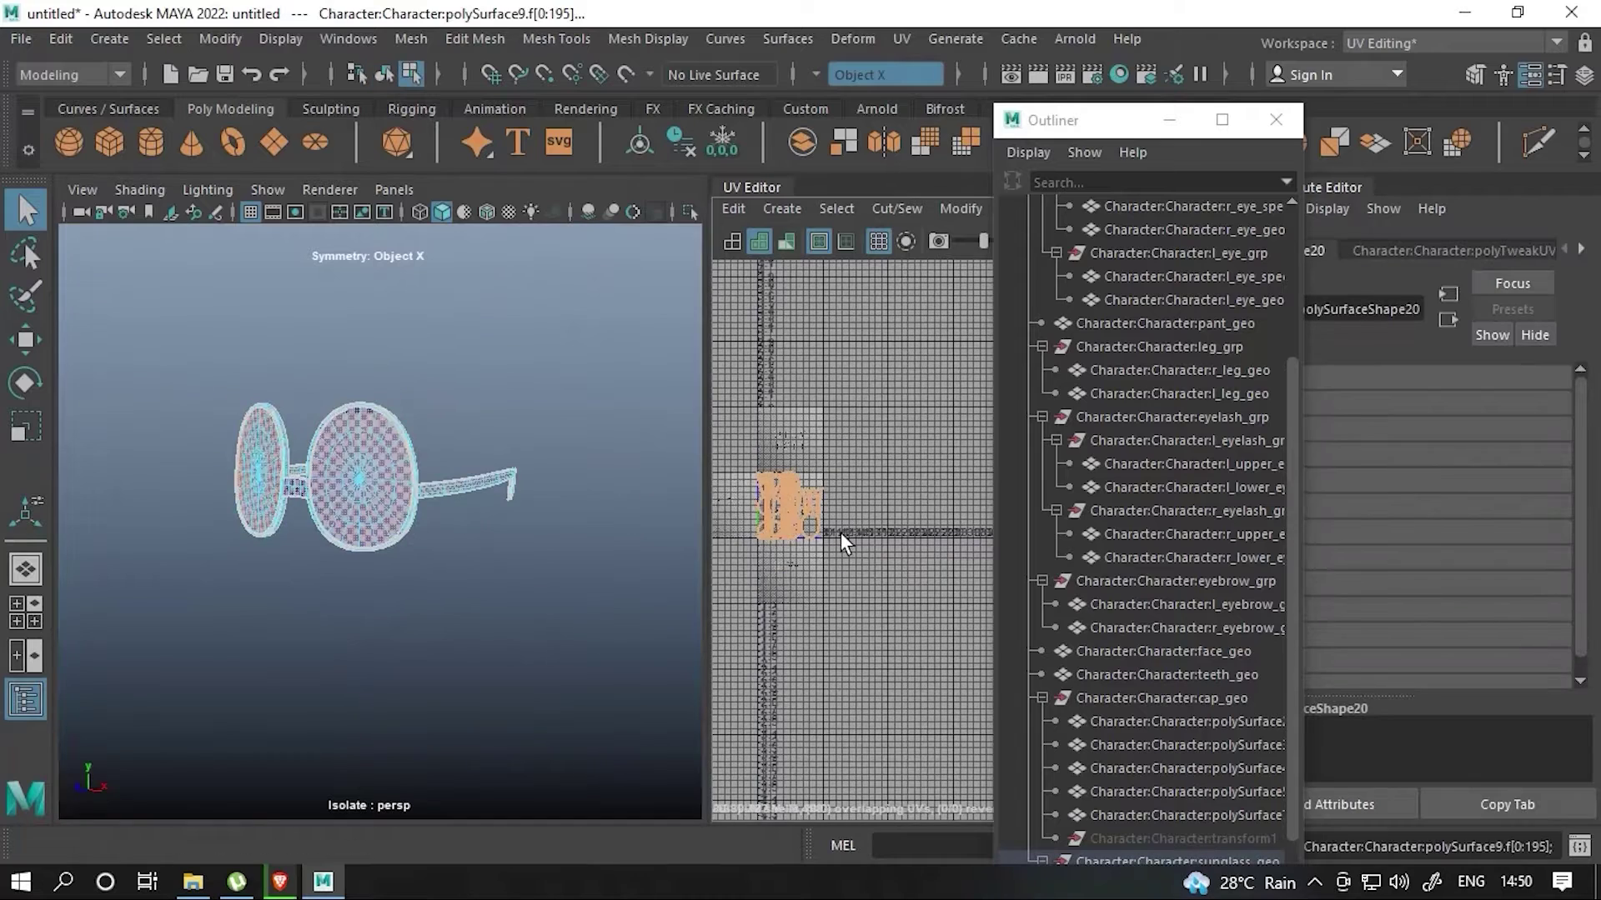
alt+drag(467, 500, 353, 526)
- Rename the glasses mesh polySurface8 to spec_geo and frame the whole character
click(495, 397)
click(442, 466)
shift+right_drag(392, 267, 298, 678)
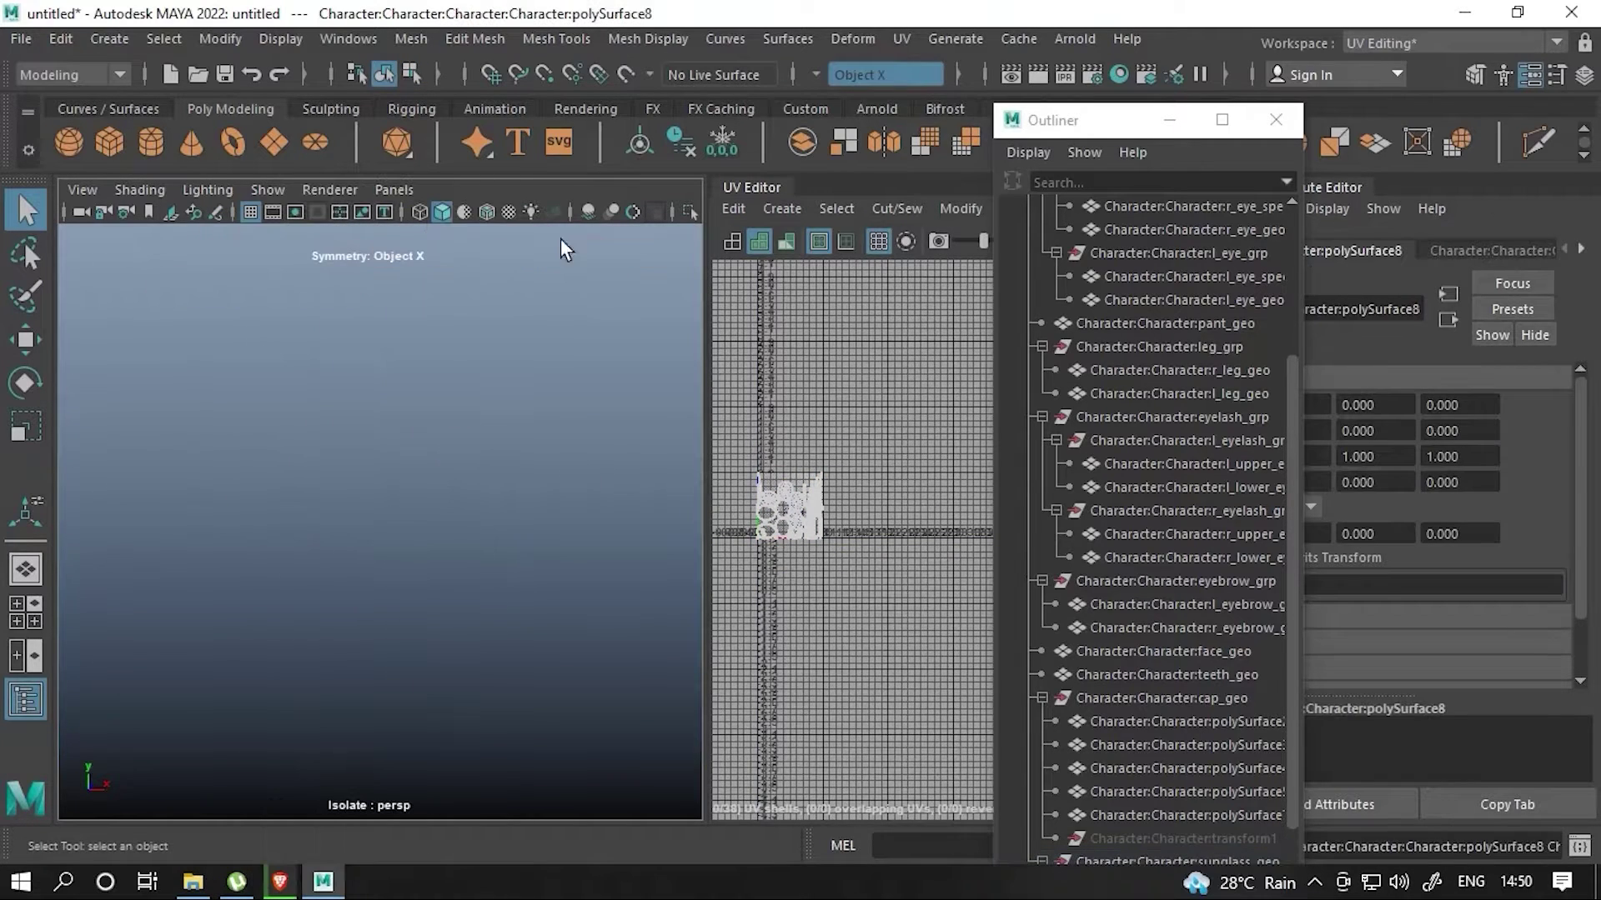
key(ctrl+1)
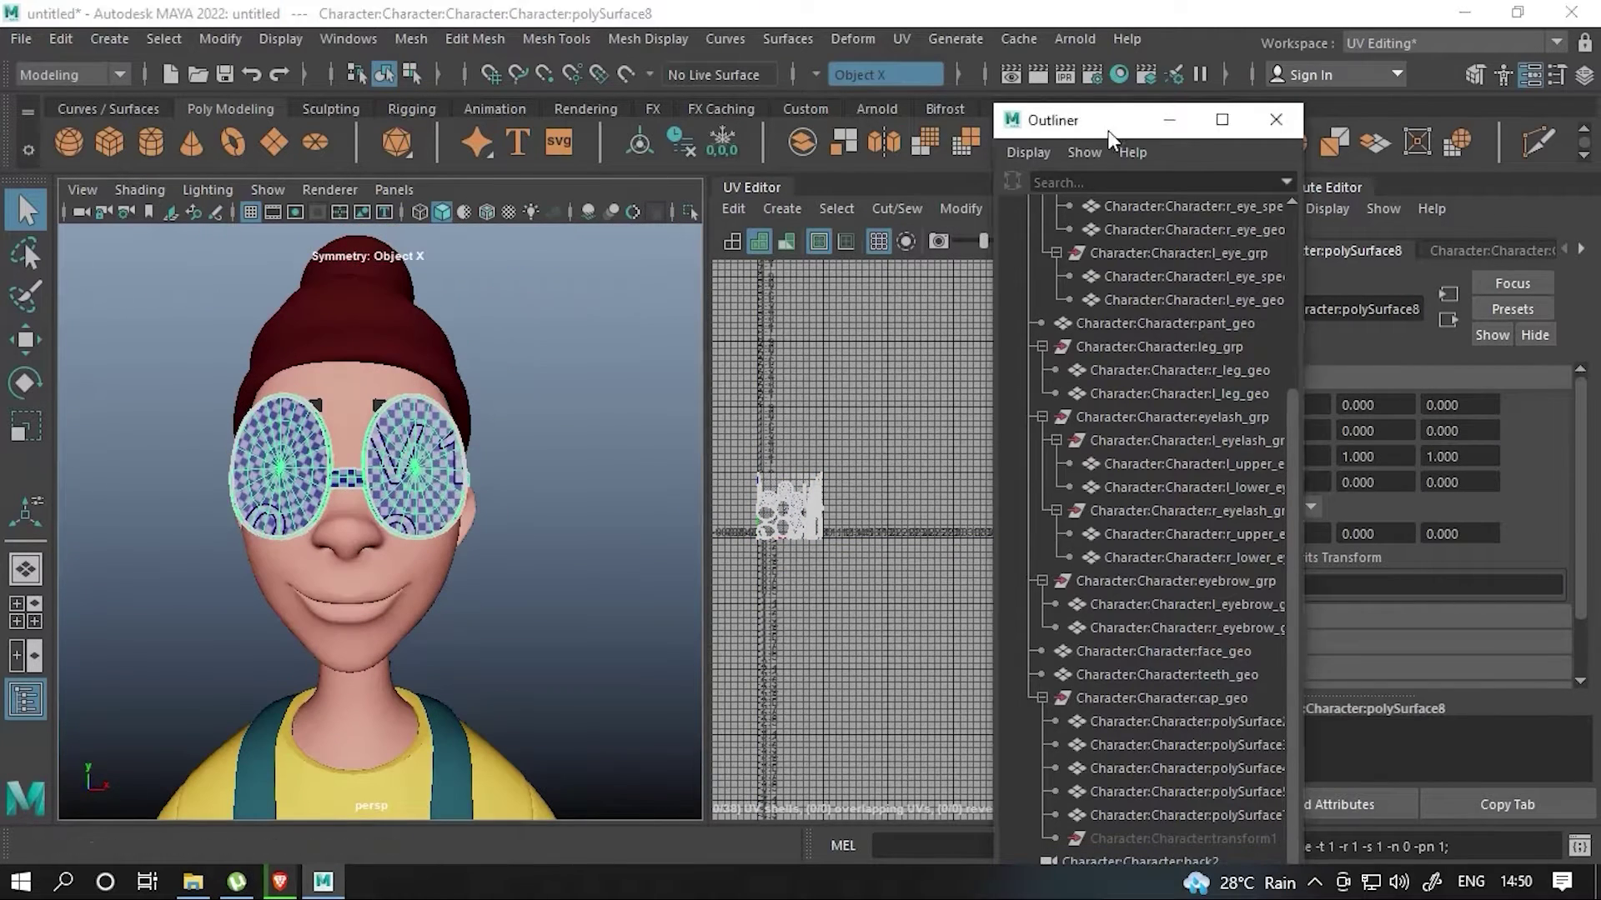
drag(1112, 137, 1229, 50)
double_click(1230, 802)
text(geo)
key(Return)
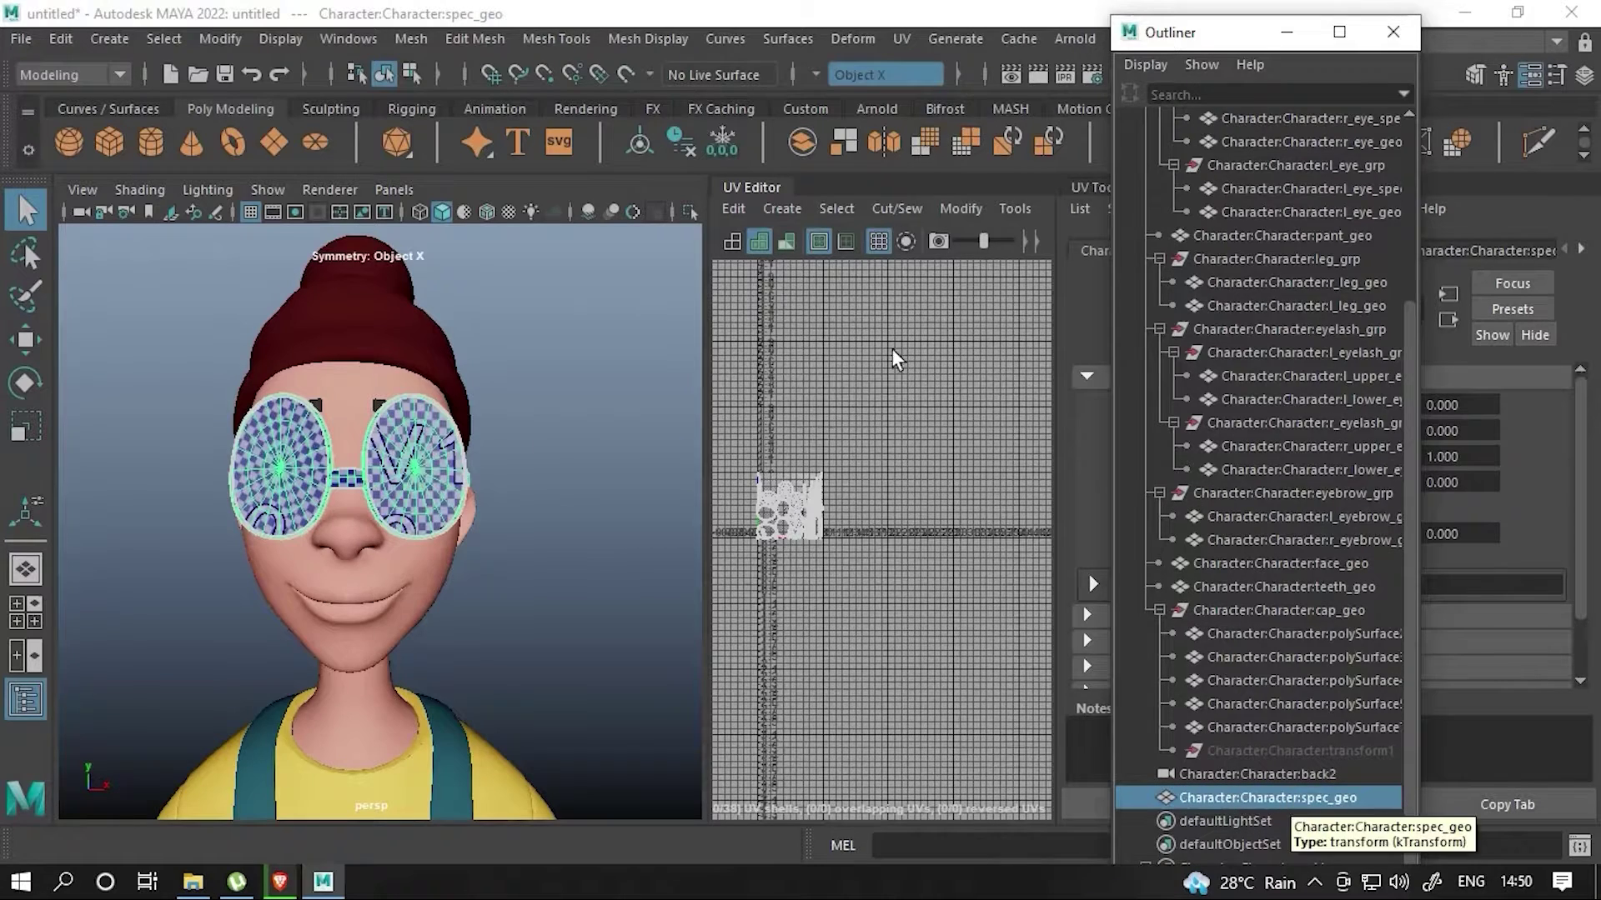
key(a)
key(ctrl+shift+a)
scroll(433, 580, up, 5)
scroll(444, 560, up, 5)
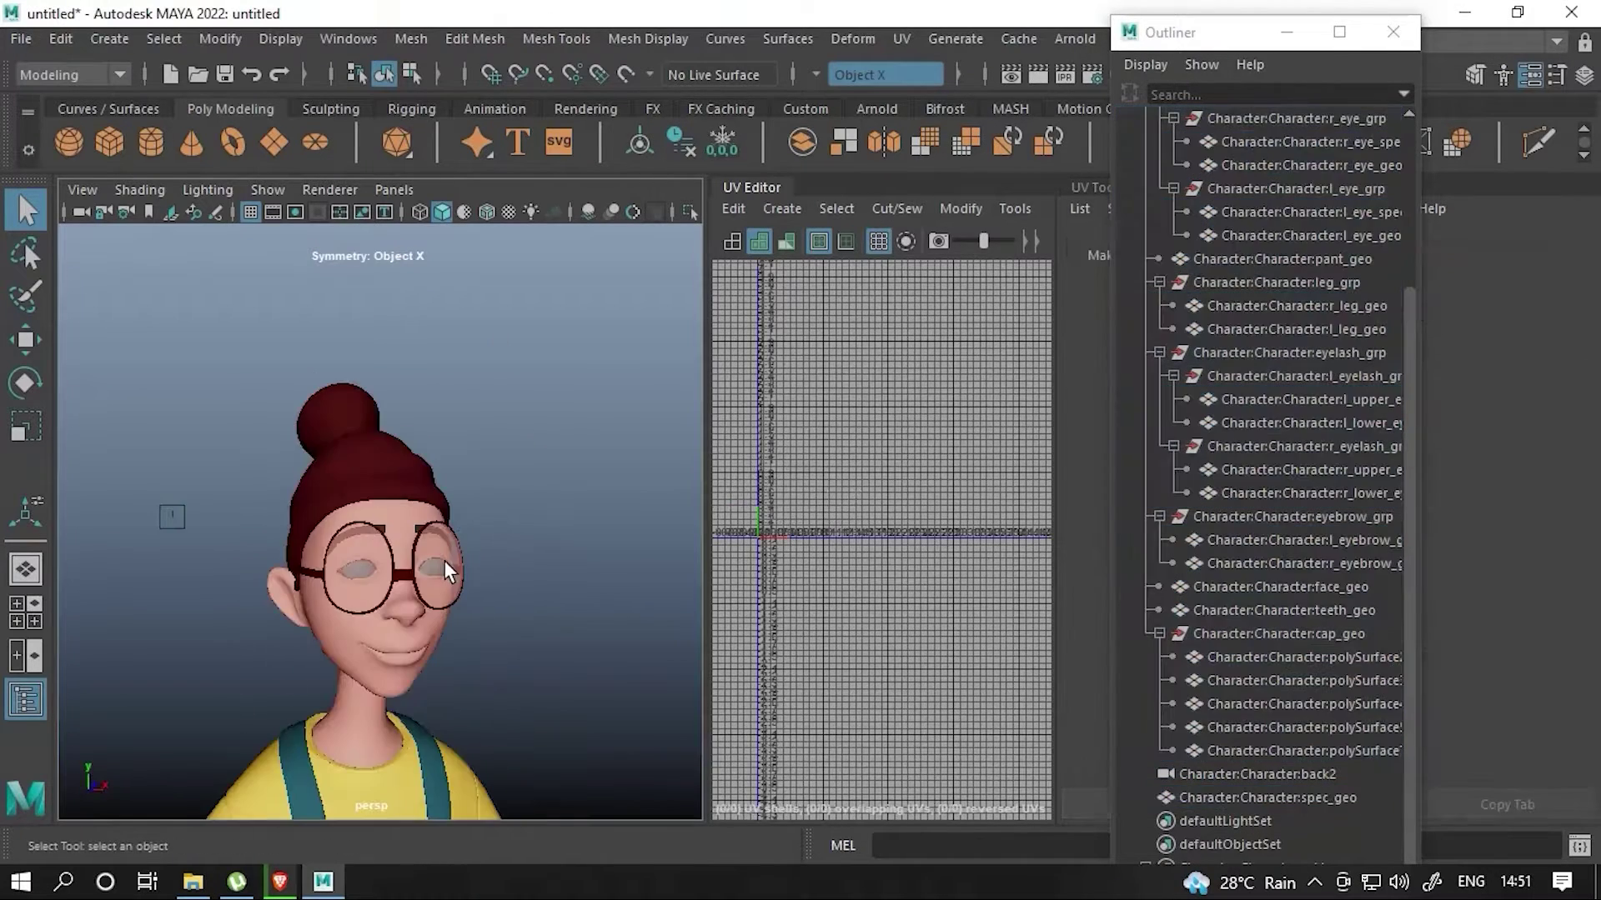
click(425, 587)
mouse_move(427, 588)
alt+mouse_down()
mouse_move(106, 618)
mouse_move(344, 594)
alt+mouse_up()
click(343, 594)
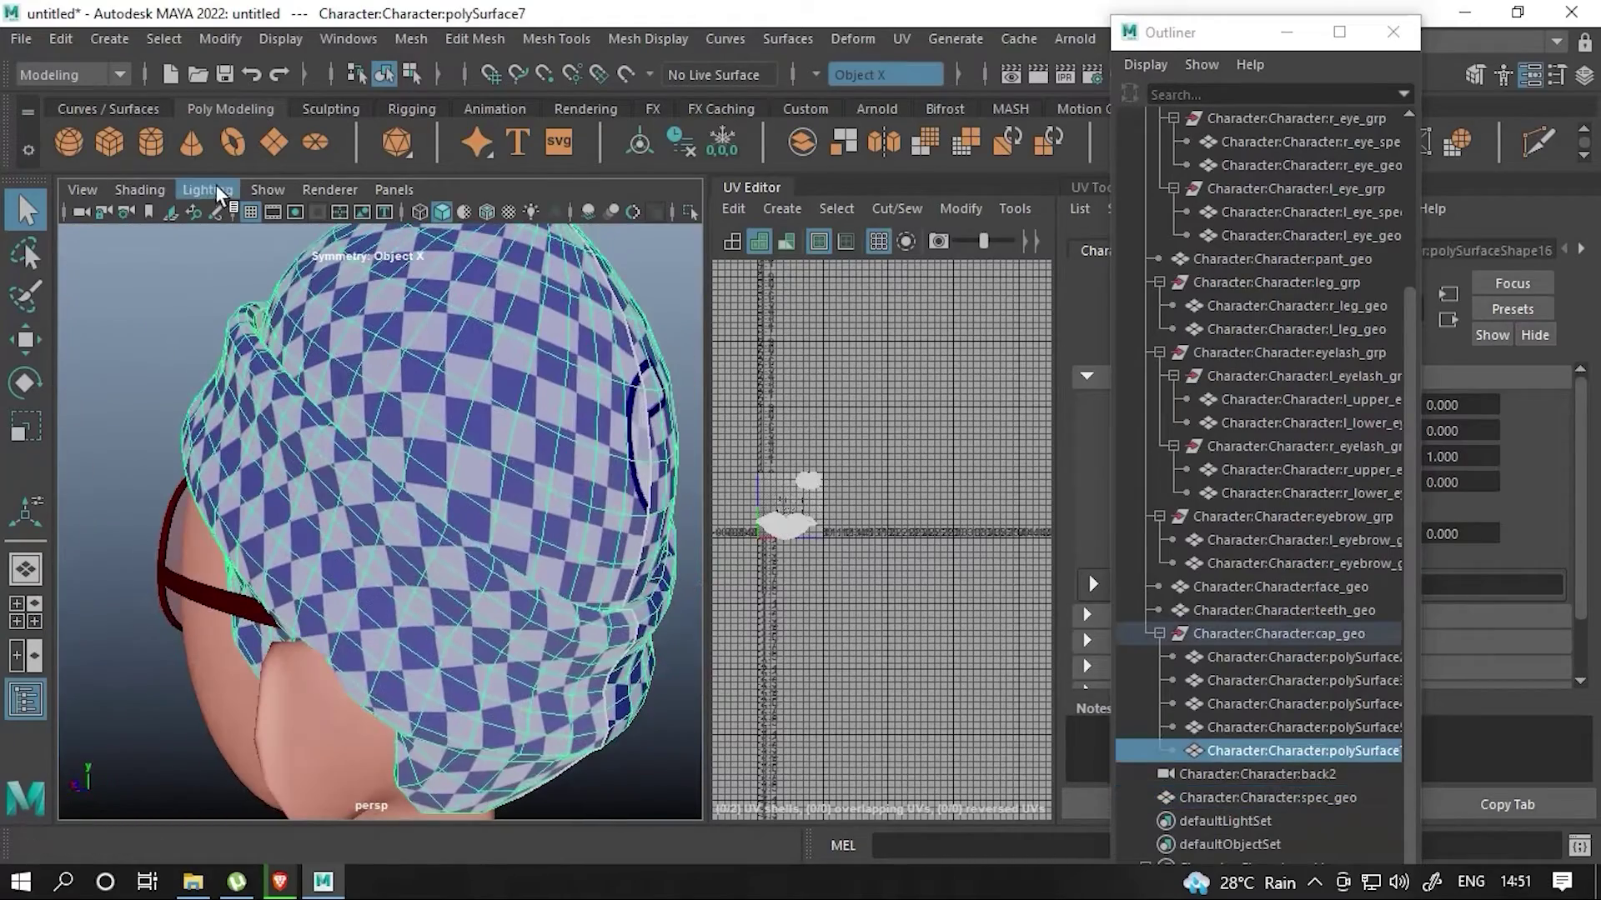
click(331, 108)
click(193, 142)
mouse_move(350, 500)
alt+mouse_down()
mouse_move(488, 583)
mouse_move(301, 680)
mouse_move(350, 565)
alt+mouse_up()
scroll(488, 609, up, 3)
scroll(488, 609, up, 3)
scroll(350, 565, down, 5)
scroll(357, 561, up, 5)
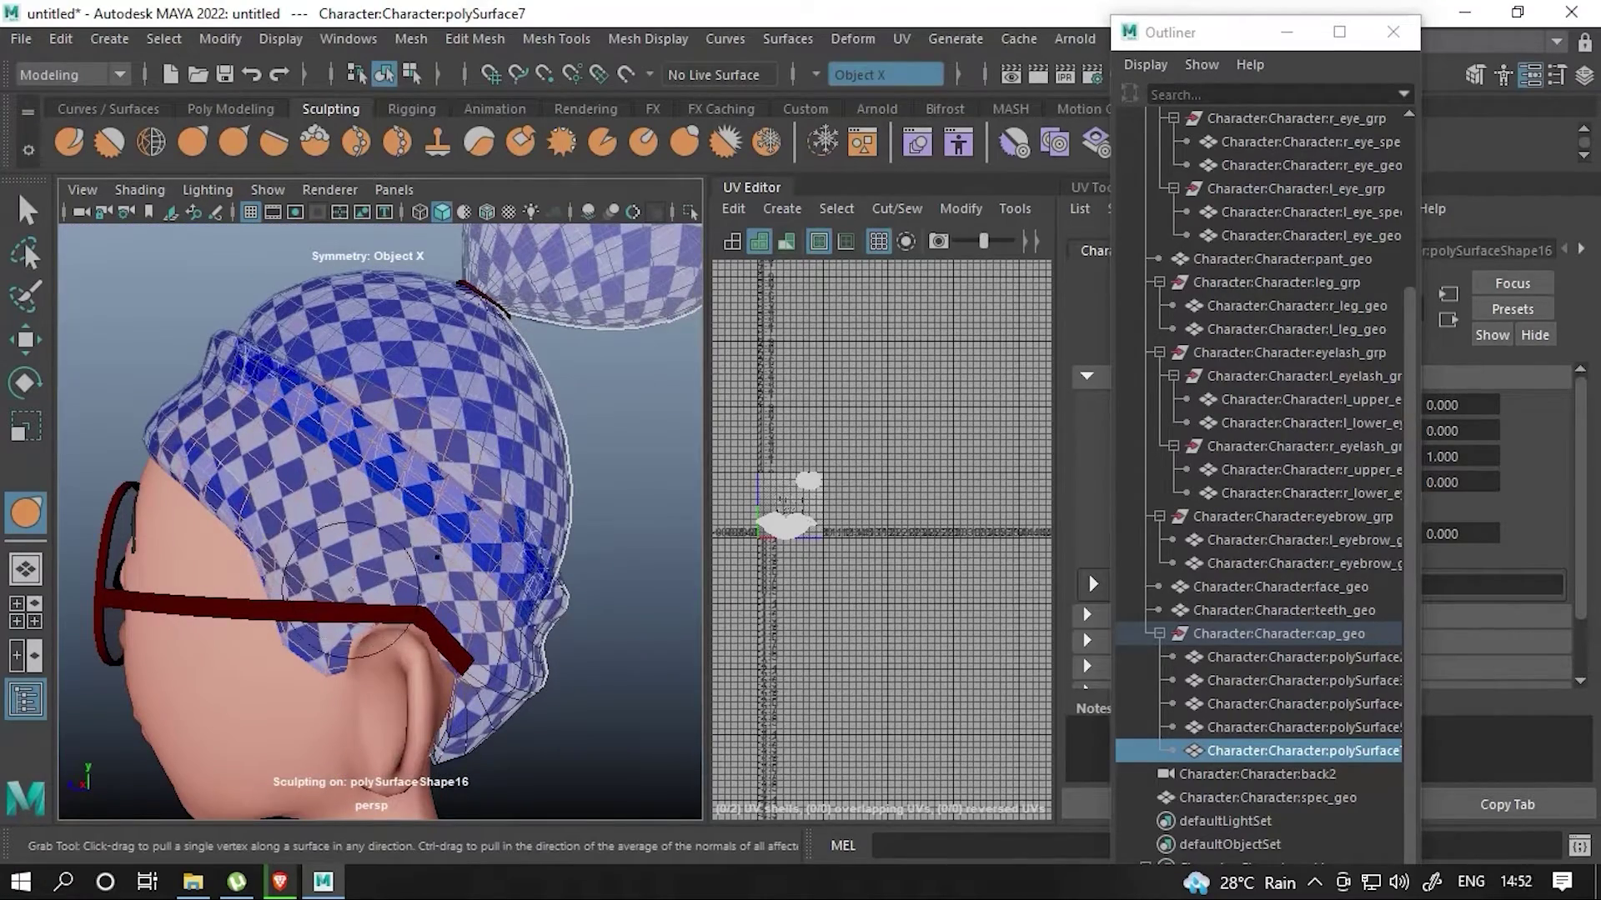
mouse_move(350, 589)
alt+mouse_down()
mouse_move(260, 395)
mouse_move(386, 562)
alt+mouse_up()
click(260, 395)
scroll(260, 395, down, 5)
- Move the glasses off the face to expose the left eye
click(230, 108)
key(4)
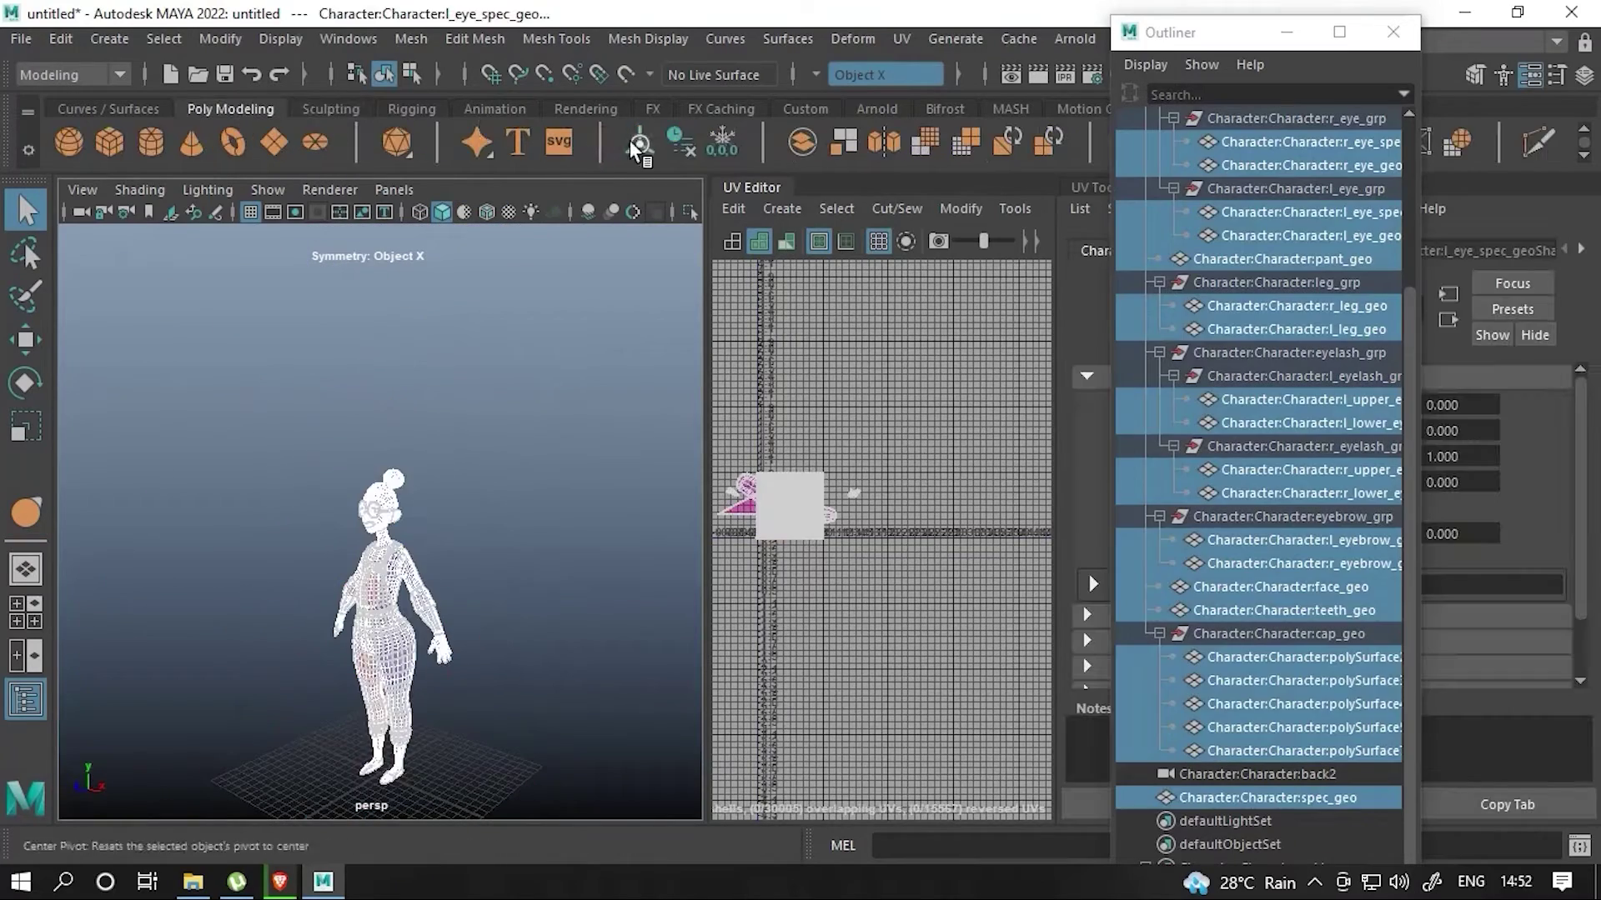
key(5)
scroll(458, 529, up, 5)
scroll(487, 529, up, 4)
click(487, 529)
key(w)
mouse_move(500, 542)
mouse_down()
mouse_move(246, 558)
mouse_move(467, 533)
mouse_up()
scroll(467, 533, up, 3)
- Isolate the left eye spec sphere, split it along an edge line and planar-project it
click(478, 552)
click(685, 212)
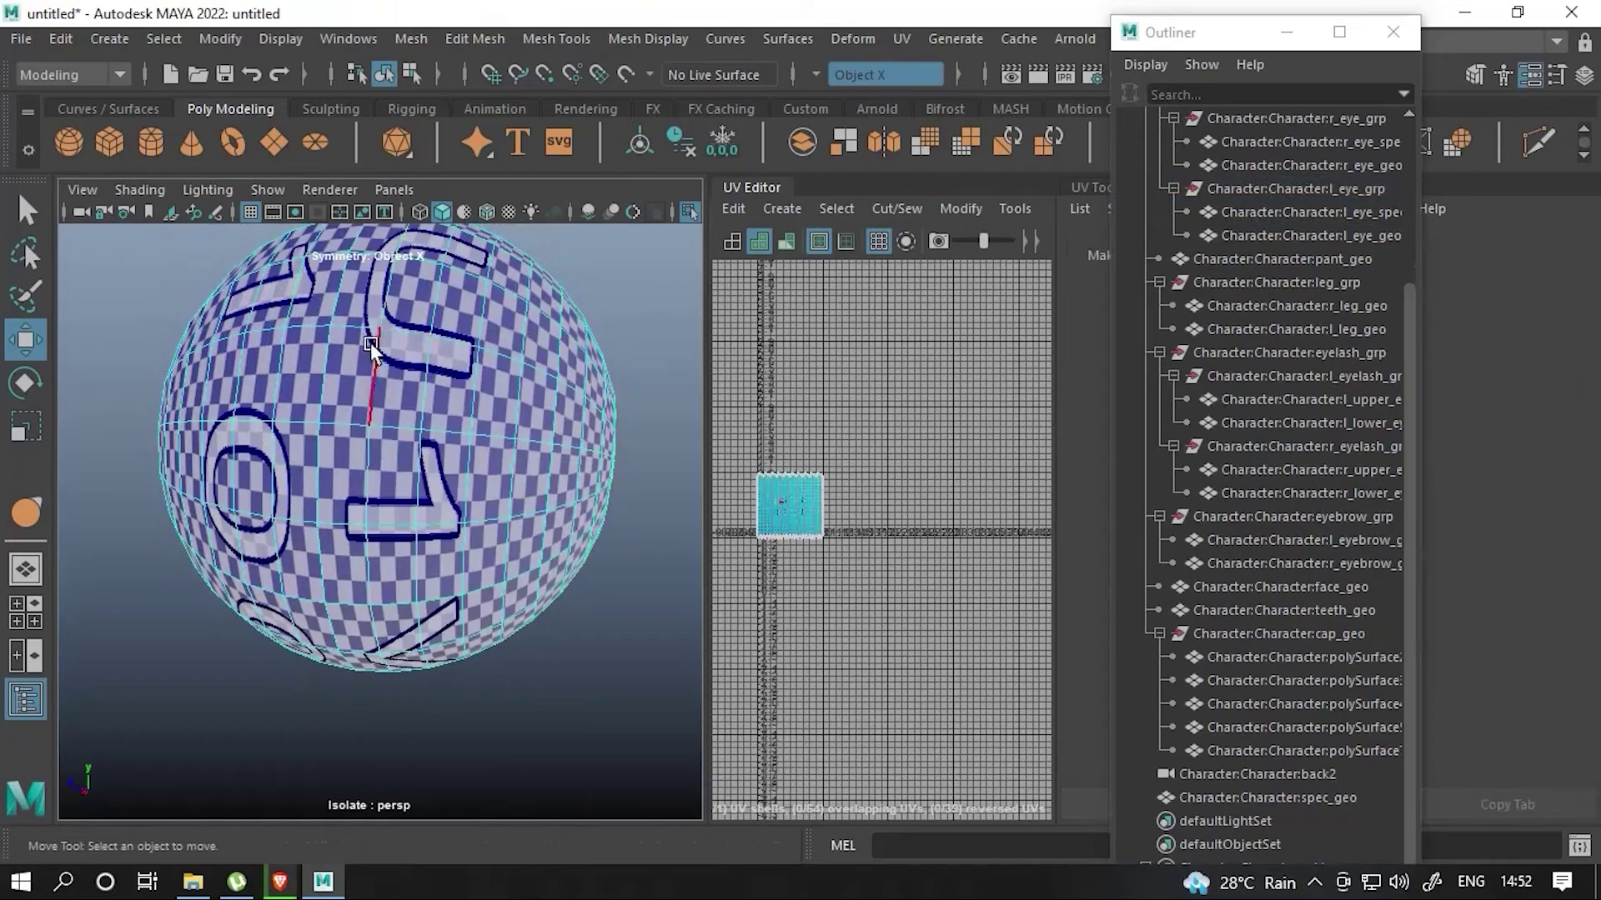
shift+right_drag(533, 267, 500, 605)
right_drag(419, 230, 408, 310)
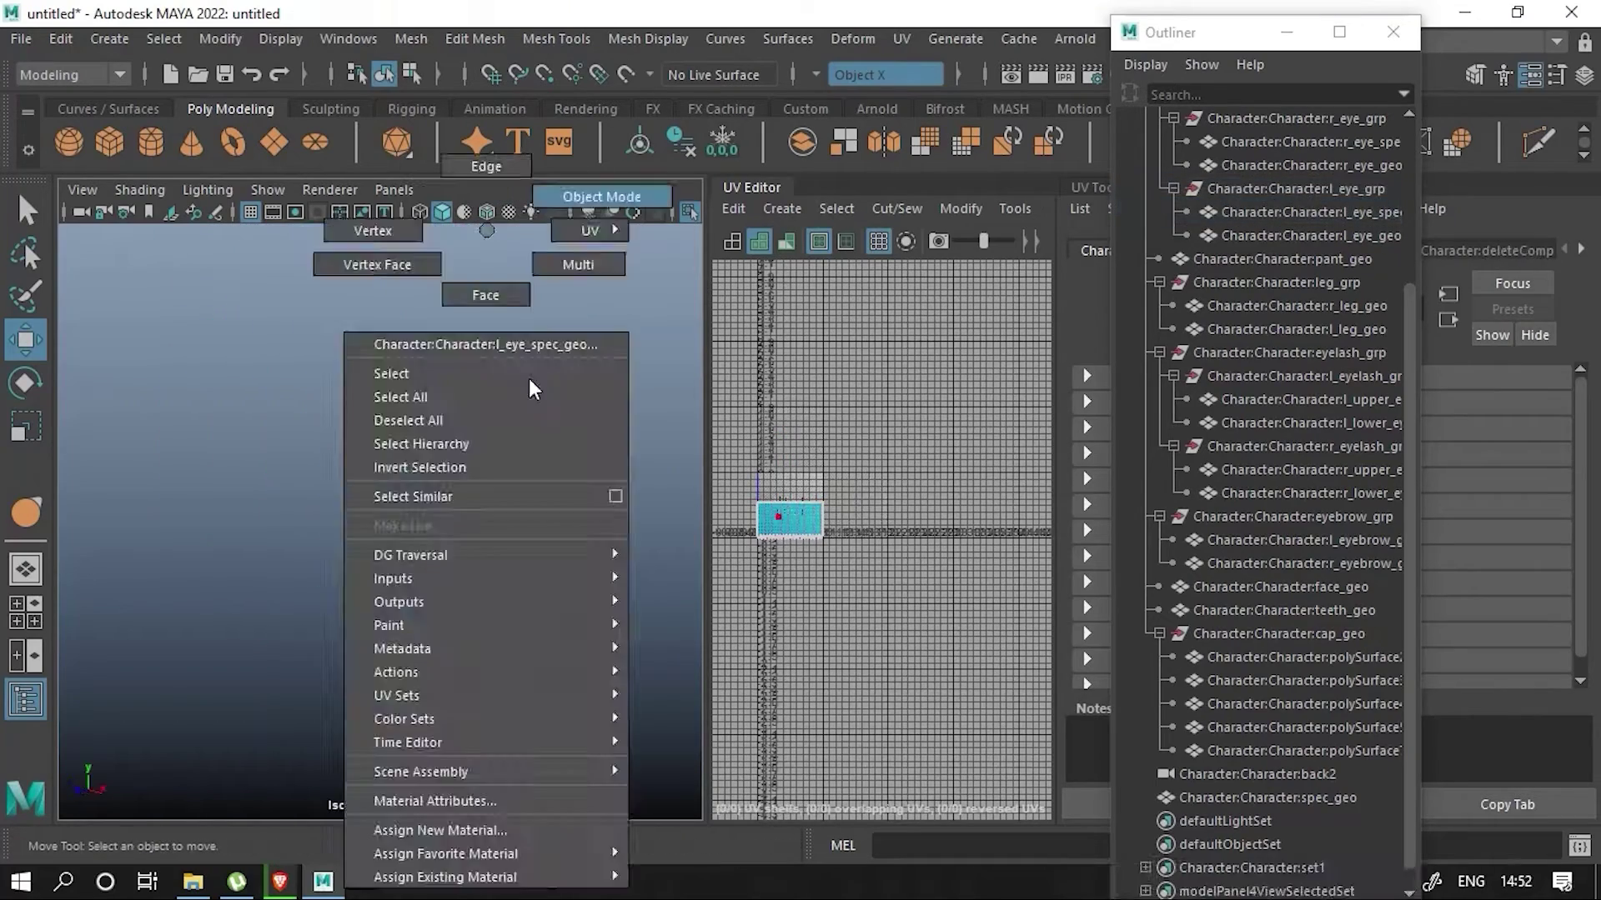
right_drag(483, 230, 597, 197)
alt+drag(327, 574, 320, 234)
click(782, 209)
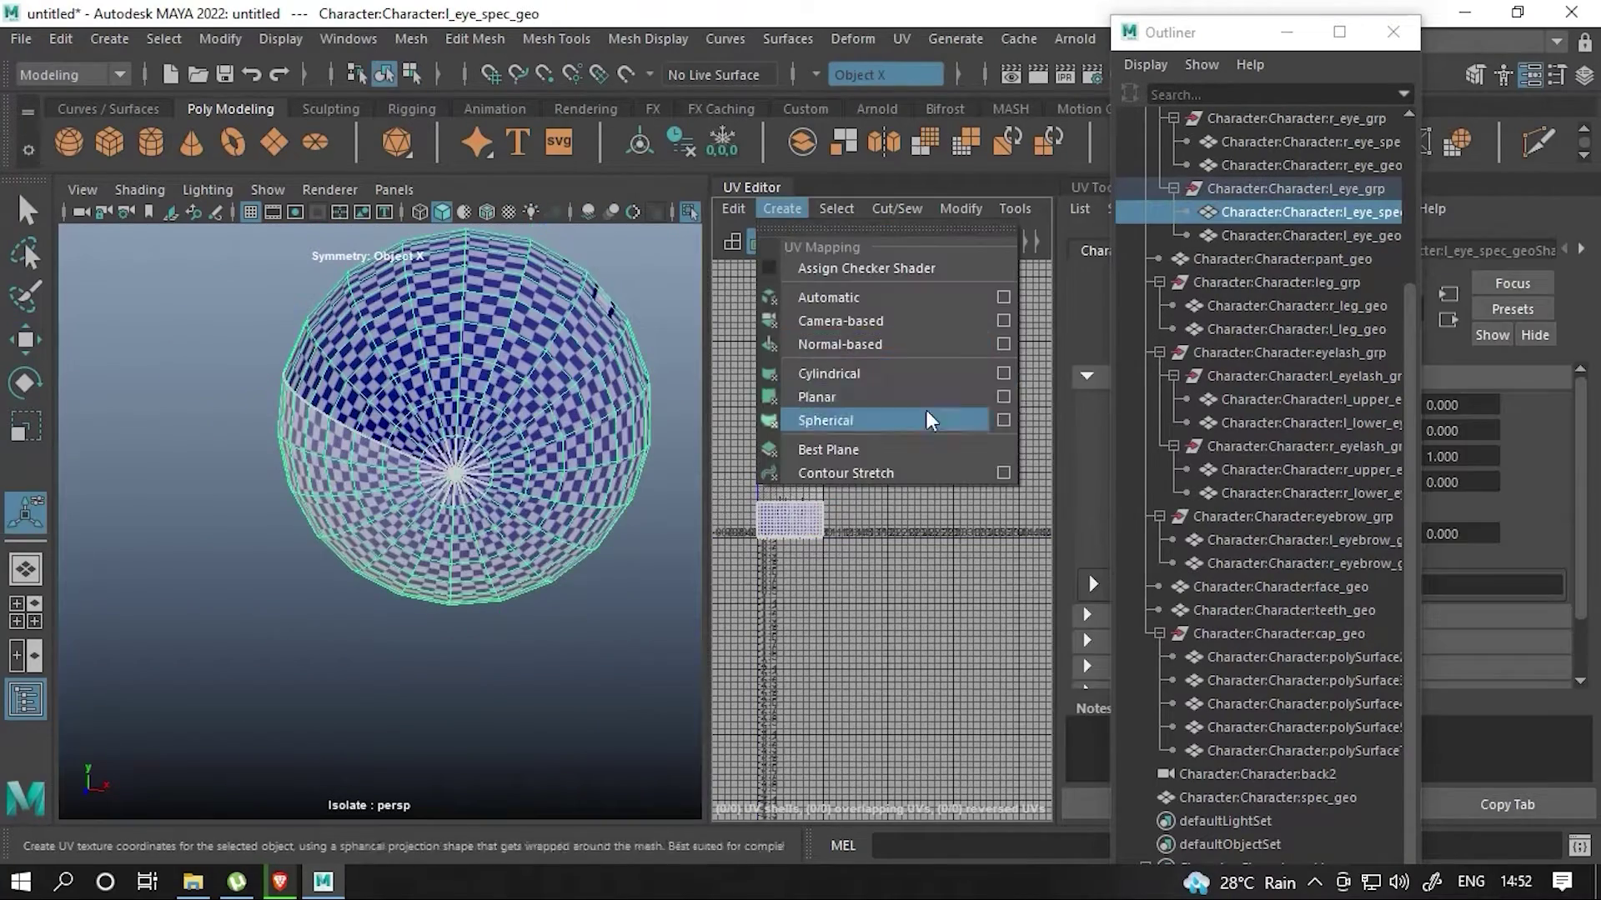
click(1005, 388)
click(572, 425)
- Scale the eye spec sphere's UVs up to fill the 0-1 tile
click(688, 211)
key(q)
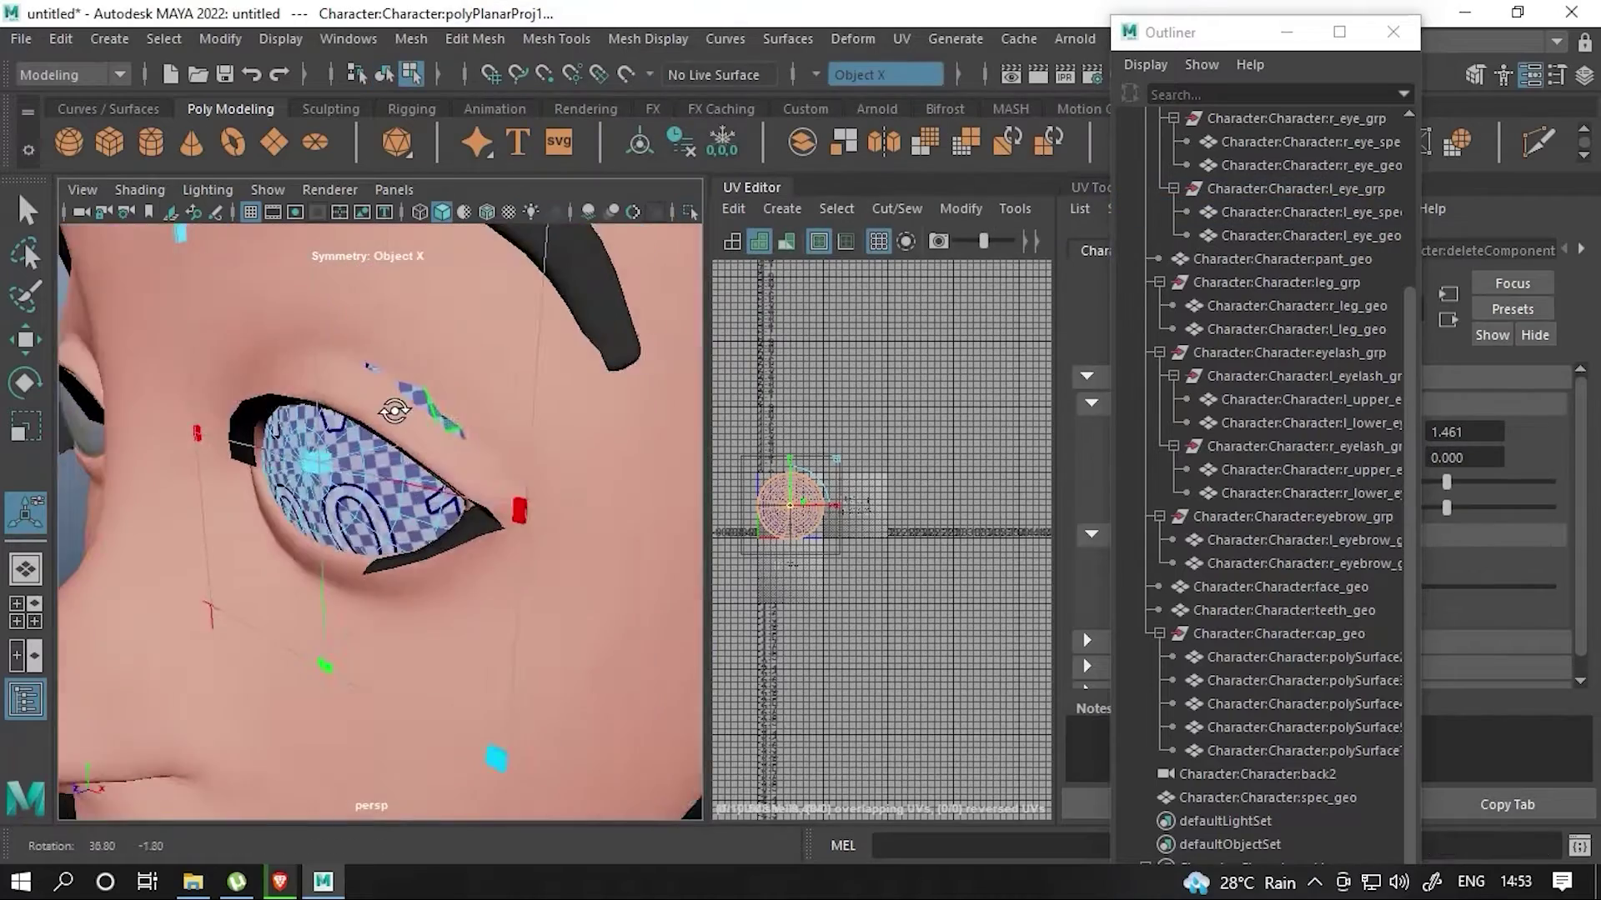
mouse_move(584, 434)
alt+mouse_down()
mouse_move(508, 375)
mouse_move(422, 443)
alt+mouse_up()
click(422, 442)
key(r)
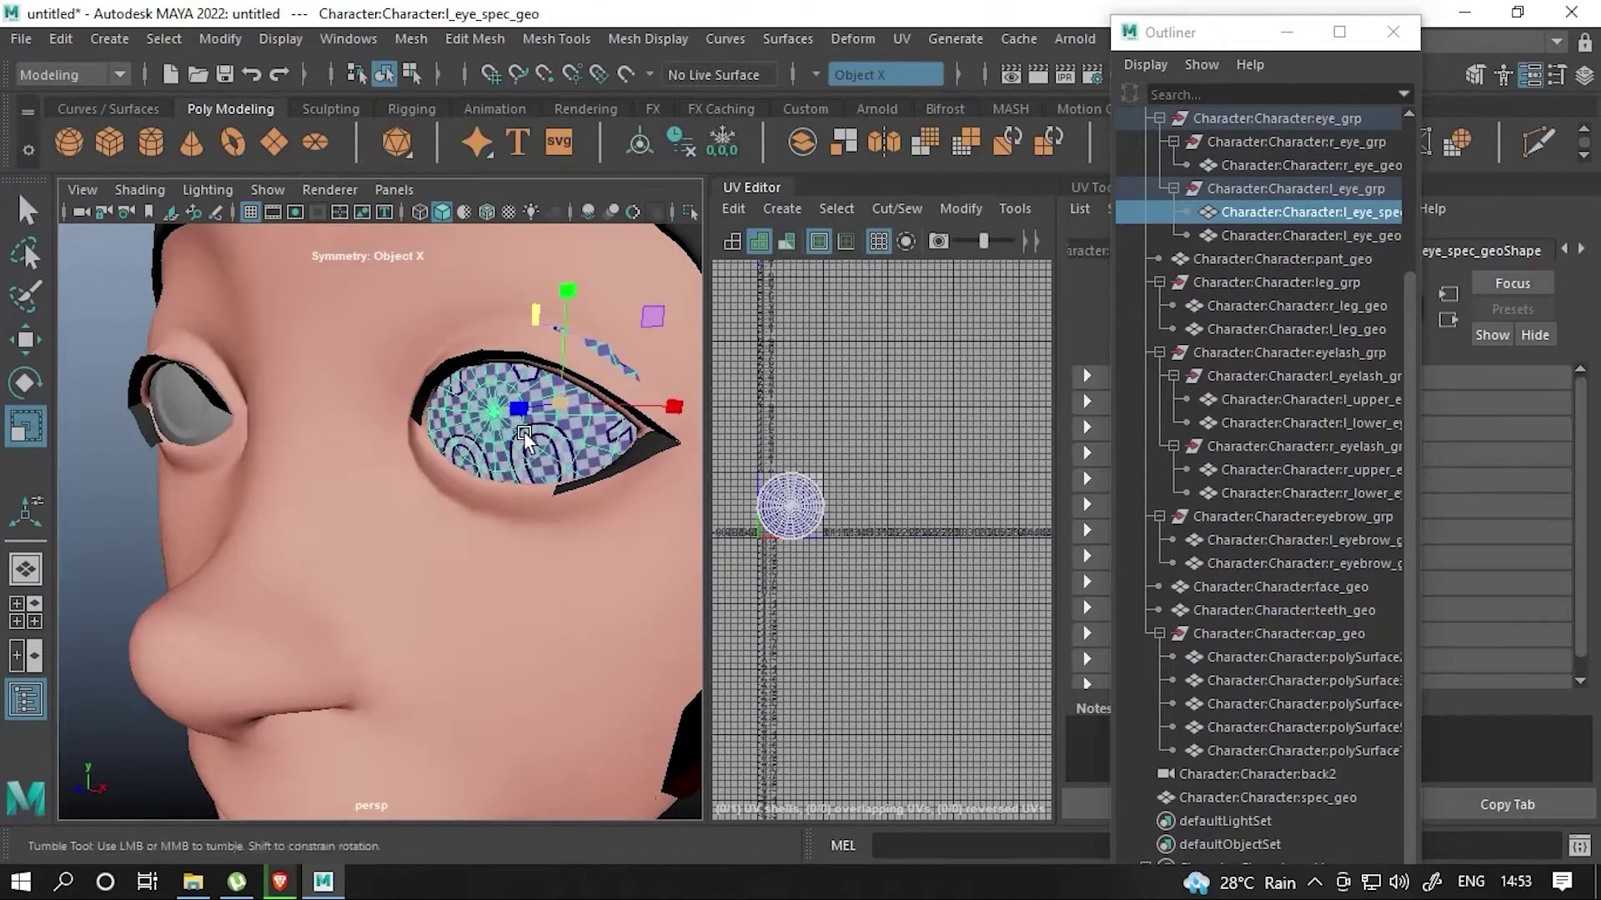
mouse_move(527, 441)
alt+mouse_down()
mouse_move(484, 467)
mouse_move(500, 268)
alt+mouse_up()
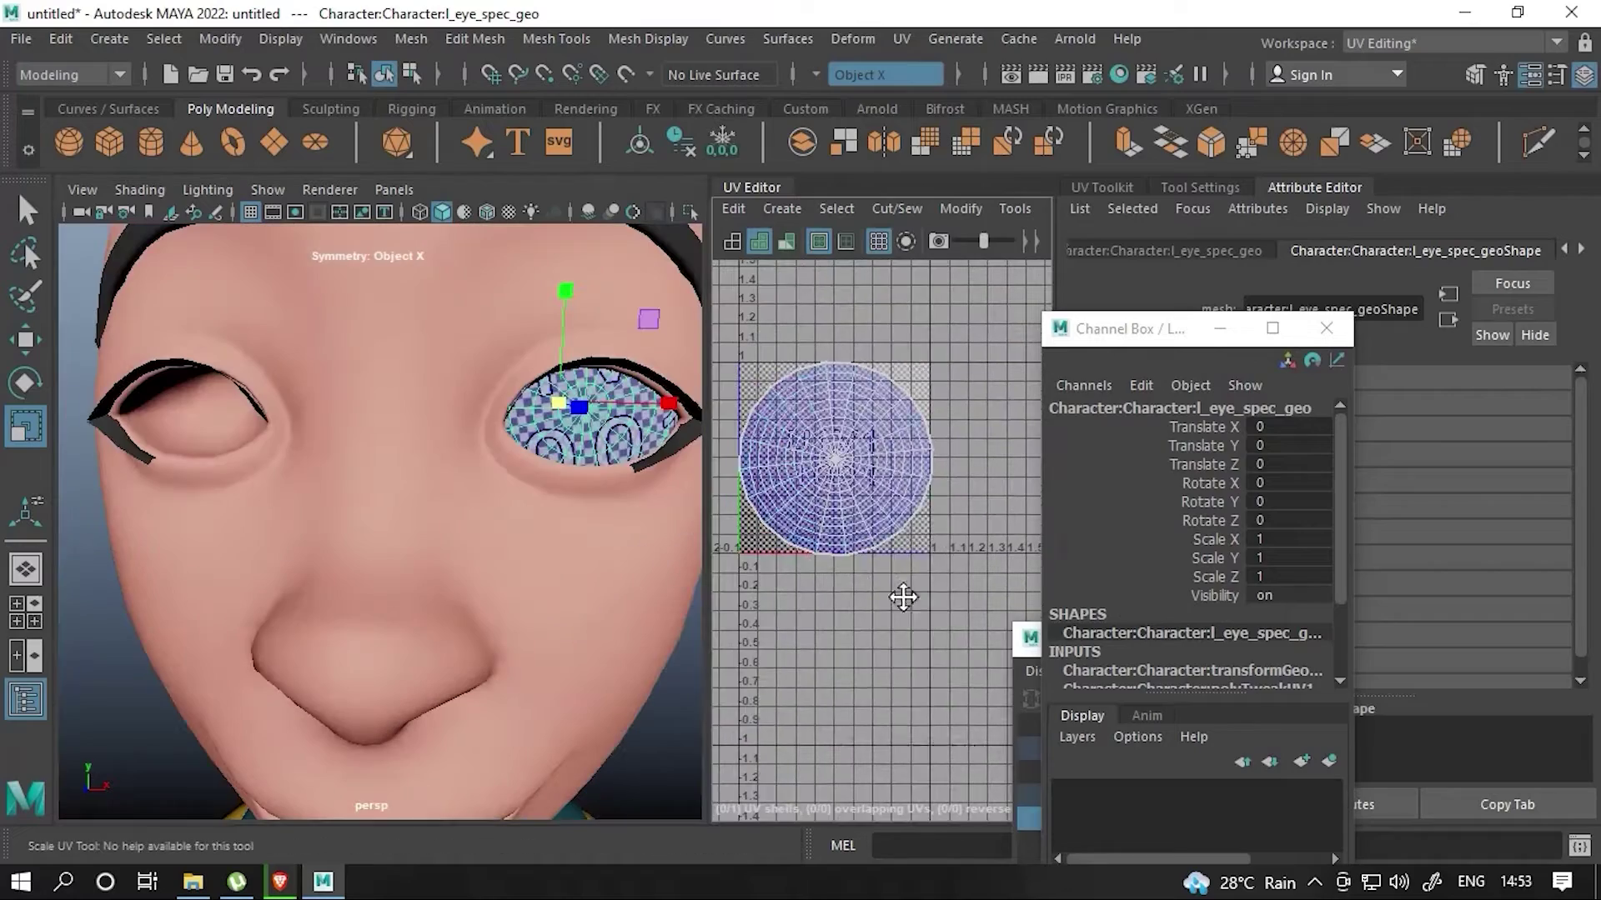
right_drag(641, 250, 664, 201)
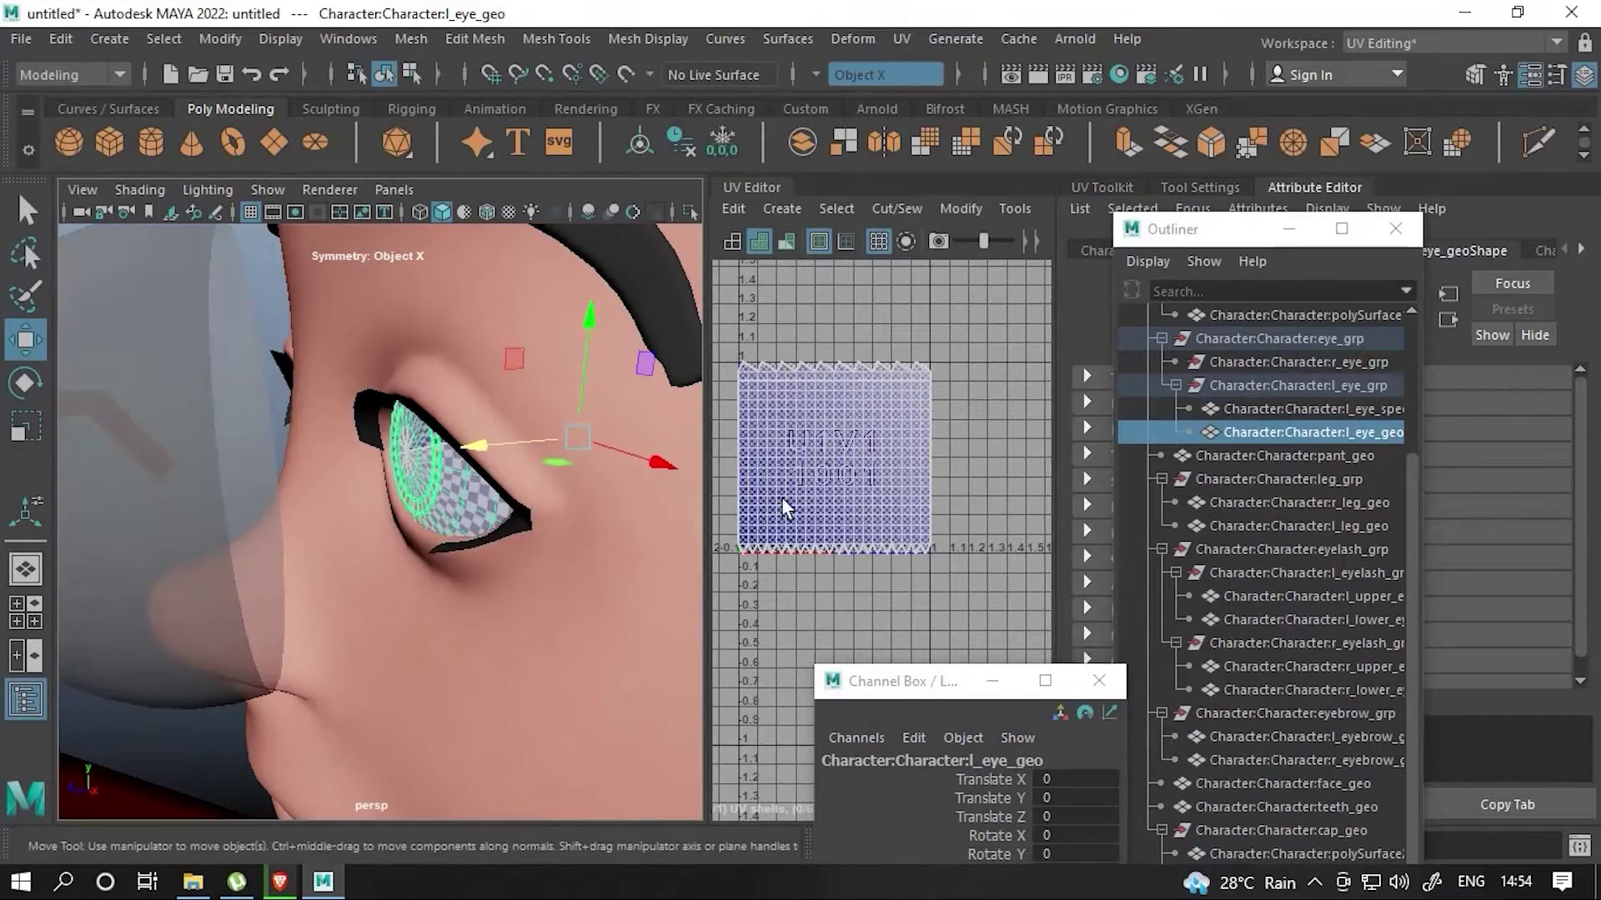
- Separate the eyeball l_eye_geo in two and planar-project the hemisphere
click(688, 212)
shift+right_drag(500, 359, 500, 607)
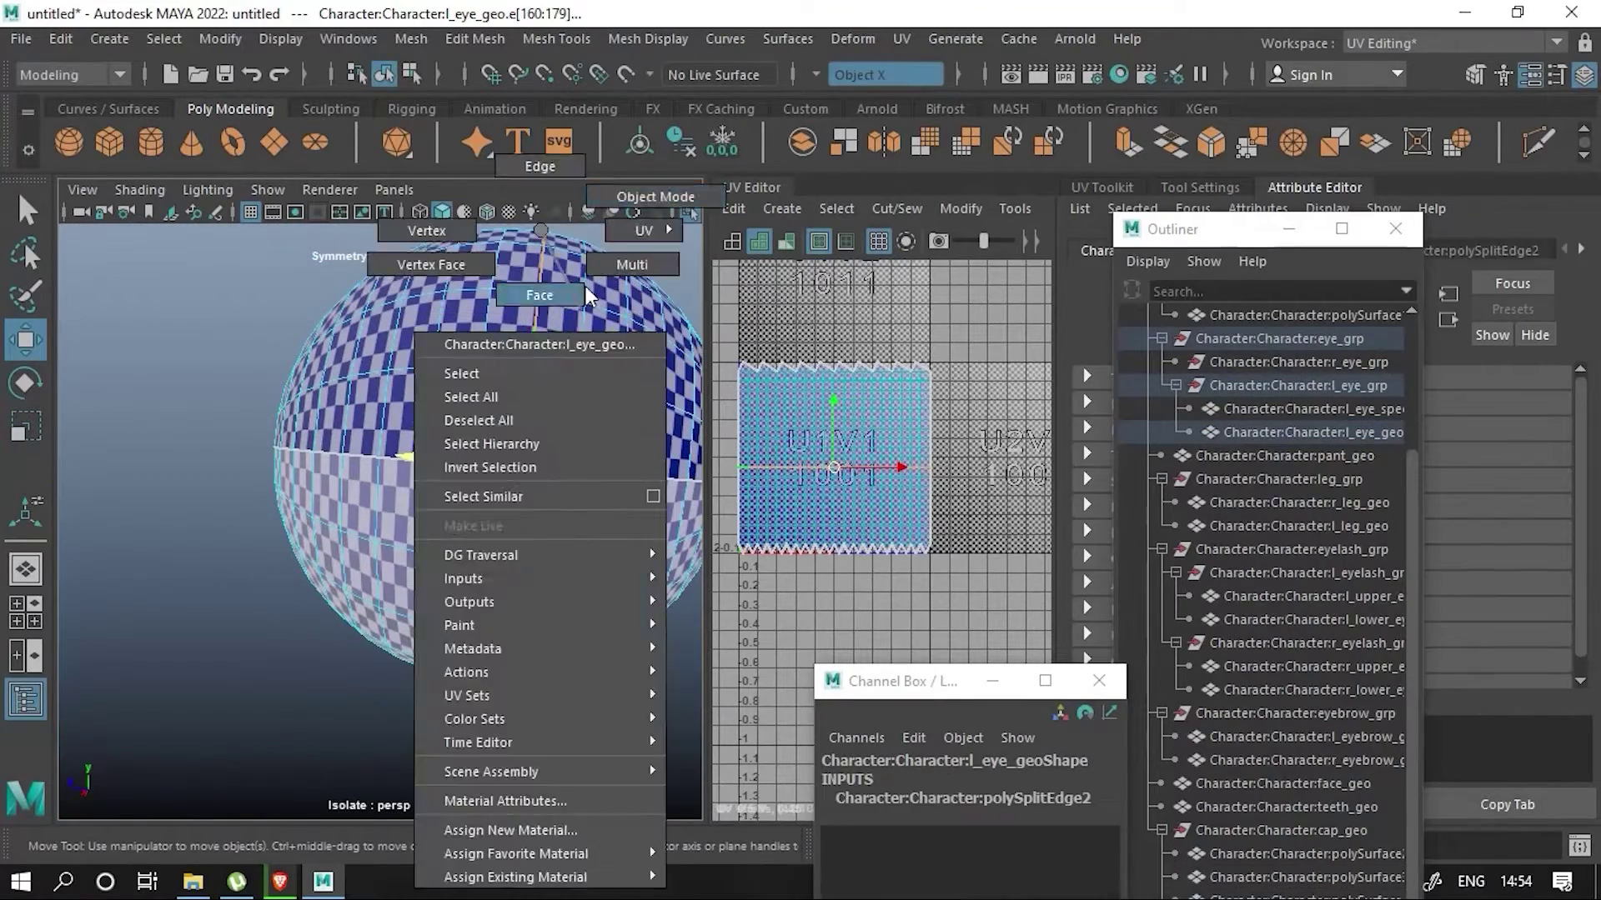
click(782, 208)
click(824, 394)
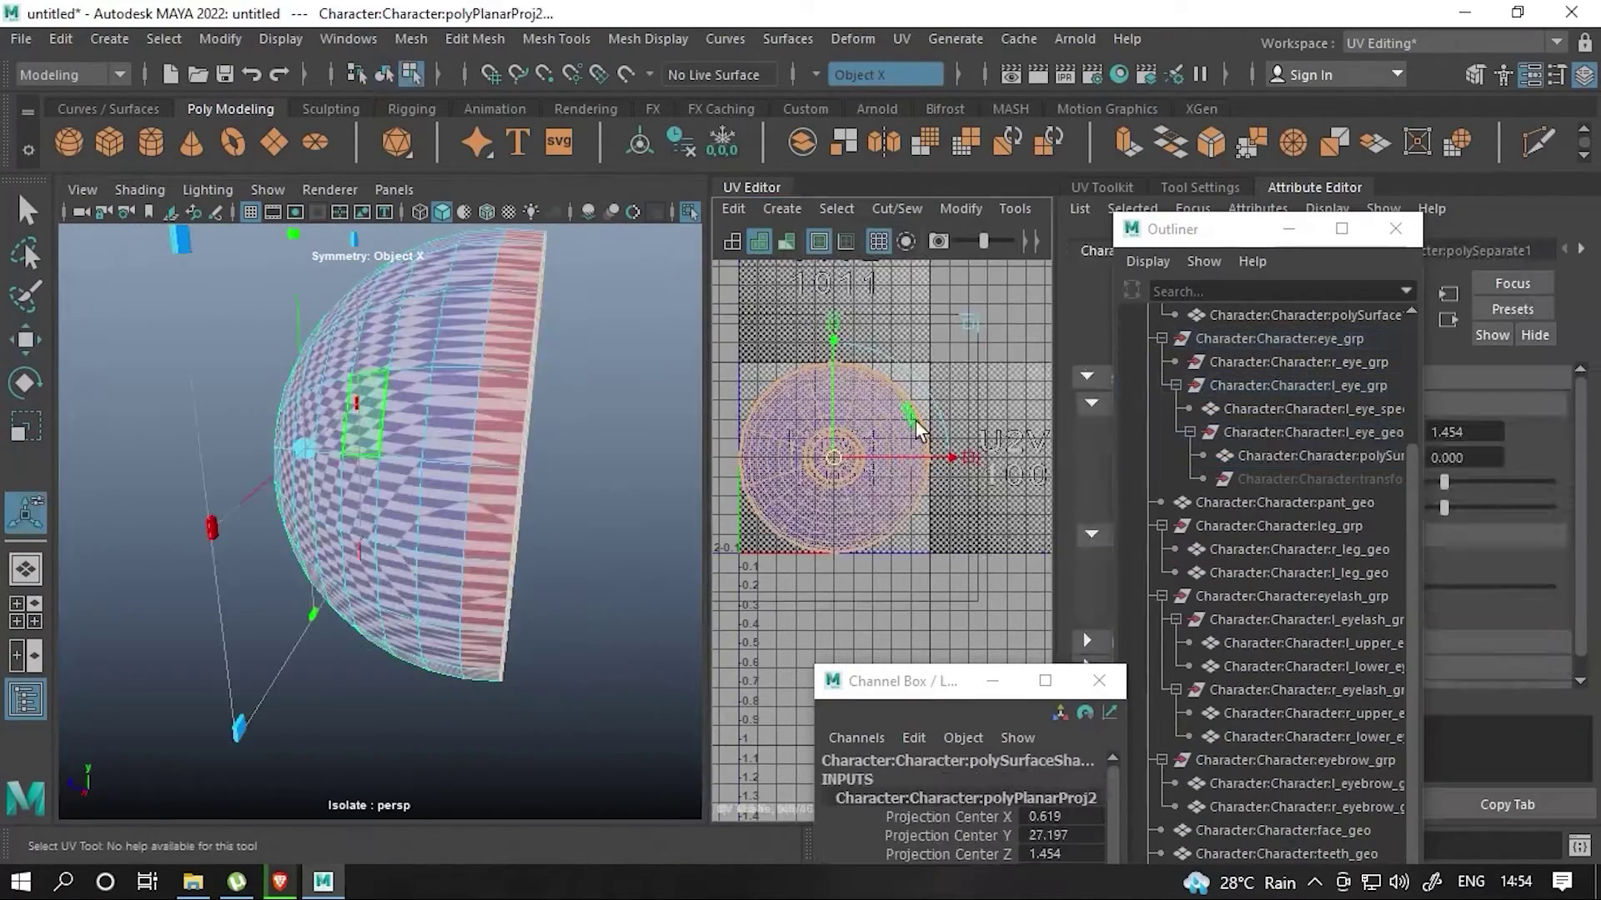
click(688, 211)
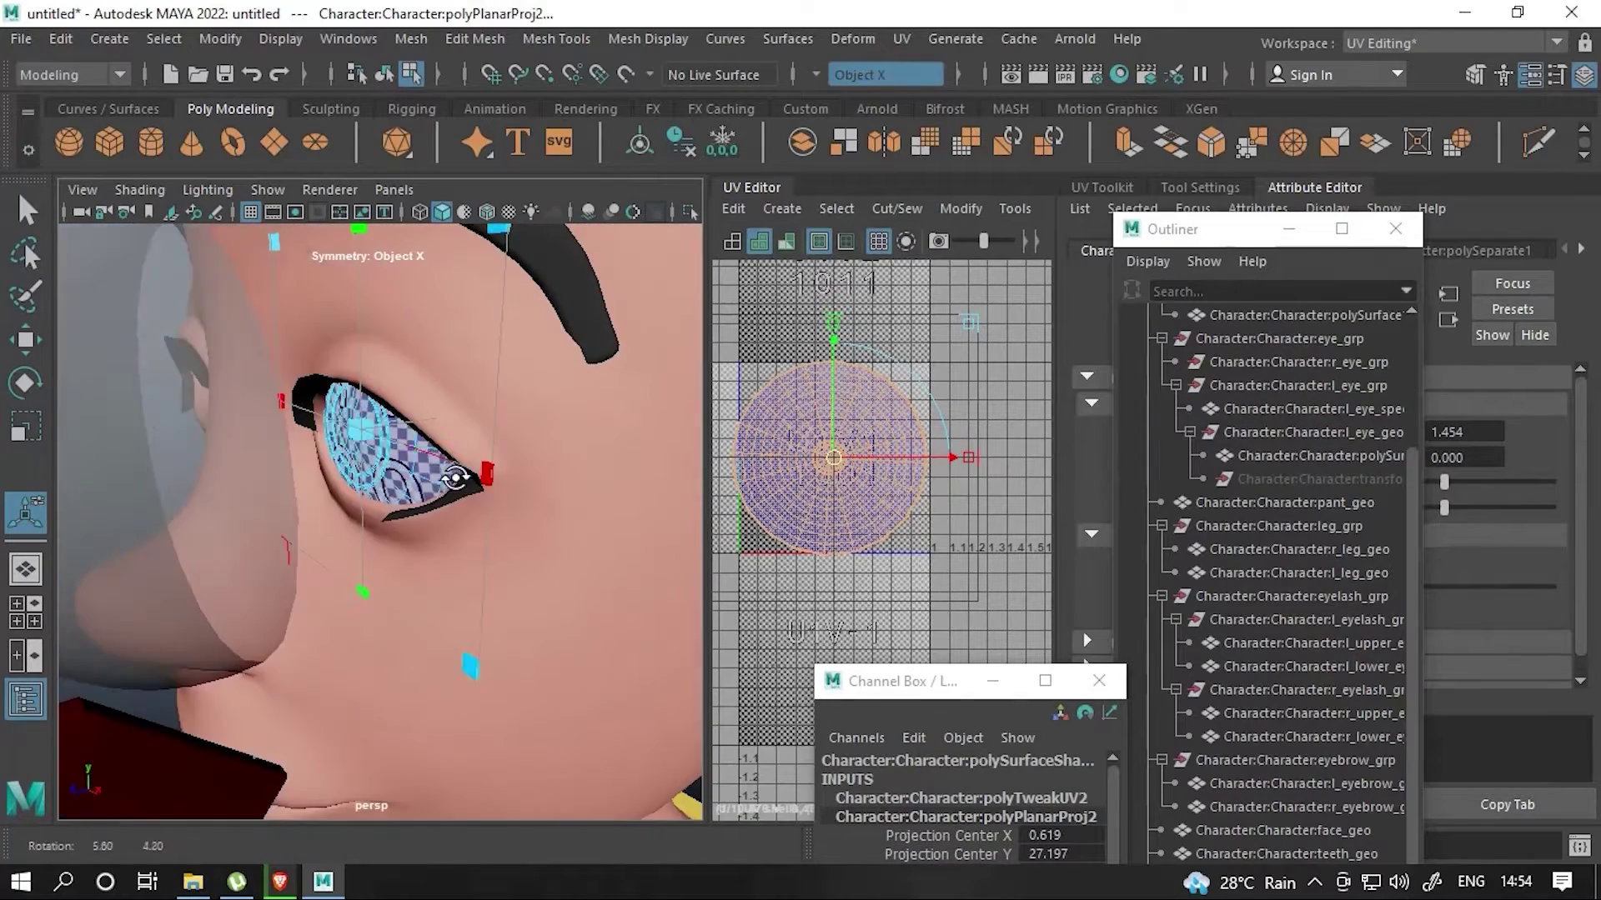
right_drag(485, 230, 538, 262)
click(428, 513)
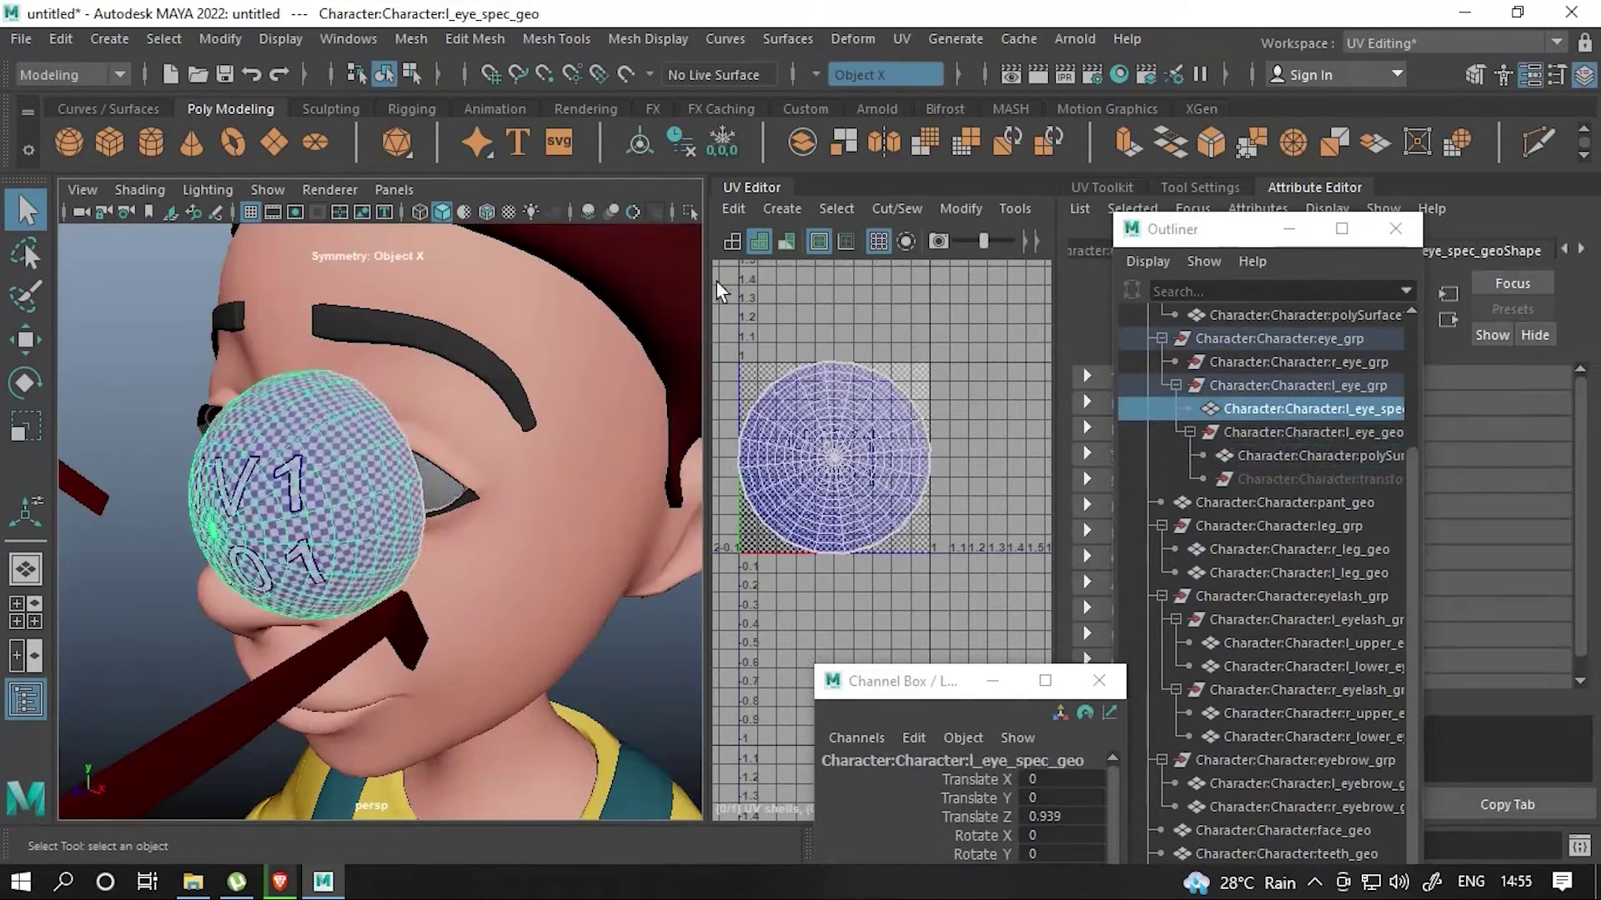
- Set the spec sphere's Translate Z to 0
click(1334, 362)
mouse_move(888, 681)
mouse_down()
mouse_move(1163, 227)
mouse_move(846, 556)
mouse_up()
text(0)
key(Return)
key(f)
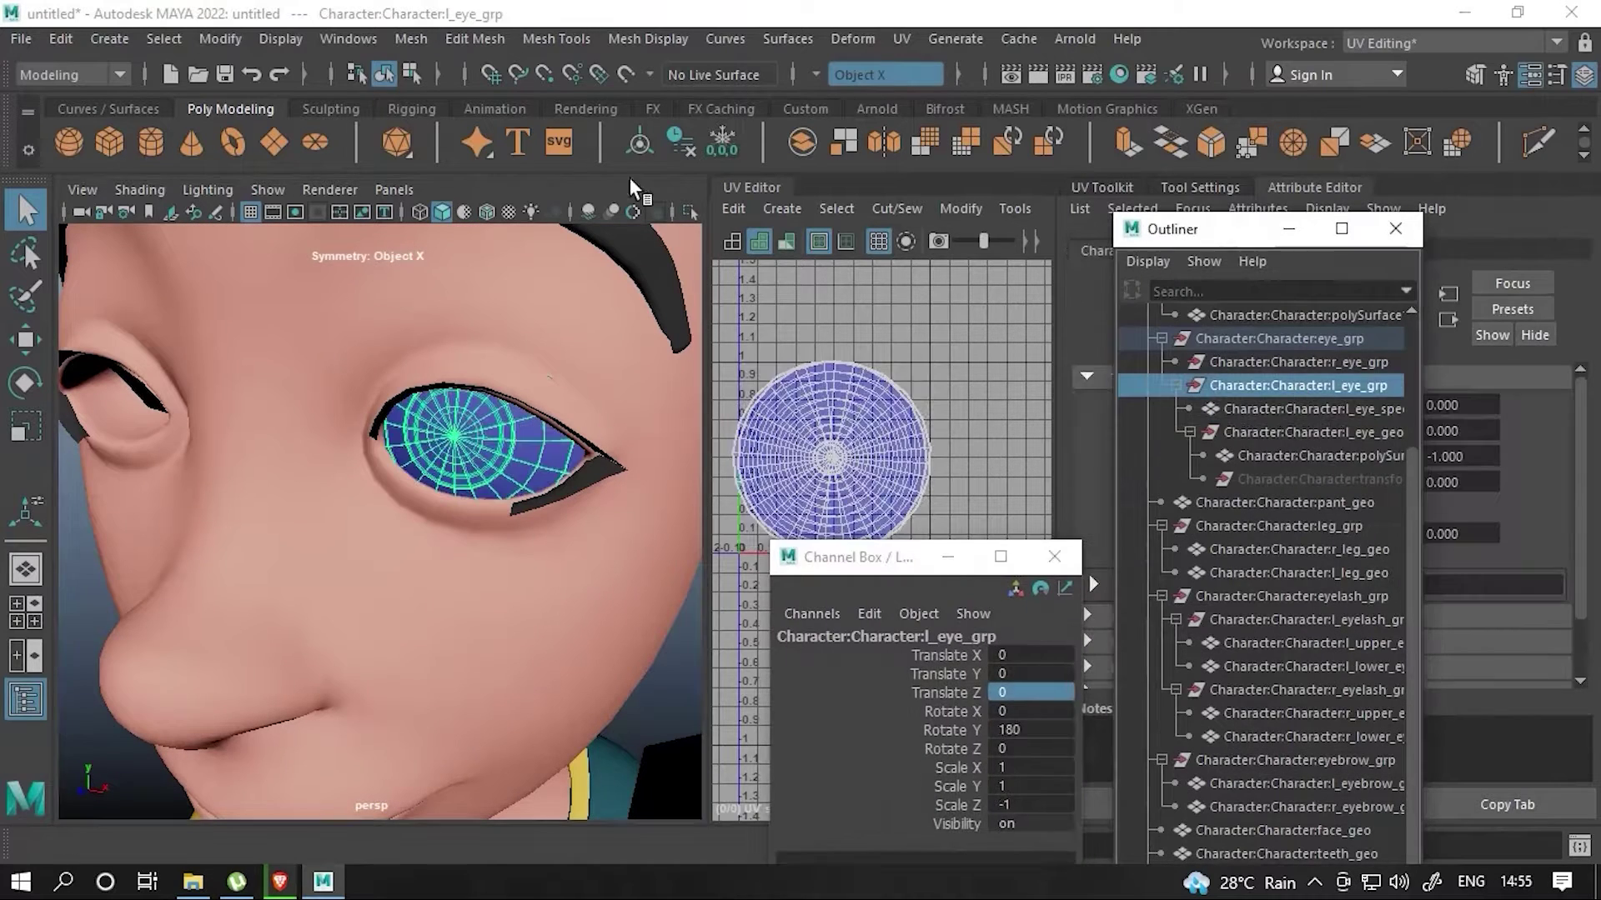
- Rename the eyeball's child mesh polySurface9 to l_eye_geo
click(1309, 432)
mouse_move(508, 457)
alt+mouse_down()
mouse_move(330, 483)
mouse_move(433, 458)
alt+mouse_up()
key(w)
drag(1422, 431, 1543, 433)
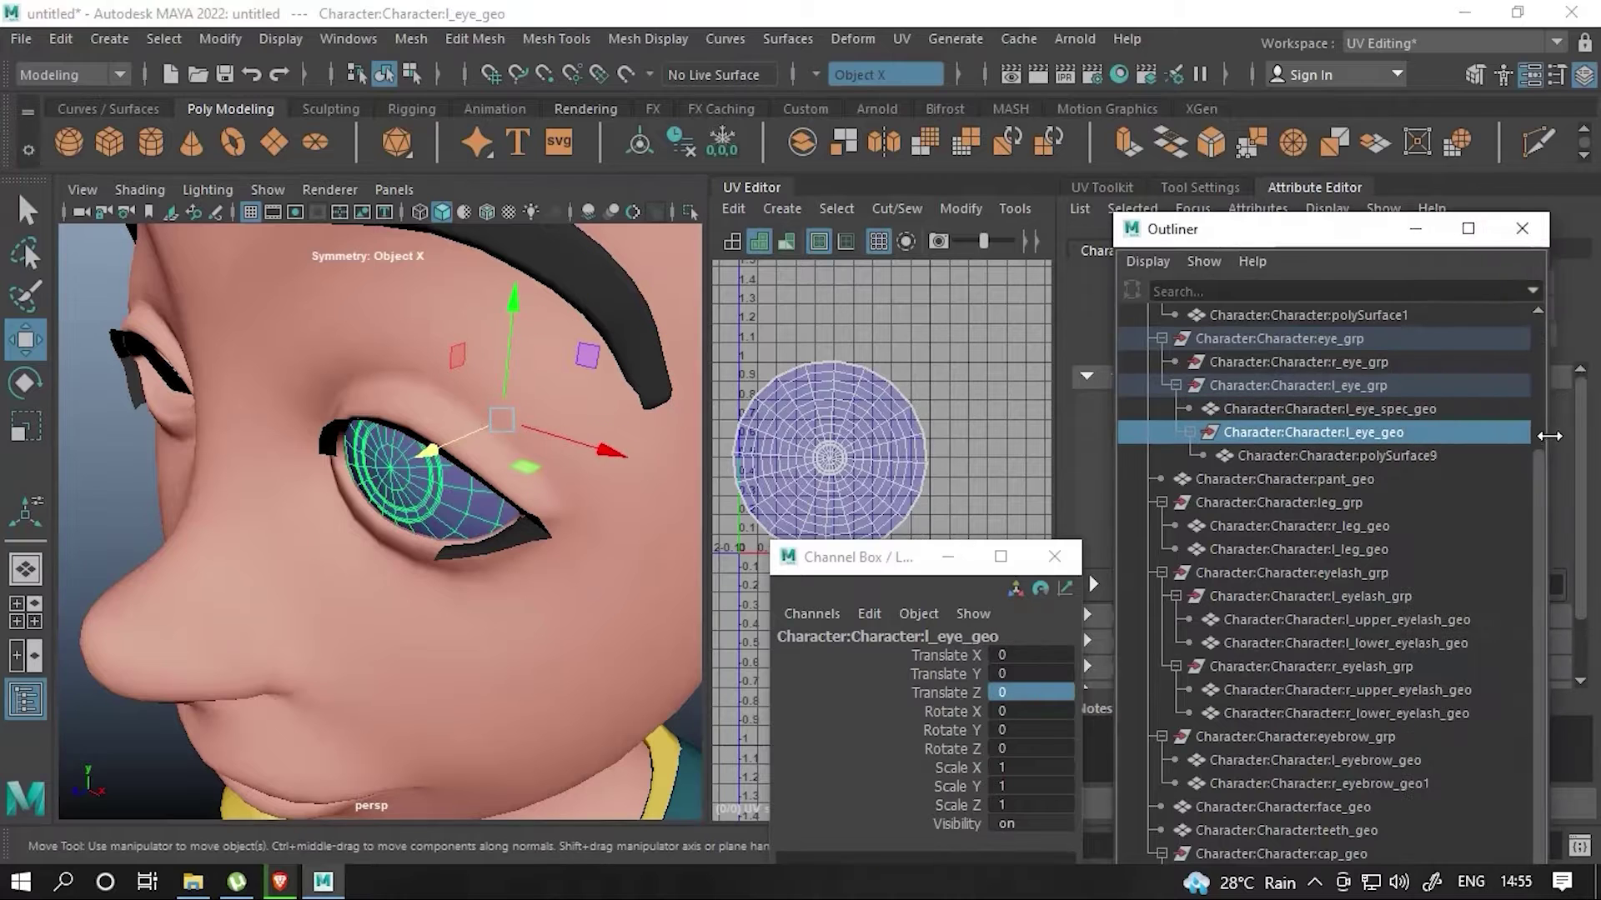
click(1292, 455)
double_click(1292, 455)
text(l_eye_geo)
key(Return)
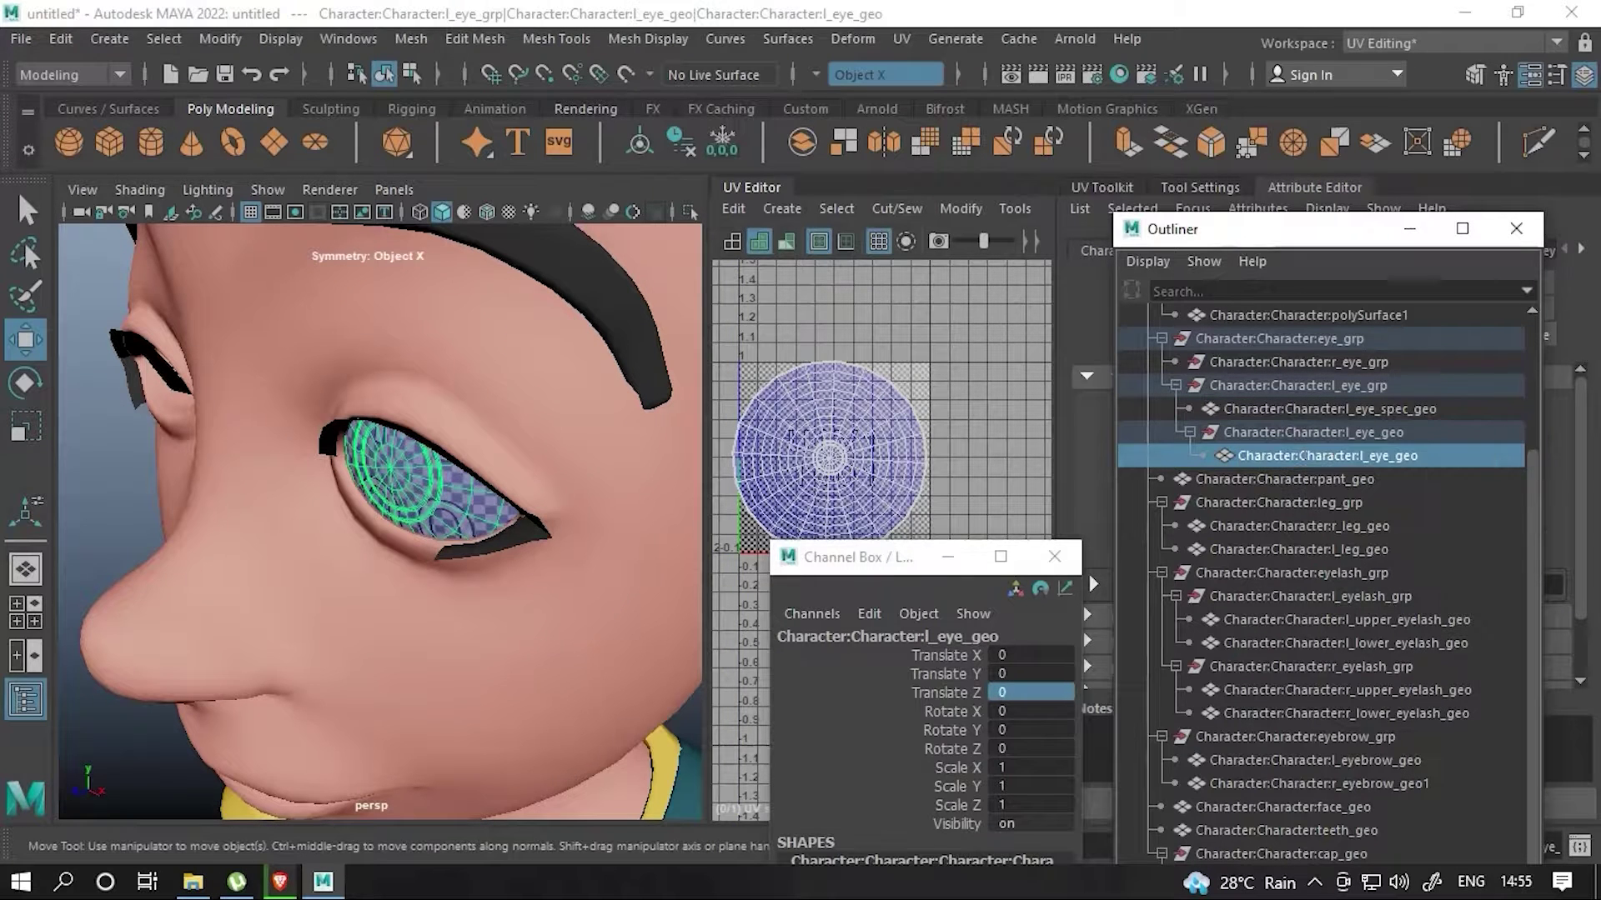
- Group the eye parts and mirror the group with Scale X -1
click(1292, 433)
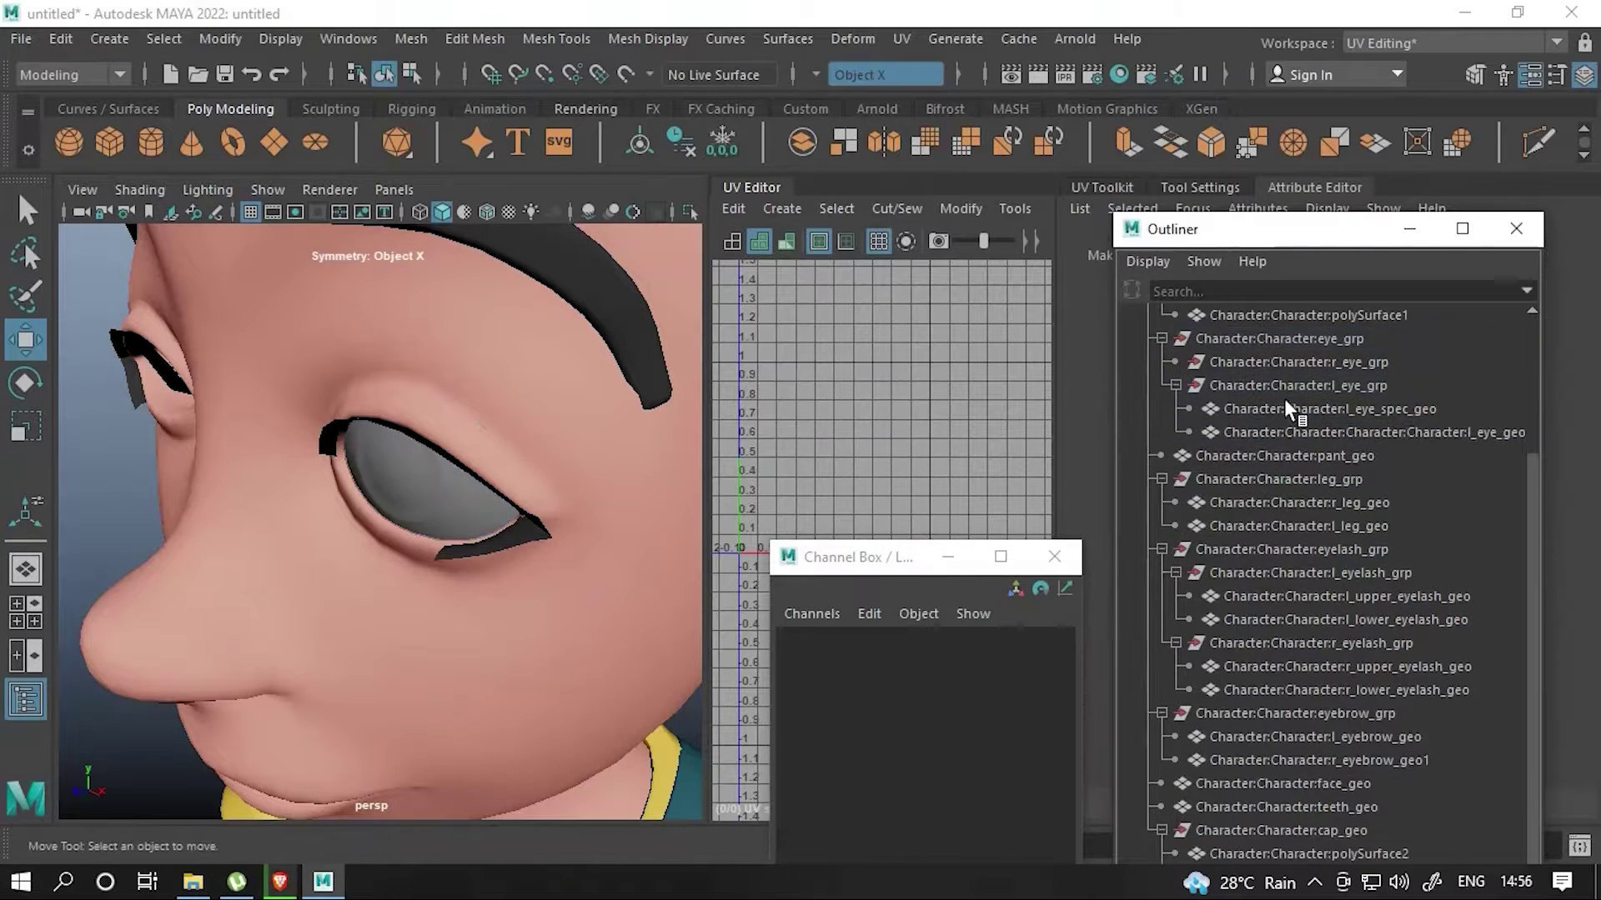
alt+drag(500, 450, 582, 441)
key(ctrl+g)
mouse_move(859, 557)
mouse_down()
mouse_move(1149, 314)
mouse_move(726, 511)
mouse_up()
click(1297, 525)
text(-1)
key(Return)
scroll(518, 564, down, 5)
- Rename the mirrored meshes and group to r_eye_spec_geo, r_eye_geo and r_eye_grp
click(1175, 456)
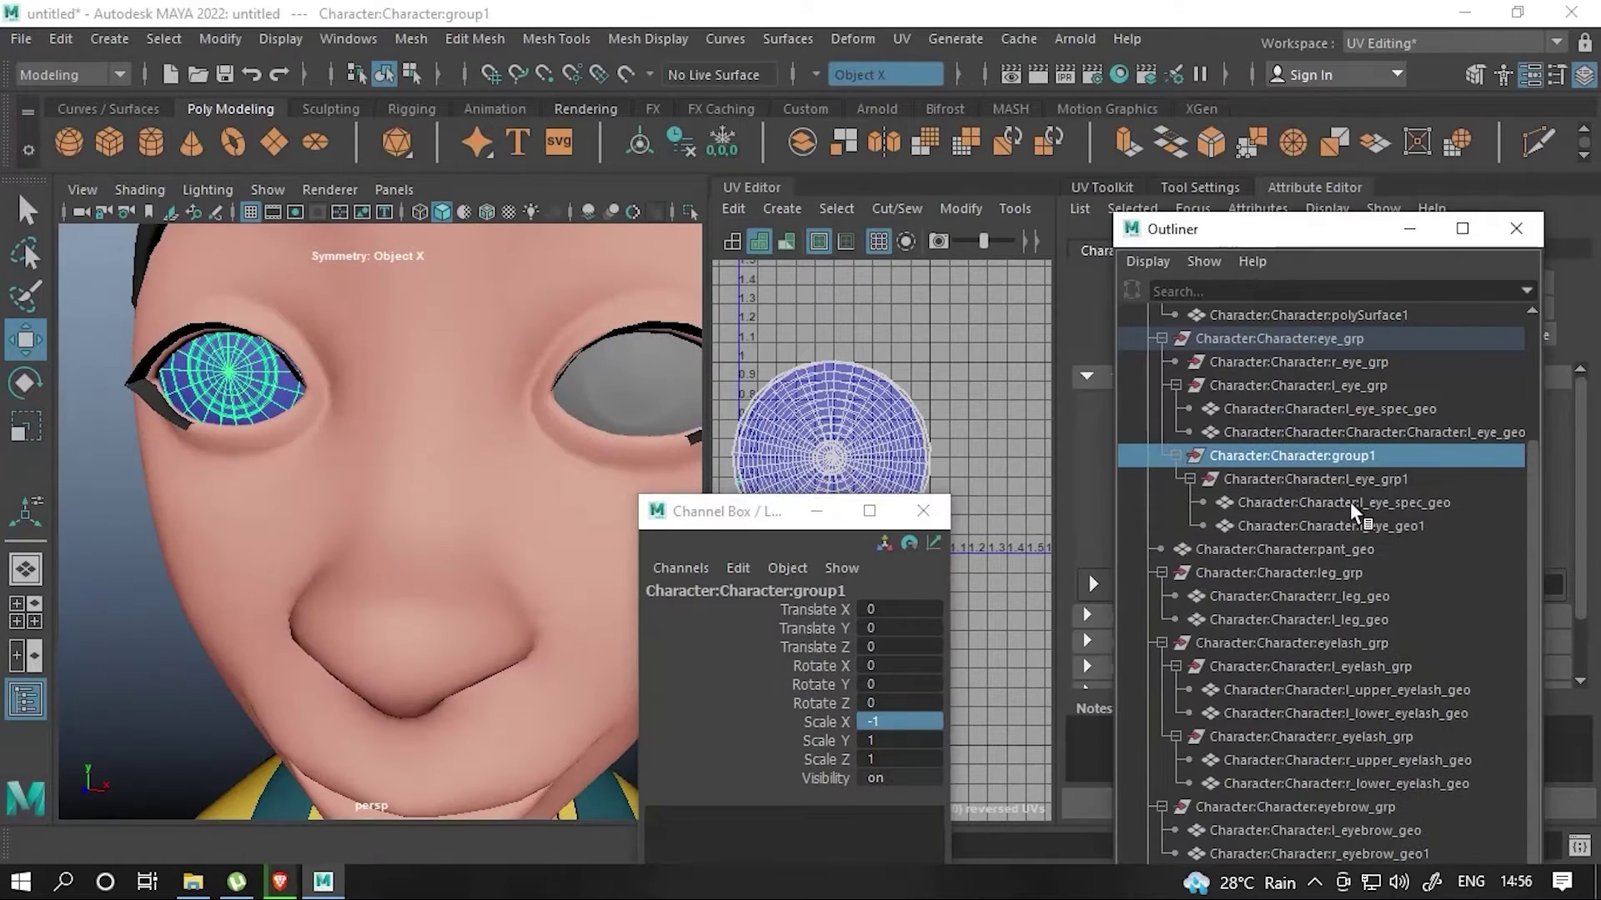
double_click(1349, 502)
text(r_eye_spec_geo)
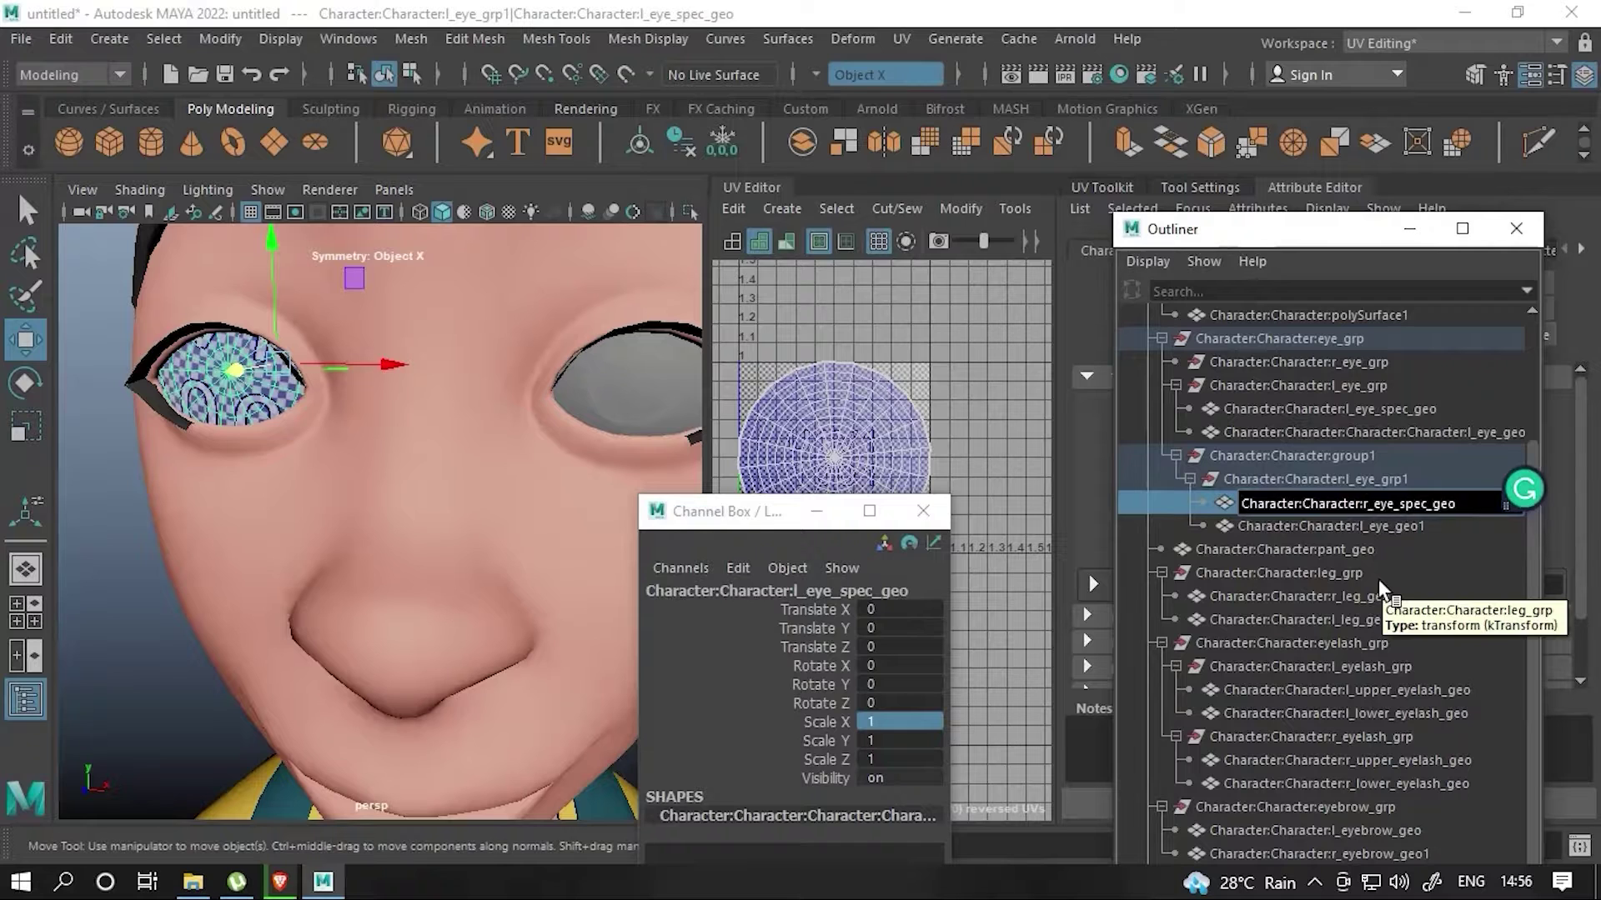
key(Return)
double_click(1390, 527)
text(r_eye_geo)
key(Return)
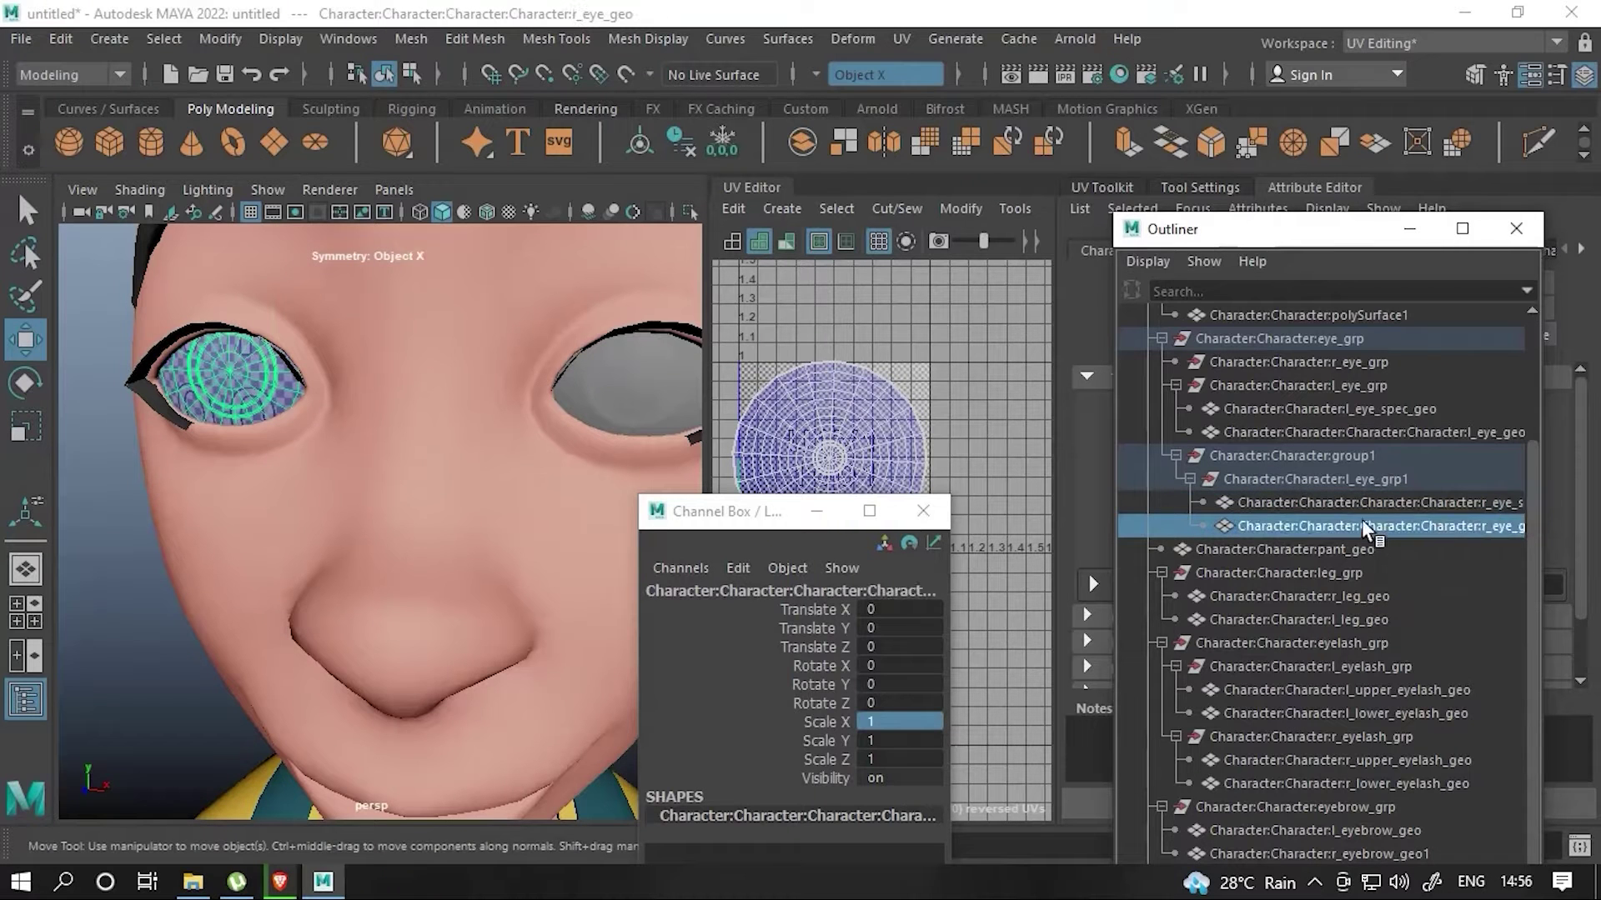
ctrl+click(1335, 505)
double_click(1426, 481)
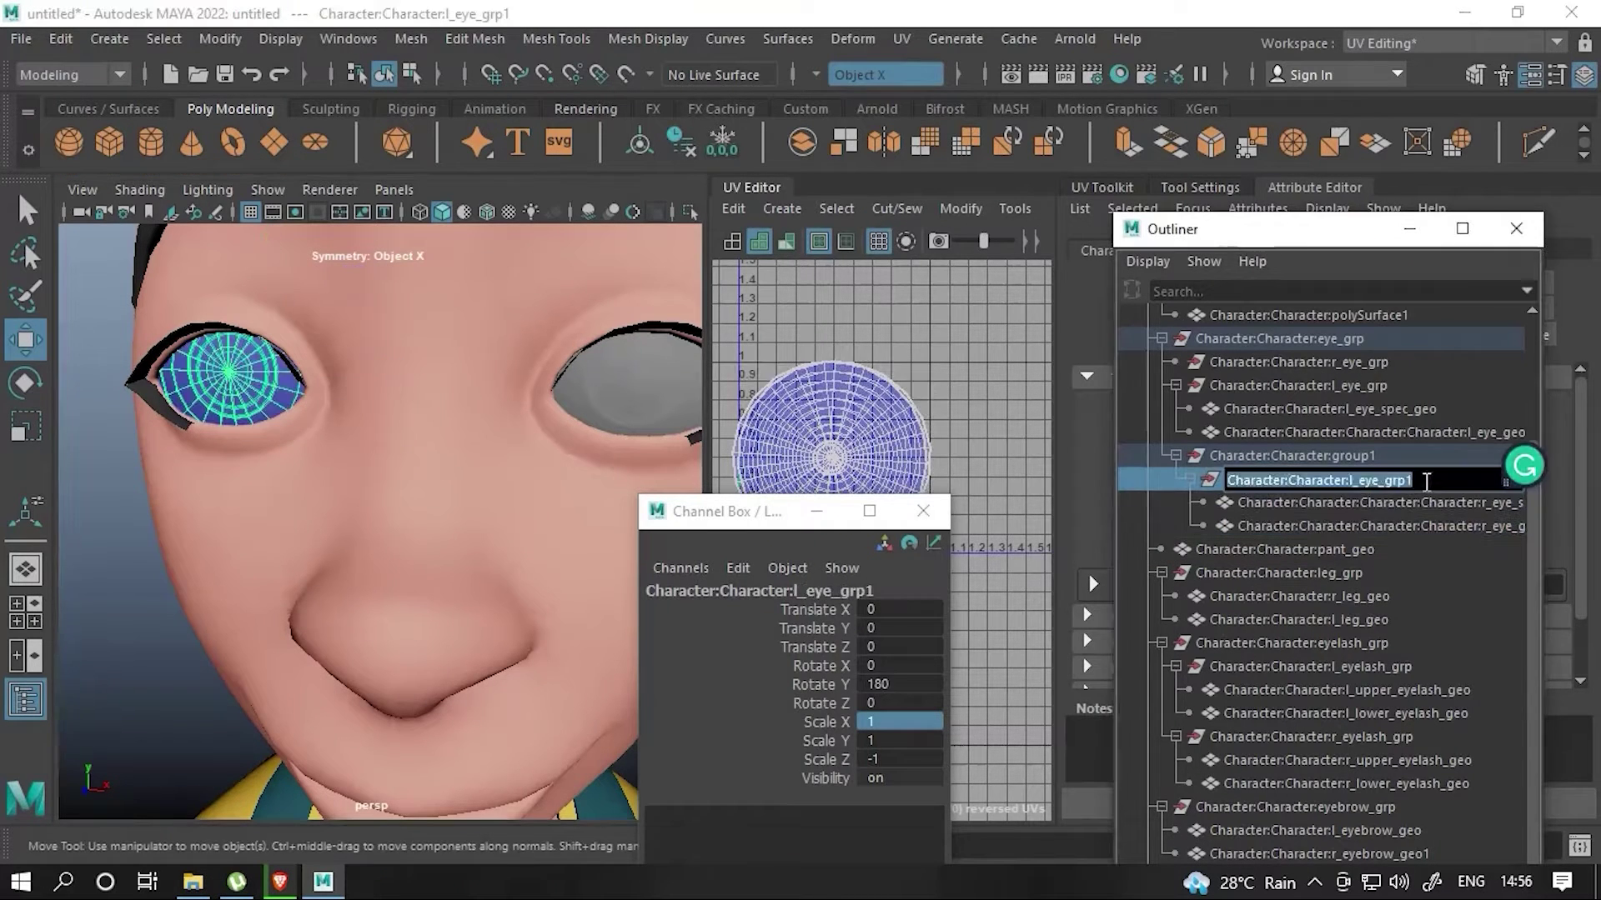
text(r_eye_grp)
key(Return)
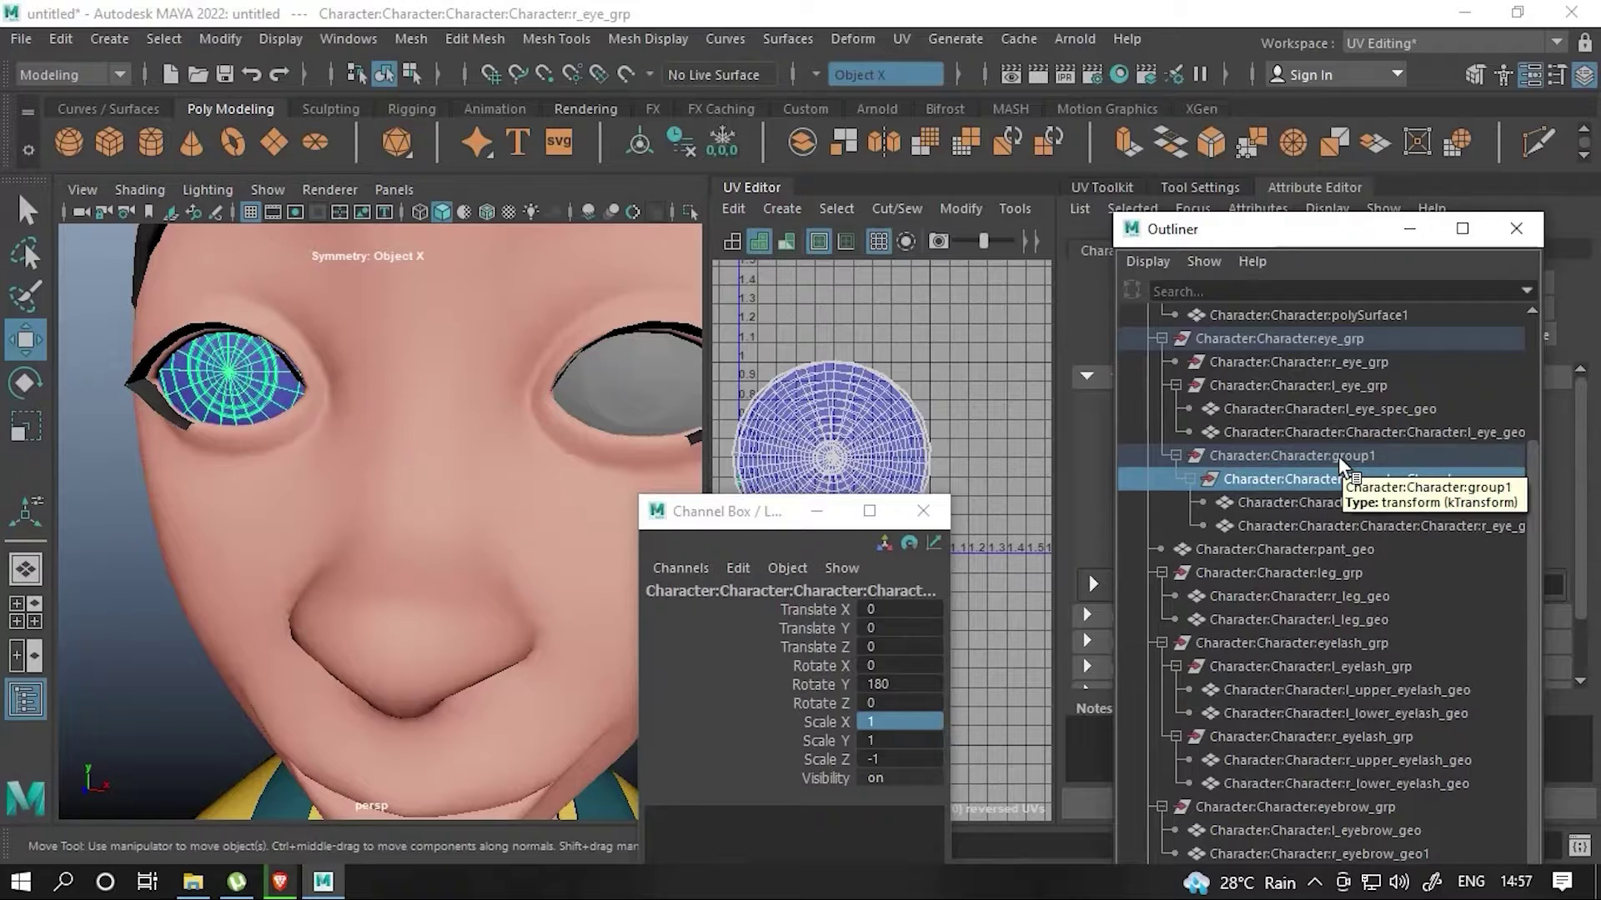
- Move r_eye_grp directly under eye_grp beside l_eye_grp and collapse the branches
middle_drag(1338, 457, 1325, 342)
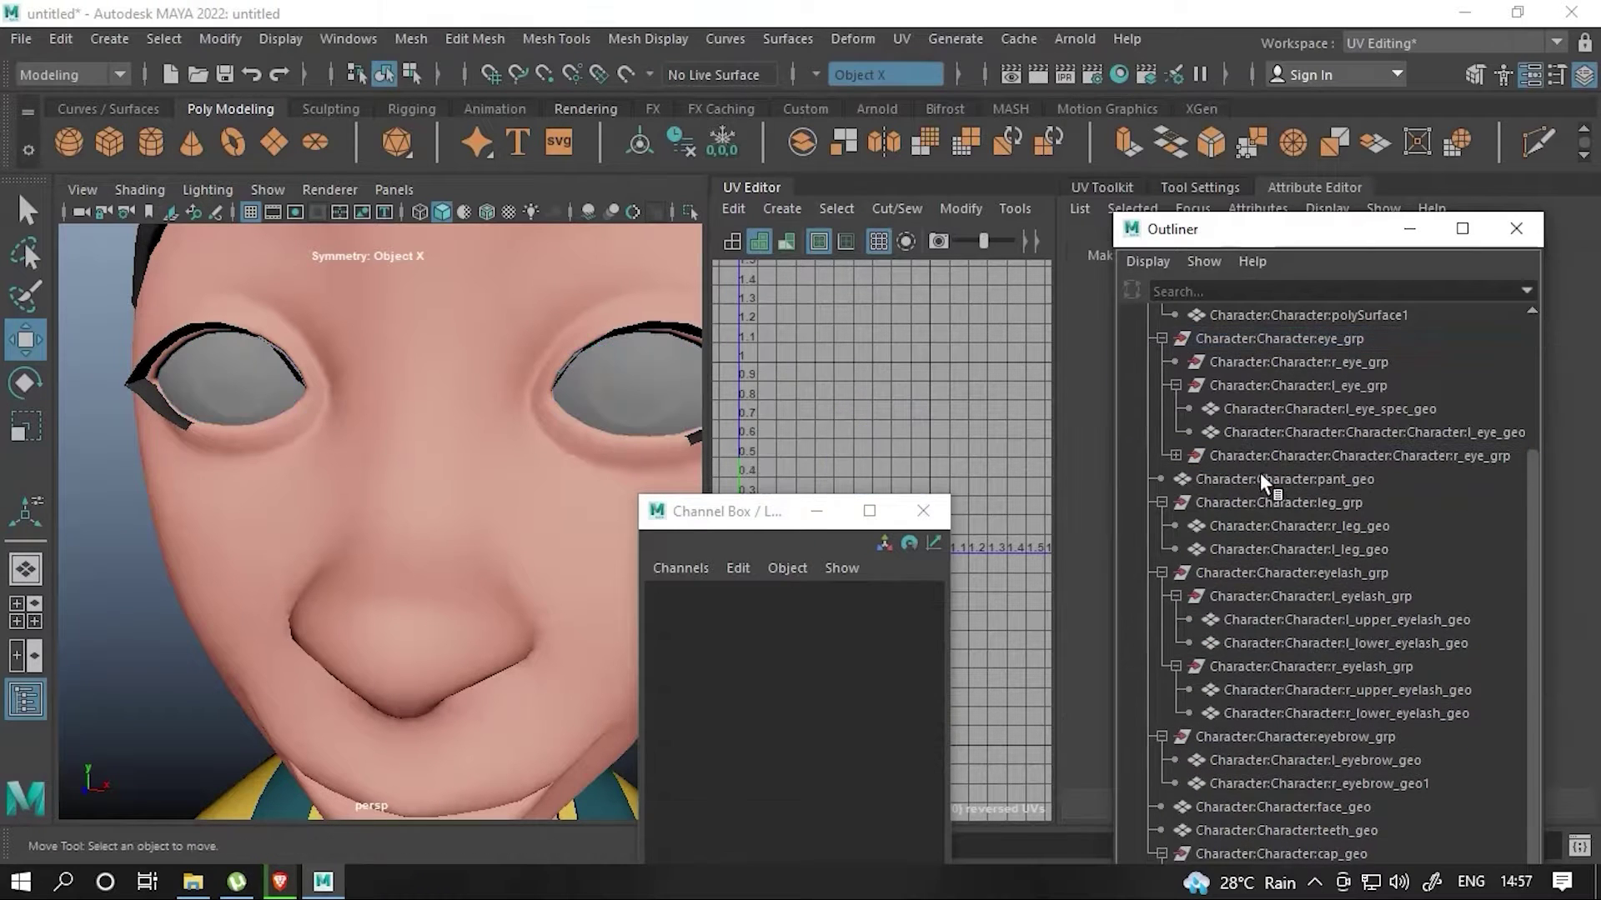
click(1299, 340)
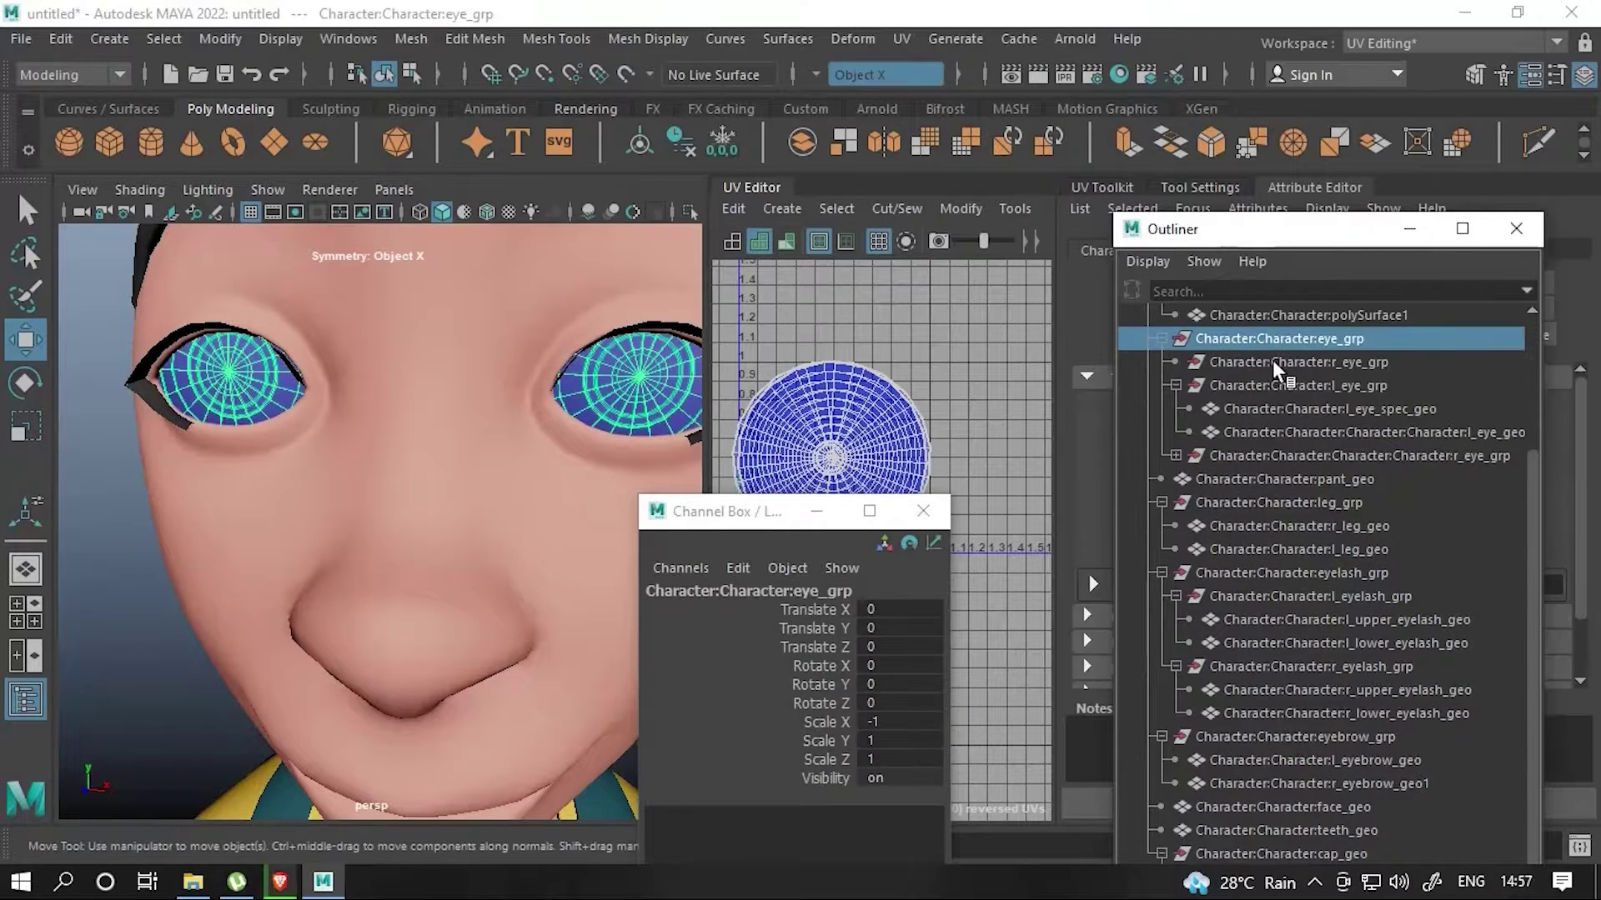
click(1272, 362)
key(Delete)
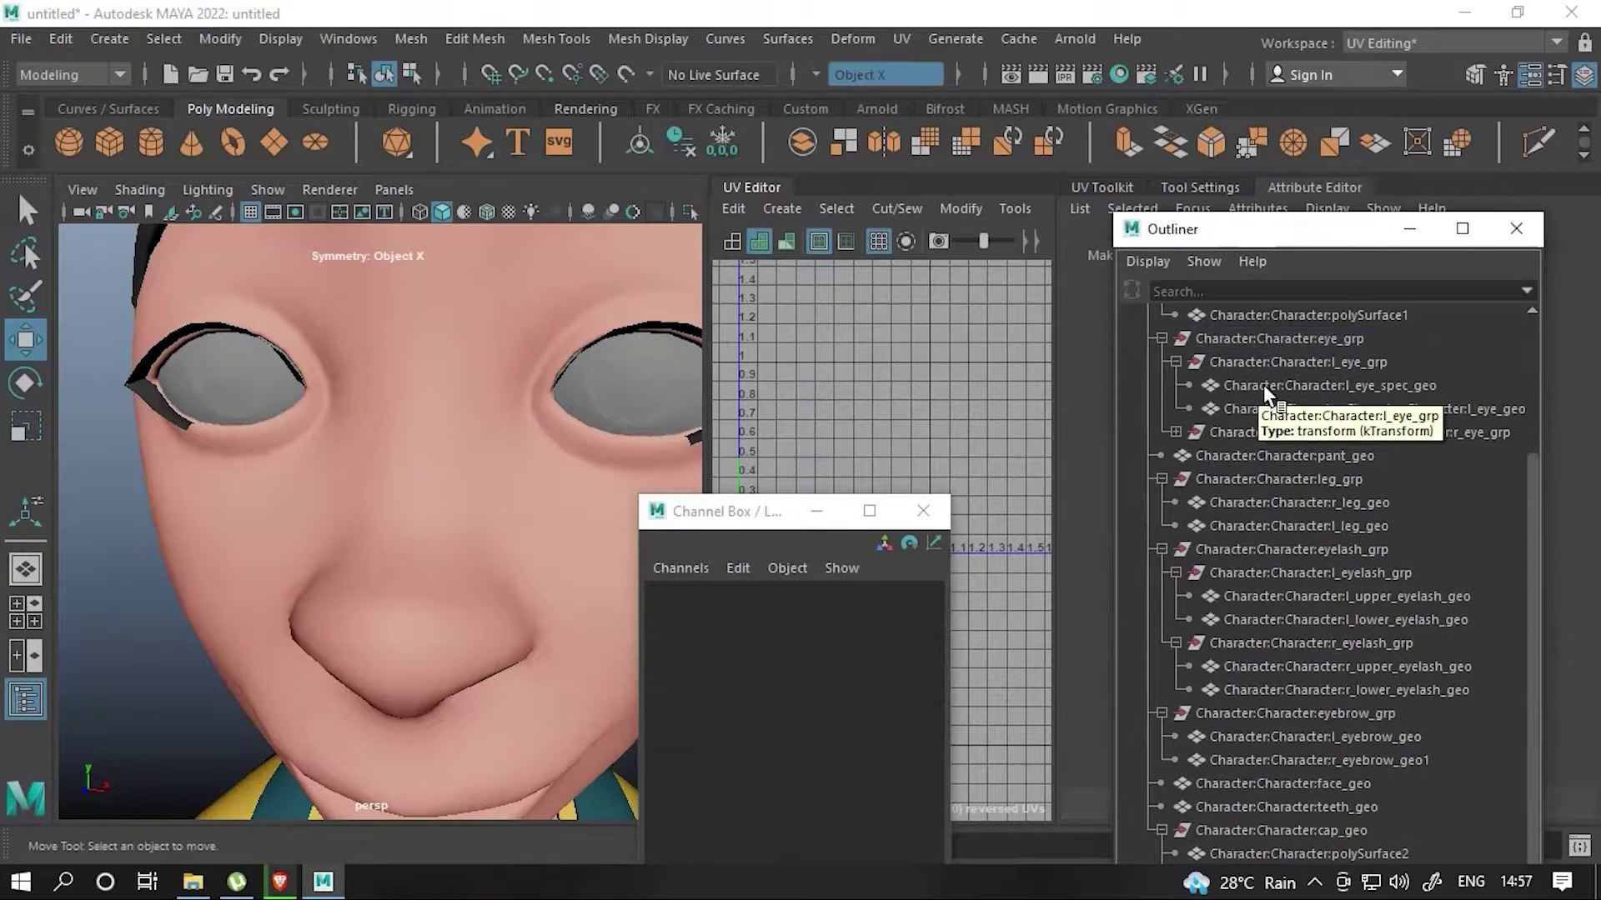
click(1234, 363)
click(1247, 414)
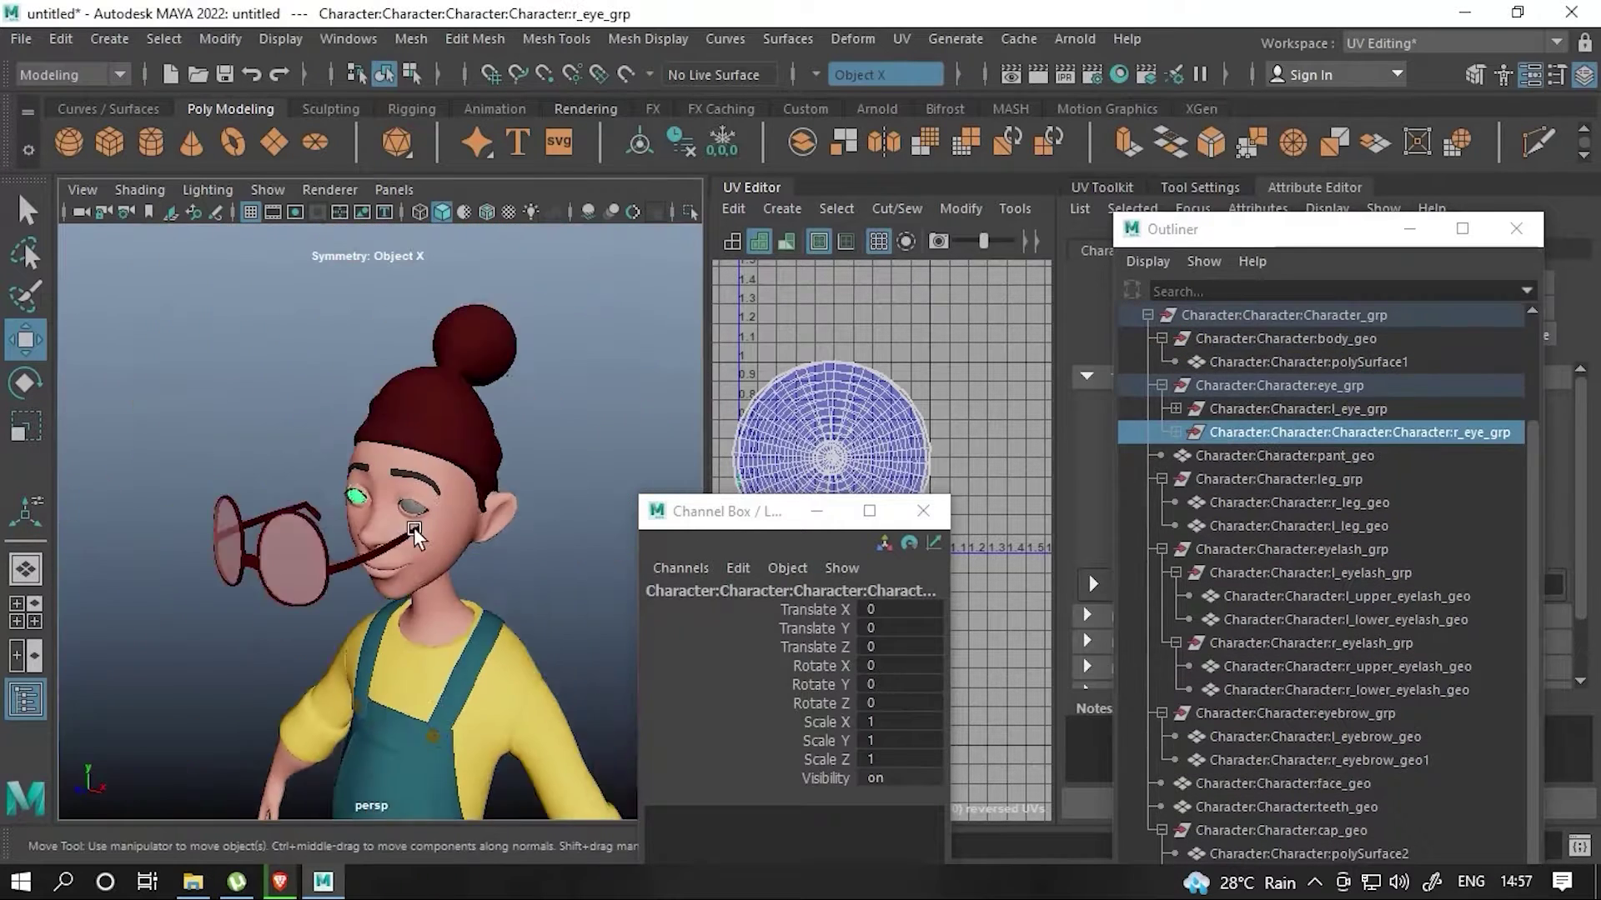
- Isolate the shirt, give it a cylindrical UV projection and cut the selected edges into a seam
drag(1392, 233, 1258, 284)
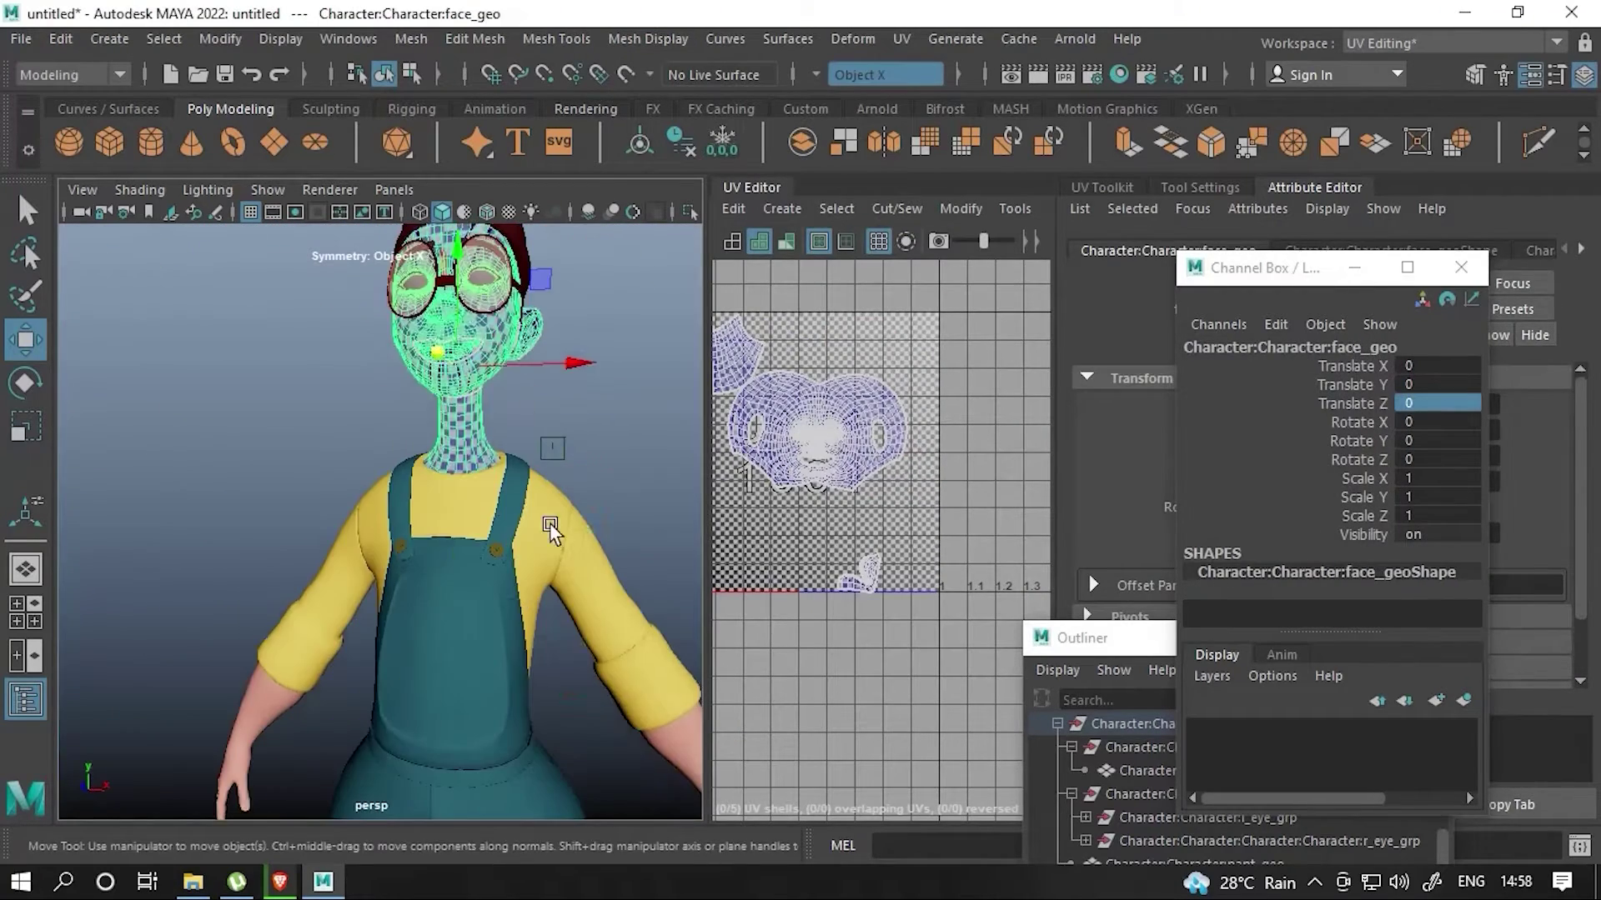
click(687, 213)
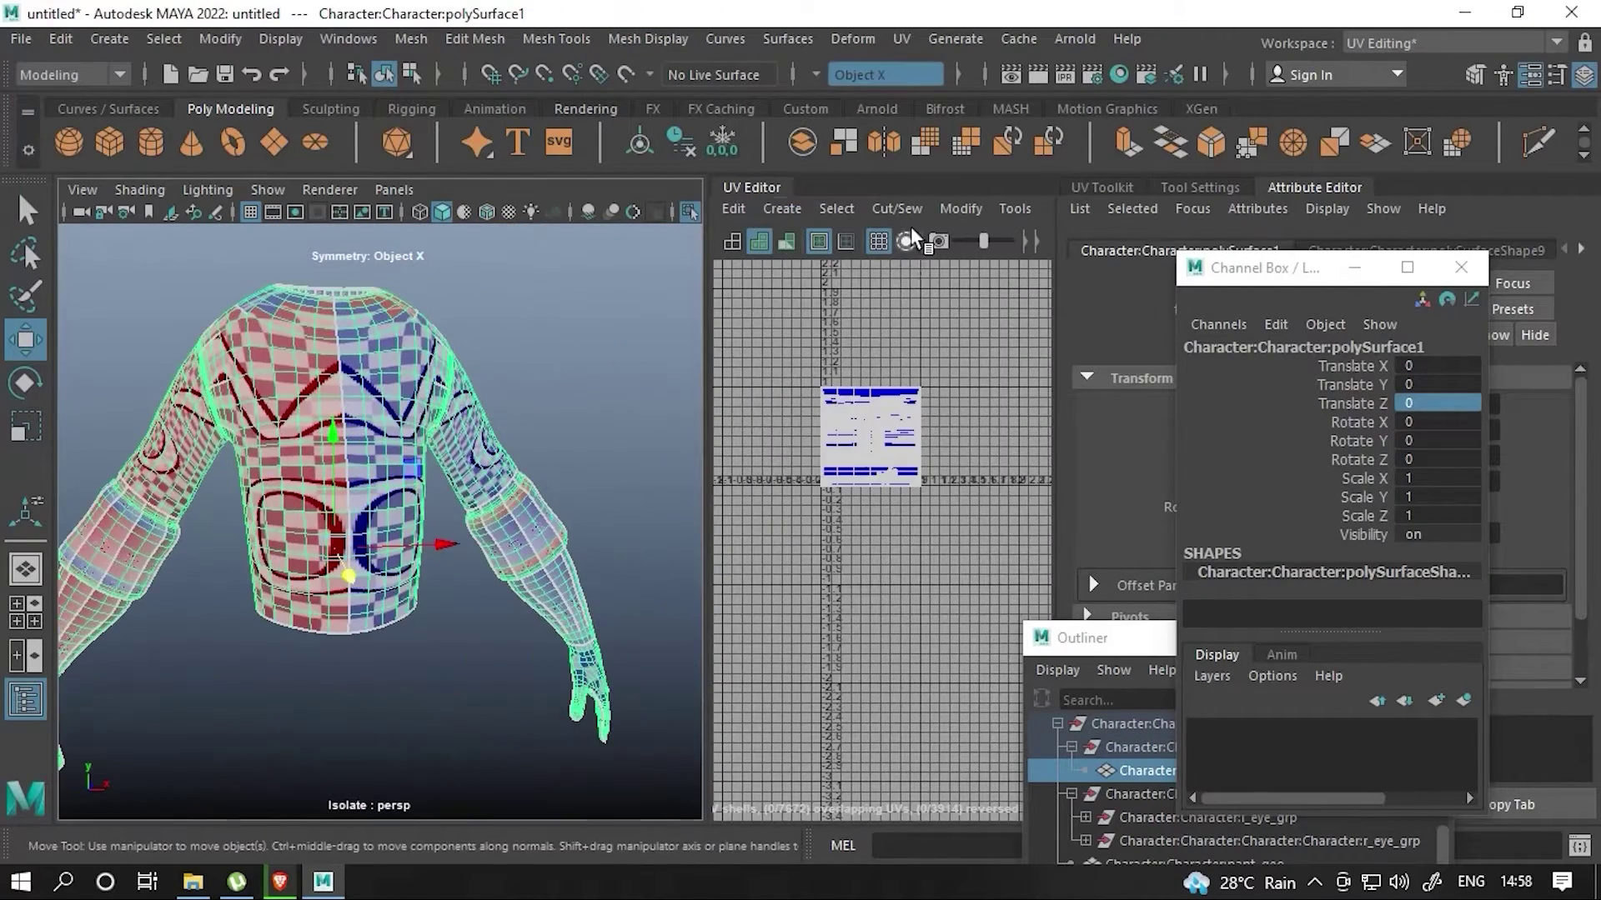
click(782, 209)
click(825, 371)
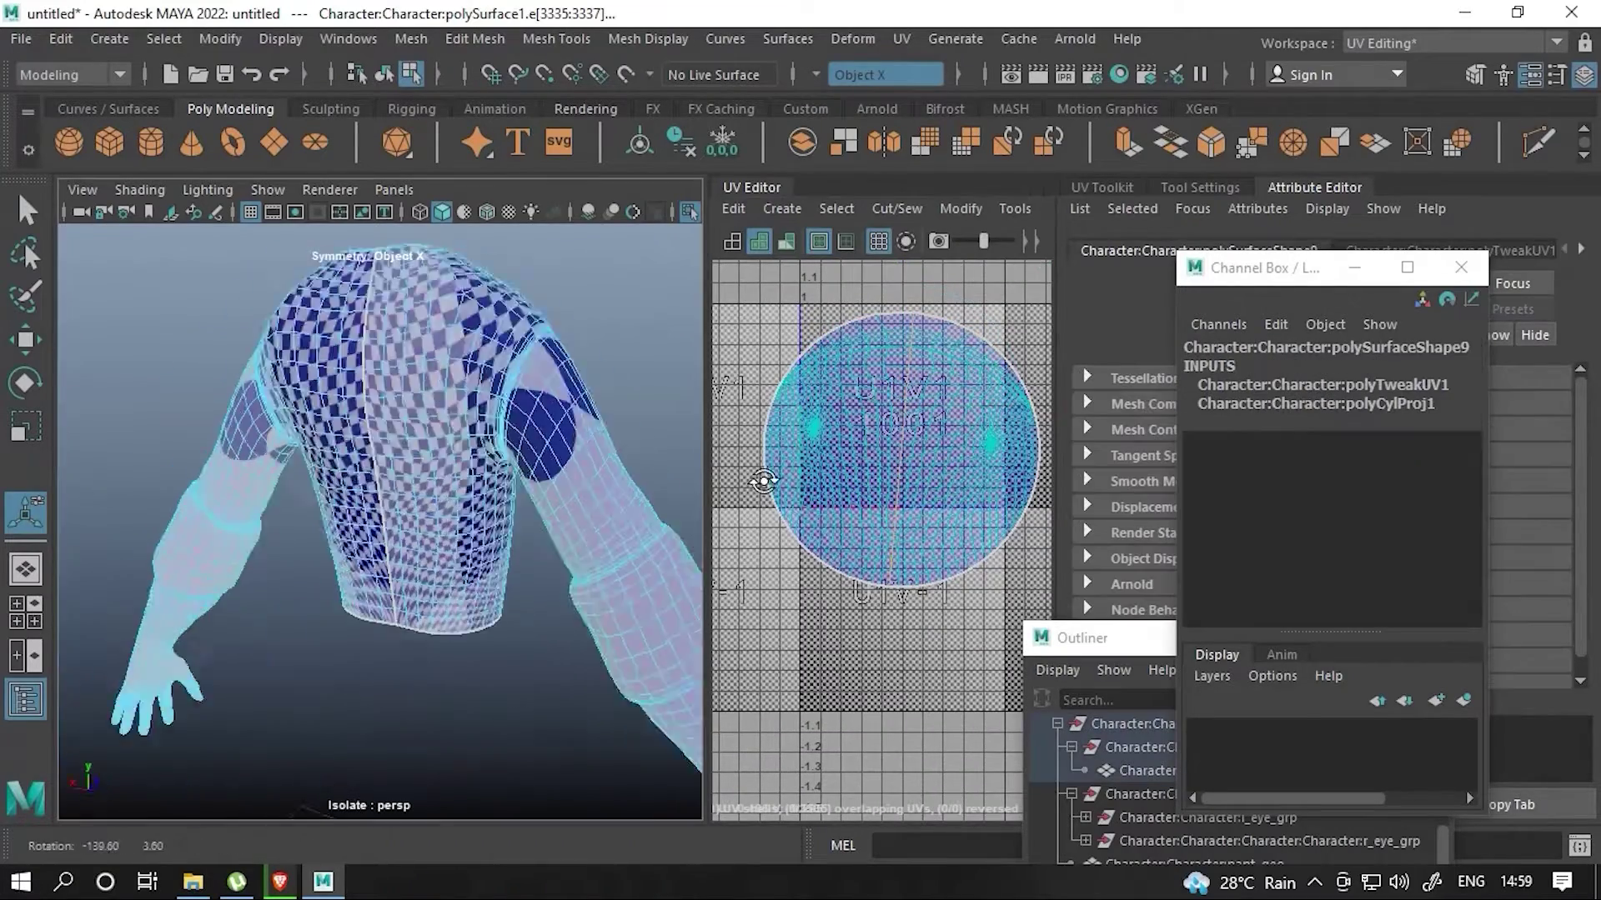
right_click(893, 480)
click(896, 482)
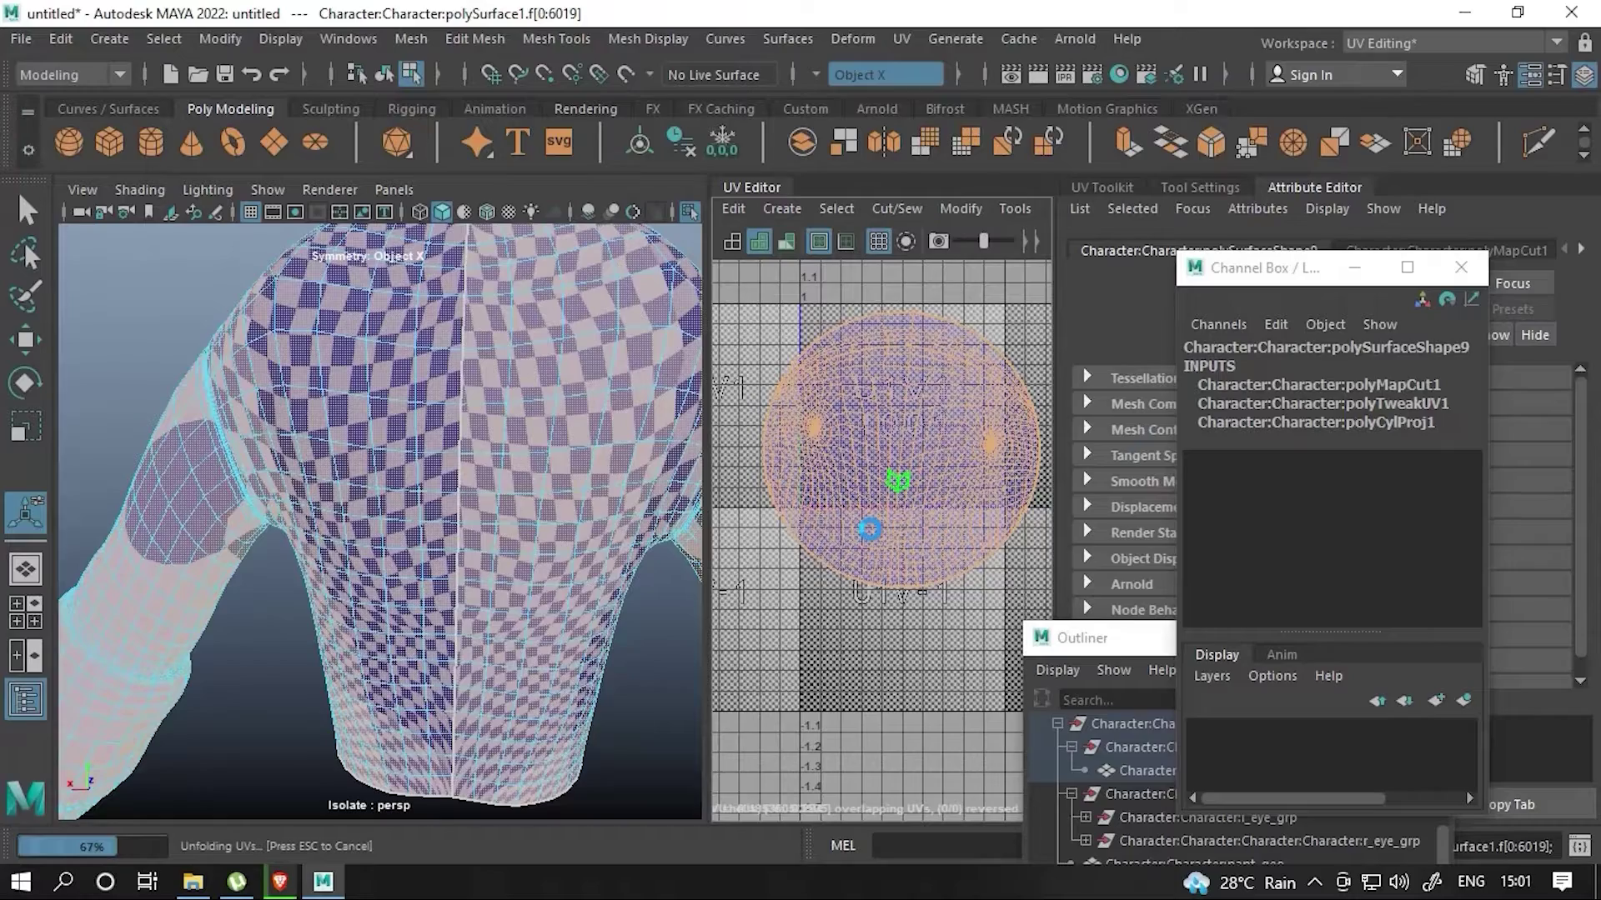
- Cut a seam along the selected edges, then zoom in on the left shoulder
mouse_move(375, 500)
alt+mouse_down()
mouse_move(260, 551)
mouse_move(384, 534)
alt+mouse_up()
key(ctrl+x)
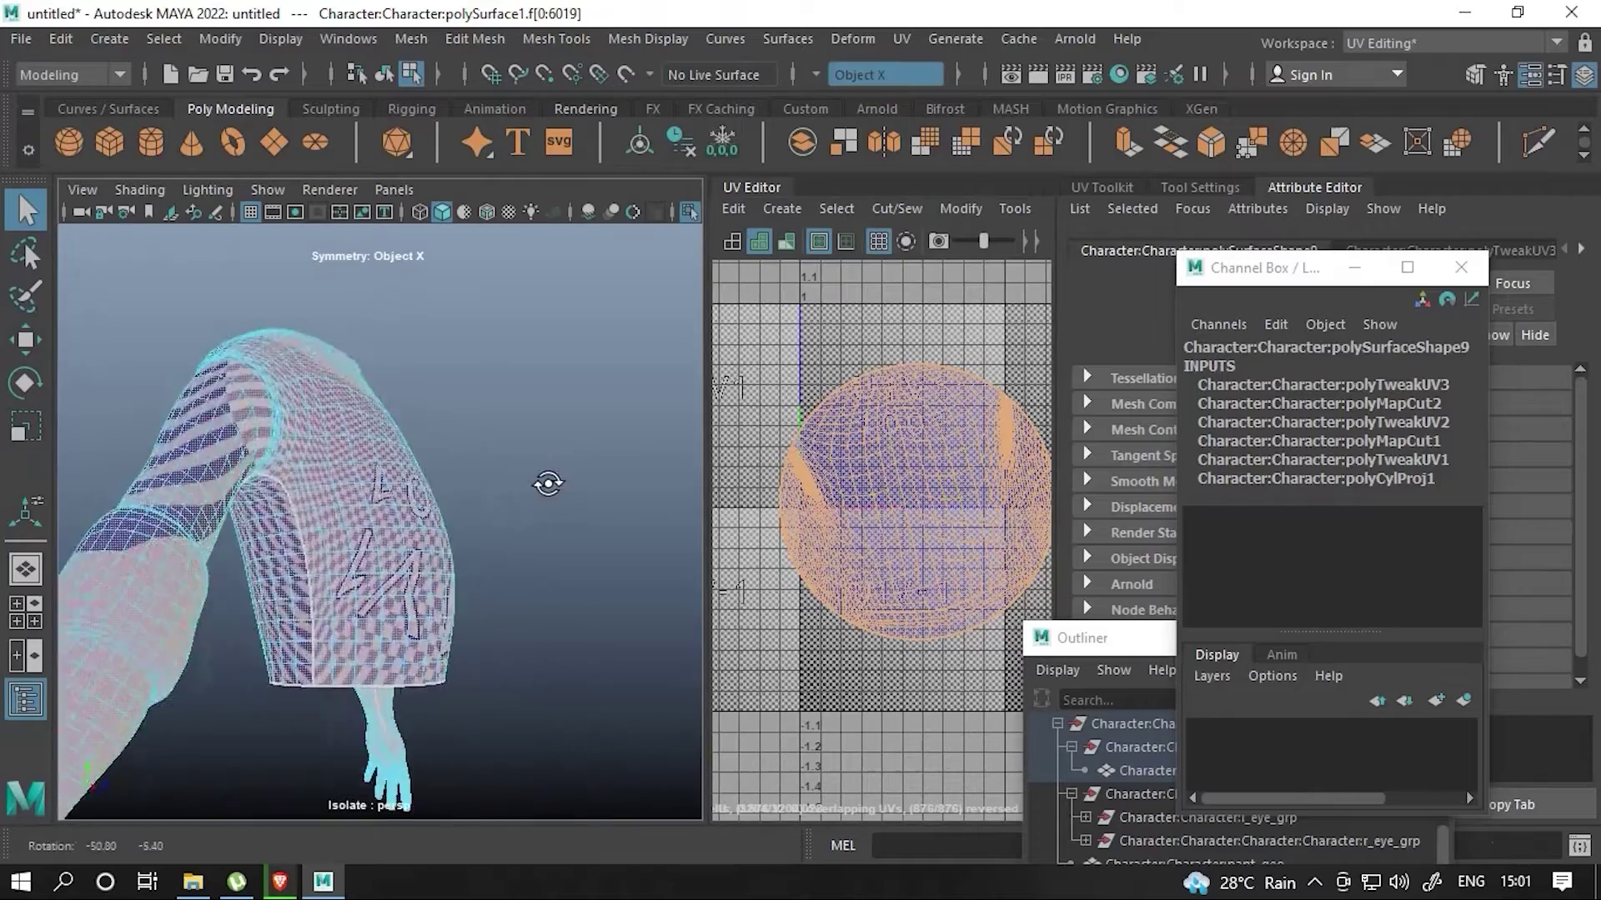
alt+drag(547, 479, 722, 532)
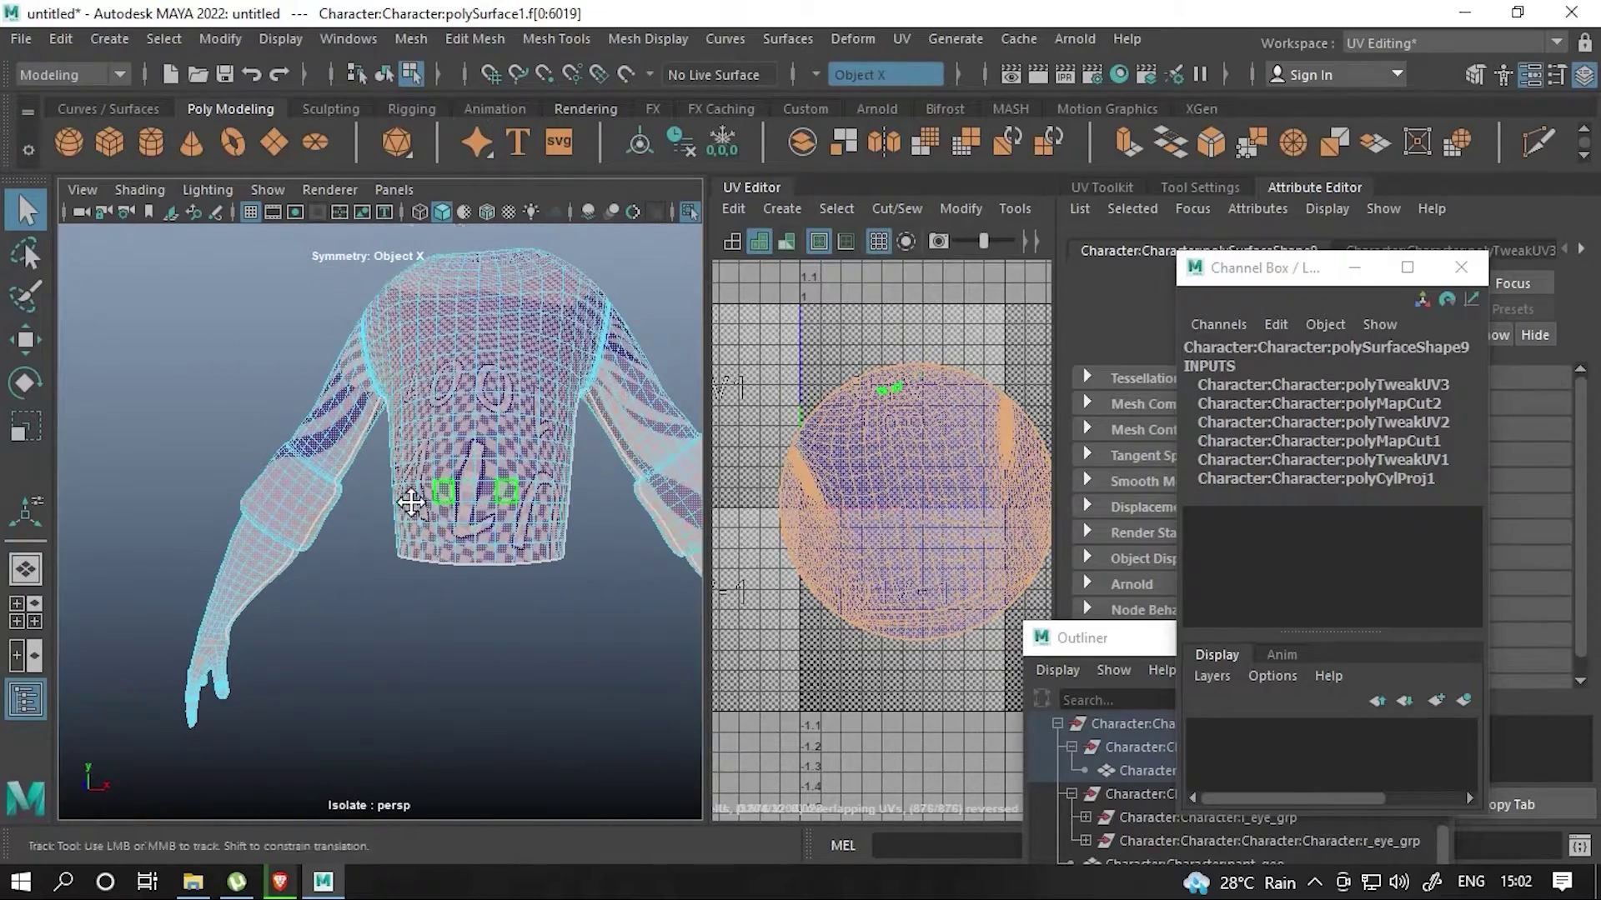
alt+middle_drag(410, 501, 430, 499)
alt+right_drag(467, 511, 415, 606)
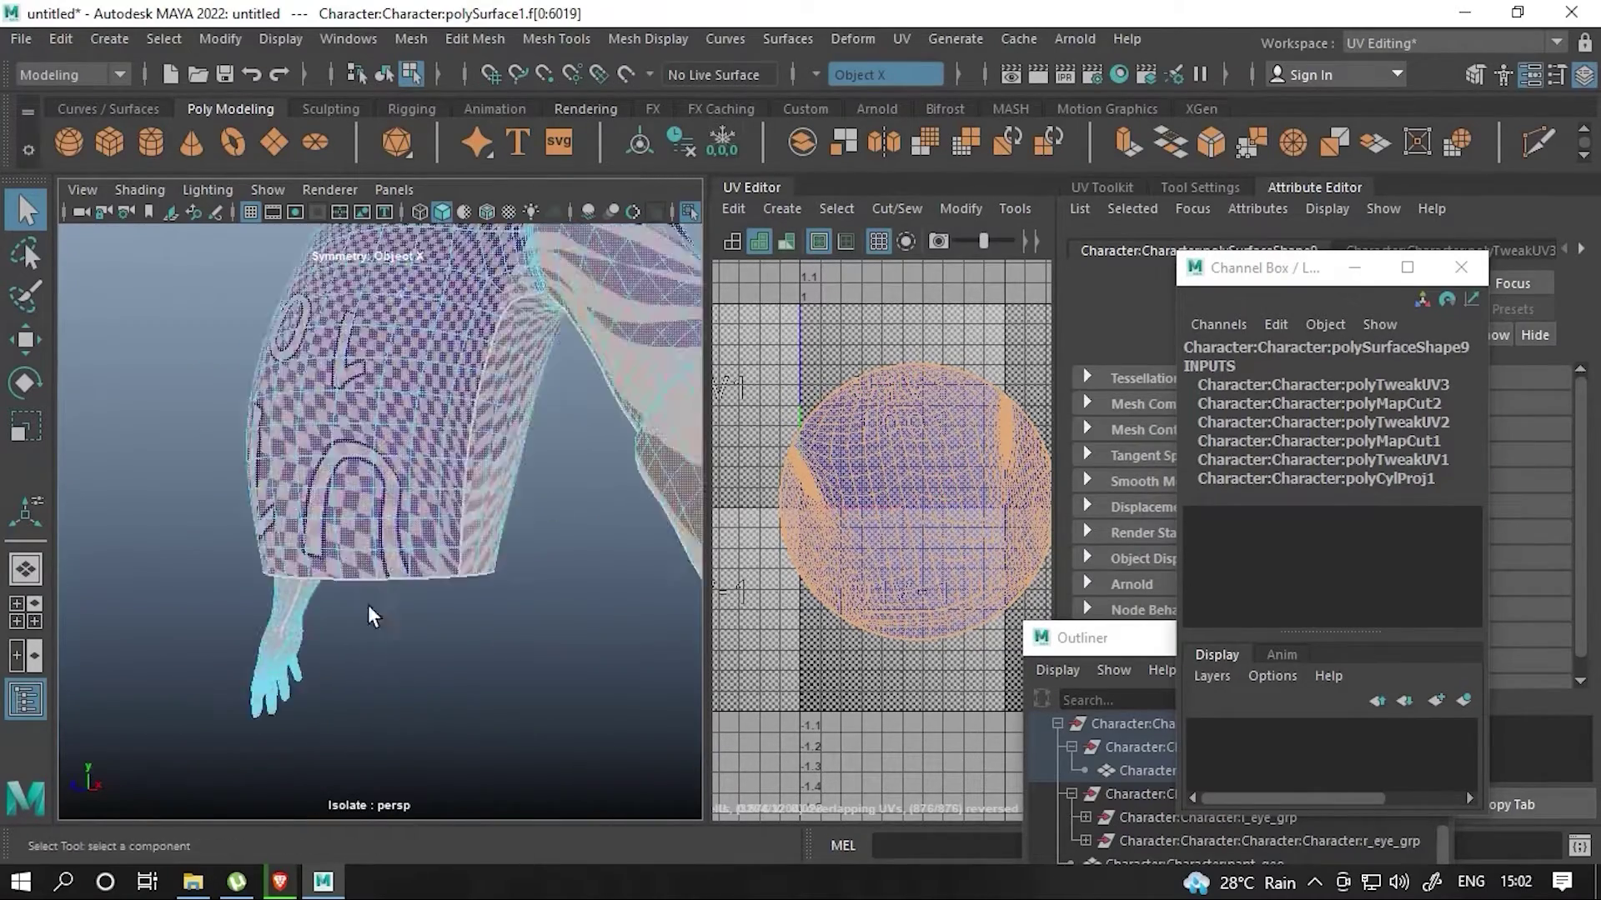
alt+right_drag(506, 434, 416, 350)
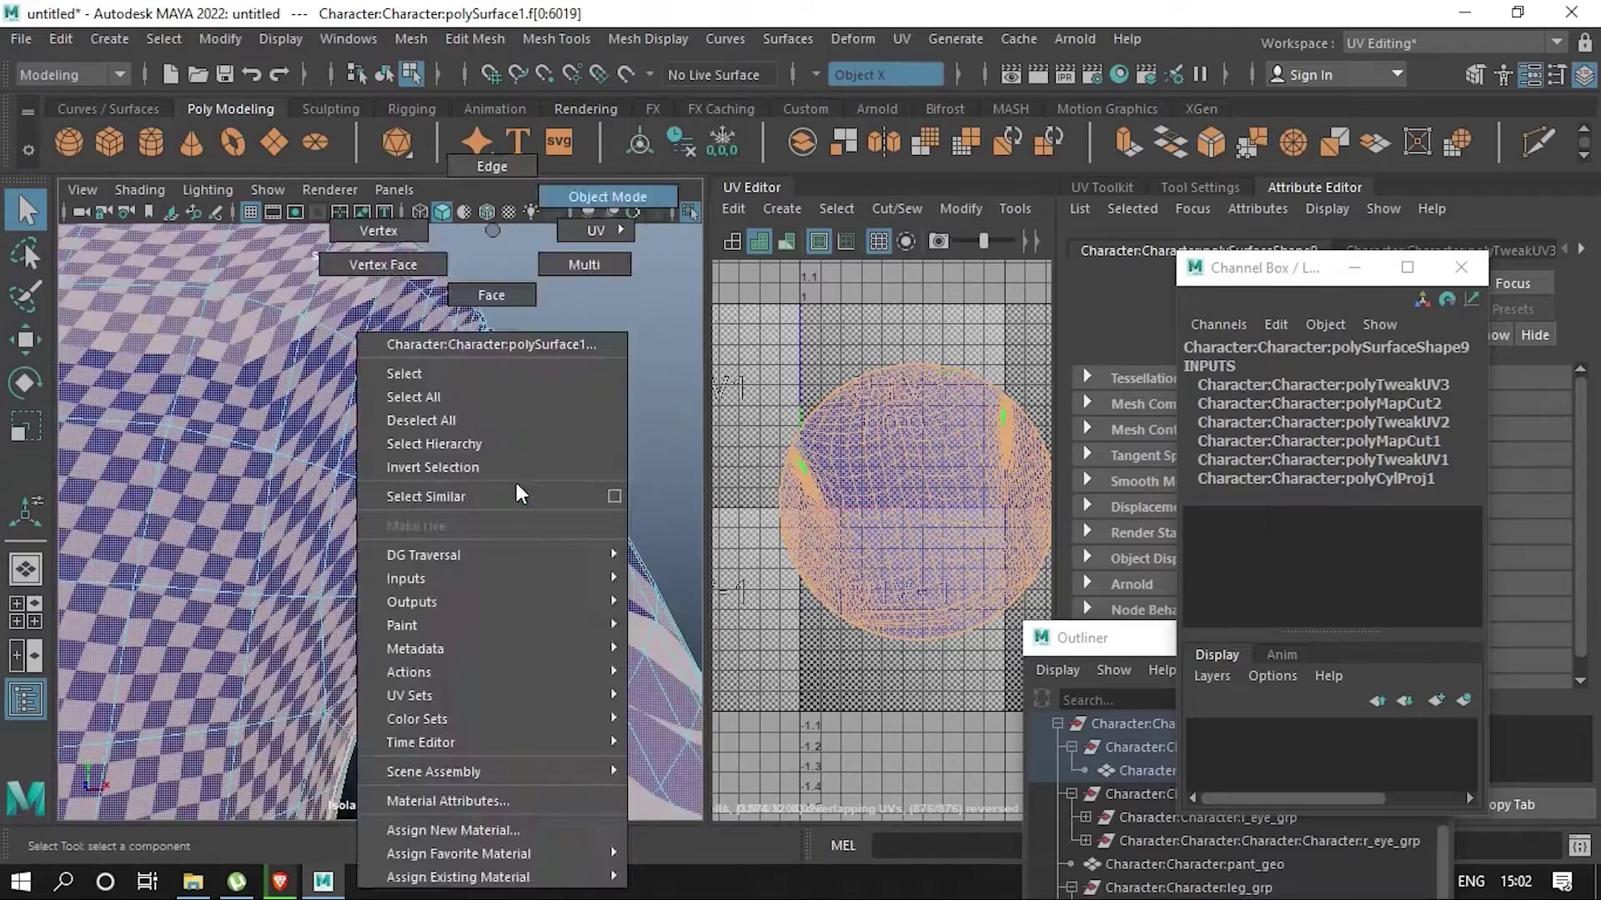
right_drag(490, 233, 489, 283)
click(300, 500)
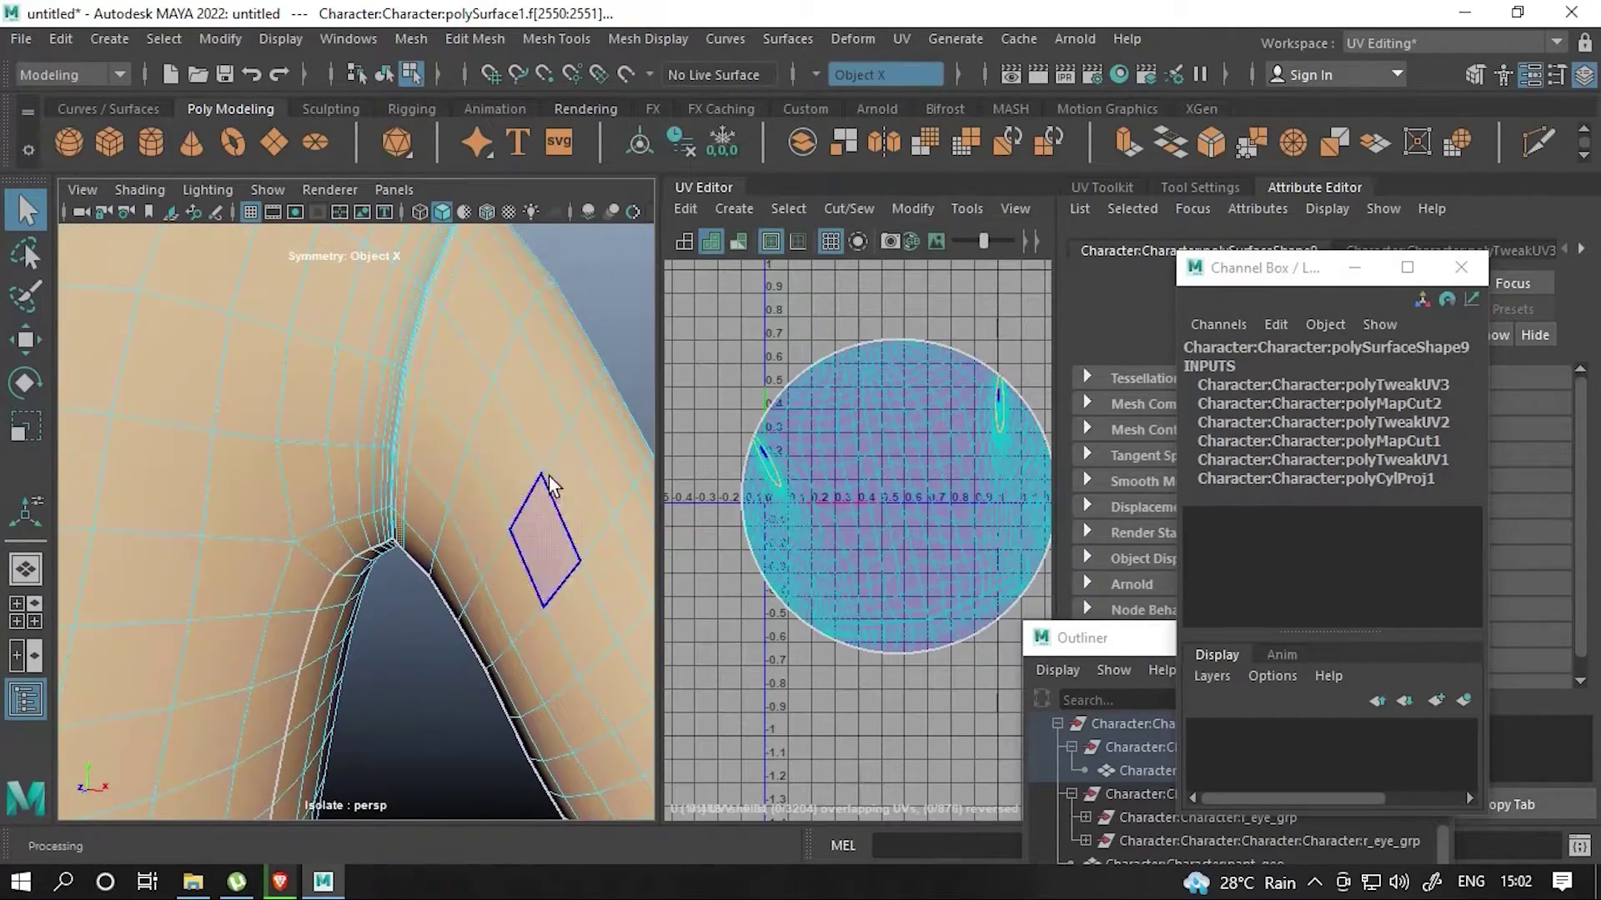
- Cut the armpit edge as a seam and unfold the whole shirt's UVs flat
mouse_move(547, 493)
alt+right_down()
mouse_move(464, 500)
mouse_move(393, 548)
alt+right_up()
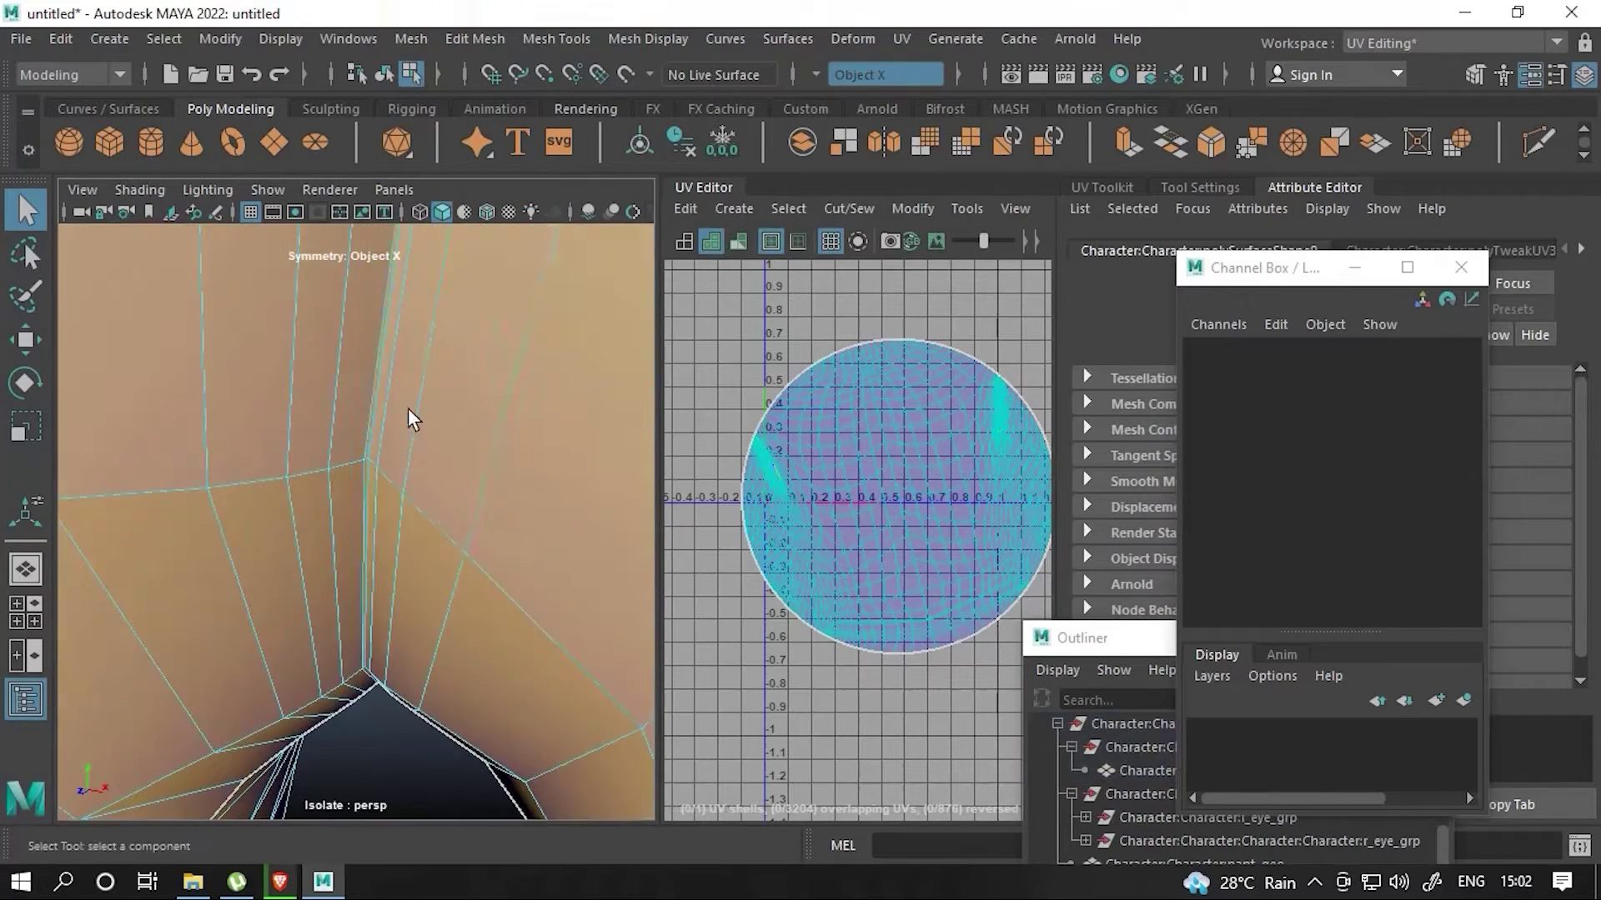
click(849, 208)
click(858, 340)
right_drag(429, 250, 433, 320)
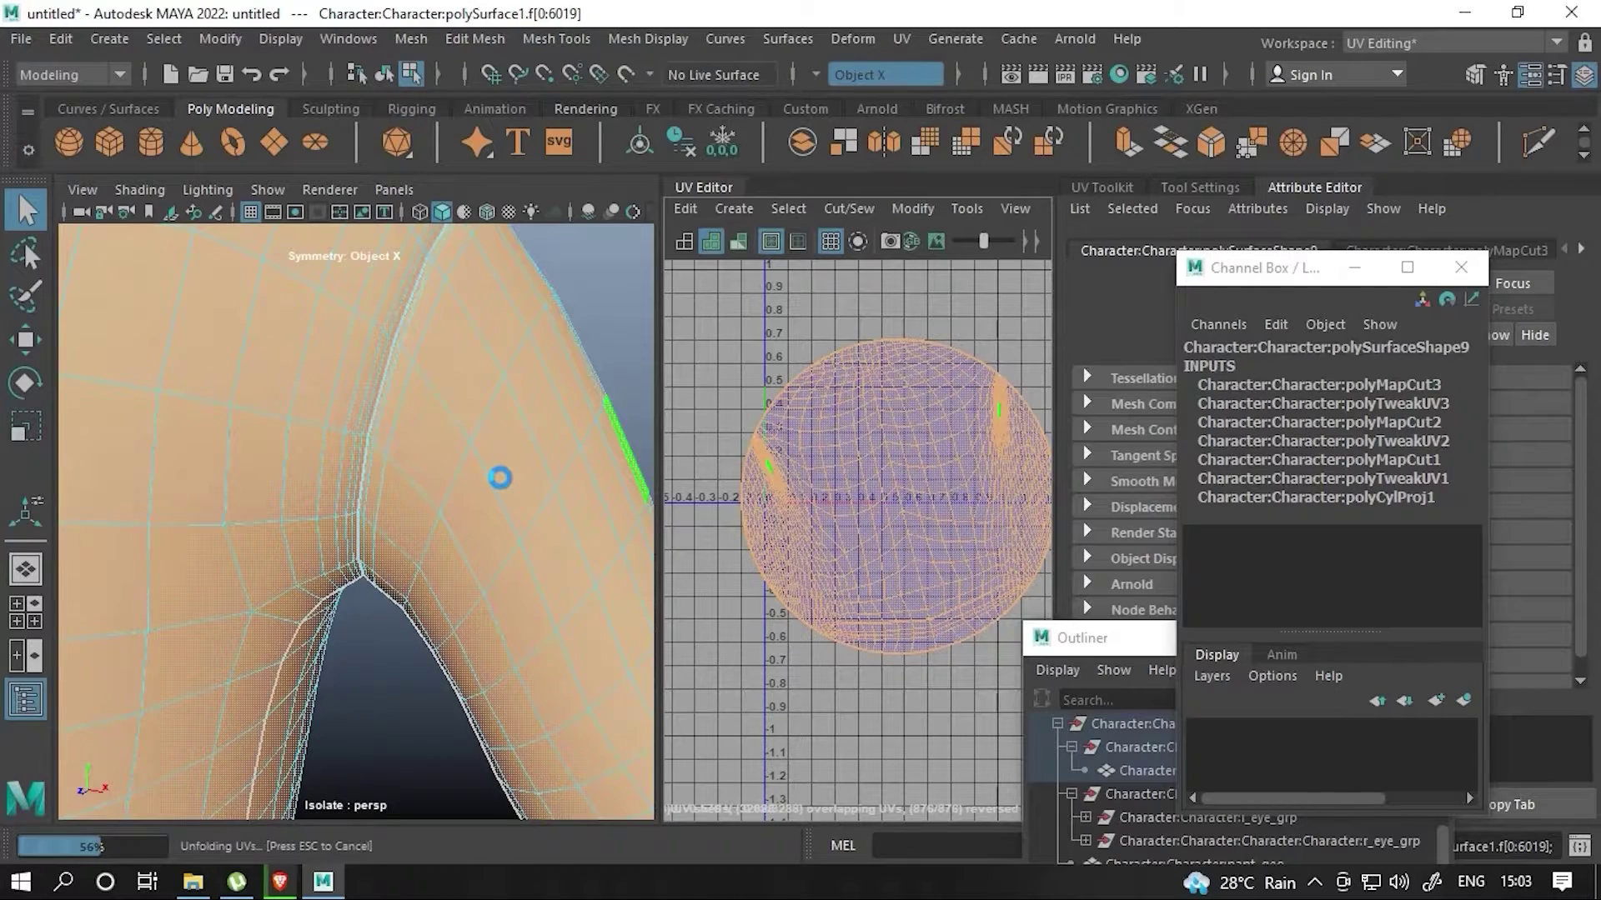
right_drag(397, 333, 450, 167)
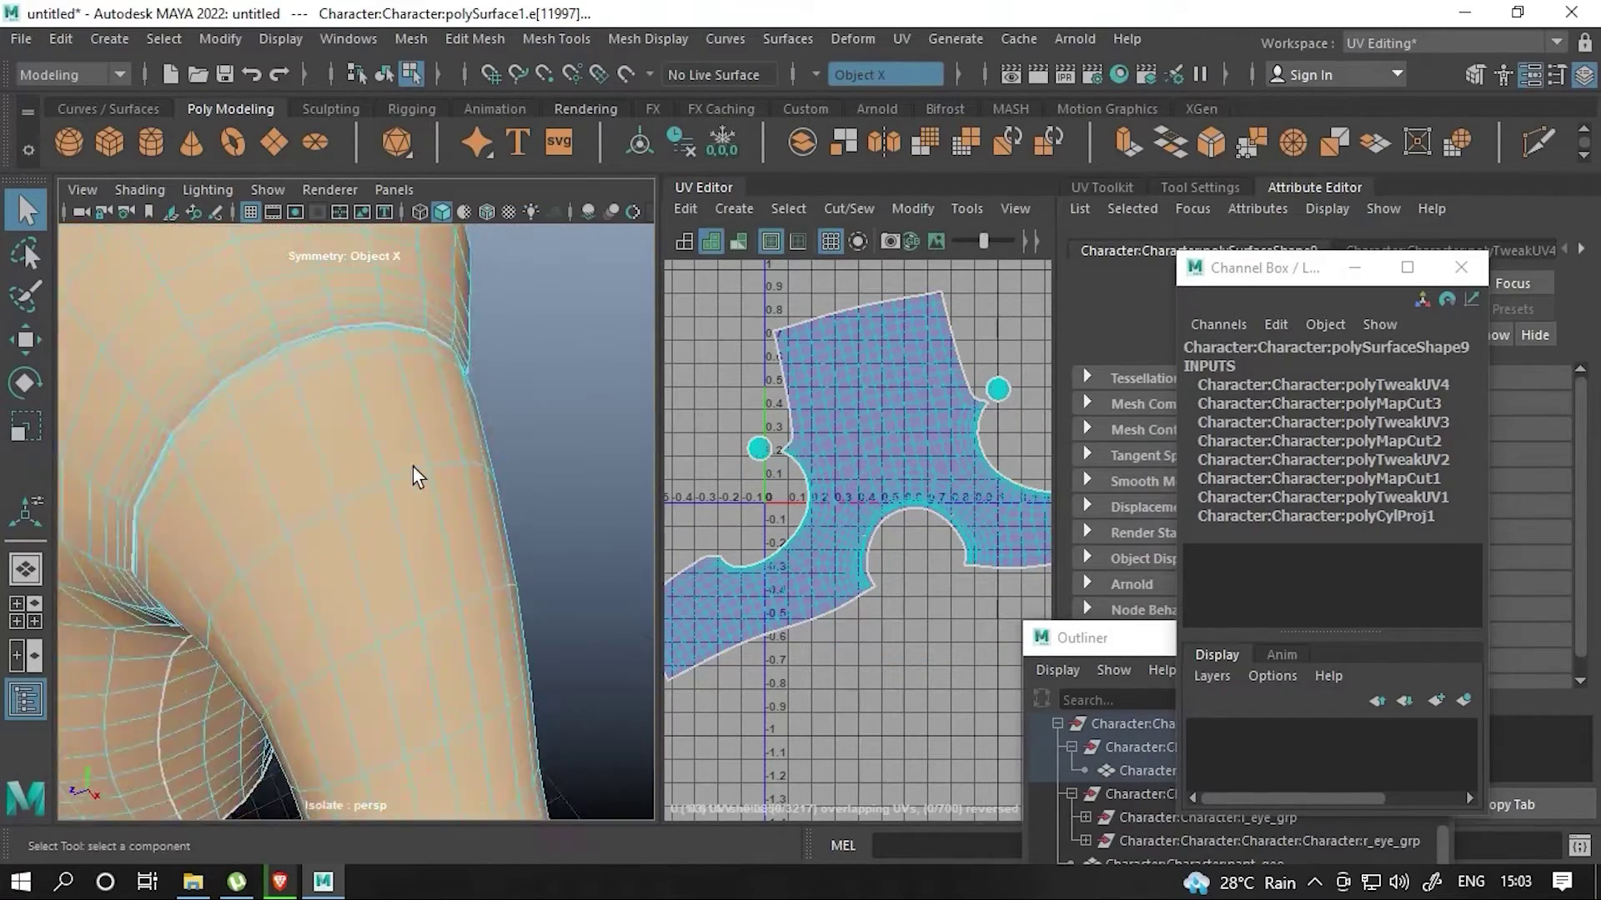
- Select an edge on the shoulder and extrude it
mouse_move(412, 467)
alt+middle_down()
mouse_move(440, 633)
mouse_move(411, 591)
alt+middle_up()
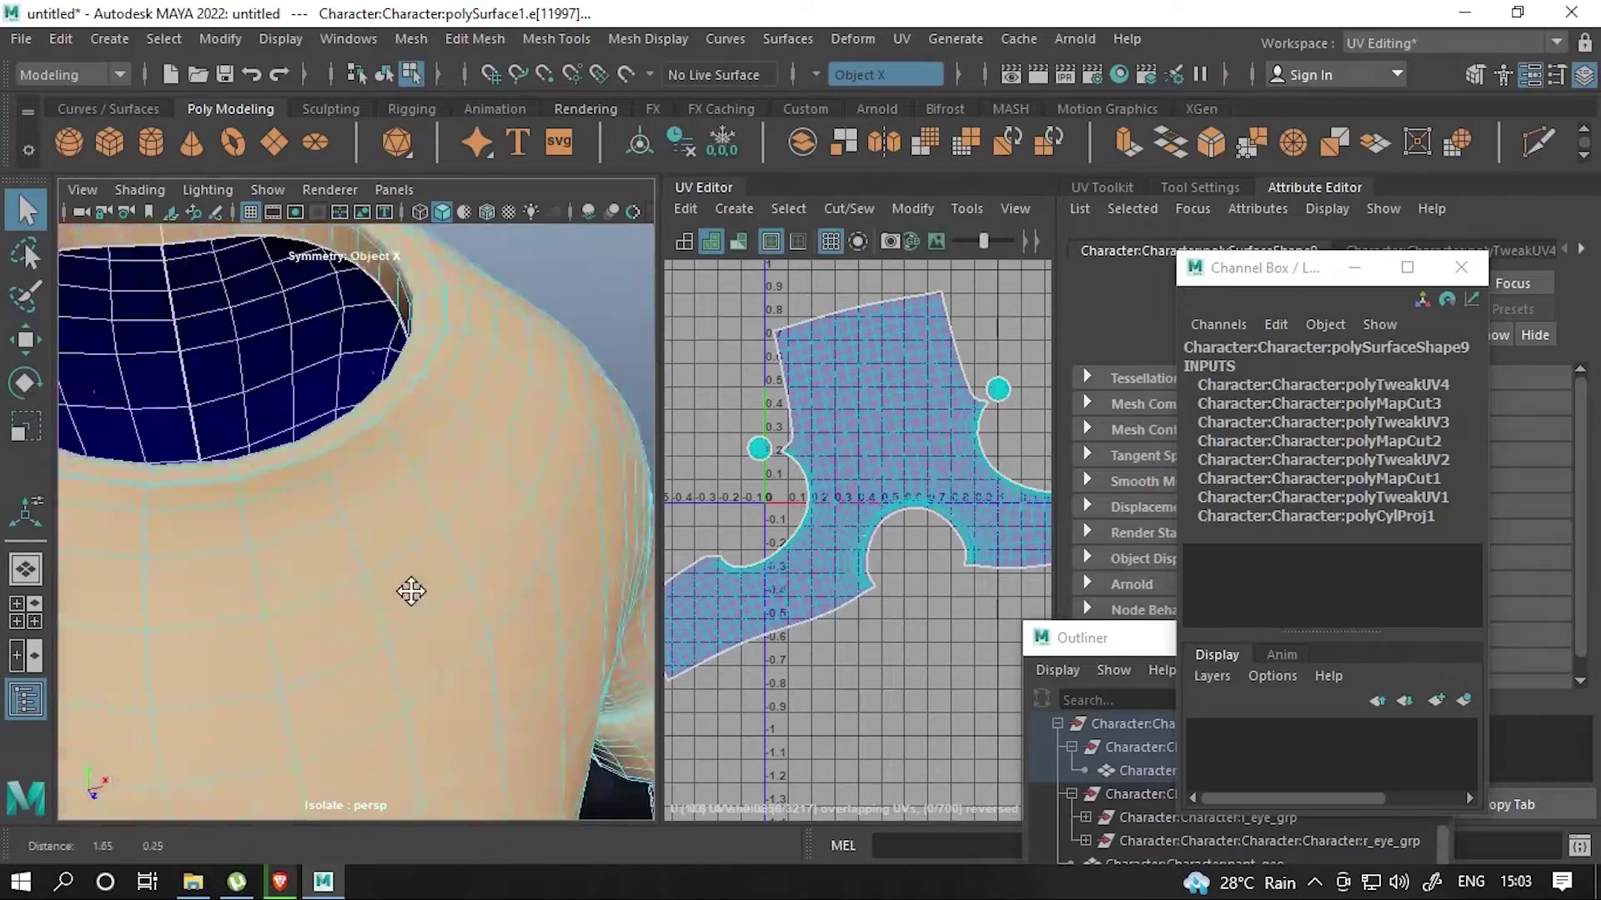
mouse_move(411, 591)
alt+mouse_down()
mouse_move(369, 321)
mouse_move(447, 339)
mouse_move(133, 347)
mouse_move(416, 617)
alt+mouse_up()
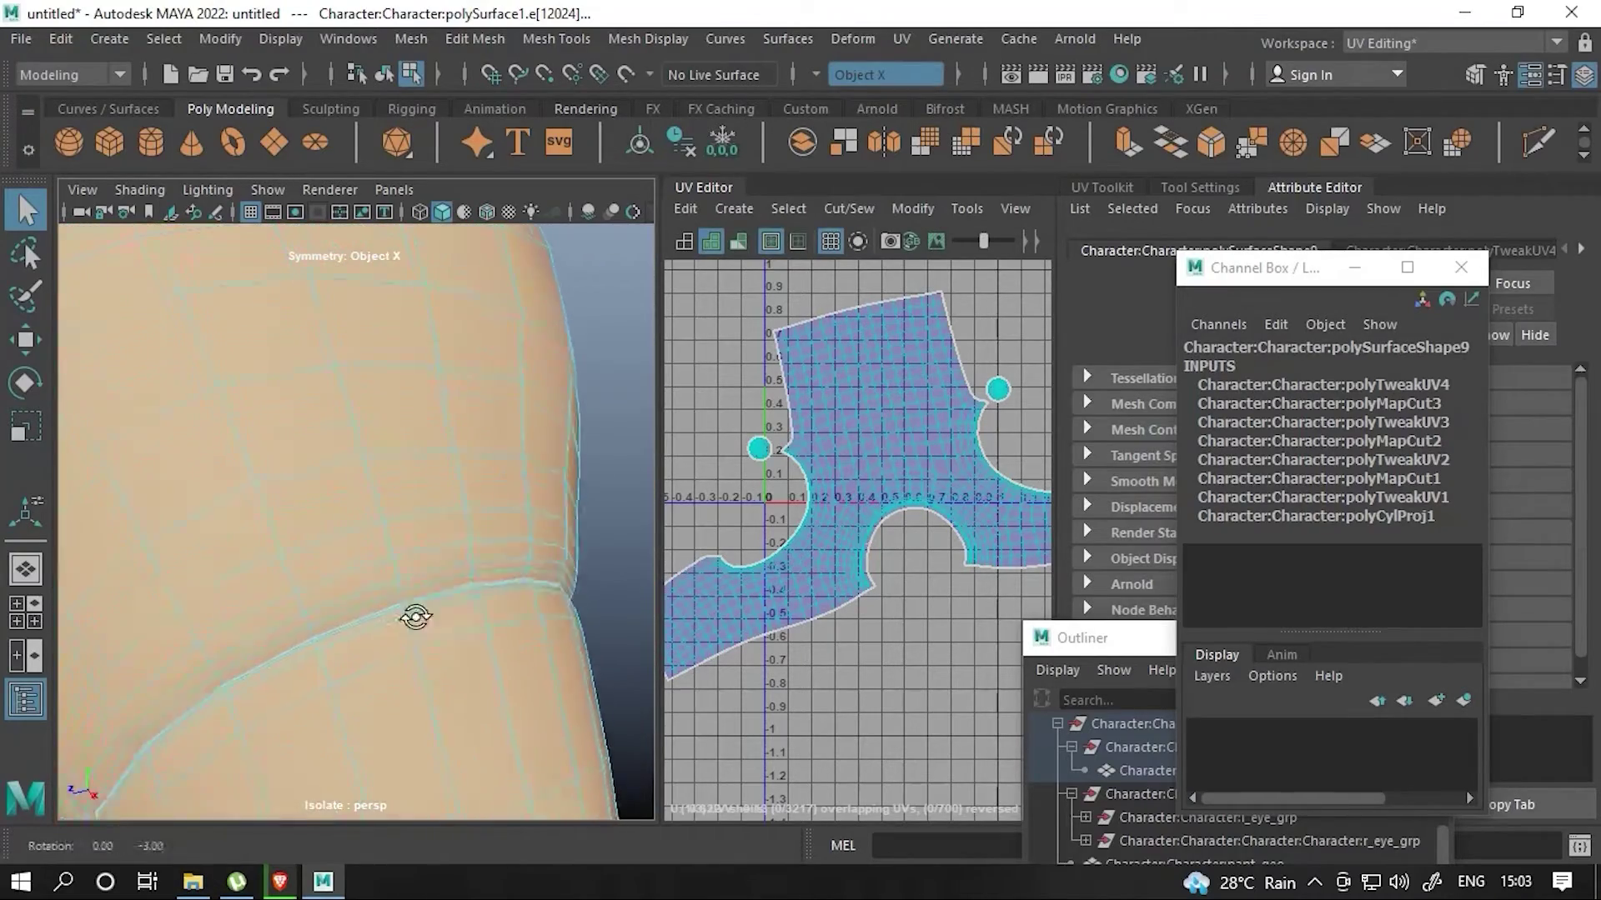
click(392, 541)
shift+right_drag(392, 542, 366, 440)
- Unfold all the shirt's UVs and pack the shells into the 0-1 square
right_drag(790, 503, 798, 547)
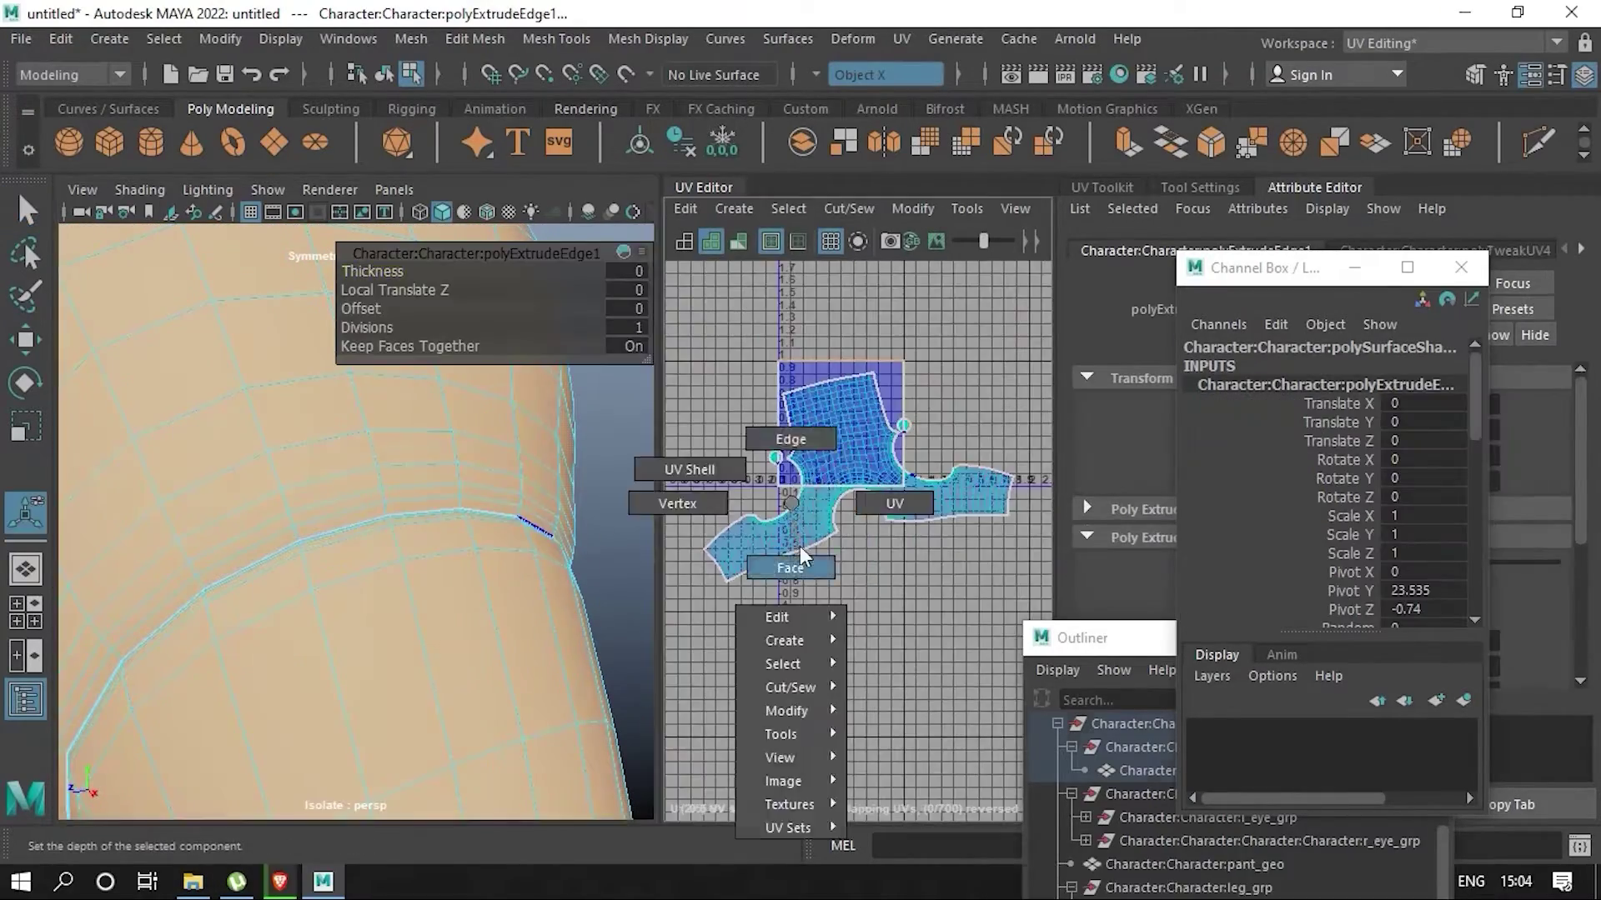
key(ctrl+u)
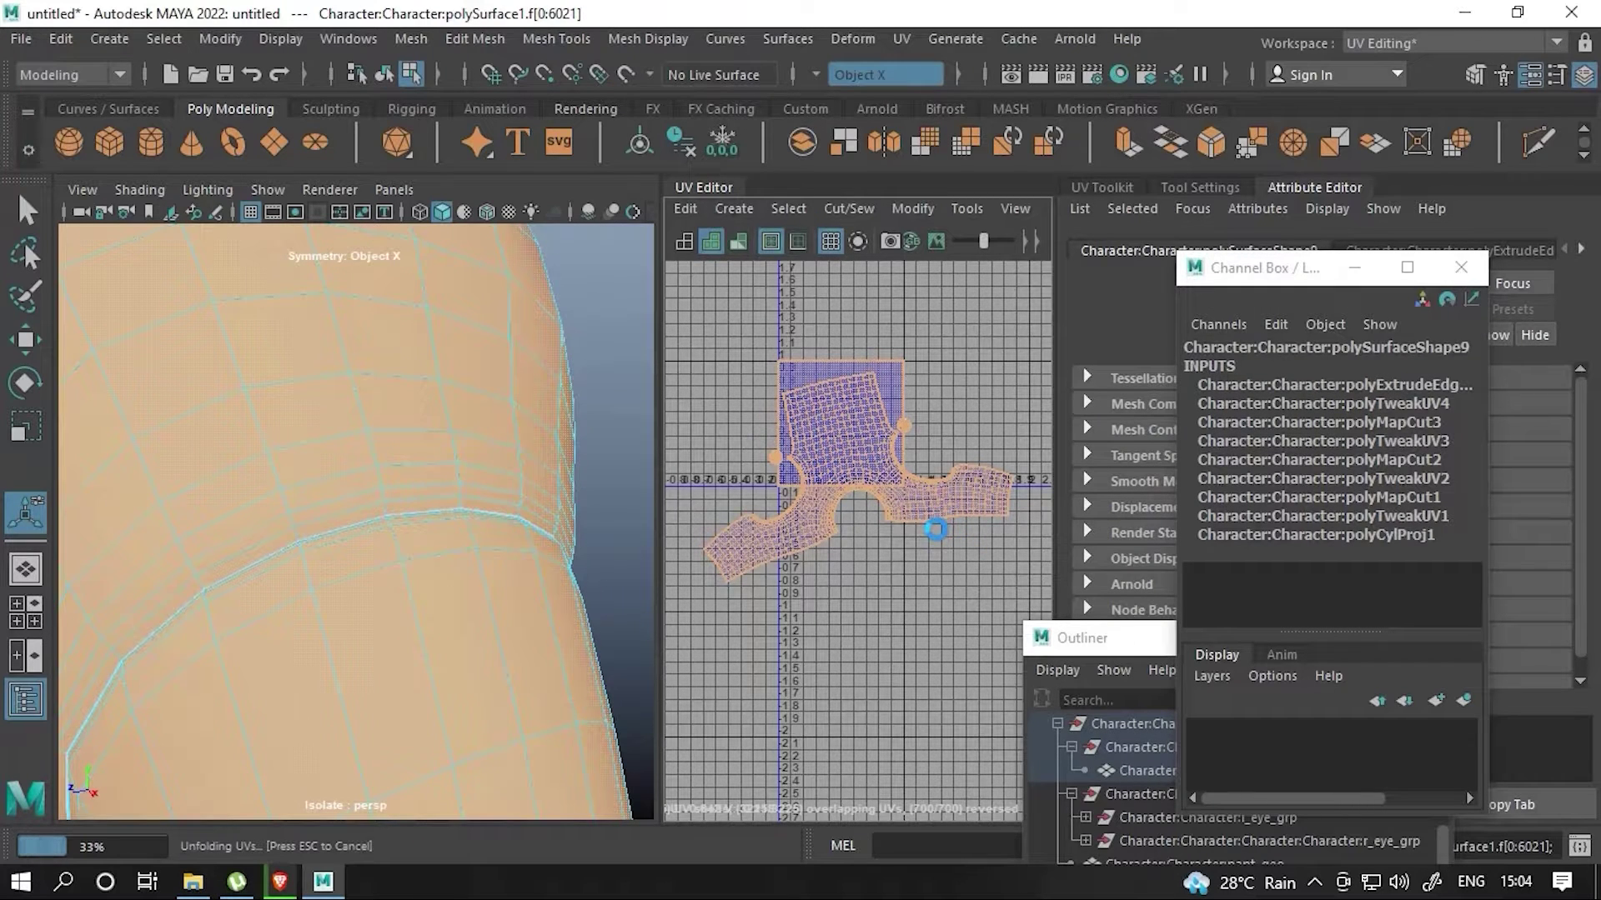
key(w)
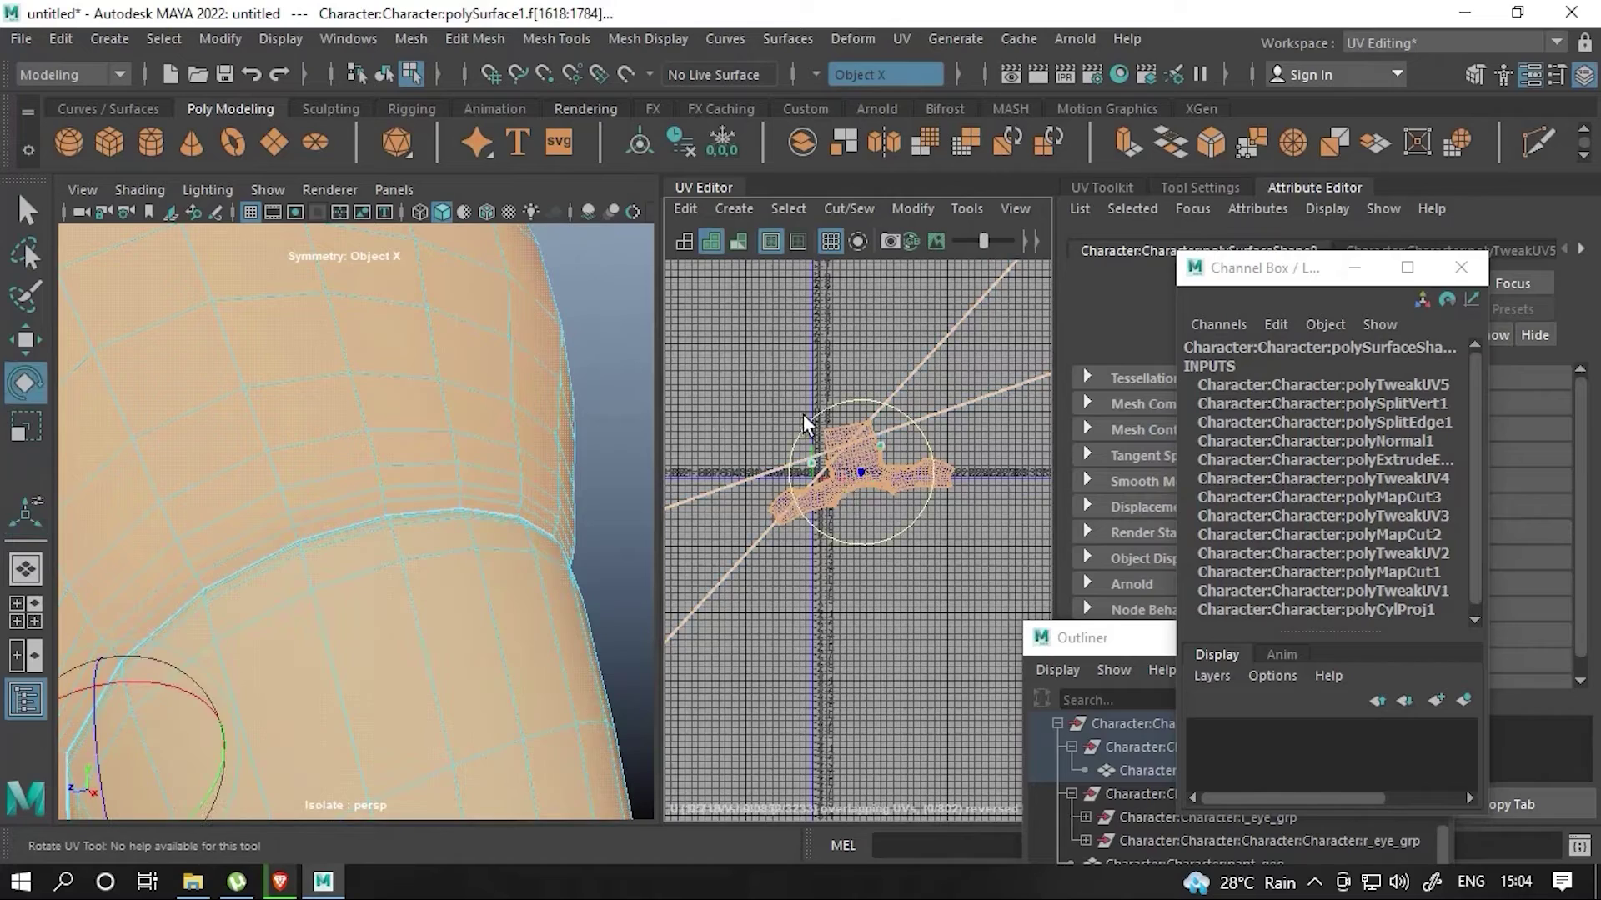
key(ctrl+l)
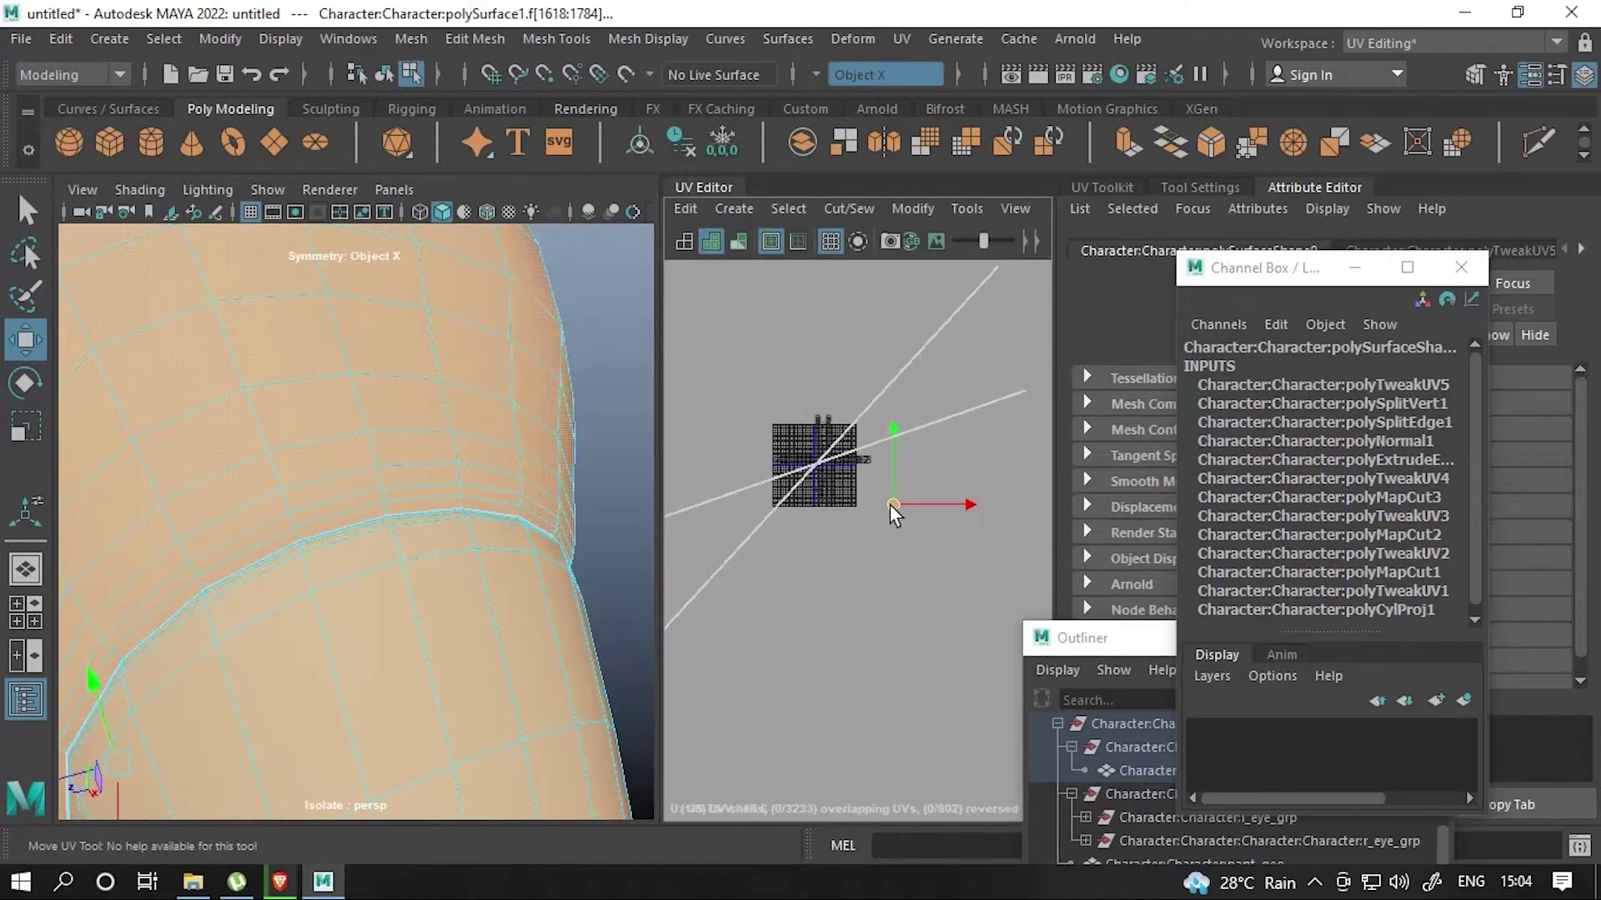
scroll(452, 535, down, 5)
right_drag(392, 250, 382, 188)
scroll(509, 602, up, 5)
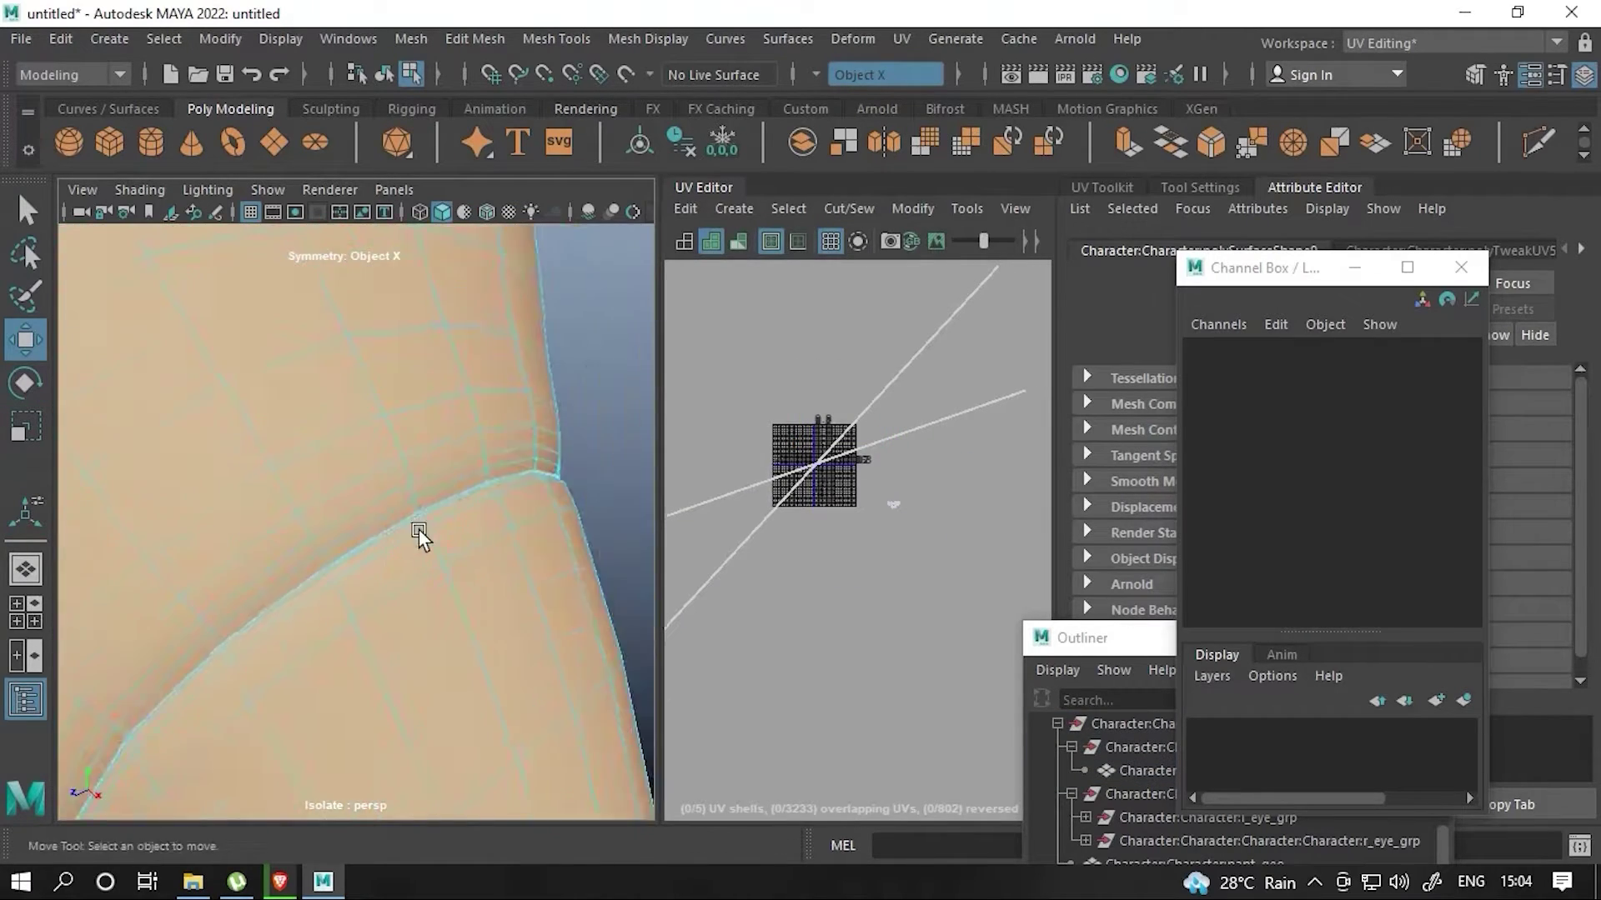
- Select edges, faces and vertices around the sleeve opening's rim
click(419, 529)
mouse_move(419, 528)
alt+mouse_down()
mouse_move(533, 480)
mouse_move(393, 410)
mouse_move(428, 438)
mouse_move(465, 381)
alt+mouse_up()
click(504, 462)
alt+drag(503, 462, 548, 438)
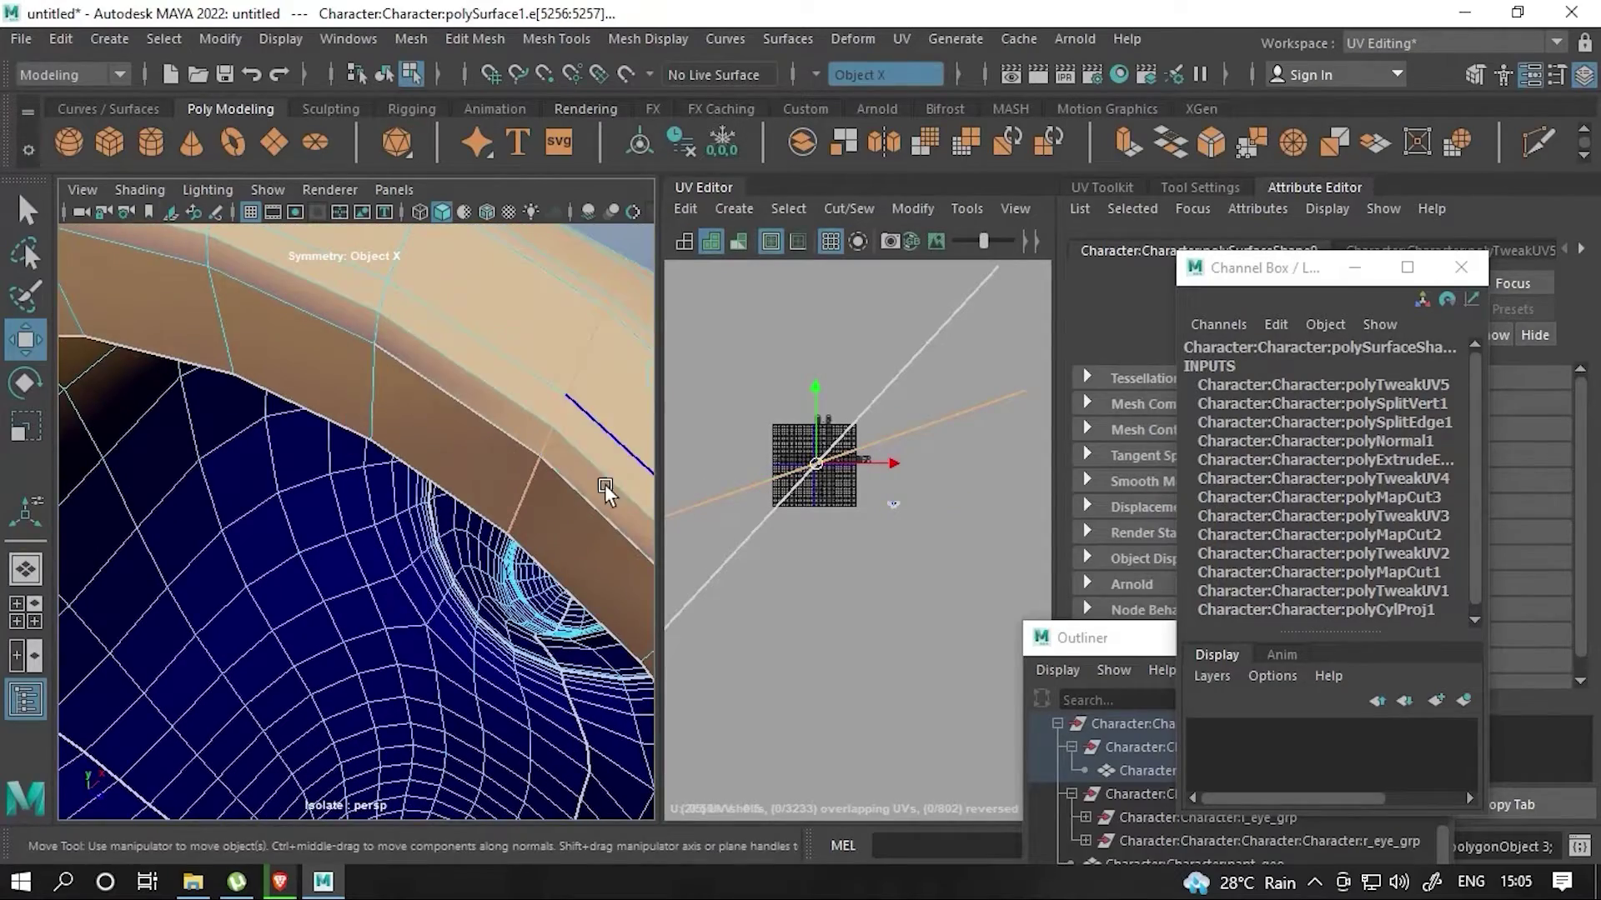
mouse_move(604, 485)
alt+mouse_down()
mouse_move(505, 513)
mouse_move(560, 575)
mouse_move(493, 608)
mouse_move(522, 470)
alt+mouse_up()
key(F9)
click(527, 564)
mouse_move(406, 315)
right_down()
mouse_move(435, 268)
mouse_move(301, 275)
right_up()
click(447, 527)
click(450, 546)
mouse_move(452, 552)
alt+mouse_down()
mouse_move(527, 528)
mouse_move(535, 317)
alt+mouse_up()
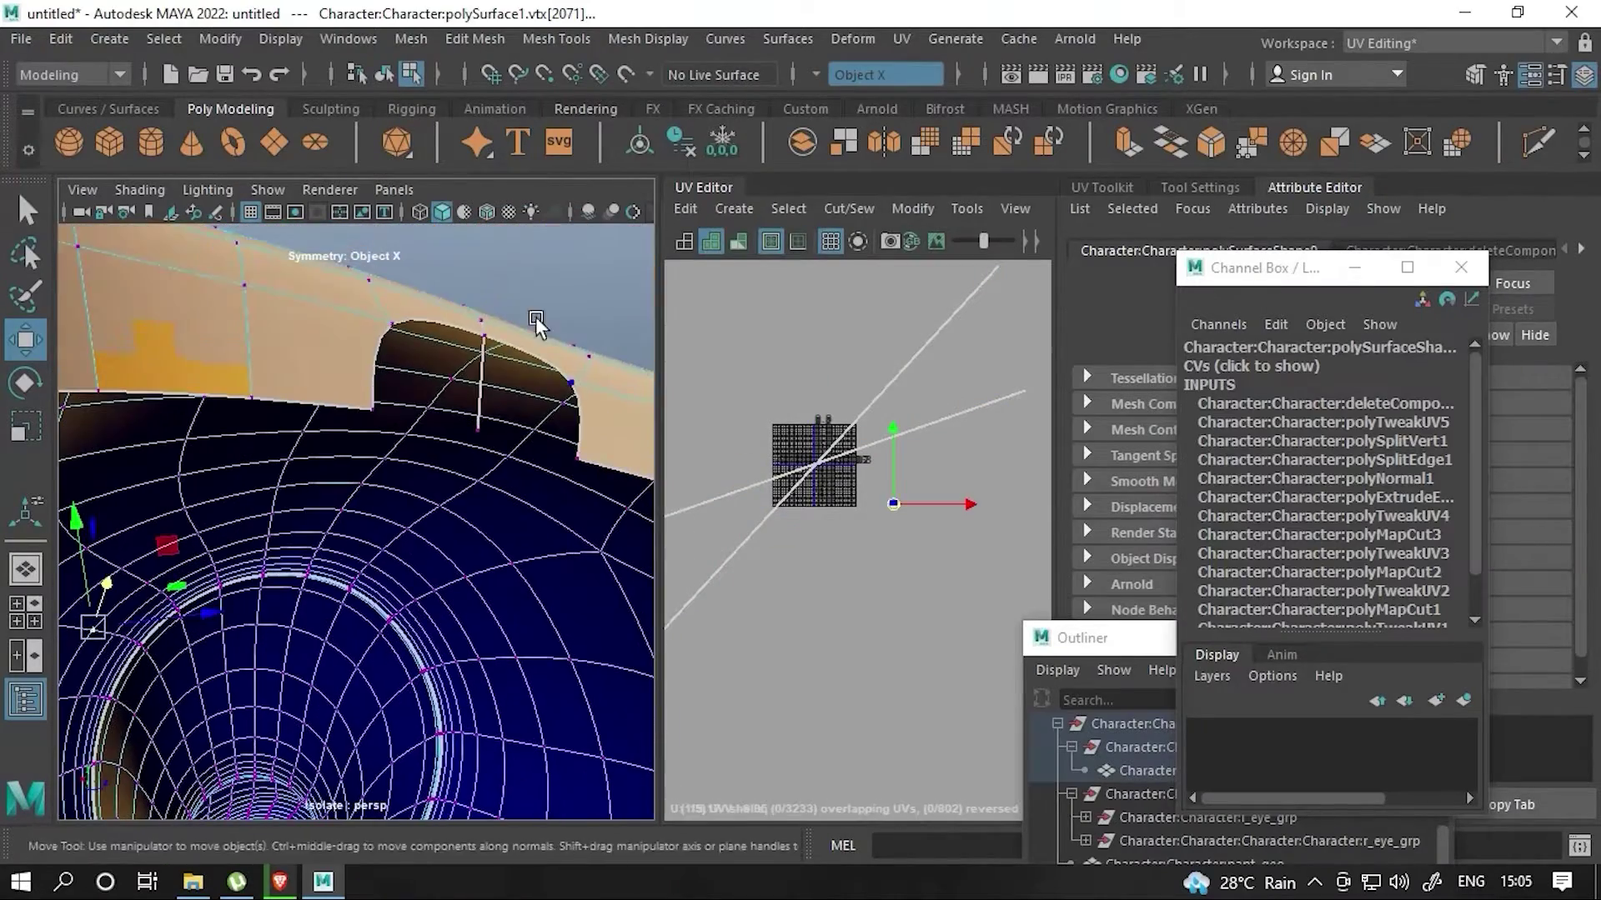
- Open the Modeling Toolkit and start a Target Weld on the opening's vertices
drag(1267, 268, 856, 403)
click(1475, 74)
click(1459, 489)
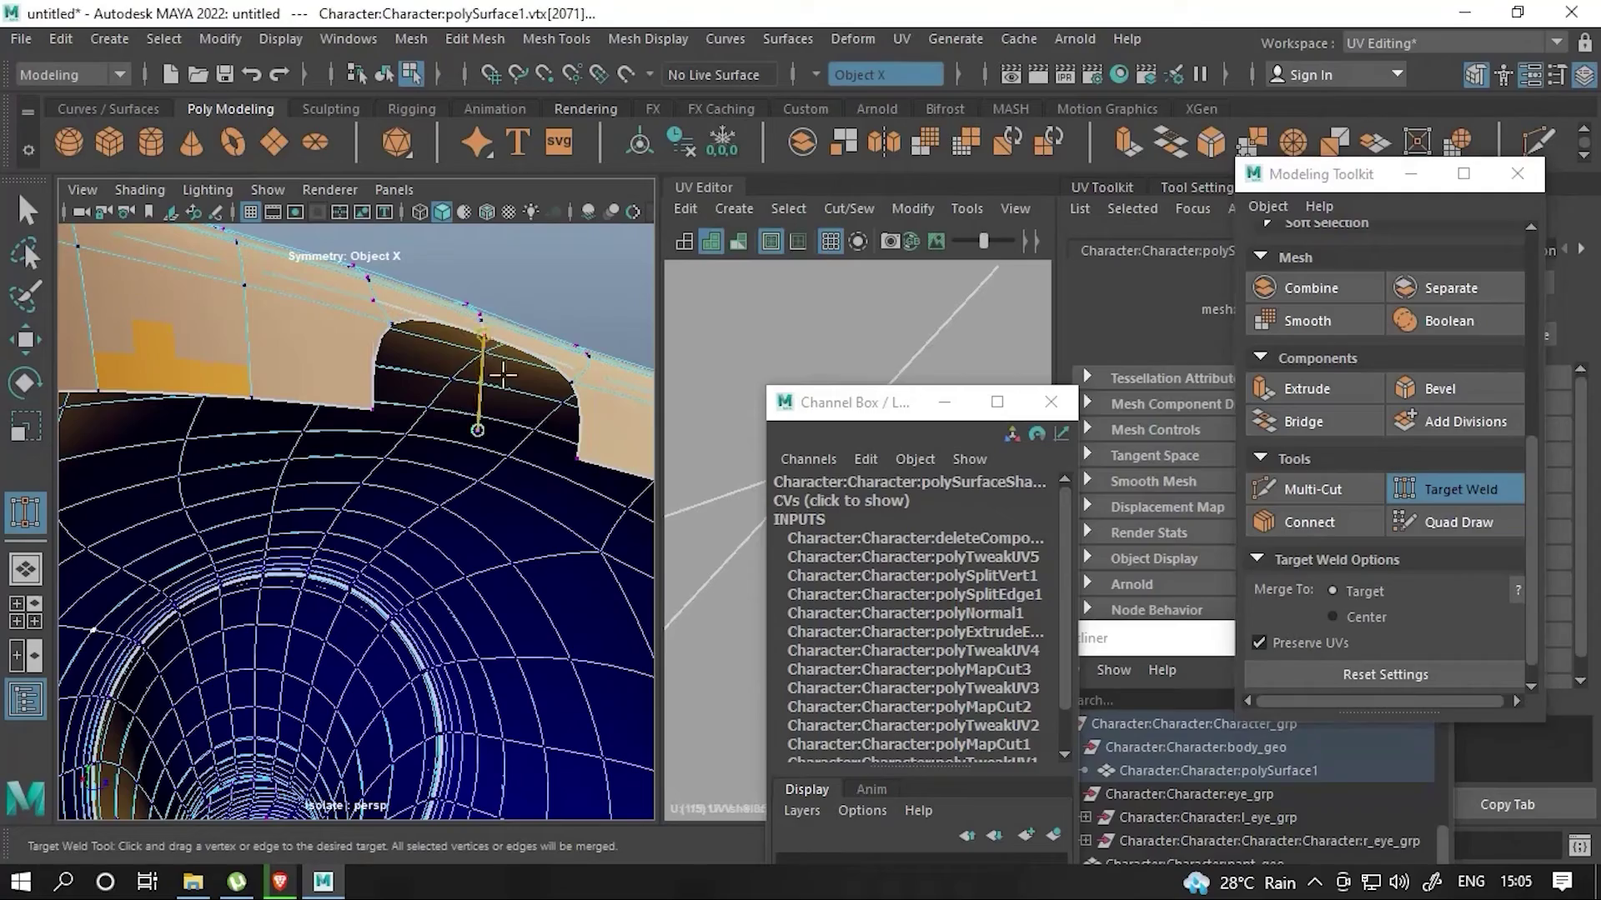
click(499, 345)
- Select a vertex and an edge along the shirt opening's rim
click(358, 372)
alt+drag(359, 372, 582, 405)
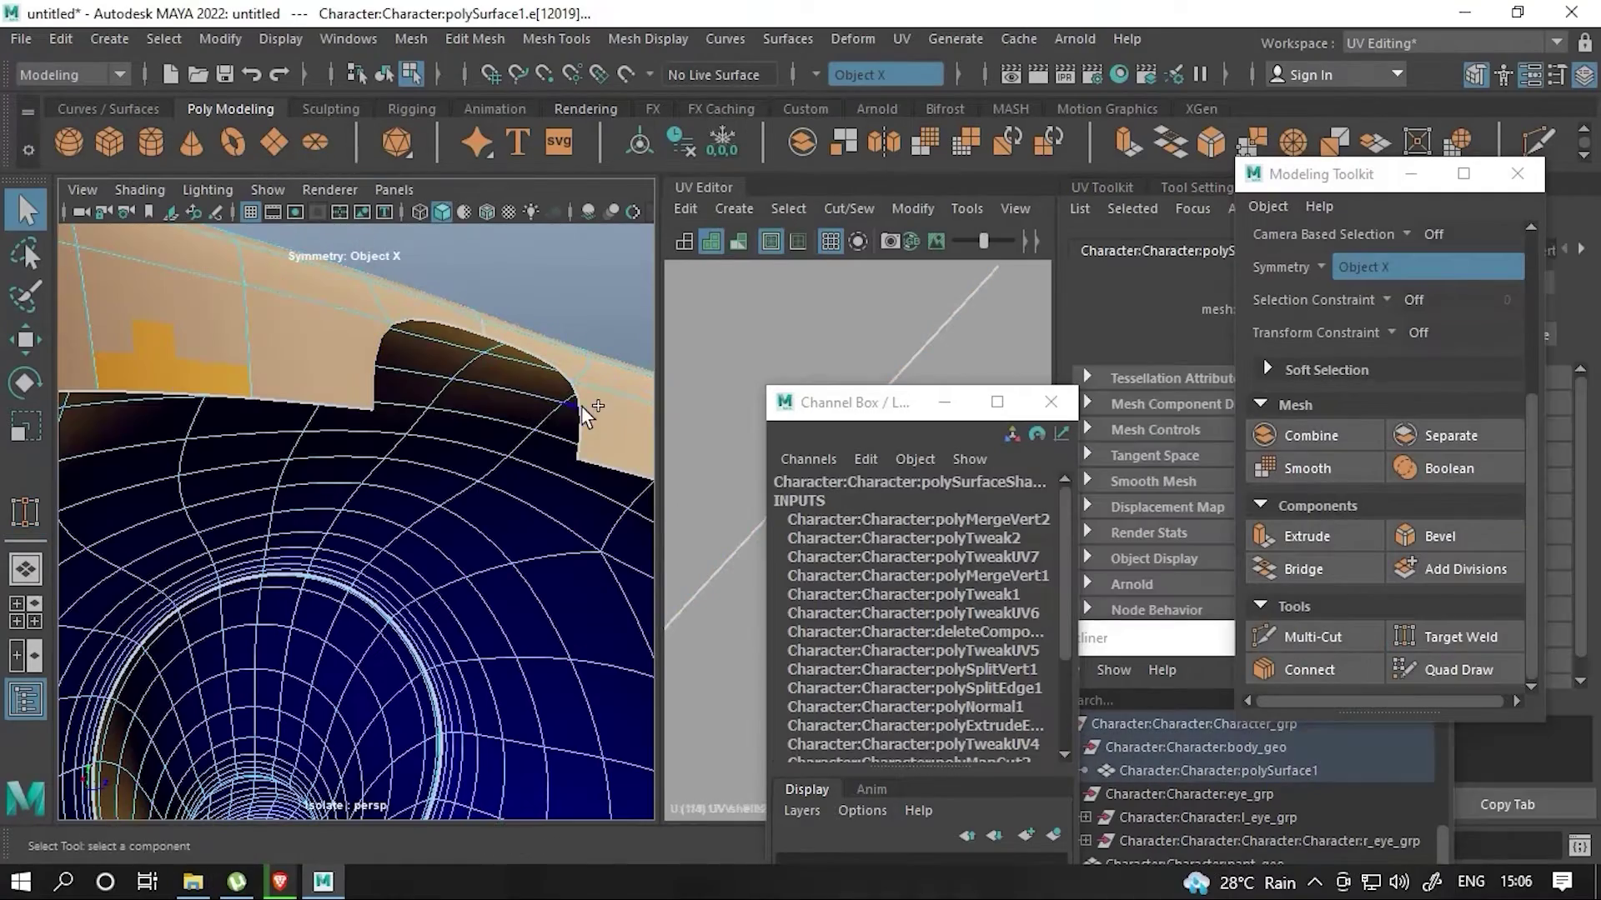
right_drag(582, 405, 512, 472)
alt+drag(512, 472, 433, 499)
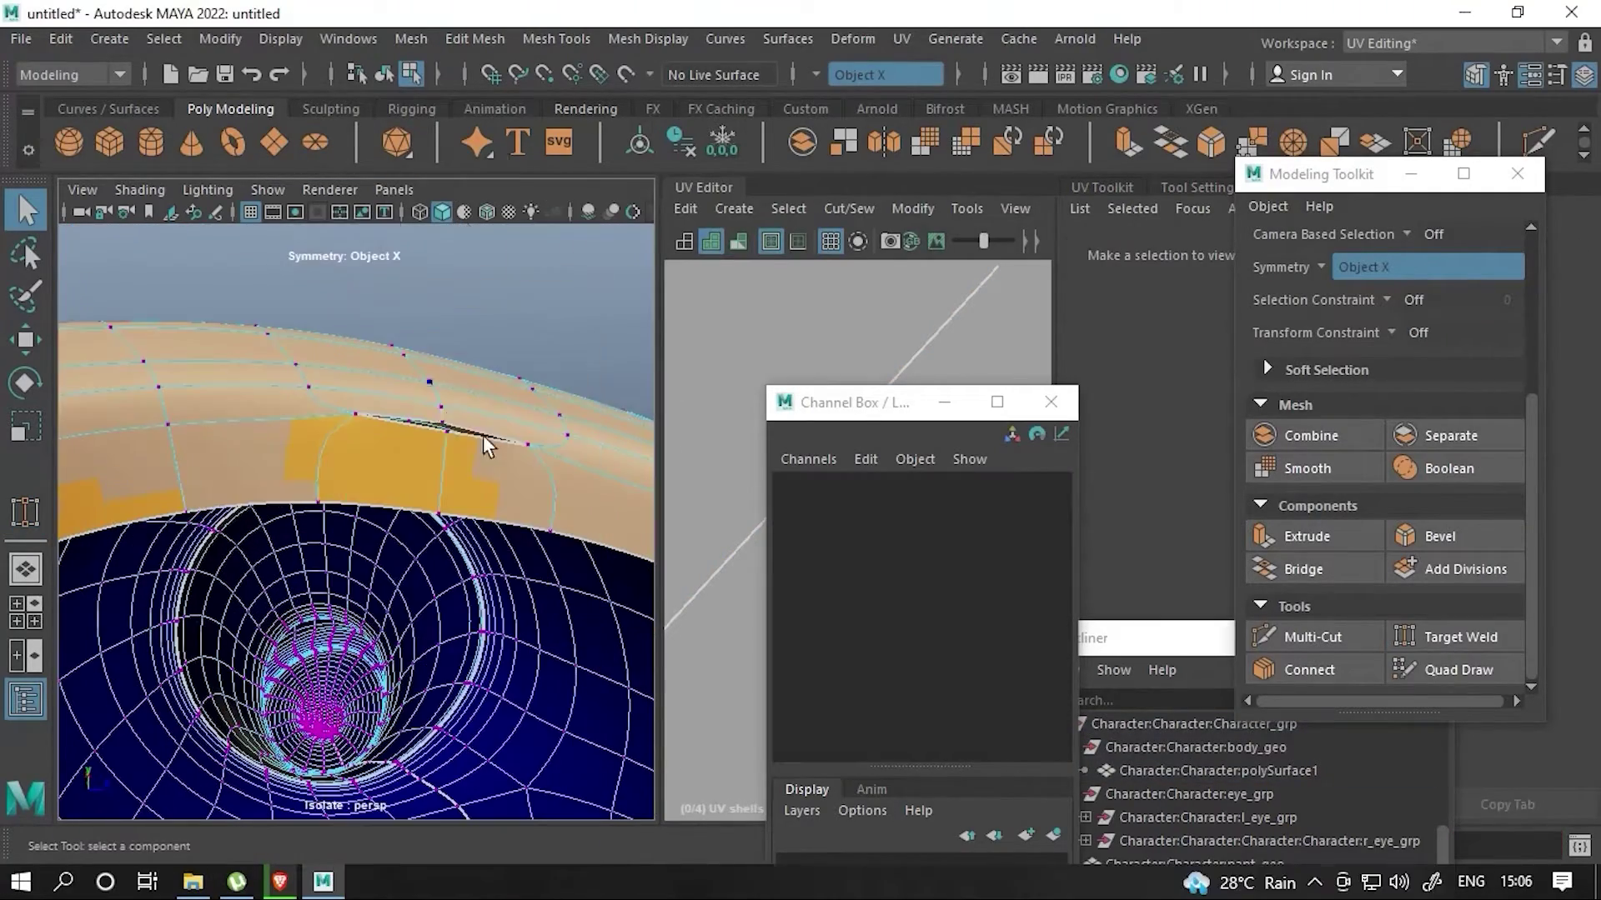
mouse_move(450, 425)
mouse_down()
mouse_move(566, 542)
mouse_move(492, 455)
mouse_up()
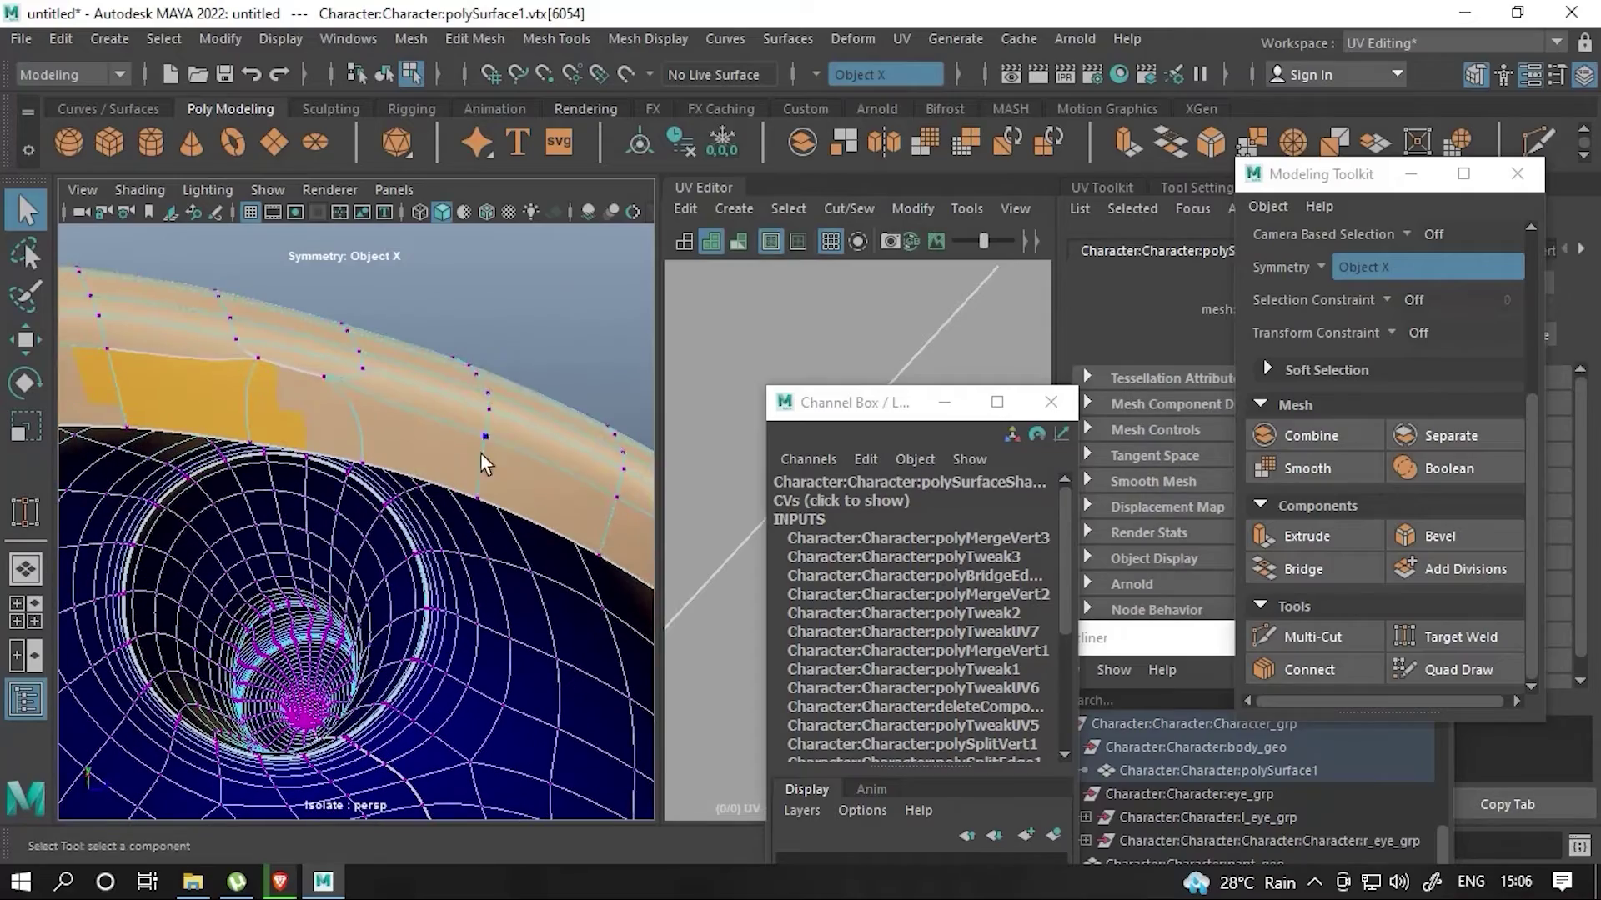
key(w)
click(499, 379)
alt+drag(449, 398, 392, 417)
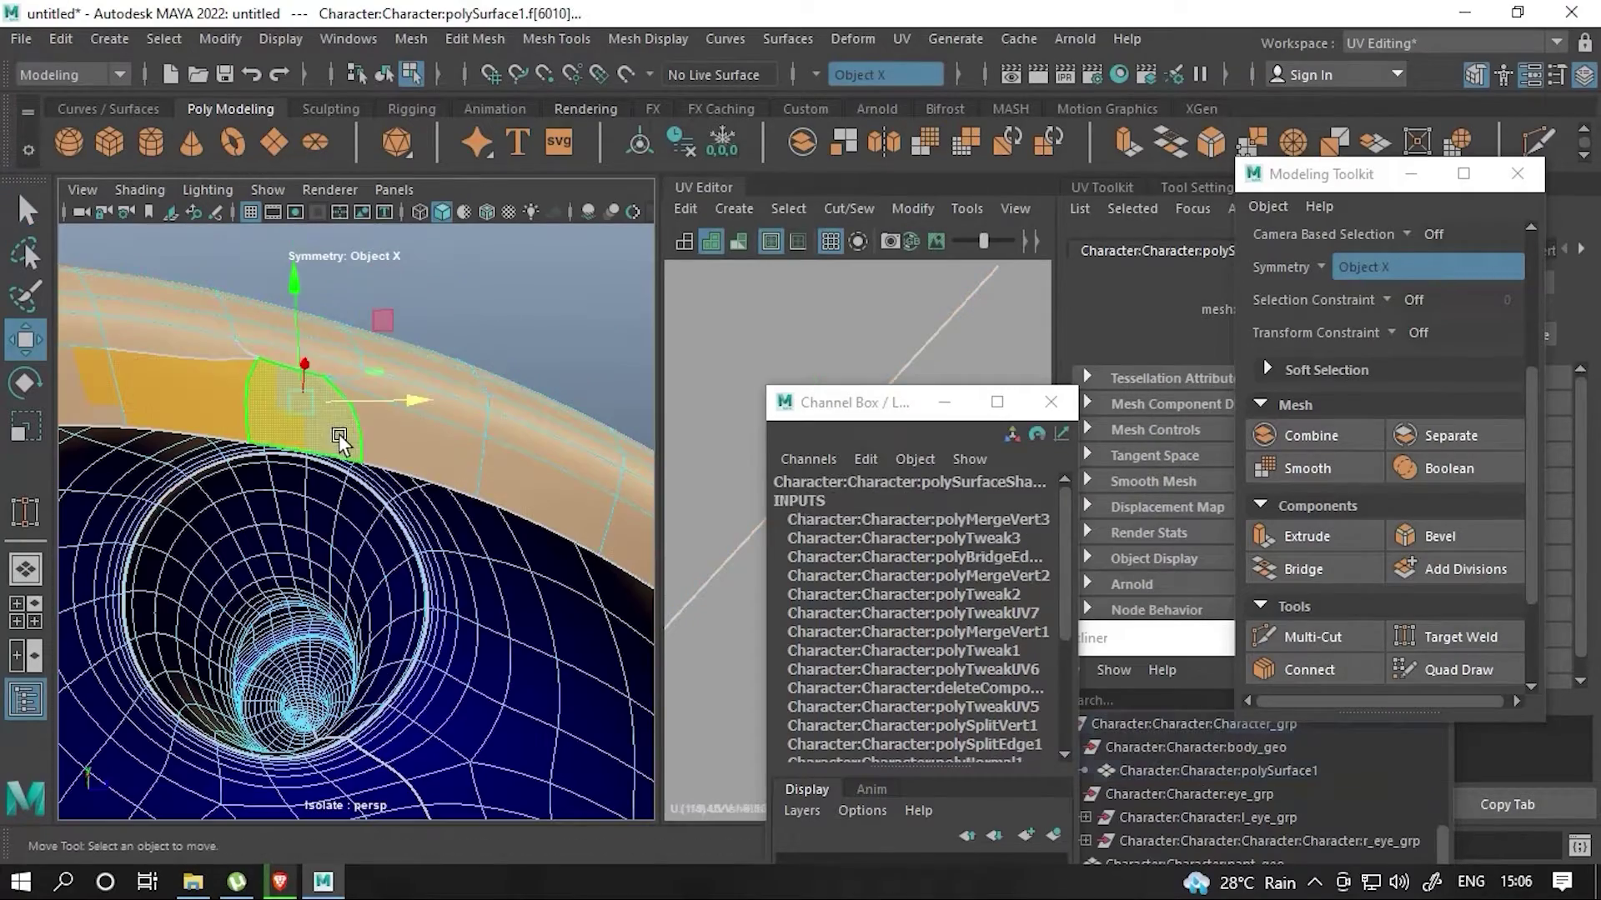
right_drag(392, 416, 367, 384)
click(364, 431)
scroll(364, 431, up, 2)
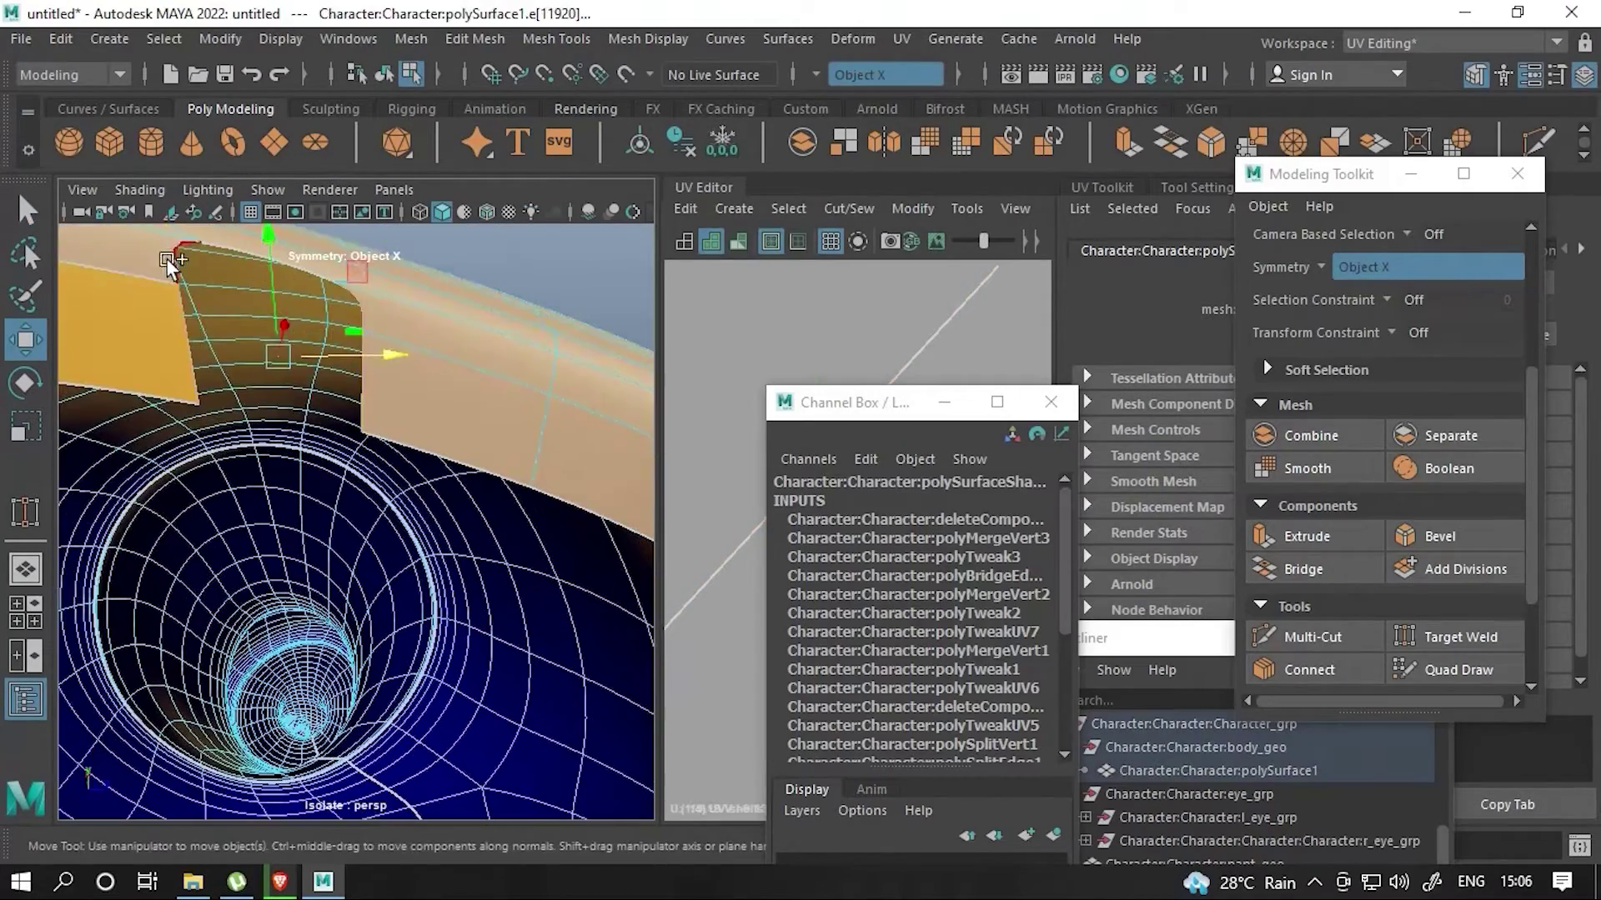
shift+right_drag(171, 265, 303, 572)
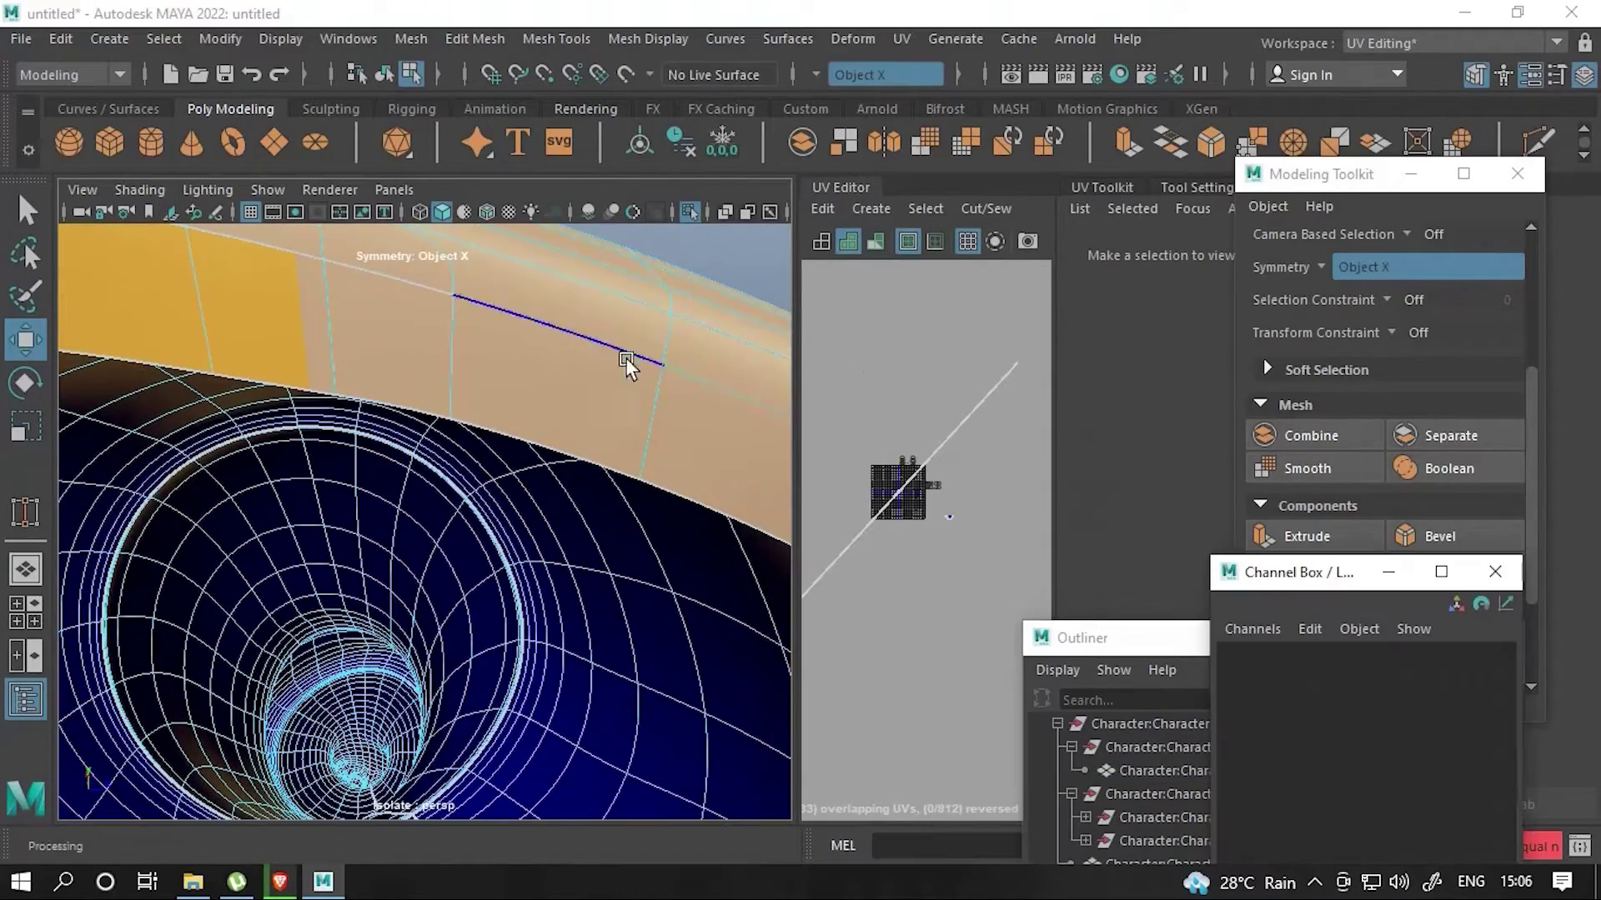
alt+drag(627, 367, 409, 509)
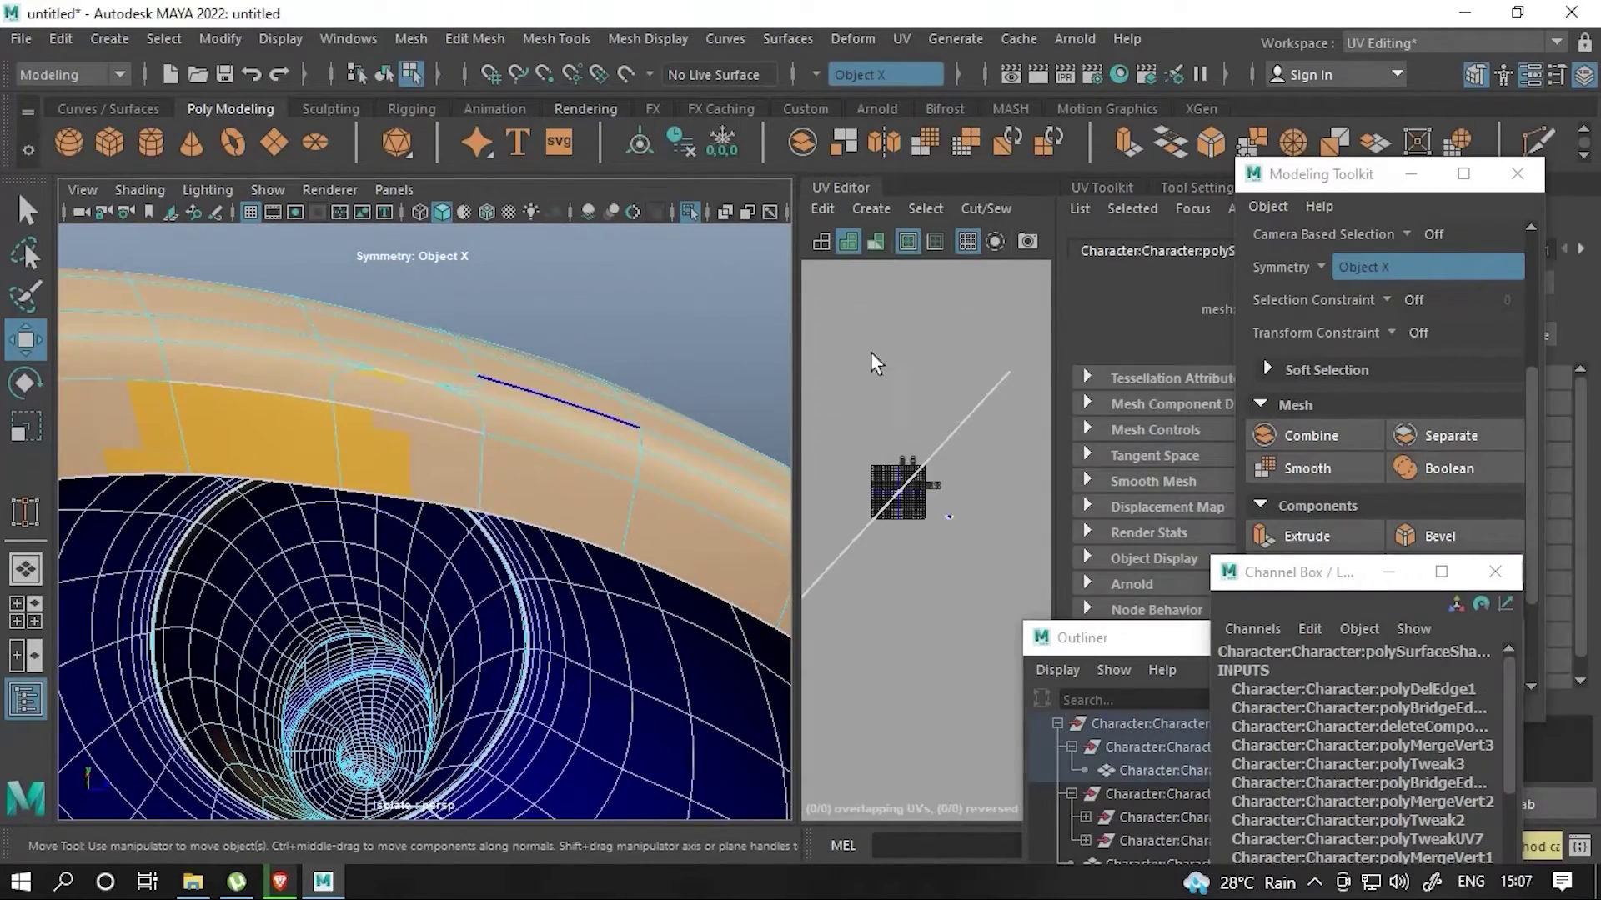
- Select the opening's full edge loop and detach the mesh along it
right_drag(401, 231, 400, 171)
click(350, 367)
mouse_move(375, 371)
alt+mouse_down()
mouse_move(670, 406)
mouse_move(702, 366)
mouse_move(419, 429)
alt+mouse_up()
double_click(553, 286)
mouse_move(553, 286)
shift+right_down()
mouse_move(271, 409)
mouse_move(510, 646)
shift+right_up()
alt+drag(518, 457, 138, 471)
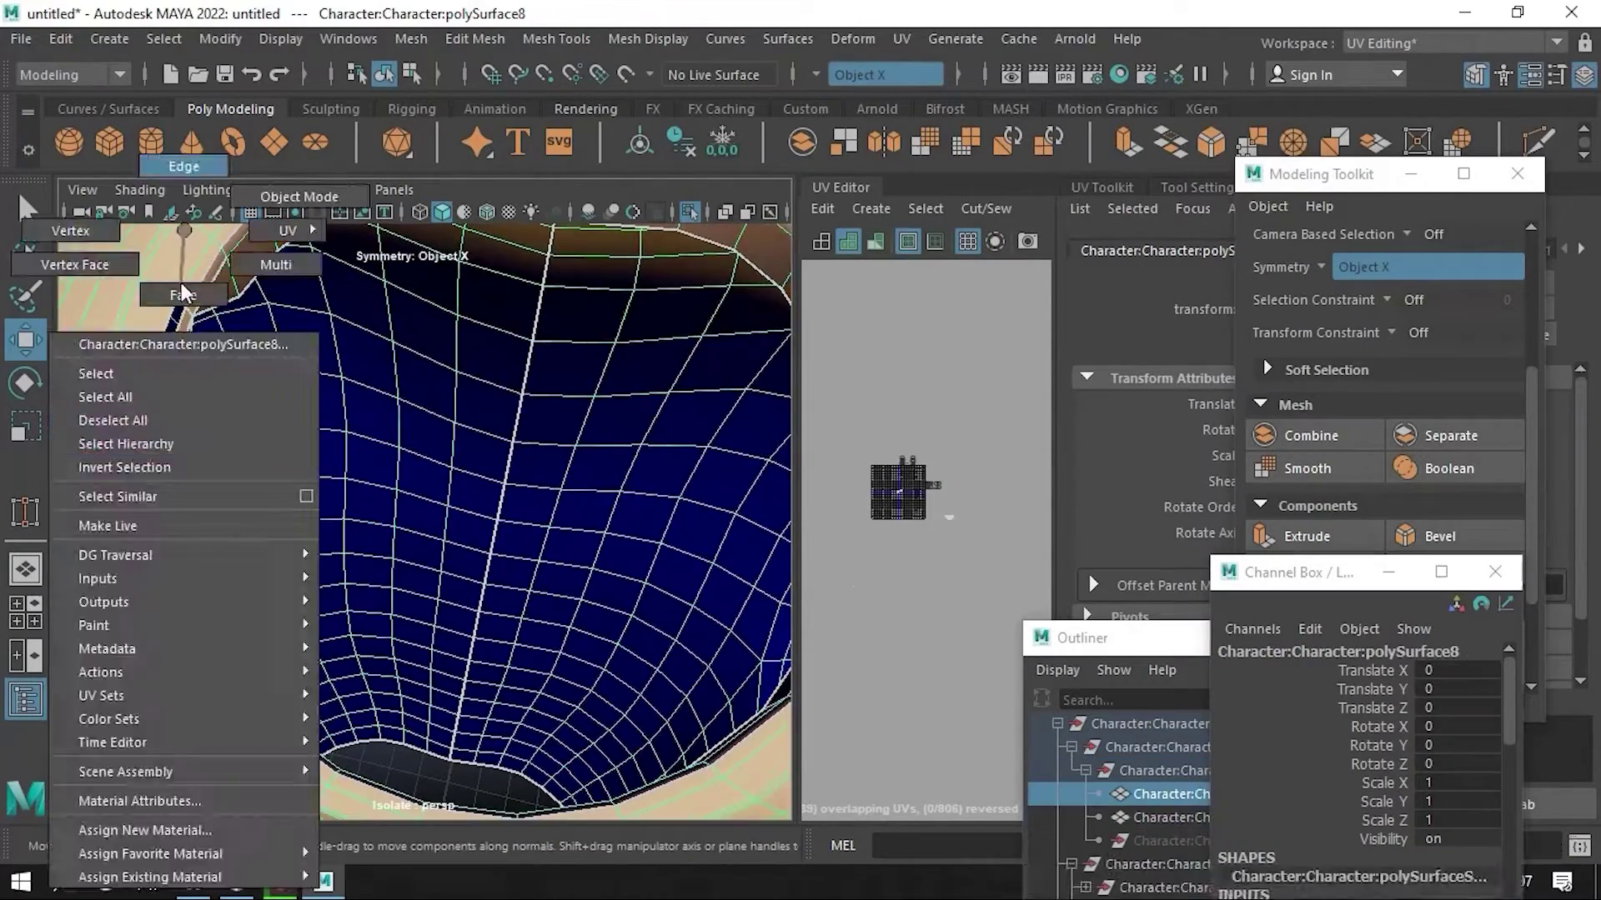
- Delete the inner faces and the face strip along the opening's edge
right_drag(182, 282, 173, 350)
click(172, 350)
key(Delete)
click(237, 231)
key(Delete)
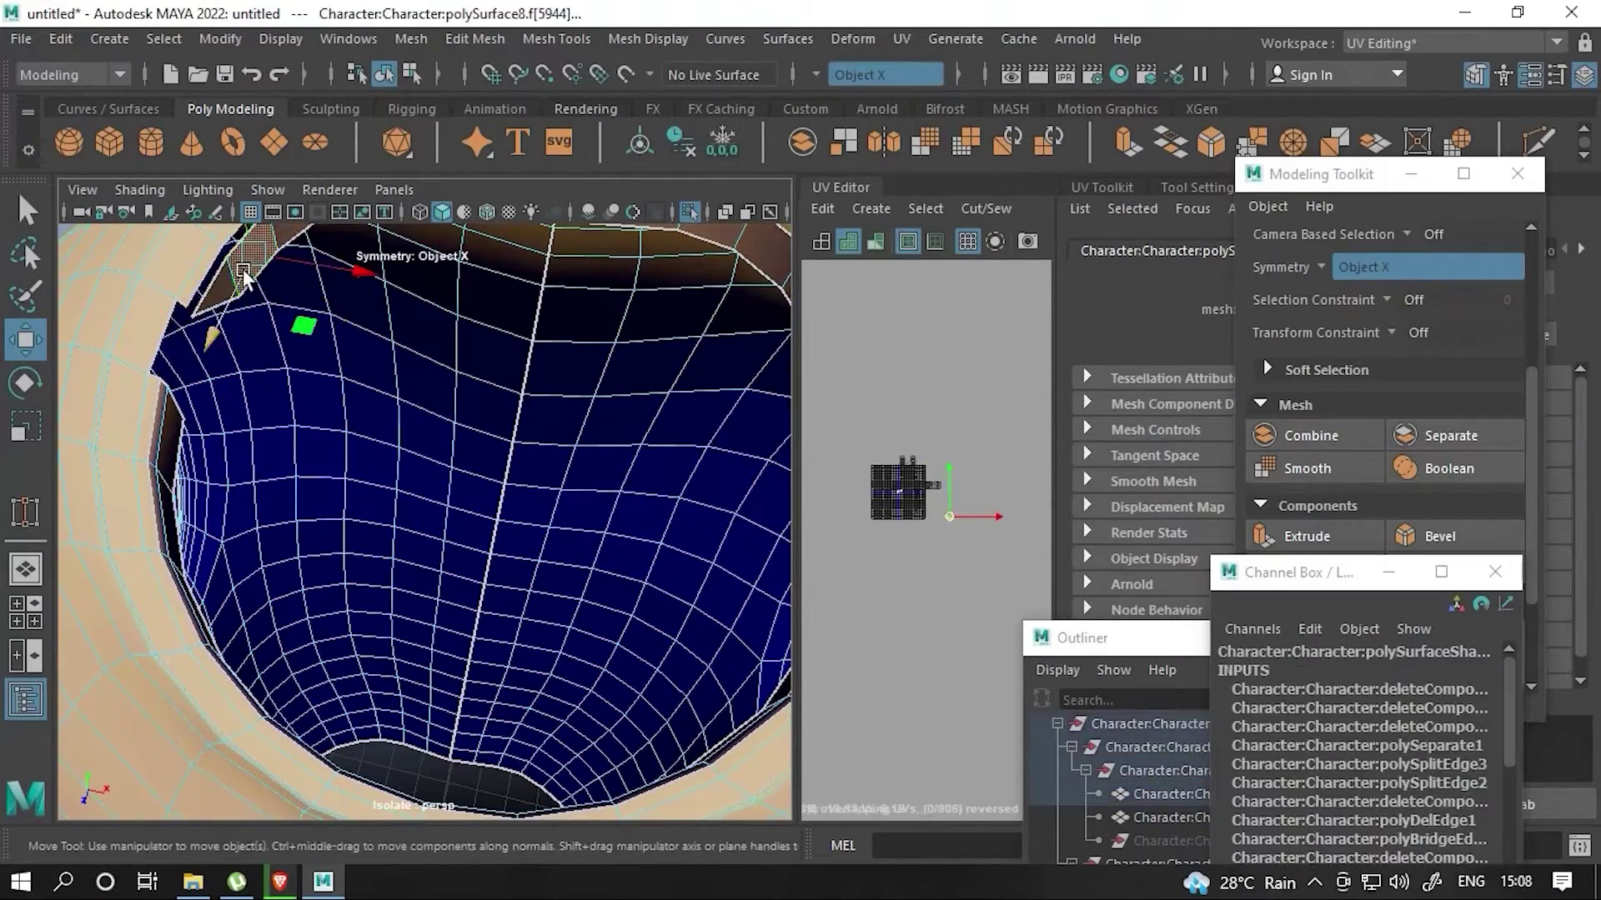
double_click(233, 297)
- Select the open border edge loop and bridge it
alt+drag(181, 408, 198, 367)
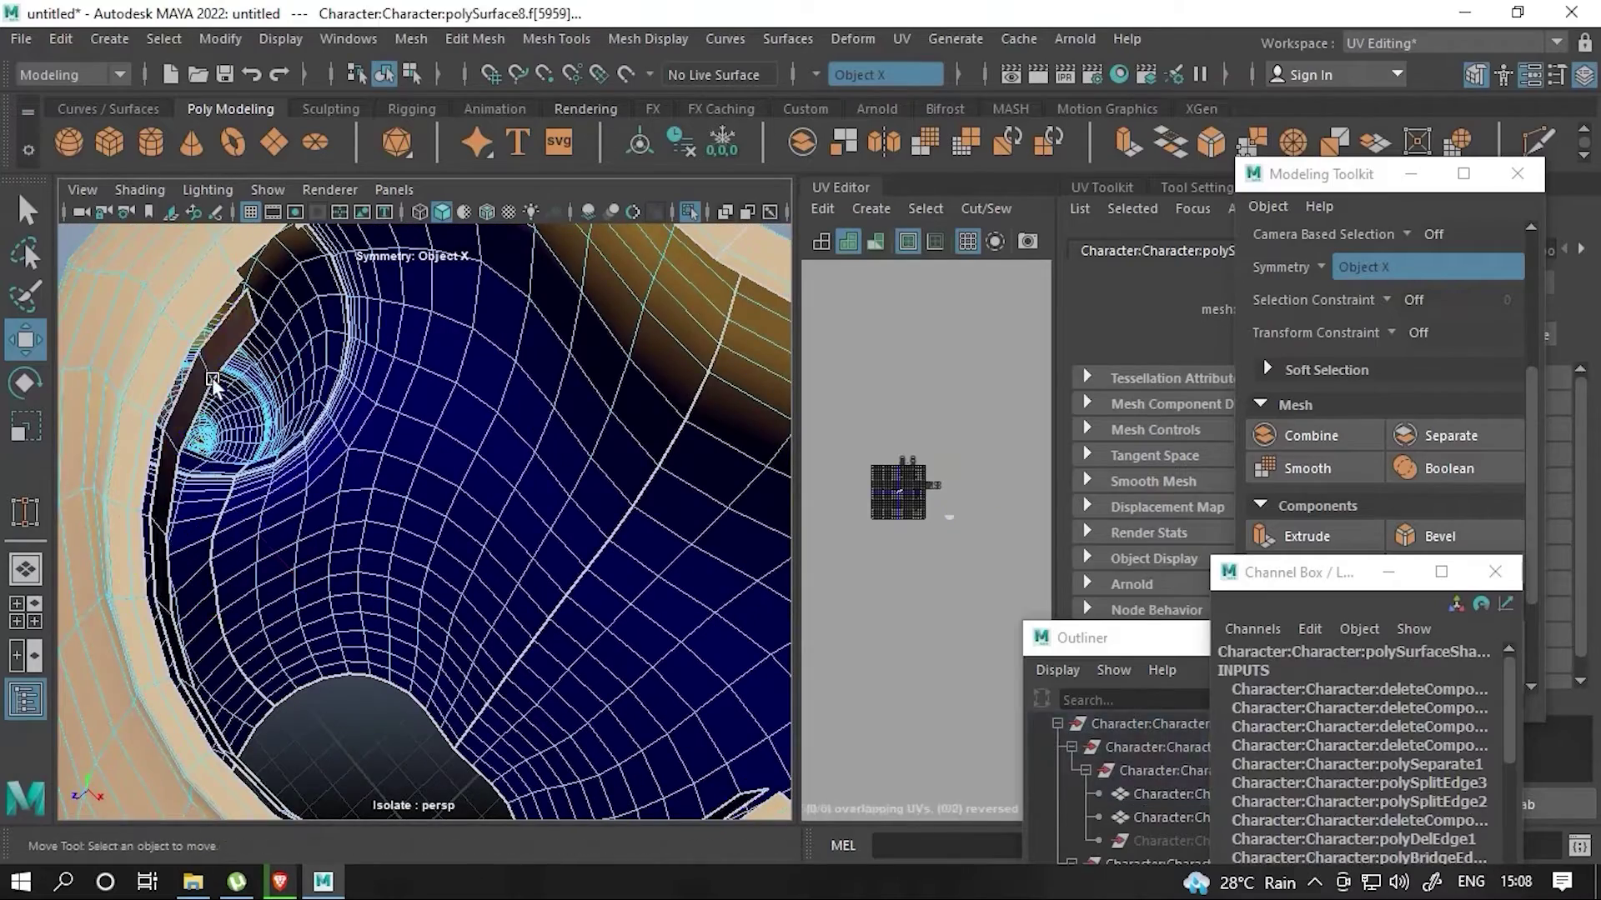
mouse_move(223, 457)
alt+mouse_down()
mouse_move(357, 393)
mouse_move(364, 346)
alt+mouse_up()
double_click(308, 402)
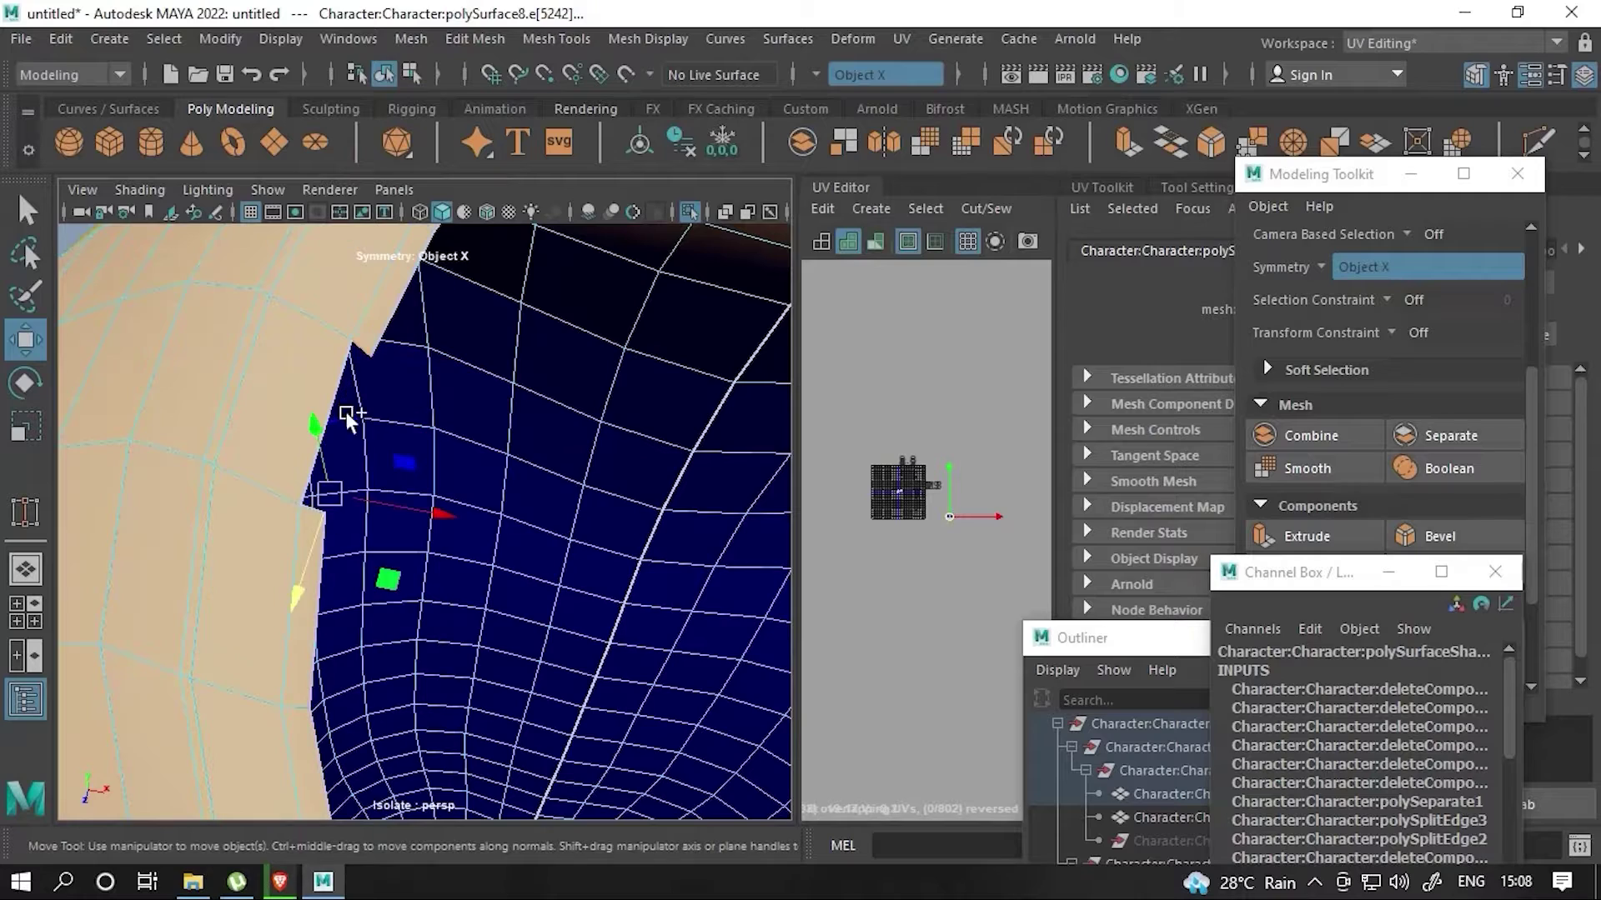
shift+right_drag(283, 284, 330, 511)
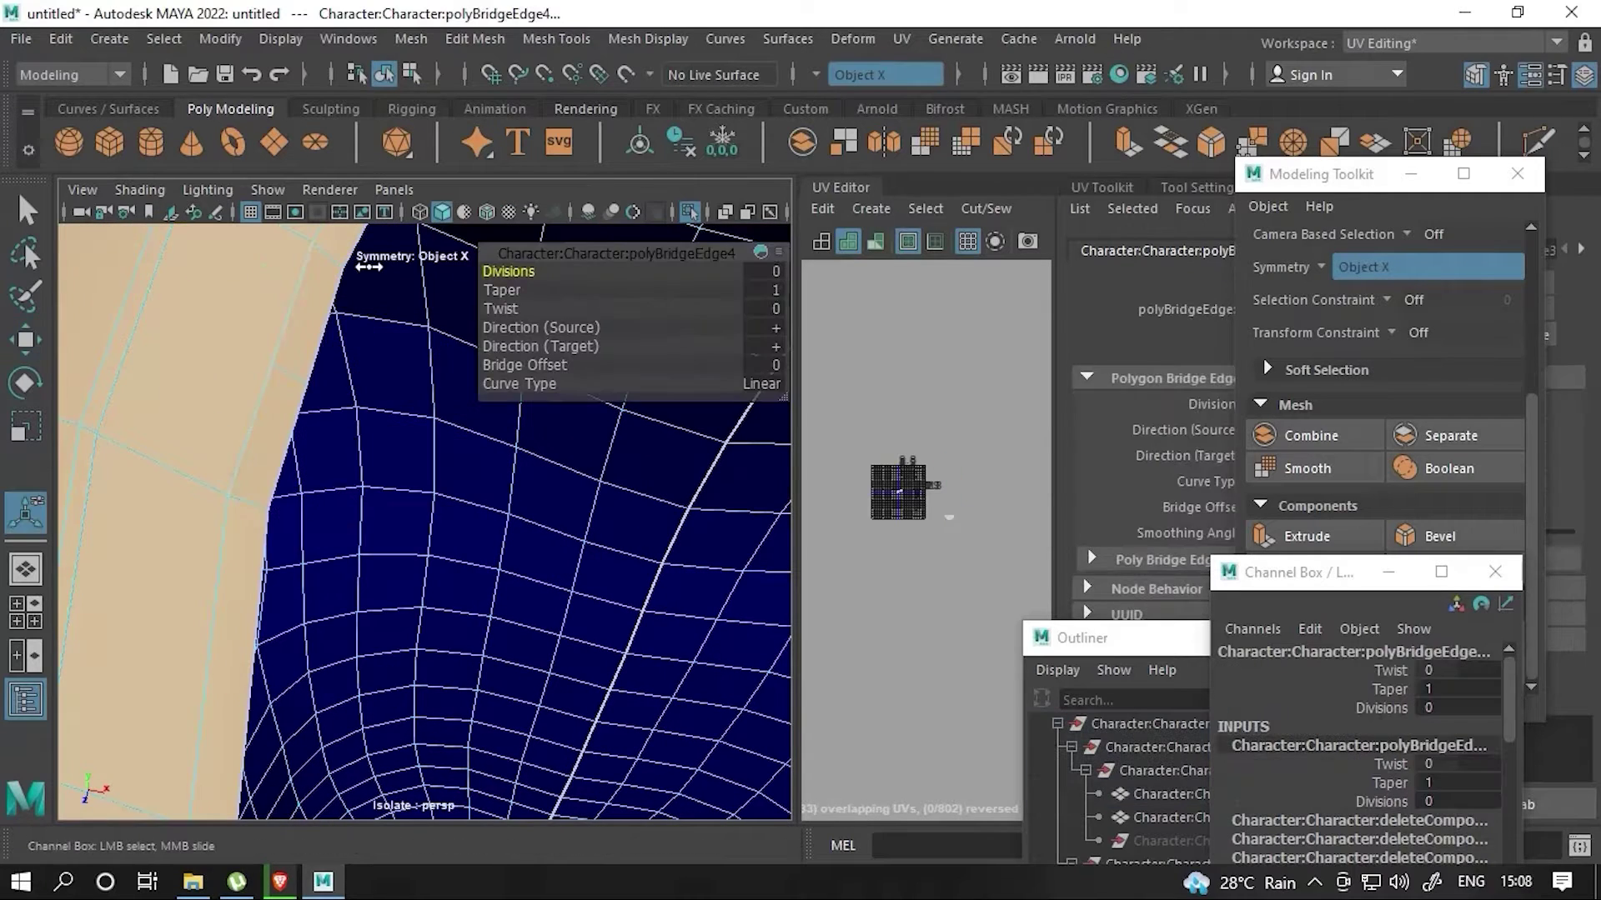
- Select vertices on the bridged rim in move mode
alt+middle_drag(369, 267, 369, 447)
key(F9)
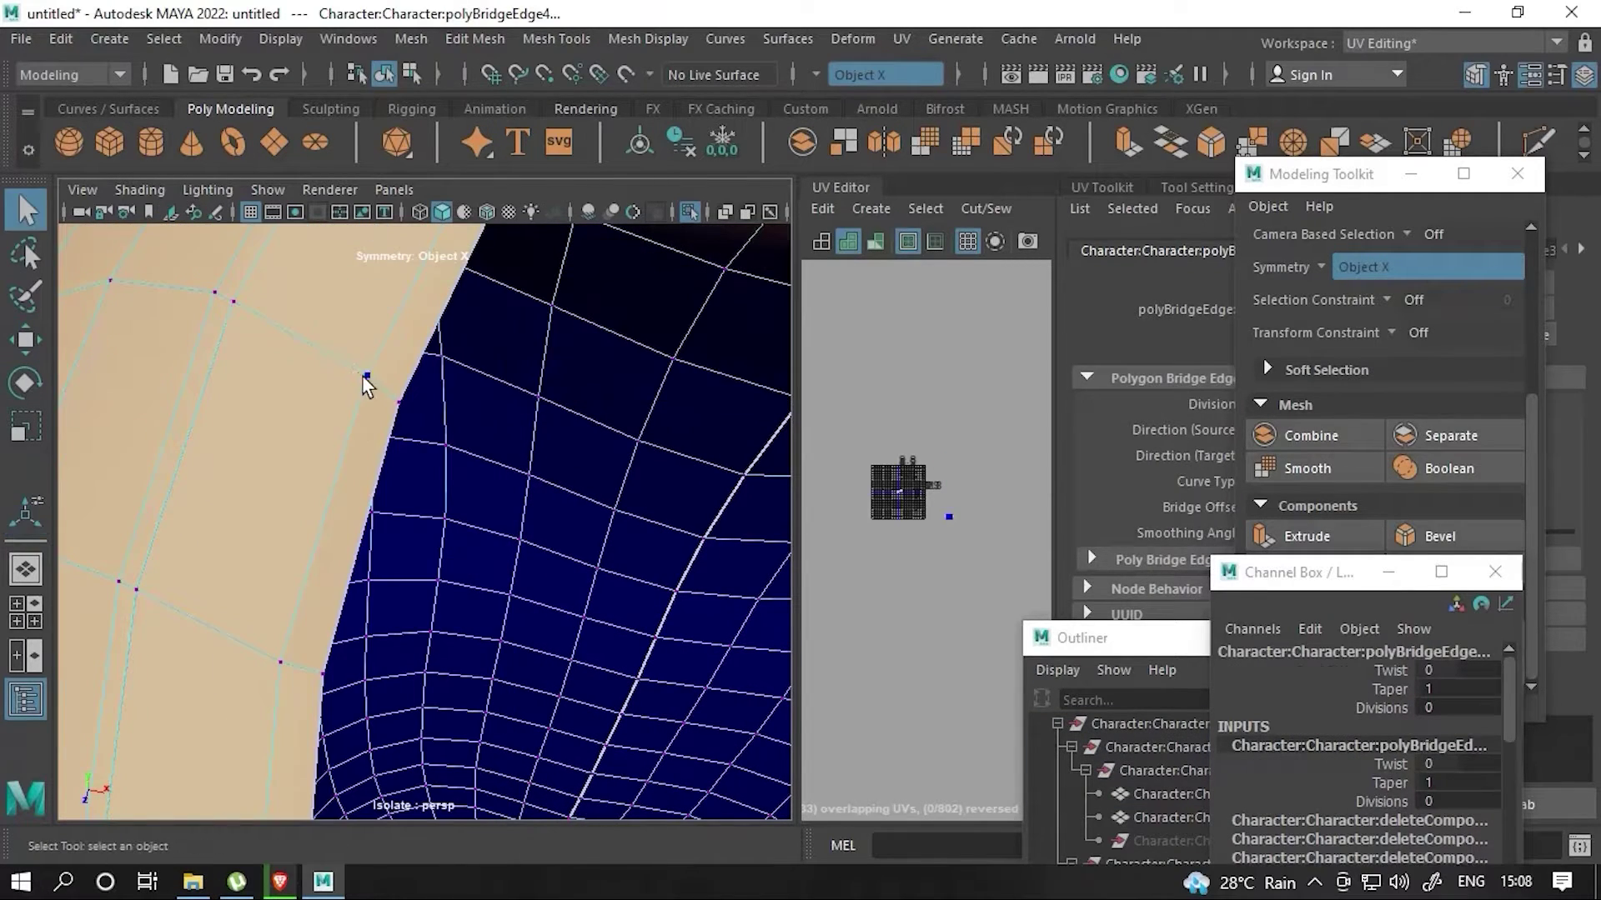
click(368, 378)
key(w)
click(290, 664)
alt+right_drag(351, 677, 196, 462)
- Extrude the opening's edge loop and bevel the extruded rim edges
key(F10)
double_click(384, 325)
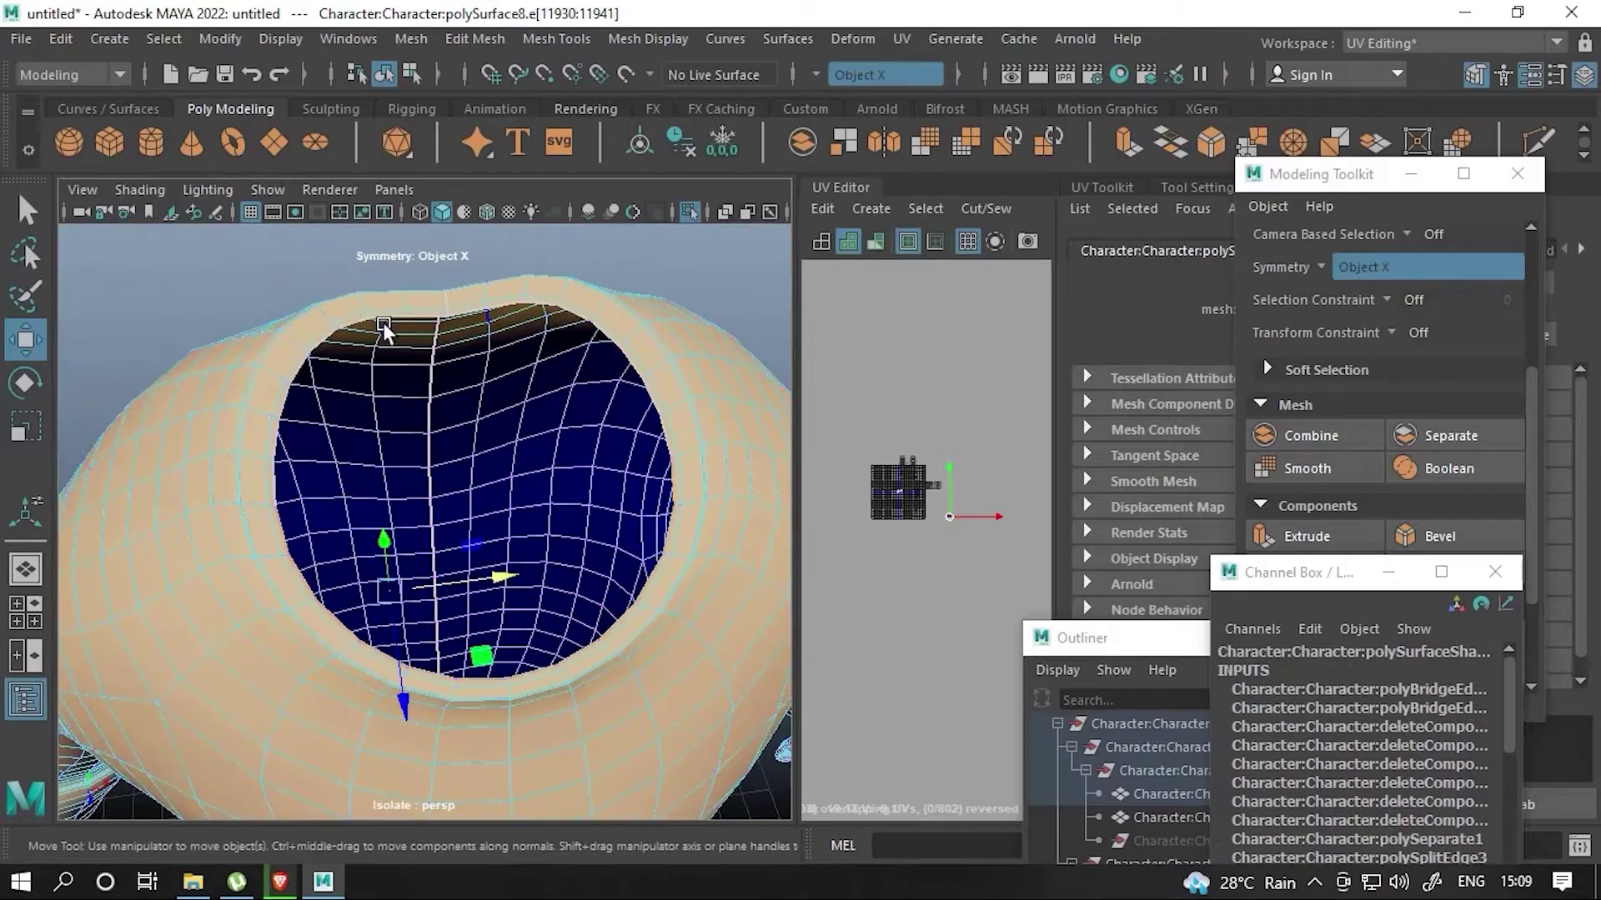
key(ctrl+e)
mouse_move(371, 454)
alt+mouse_down()
mouse_move(243, 412)
mouse_move(269, 411)
mouse_move(279, 447)
mouse_move(208, 470)
mouse_move(286, 458)
mouse_move(178, 429)
mouse_move(133, 297)
alt+mouse_up()
key(ctrl+b)
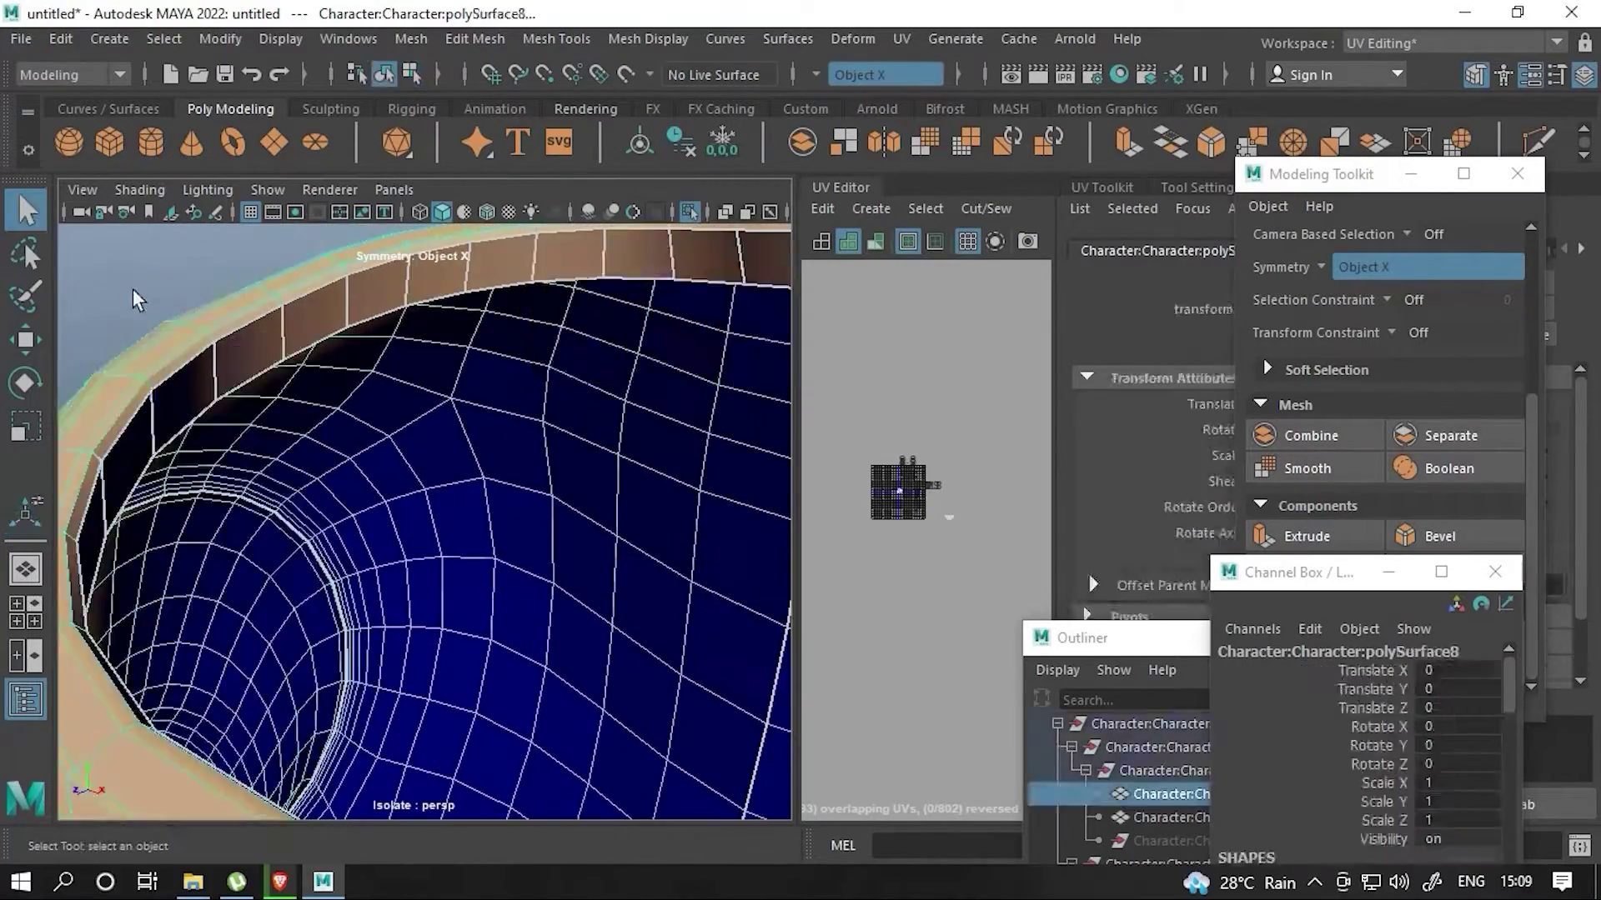
- Show the full character, then try Edit Edge Flow on the collar loop and undo it
key(F8)
key(ctrl+1)
alt+drag(547, 432, 393, 442)
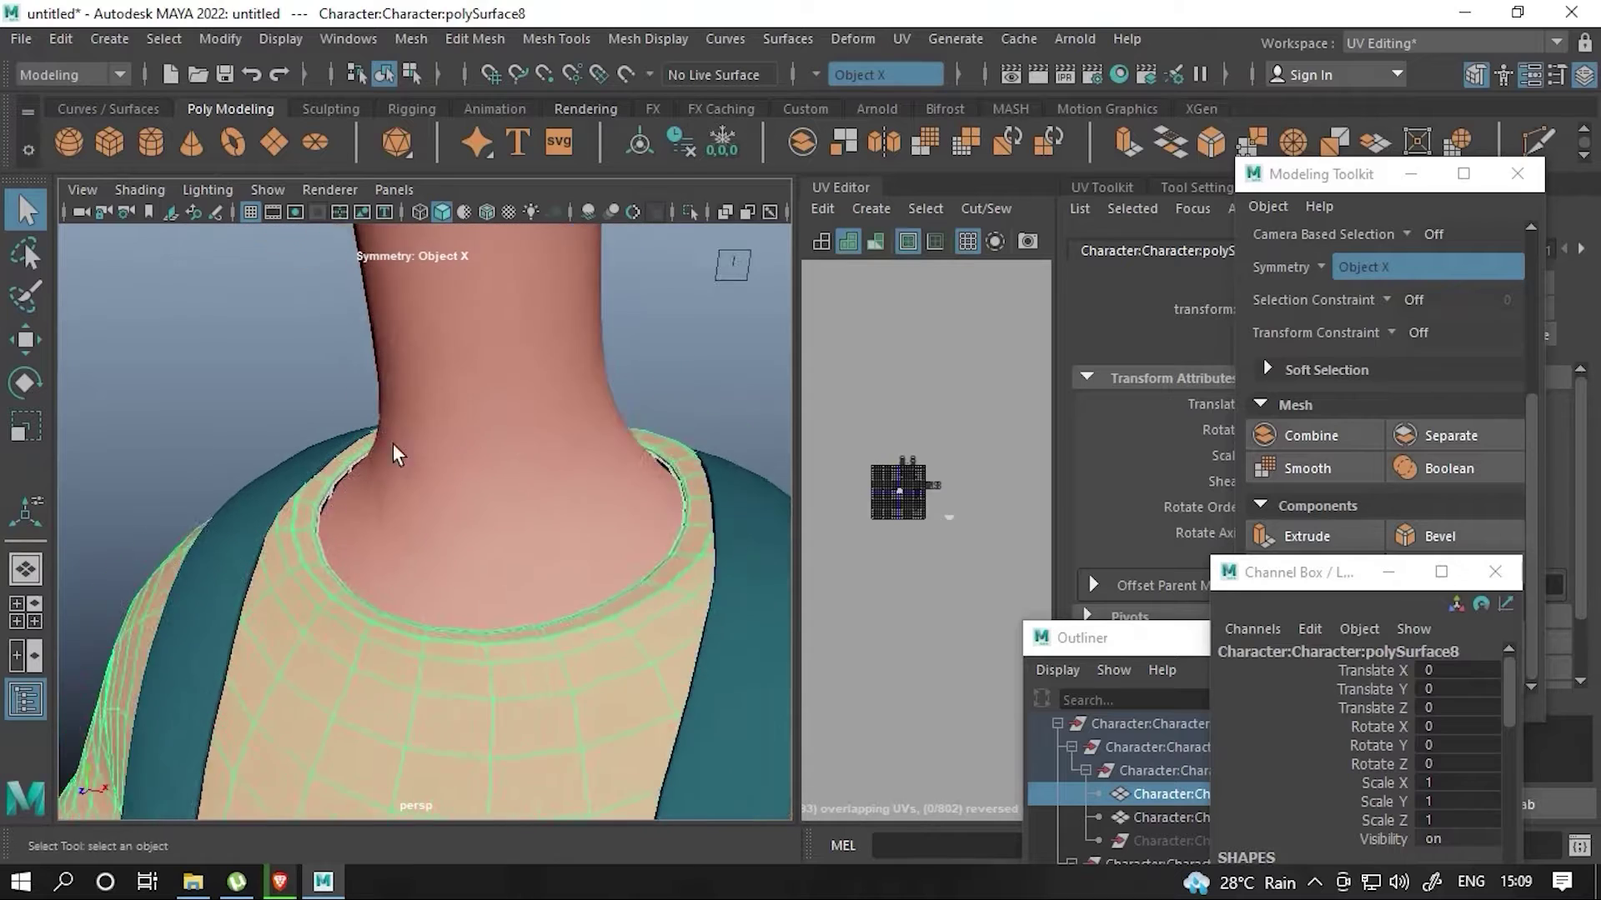
mouse_move(393, 442)
alt+right_down()
mouse_move(257, 462)
mouse_move(282, 439)
mouse_move(303, 563)
alt+right_up()
double_click(282, 438)
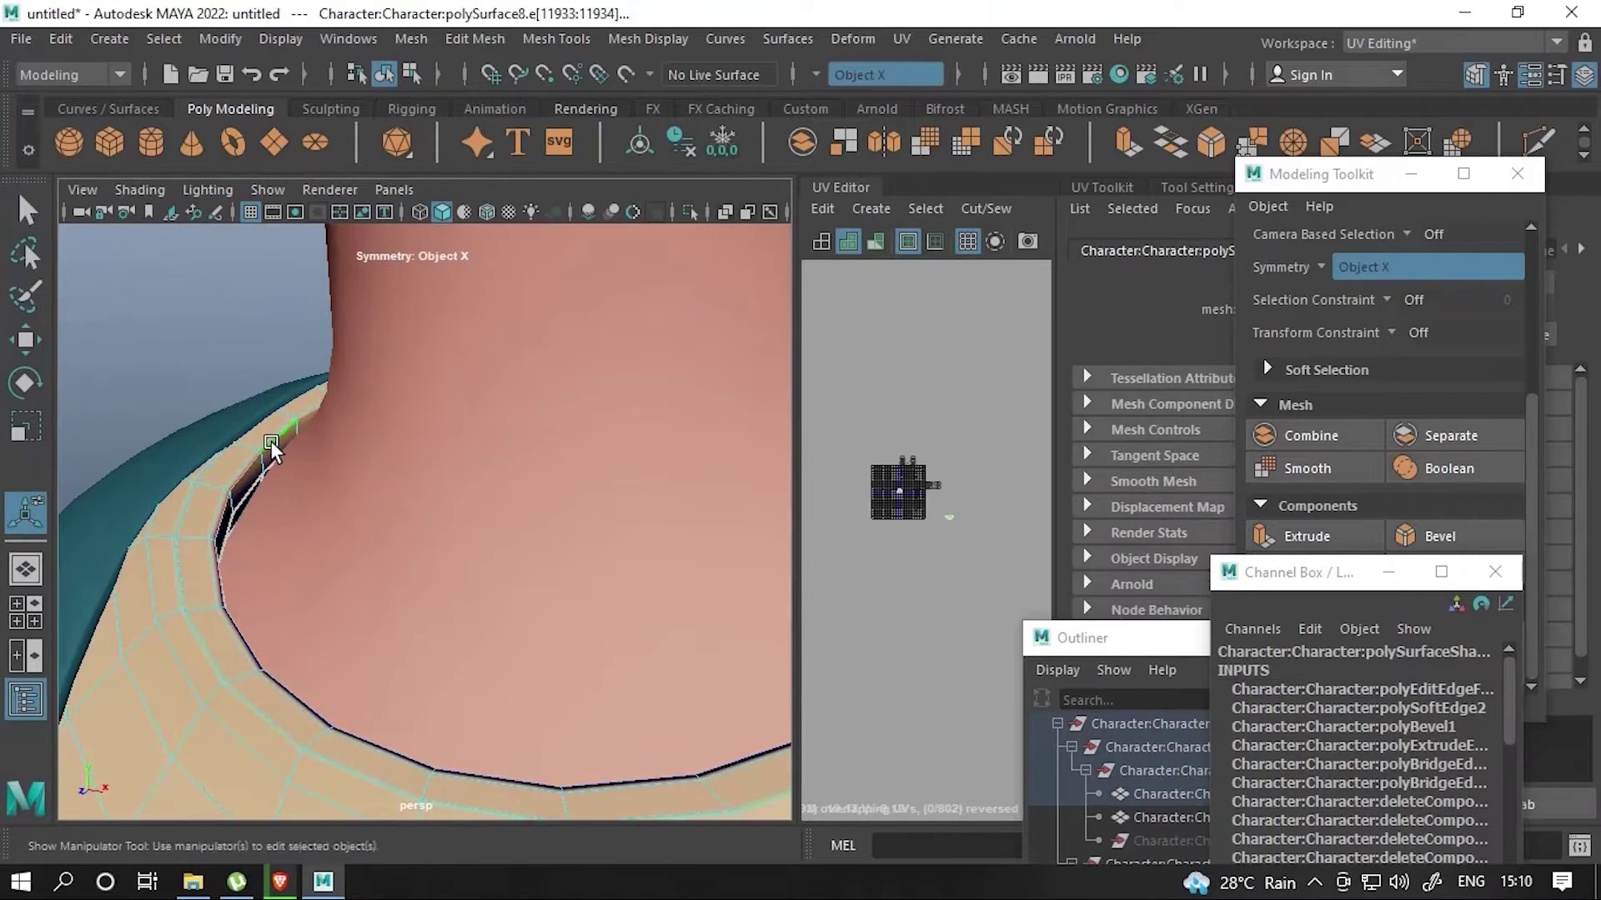
shift+right_drag(272, 441, 263, 478)
key(ctrl+z)
- Apply Edit Edge Flow to individual collar edges so they follow the neck curvature
mouse_move(288, 517)
alt+mouse_down()
mouse_move(191, 543)
mouse_move(294, 528)
alt+mouse_up()
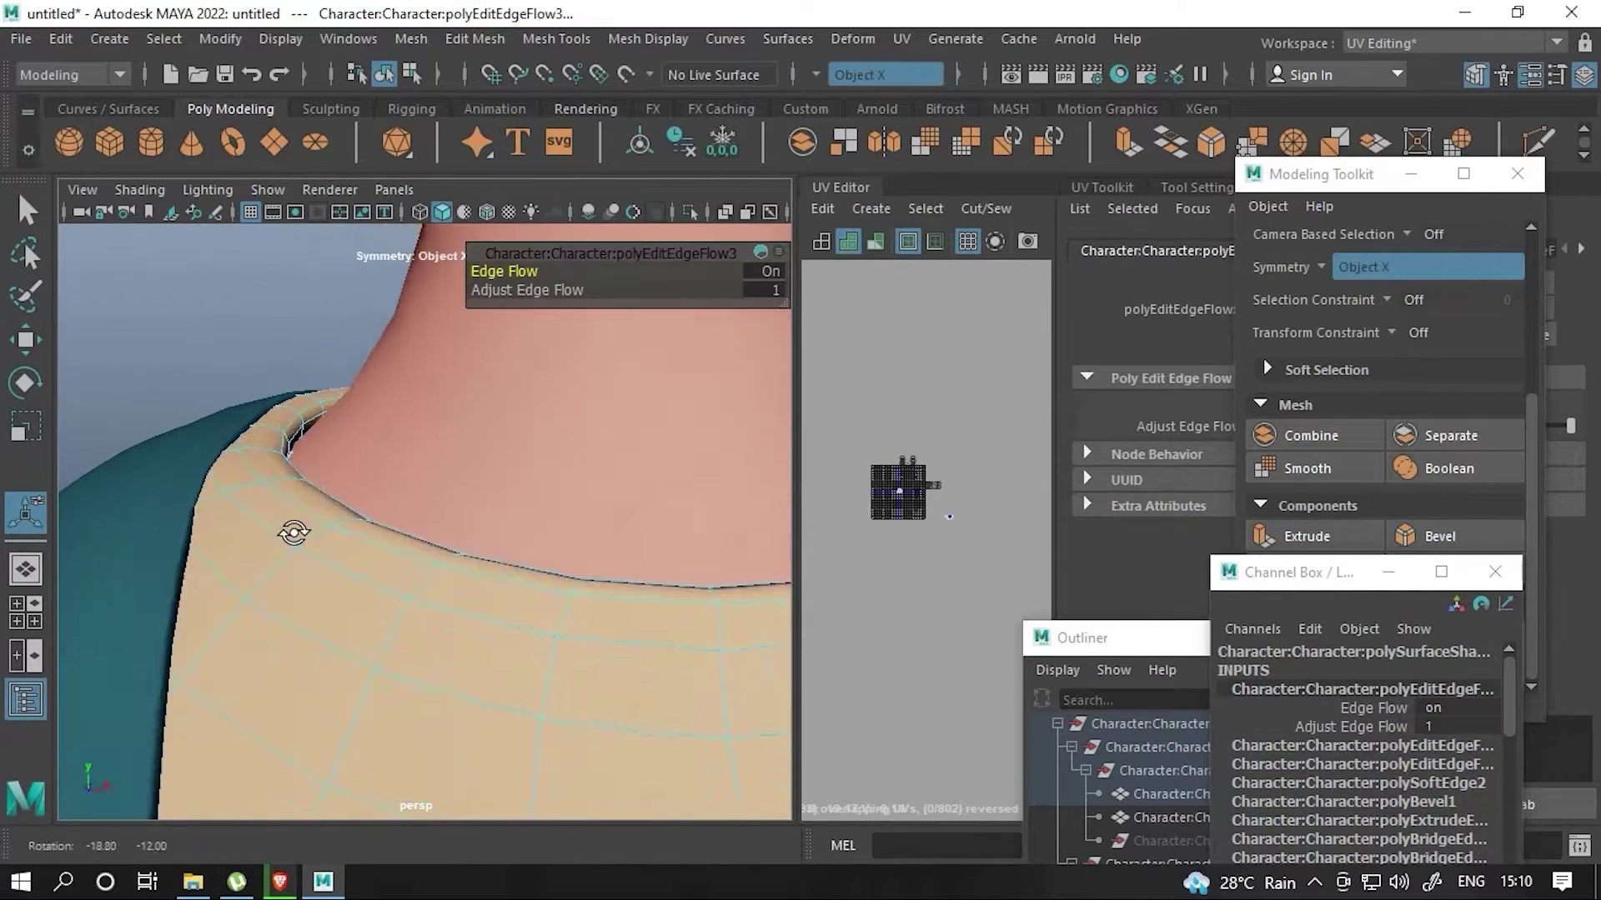
click(242, 533)
shift+right_drag(242, 533, 225, 549)
mouse_move(225, 548)
alt+mouse_down()
mouse_move(340, 575)
mouse_move(227, 493)
alt+mouse_up()
click(227, 493)
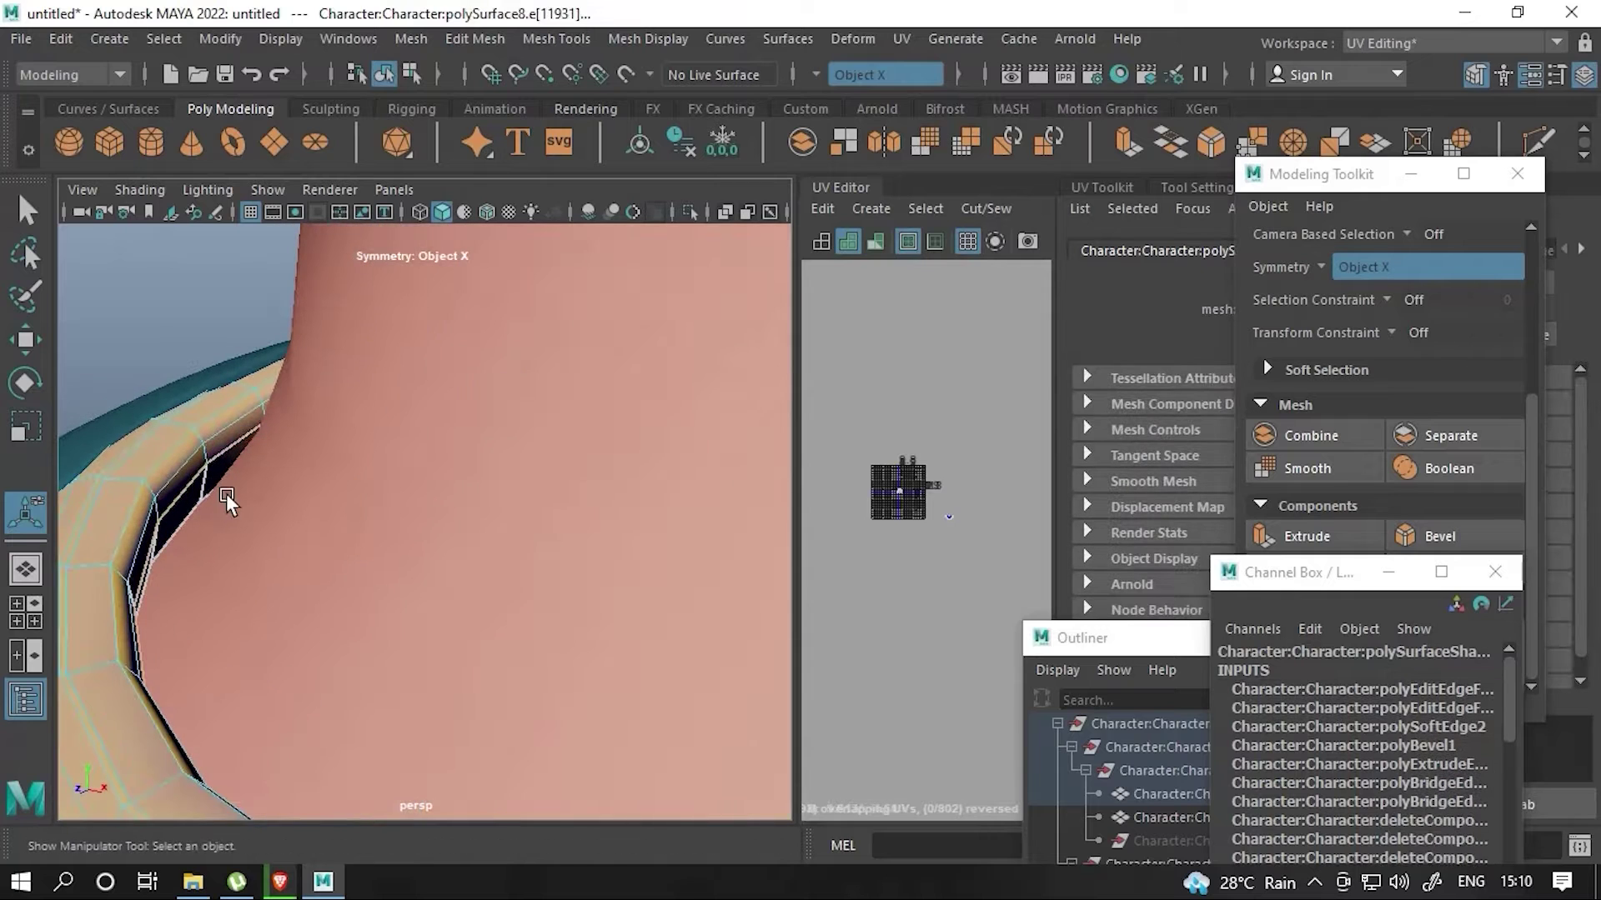
key(w)
mouse_move(442, 350)
alt+mouse_down()
mouse_move(417, 325)
mouse_move(304, 448)
alt+mouse_up()
mouse_move(226, 533)
alt+mouse_down()
mouse_move(205, 536)
mouse_move(460, 437)
alt+mouse_up()
click(460, 436)
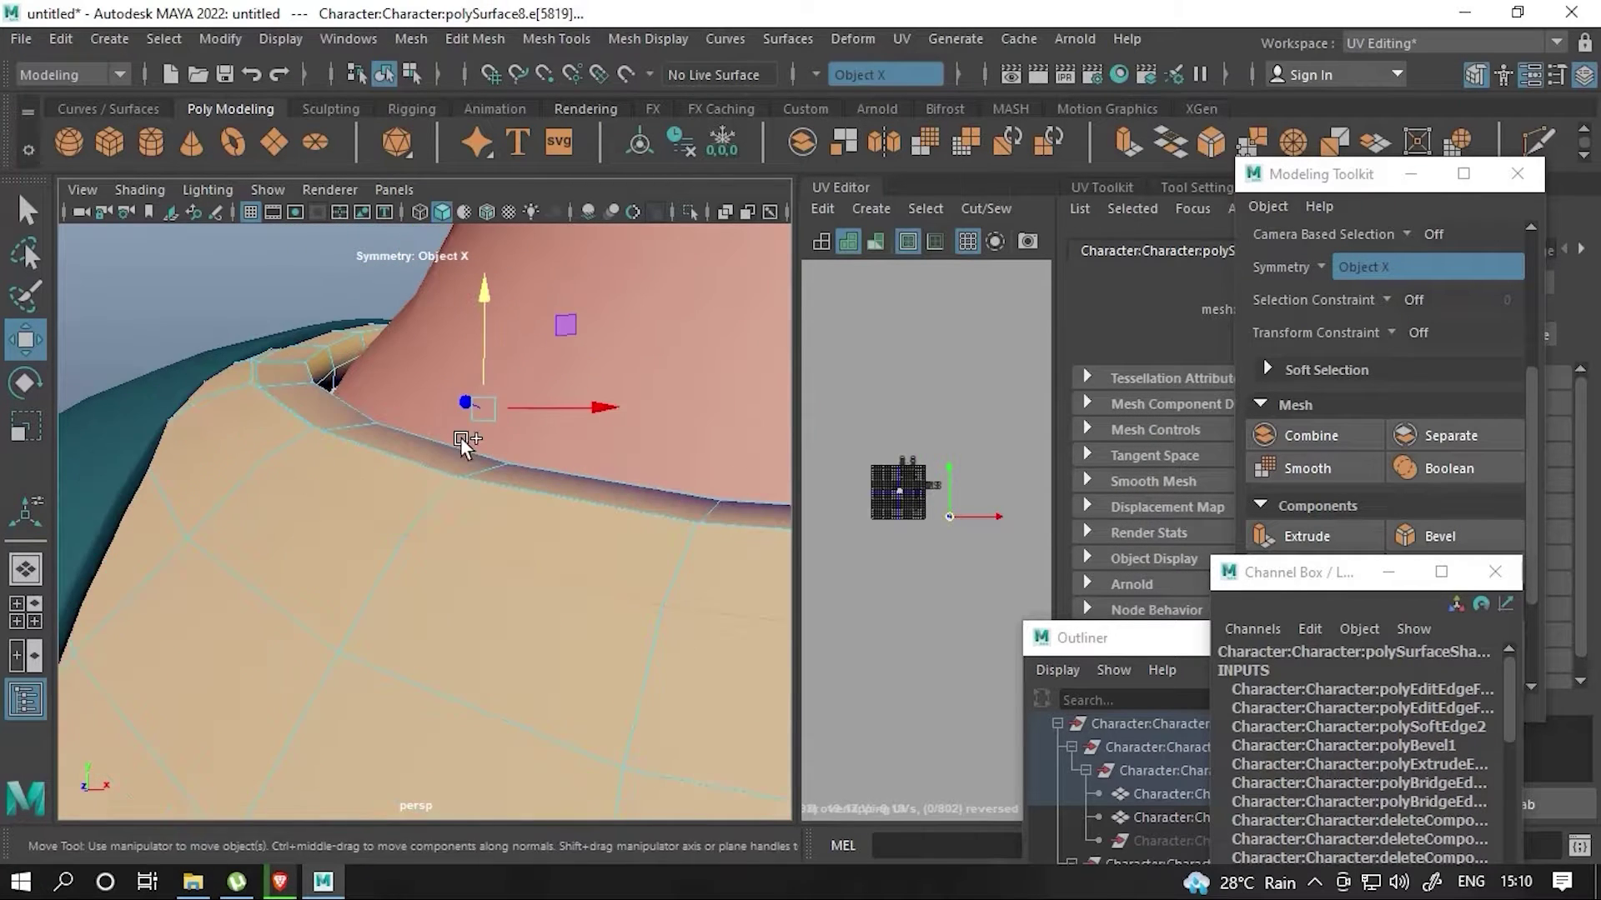
key(y)
- With Symmetry off, scale the collar edge loop slightly smaller
right_drag(333, 242, 333, 166)
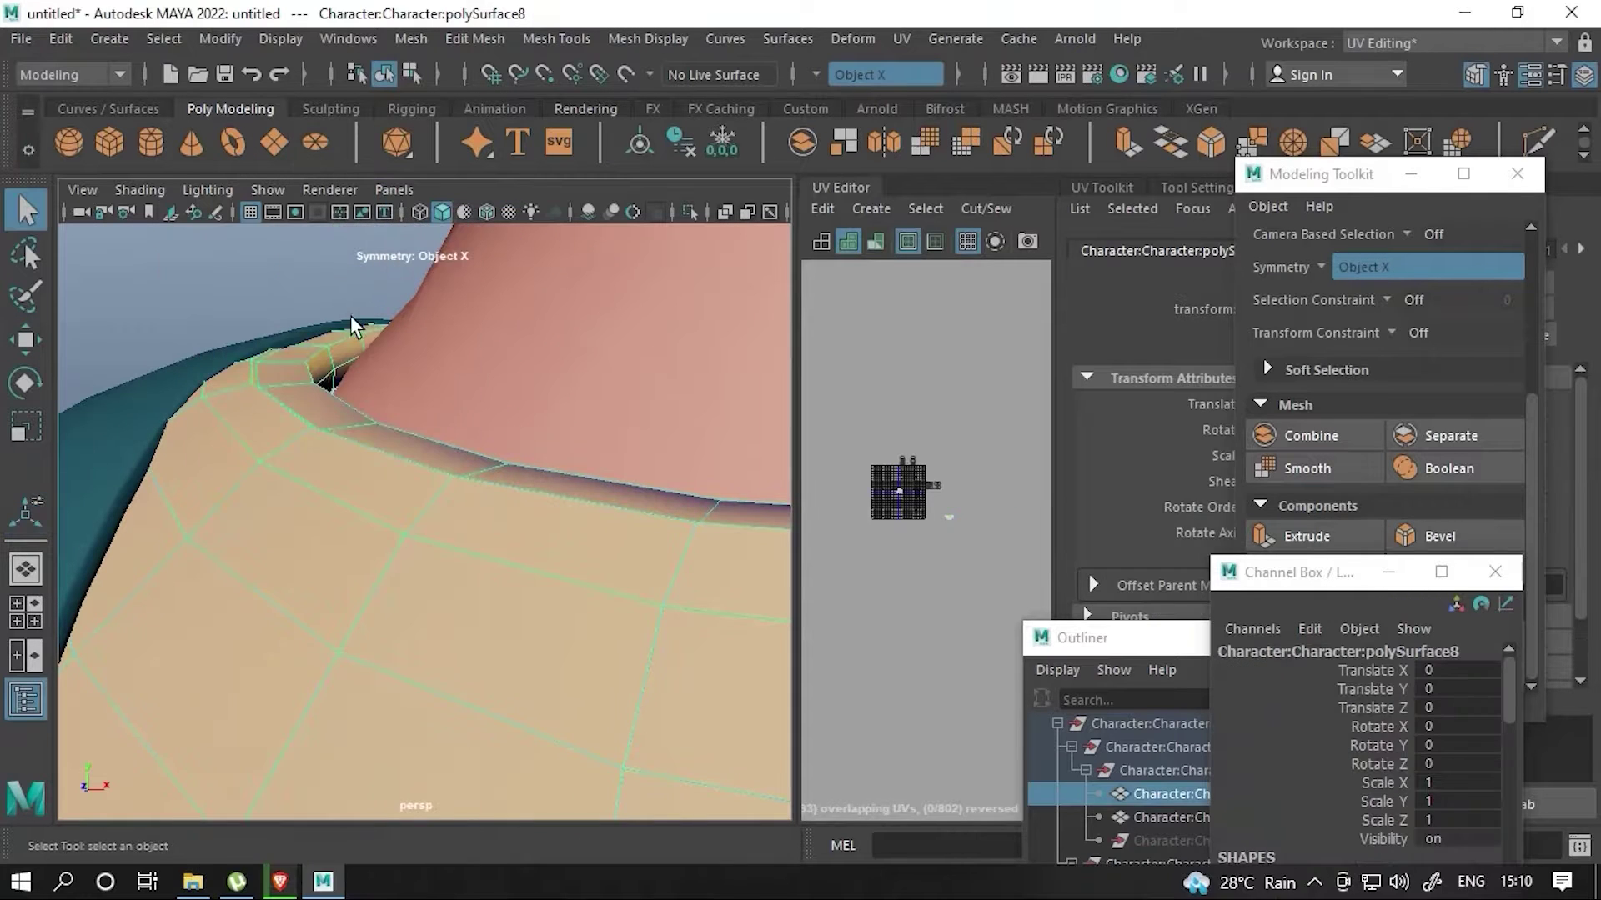
key(q)
double_click(364, 459)
key(r)
click(884, 74)
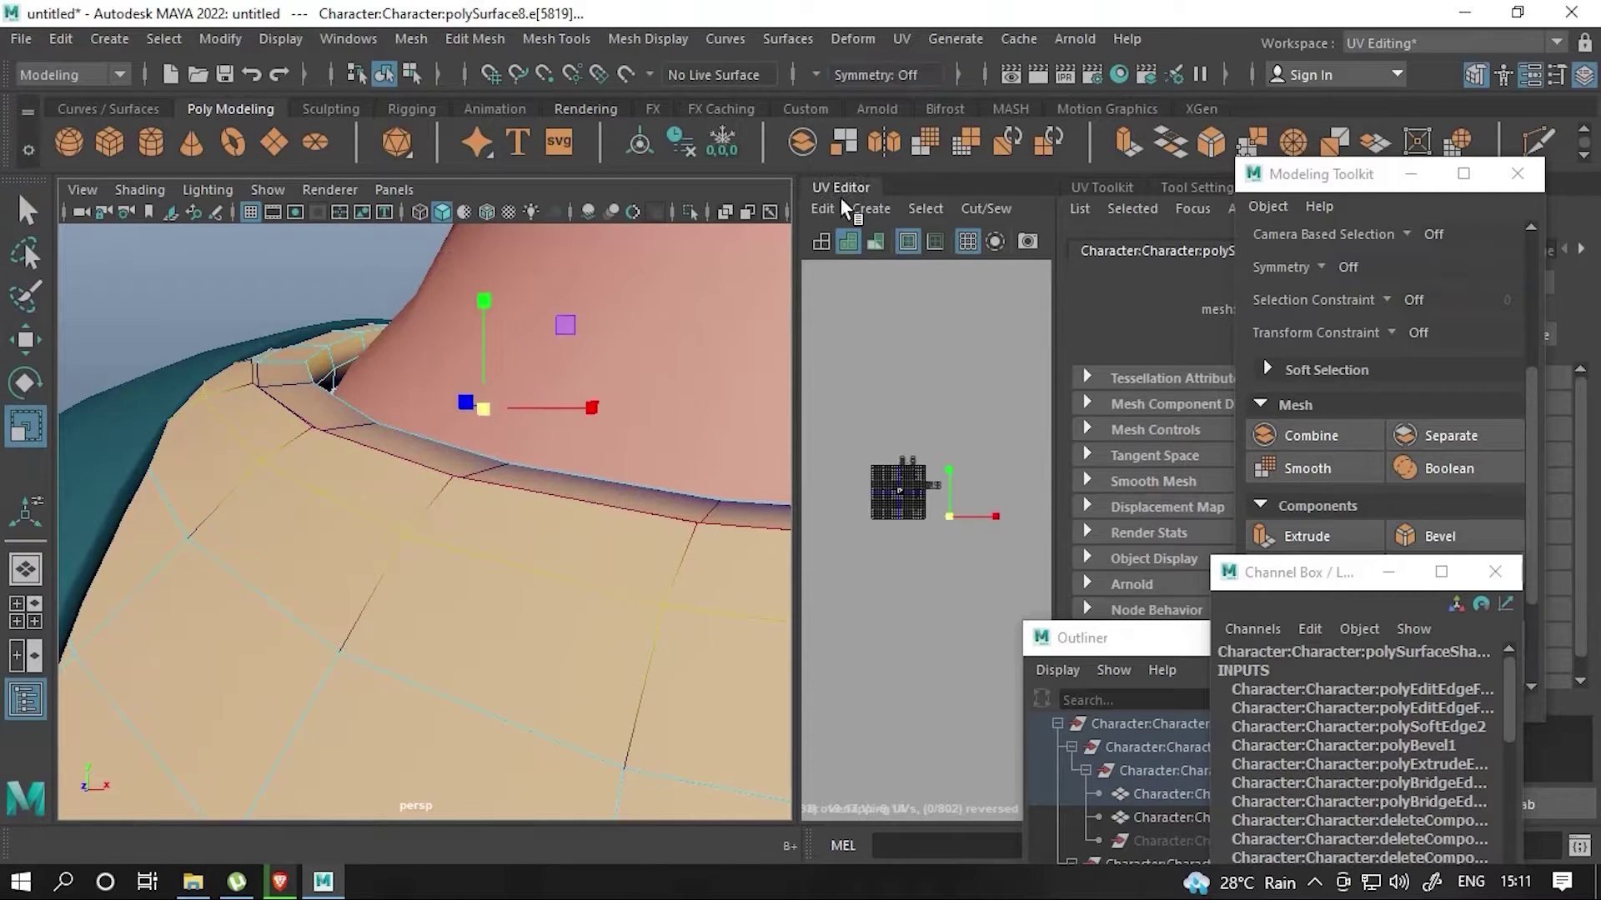
alt+middle_drag(583, 467, 503, 538)
alt+drag(682, 412, 286, 654)
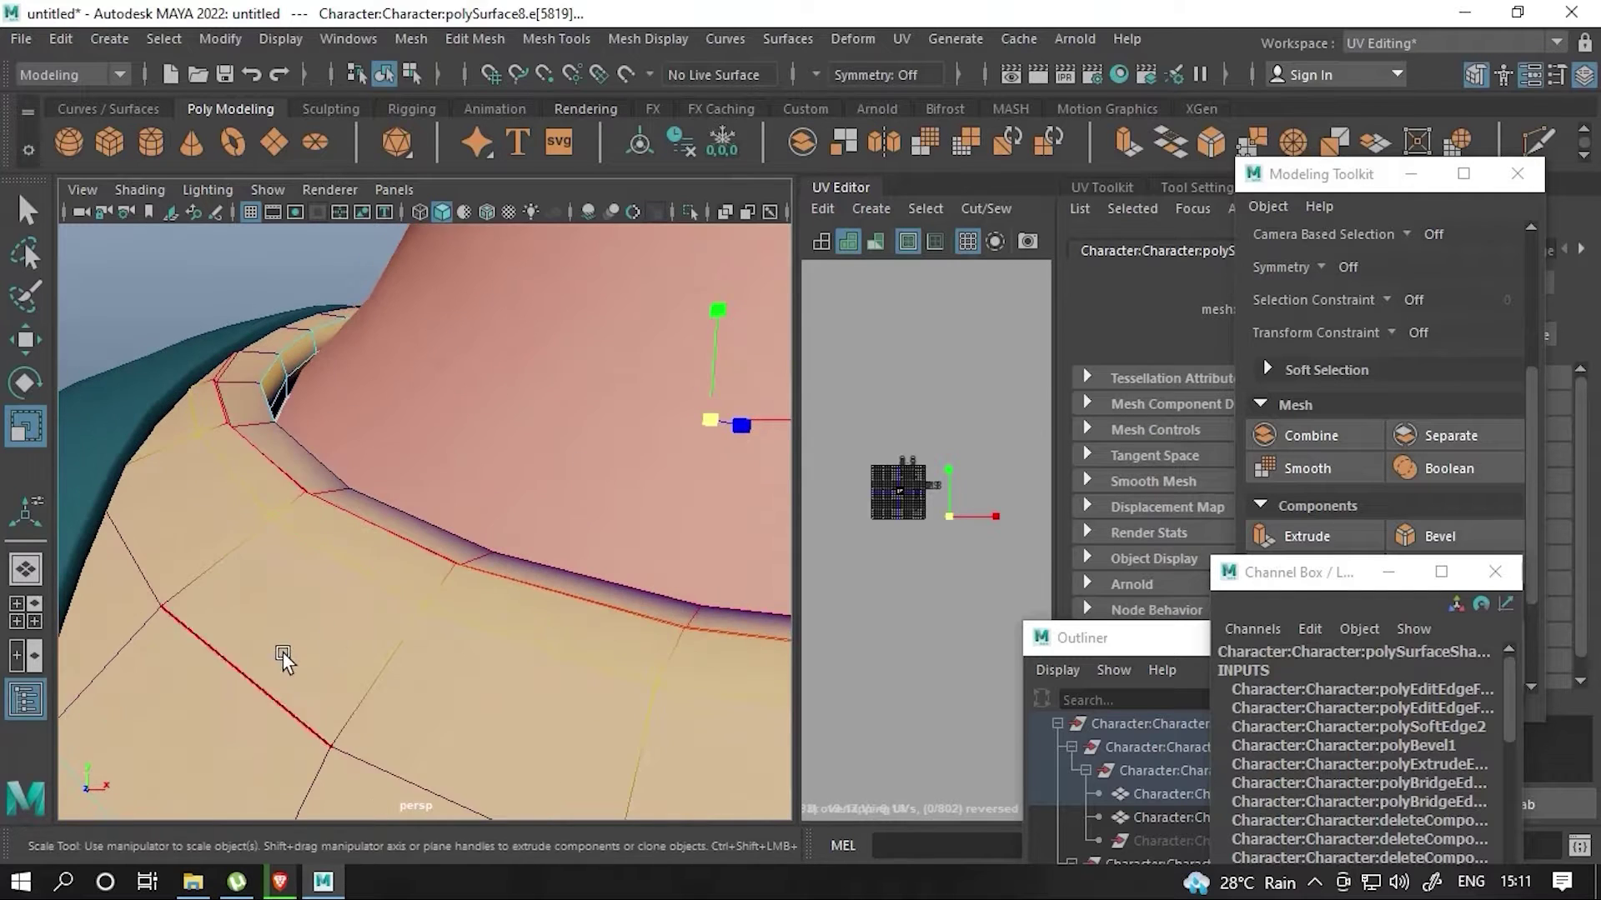
- Edit the edge flow of the collar loop and single collar edges, then return to object mode
shift+right_drag(394, 436, 337, 702)
mouse_move(338, 702)
alt+mouse_down()
mouse_move(382, 570)
mouse_move(392, 443)
alt+mouse_up()
click(391, 443)
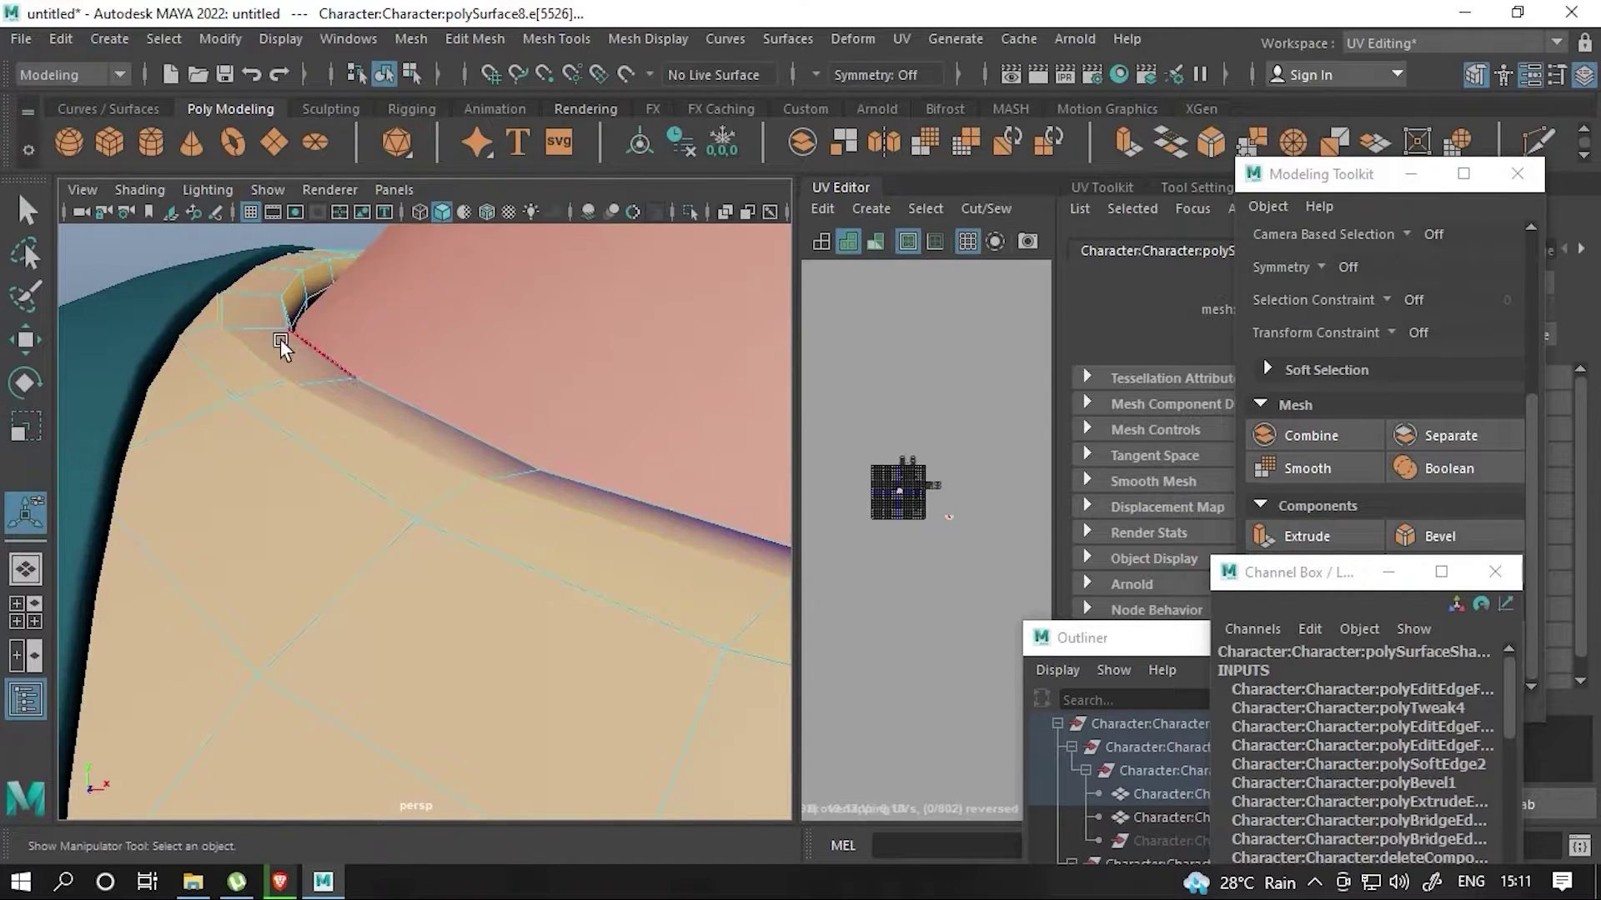
alt+drag(280, 339, 287, 370)
click(287, 370)
shift+right_drag(287, 370, 247, 399)
alt+drag(247, 399, 244, 415)
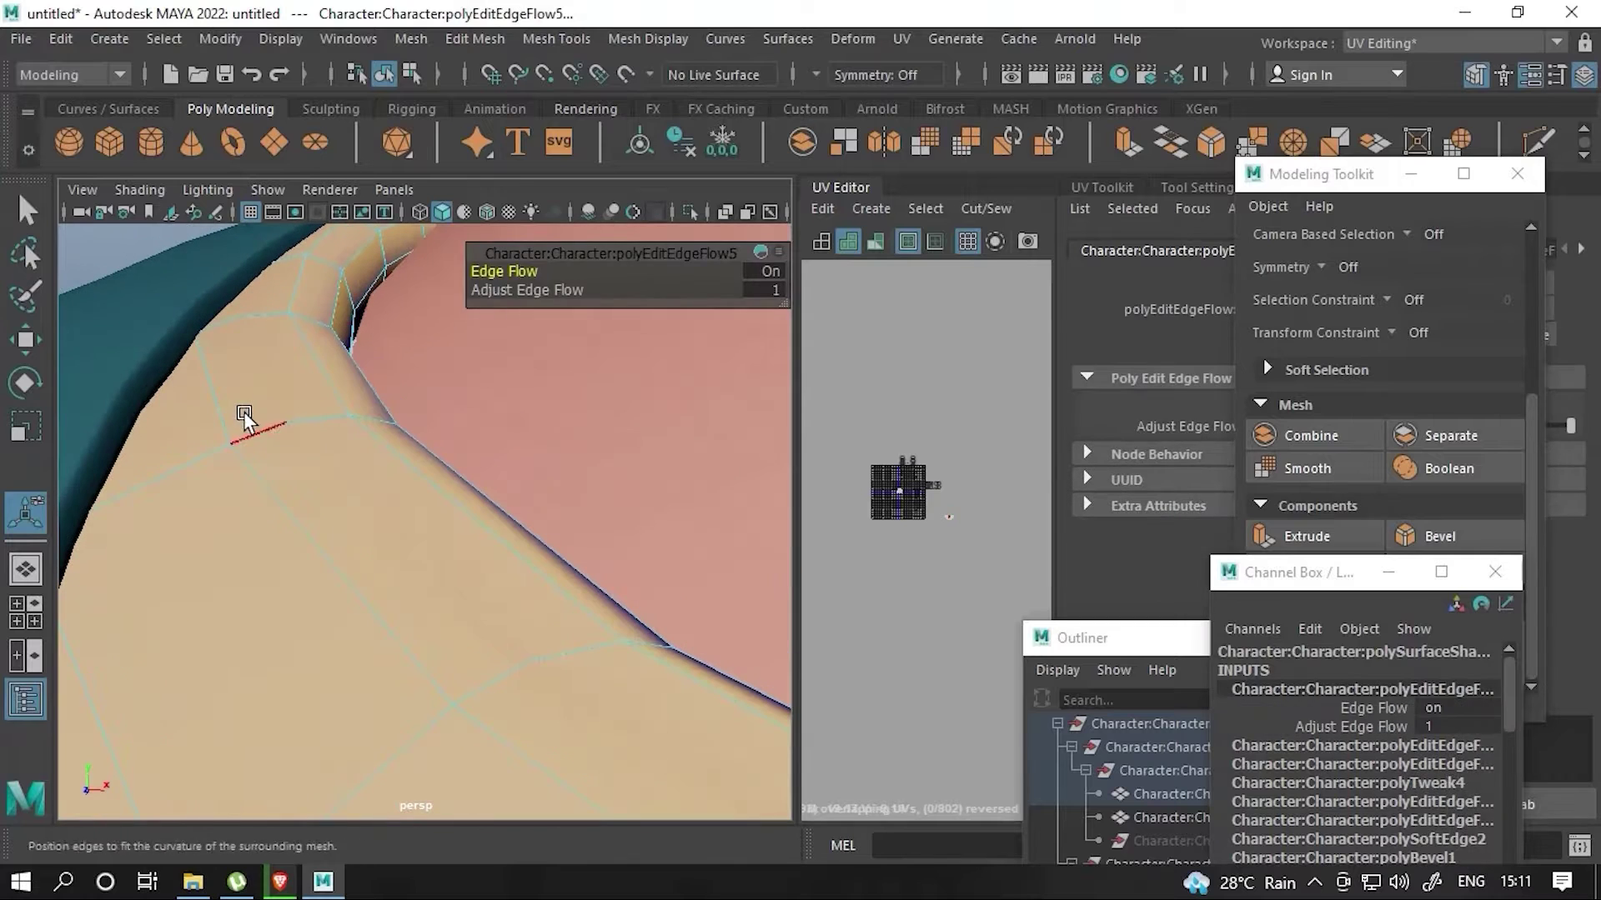
key(q)
key(F8)
- Try an automatic UV projection on the isolated shirt, then undo it
key(f)
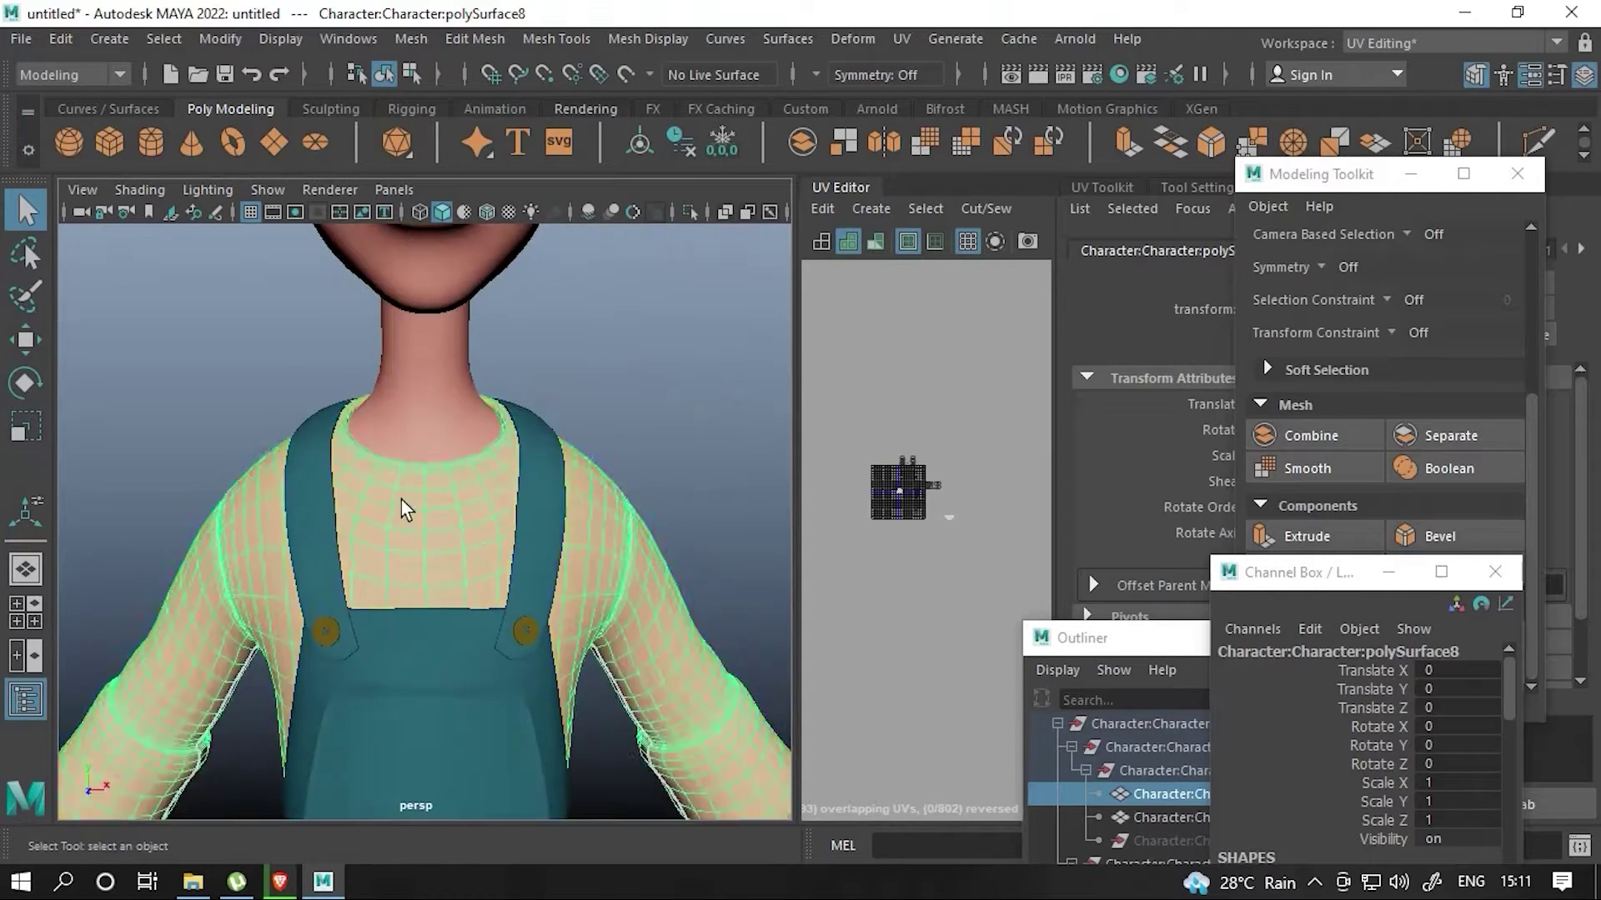
key(F11)
key(w)
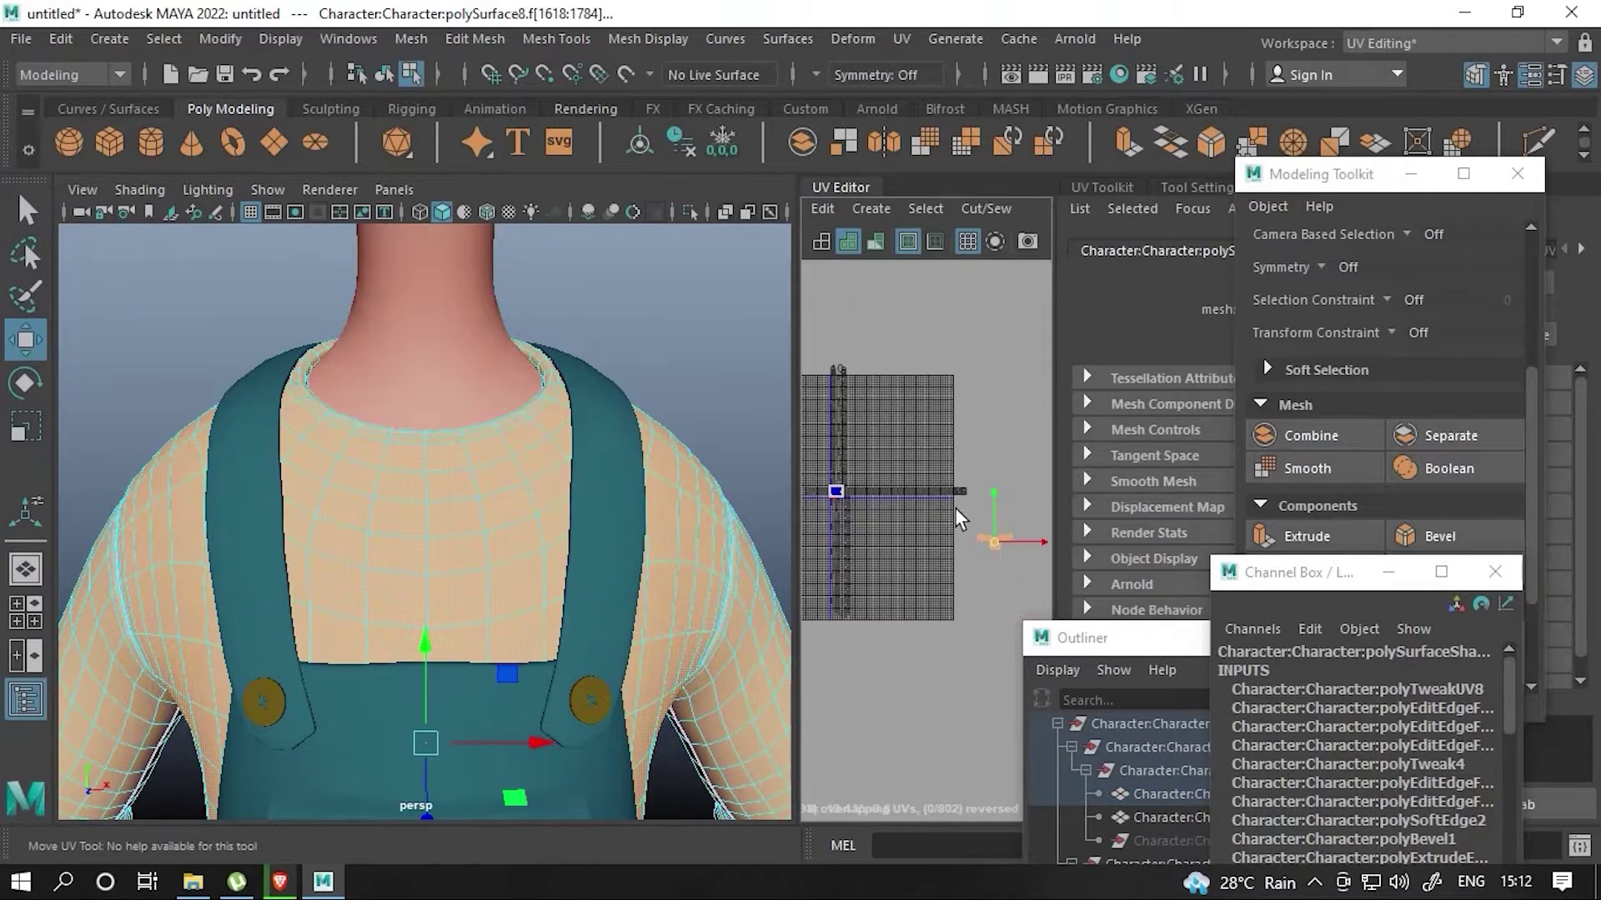
key(F8)
click(689, 212)
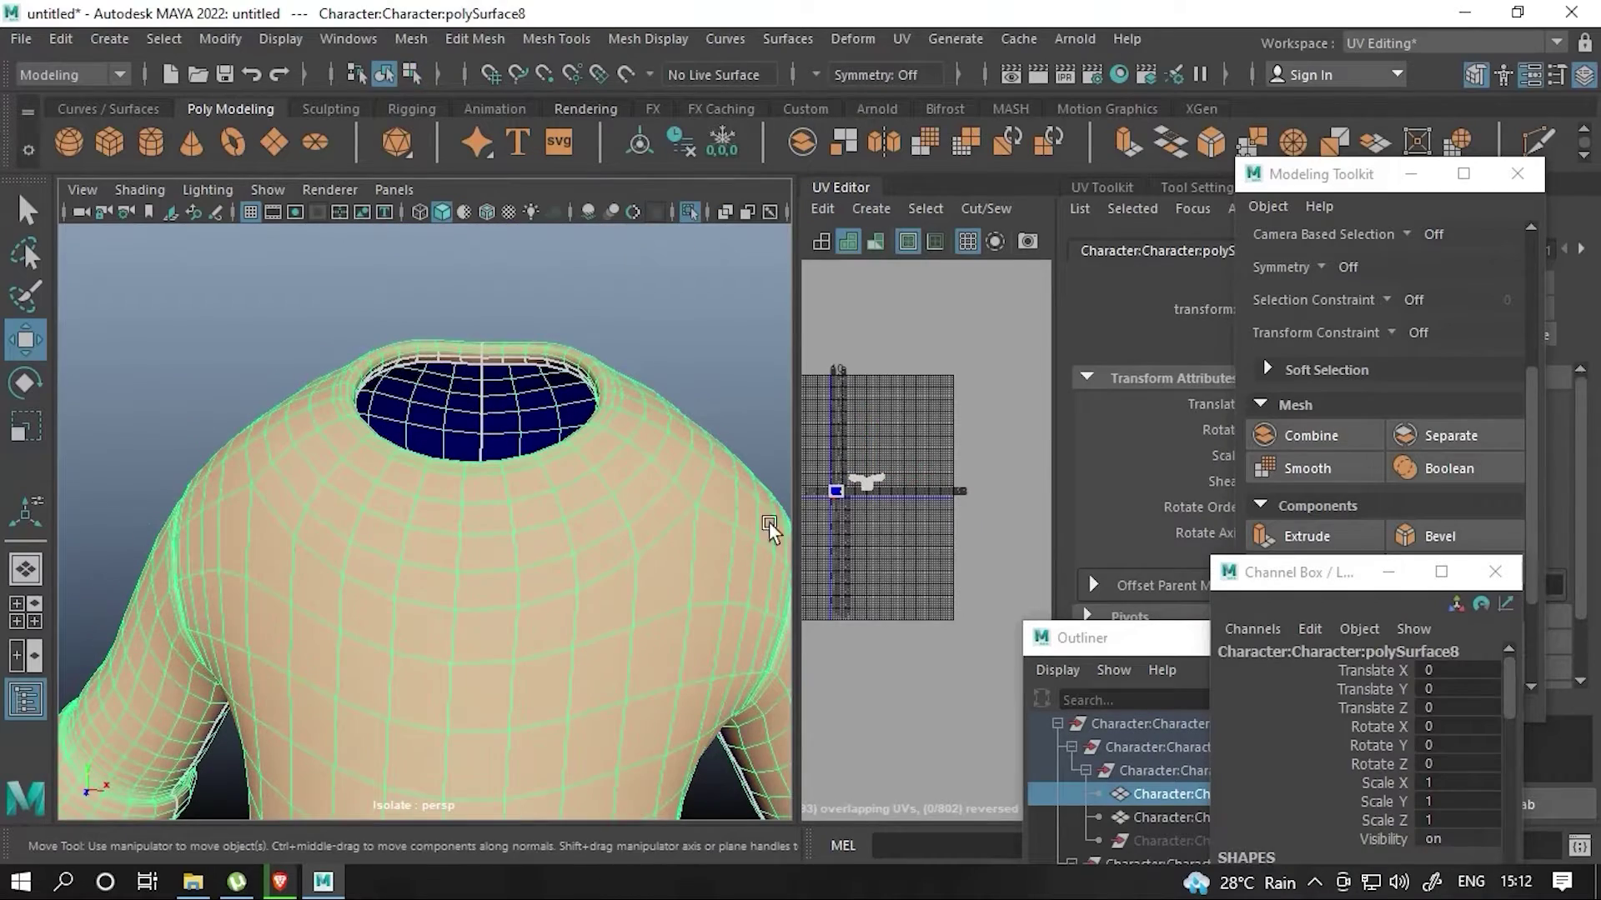
right_click(935, 487)
click(871, 209)
click(909, 302)
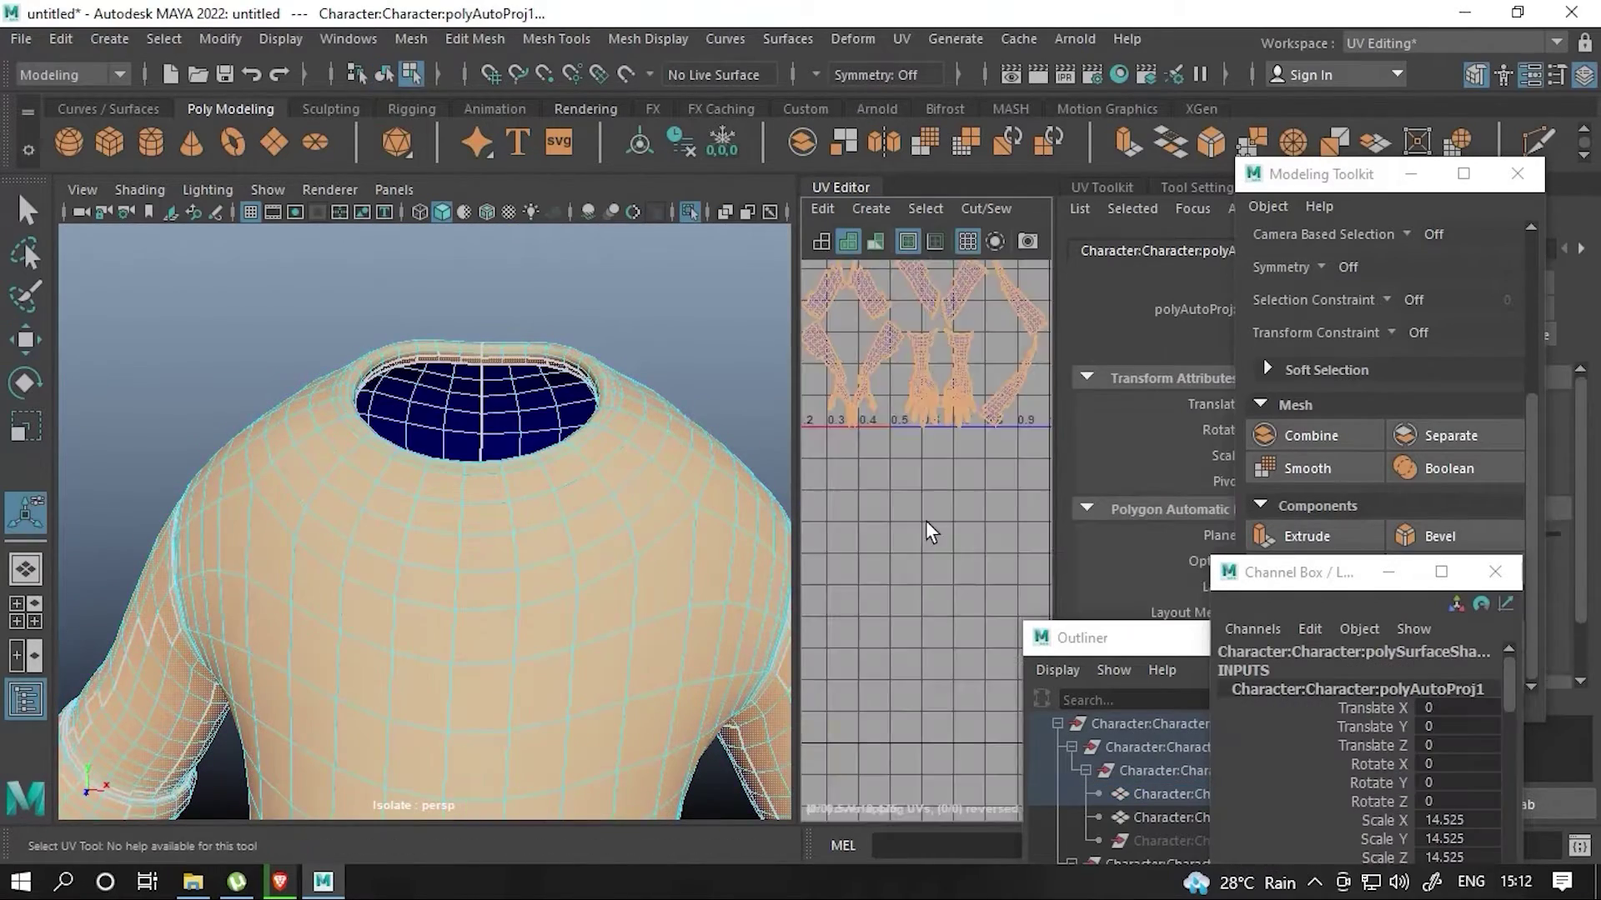
key(ctrl+z)
key(ctrl+z)
key(ctrl+z)
key(f)
- Show the whole character again and close the Modeling Toolkit
alt+drag(547, 443, 446, 496)
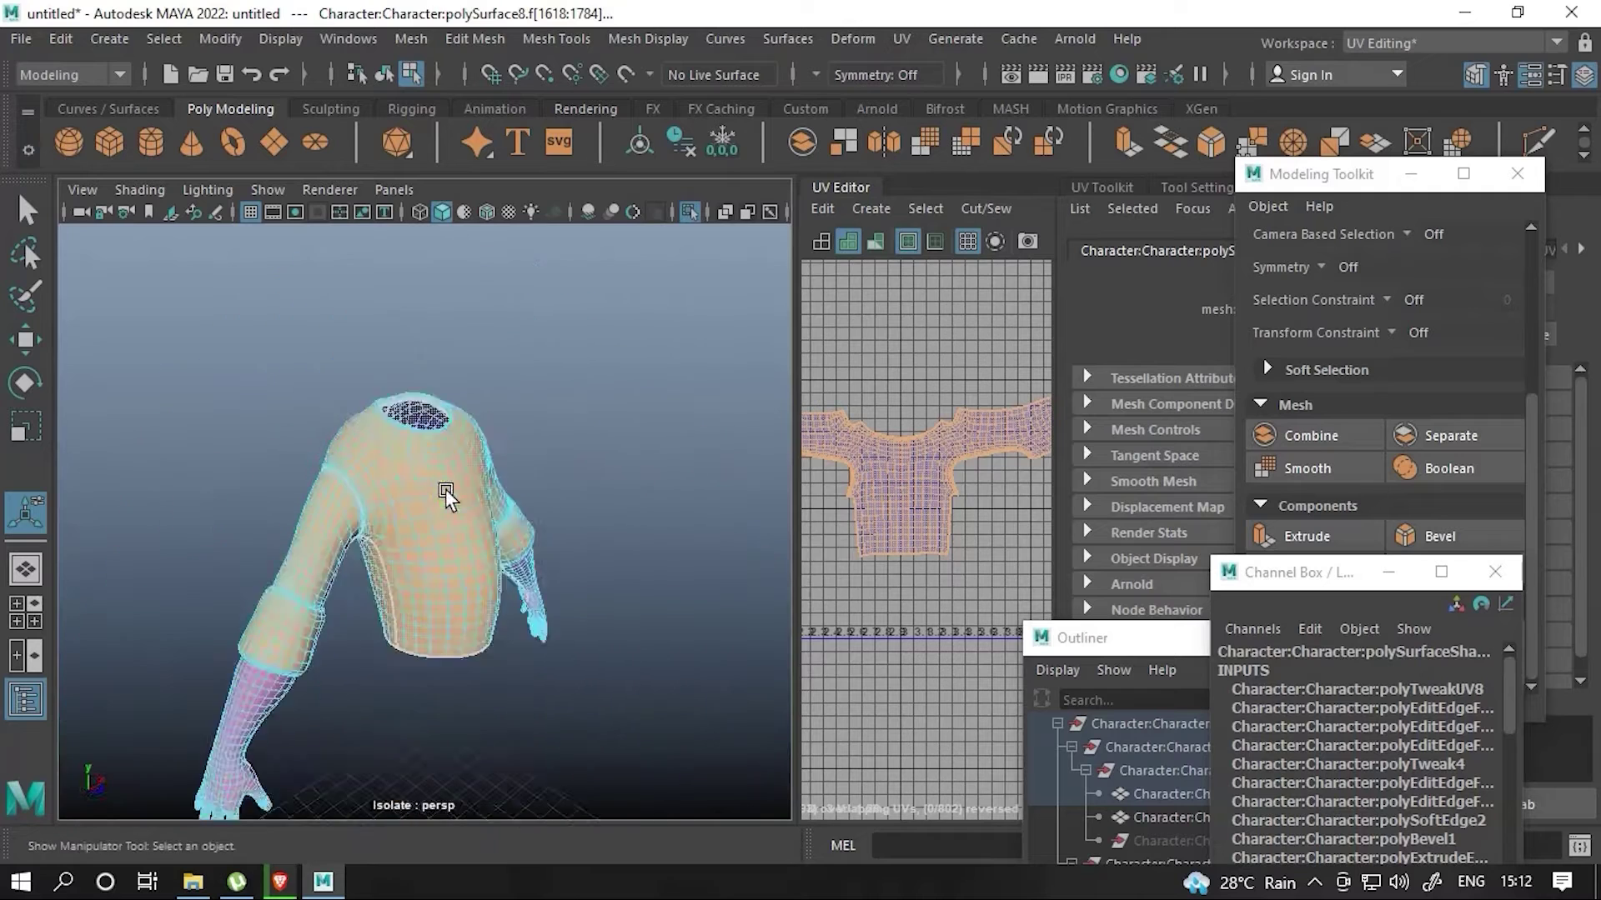
click(689, 212)
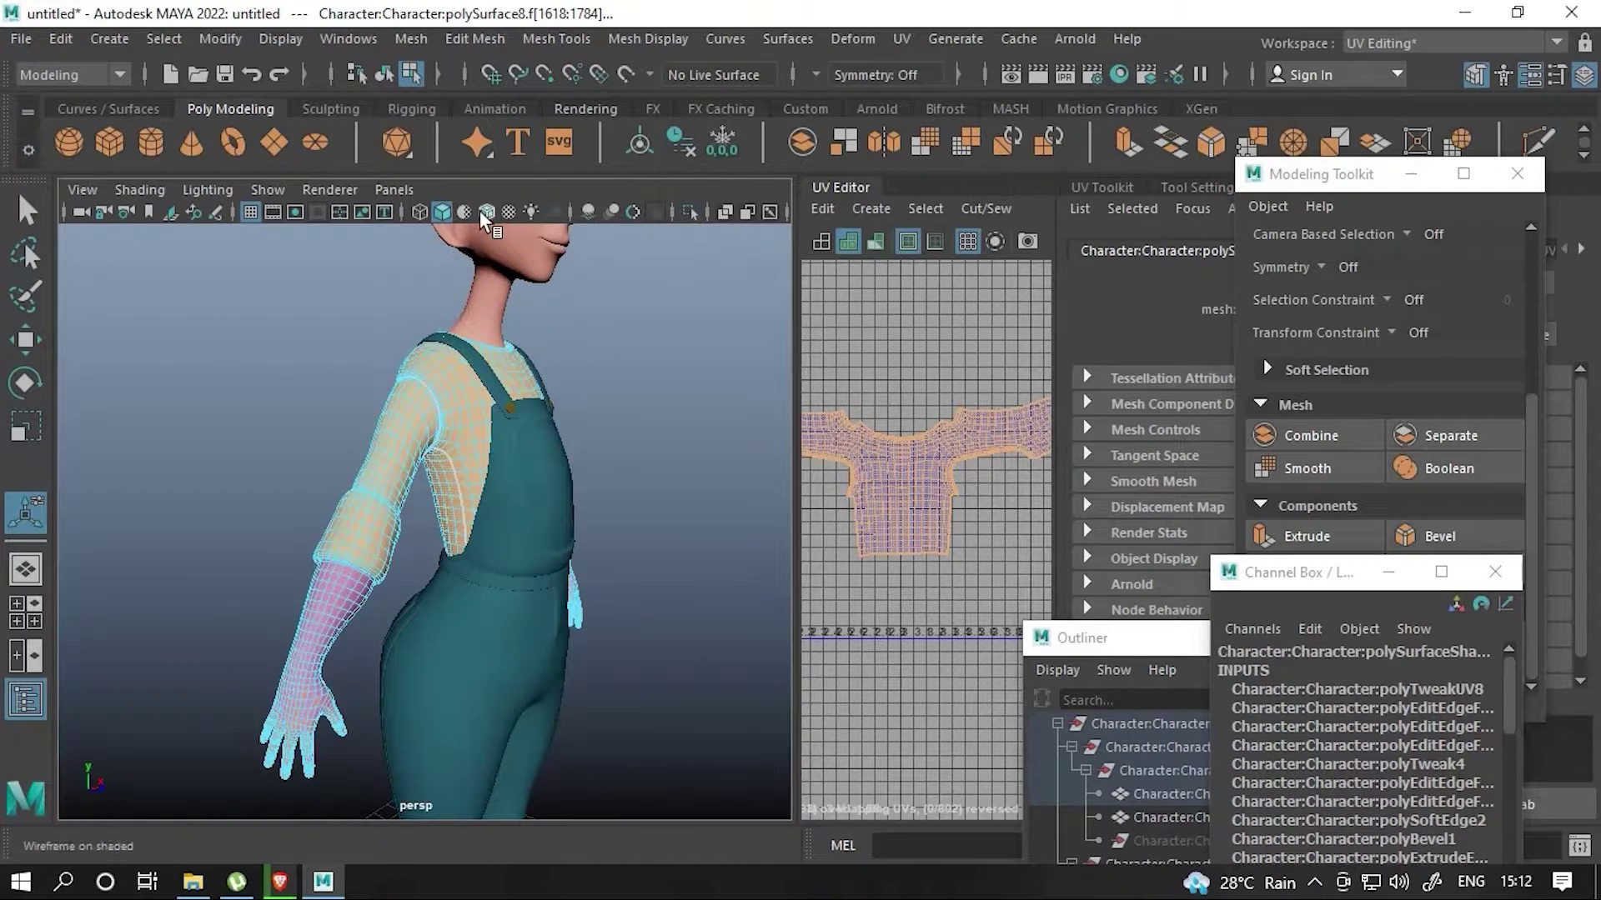
click(1516, 174)
- Float the UV Editor in its own window and move it to the right
drag(856, 193, 452, 443)
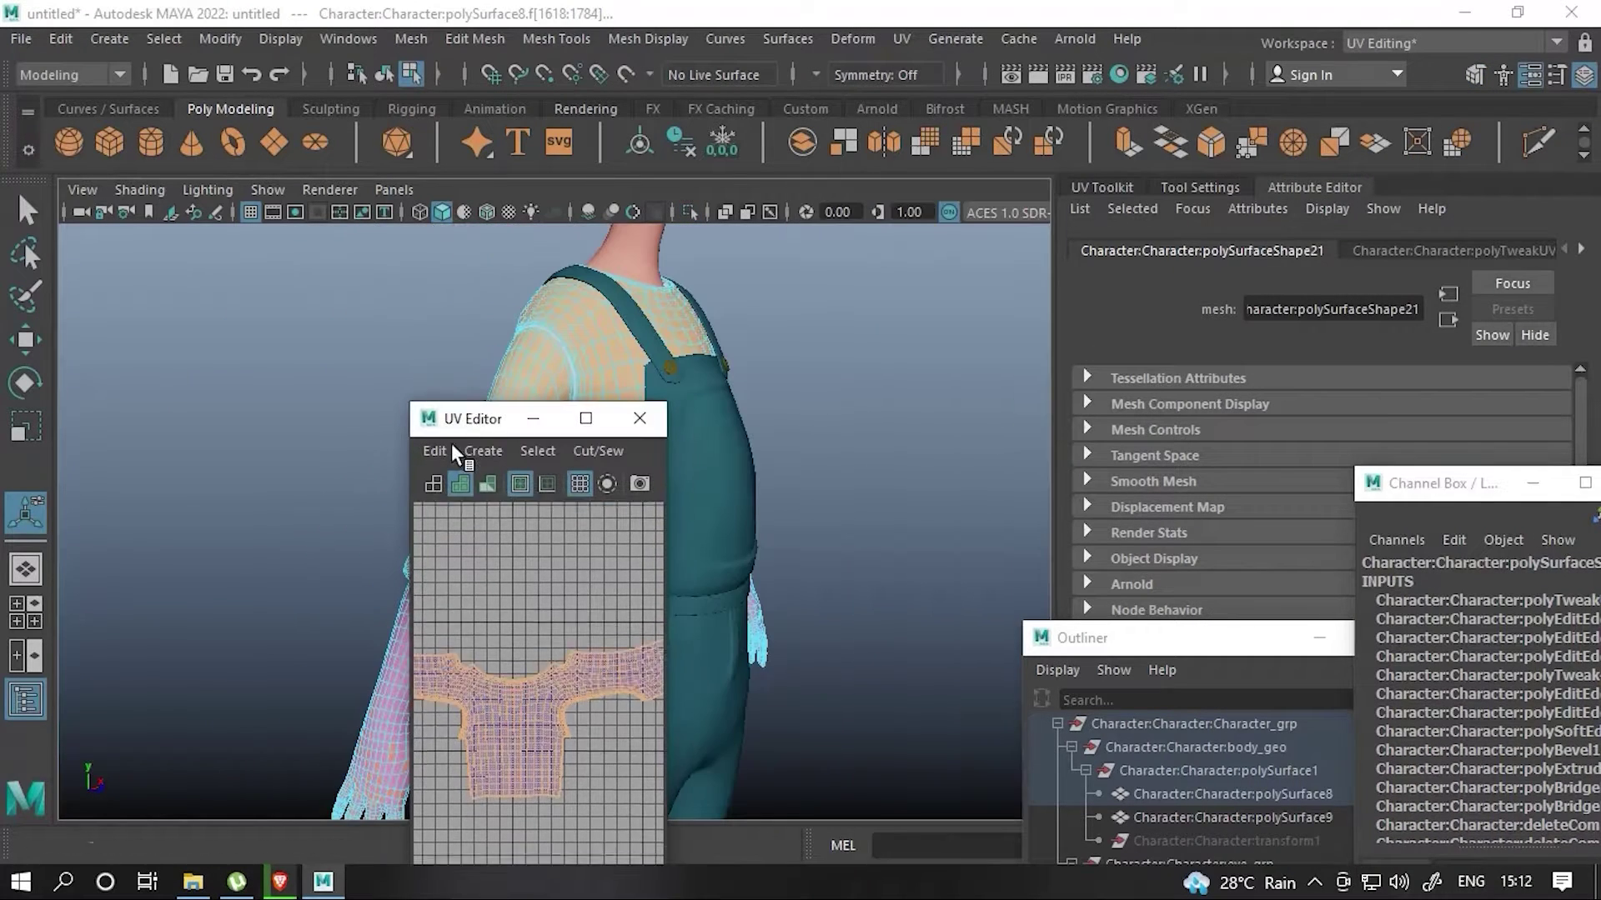
click(442, 211)
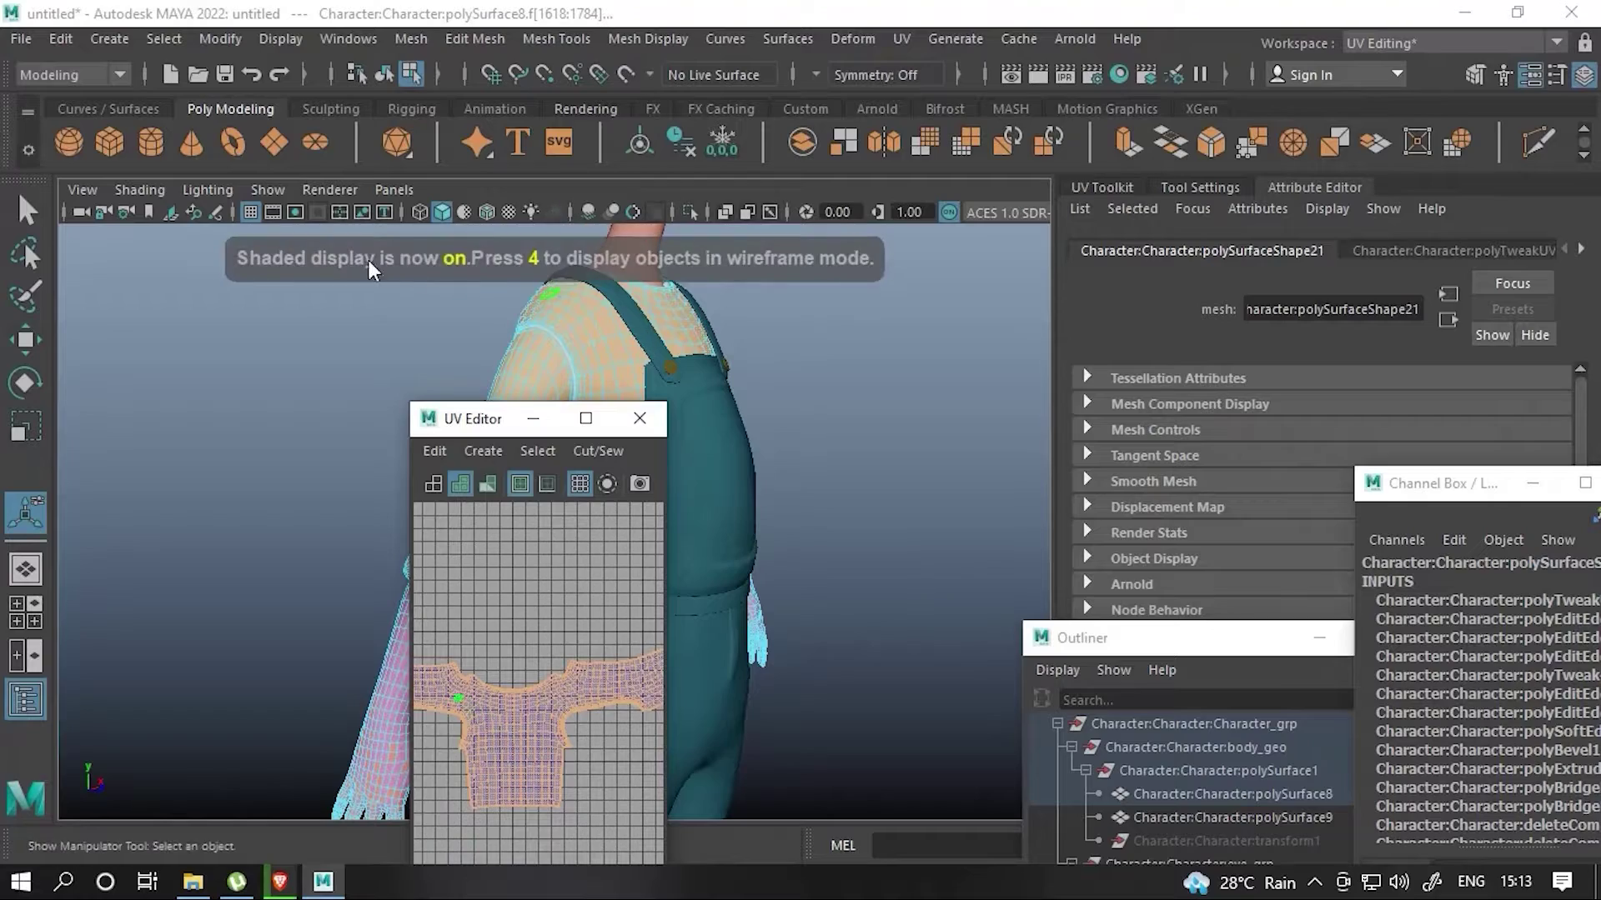
click(442, 212)
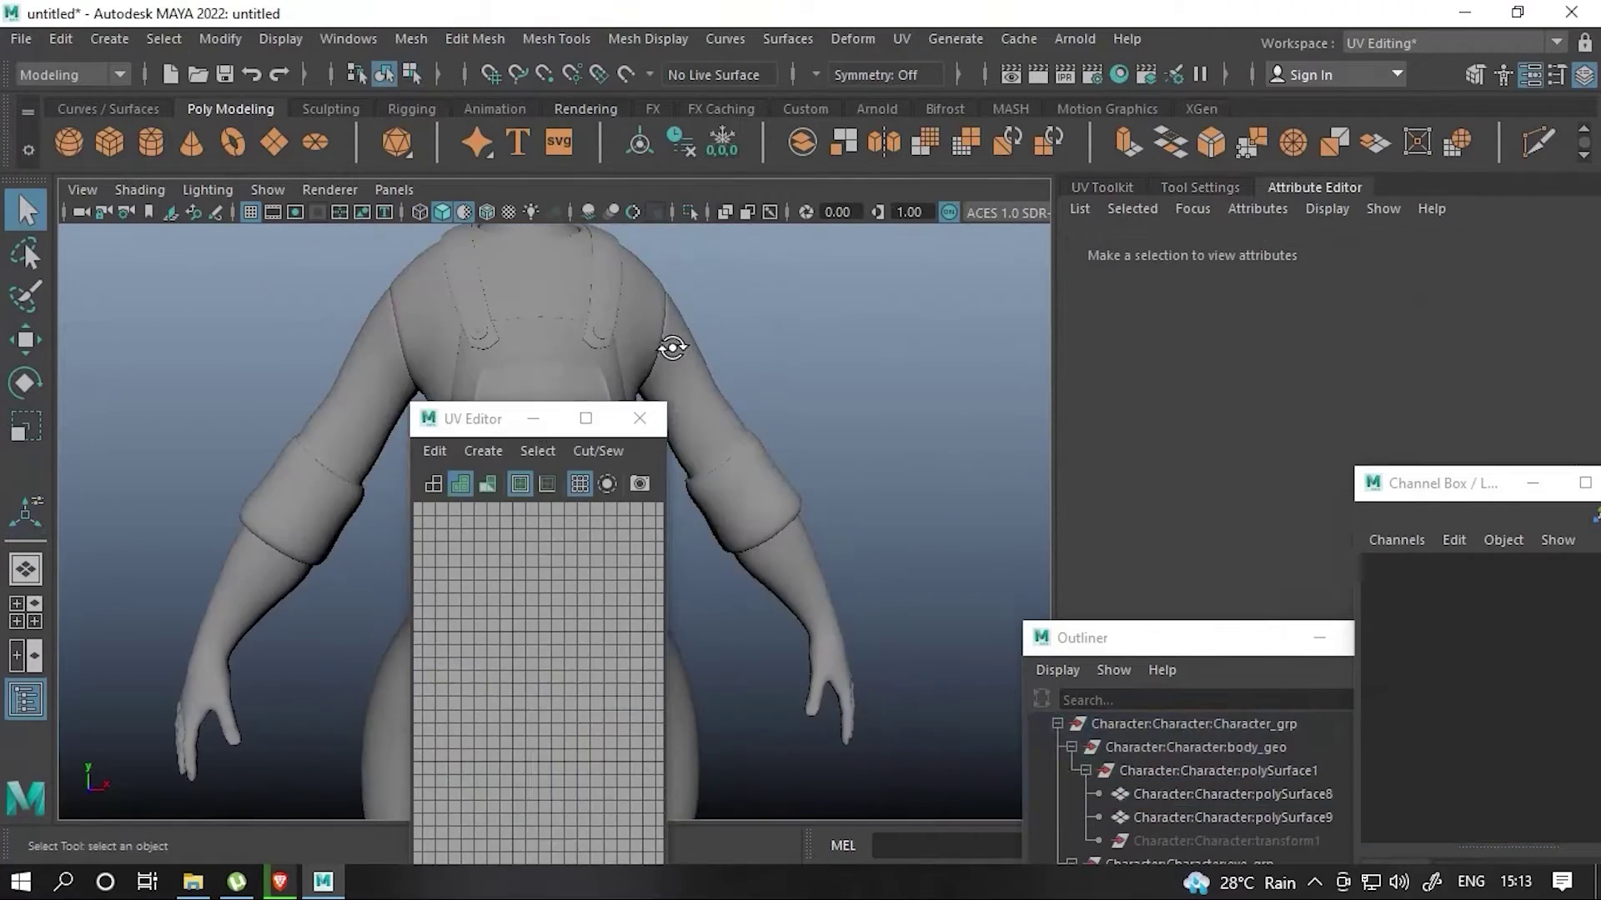
drag(500, 419, 1083, 278)
- Use the plain default material and isolate the shirt in the viewport
click(669, 375)
key(ctrl+1)
mouse_move(734, 412)
alt+mouse_down()
mouse_move(667, 450)
mouse_move(932, 490)
mouse_move(1150, 564)
alt+mouse_up()
scroll(1128, 547, down, 3)
key(ctrl+F11)
scroll(1150, 565, up, 3)
scroll(556, 411, up, 3)
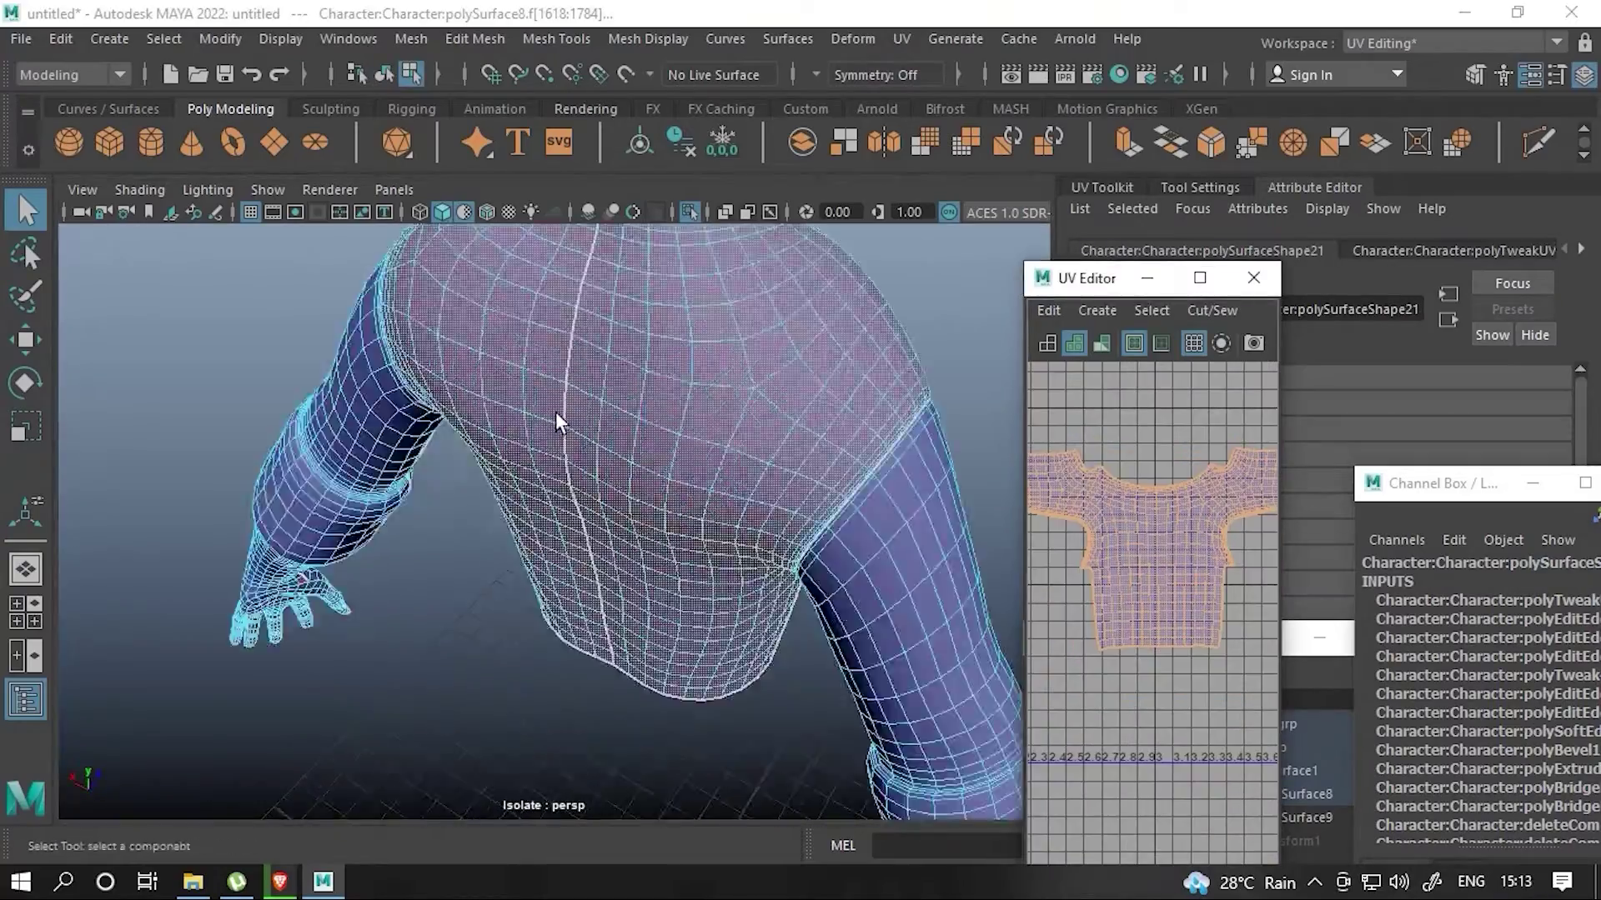
- Orbit close to the shirt's neck opening and switch to edge selection
mouse_move(556, 412)
alt+mouse_down()
mouse_move(615, 483)
mouse_move(467, 423)
alt+mouse_up()
scroll(643, 529, up, 3)
scroll(540, 528, up, 3)
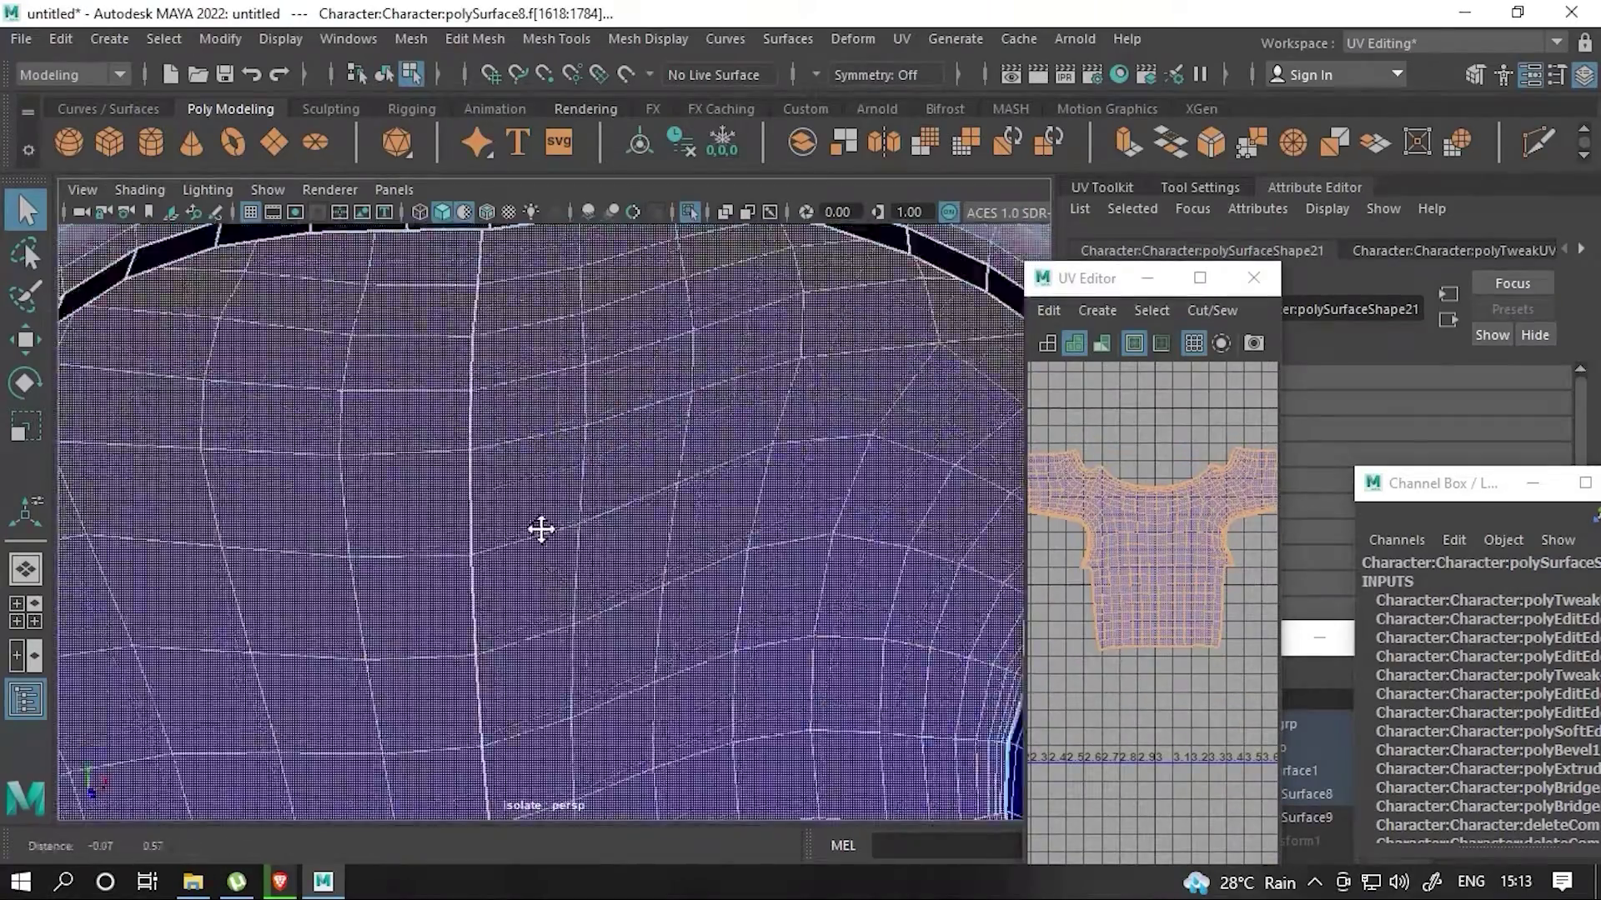
alt+drag(539, 529, 500, 429)
right_drag(492, 230, 478, 305)
click(509, 432)
scroll(517, 429, down, 5)
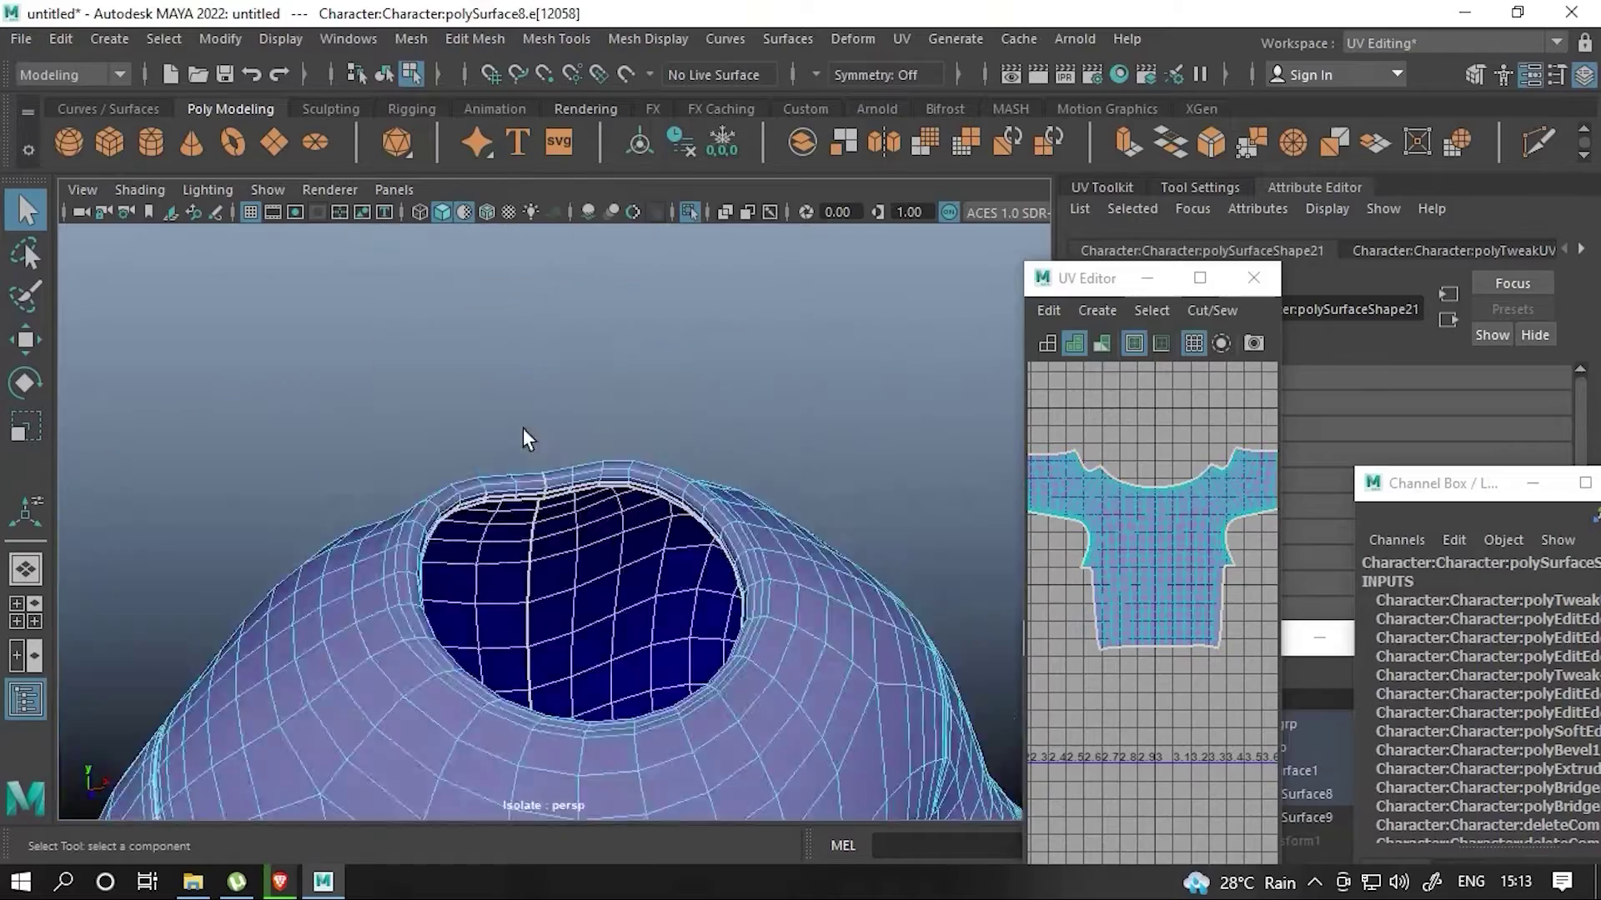
alt+drag(523, 428, 633, 591)
- Switch to the shirt's faces, then move the UV Editor window up-left and widen it
click(1151, 310)
right_drag(1138, 565, 1128, 615)
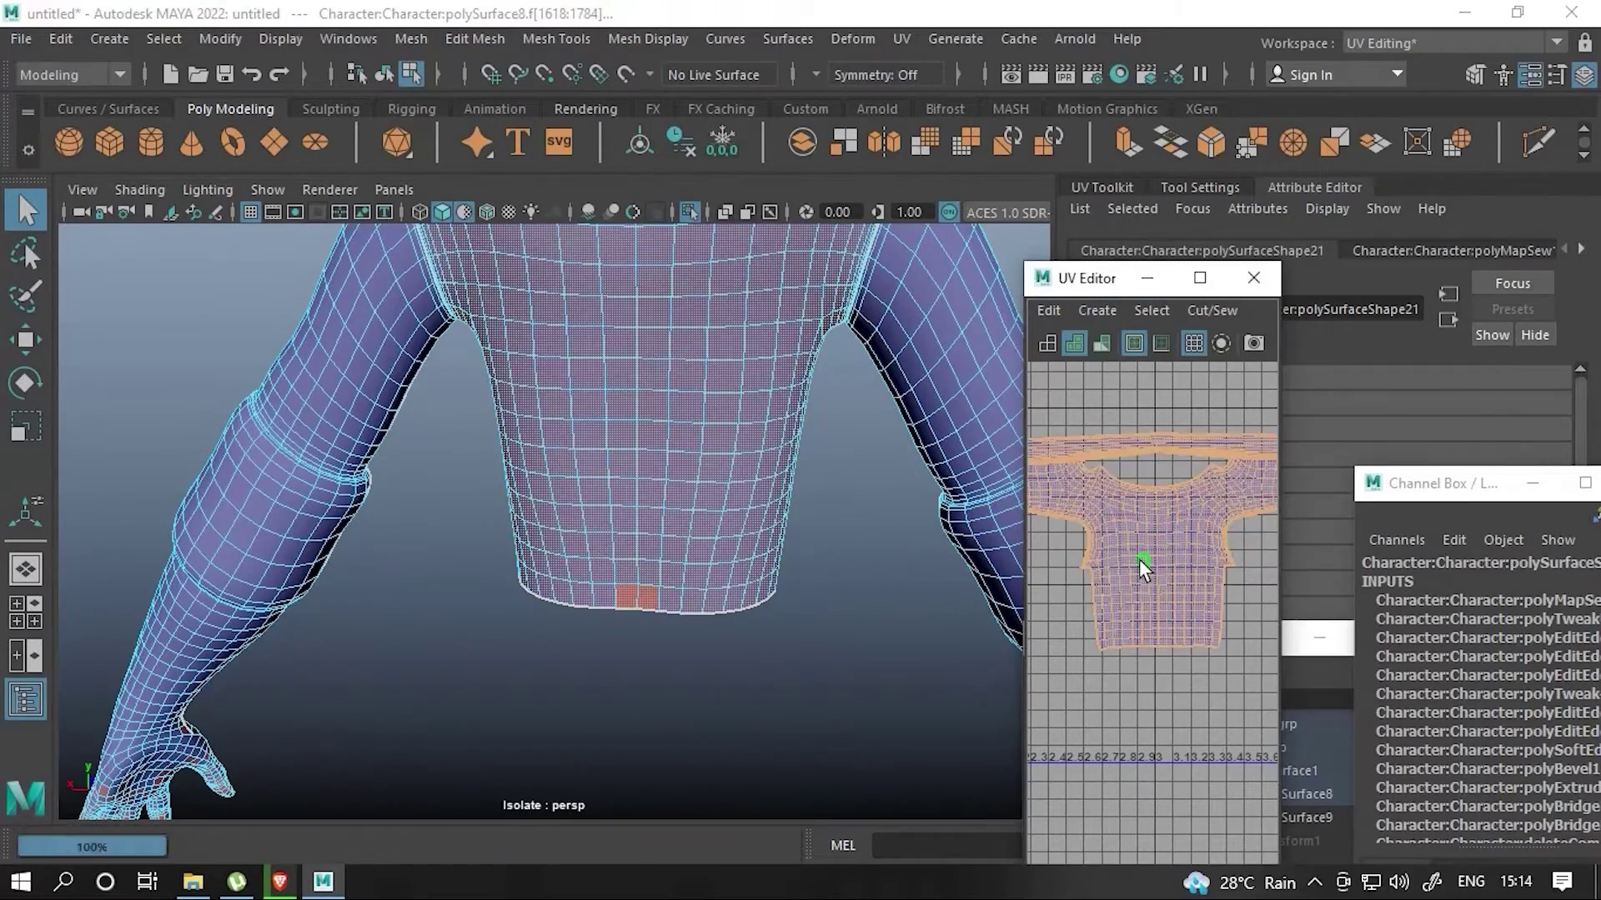
scroll(642, 441, down, 5)
alt+drag(643, 441, 750, 401)
drag(1109, 278, 973, 163)
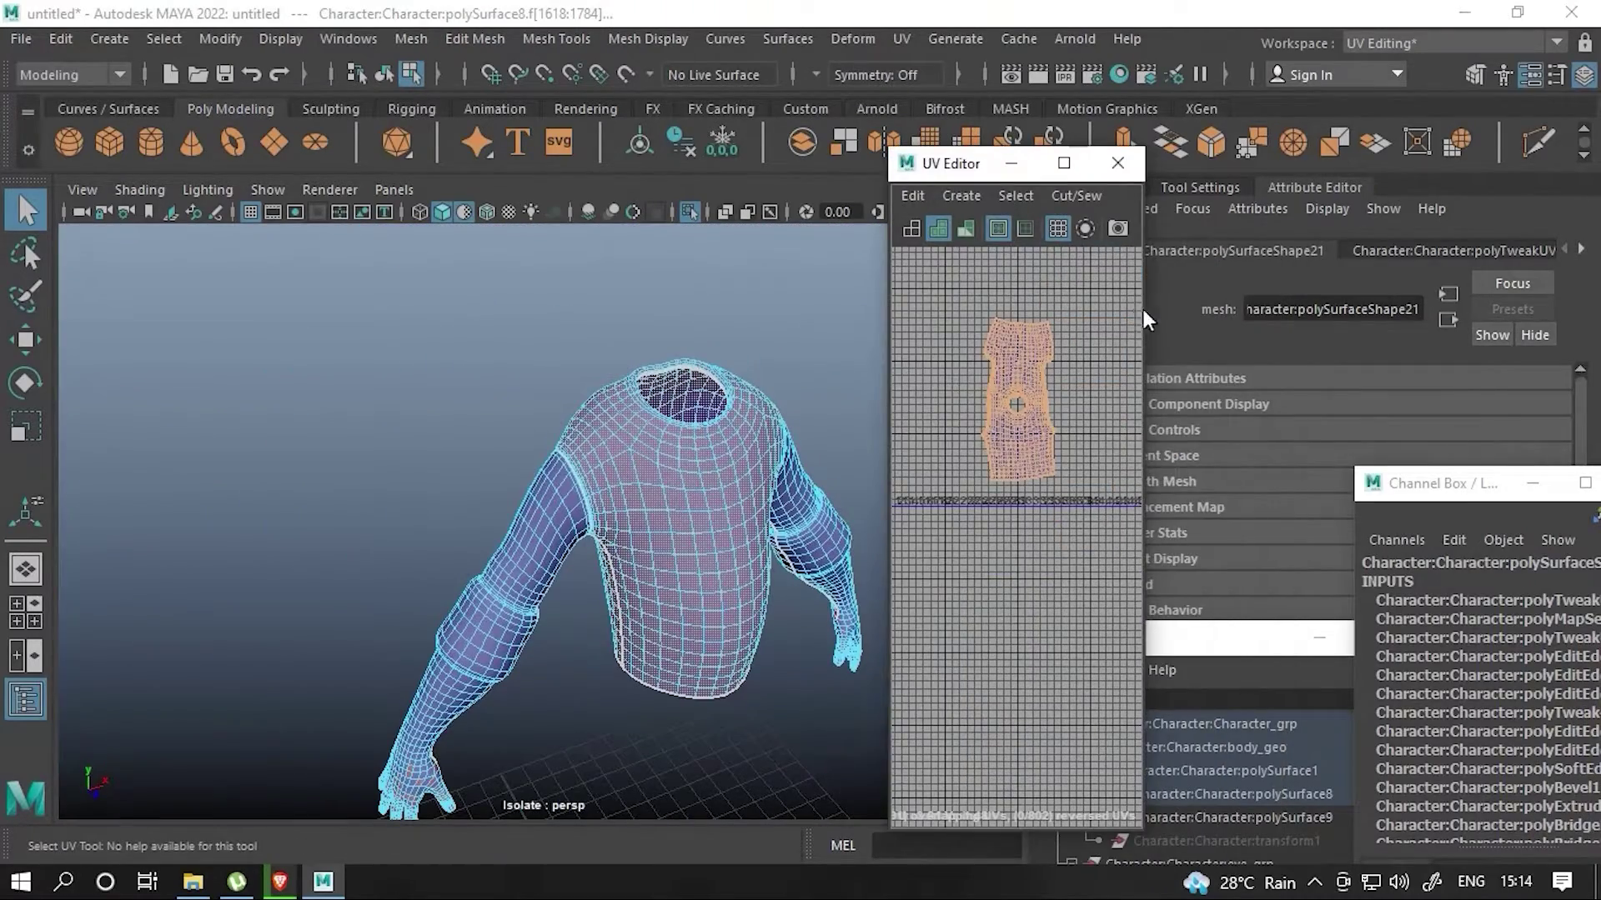
drag(1143, 317, 1511, 317)
- Select the shirt and show a checker pattern on it in the viewport
alt+drag(725, 490, 746, 449)
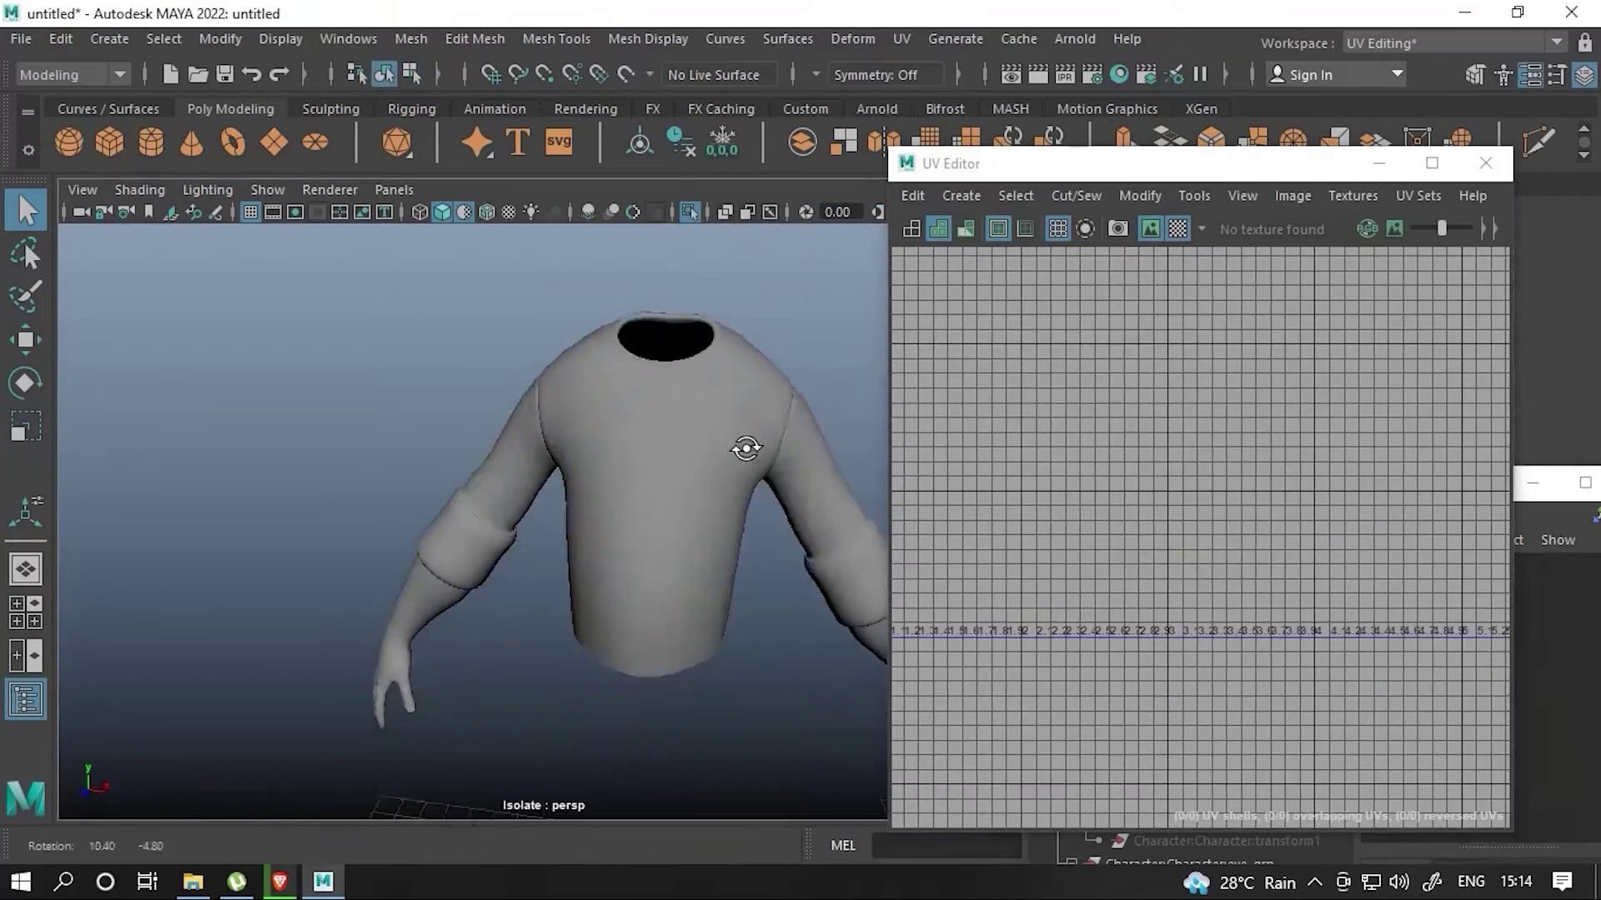
click(746, 449)
click(508, 212)
alt+drag(533, 375, 584, 358)
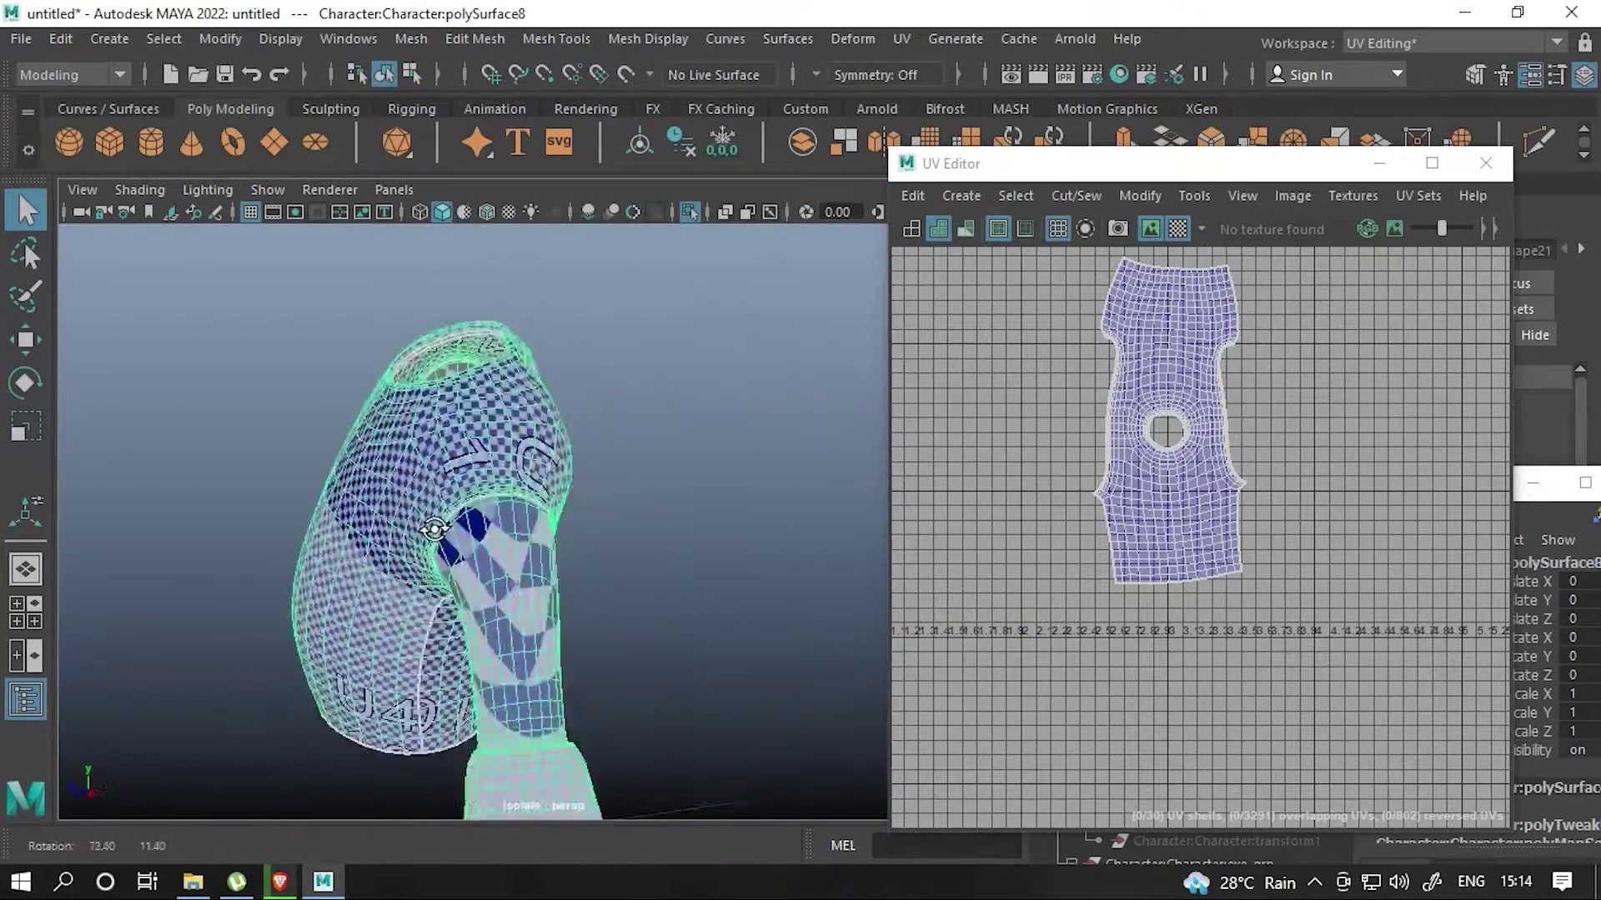
scroll(1151, 481, up, 5)
scroll(1074, 505, up, 3)
- Show checkers in the UV view, run Cut/Sew > Auto Seams, and frame the shells
click(1177, 228)
click(1076, 195)
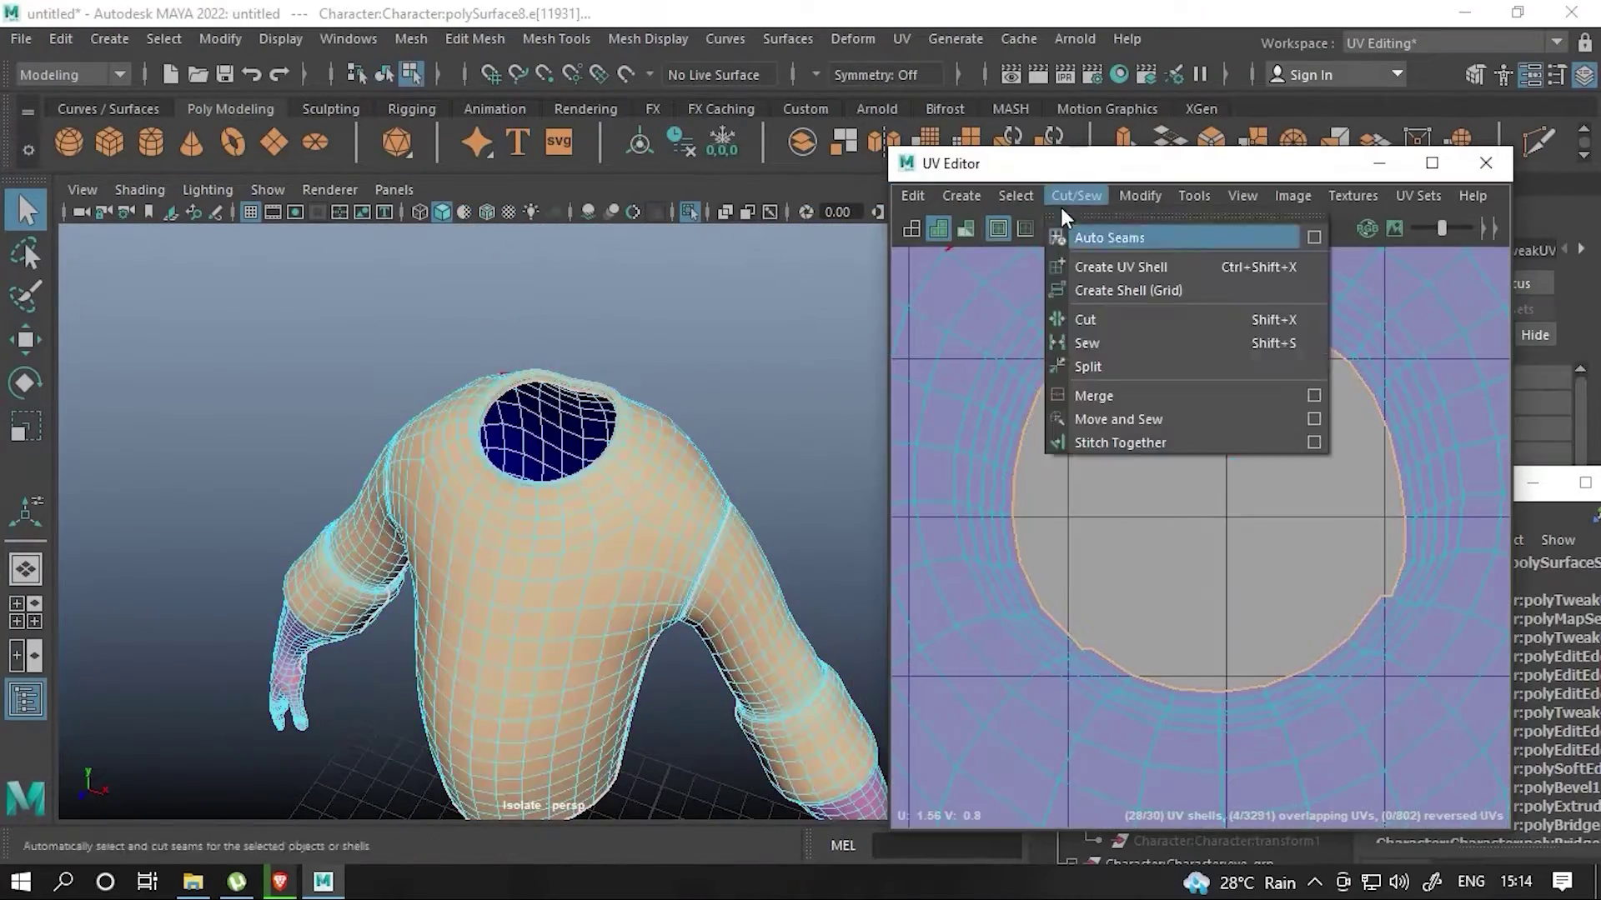
click(1083, 261)
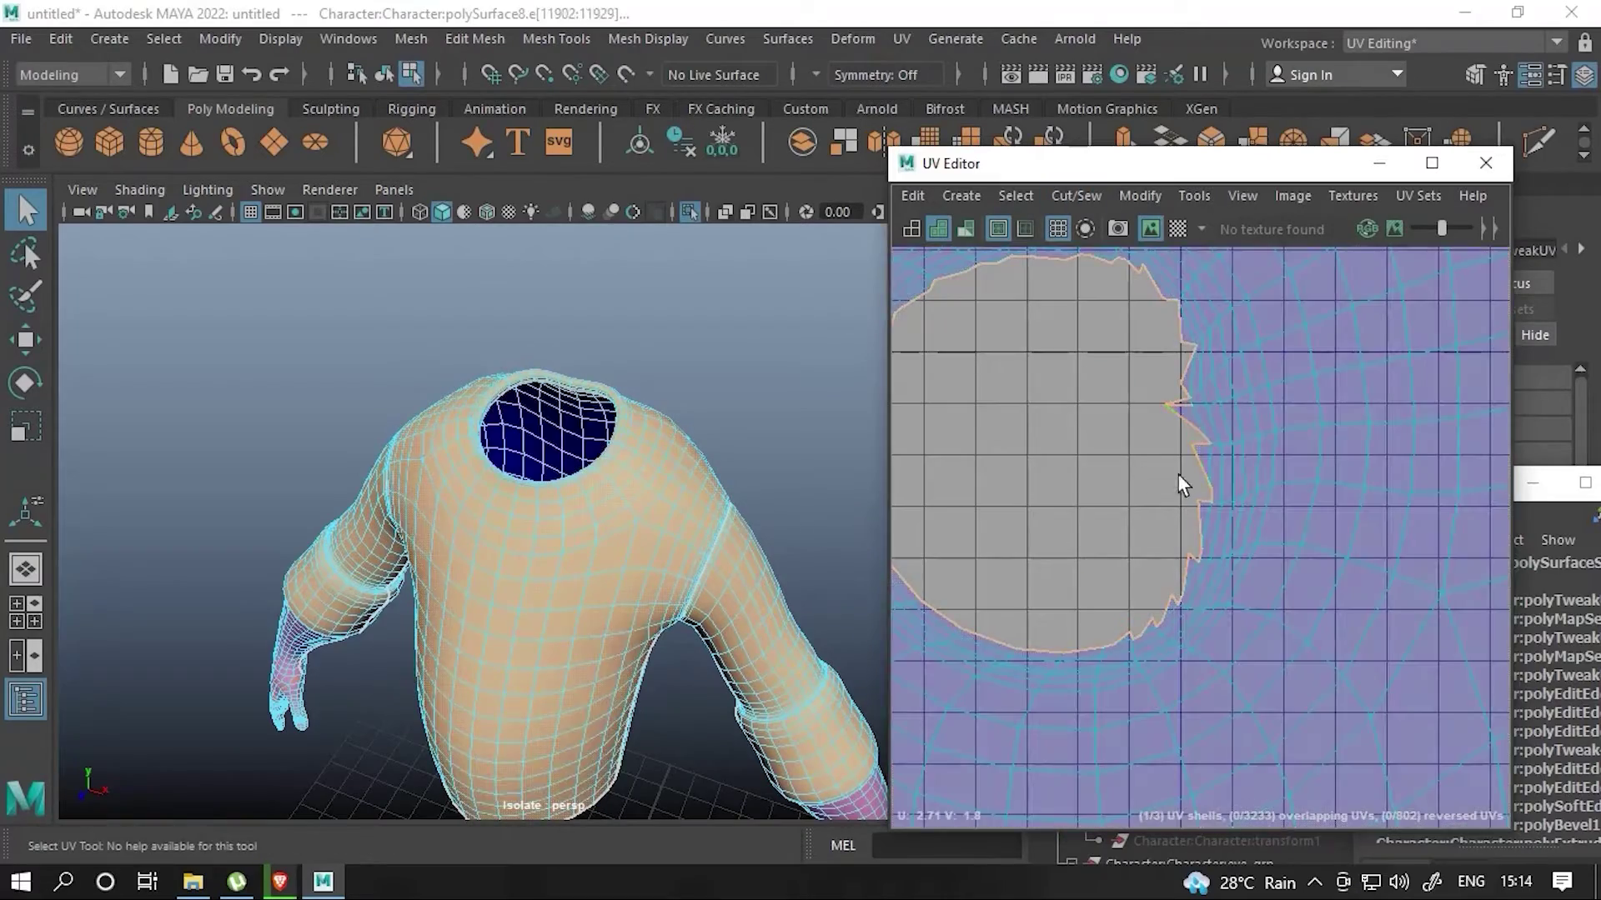
key(f)
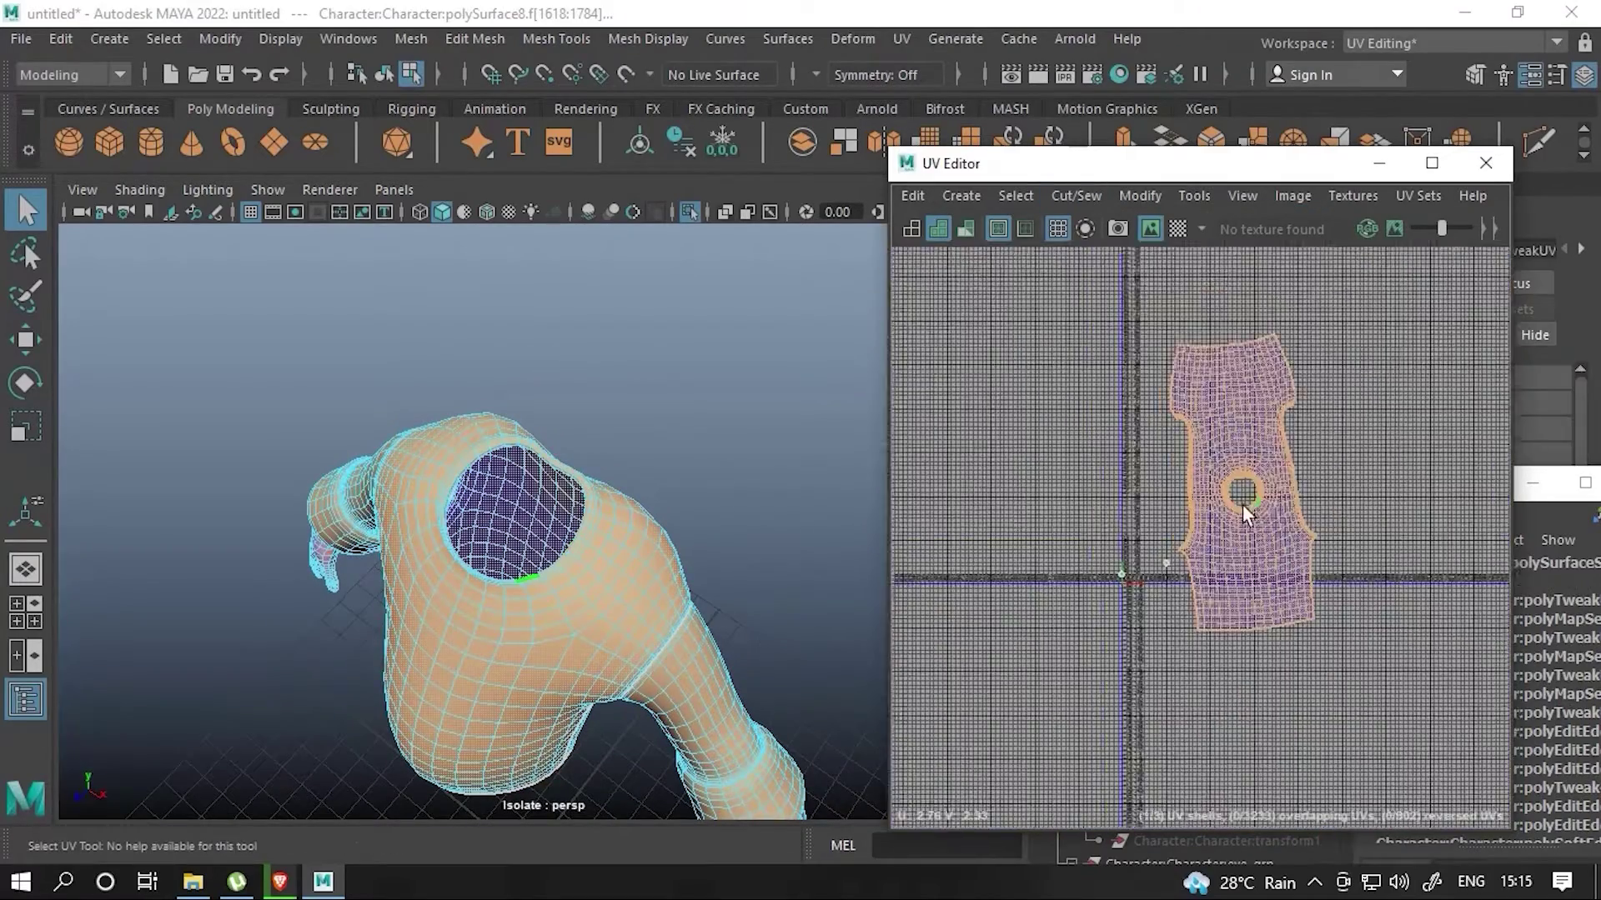
key(e)
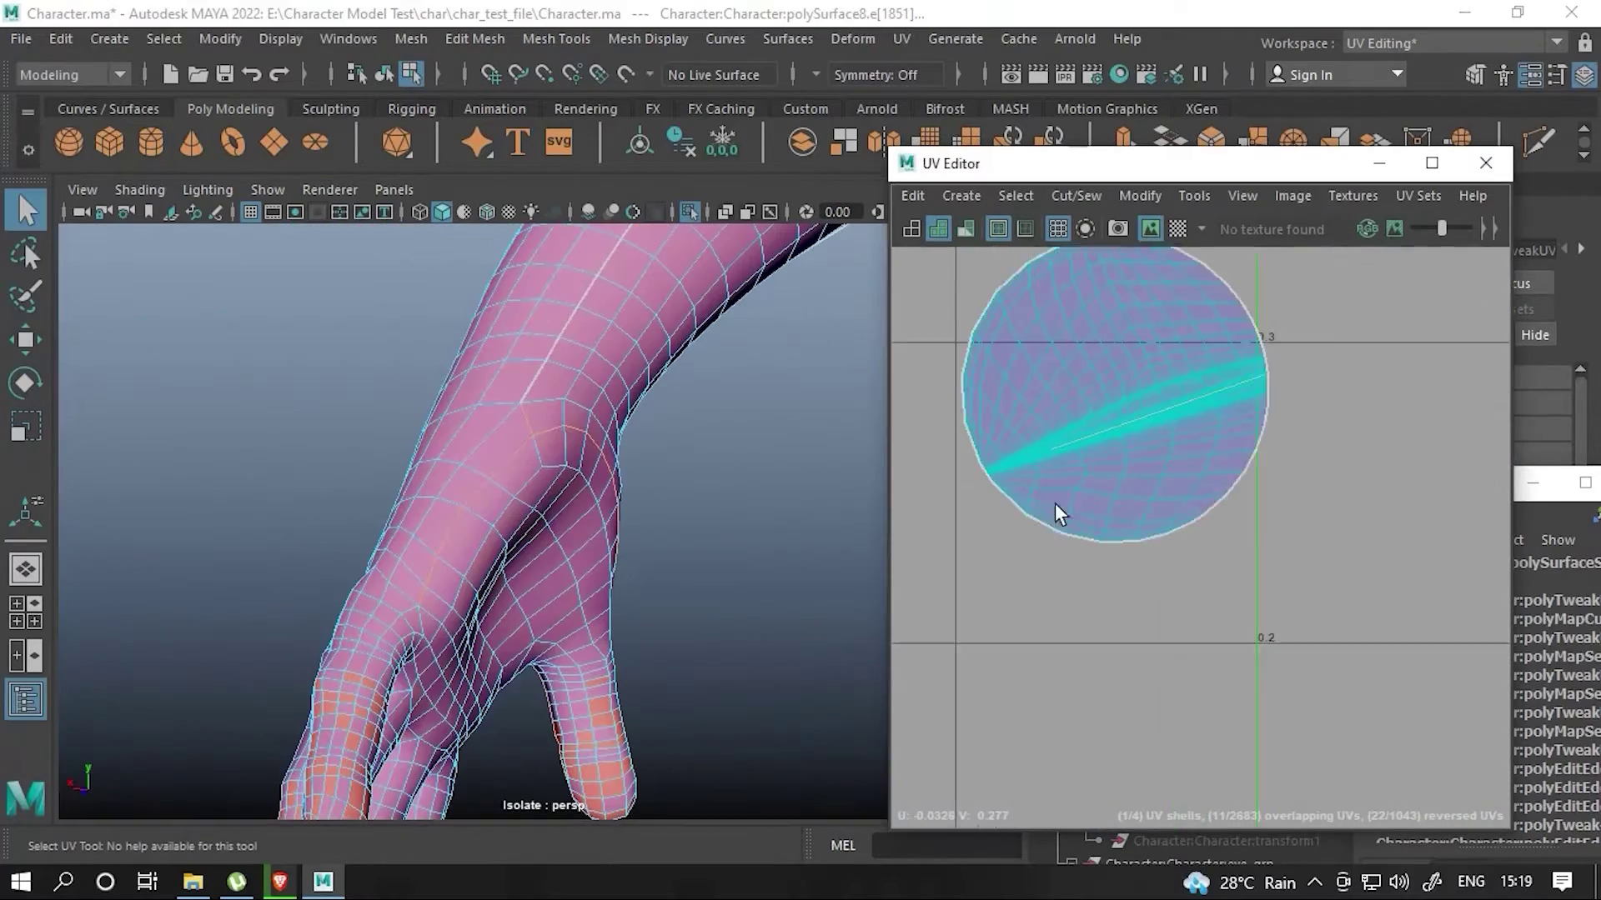
- Select an edge on the UV shell and sew it to join the shells
scroll(1167, 500, up, 2)
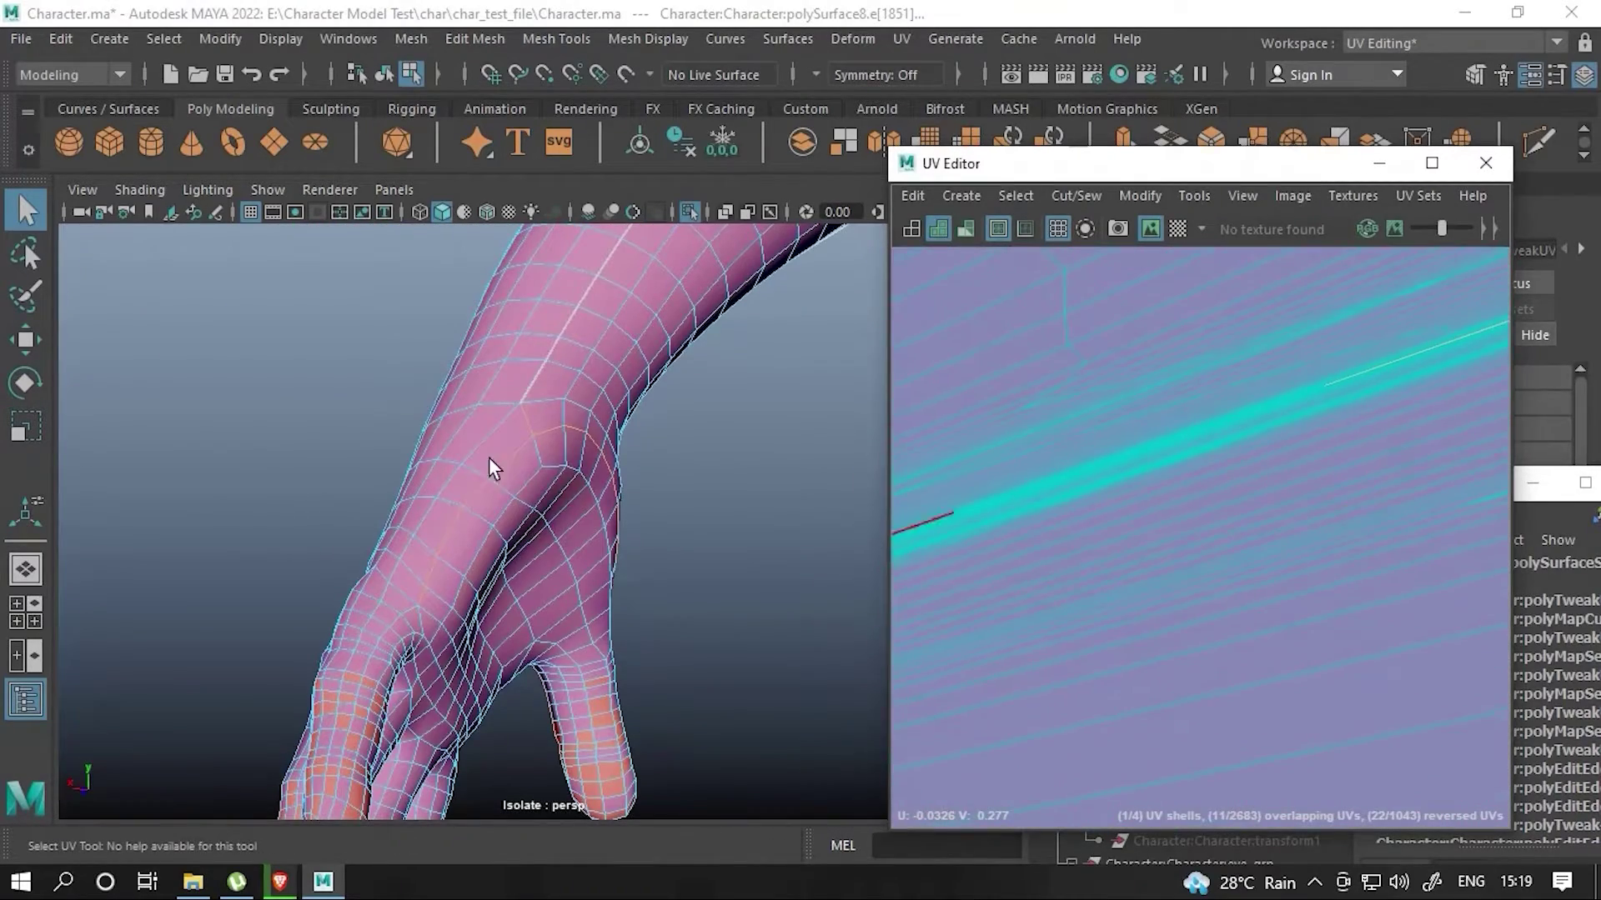
mouse_move(489, 457)
alt+mouse_down()
mouse_move(542, 512)
mouse_move(826, 567)
alt+mouse_up()
scroll(1117, 538, down, 5)
scroll(1117, 538, up, 3)
click(1135, 414)
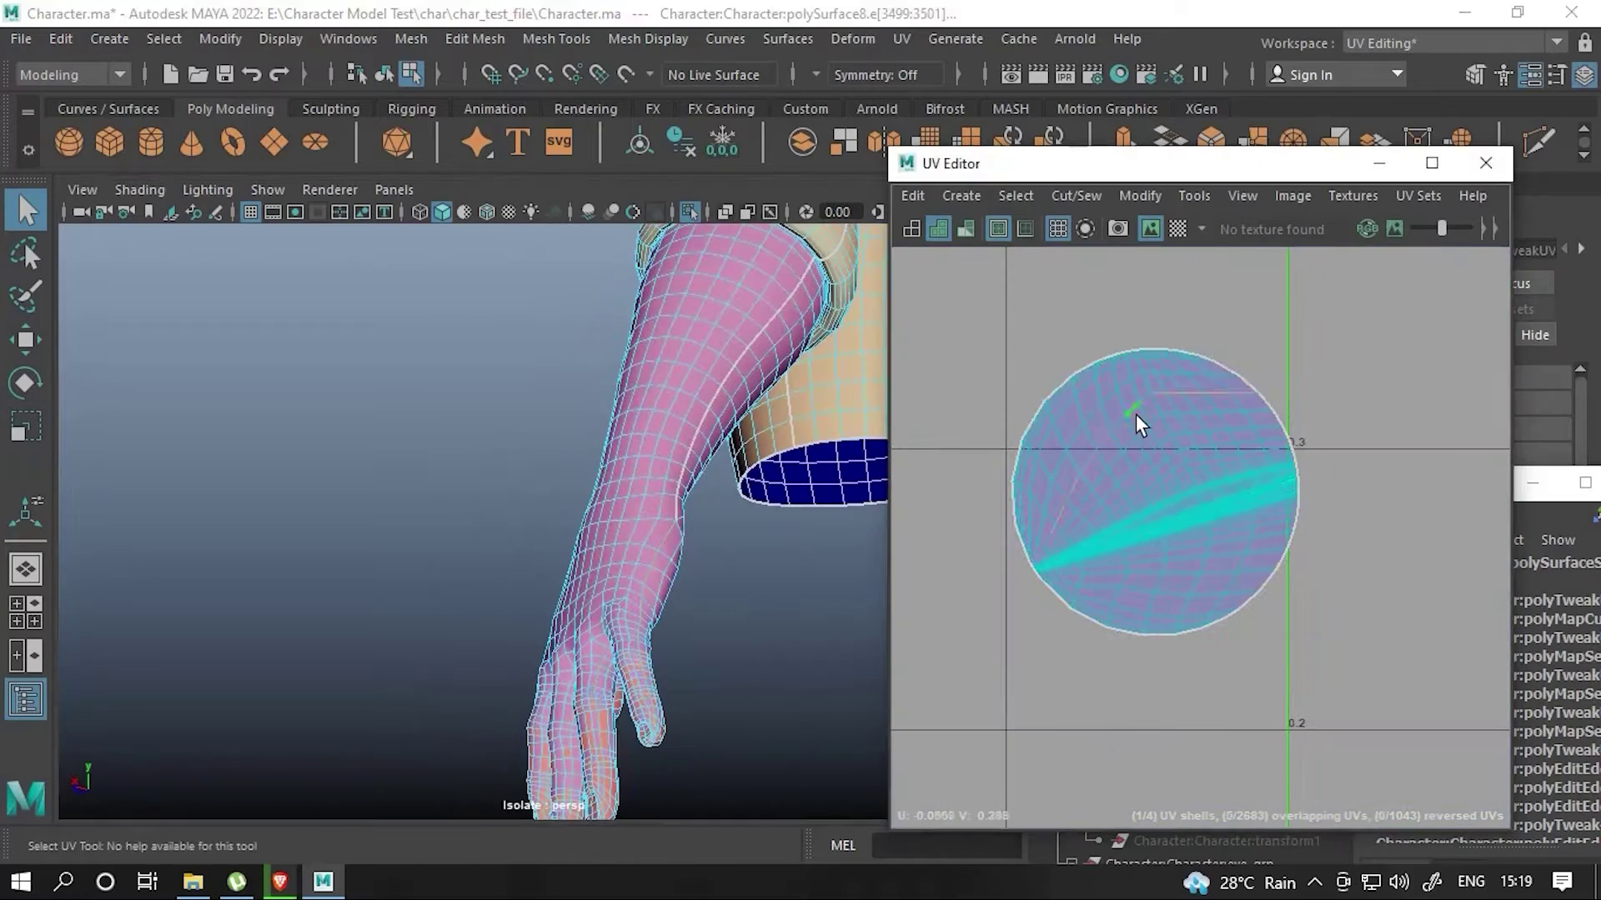
right_drag(1163, 486, 1155, 552)
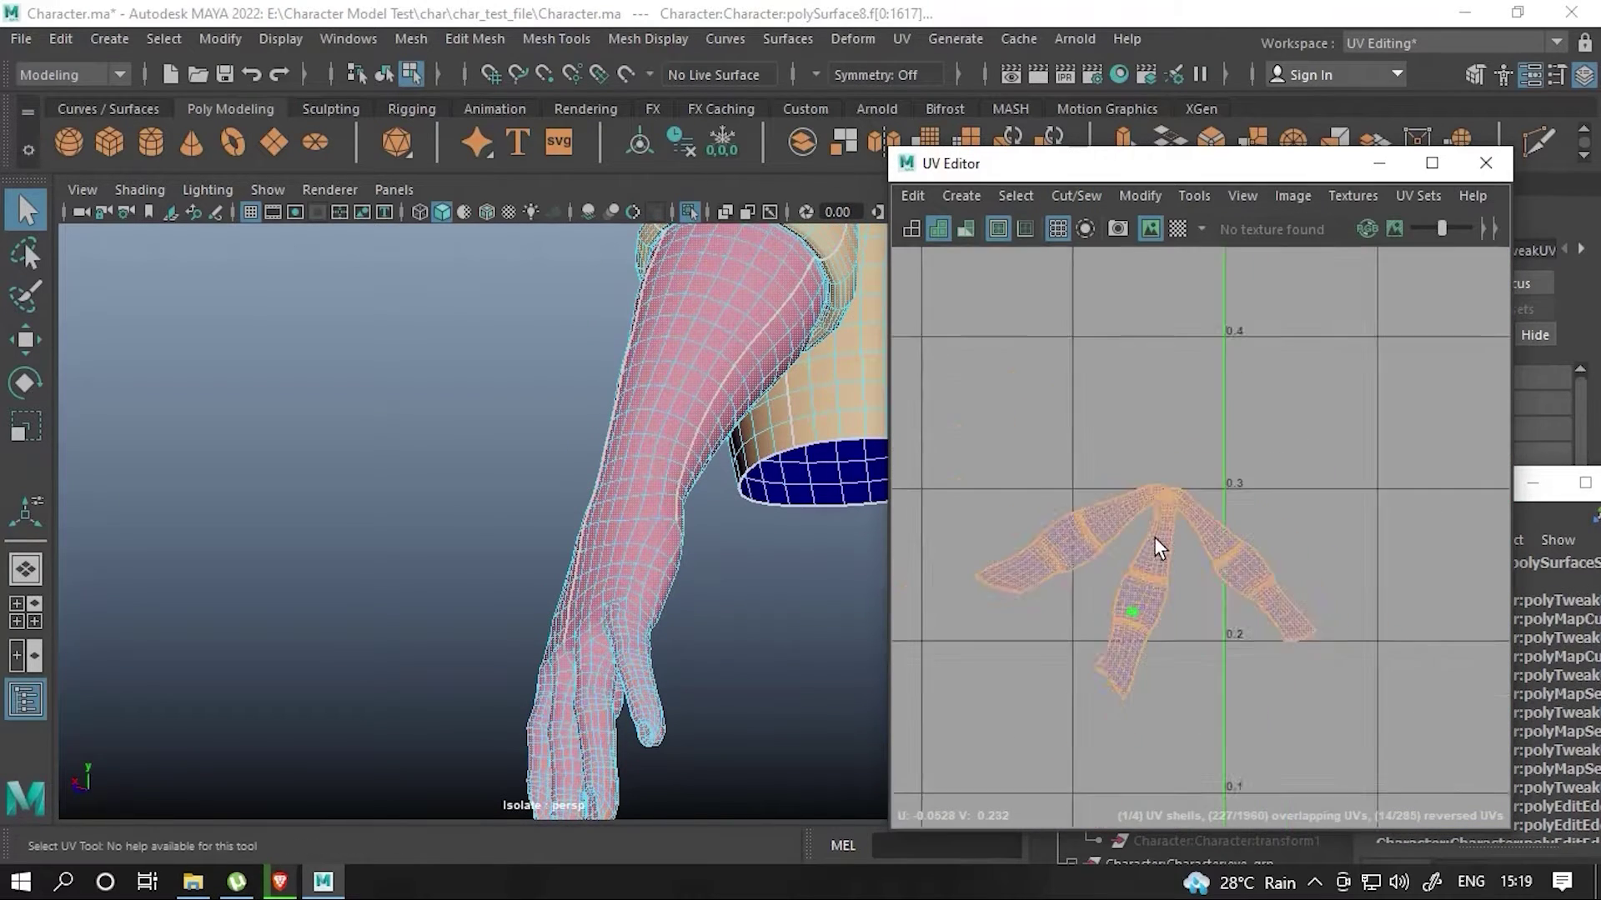
scroll(1153, 537, up, 5)
scroll(1257, 557, down, 3)
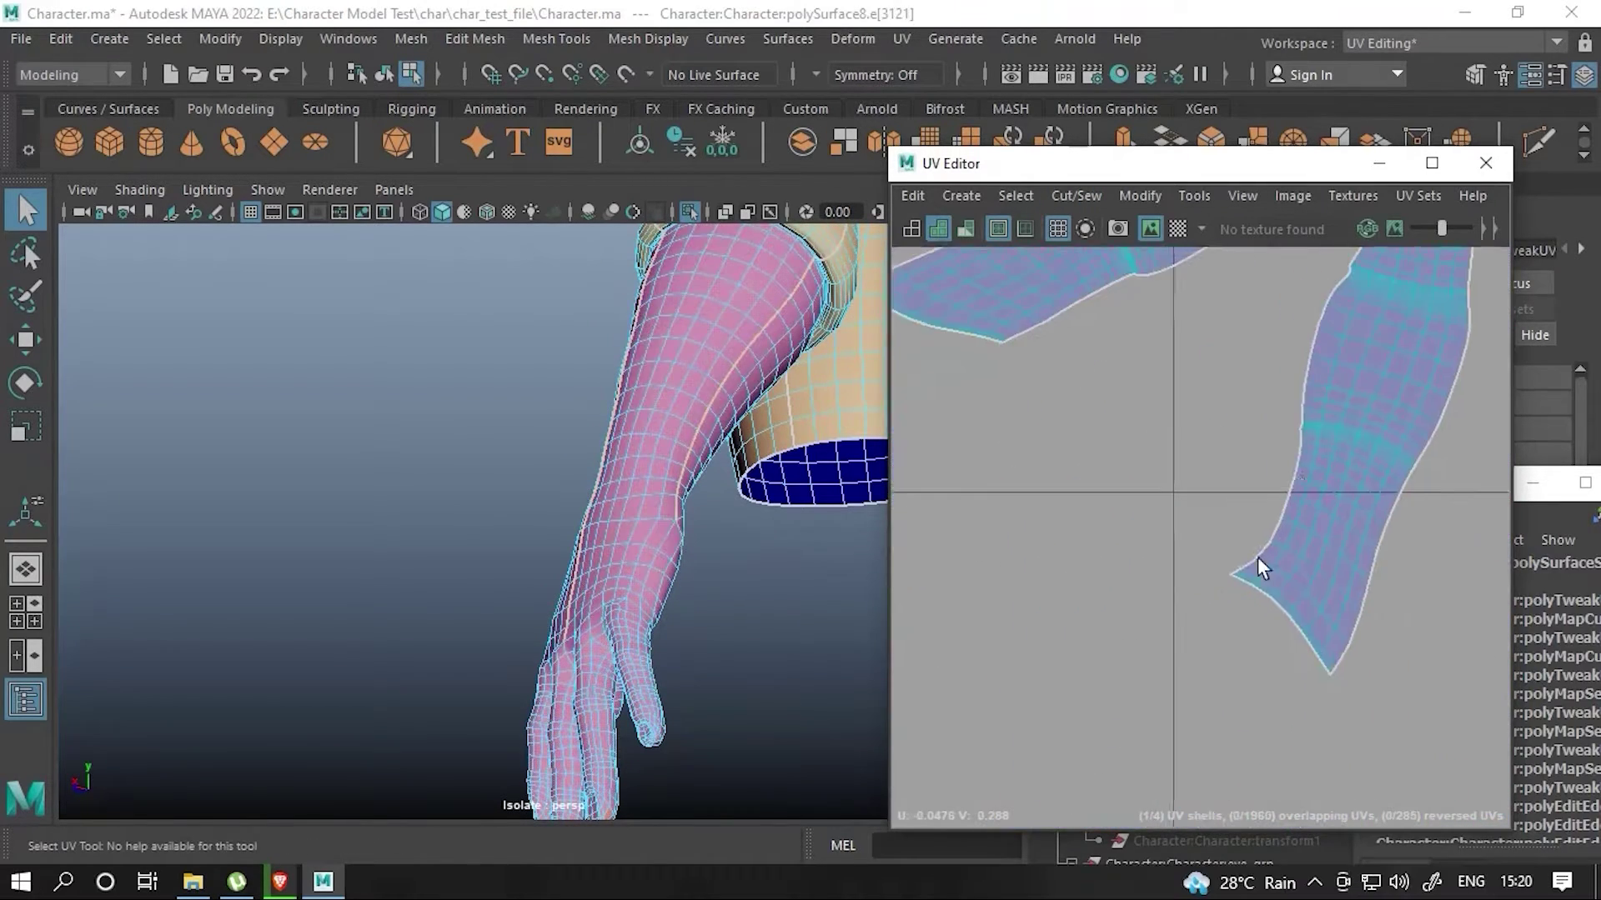
click(1168, 442)
click(1075, 195)
click(1093, 336)
- Select the whole UV shell and unfold it flat with Ctrl+L
double_click(1195, 492)
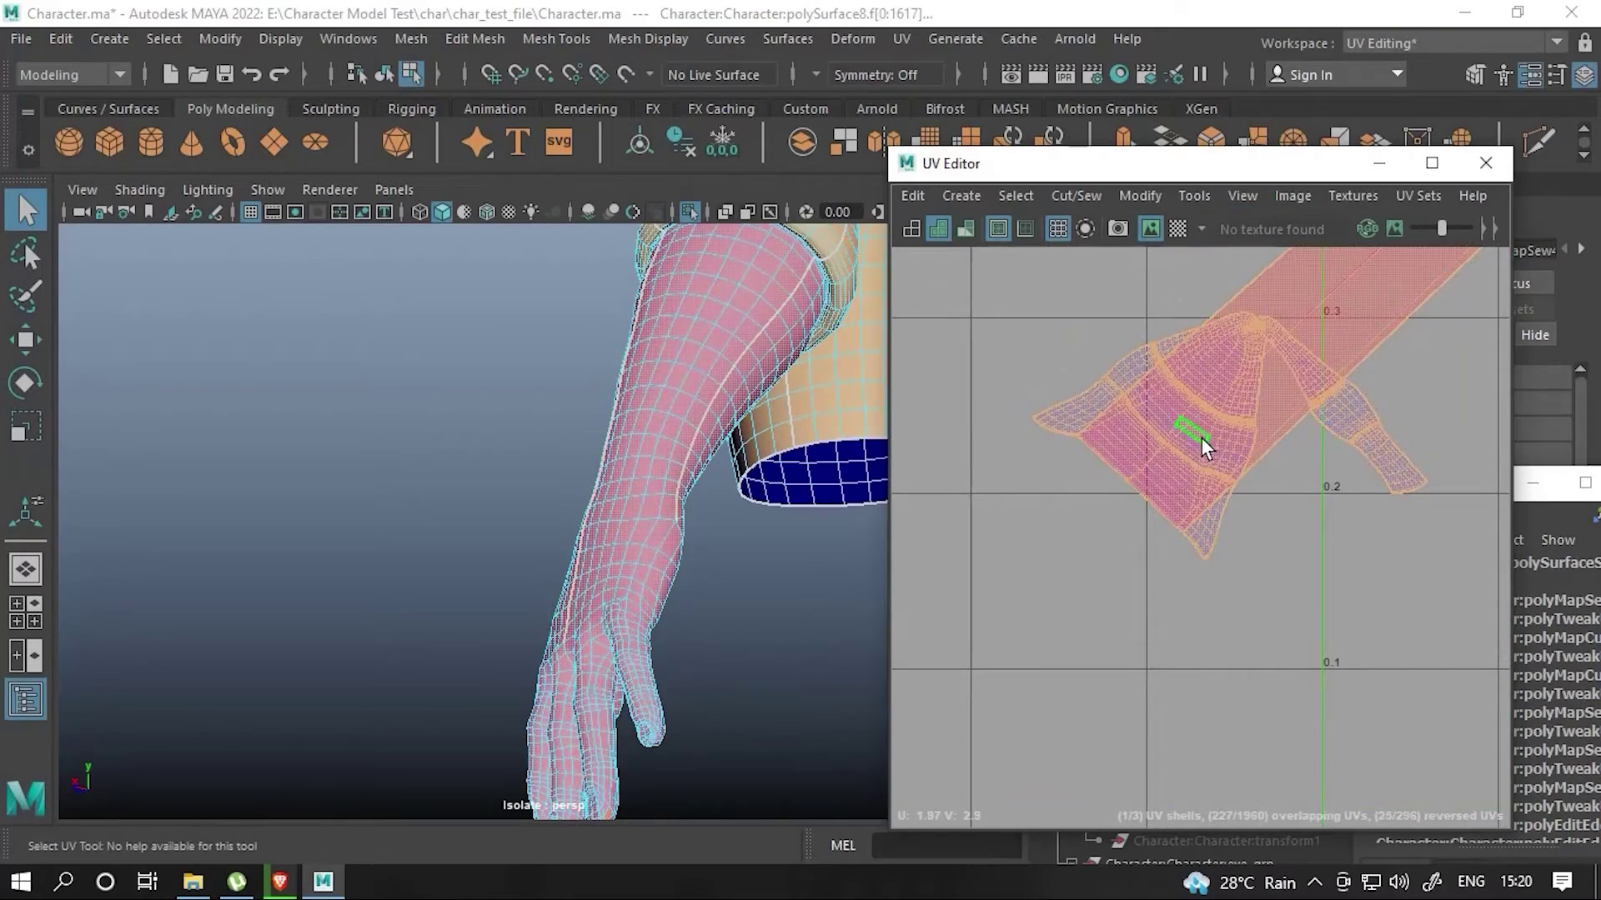
key(ctrl+l)
scroll(1144, 498, down, 5)
scroll(1134, 501, down, 3)
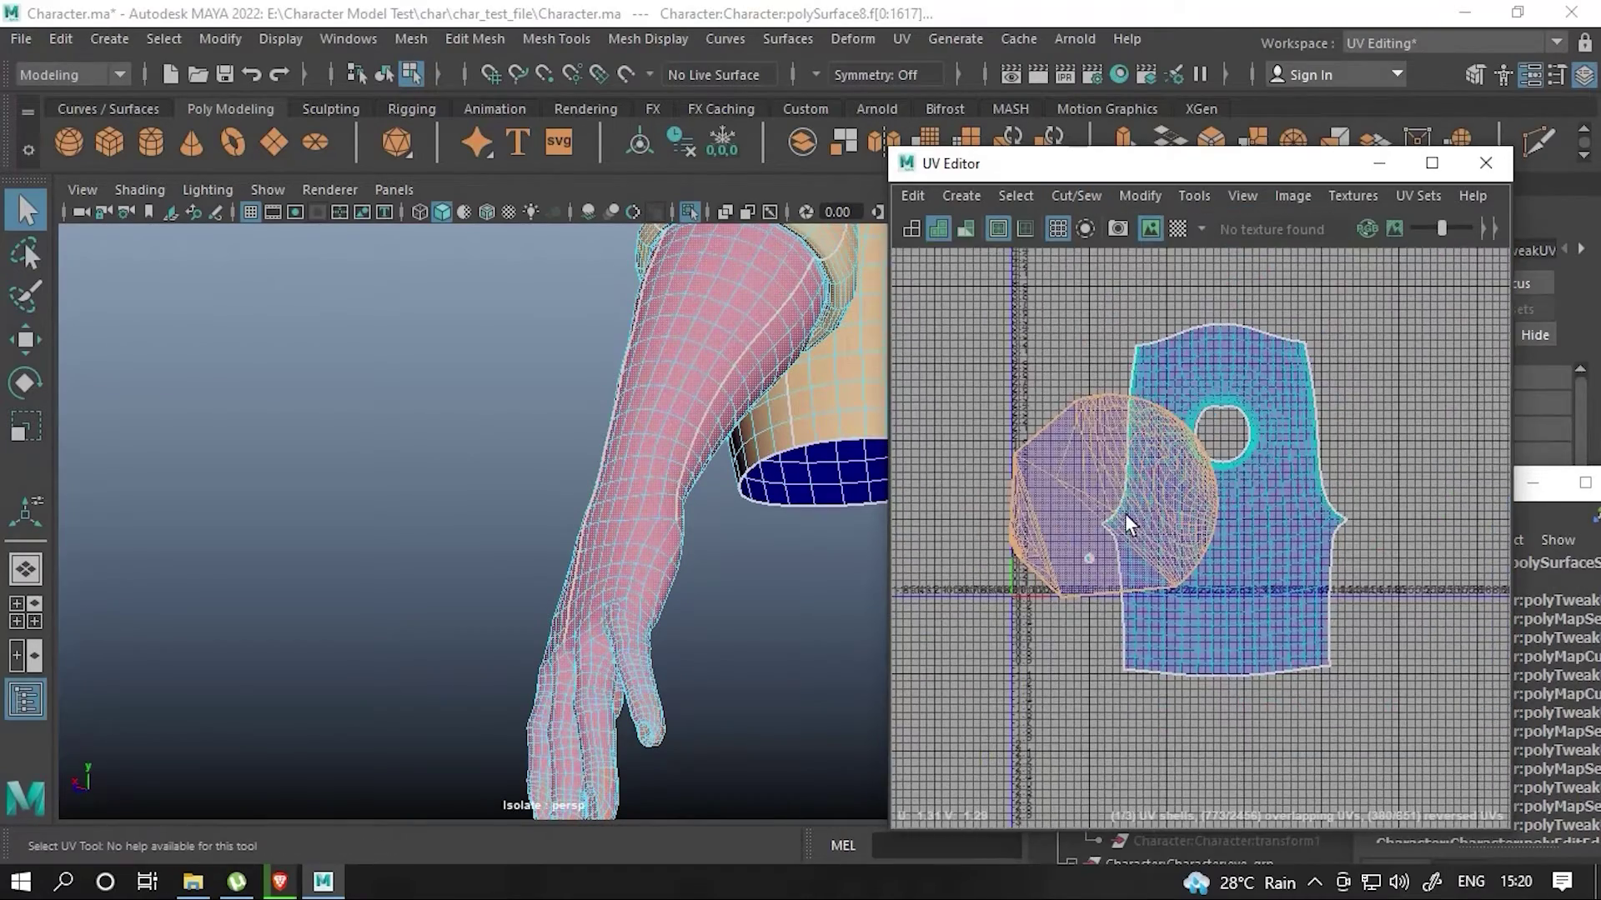
- Select edges on the arm and near the hand, framing the view on the hand
key(w)
scroll(1284, 535, up, 5)
scroll(1062, 538, down, 4)
scroll(1063, 537, down, 3)
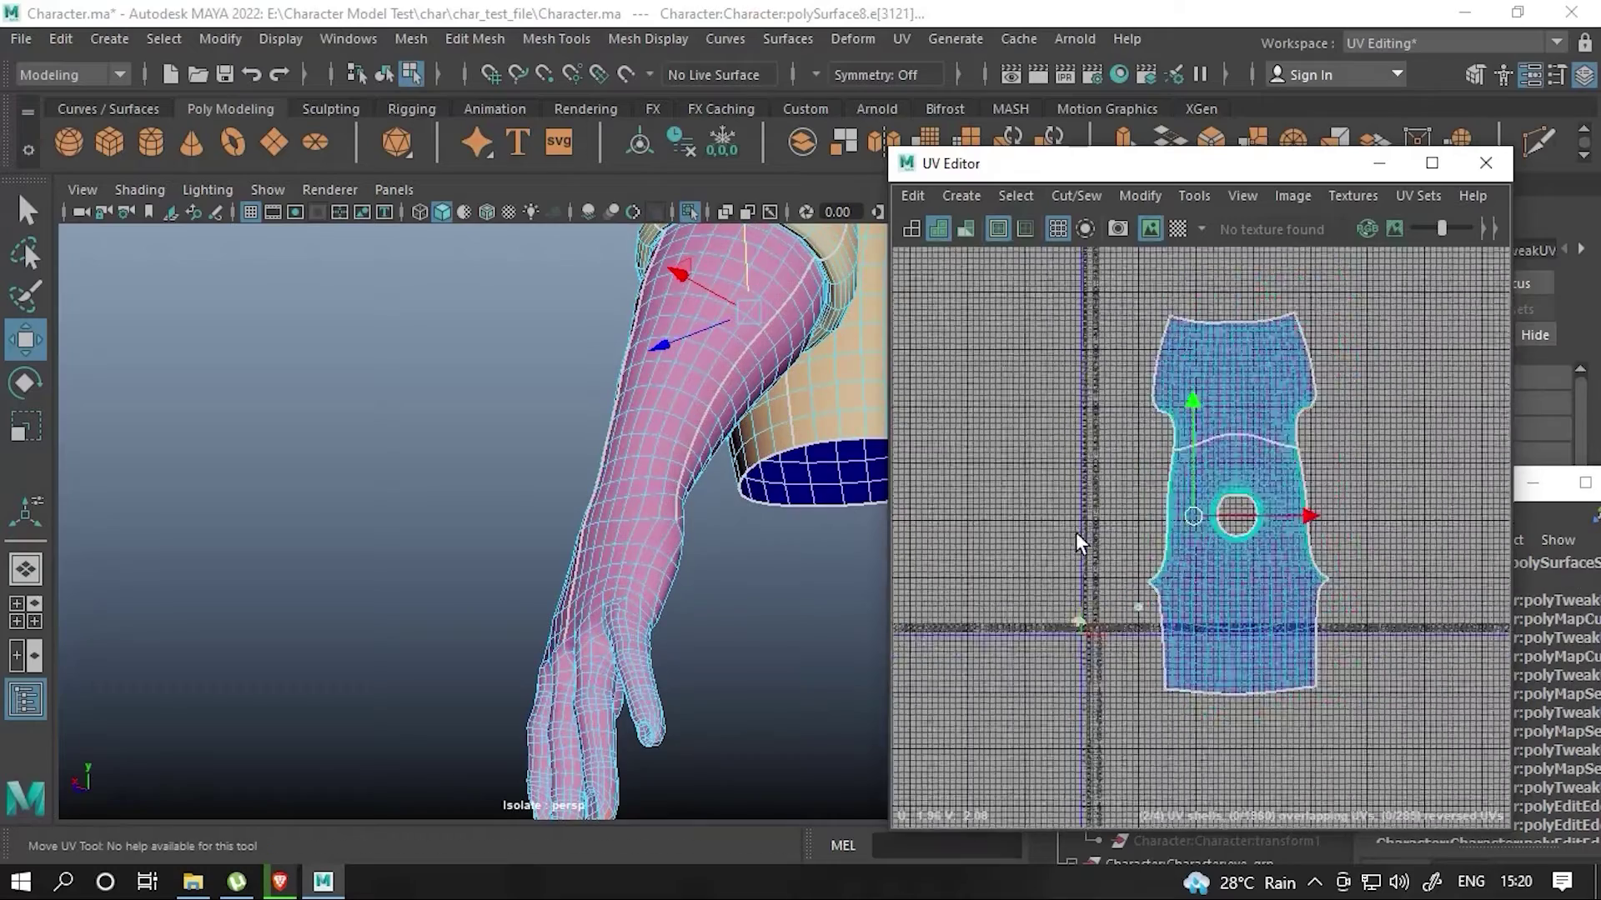
mouse_move(765, 585)
alt+mouse_down()
mouse_move(658, 521)
mouse_move(702, 525)
alt+mouse_up()
scroll(702, 525, up, 3)
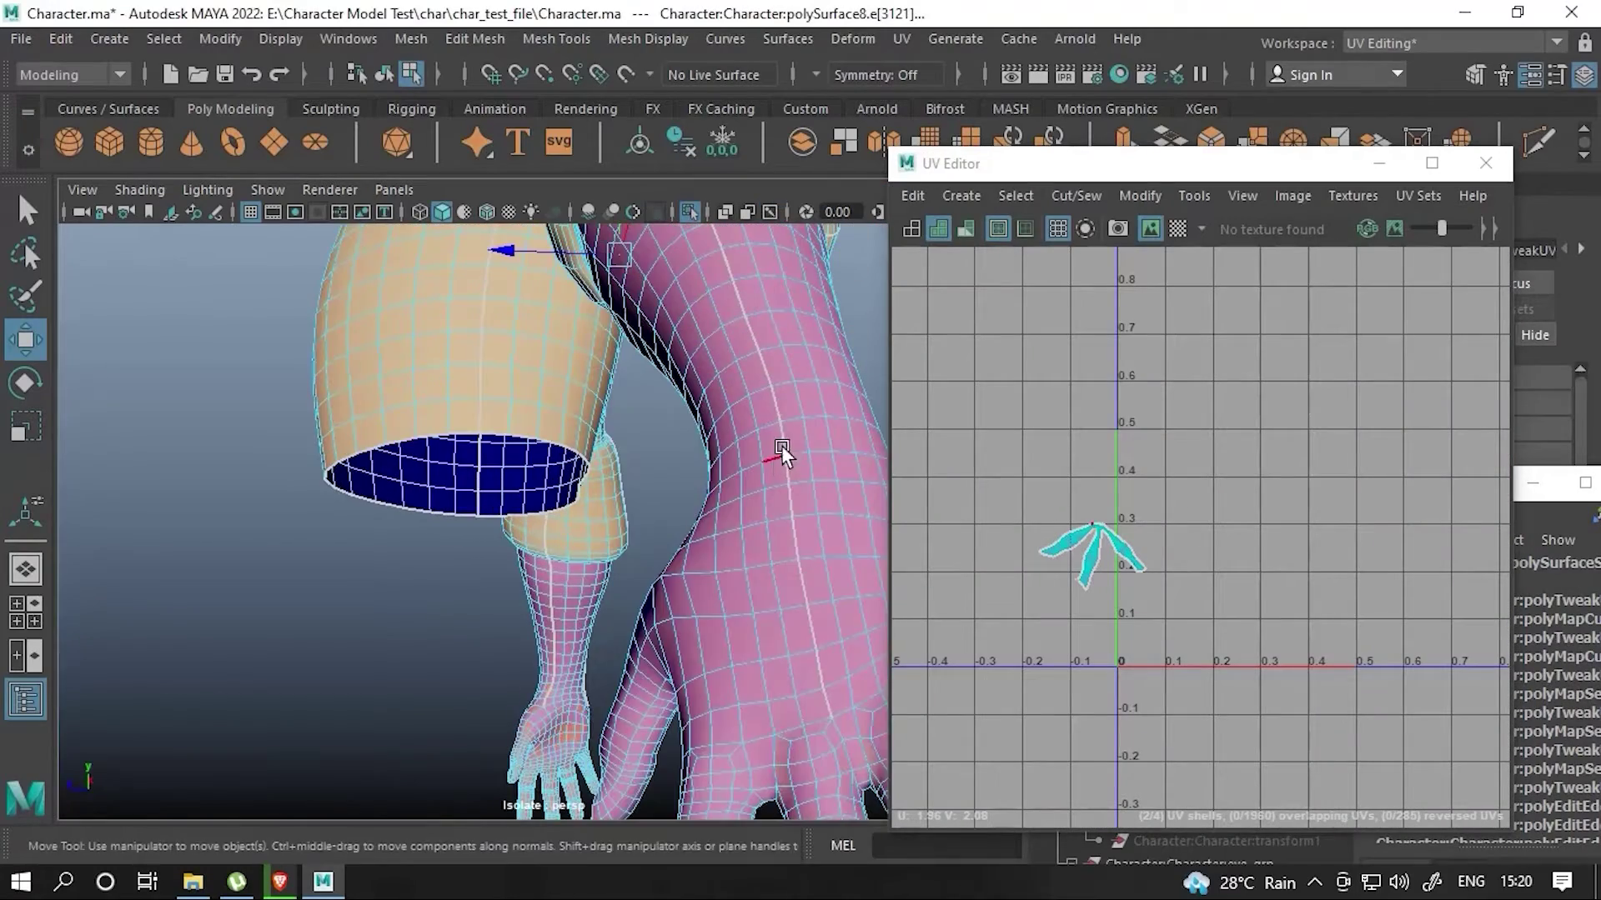
click(782, 446)
scroll(1167, 646, up, 5)
scroll(1158, 609, up, 3)
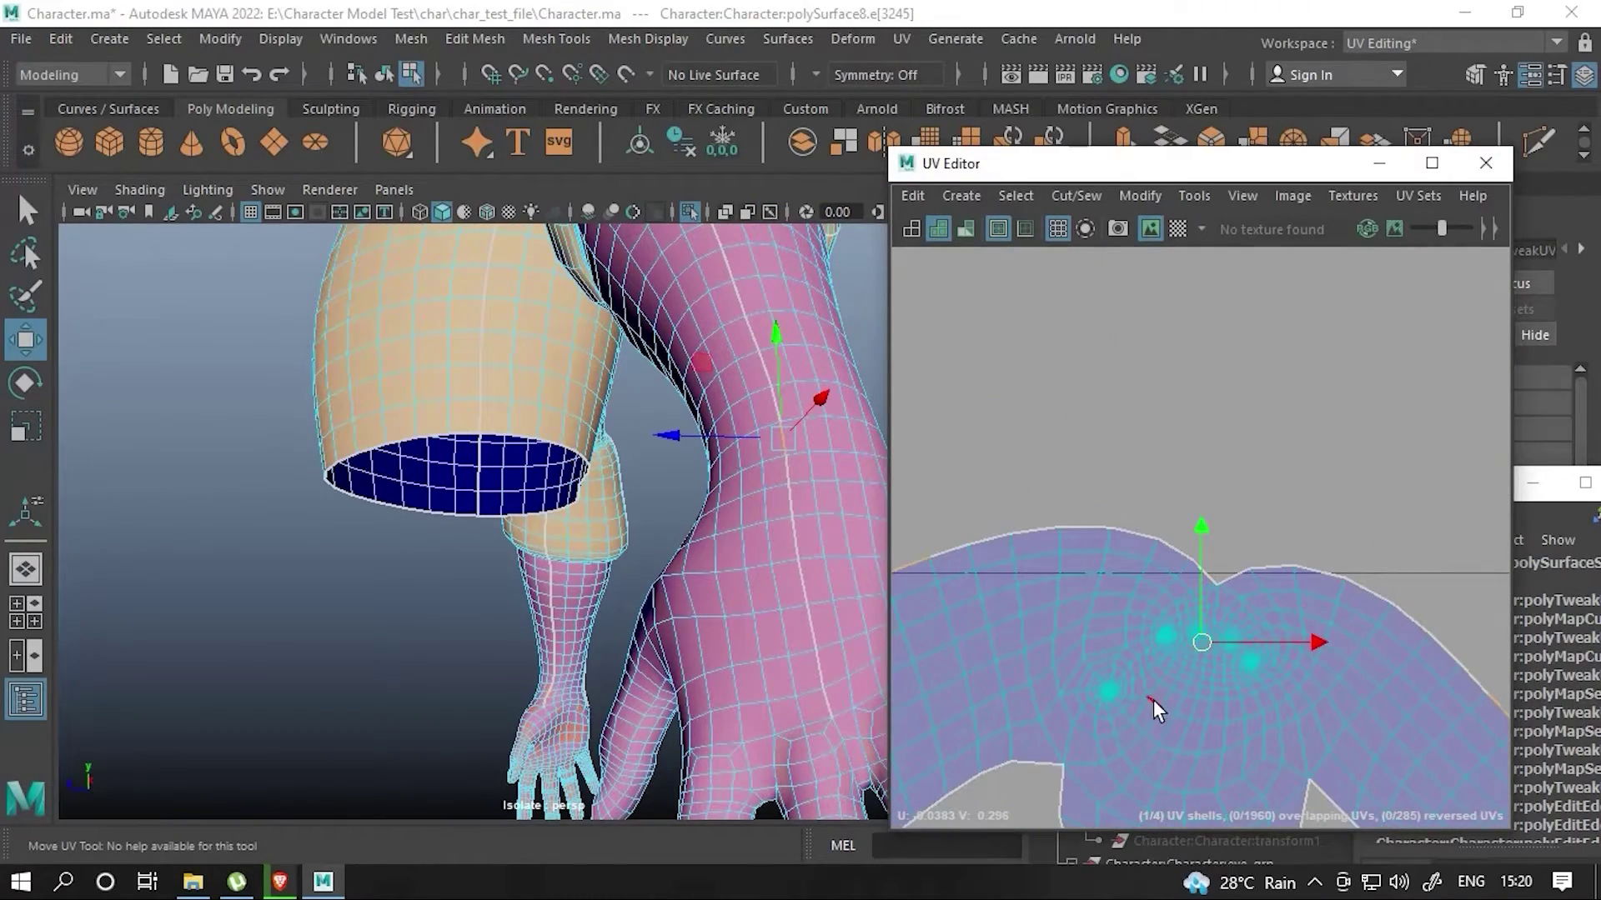
click(1102, 690)
key(f)
mouse_move(594, 554)
alt+mouse_down()
mouse_move(664, 614)
mouse_move(654, 633)
mouse_move(751, 577)
mouse_move(671, 581)
mouse_move(593, 628)
alt+mouse_up()
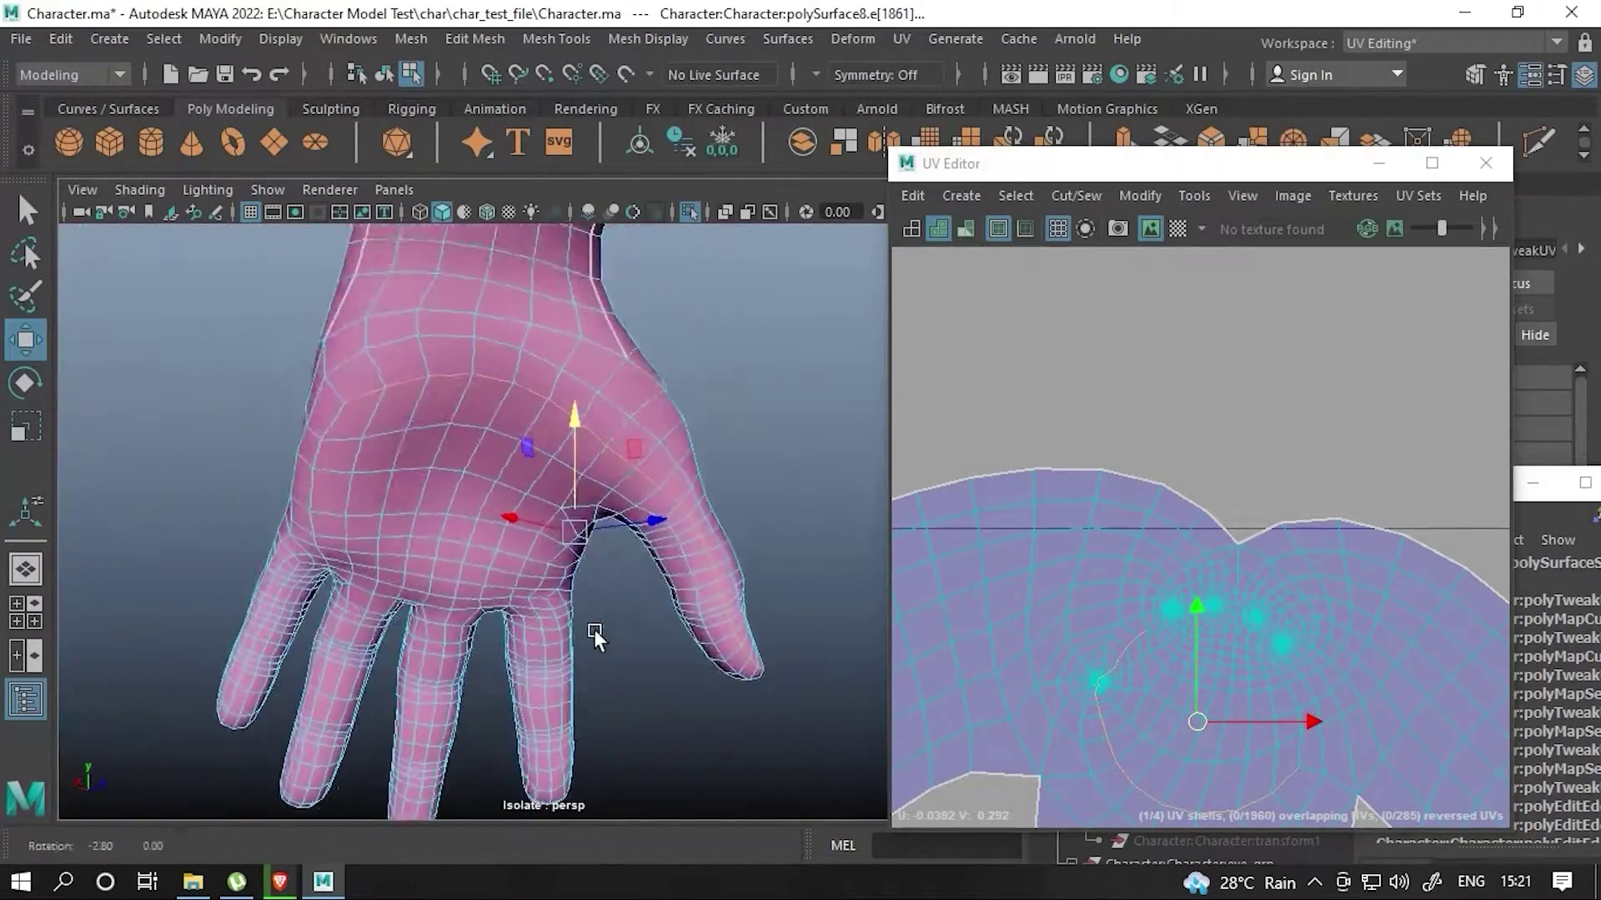
- Select the hand's UV shell and unfold it flat
double_click(1144, 585)
key(ctrl+u)
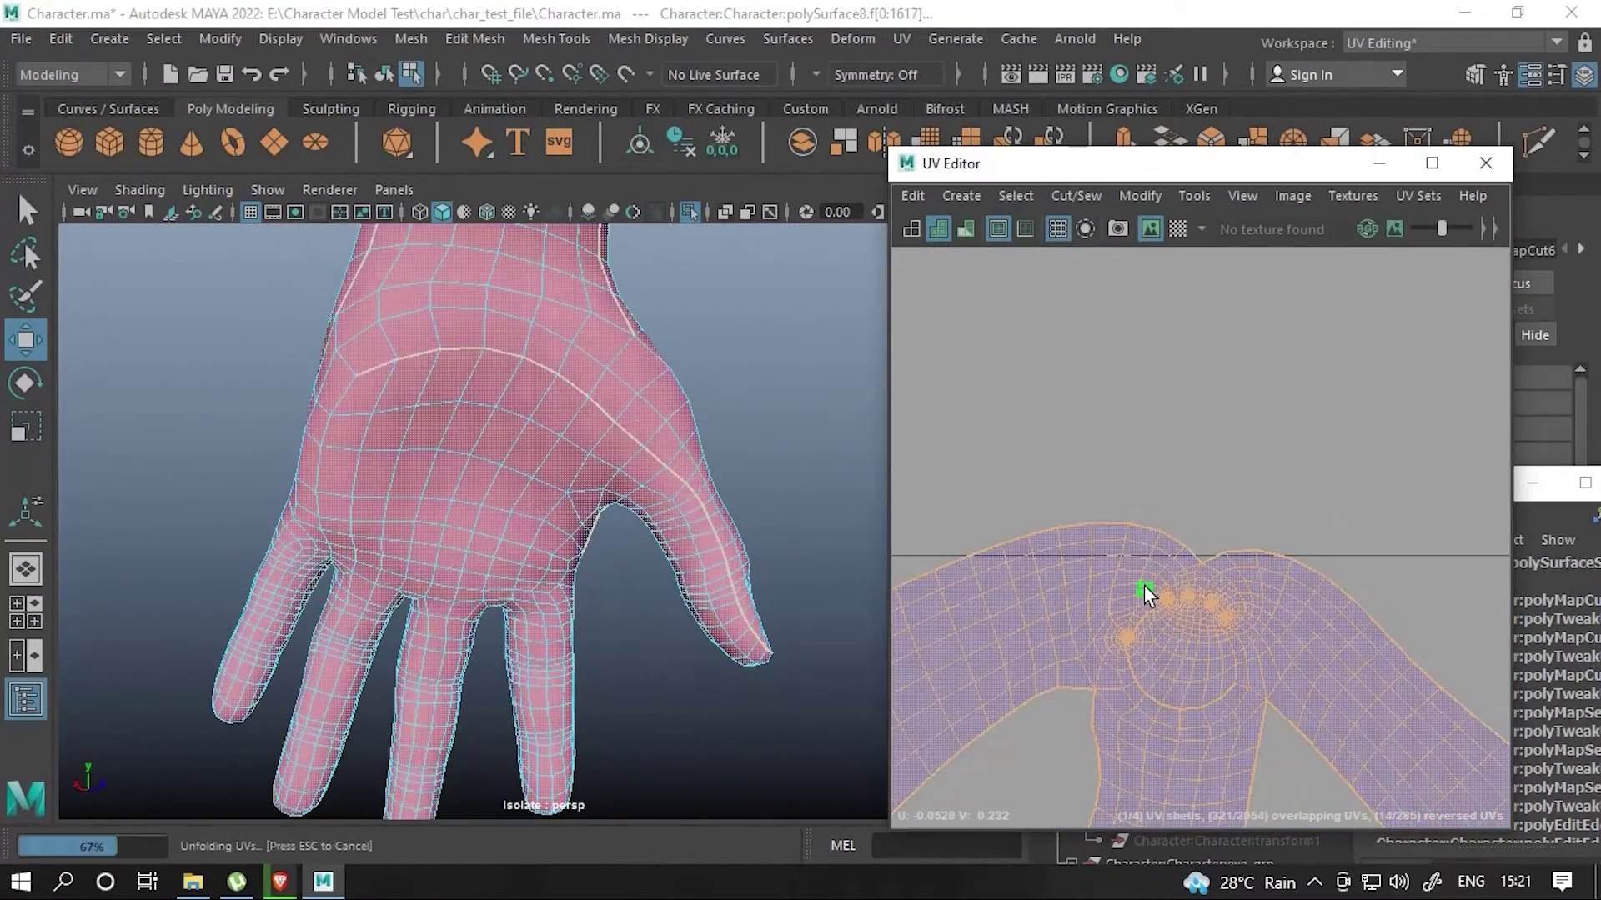
click(1154, 550)
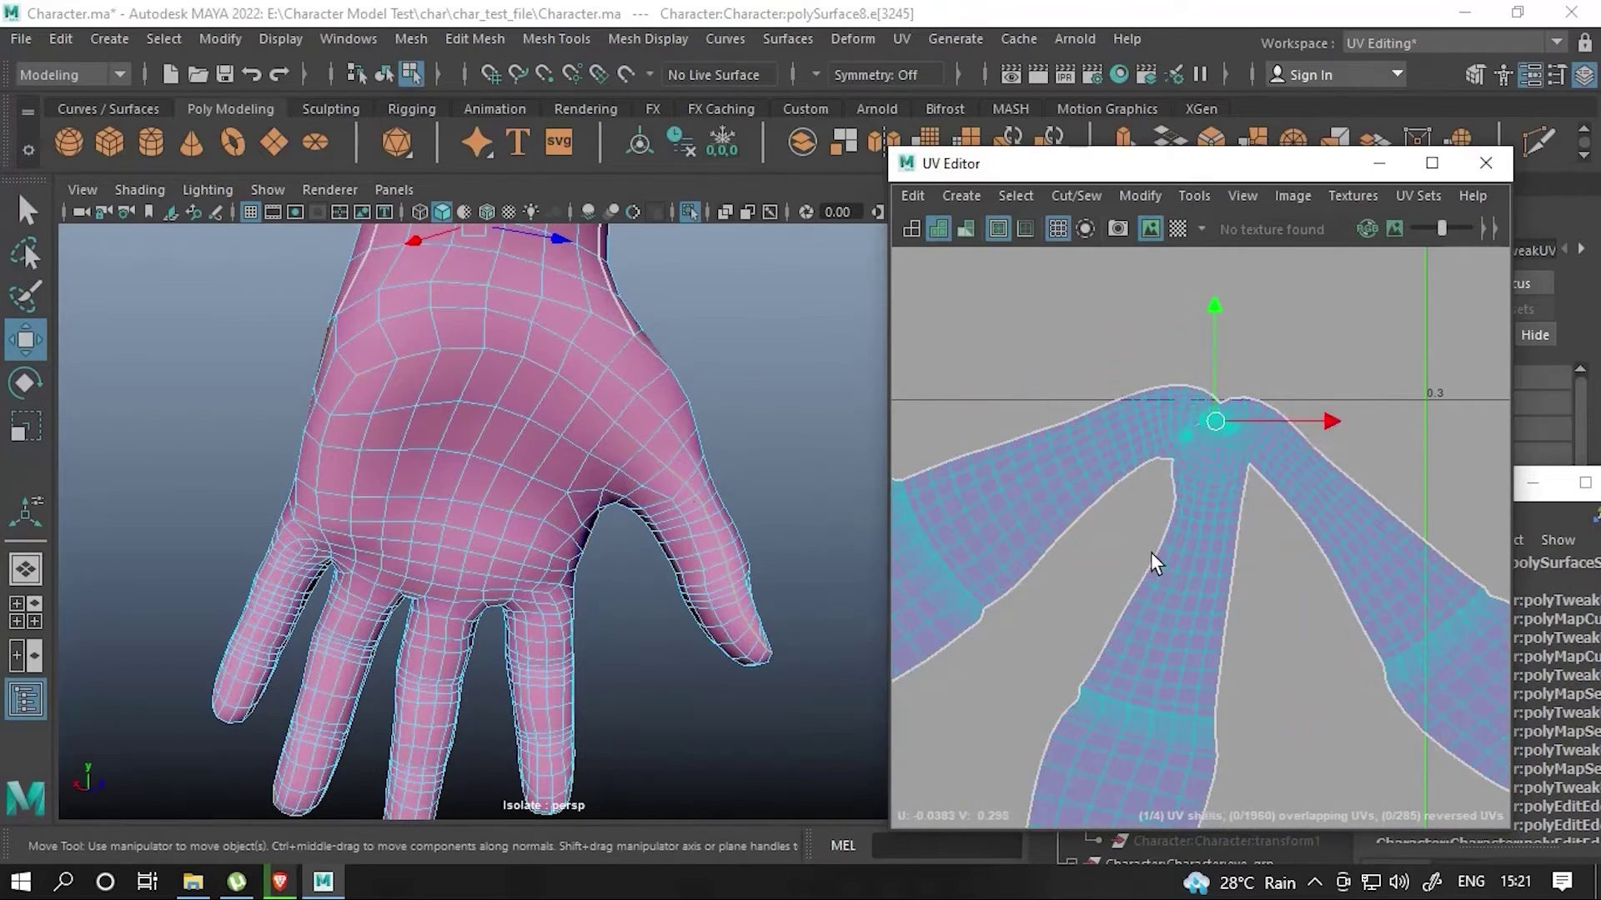
scroll(1148, 559, down, 5)
scroll(1242, 358, up, 5)
- Select the edges at the tip of the finger shell
click(1098, 671)
scroll(1084, 634, up, 6)
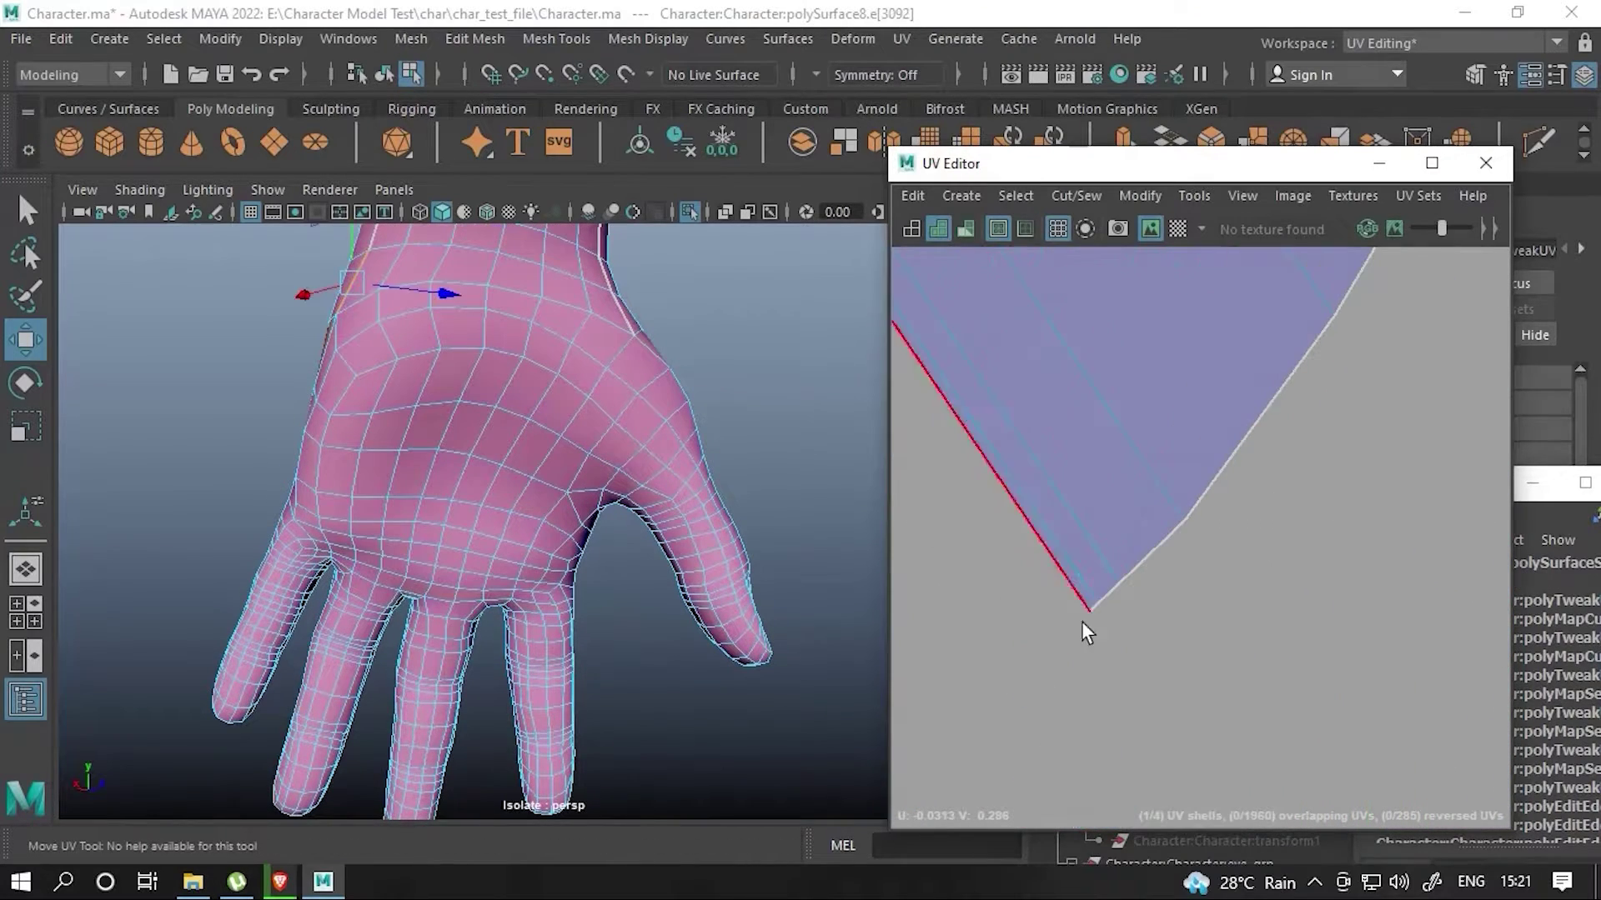
scroll(1104, 573, down, 4)
scroll(1132, 633, up, 6)
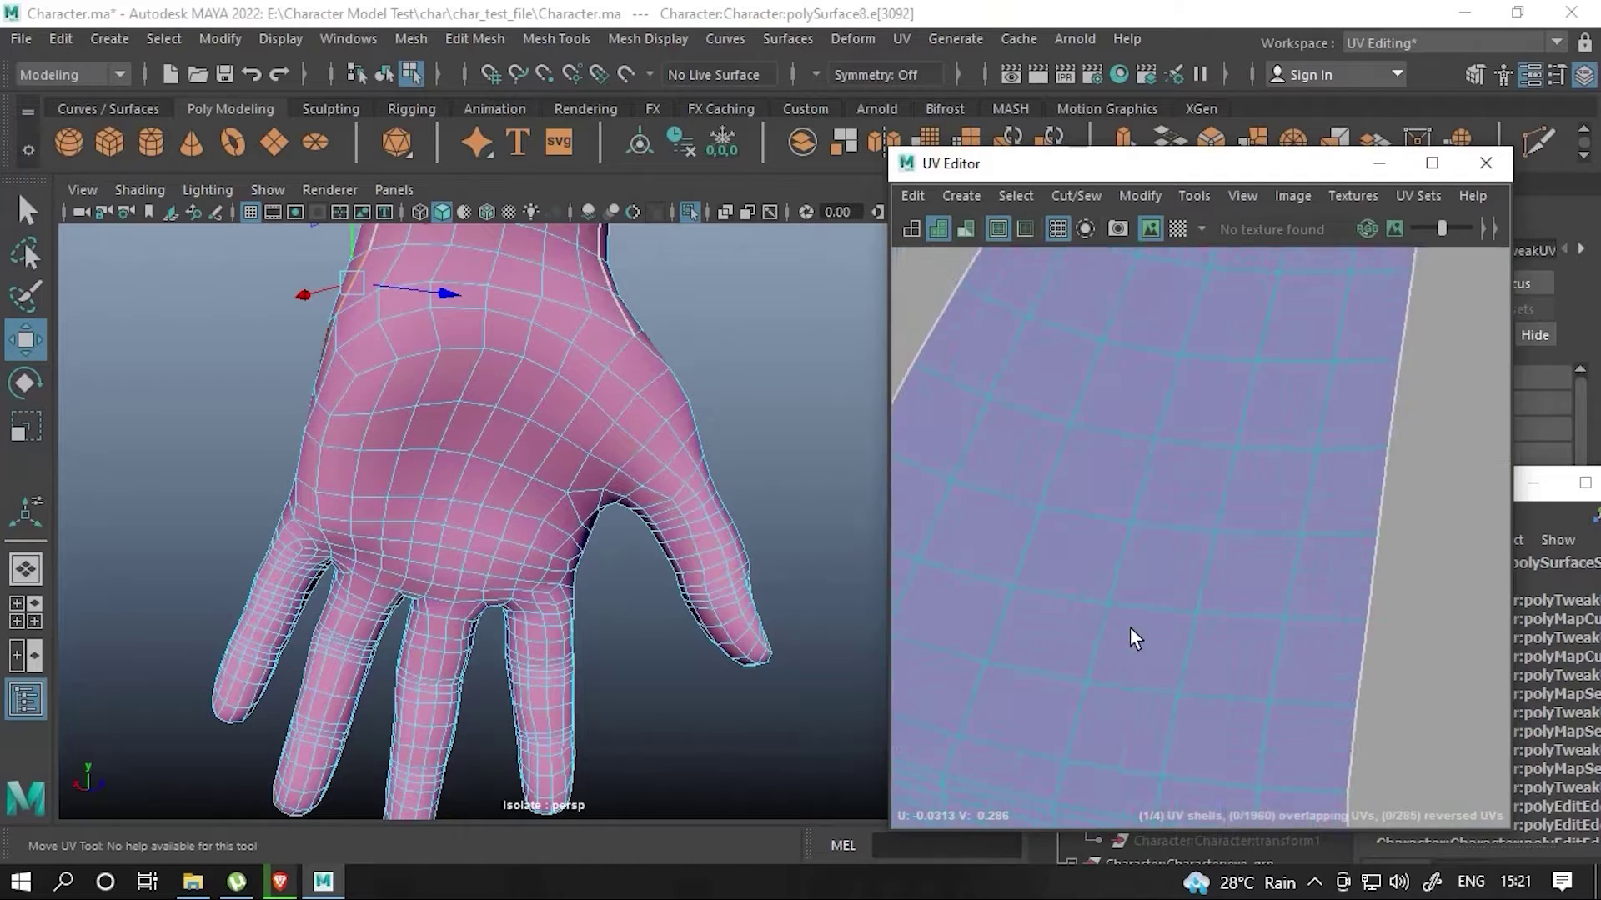
scroll(1131, 638, down, 4)
scroll(1166, 526, up, 5)
click(1004, 535)
scroll(1092, 527, up, 2)
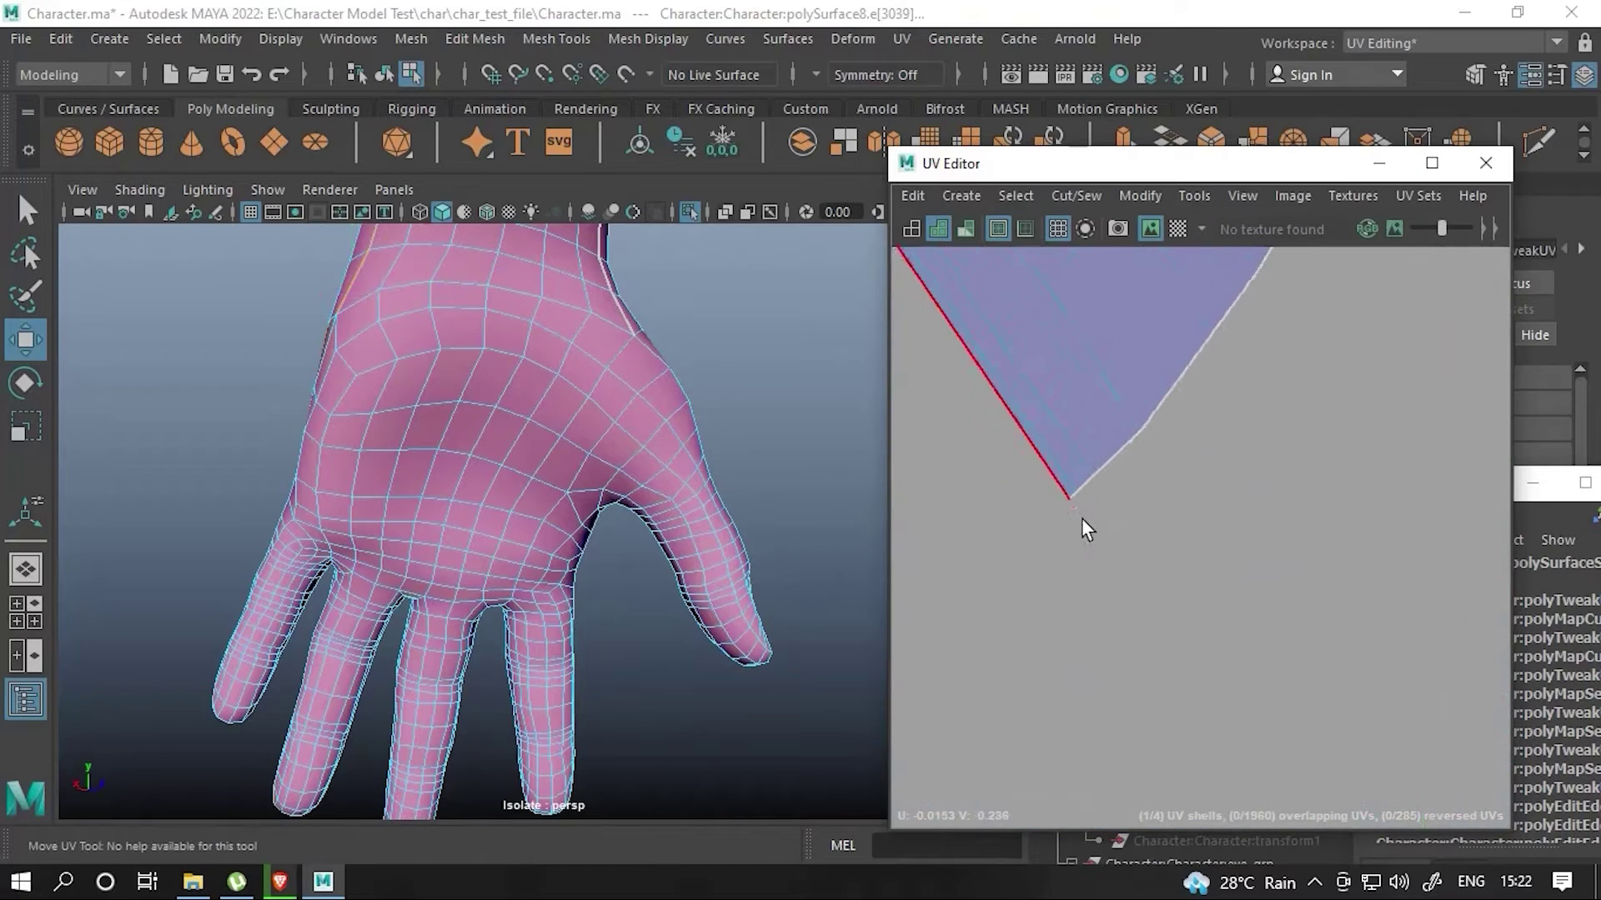
scroll(1052, 457, down, 2)
scroll(1091, 372, down, 5)
- Select the finger shell, undo back to polyAutoProj1, and turn checker display on
click(1171, 525)
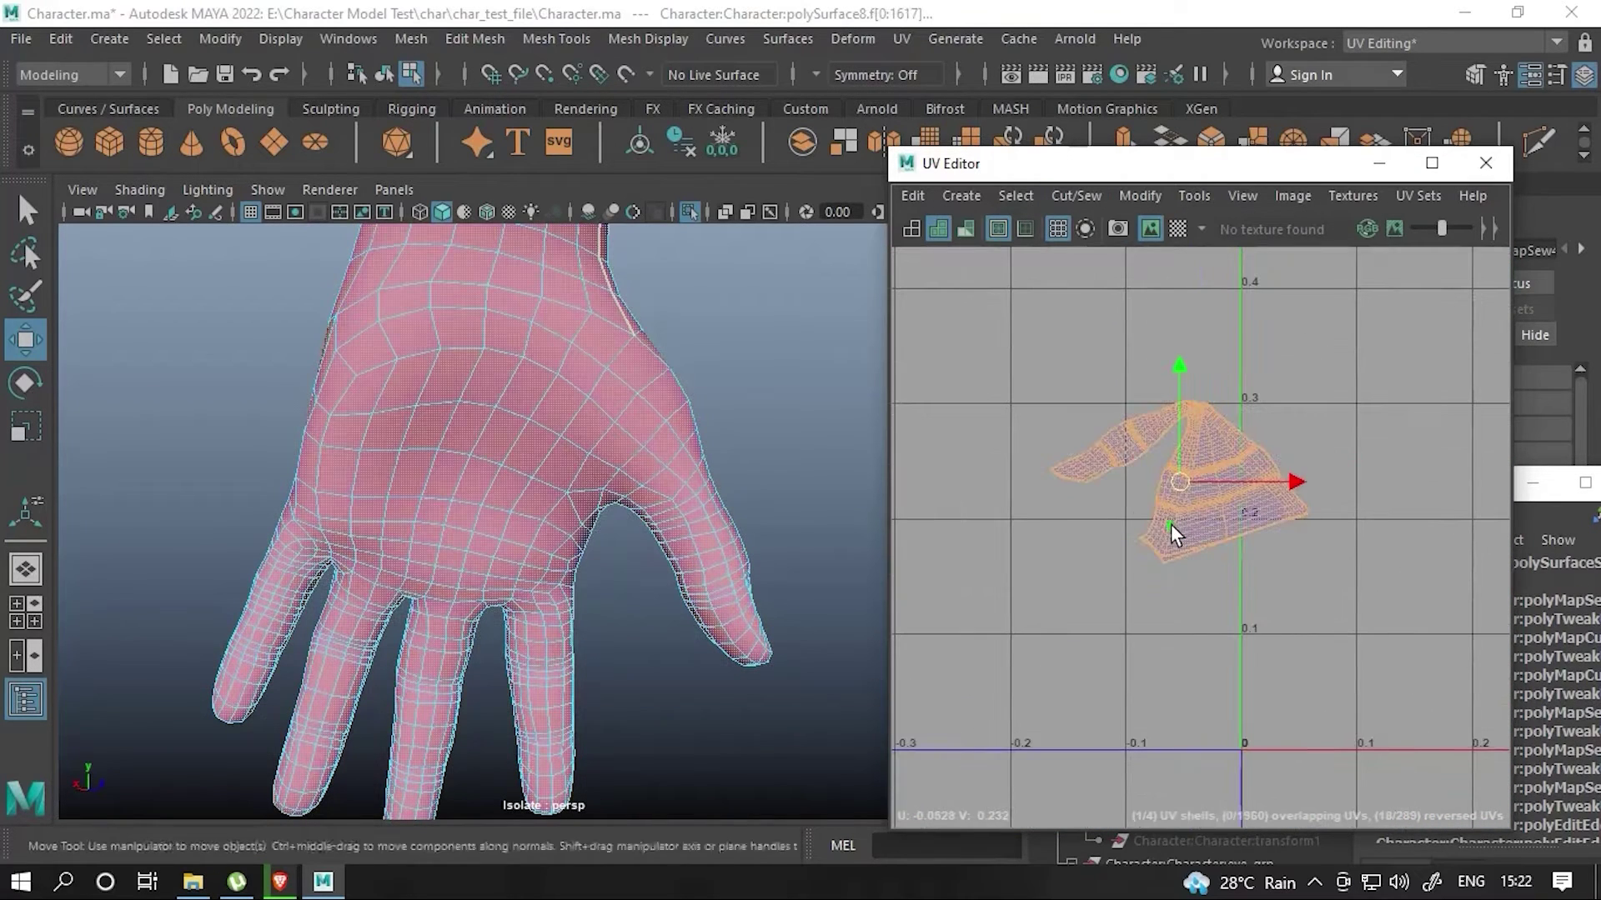
key(ctrl+z)
key(ctrl+z)
key(ctrl+z)
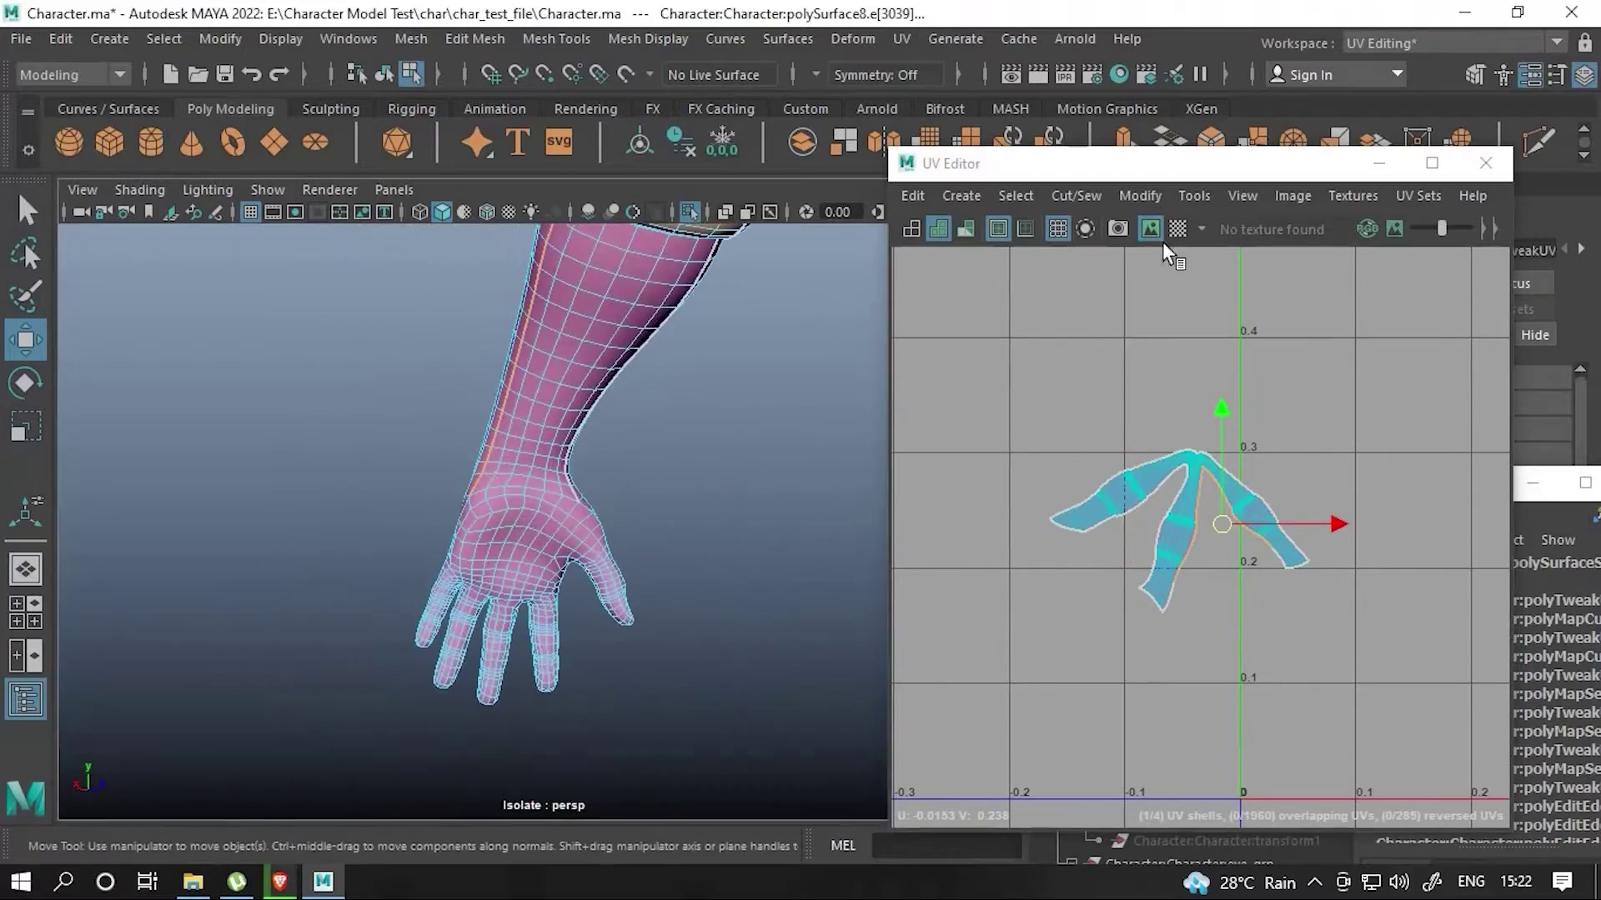
click(1176, 228)
key(ctrl+z)
key(ctrl+z)
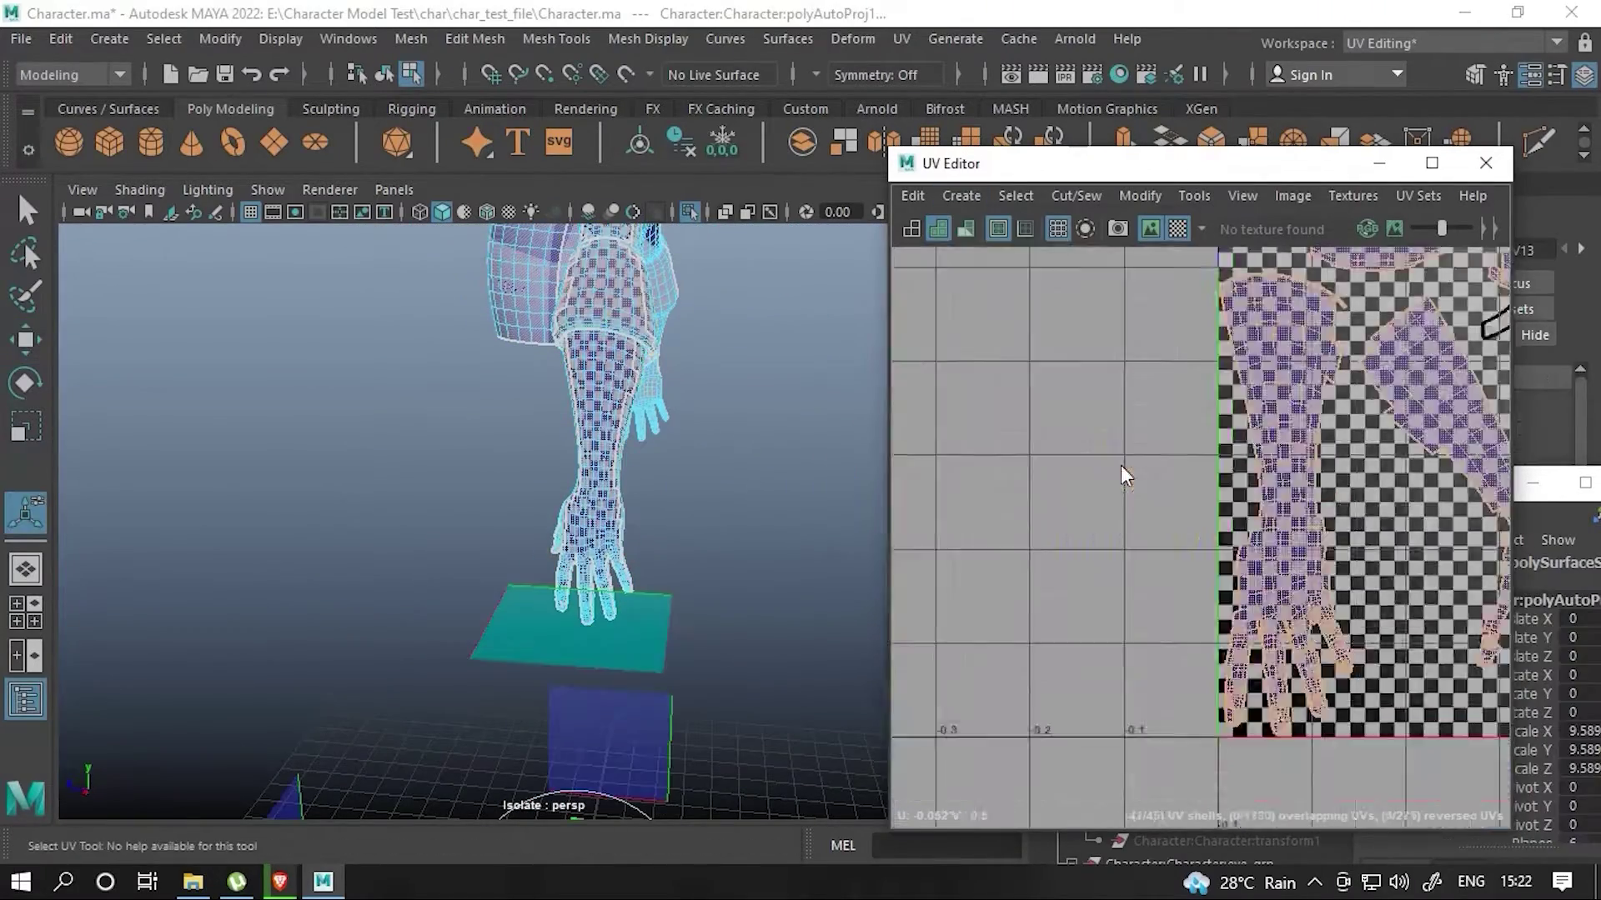
- Hide the checker pattern and redo the undone UV edits with Shift+Z
click(1177, 228)
key(shift+z)
key(shift+z)
scroll(1165, 462, up, 5)
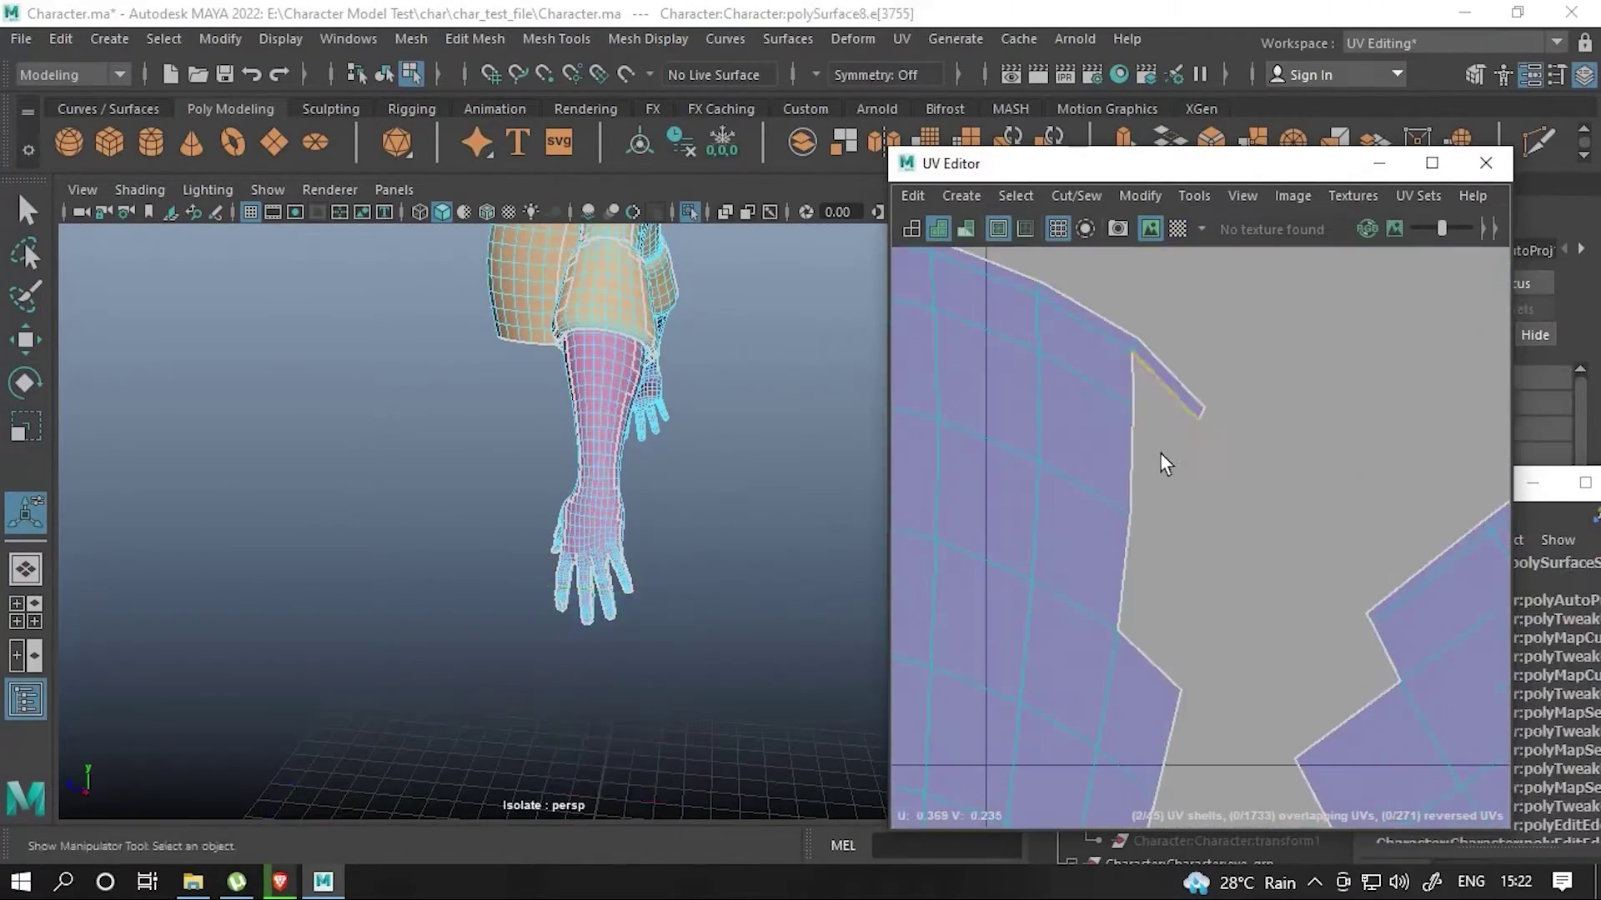
scroll(1165, 463, down, 5)
scroll(1082, 575, up, 4)
key(shift+z)
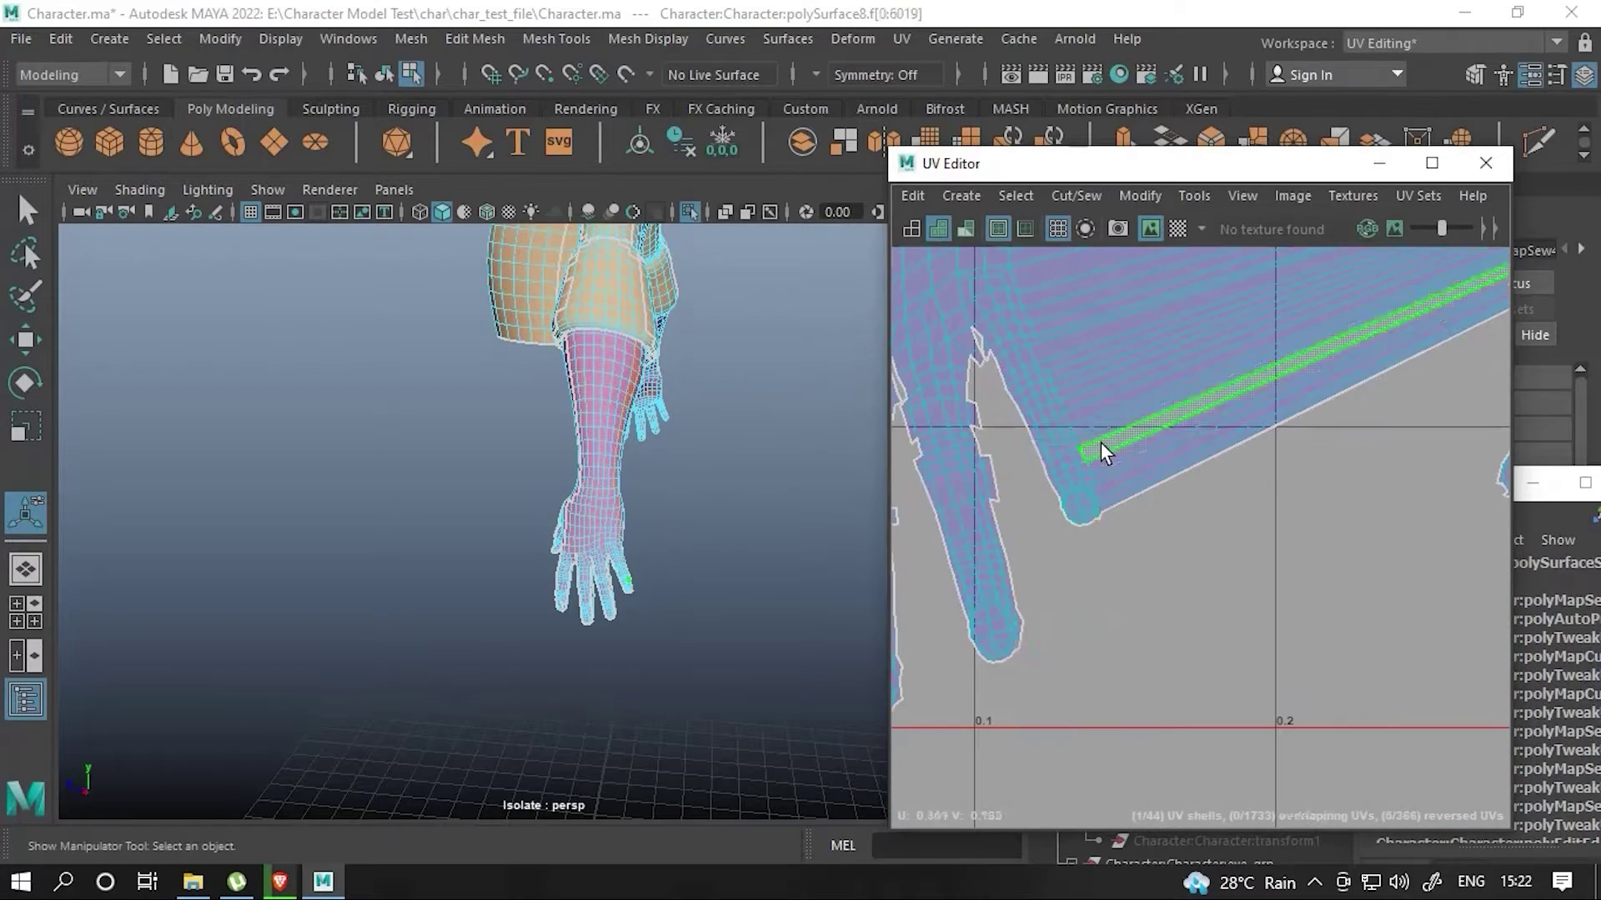
key(shift+z)
scroll(1099, 452, down, 4)
scroll(1096, 518, up, 4)
scroll(1077, 525, down, 4)
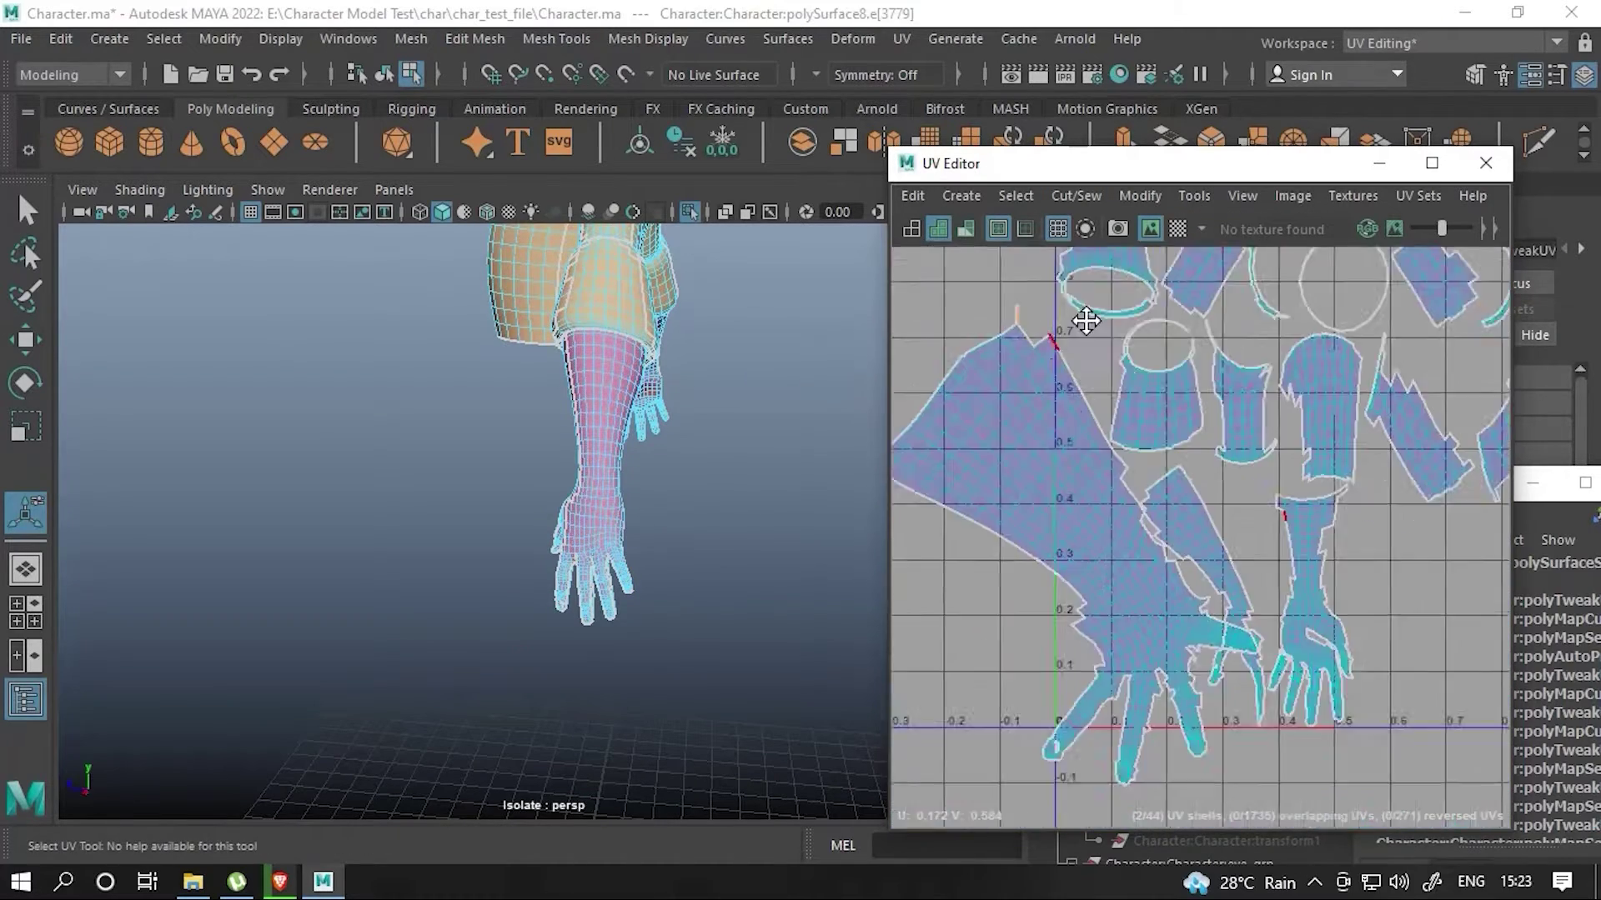
scroll(1198, 522, up, 3)
- Select all UV shells, then select the hand shell and frame it
click(1076, 195)
click(1104, 351)
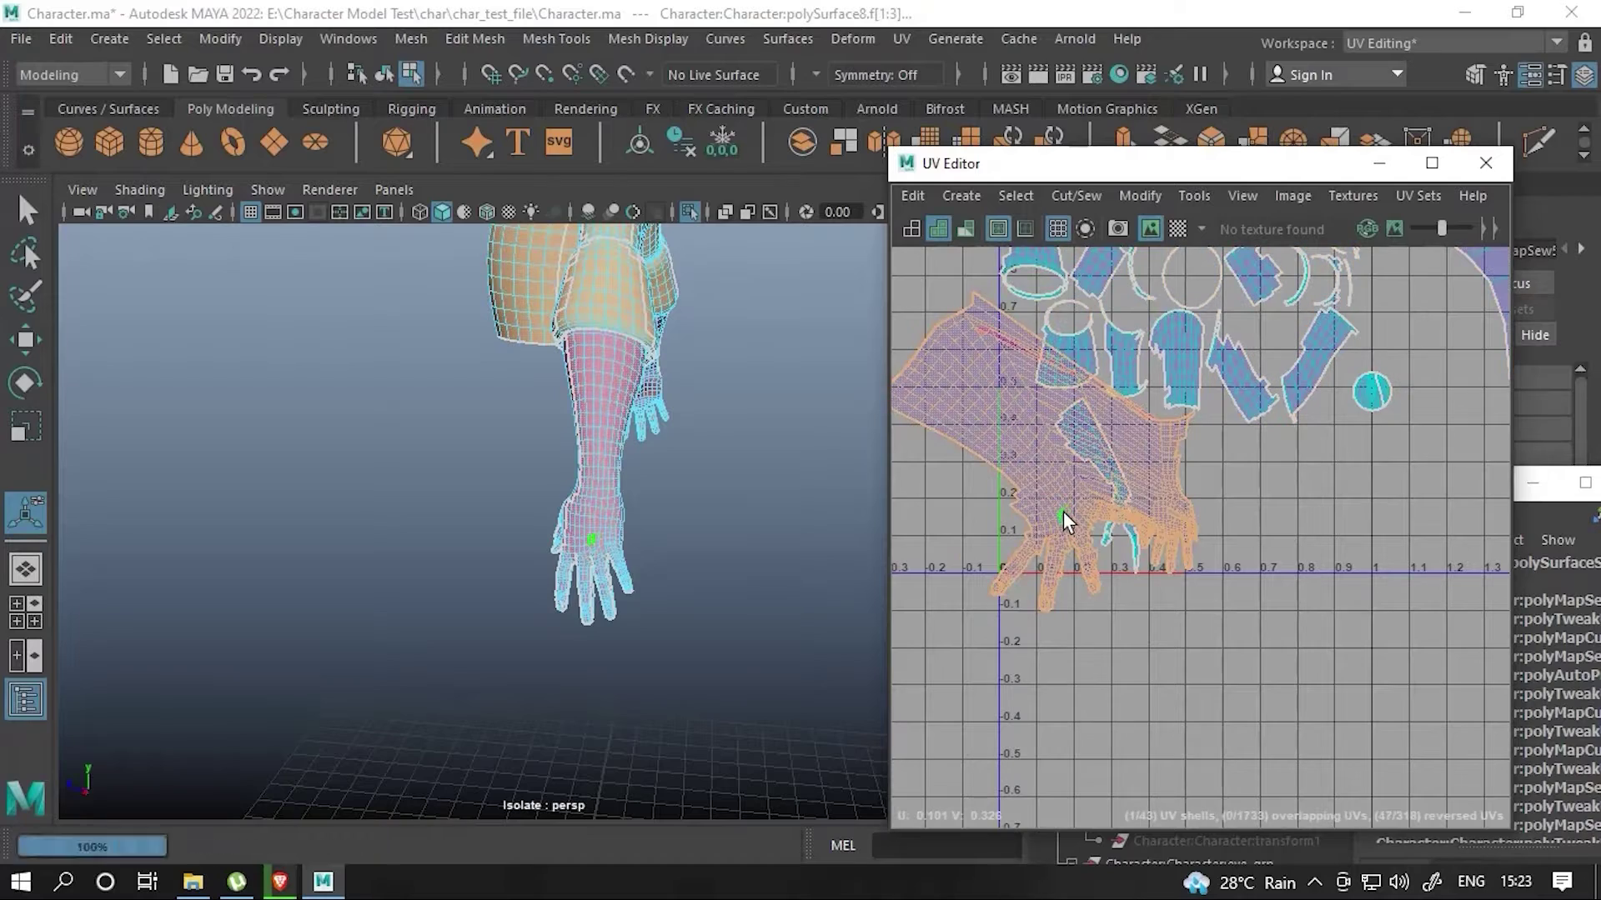
click(1066, 511)
key(w)
key(f)
scroll(1167, 439, up, 5)
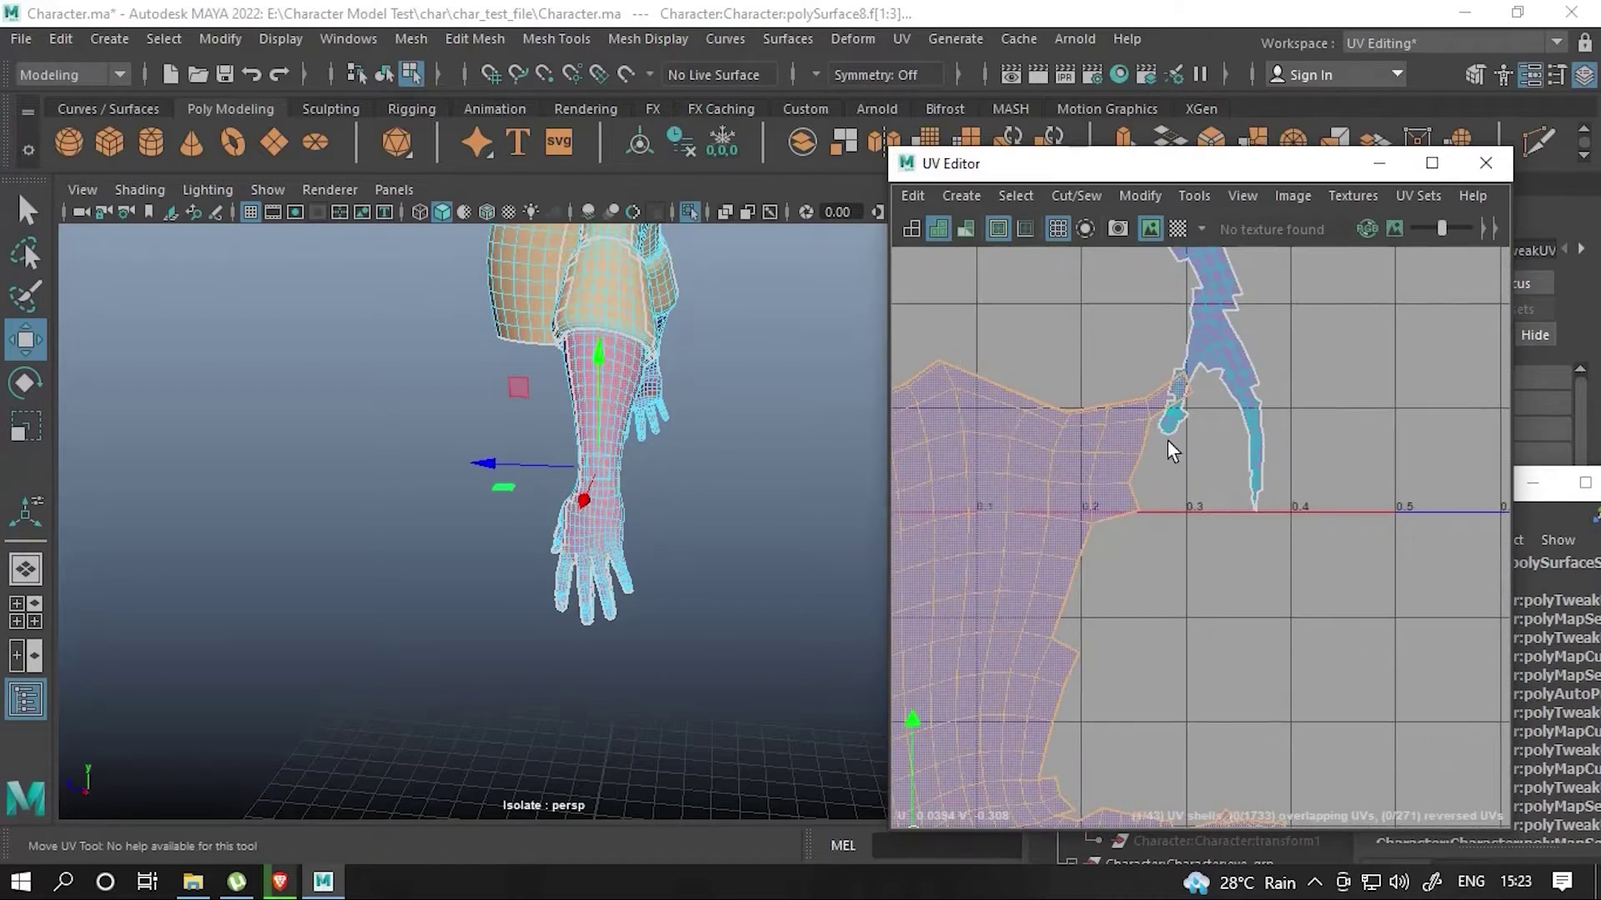
scroll(1208, 467, up, 4)
- Pick an edge on the hand shell and cut the UVs along it with Cut/Sew > Cut
click(1287, 474)
scroll(1234, 467, down, 3)
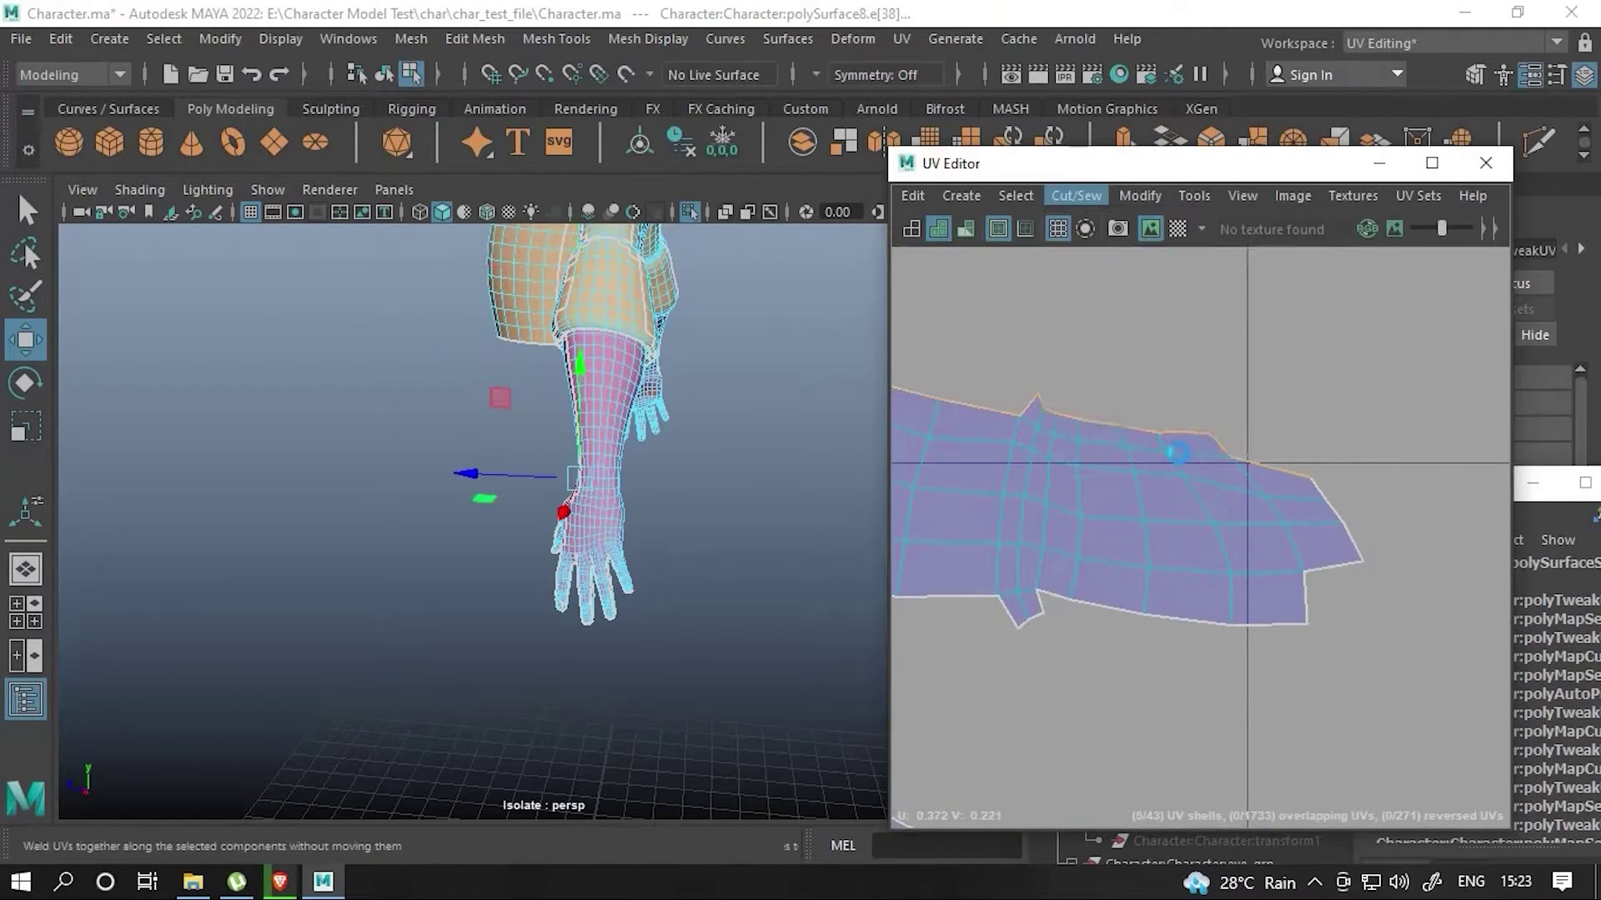
double_click(1119, 473)
scroll(1119, 476, down, 5)
scroll(1140, 616, up, 5)
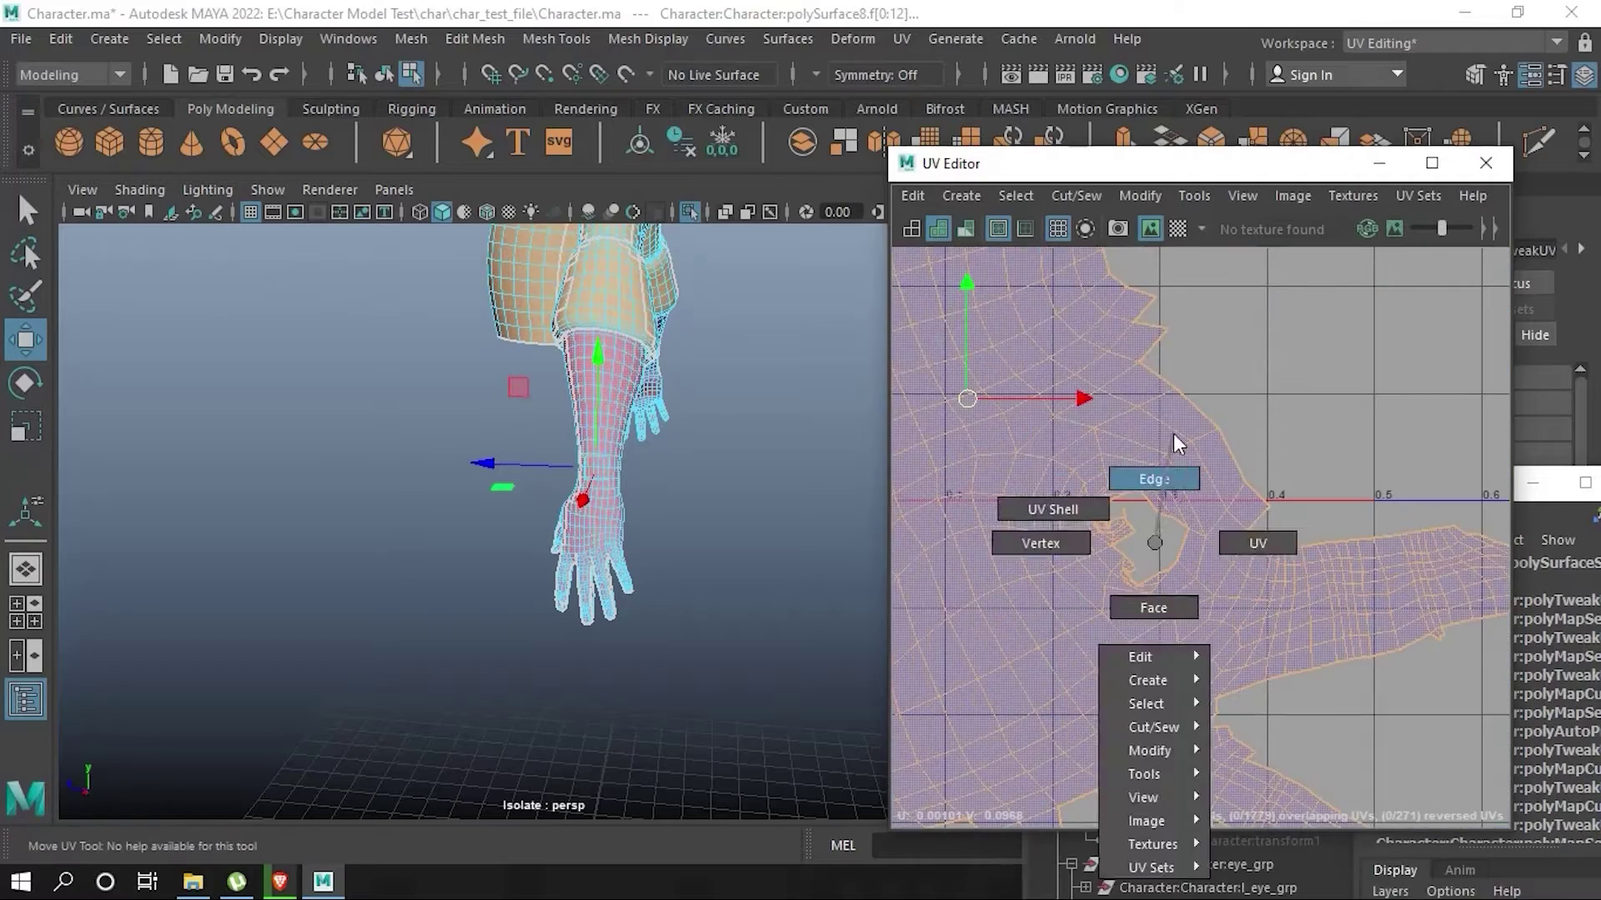
right_drag(1150, 542, 1173, 434)
click(1076, 195)
click(1099, 308)
- Select edges along the shell's open border and sew them together
scroll(1116, 492, up, 3)
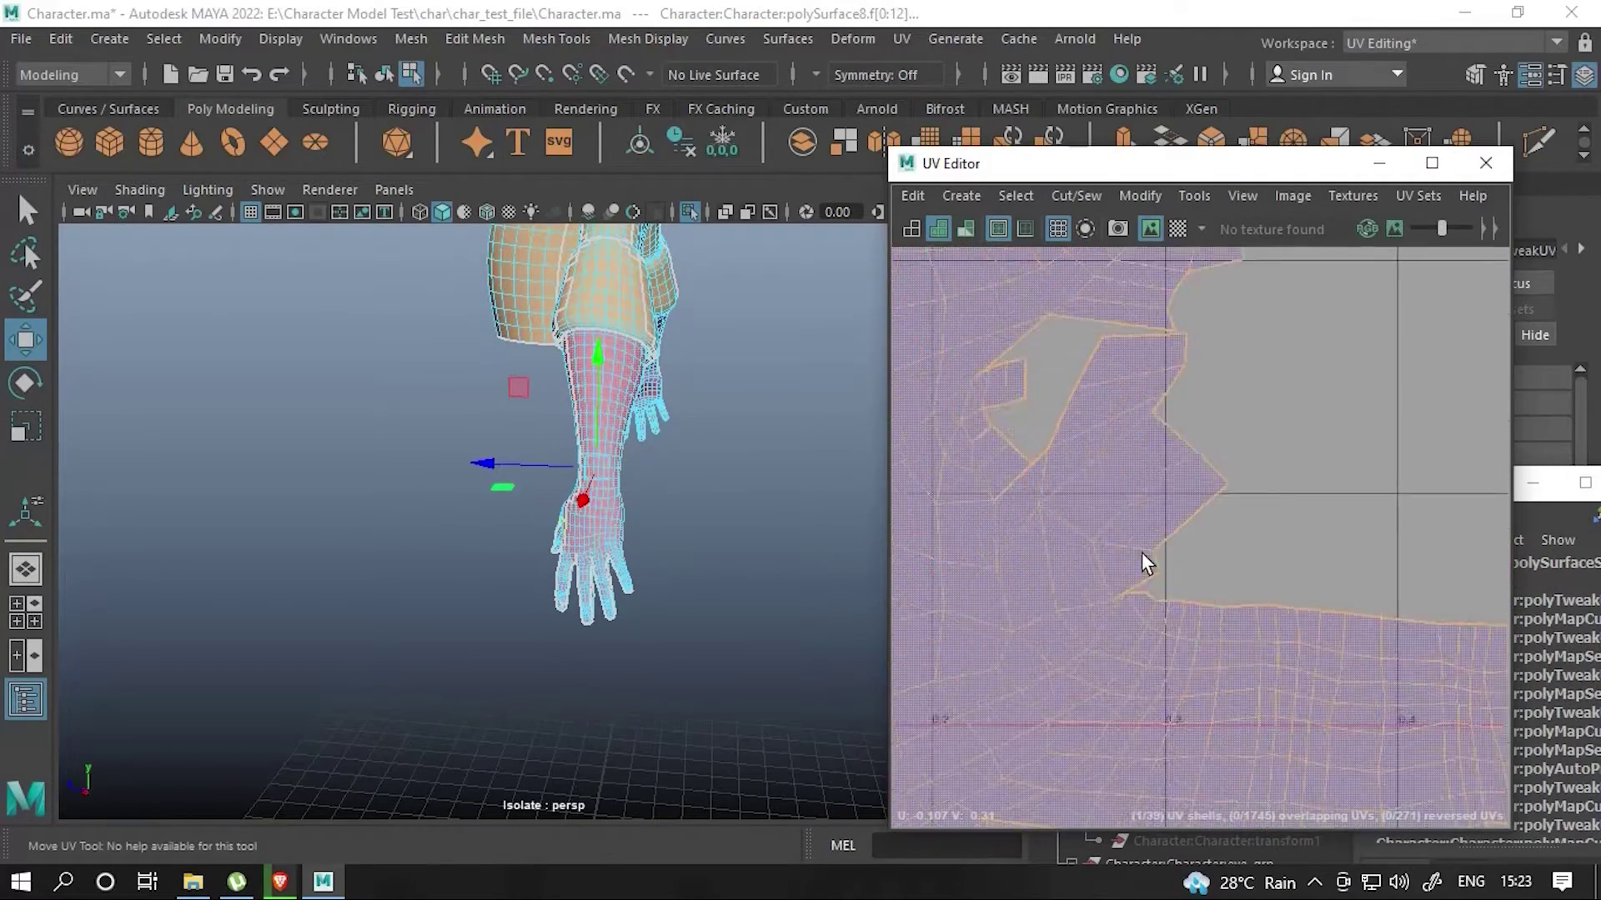
click(1122, 429)
shift+click(1027, 412)
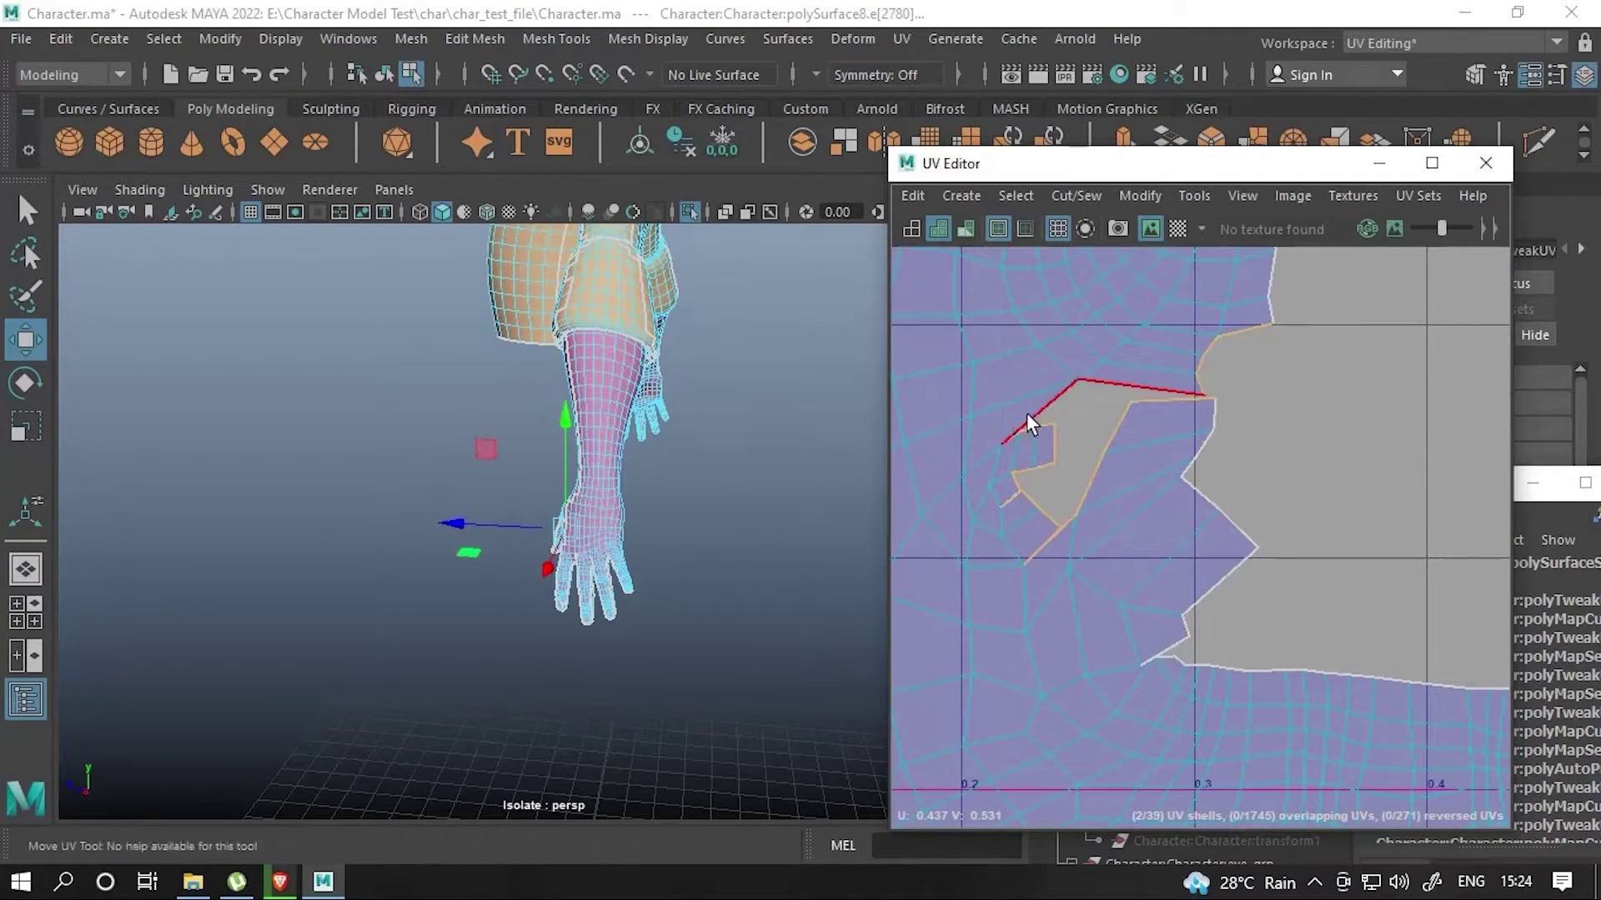
shift+right_drag(1027, 412, 1064, 458)
scroll(1092, 459, down, 3)
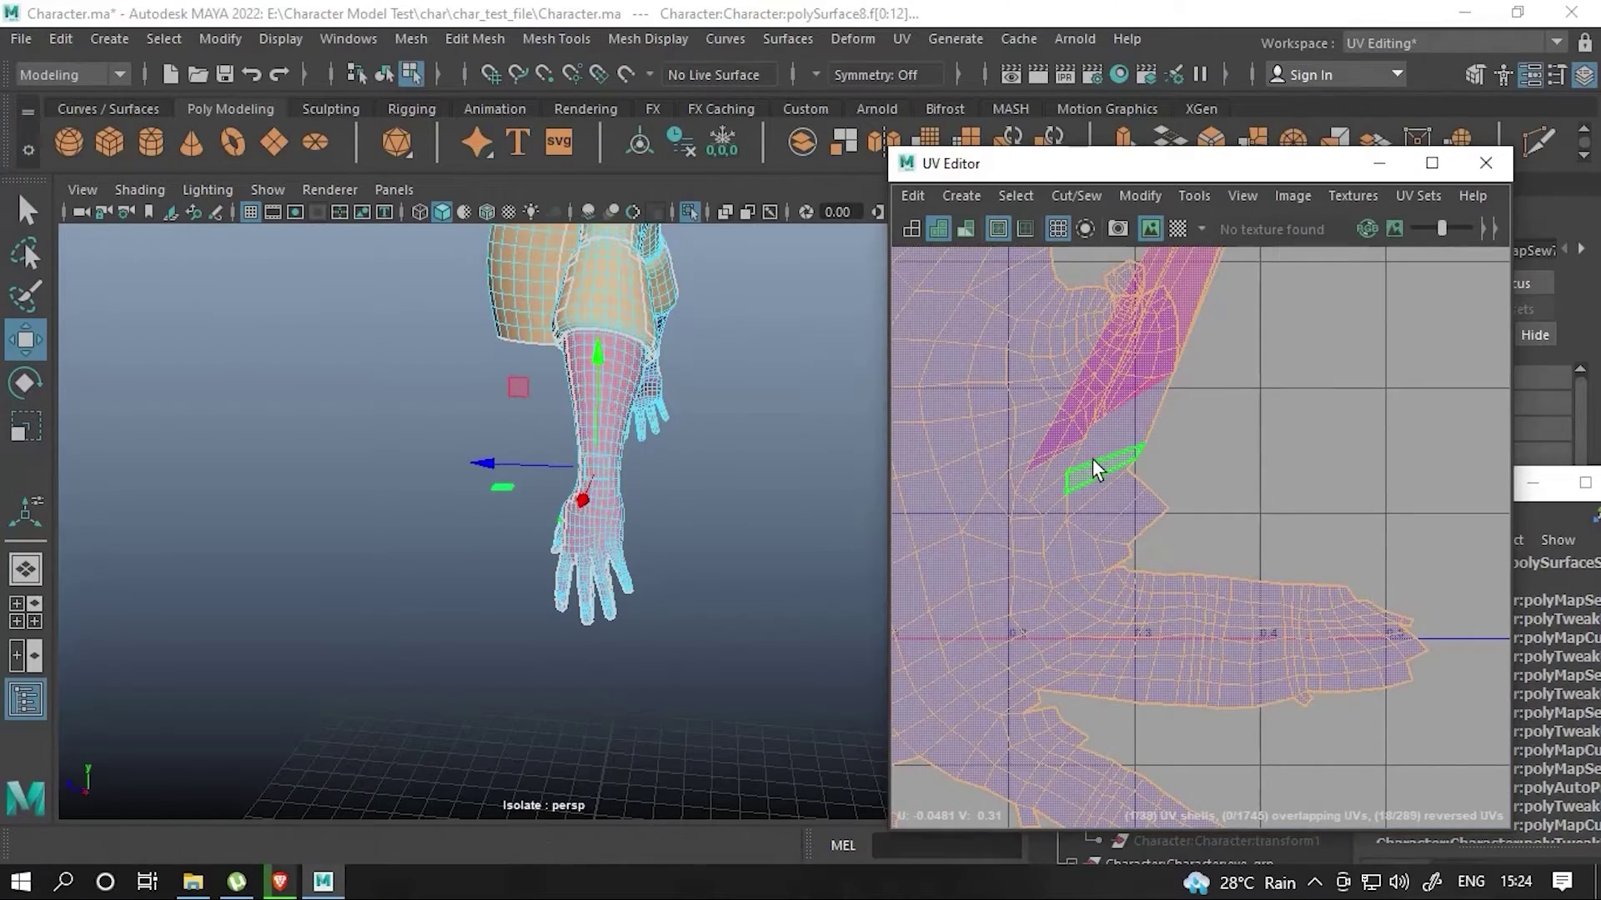
scroll(1092, 463, down, 4)
- Move the hand shell beside the other shells
drag(1118, 557, 928, 462)
scroll(1076, 538, up, 2)
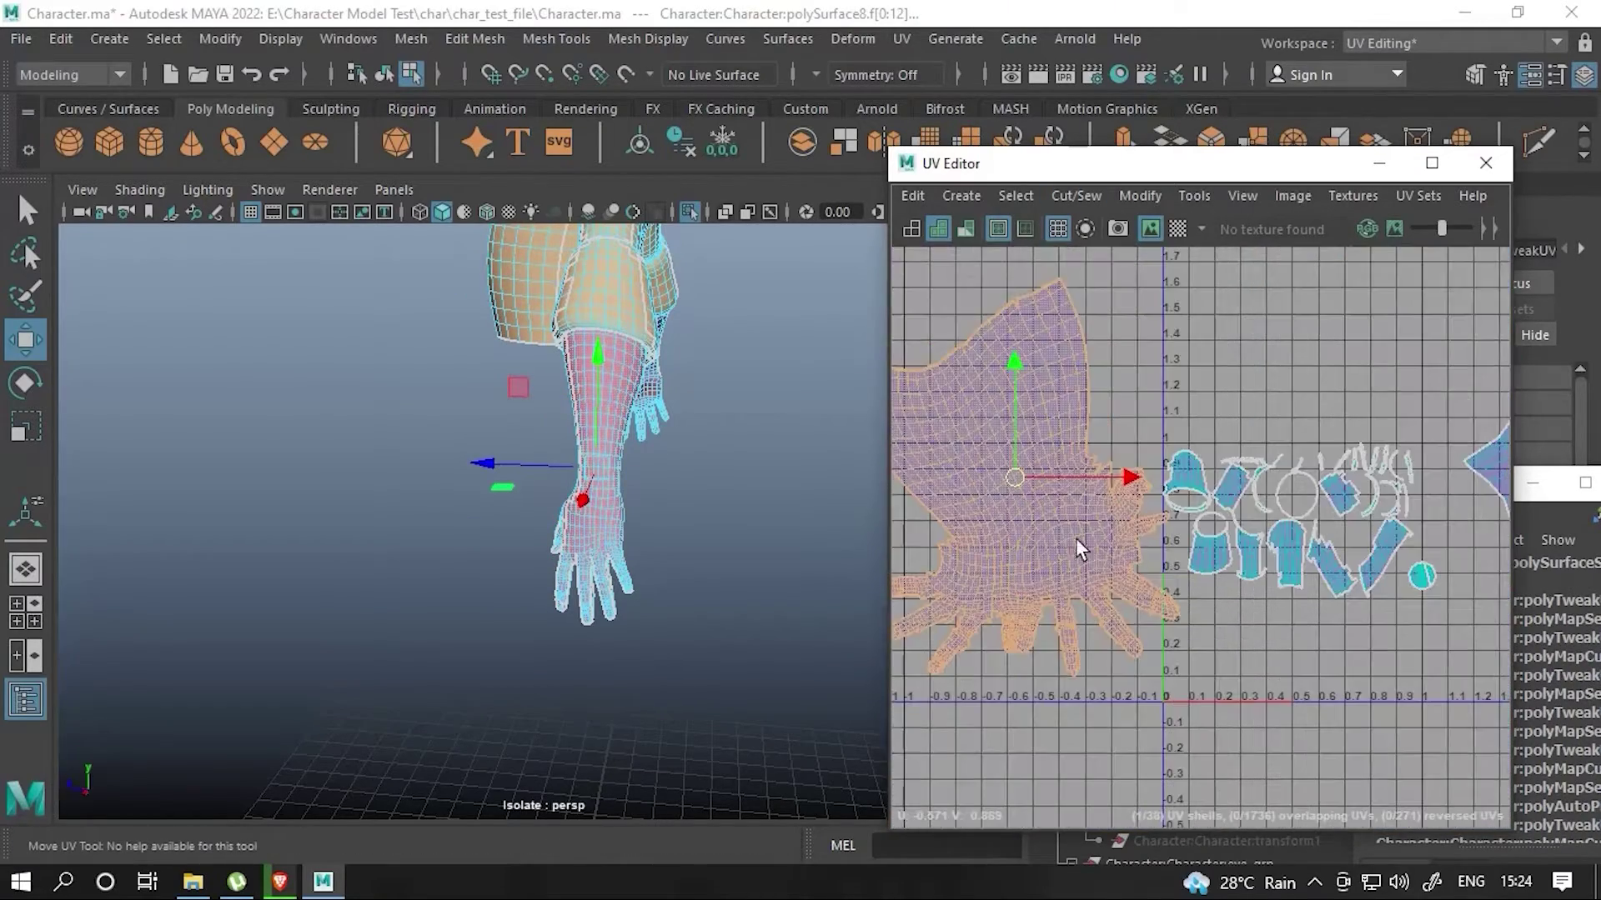
scroll(1034, 513, up, 3)
scroll(1109, 559, up, 2)
- Select a small edge on a shell and sew it with Cut/Sew > Sew
right_drag(1171, 527, 1209, 469)
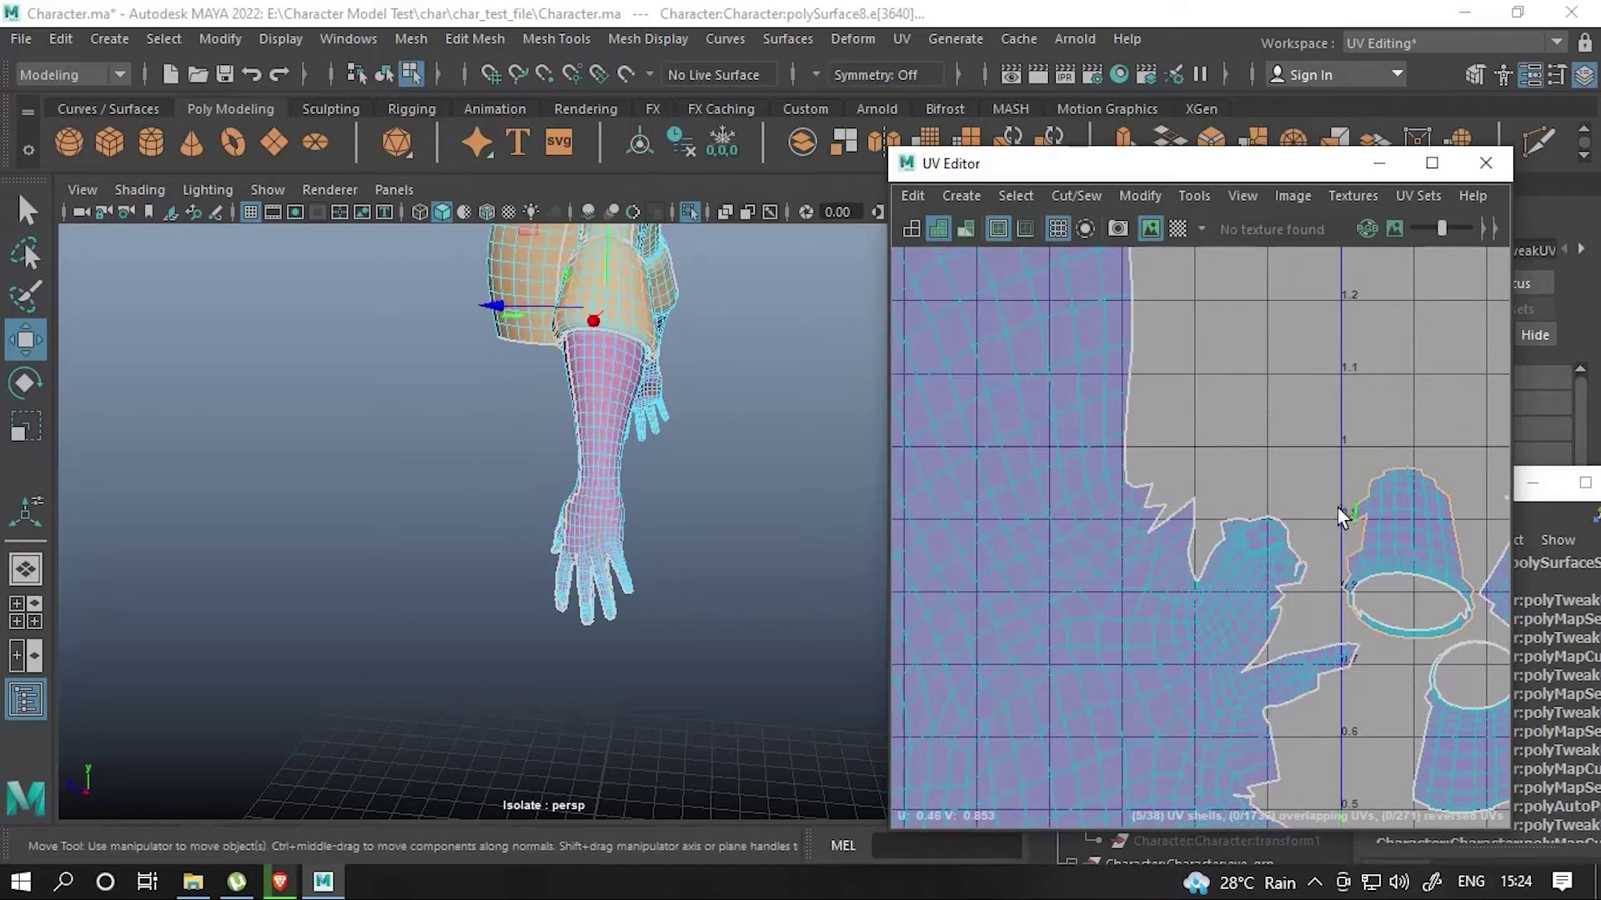
scroll(1179, 489, down, 2)
click(1137, 501)
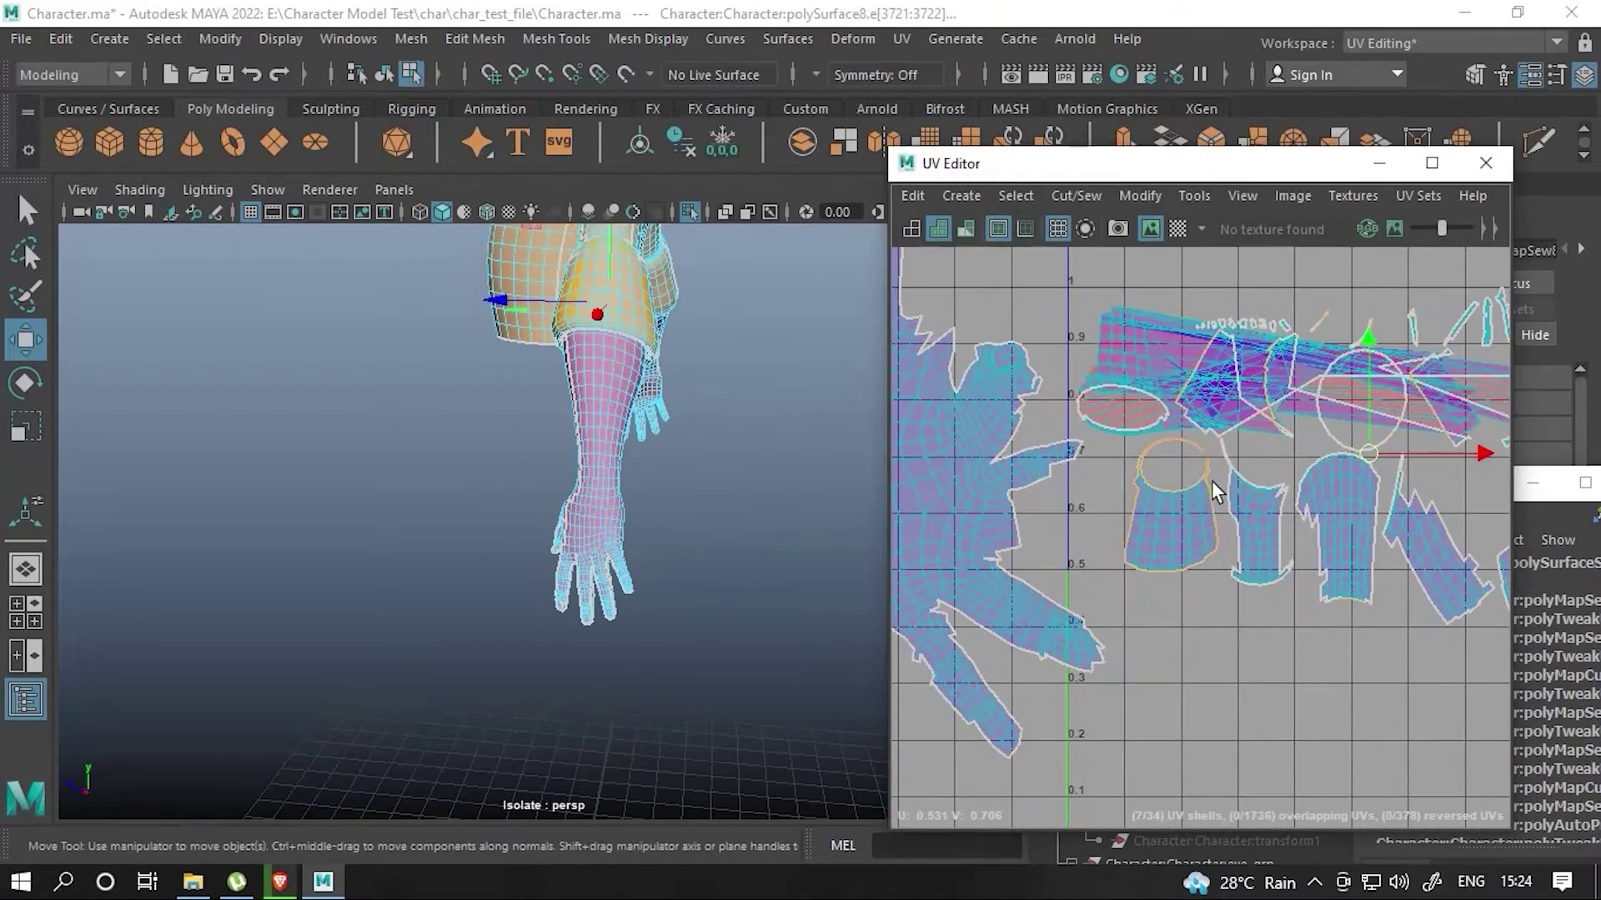
click(1075, 195)
click(1087, 339)
key(ctrl+g)
- Undo the accidental empty group and select the hand shell's faces
key(ctrl+z)
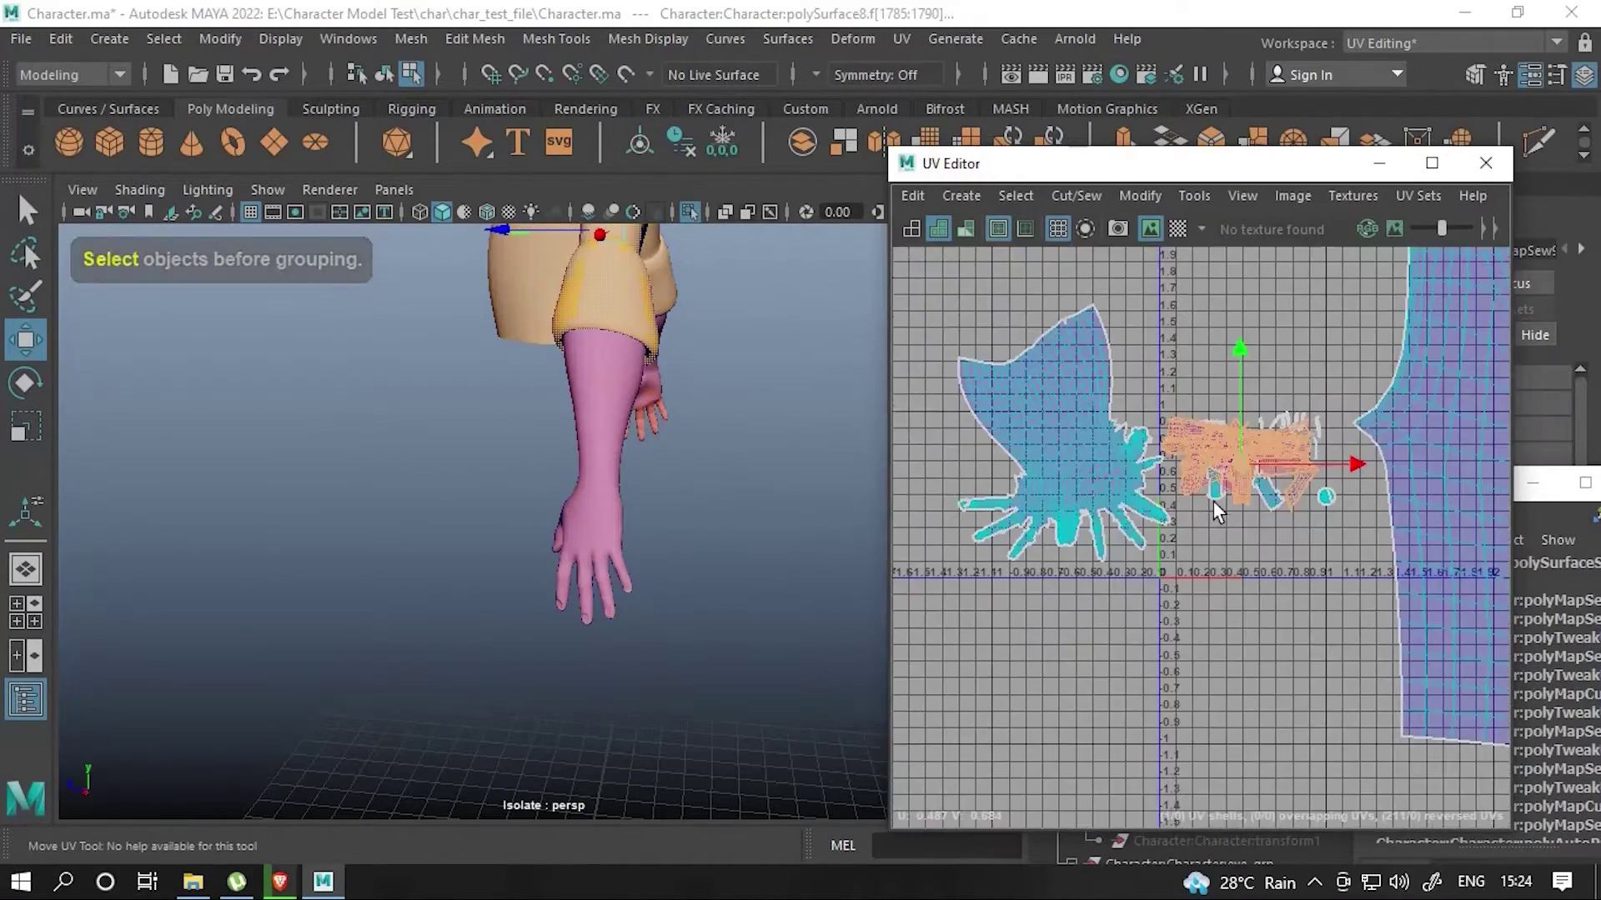
scroll(1213, 500, up, 3)
right_drag(1112, 467, 1242, 500)
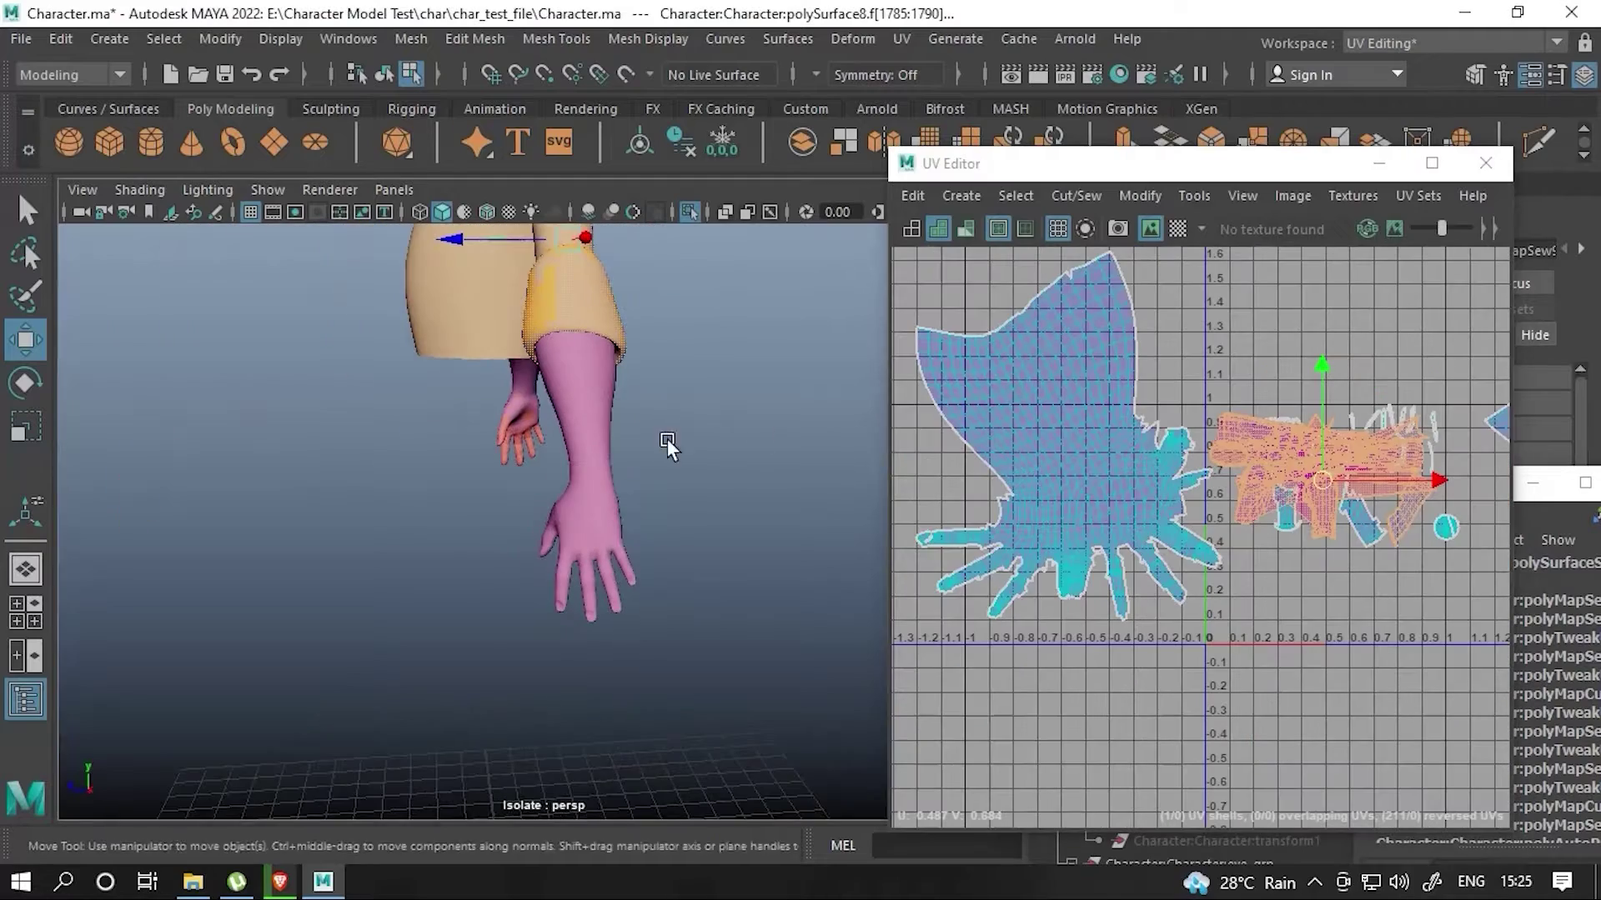
right_drag(572, 250, 572, 294)
click(1132, 507)
- Clear the hand shell selection and select the glove UV shell instead
scroll(1209, 501, down, 3)
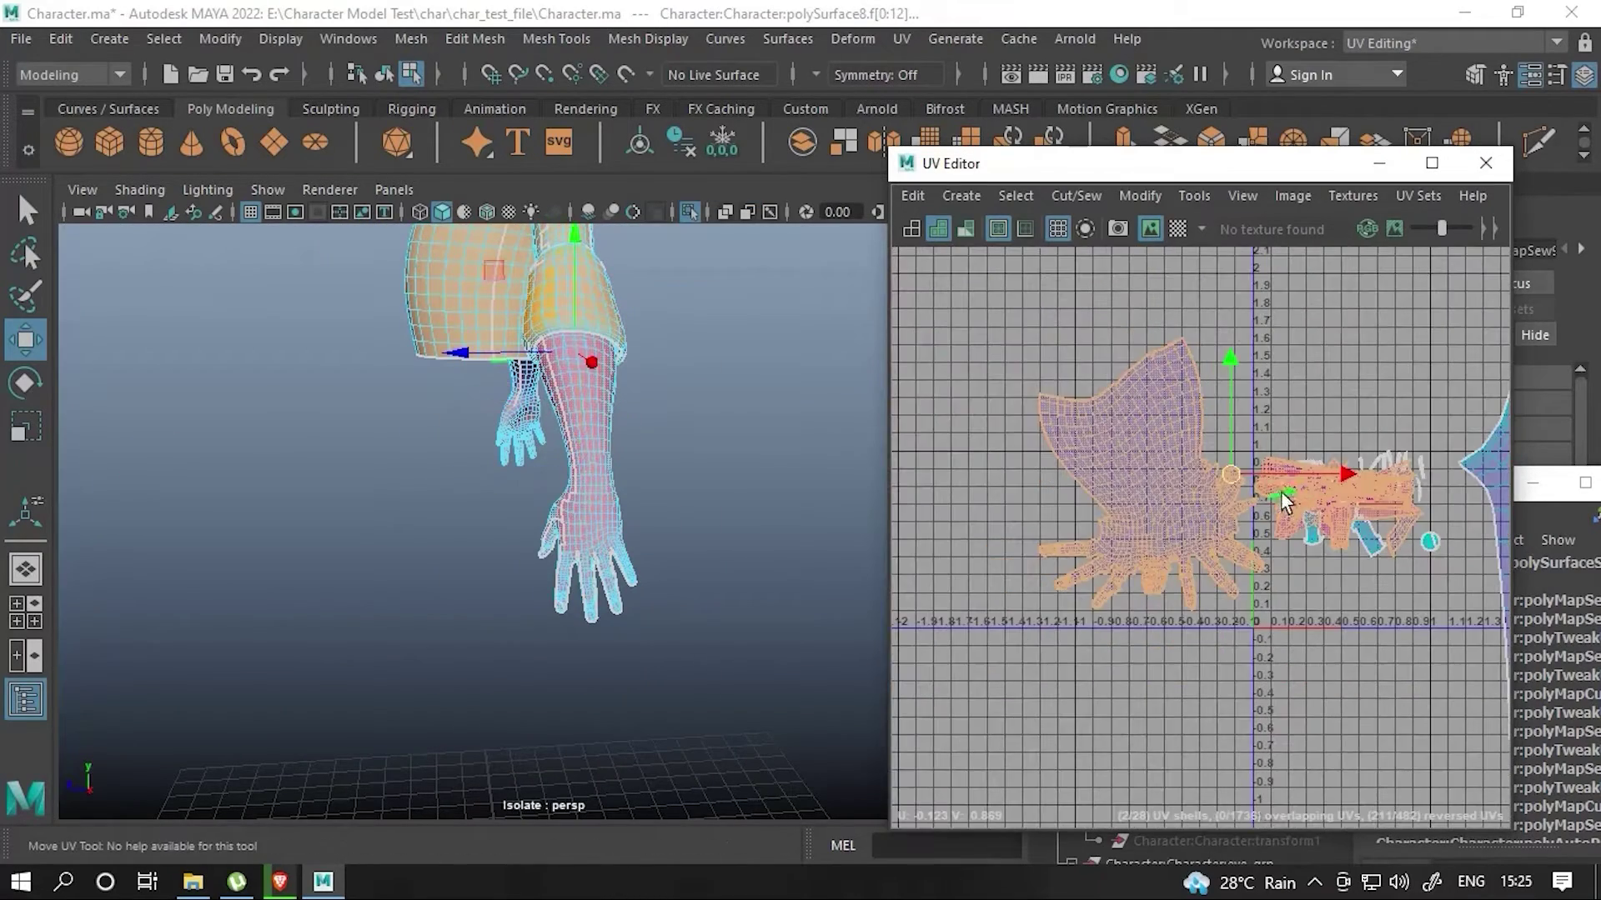
click(1274, 494)
scroll(1186, 400, up, 3)
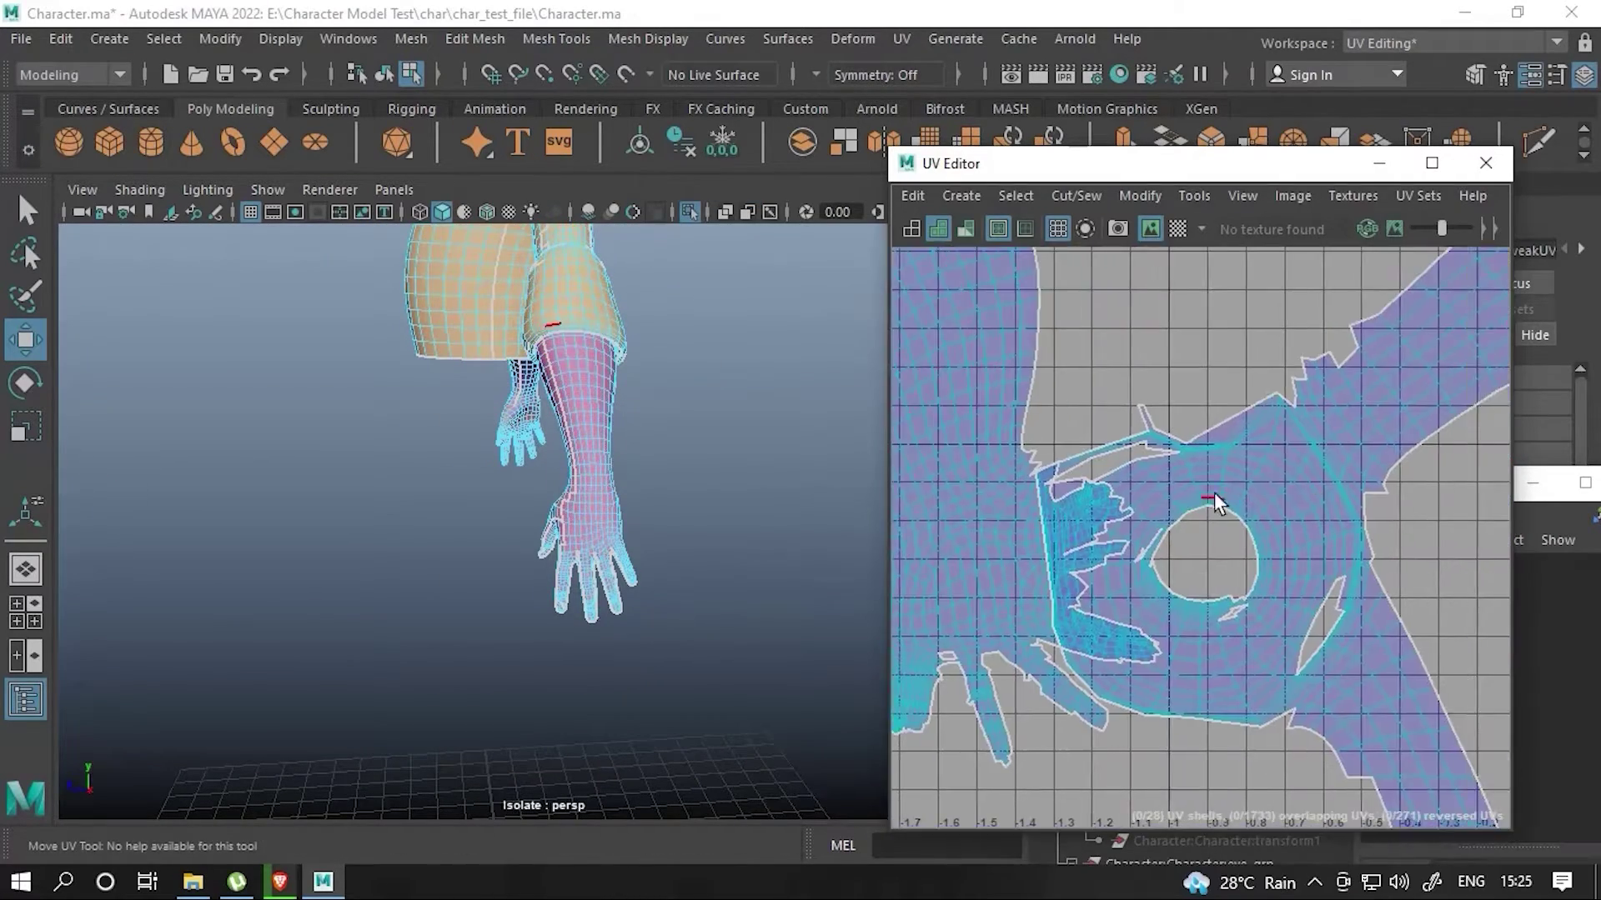
scroll(1214, 491, down, 3)
click(1229, 507)
- Select an edge on the glove shell and unfold the glove shell flat
scroll(1217, 583, down, 2)
scroll(1200, 471, up, 3)
scroll(1200, 471, up, 3)
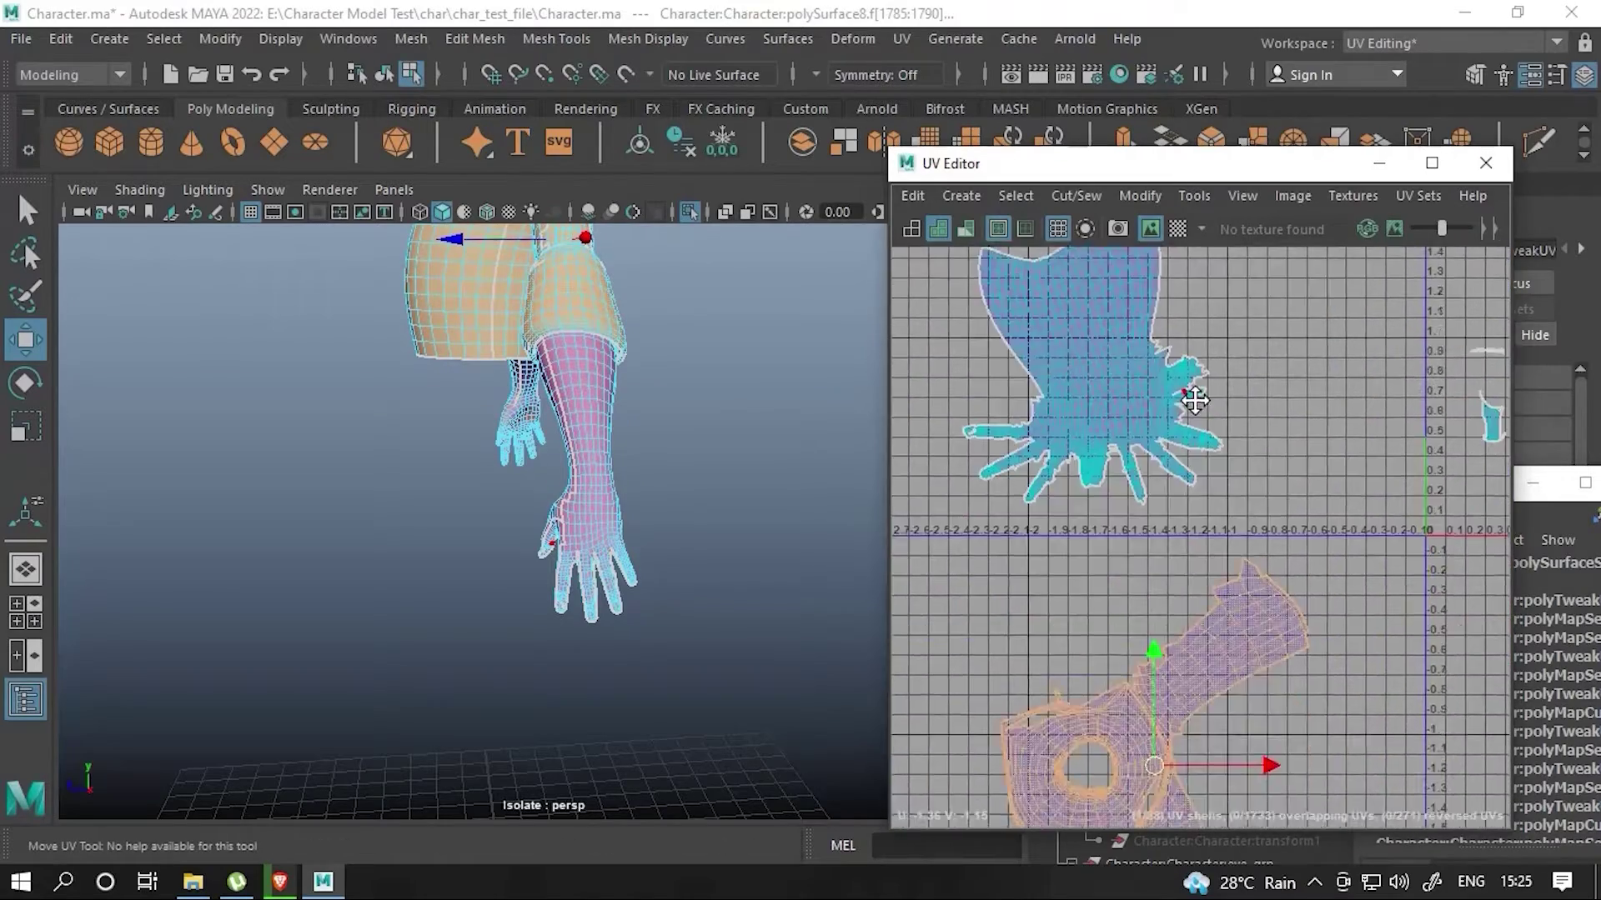
right_drag(1125, 554, 1125, 487)
click(1129, 485)
scroll(1118, 517, up, 2)
scroll(1118, 525, down, 3)
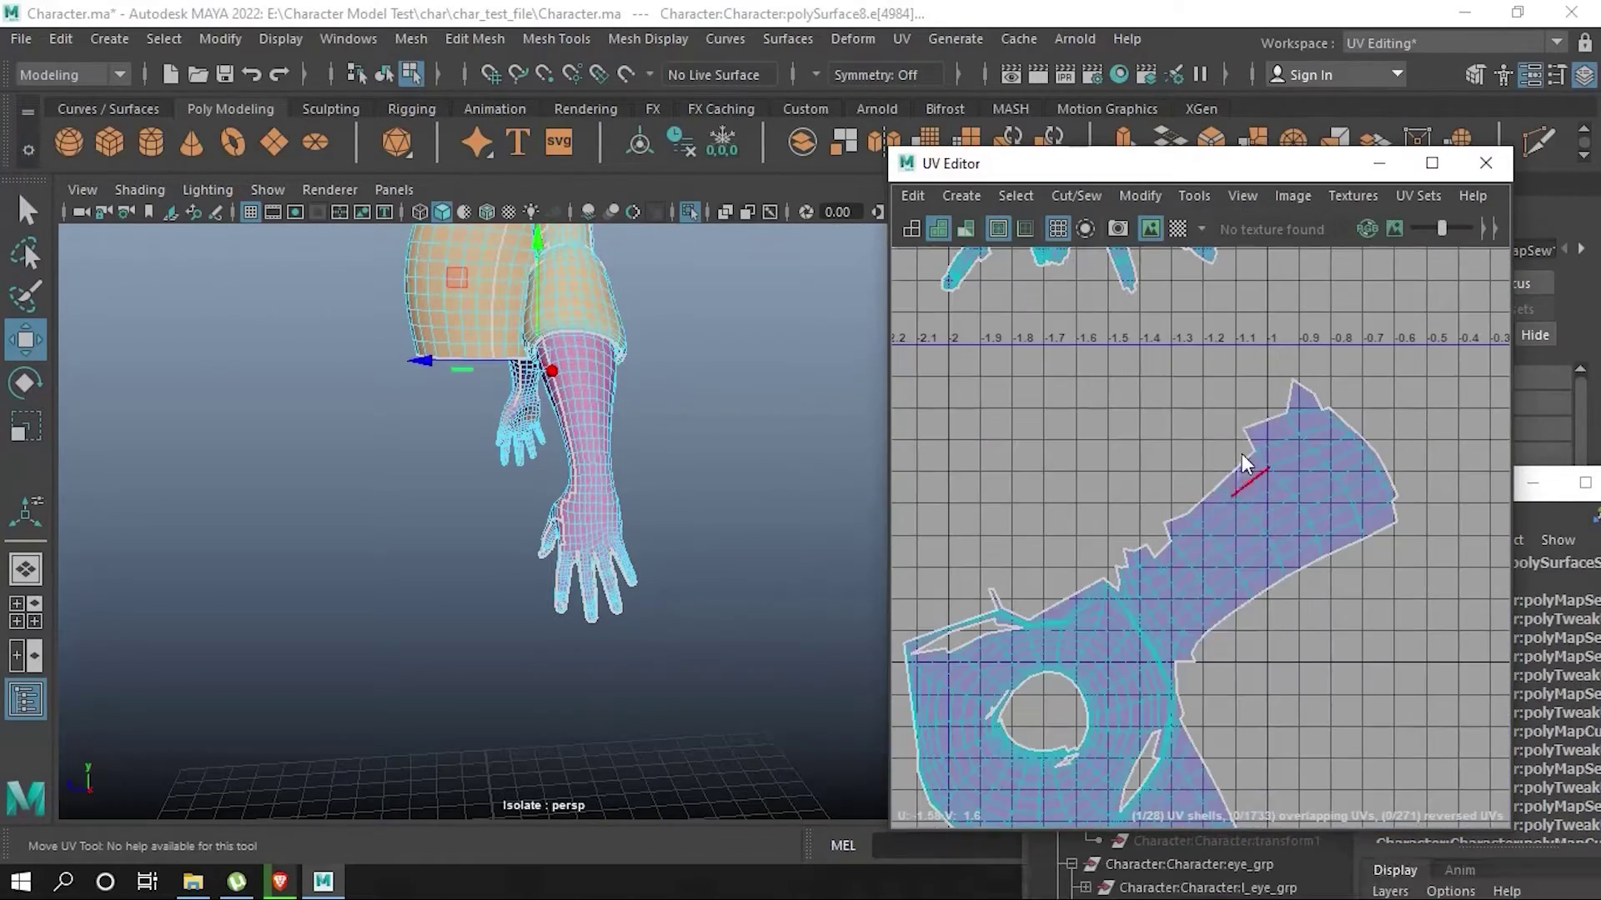
click(1140, 195)
click(1167, 417)
- Sew the selected glove edges together with Cut/Sew > Sew
scroll(1229, 546, down, 3)
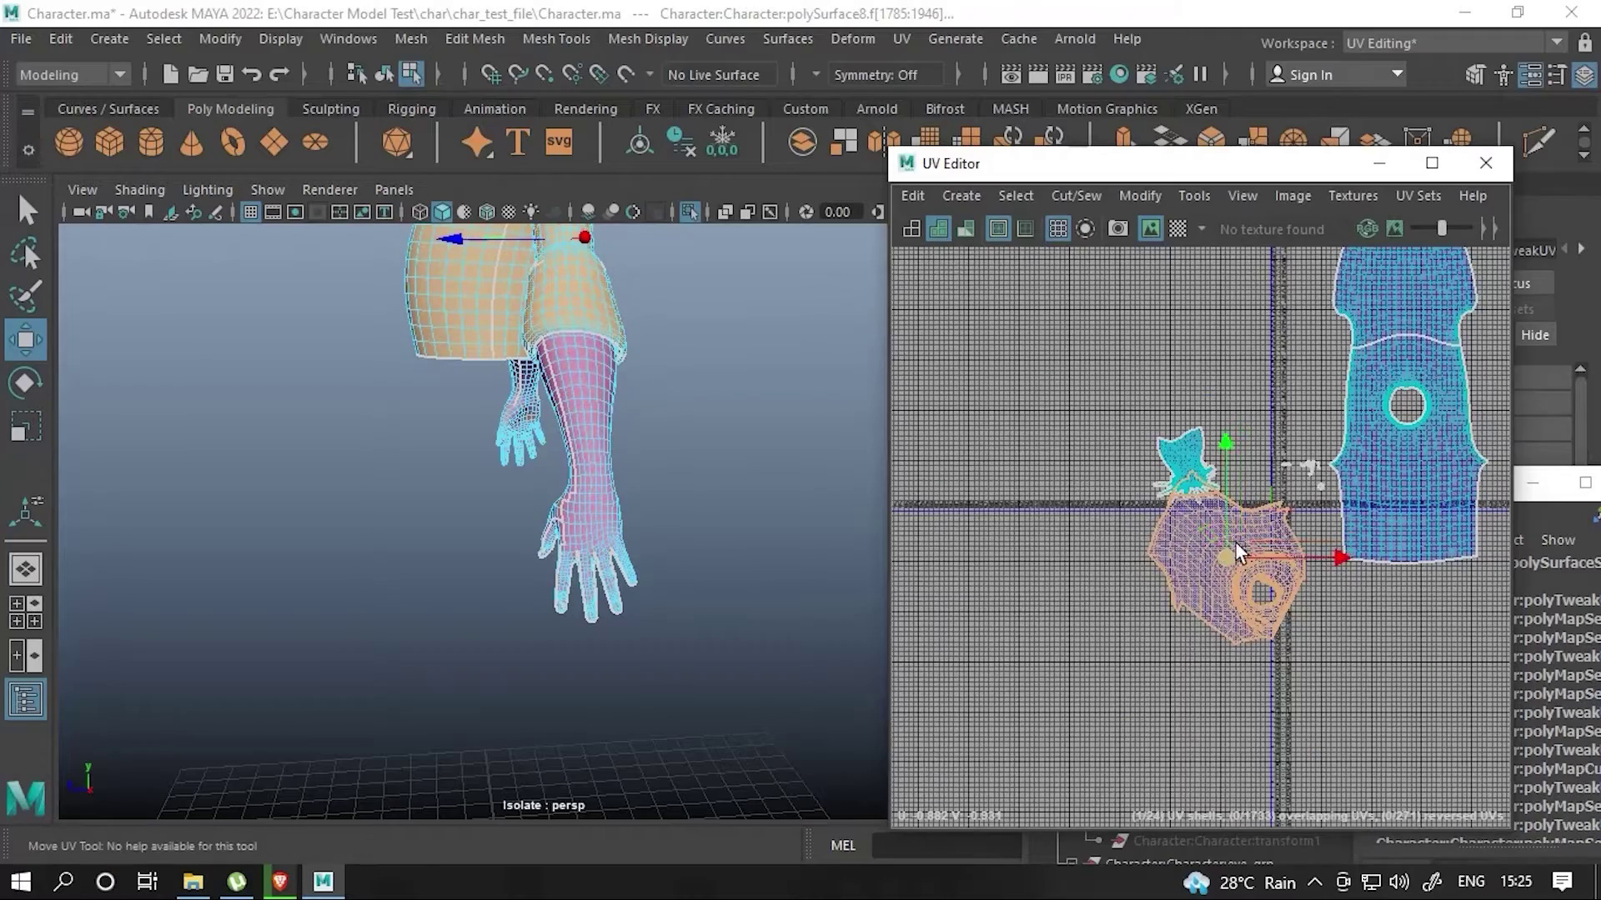
key(e)
scroll(1128, 445, up, 3)
scroll(1167, 542, up, 2)
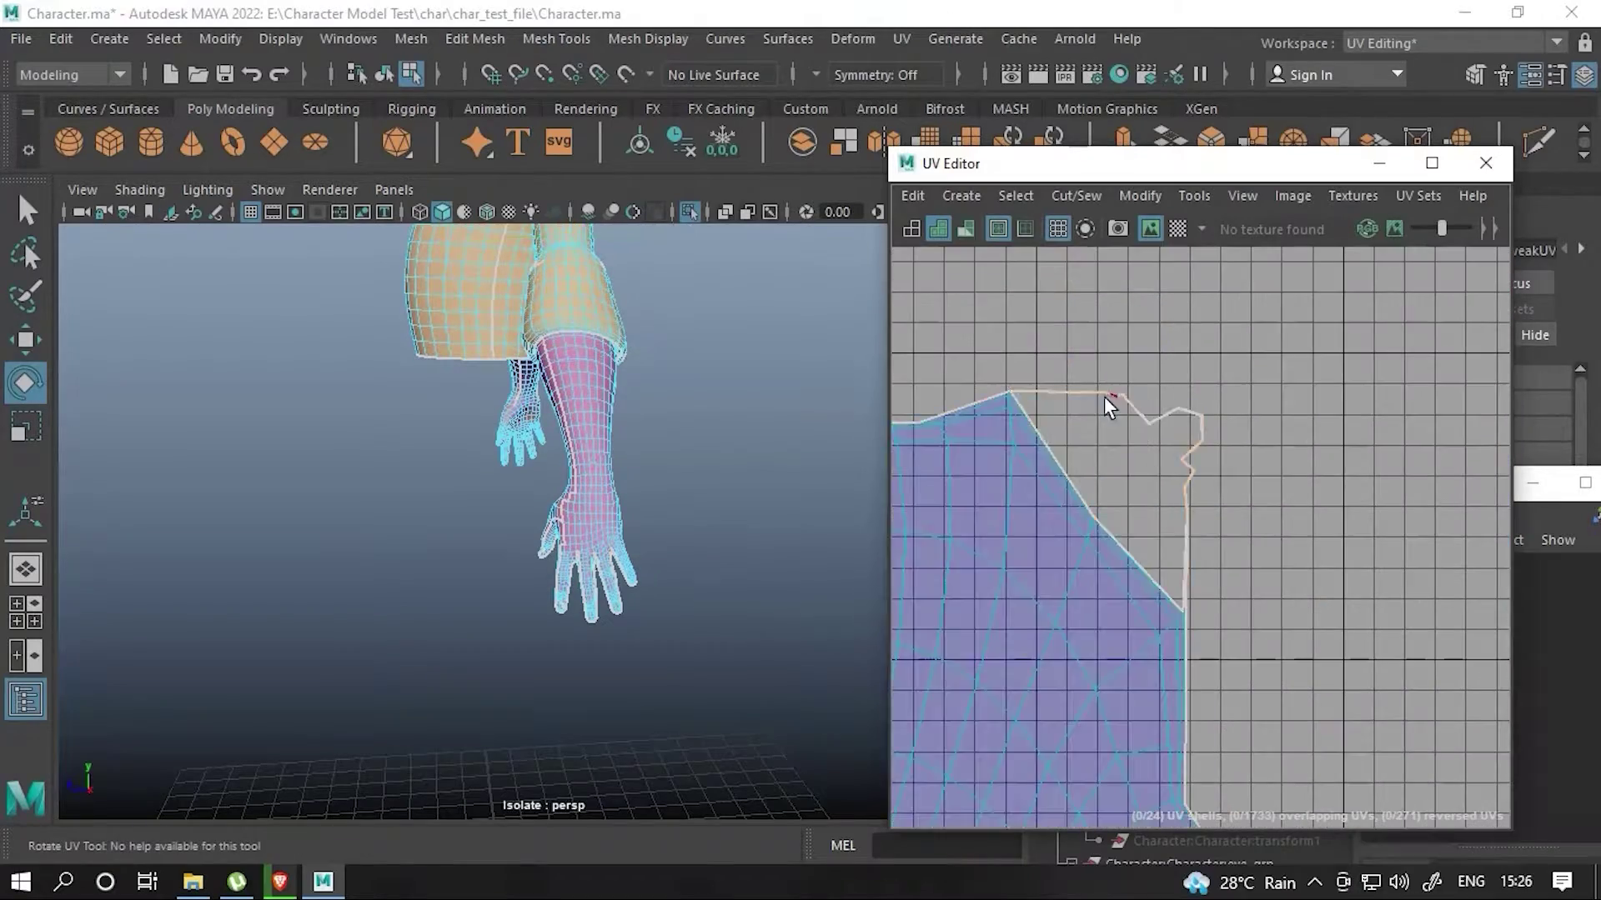
click(1075, 195)
click(1107, 342)
scroll(1112, 500, down, 3)
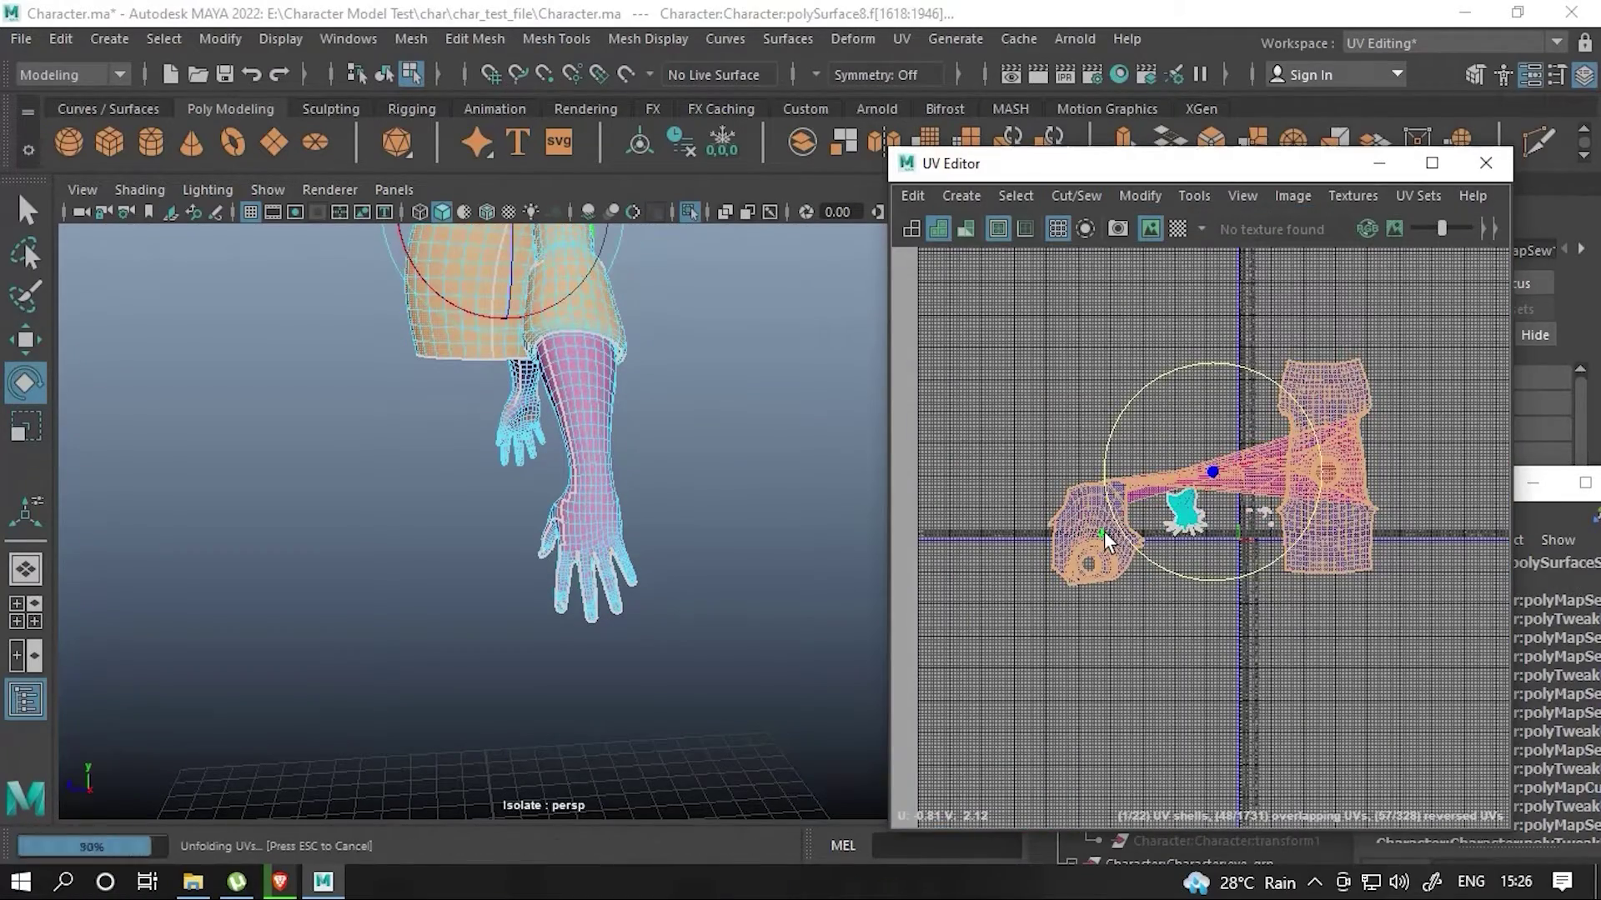
- Sew the remaining selected edges and unfold the sewn shell flat with Ctrl+U
key(w)
scroll(1299, 478, up, 3)
scroll(1158, 538, up, 2)
click(1075, 195)
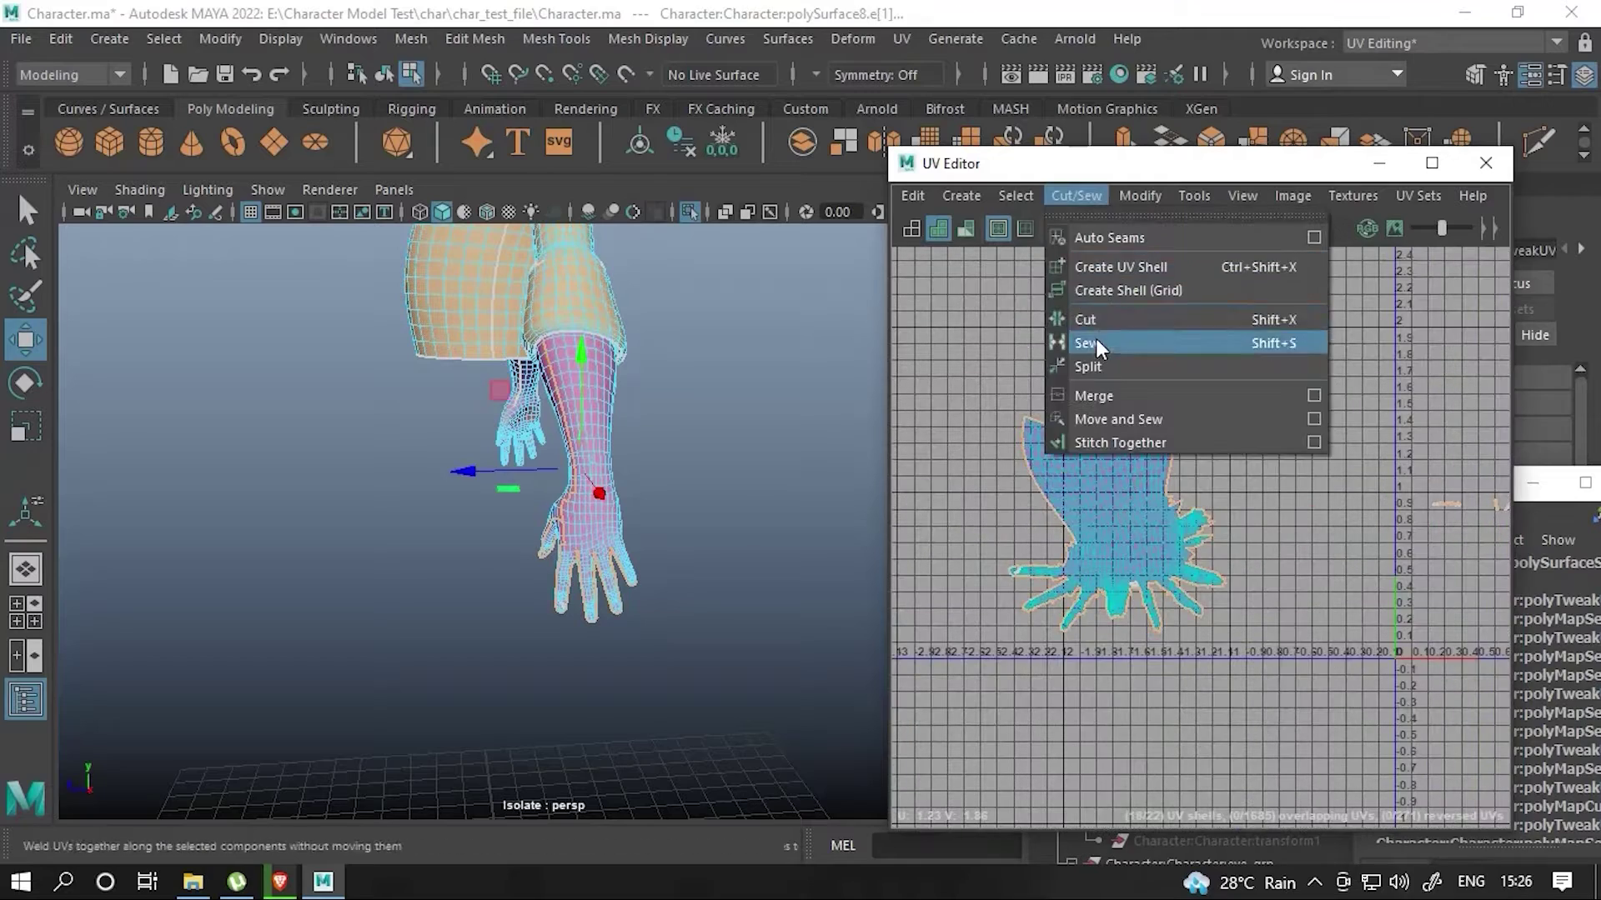
click(1095, 338)
key(ctrl+u)
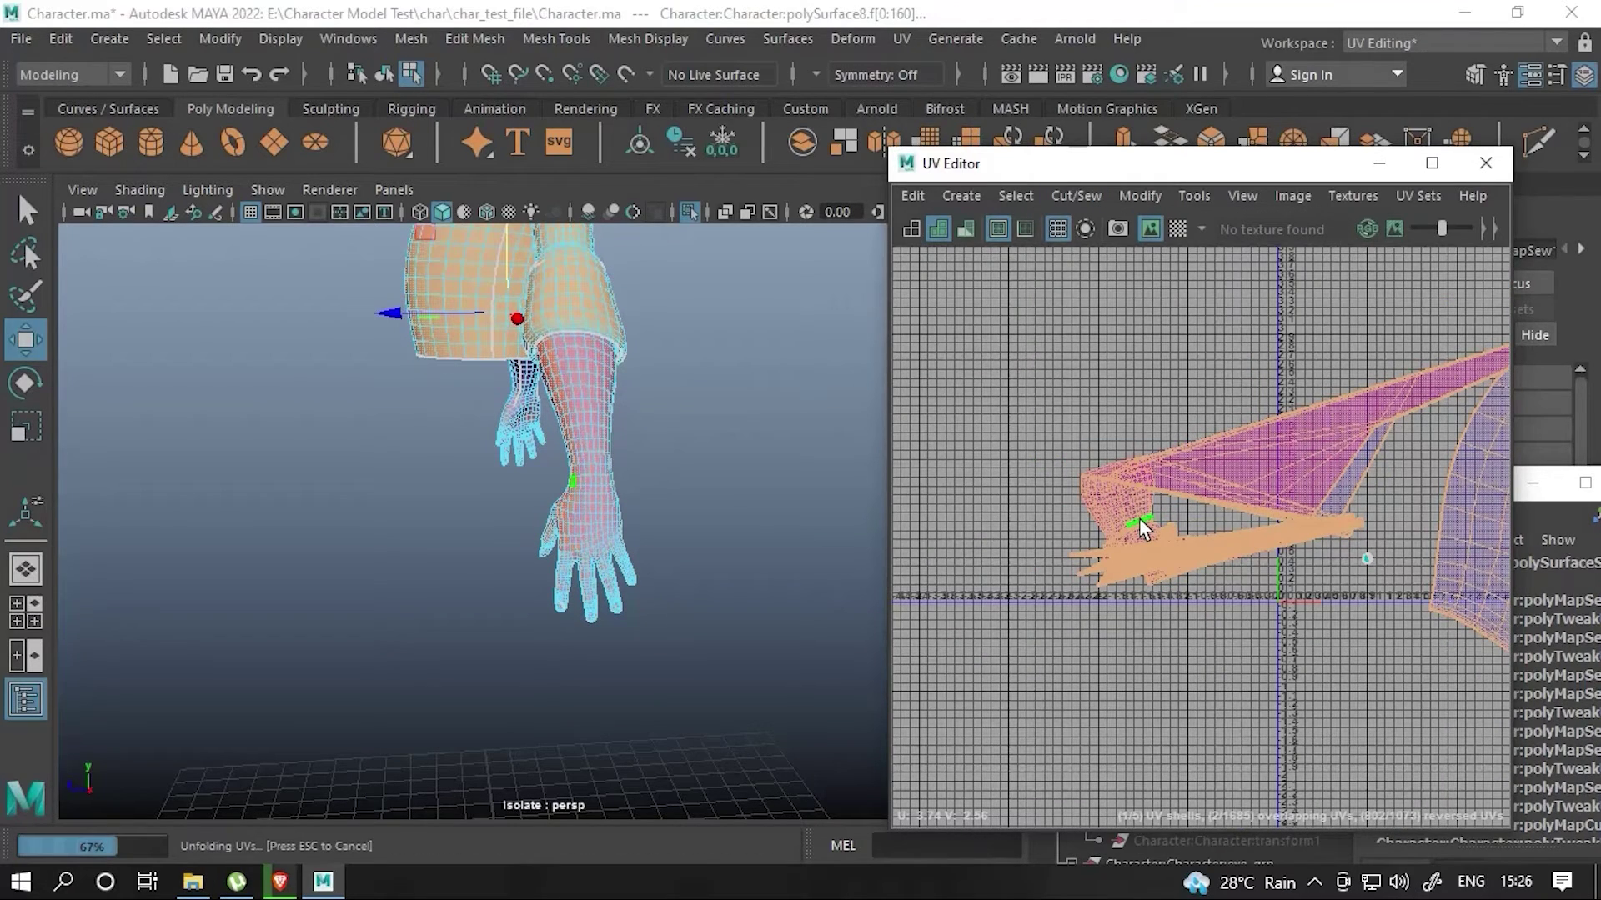
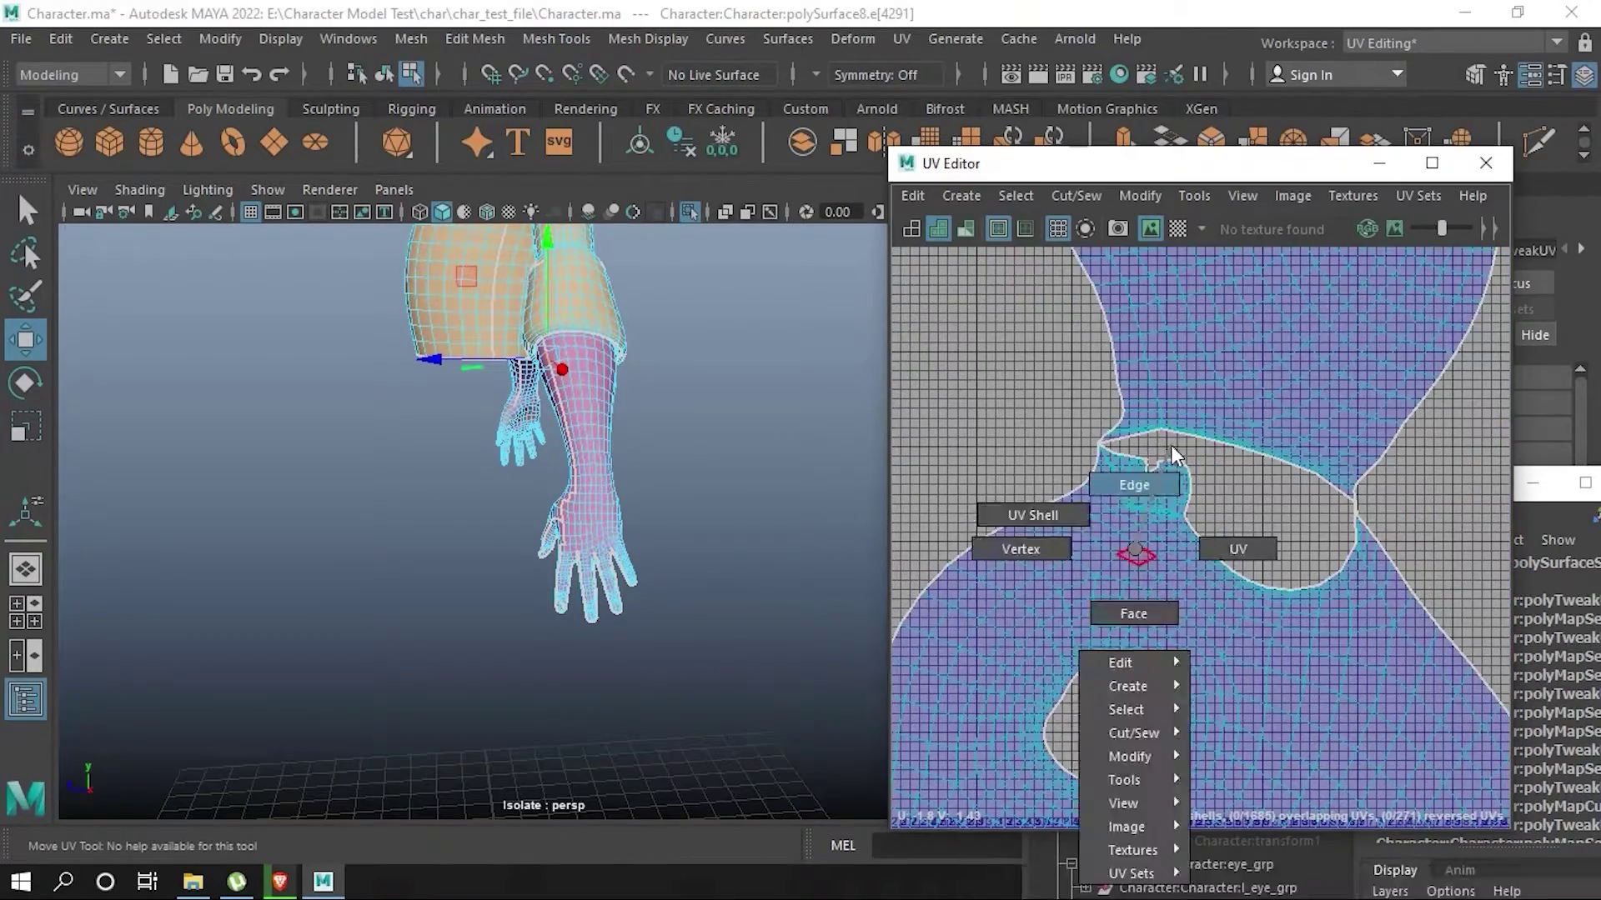
- Sew the chosen seam edge on the sweater's UV shell with Cut/Sew > Sew
click(1075, 196)
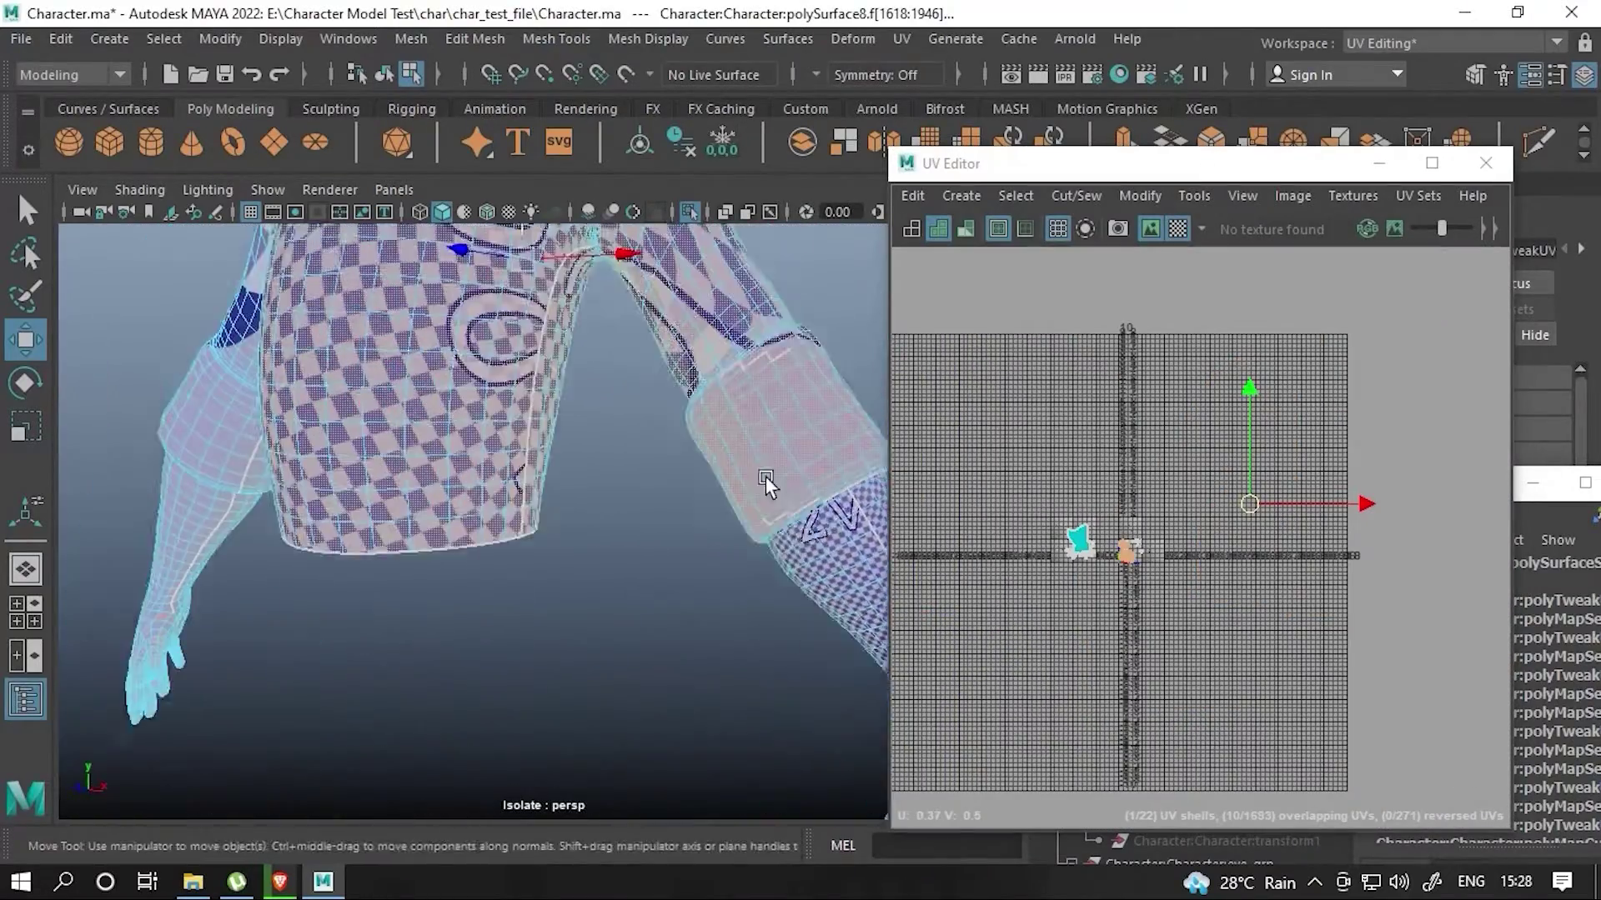
click(1177, 228)
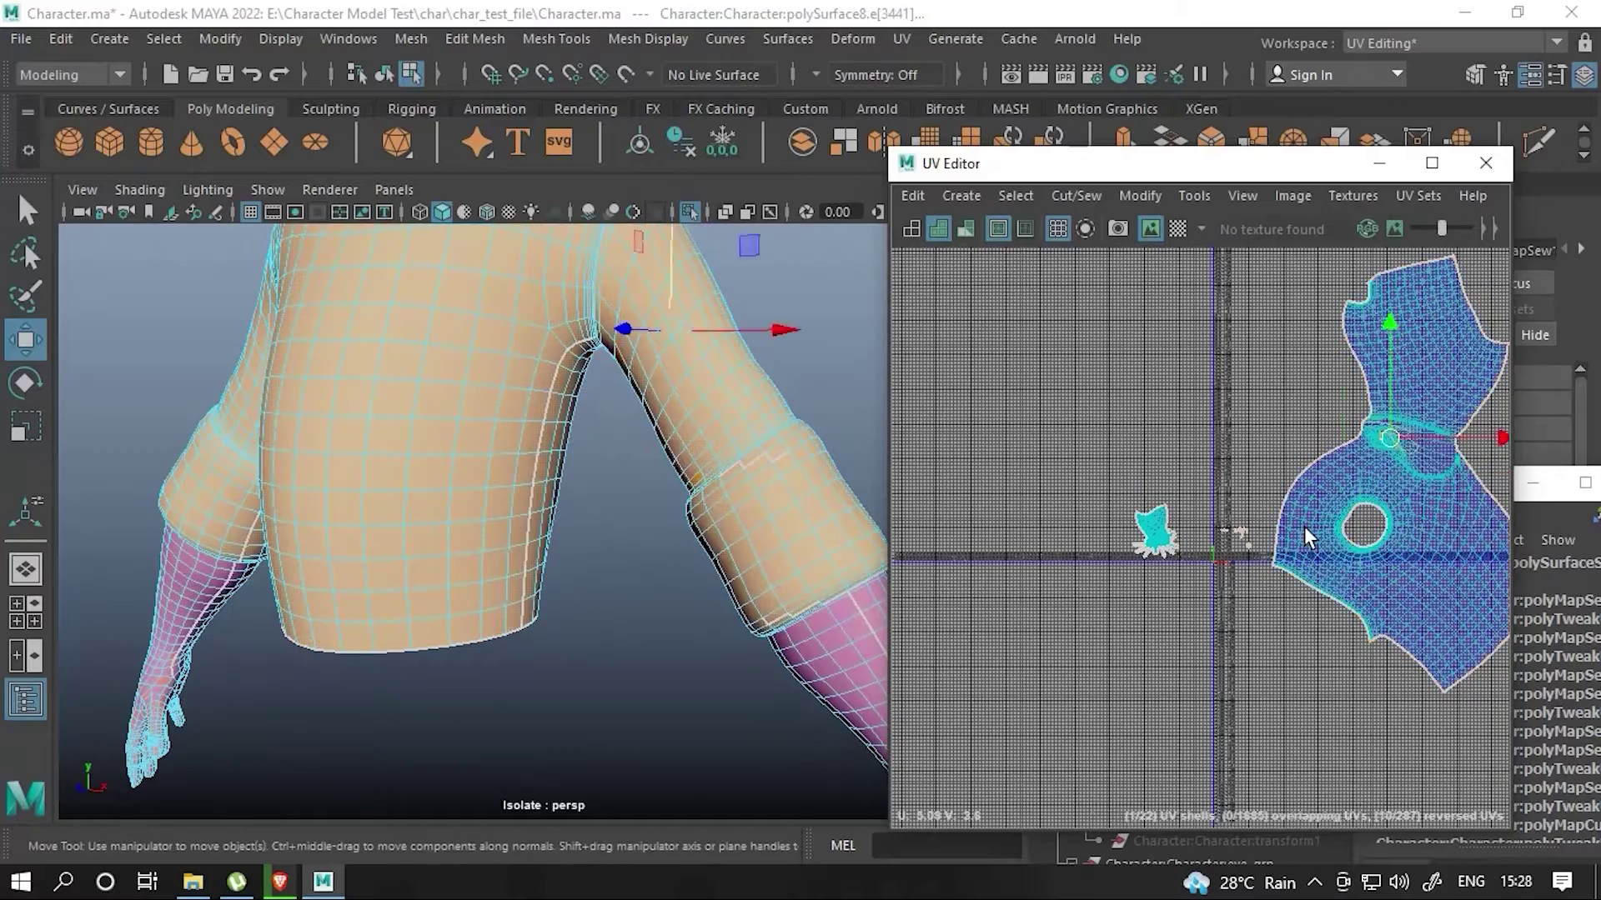
scroll(1304, 527, up, 5)
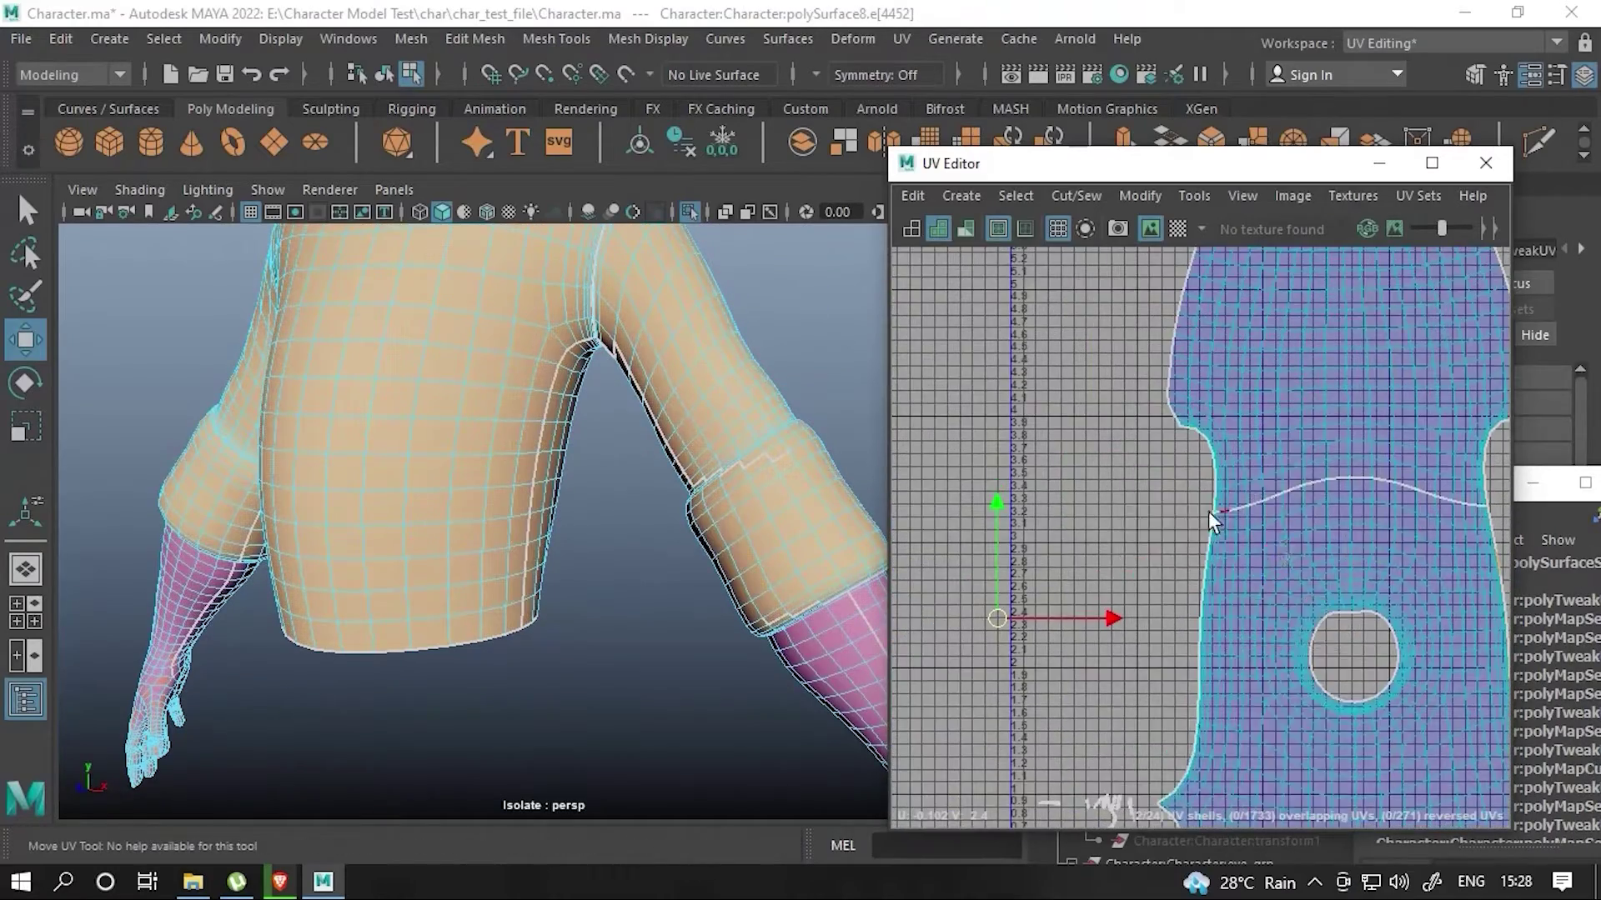
scroll(1208, 512, up, 5)
click(1118, 527)
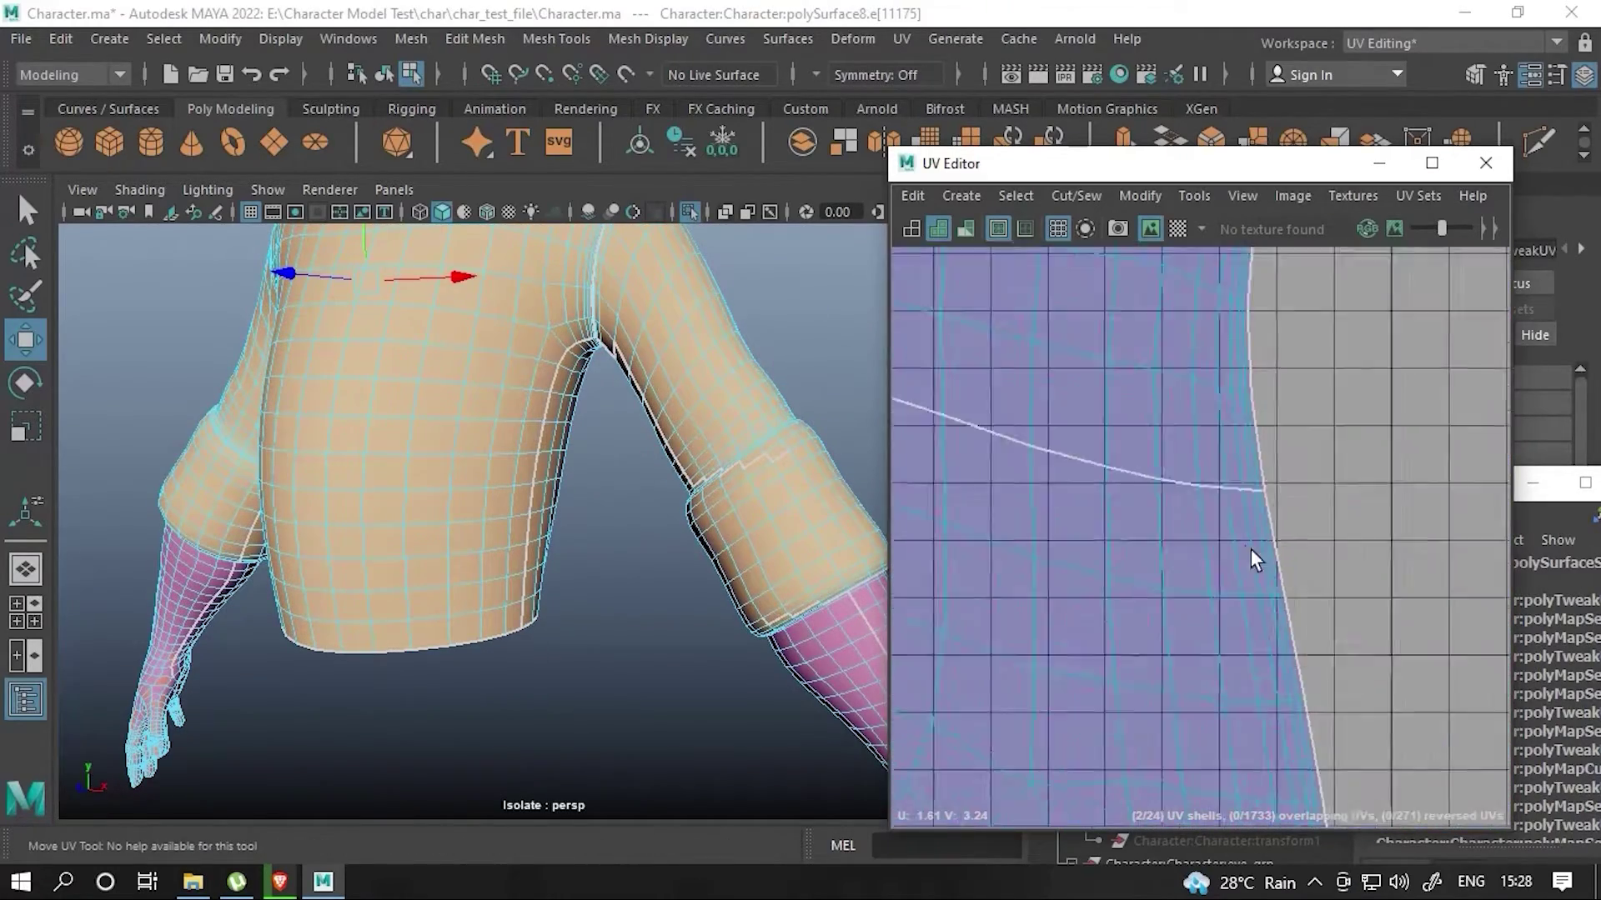
scroll(1255, 501, up, 3)
scroll(1254, 422, down, 5)
click(1131, 200)
click(1092, 342)
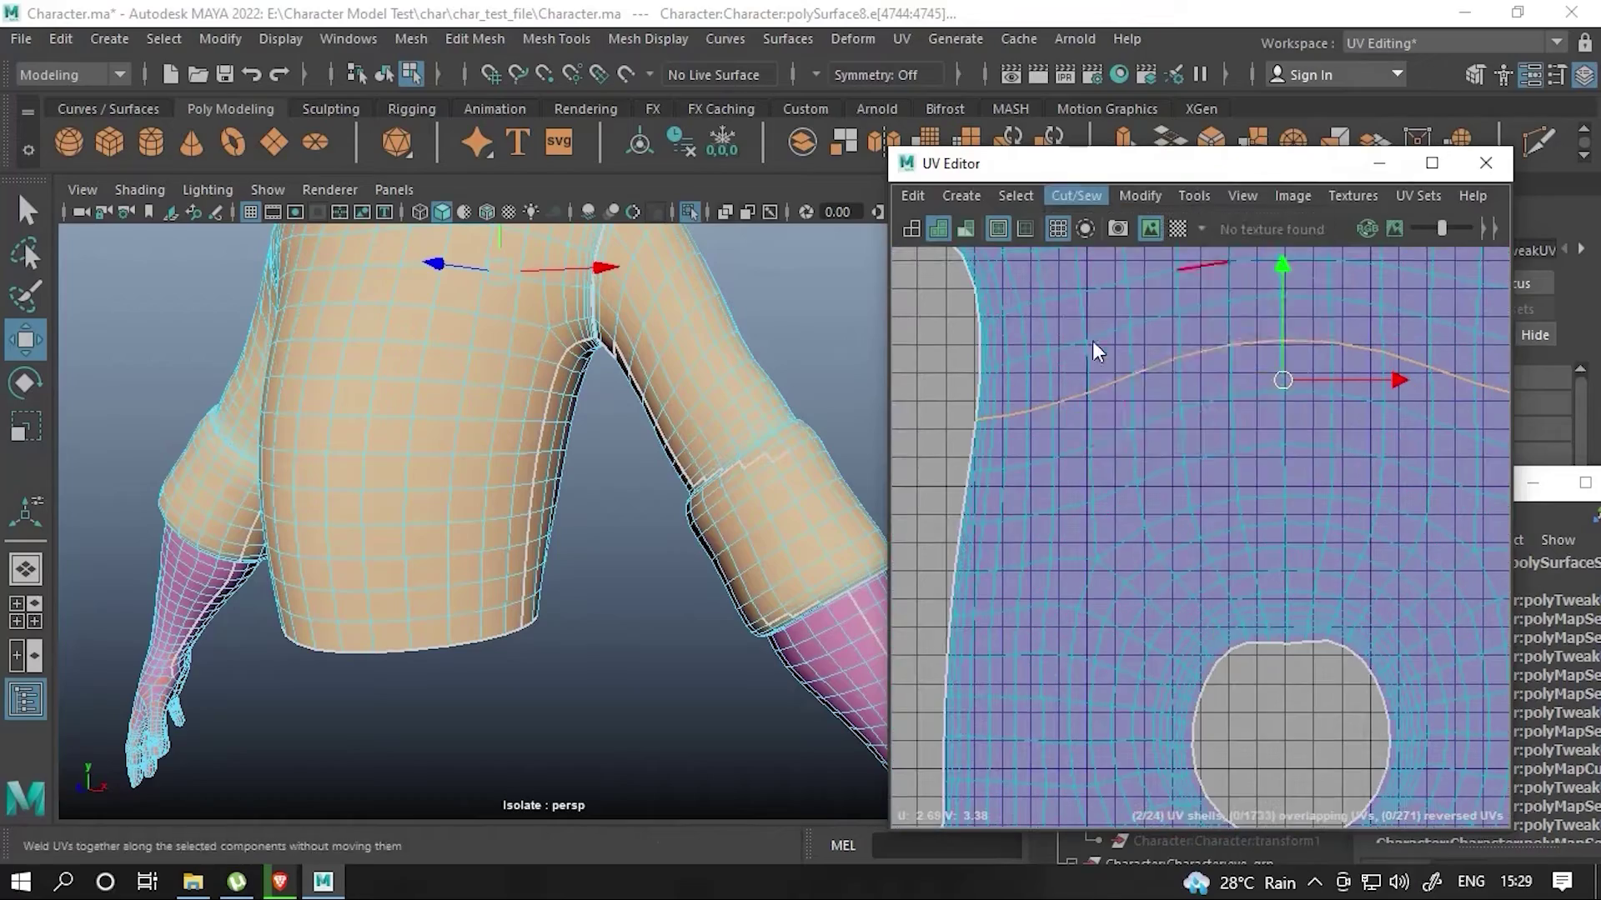
- Select a sweater face and the sleeve's UV shell to inspect it
click(1124, 478)
scroll(1123, 478, down, 5)
scroll(1209, 492, down, 5)
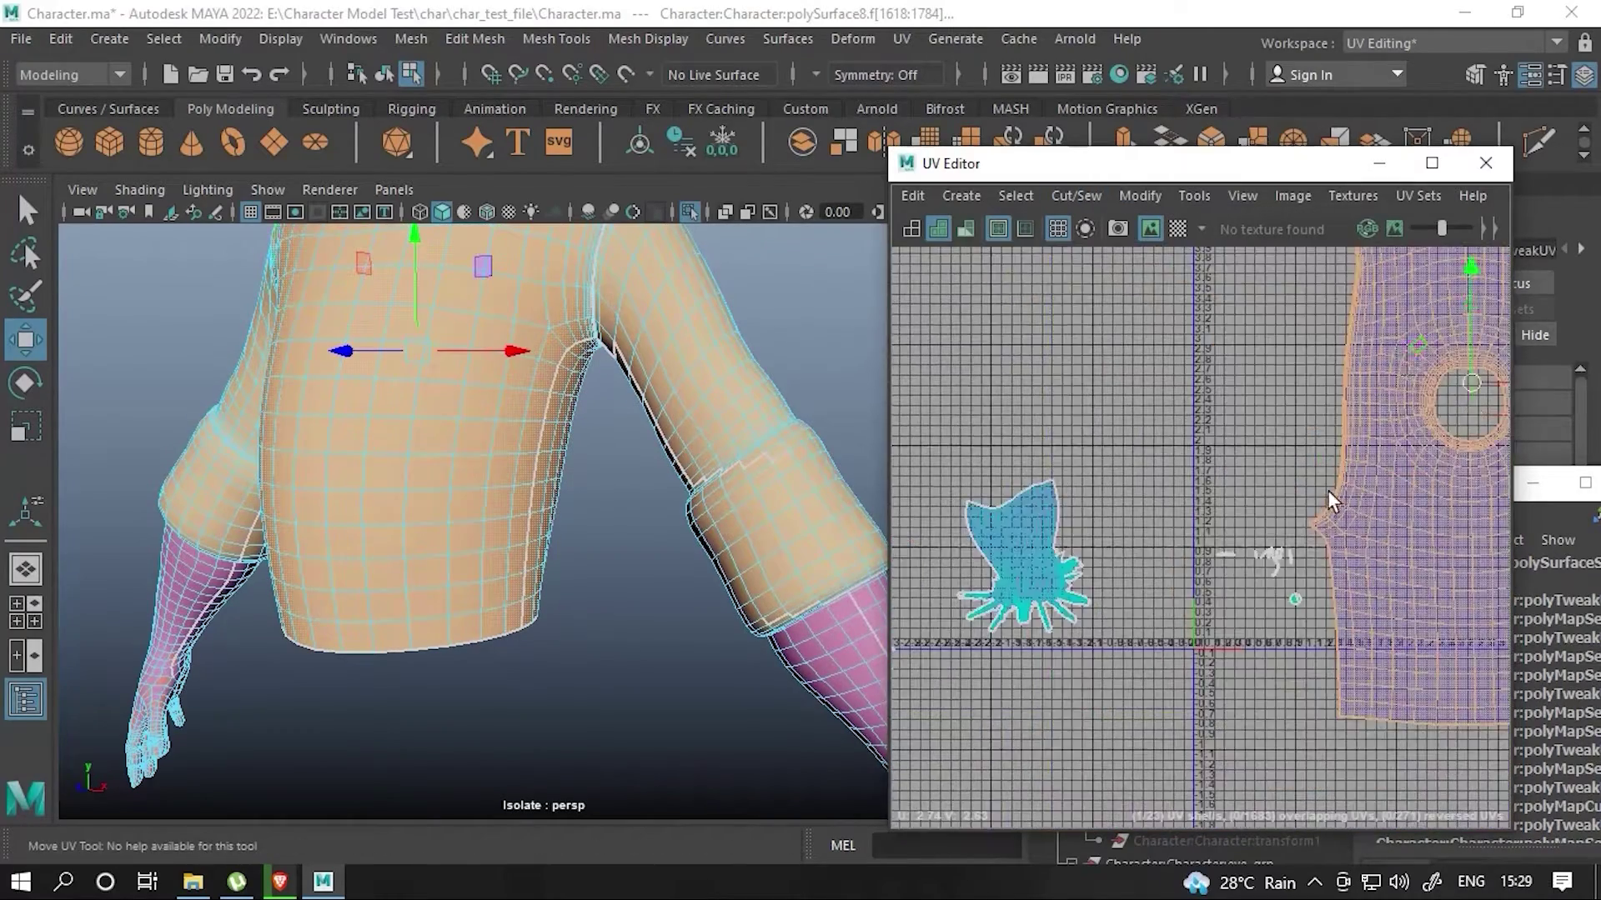
scroll(1102, 514, up, 5)
click(1142, 520)
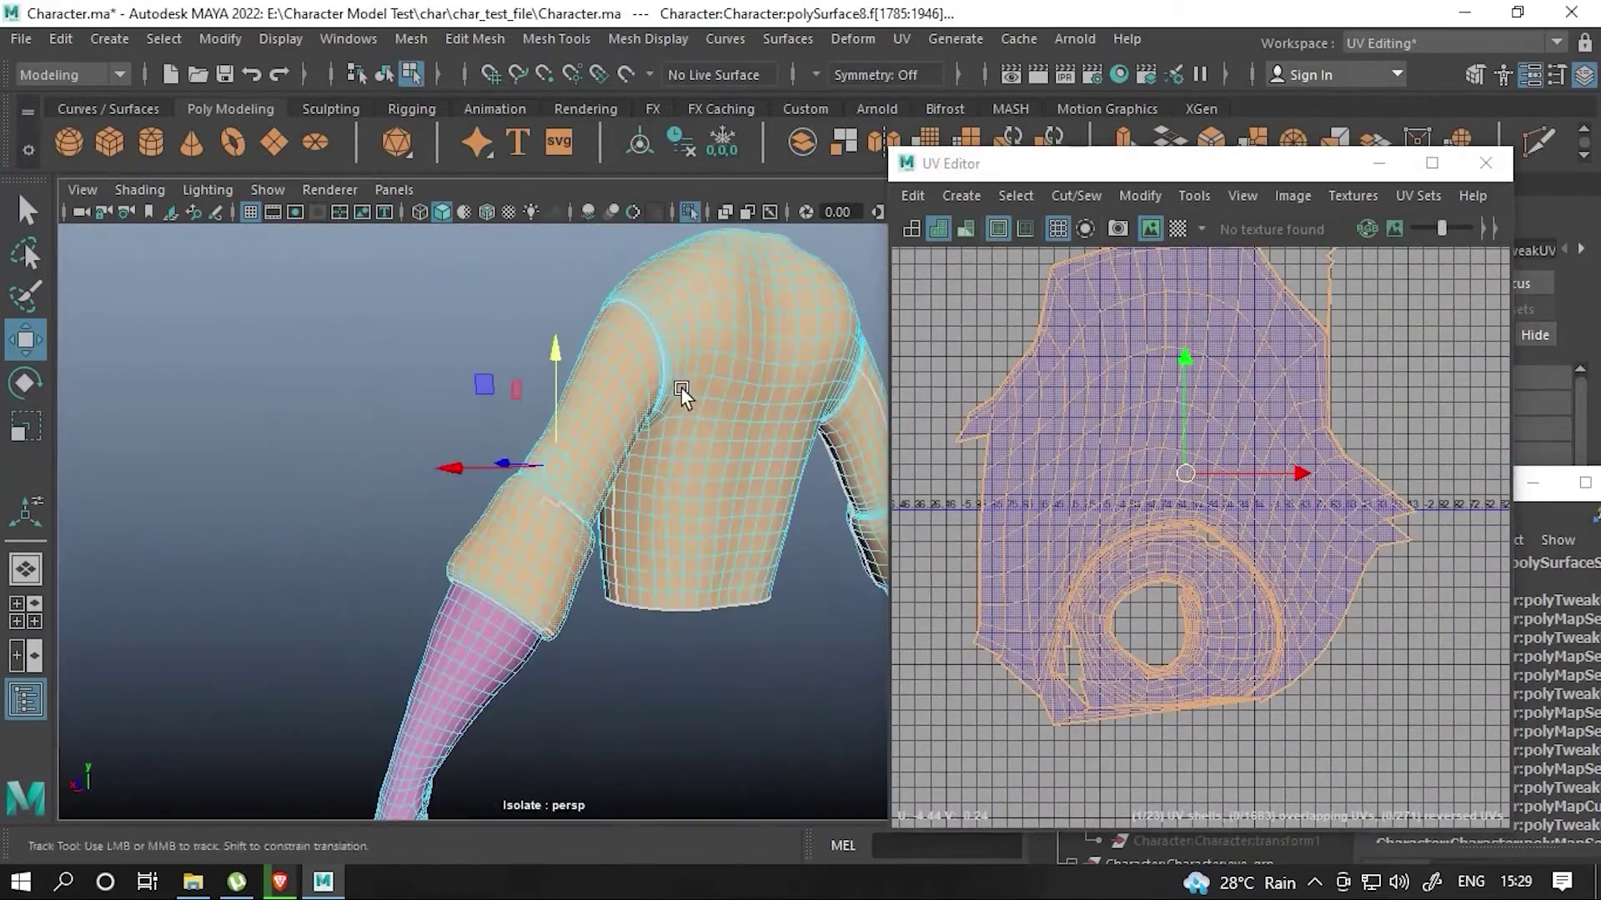
mouse_move(682, 387)
alt+mouse_down()
mouse_move(904, 444)
mouse_move(1282, 465)
alt+mouse_up()
scroll(1282, 465, down, 5)
- Select the sweater body's UV shell and a seam edge on its border
click(1282, 465)
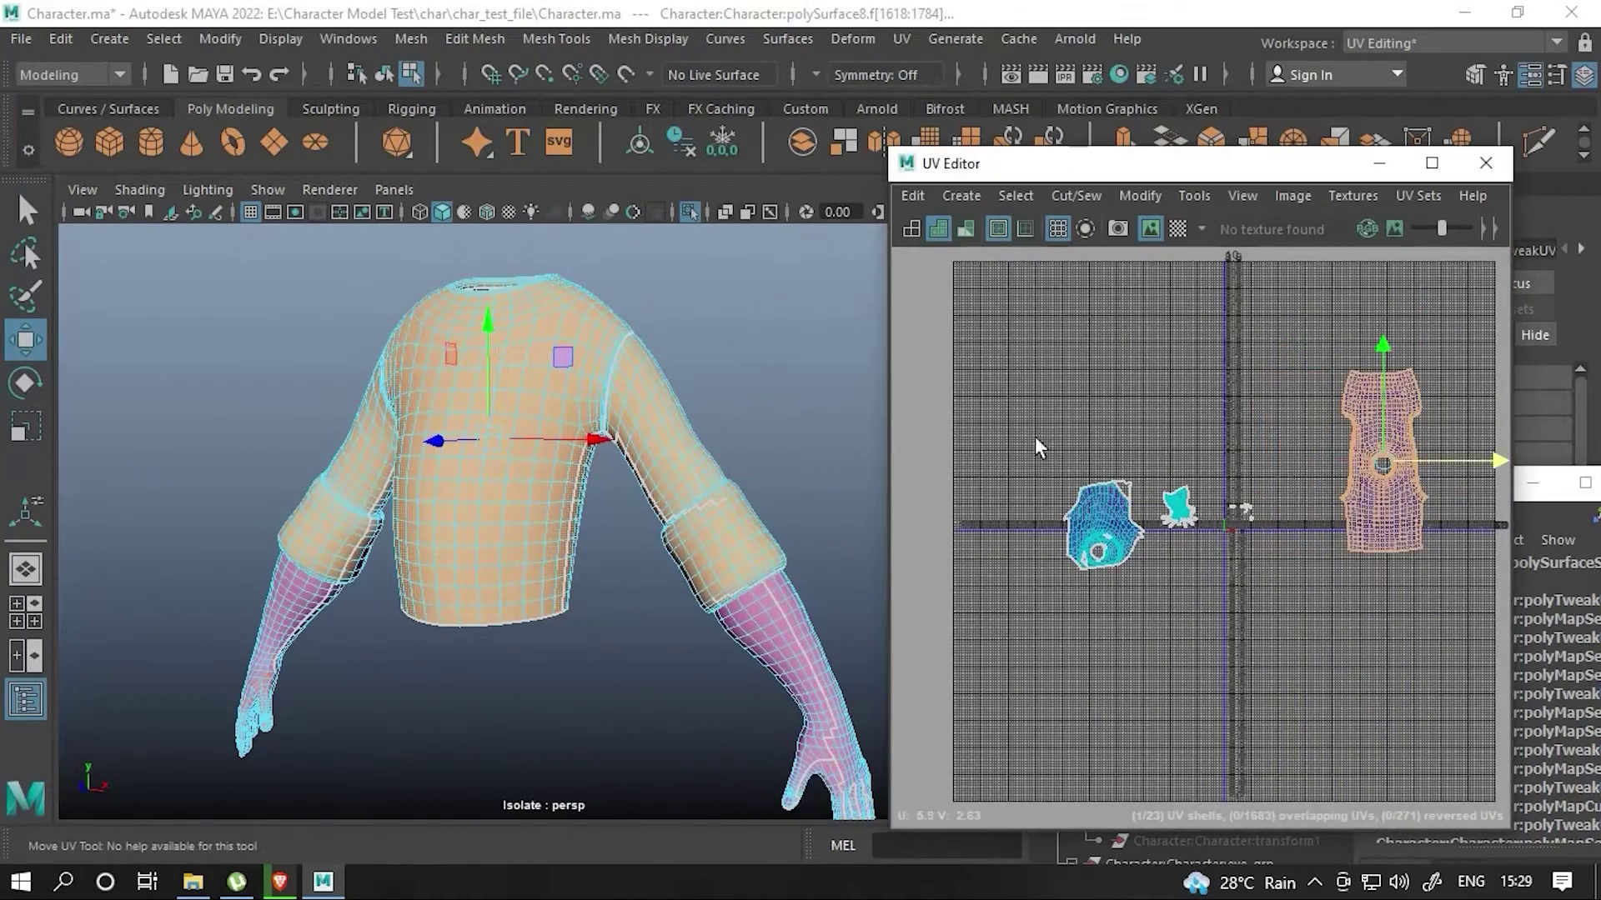
scroll(1123, 562, up, 3)
scroll(1125, 559, up, 2)
scroll(1124, 575, up, 2)
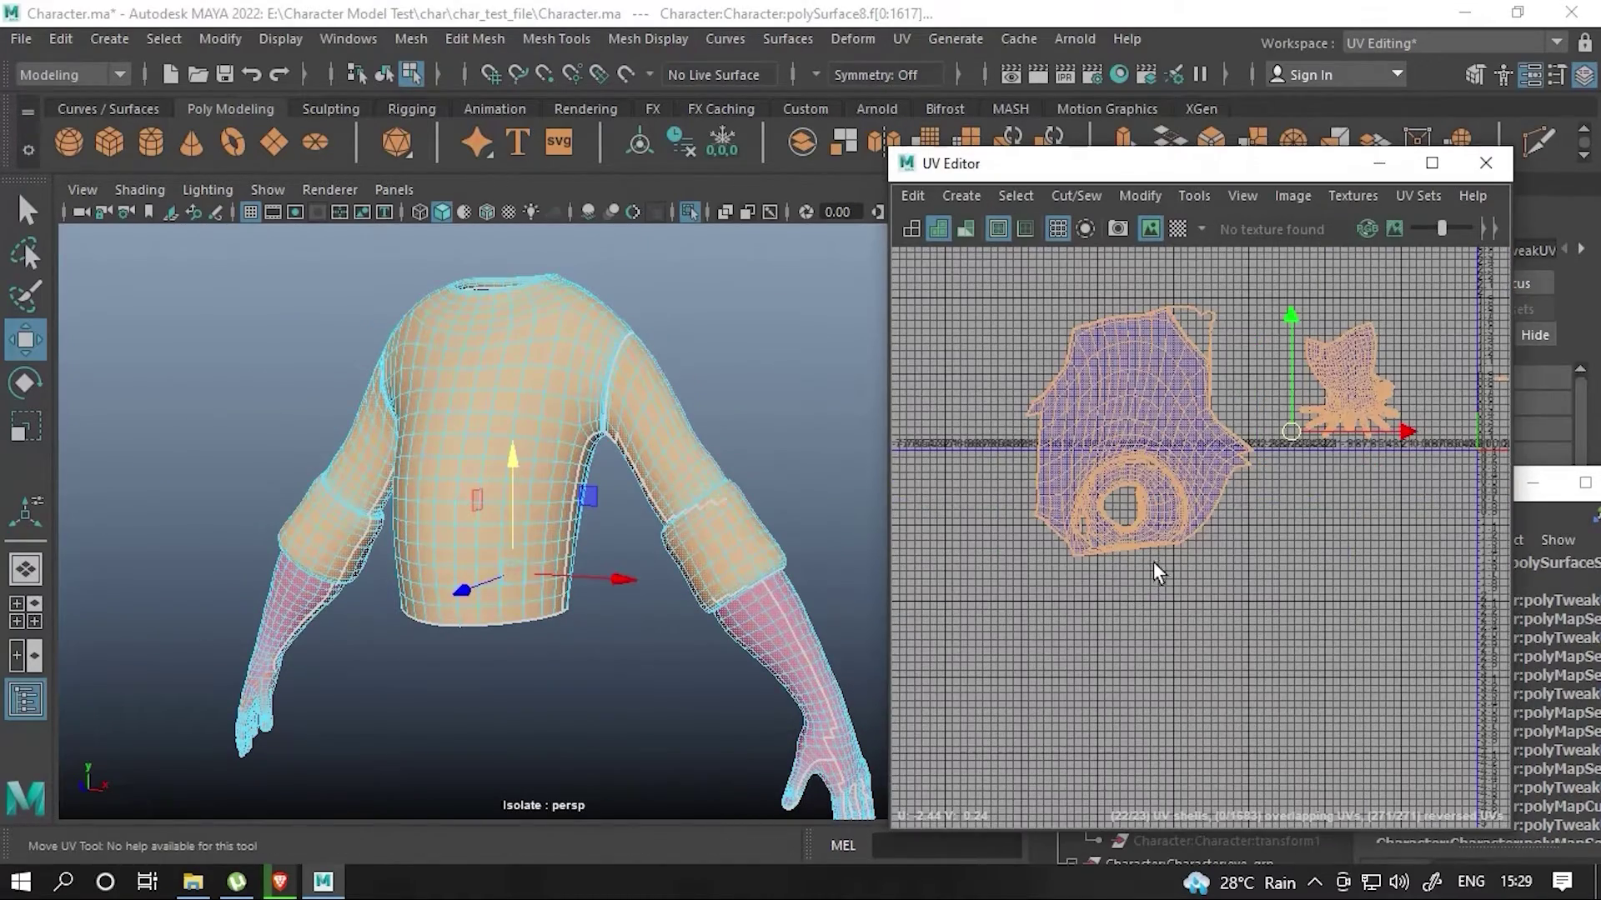
scroll(1206, 421, up, 5)
click(1209, 495)
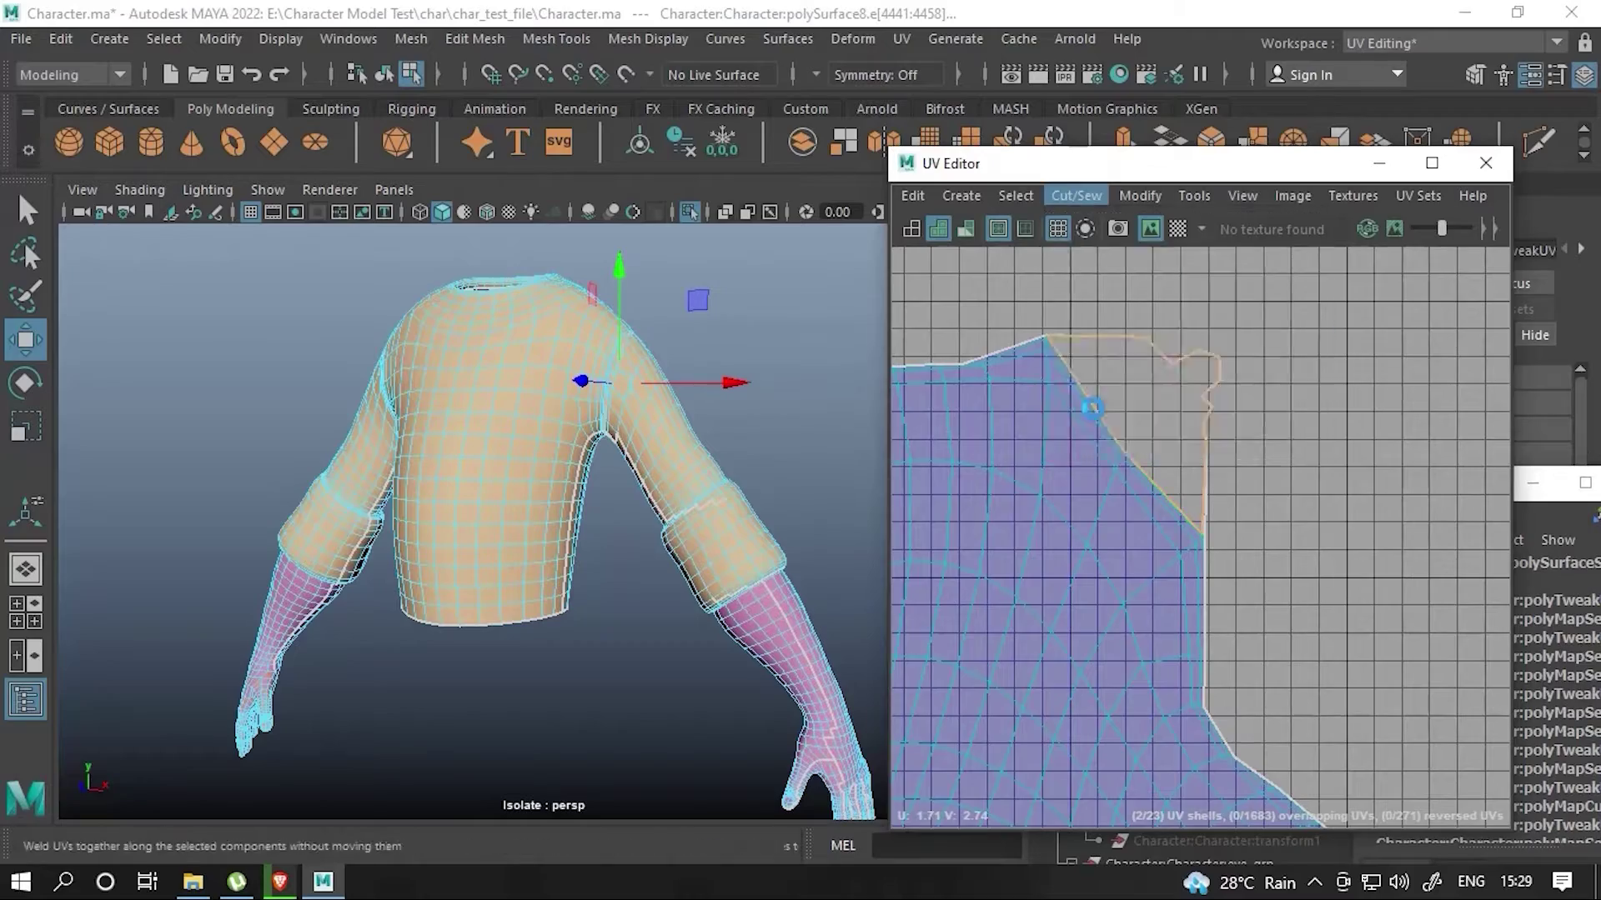
scroll(1075, 515, down, 6)
scroll(1071, 521, up, 3)
scroll(1012, 457, up, 2)
- Select the whole hand UV shell and start unfolding its UVs
click(1012, 457)
scroll(1073, 467, down, 4)
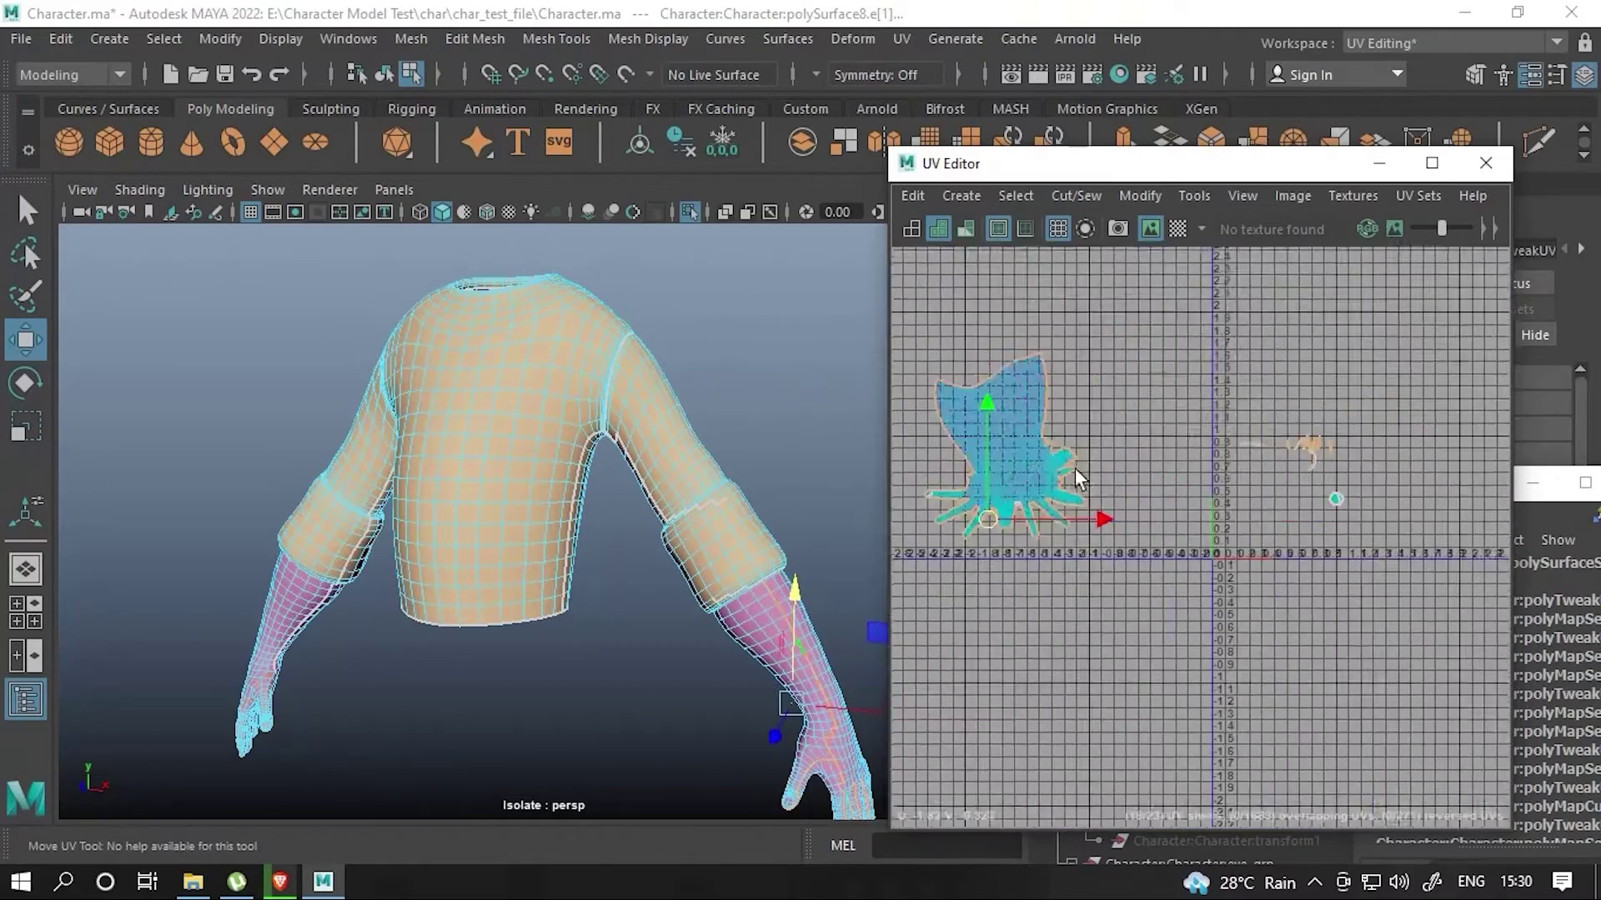
click(1075, 195)
click(1085, 319)
shift+right_drag(1069, 614, 1077, 537)
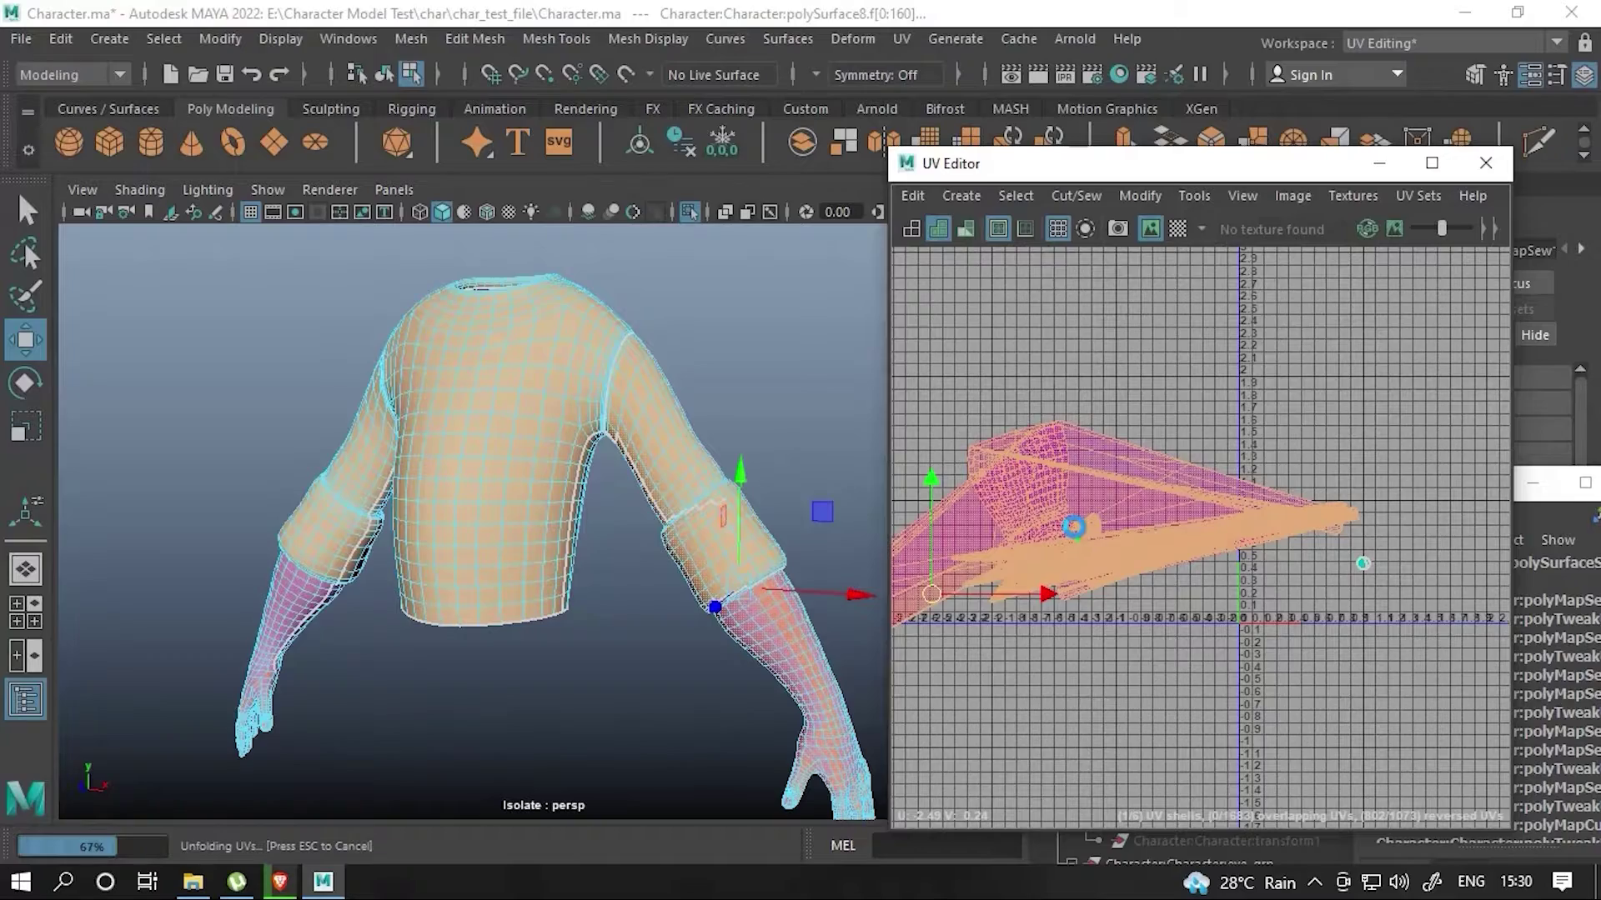
- Undo the unfold of the hand shell
scroll(1087, 546, up, 3)
scroll(1113, 520, down, 3)
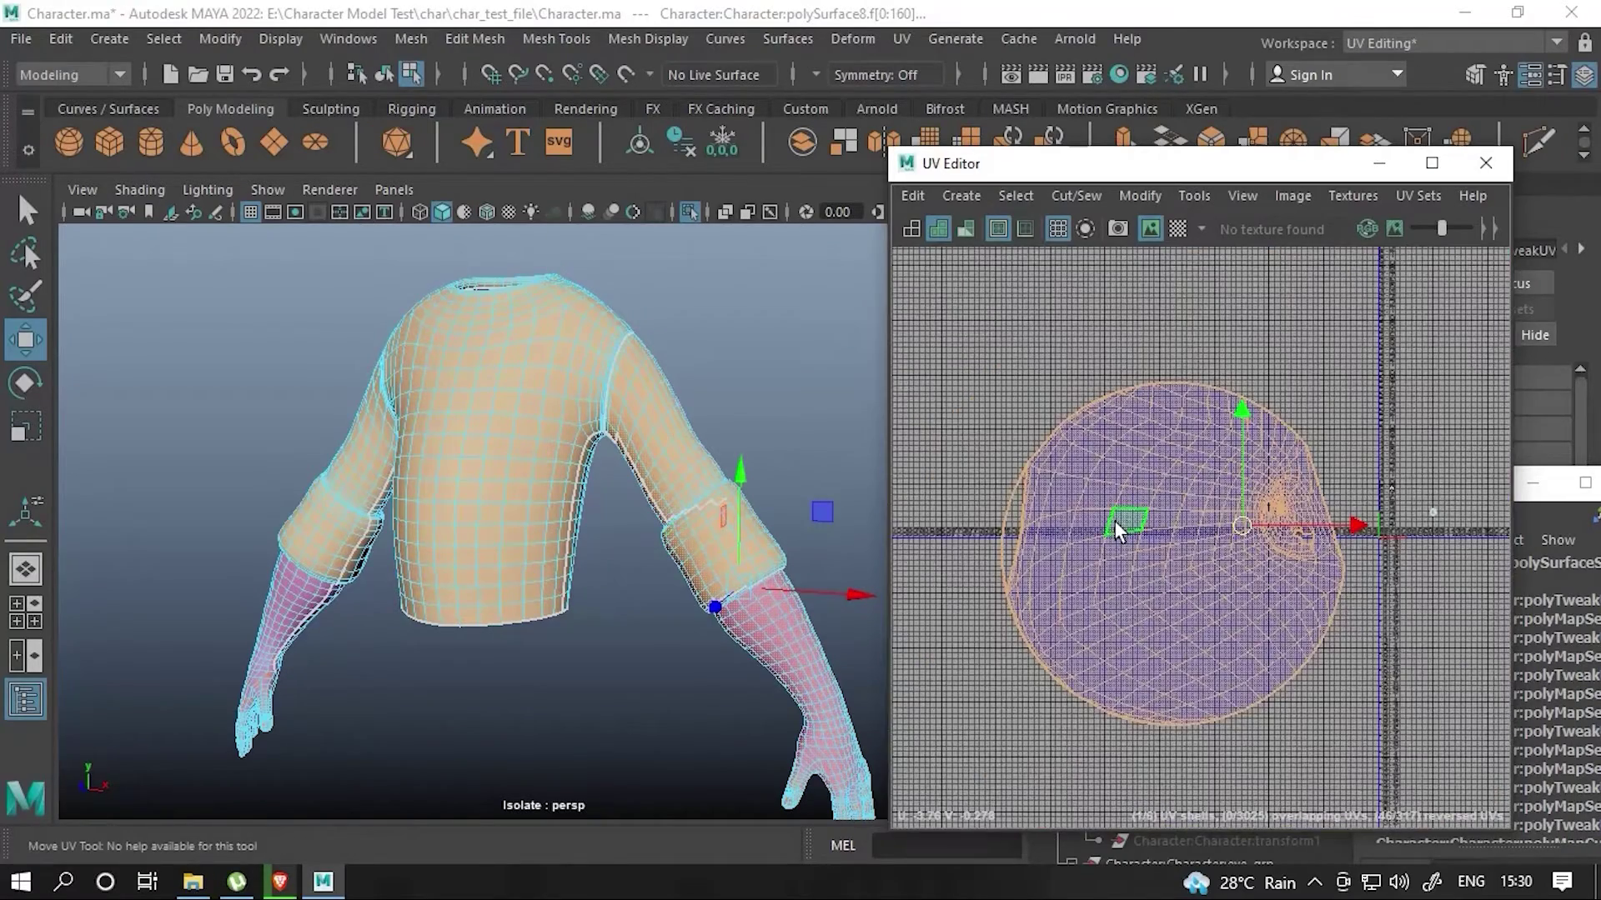
key(ctrl+z)
scroll(1113, 520, up, 5)
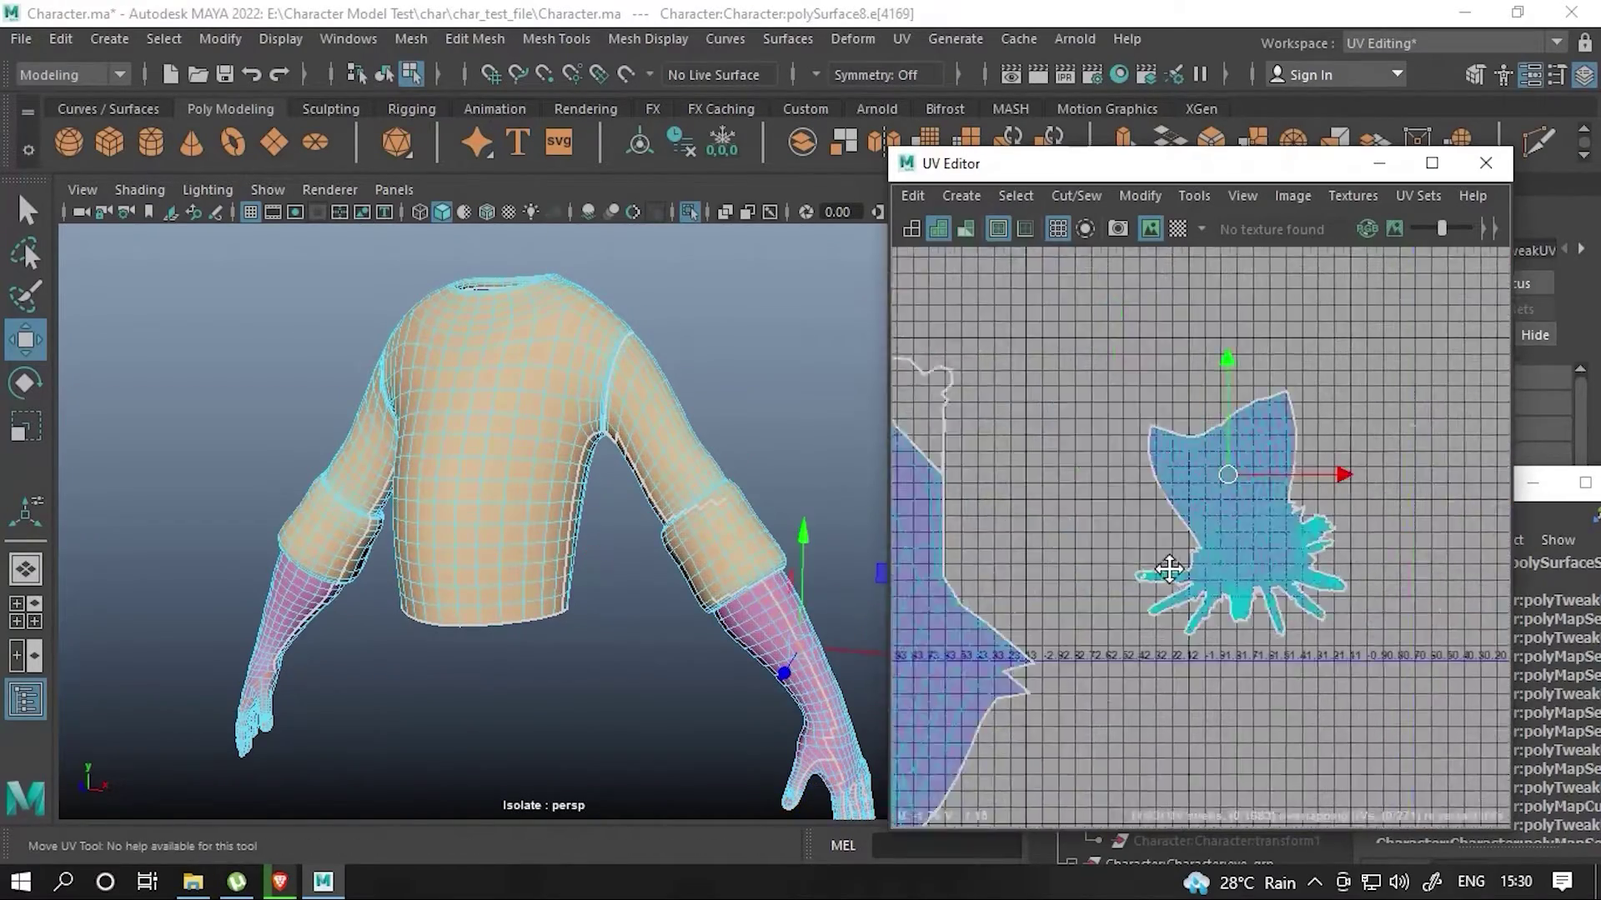
click(1141, 560)
key(ctrl+z)
- Sew the sleeve's open seam edge with Cut/Sew > Sew
alt+drag(534, 532, 578, 594)
scroll(570, 529, up, 5)
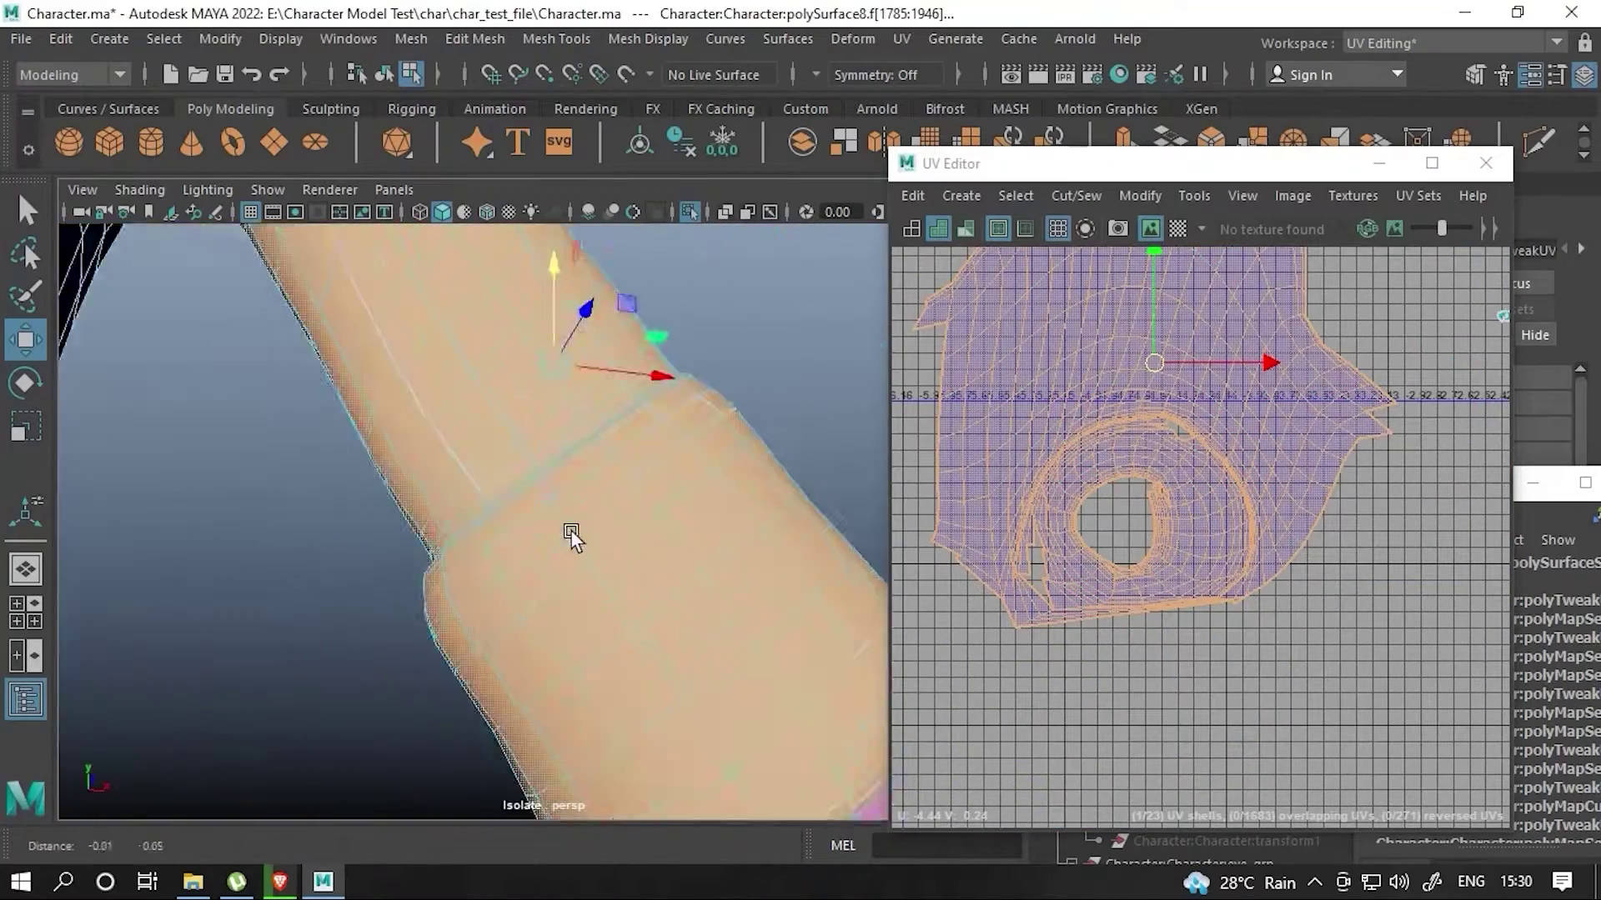
scroll(1069, 503, up, 5)
click(1101, 422)
click(1075, 195)
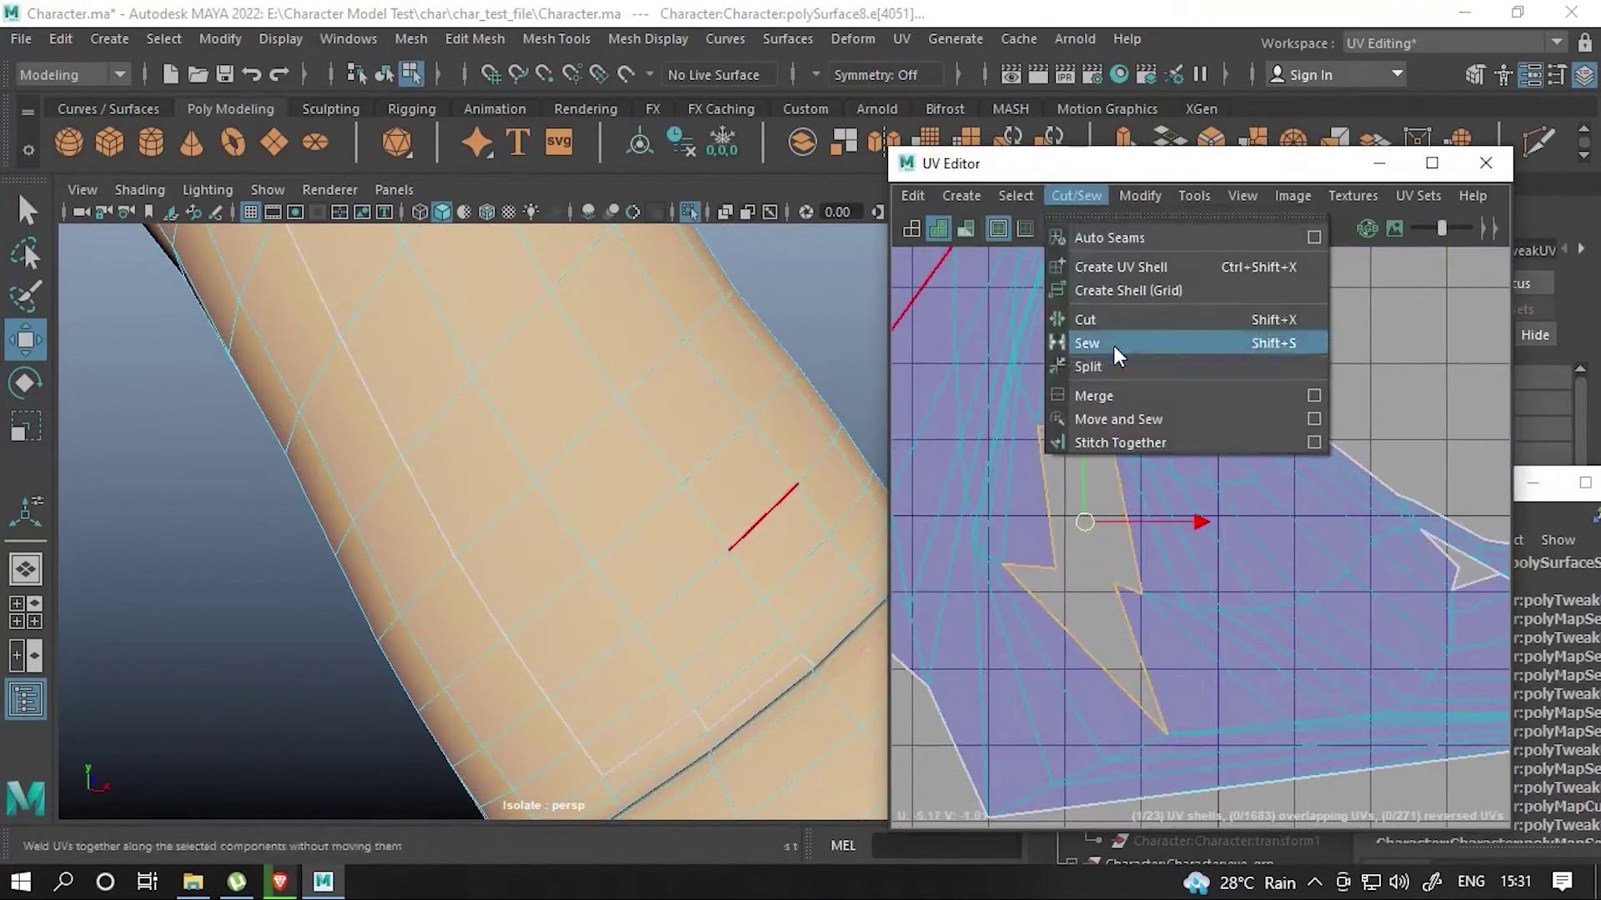
click(1113, 346)
- Pick further seam edges along the border, then select the entire hand UV shell
click(1247, 522)
scroll(1242, 467, down, 5)
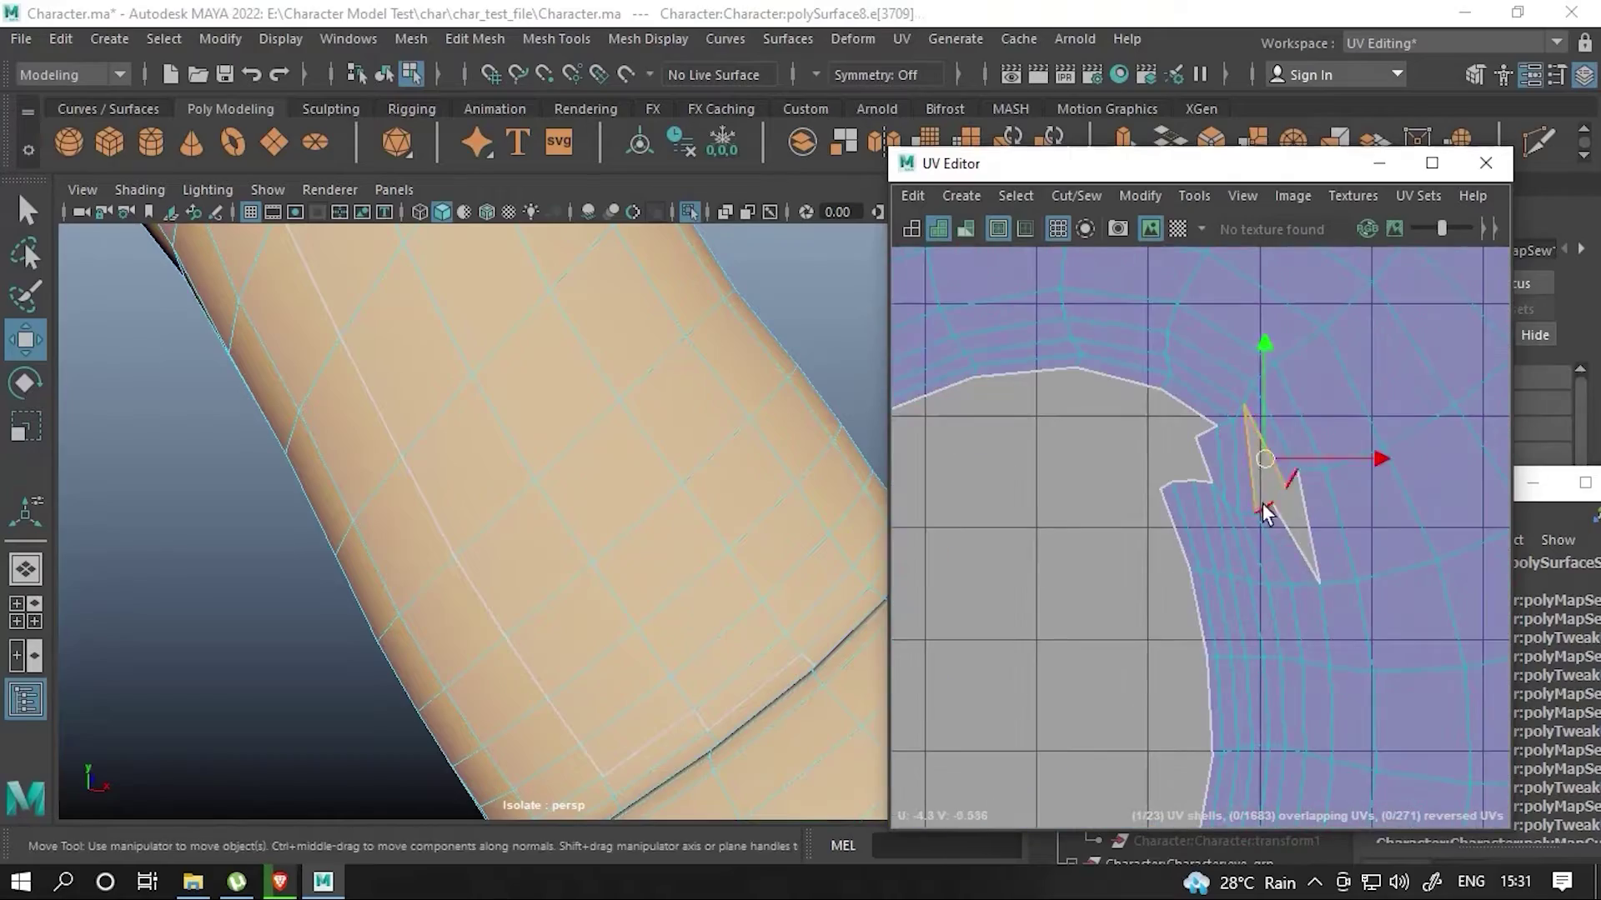
scroll(1300, 459, down, 3)
scroll(1349, 417, up, 3)
scroll(1371, 555, down, 3)
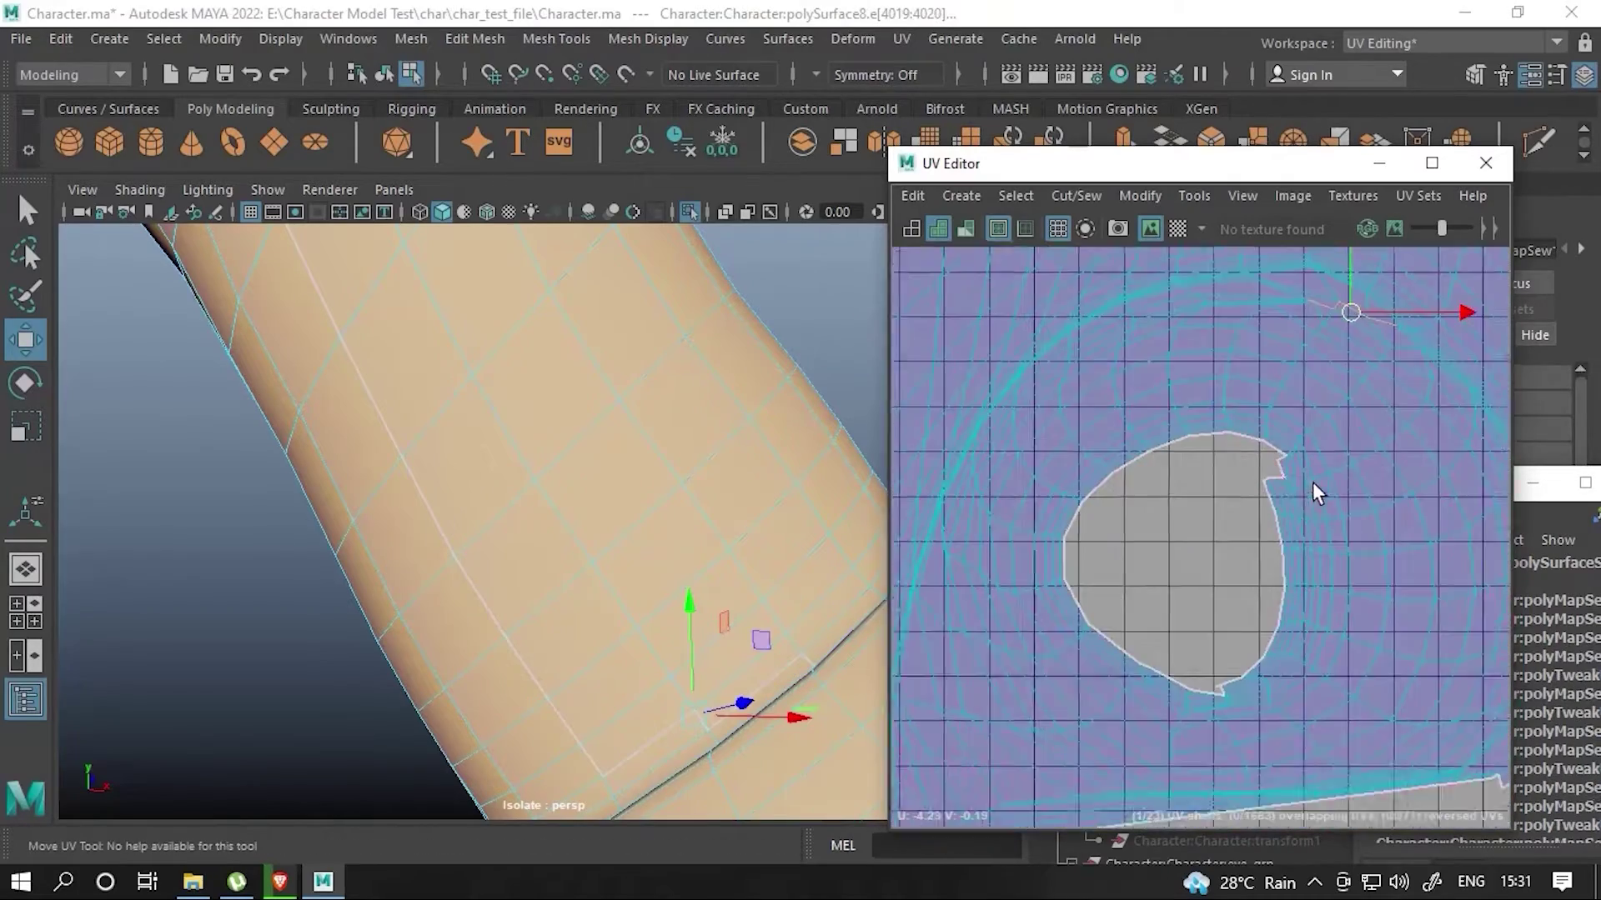
click(1261, 540)
scroll(1224, 472, down, 5)
double_click(1187, 548)
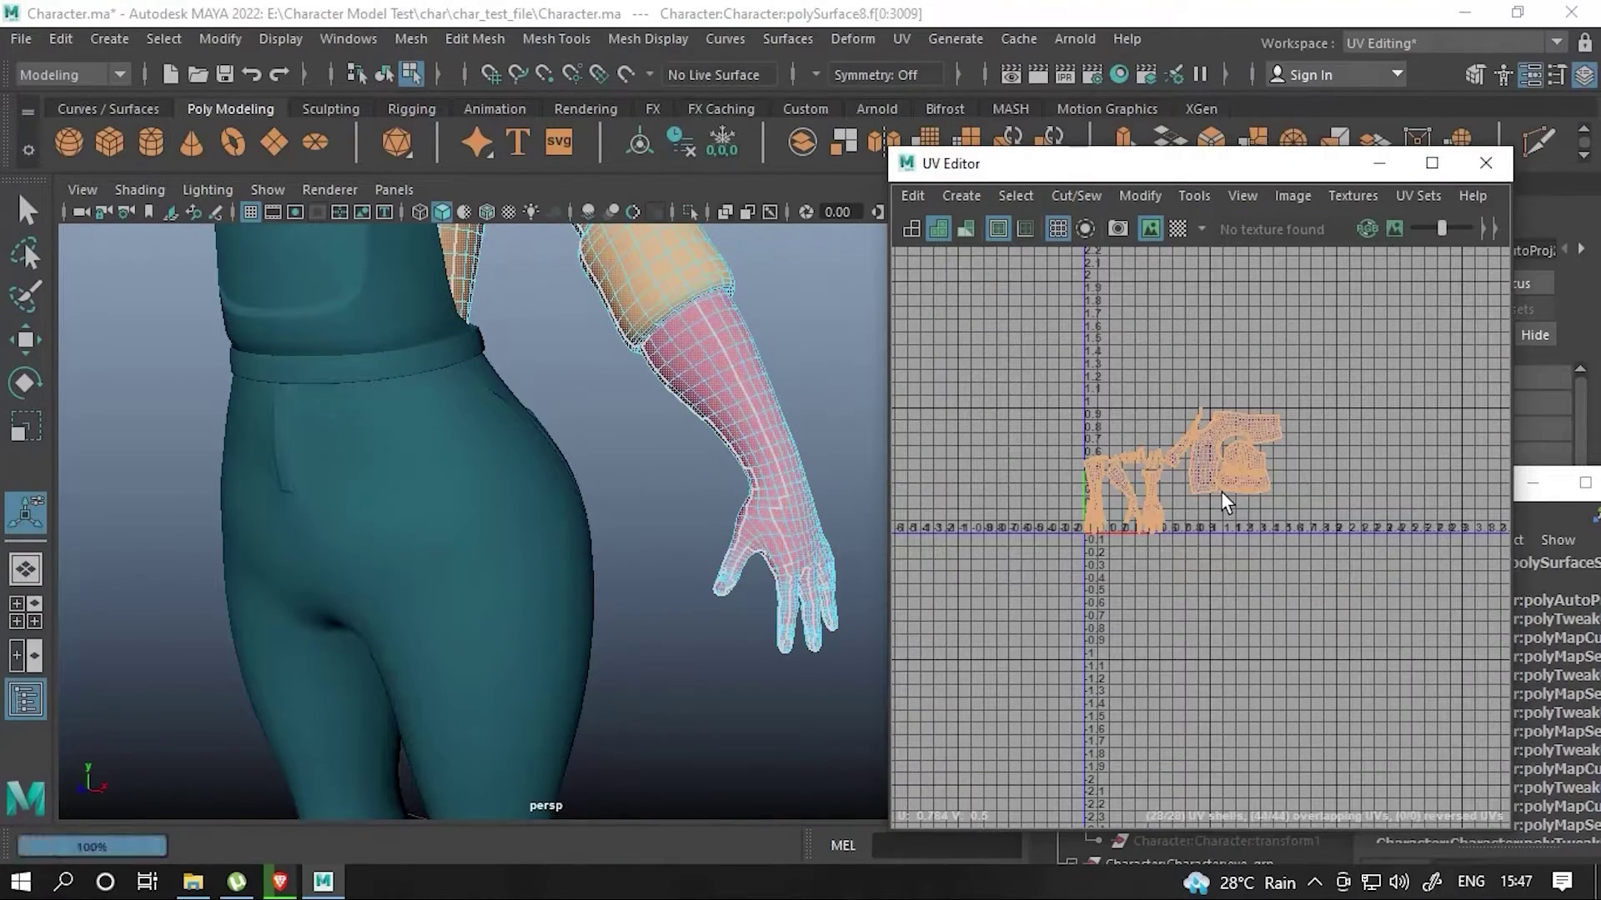
- Isolate the arm in Object Mode and mirror it with Mesh > Mirror
right_drag(742, 382, 822, 198)
scroll(609, 490, down, 5)
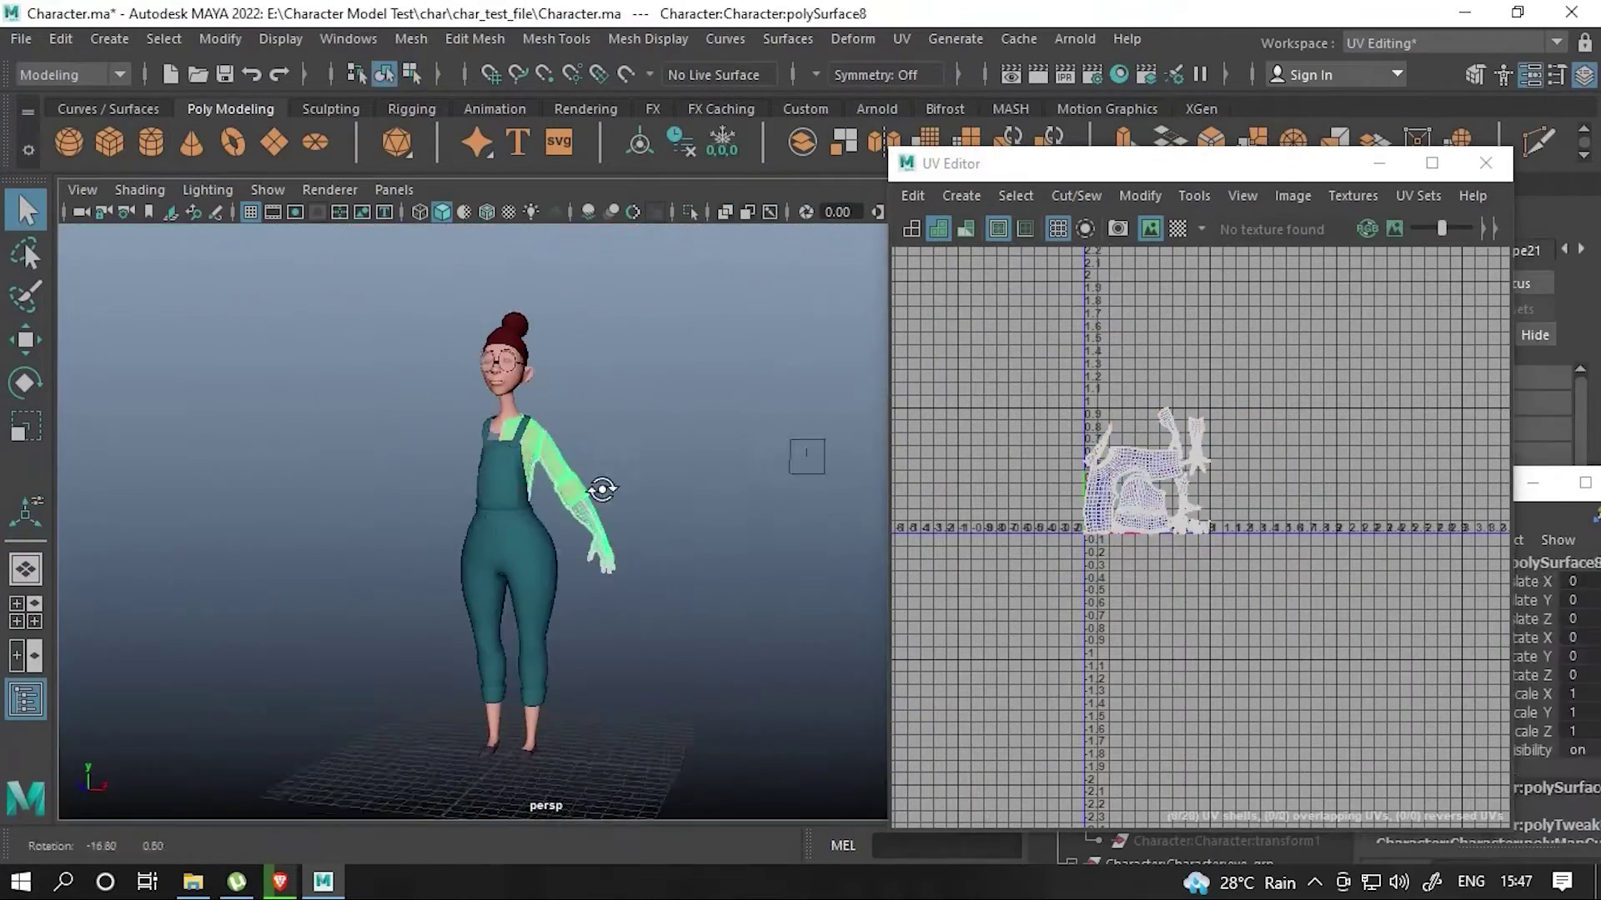
click(684, 212)
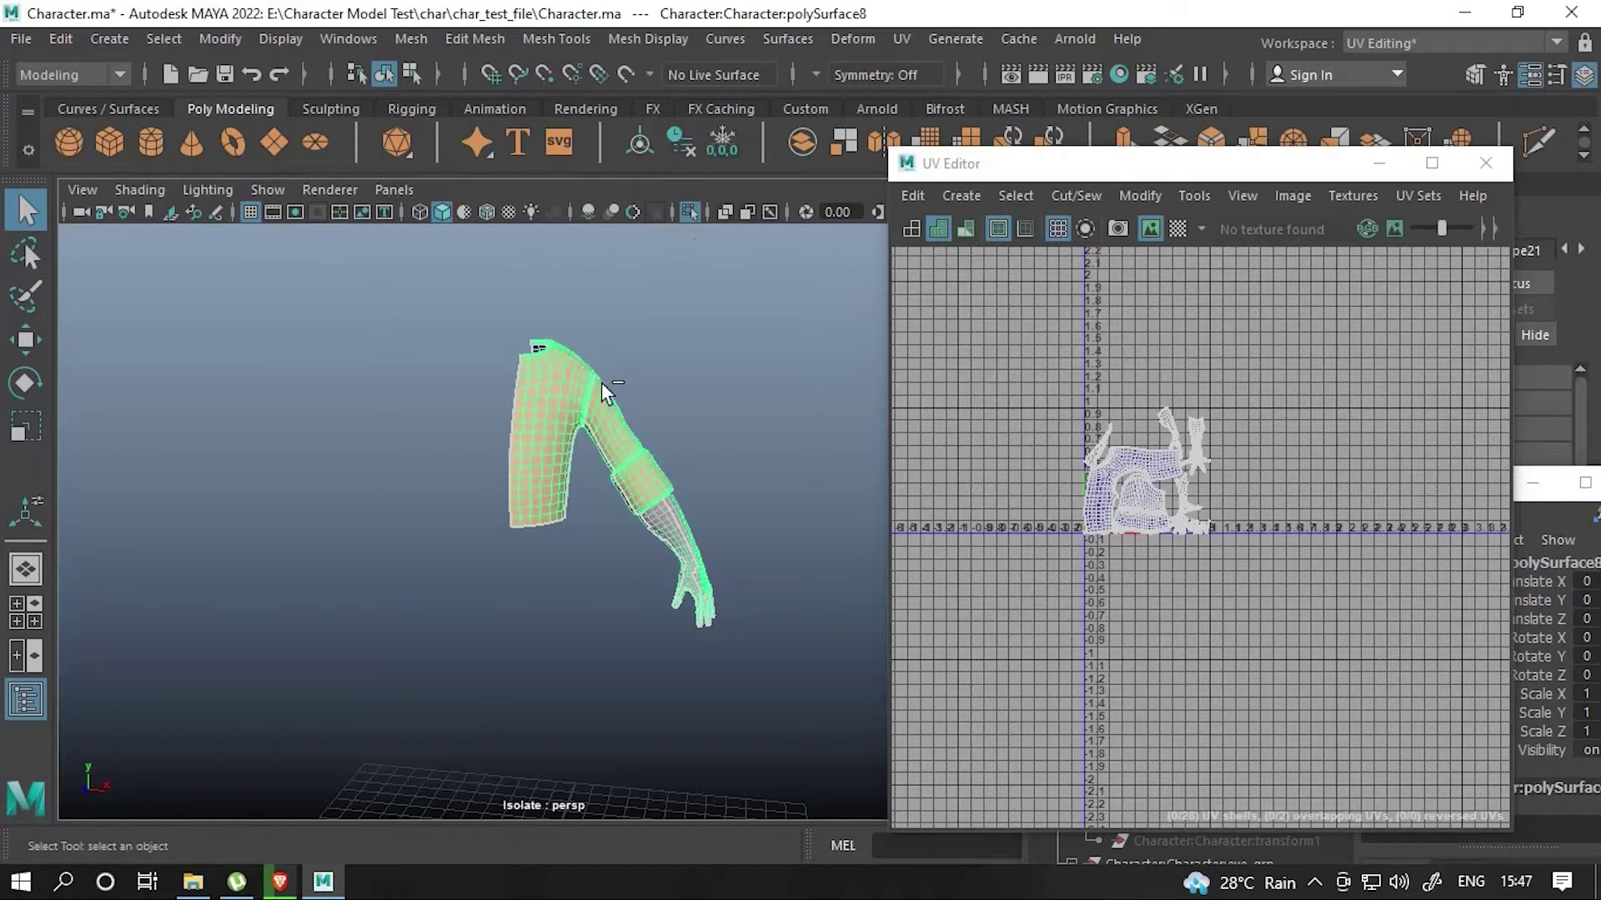
click(23, 346)
scroll(547, 477, down, 2)
scroll(614, 525, up, 3)
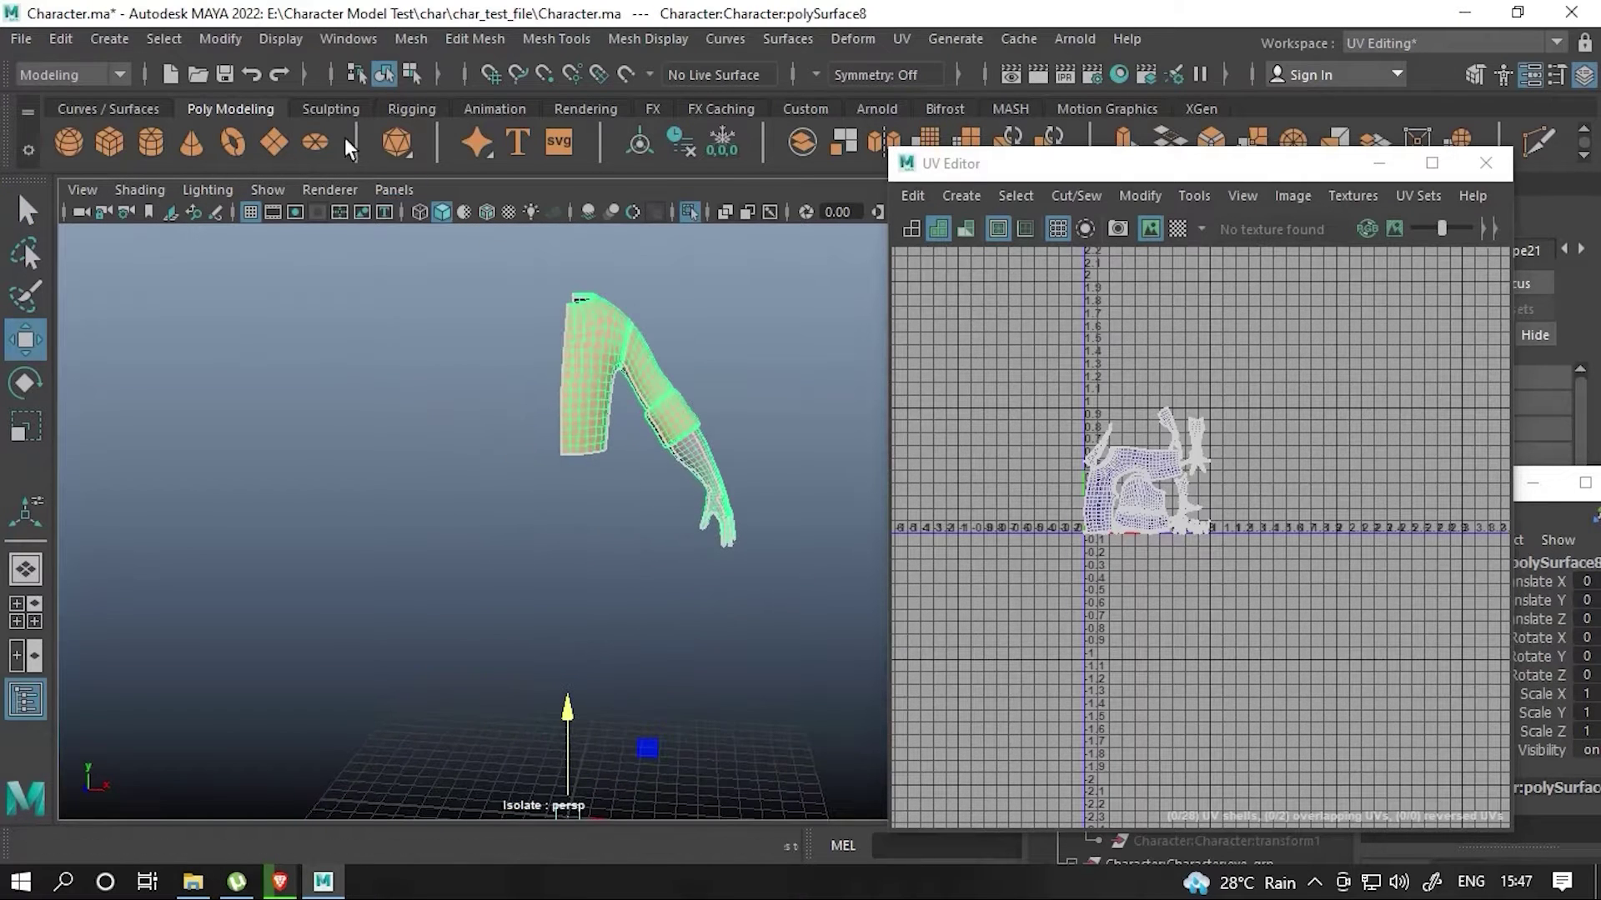
click(411, 38)
click(449, 397)
- Adjust the edge at the shoulder seam, then return to Object Mode and frame the arm
scroll(483, 500, up, 5)
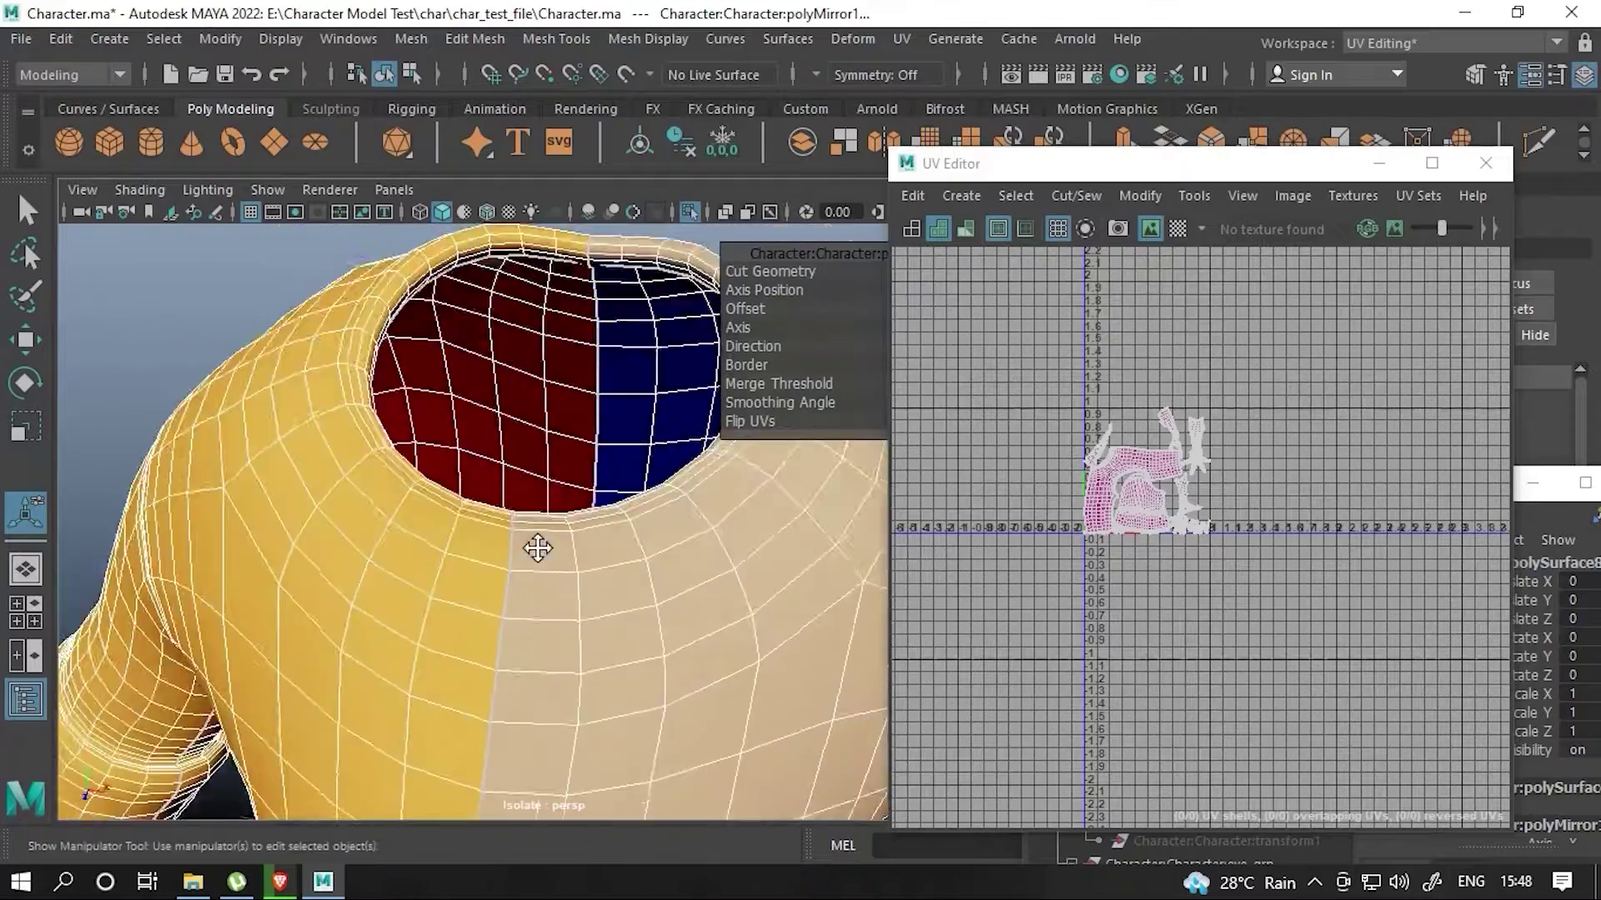
alt+drag(536, 542, 546, 486)
key(q)
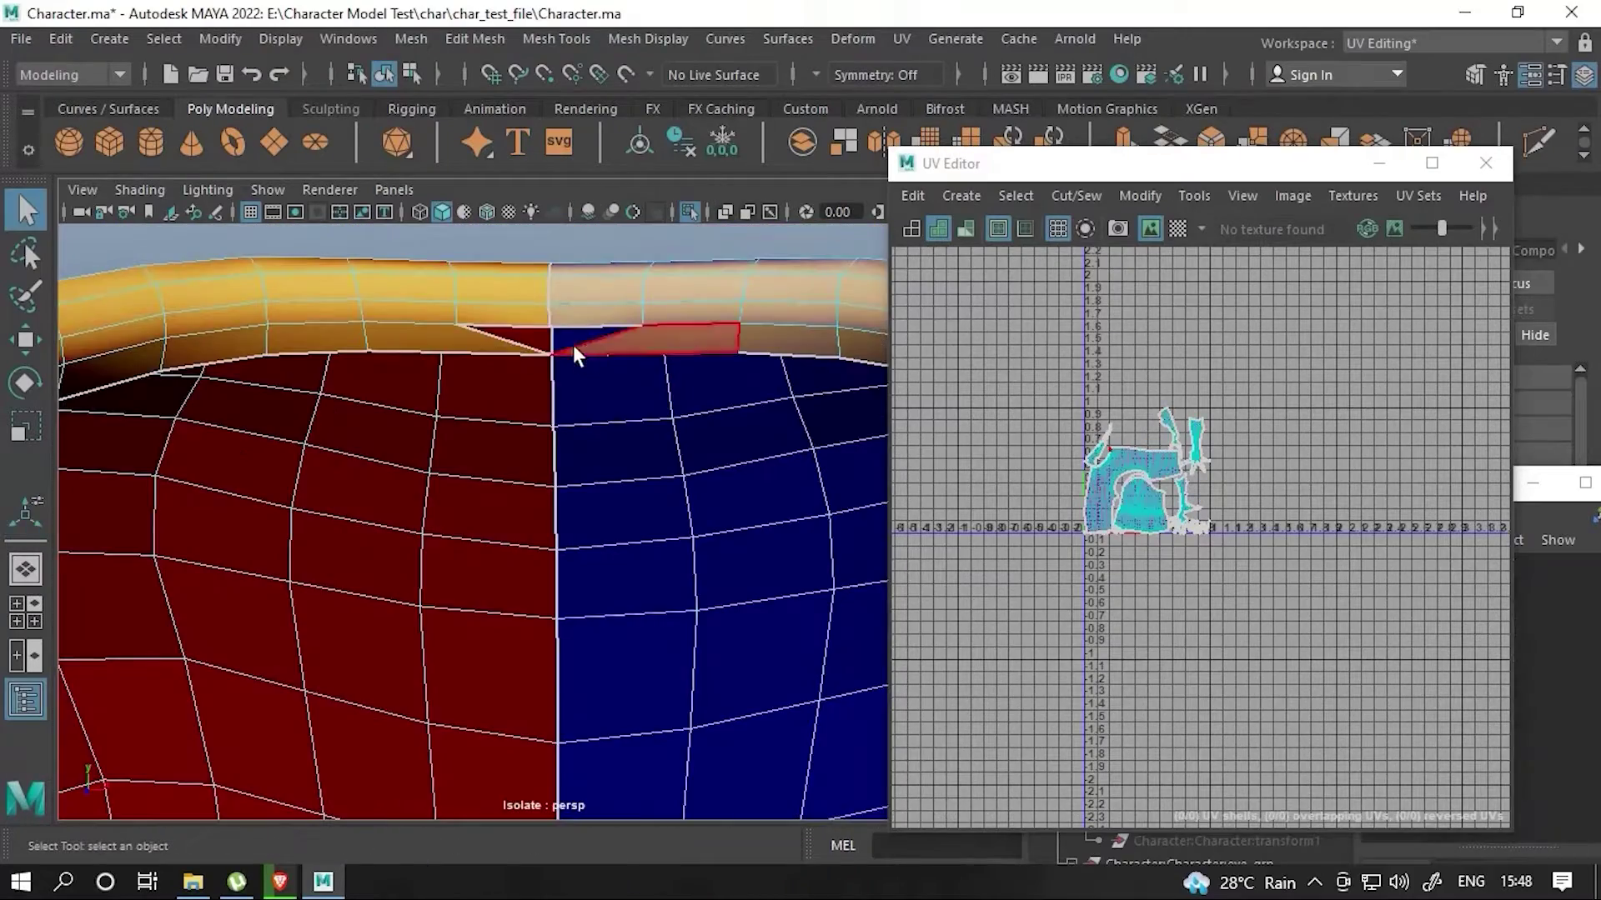
click(608, 338)
right_drag(614, 337, 432, 322)
click(432, 322)
key(w)
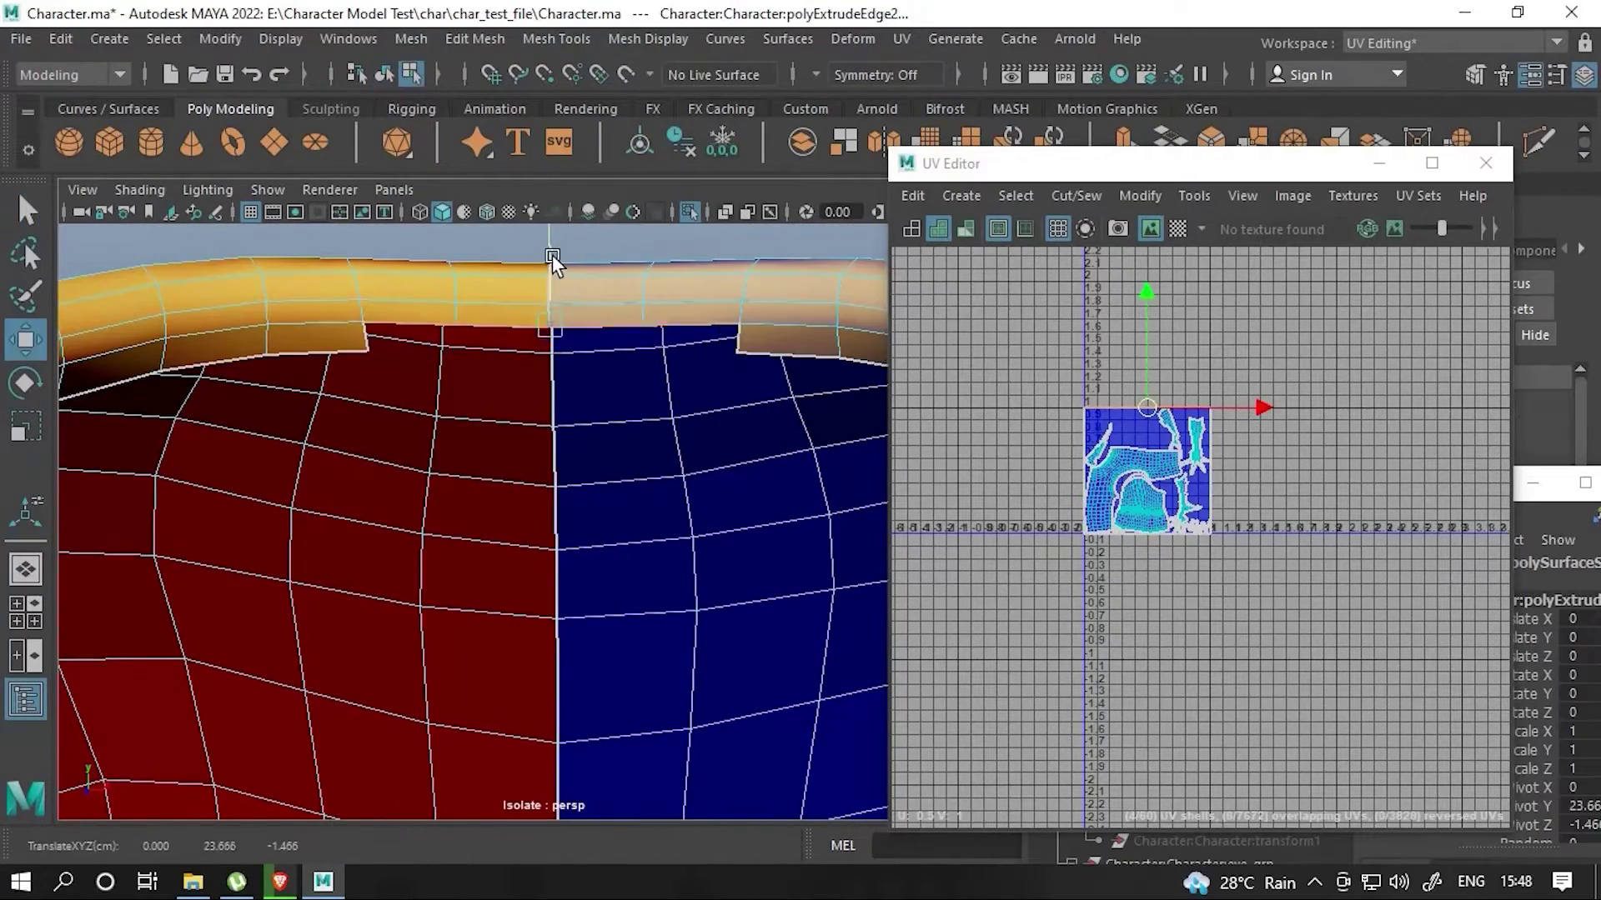
key(F8)
key(f)
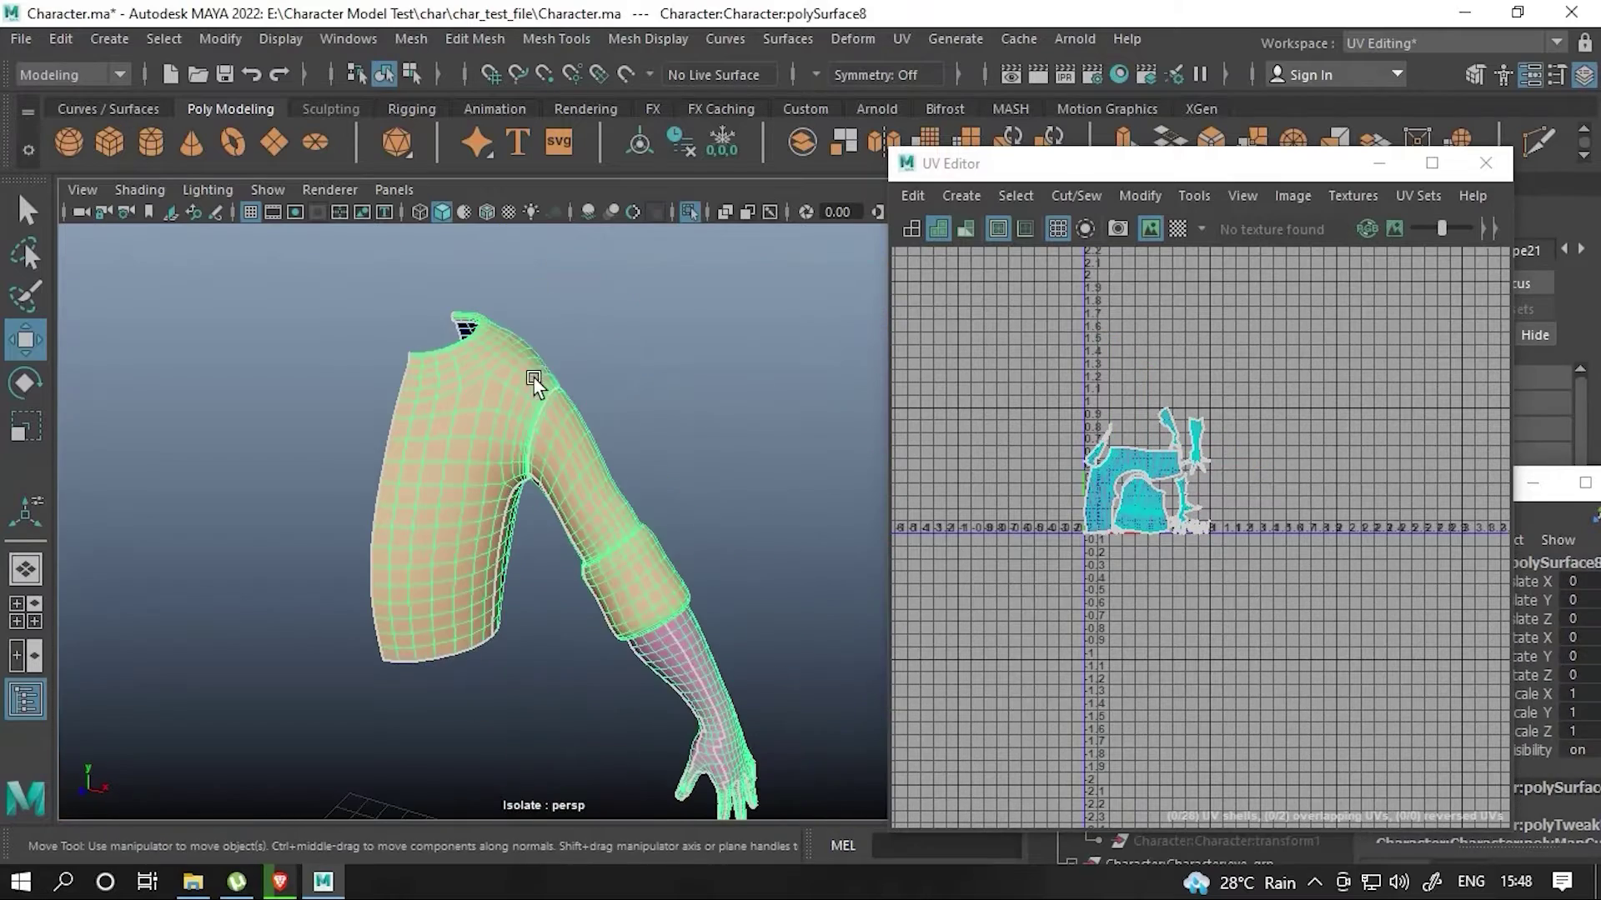
alt+drag(500, 467, 562, 498)
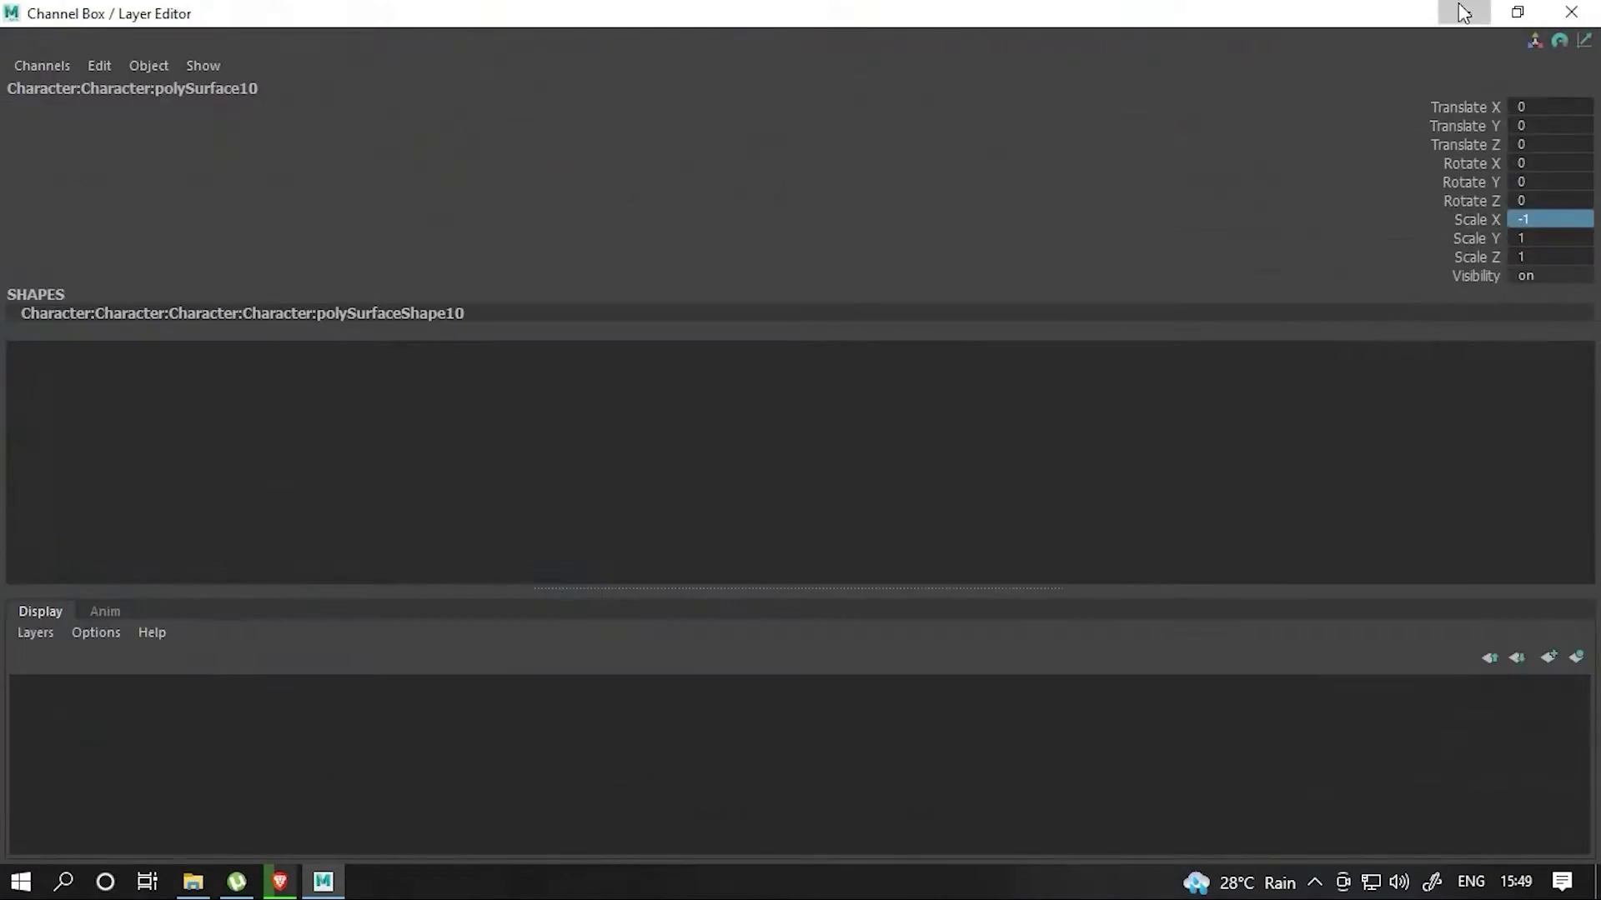
- Flip the mirrored UV shells across U using the UV Toolkit
click(1463, 12)
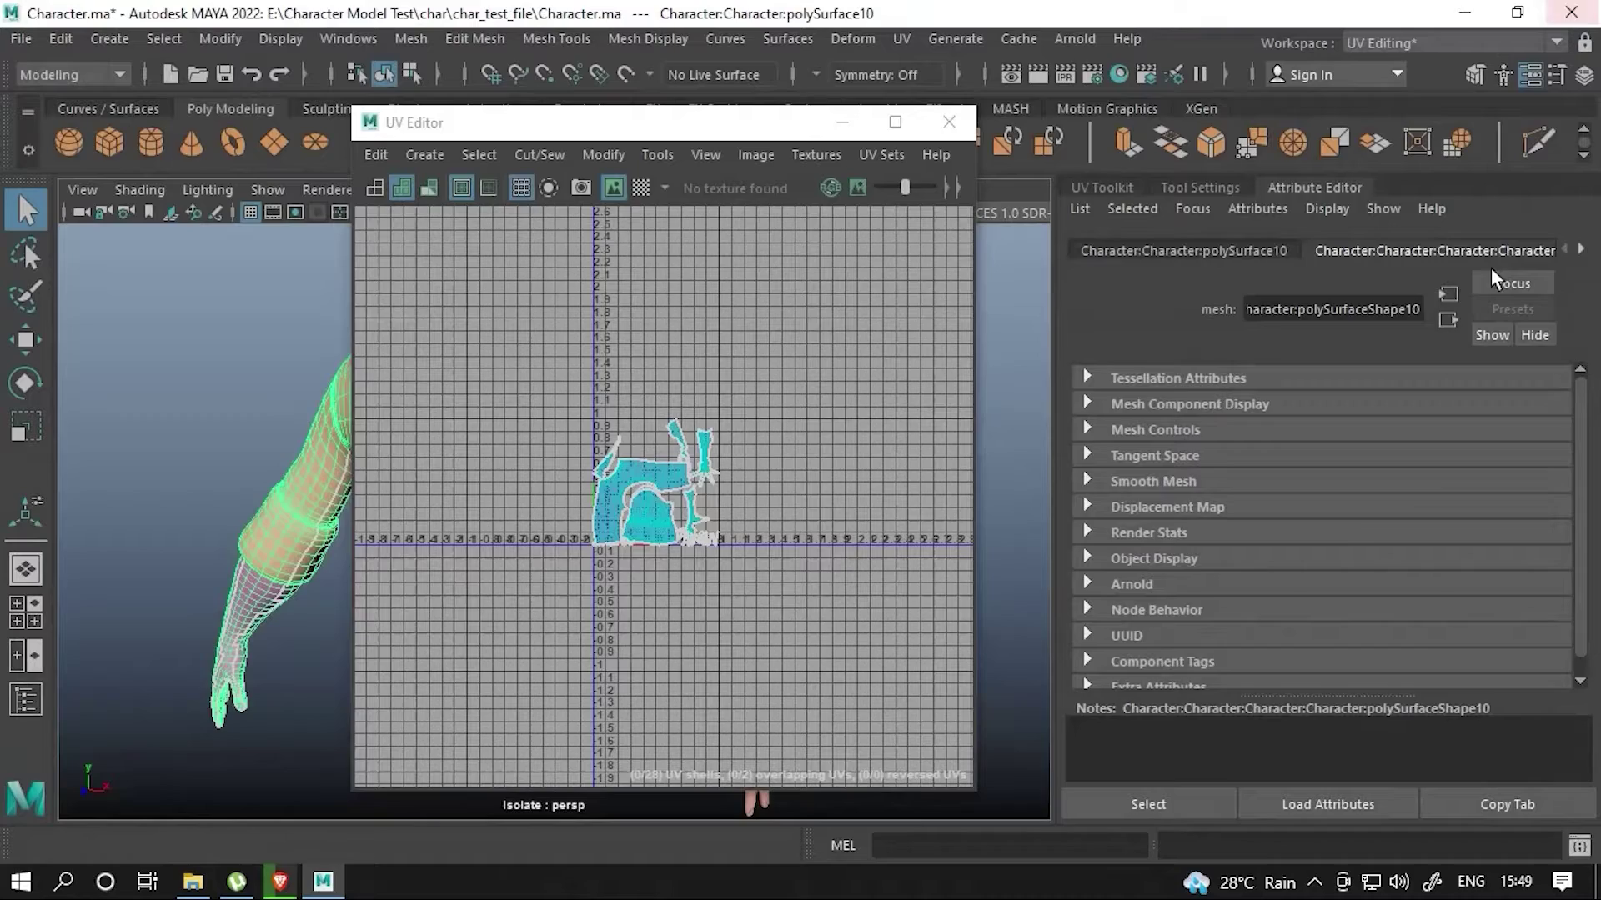
click(1102, 187)
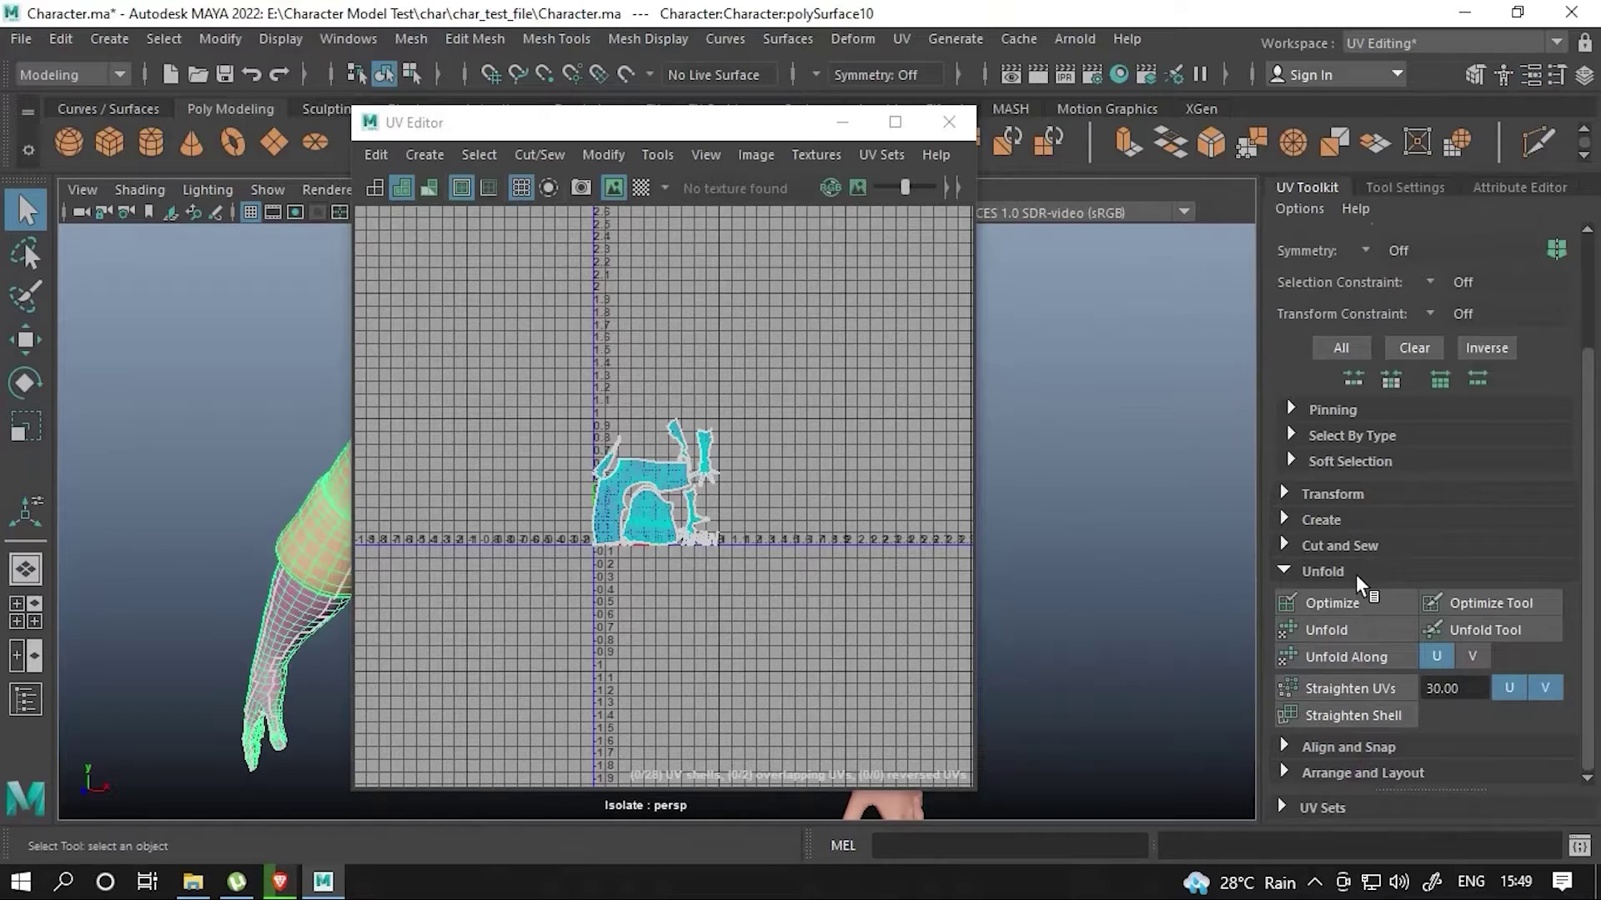
click(1332, 494)
scroll(1432, 593, down, 5)
click(1394, 562)
- From the top view, merge the sweater's overlapping centre vertices with Edit Mesh > Merge
click(917, 123)
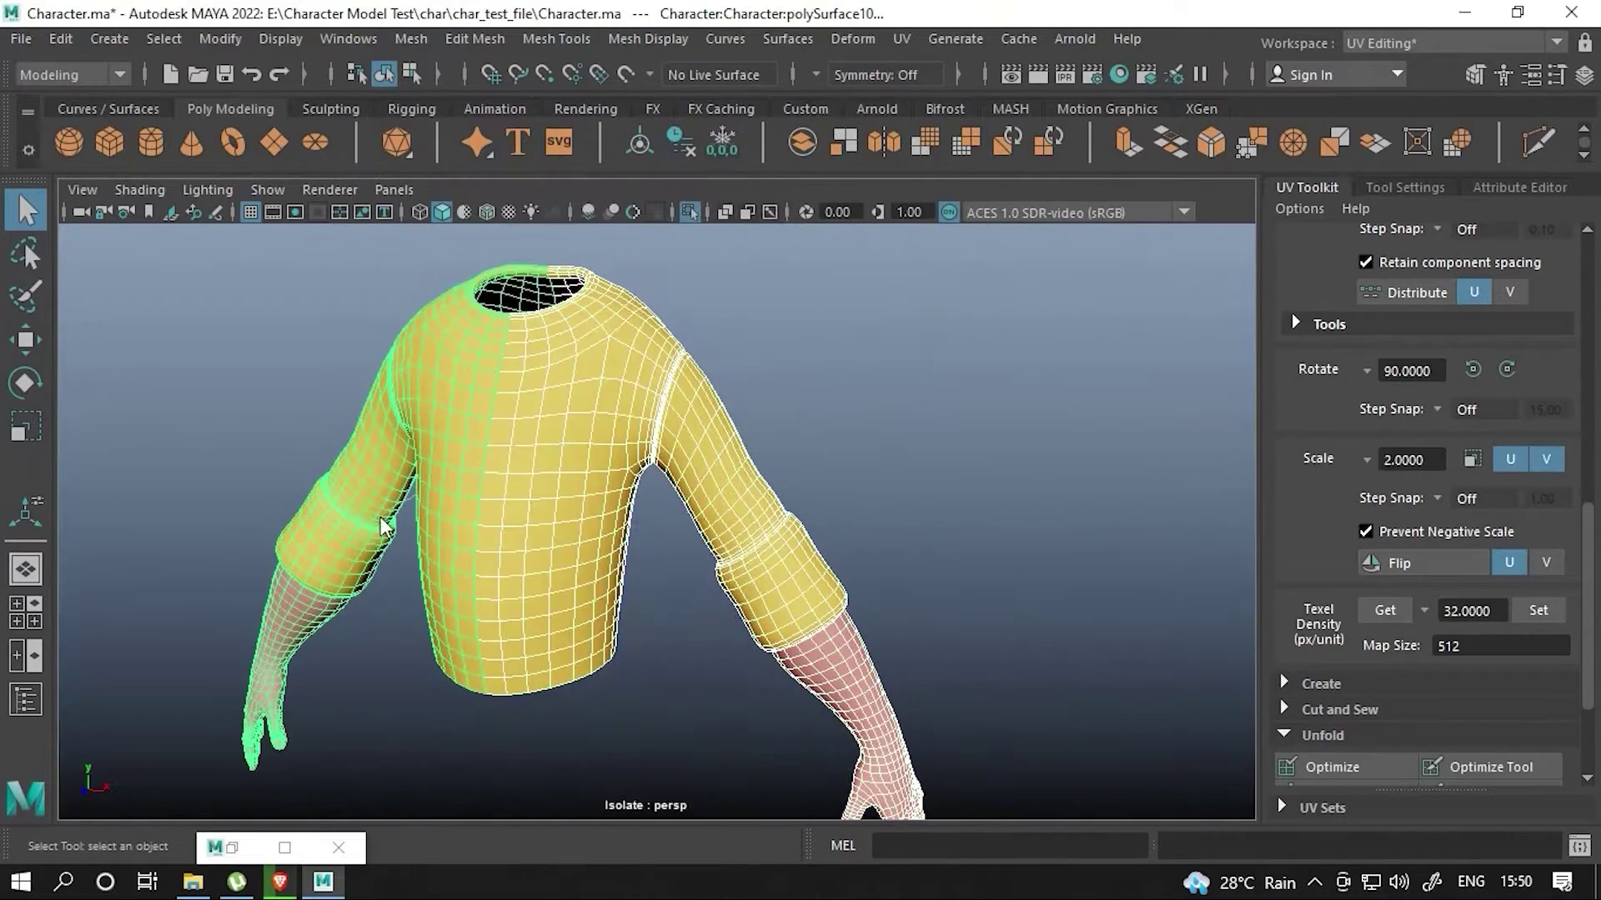
alt+drag(600, 554, 570, 232)
key(F9)
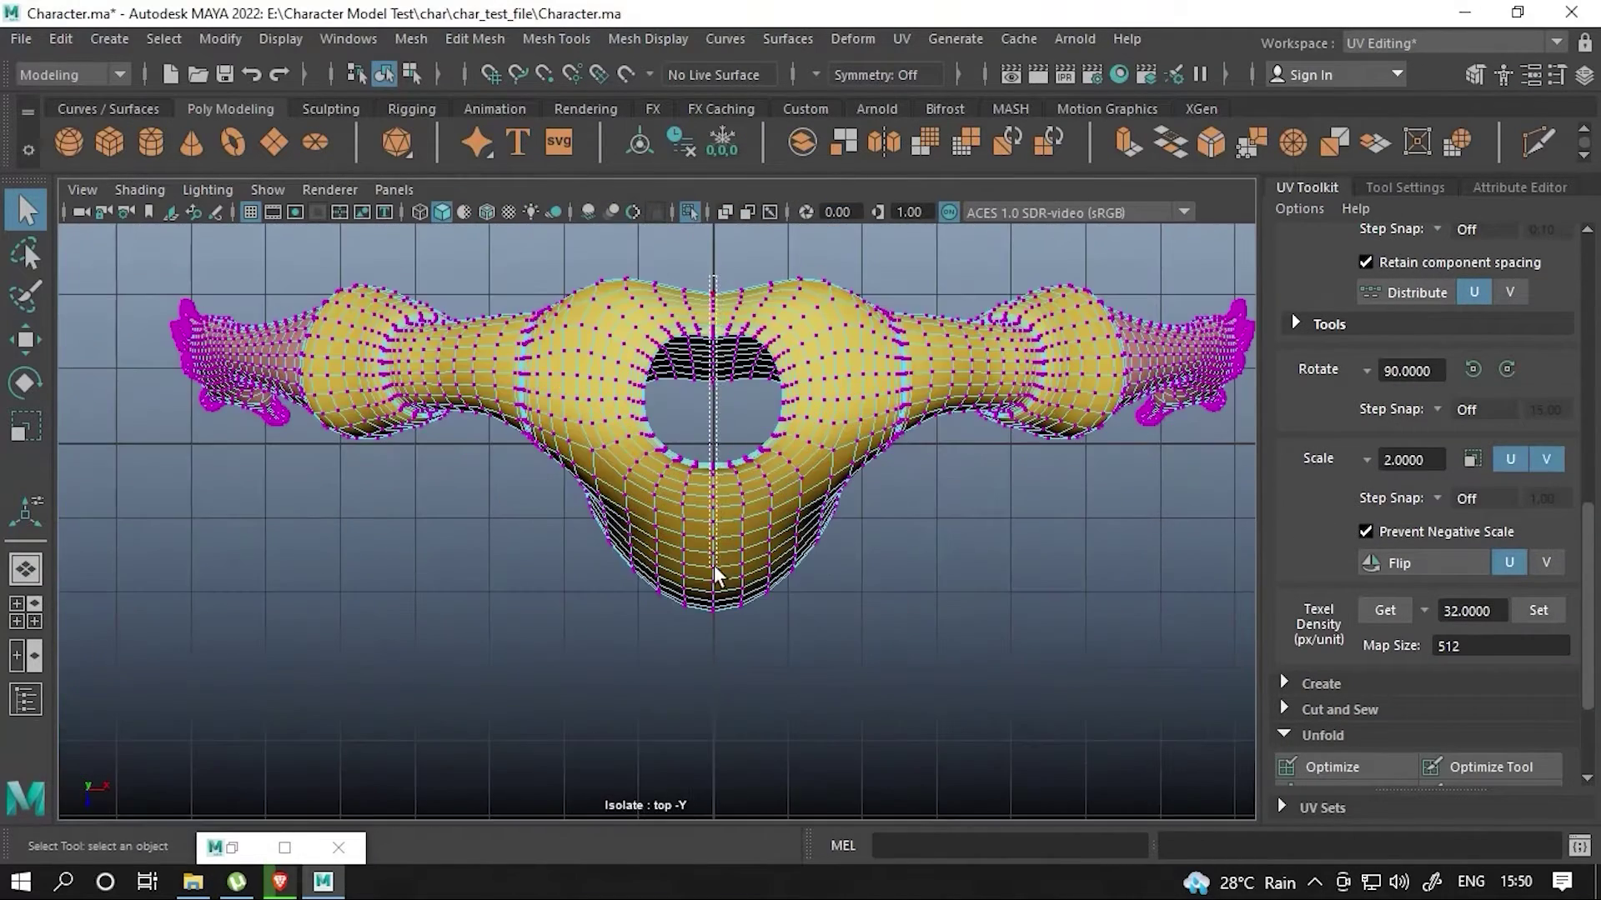
click(475, 38)
click(733, 290)
- Select the whole sweater and bring the UV Editor back up
key(F10)
scroll(750, 275, up, 3)
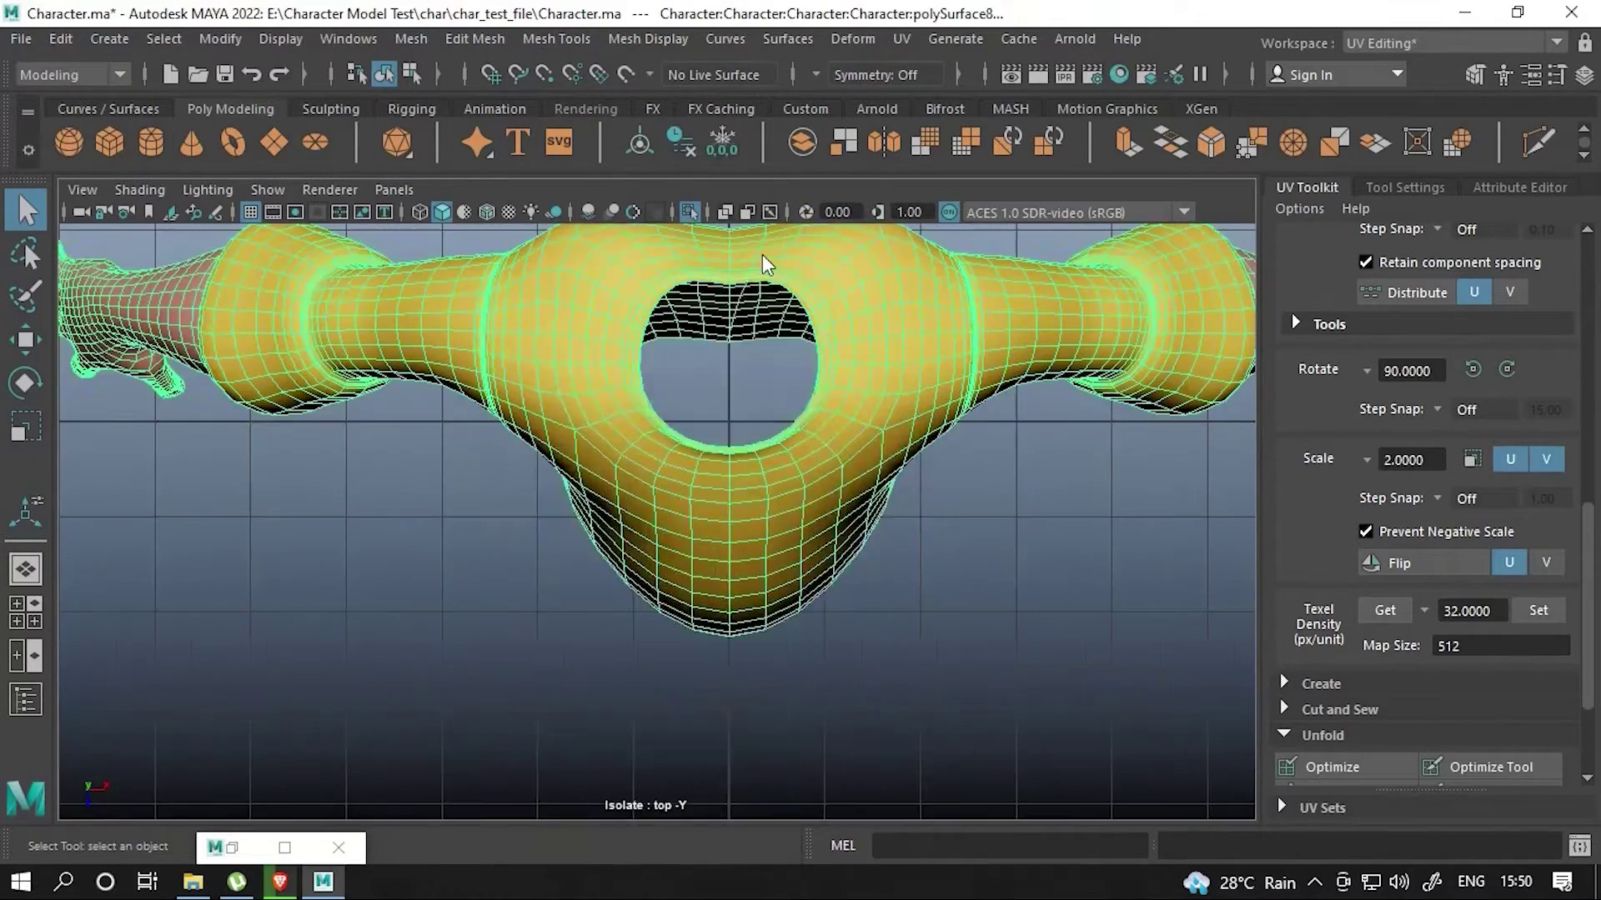
scroll(725, 293, up, 3)
scroll(757, 447, up, 2)
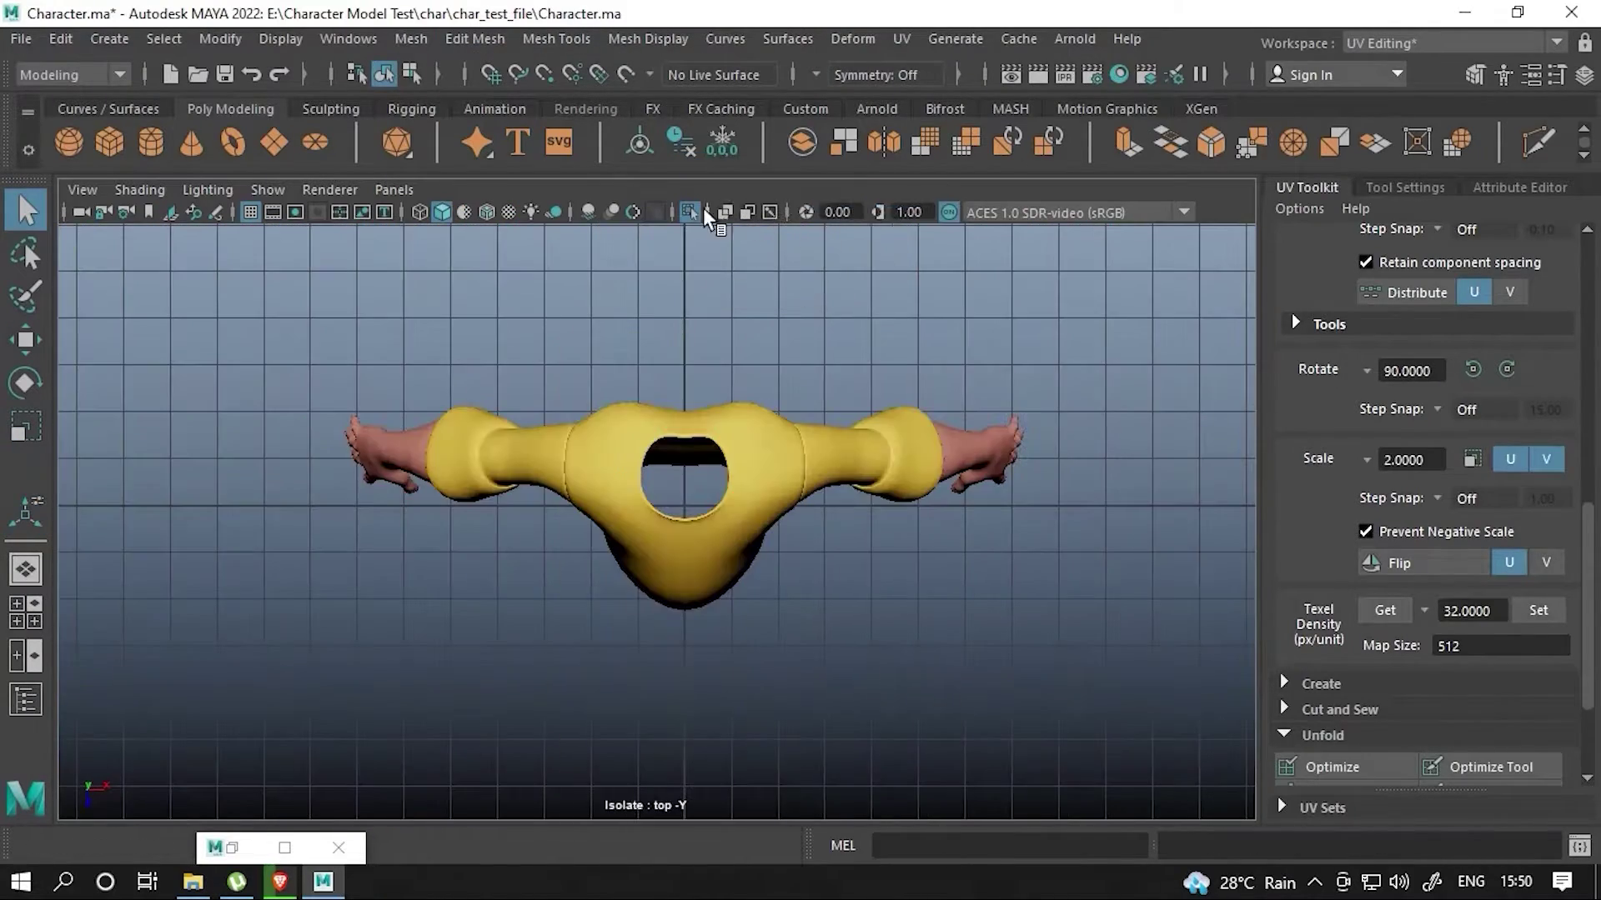
click(901, 39)
click(917, 65)
- Select the sweater's faces and look into the neck hole
drag(877, 153, 1169, 203)
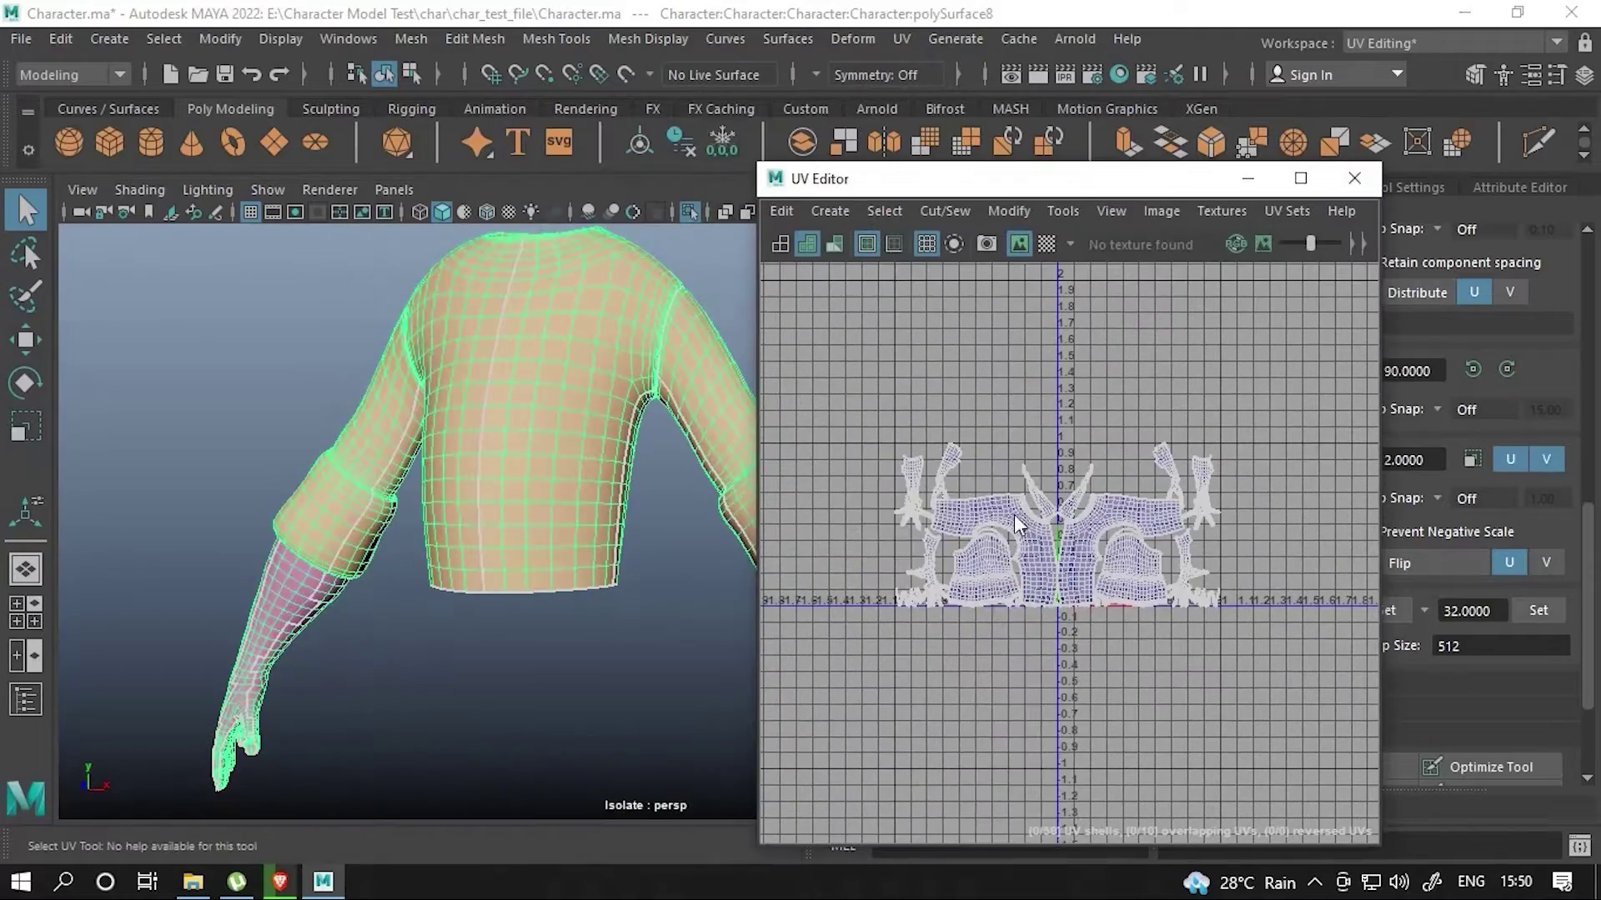
key(ctrl+F11)
click(536, 457)
mouse_move(563, 388)
alt+mouse_down()
mouse_move(596, 357)
mouse_move(546, 525)
mouse_move(498, 548)
mouse_move(434, 450)
mouse_move(533, 350)
alt+mouse_up()
scroll(1115, 582, up, 5)
- Sew the sweater's back seam UVs together with Cut/Sew > Sew
click(434, 446)
scroll(859, 505, up, 5)
scroll(877, 460, up, 3)
scroll(1118, 414, down, 3)
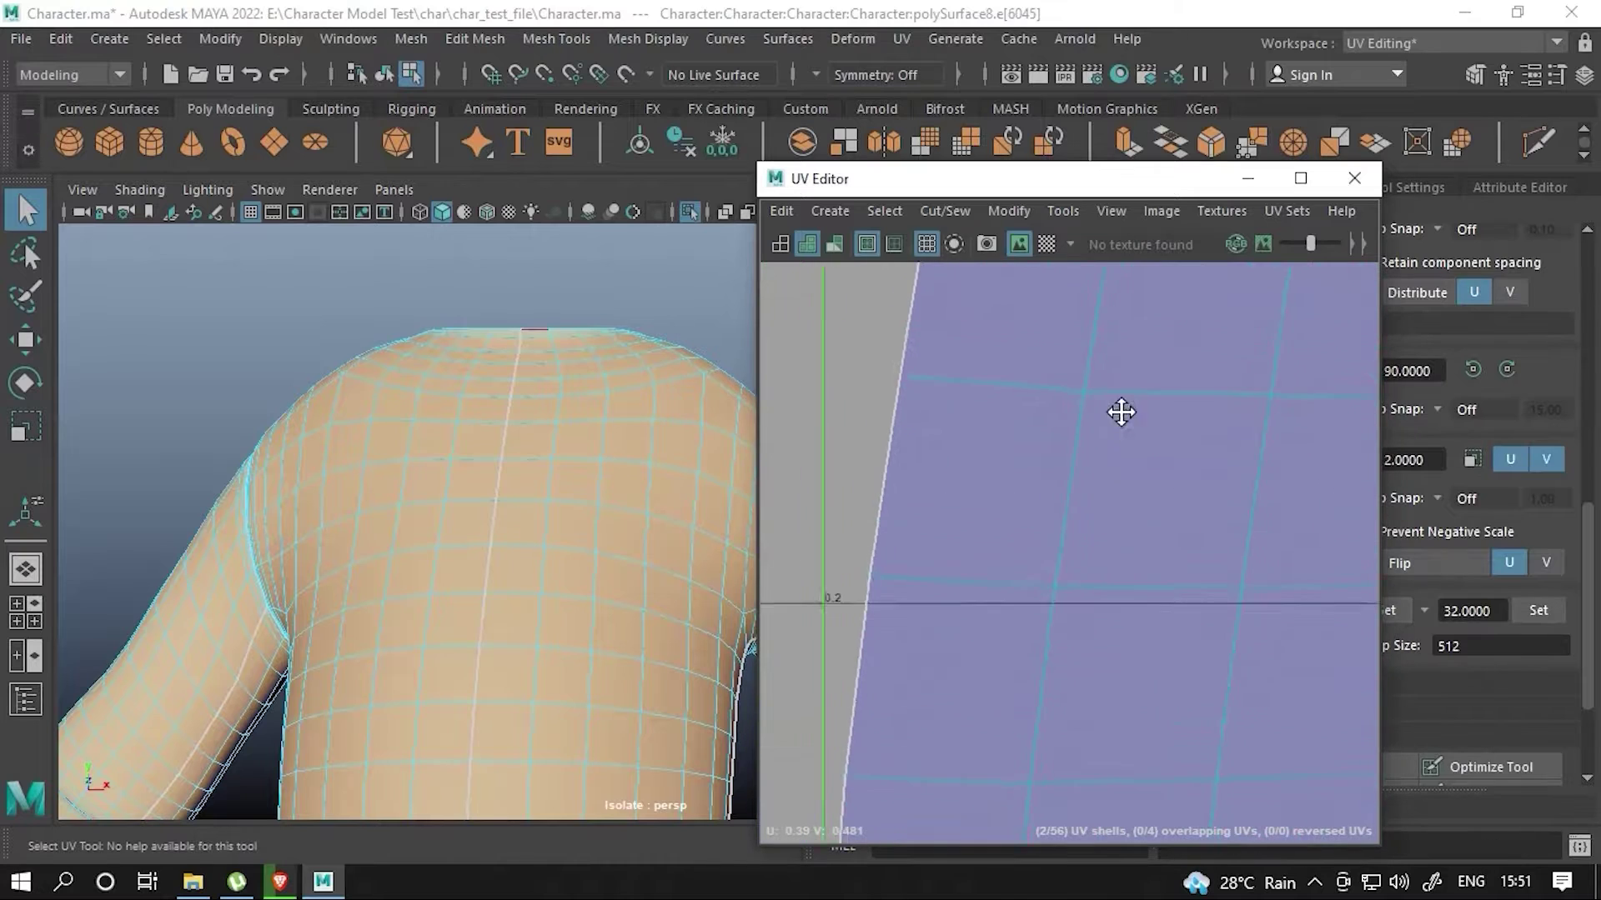
scroll(1086, 533, down, 4)
scroll(1061, 547, down, 4)
click(945, 211)
click(955, 359)
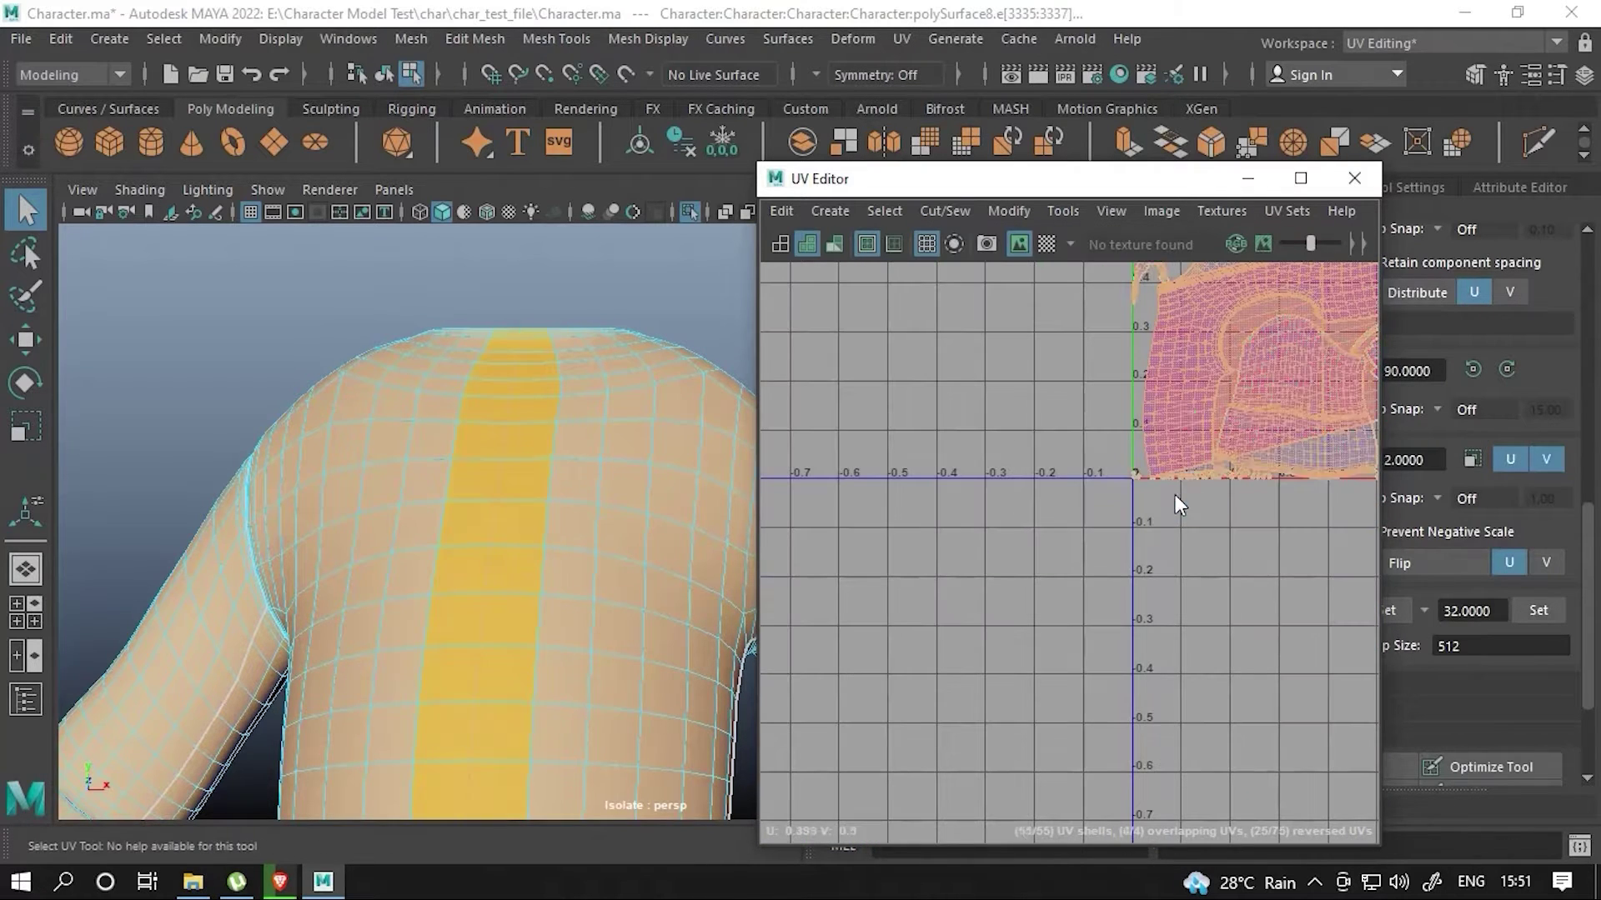
- Select every sweater face, pack all shells into 0–1 with Layout, and return to Object Mode
scroll(1179, 409, down, 4)
key(e)
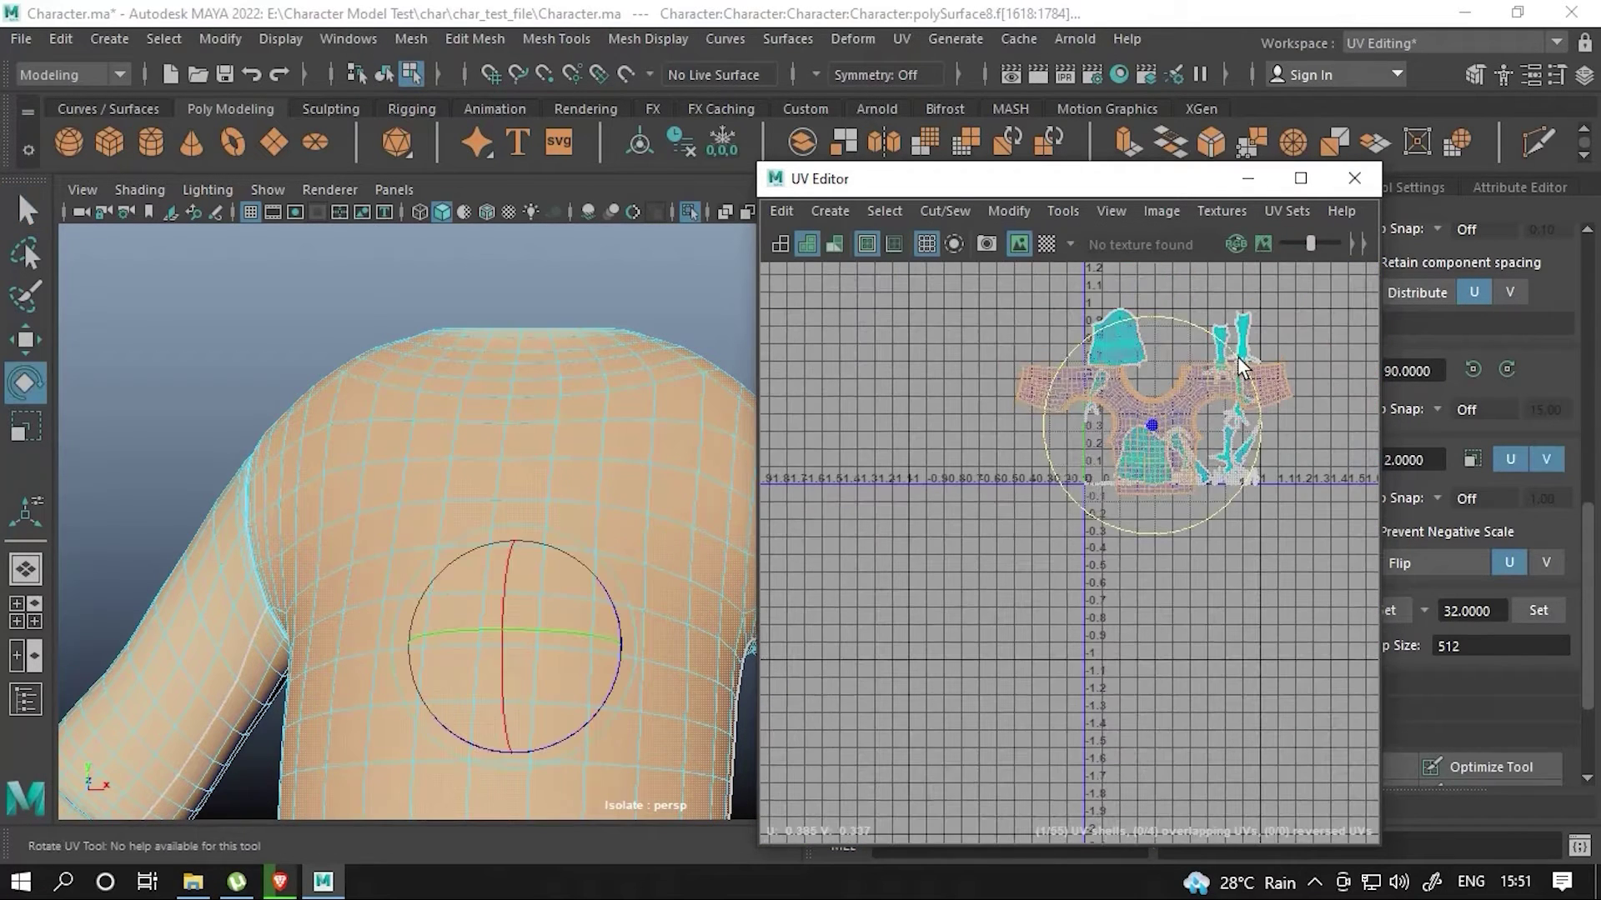
key(ctrl+shift+a)
key(ctrl+l)
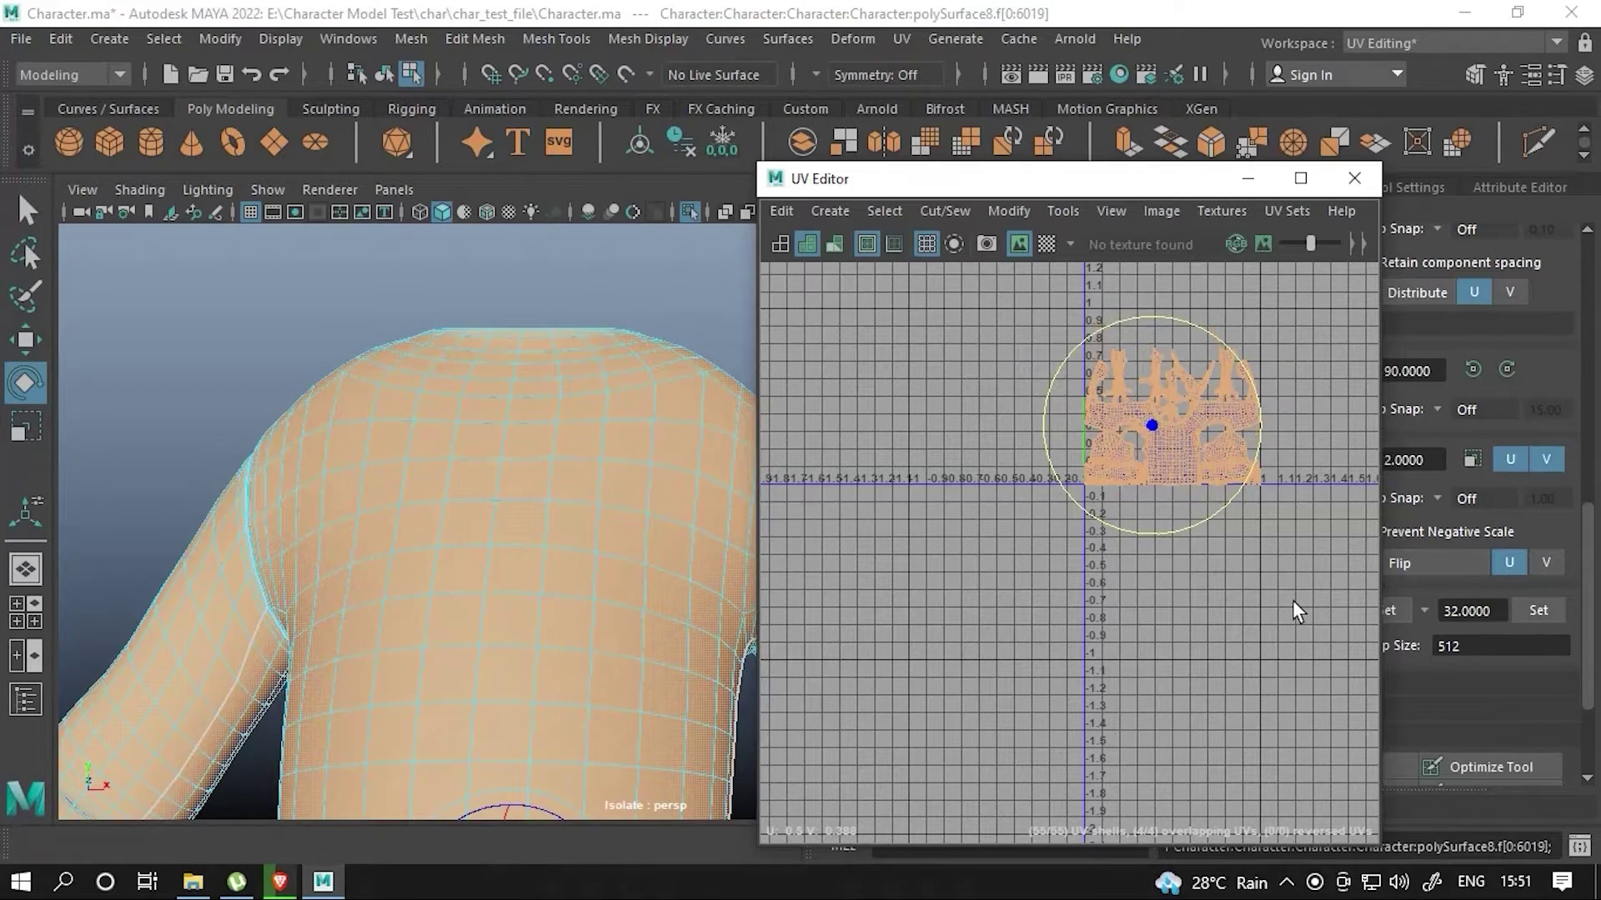
key(F8)
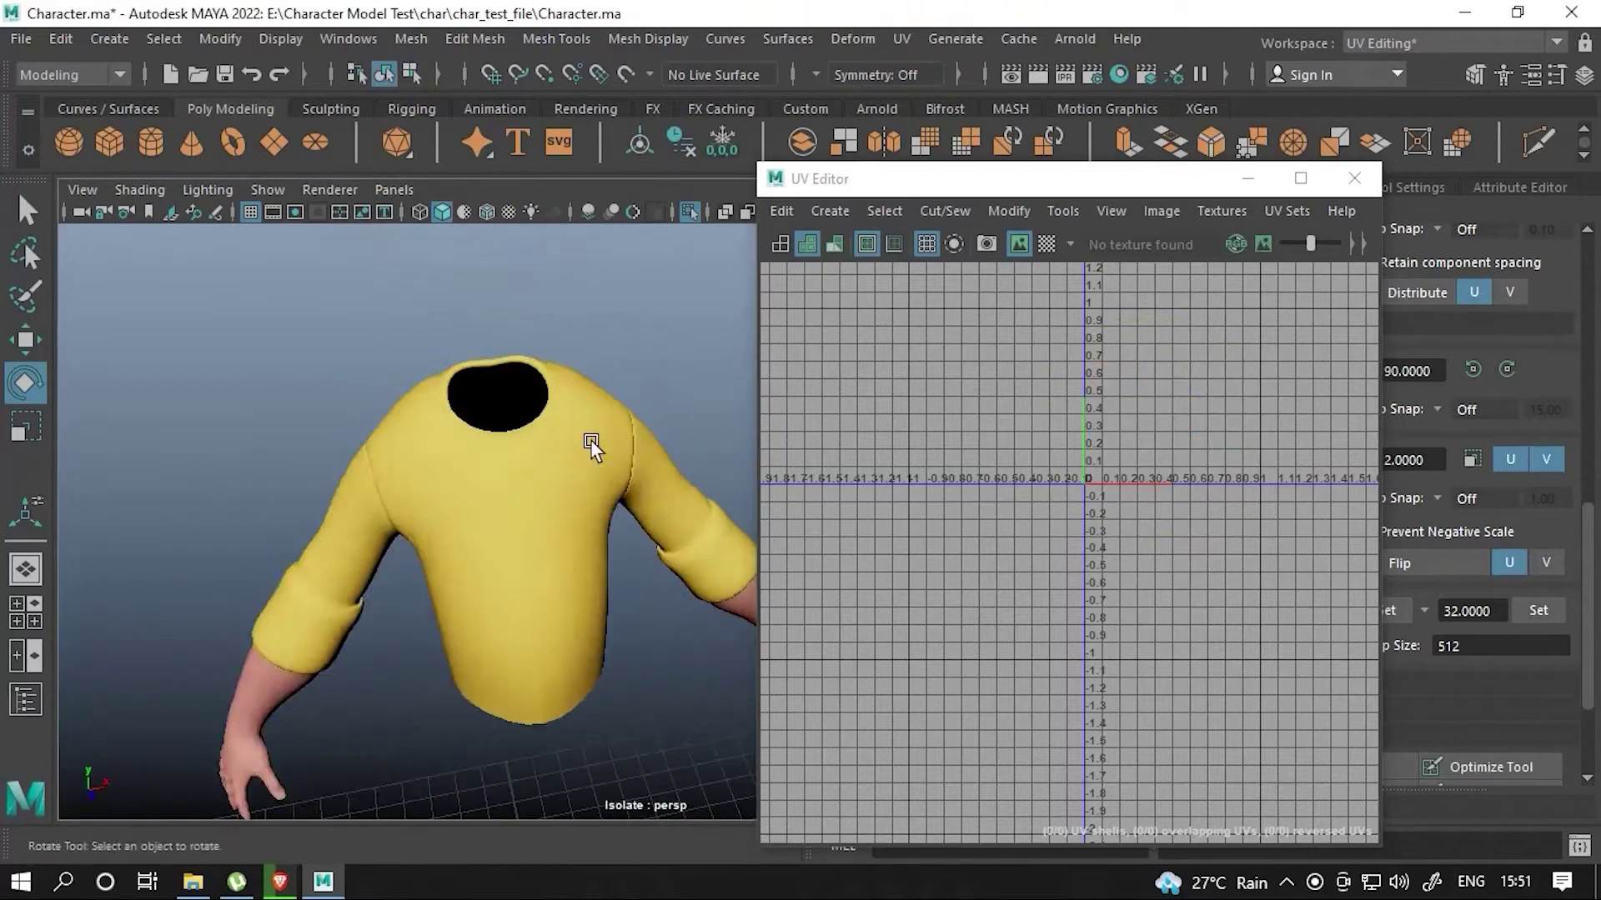
click(590, 443)
alt+drag(450, 342, 482, 350)
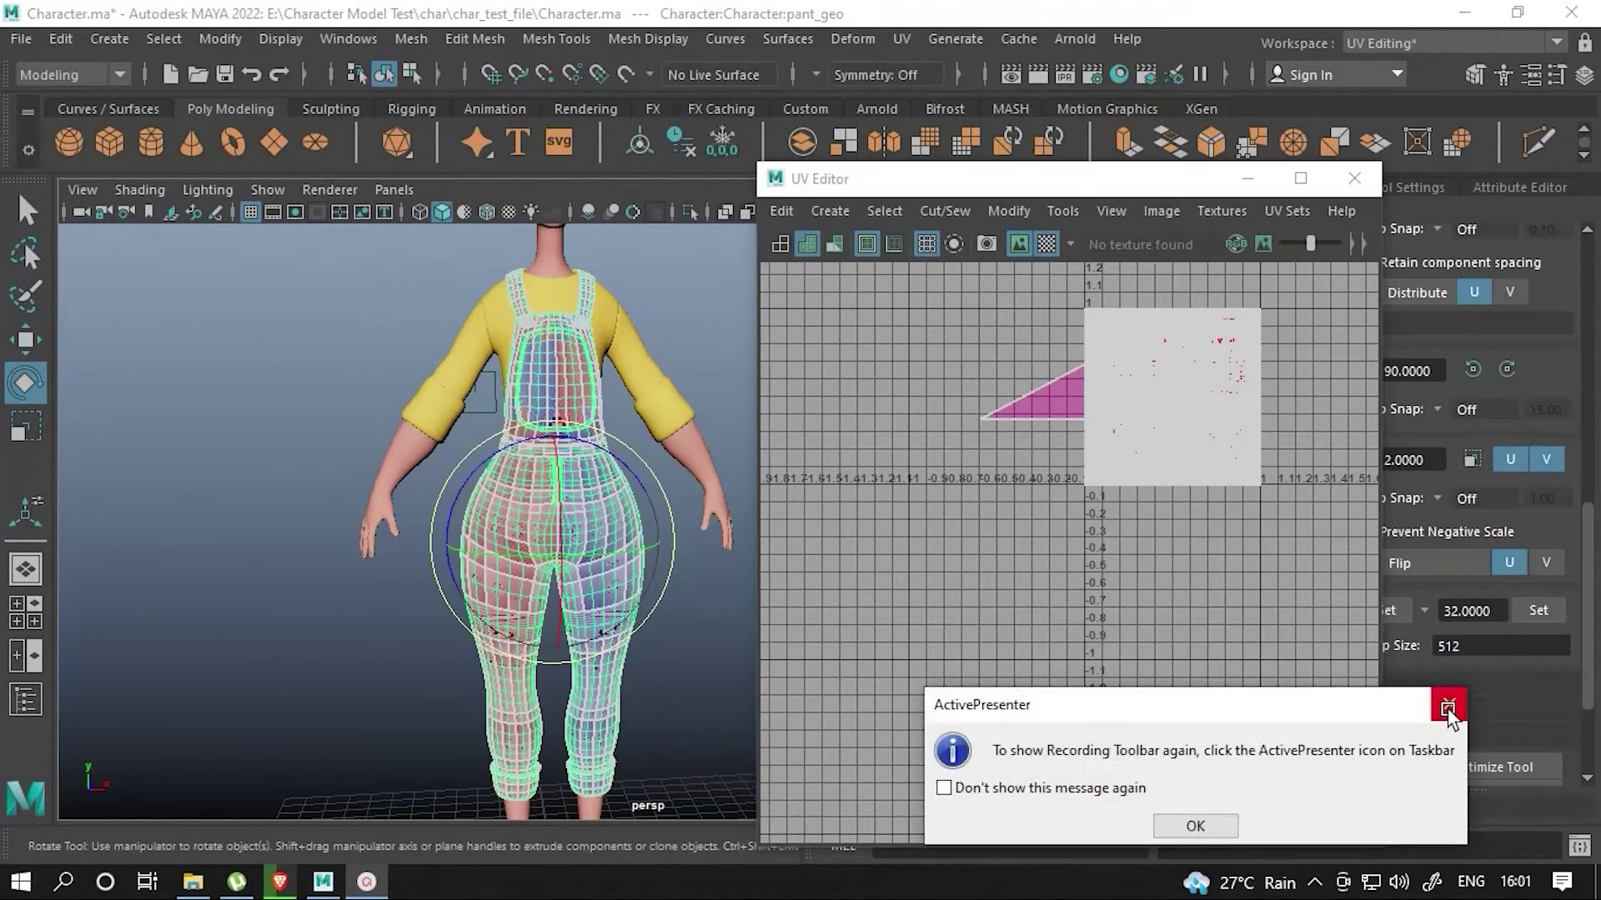
- Isolate the pants and give them a cylindrical UV projection
click(1448, 709)
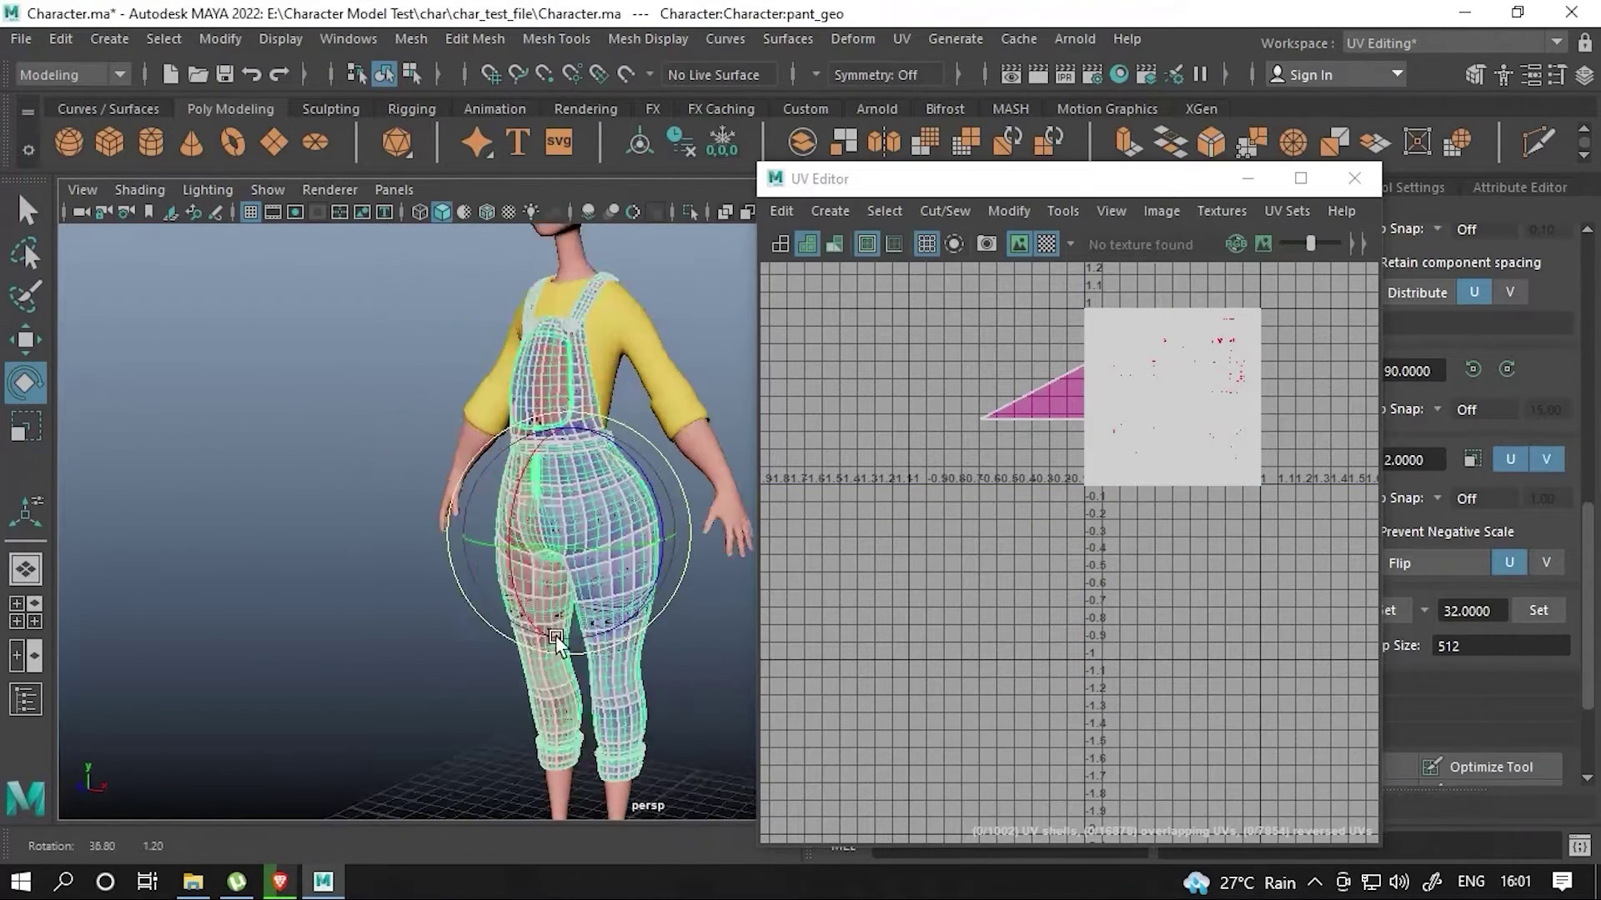
alt+drag(467, 638, 665, 643)
key(ctrl+1)
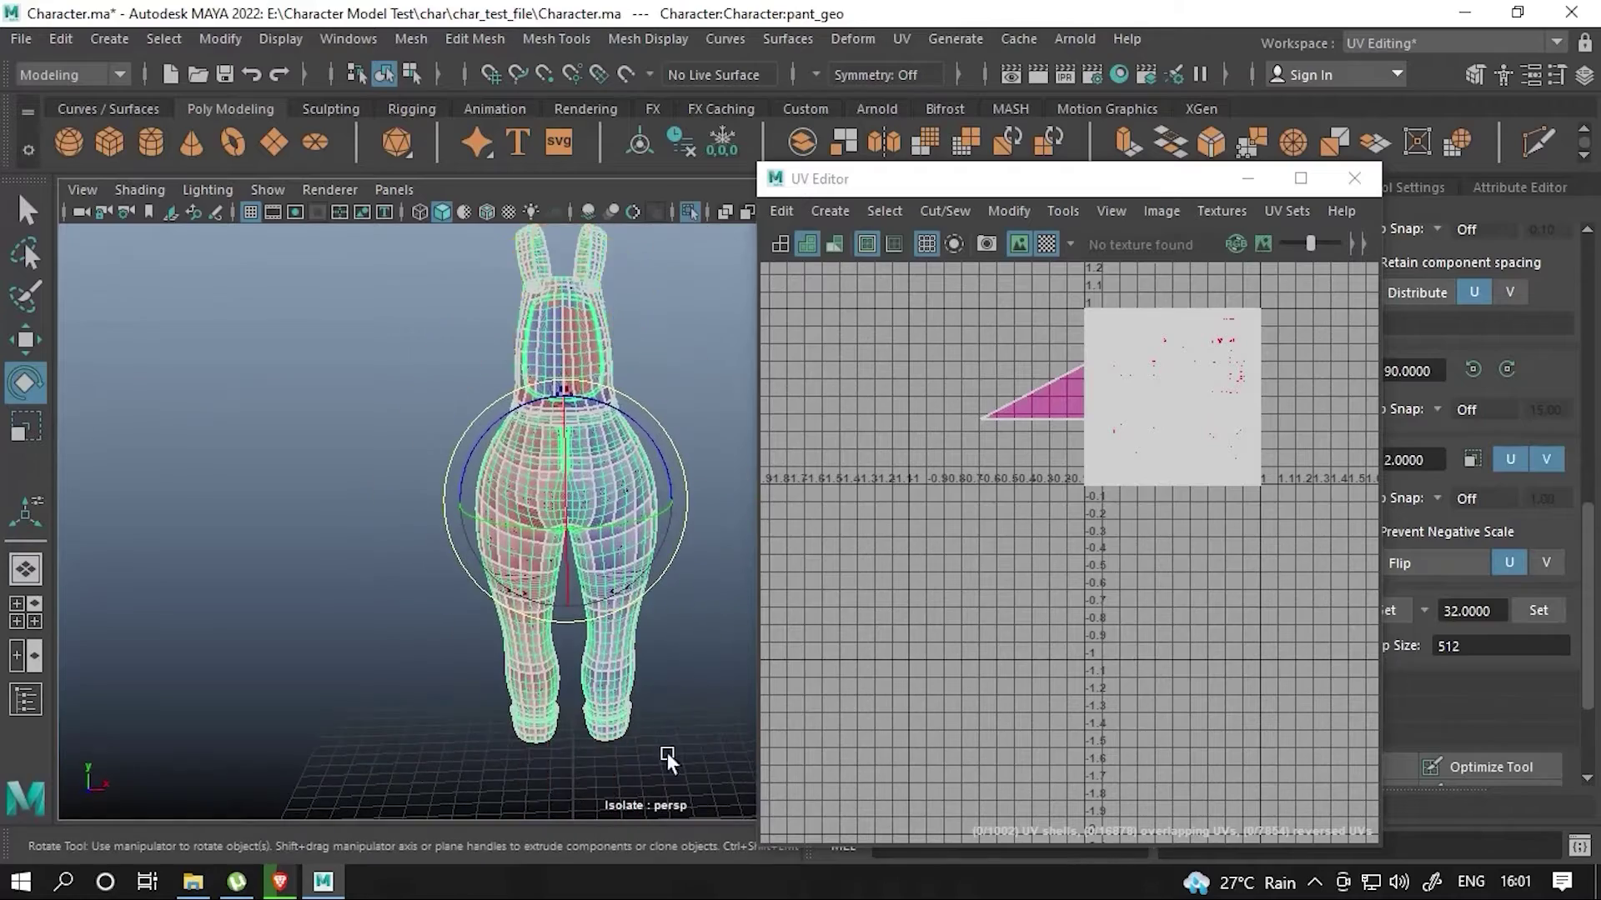
alt+drag(667, 751, 363, 478)
click(829, 211)
click(864, 329)
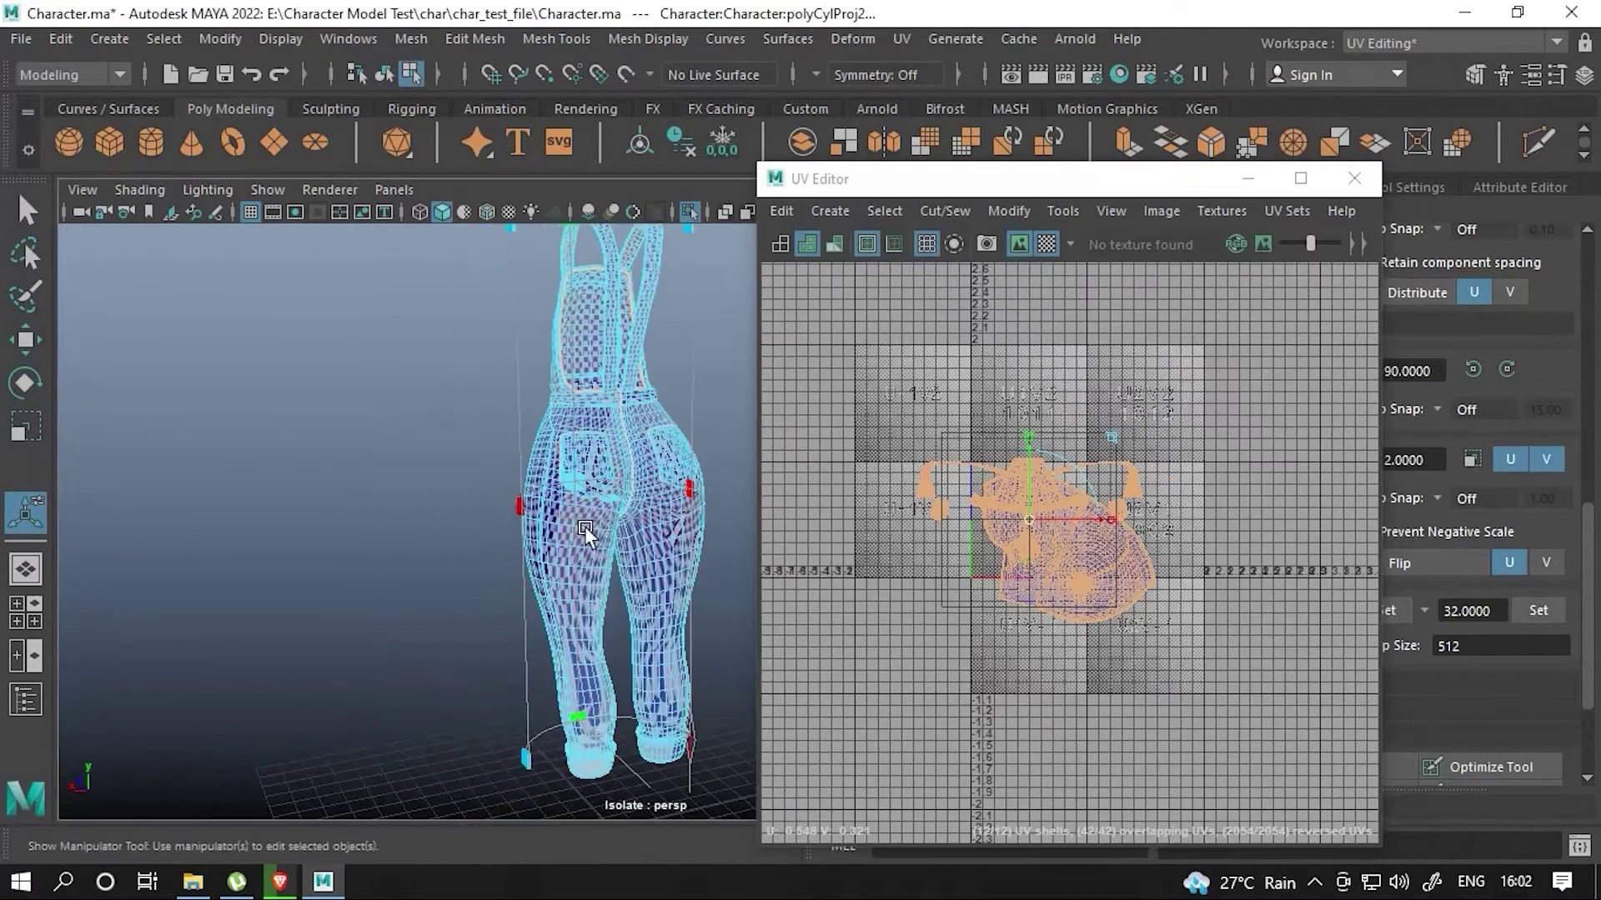
- Planar-project the two back pockets and rotate their UV shells upright
right_drag(584, 527, 438, 367)
shift+right_drag(542, 283, 536, 614)
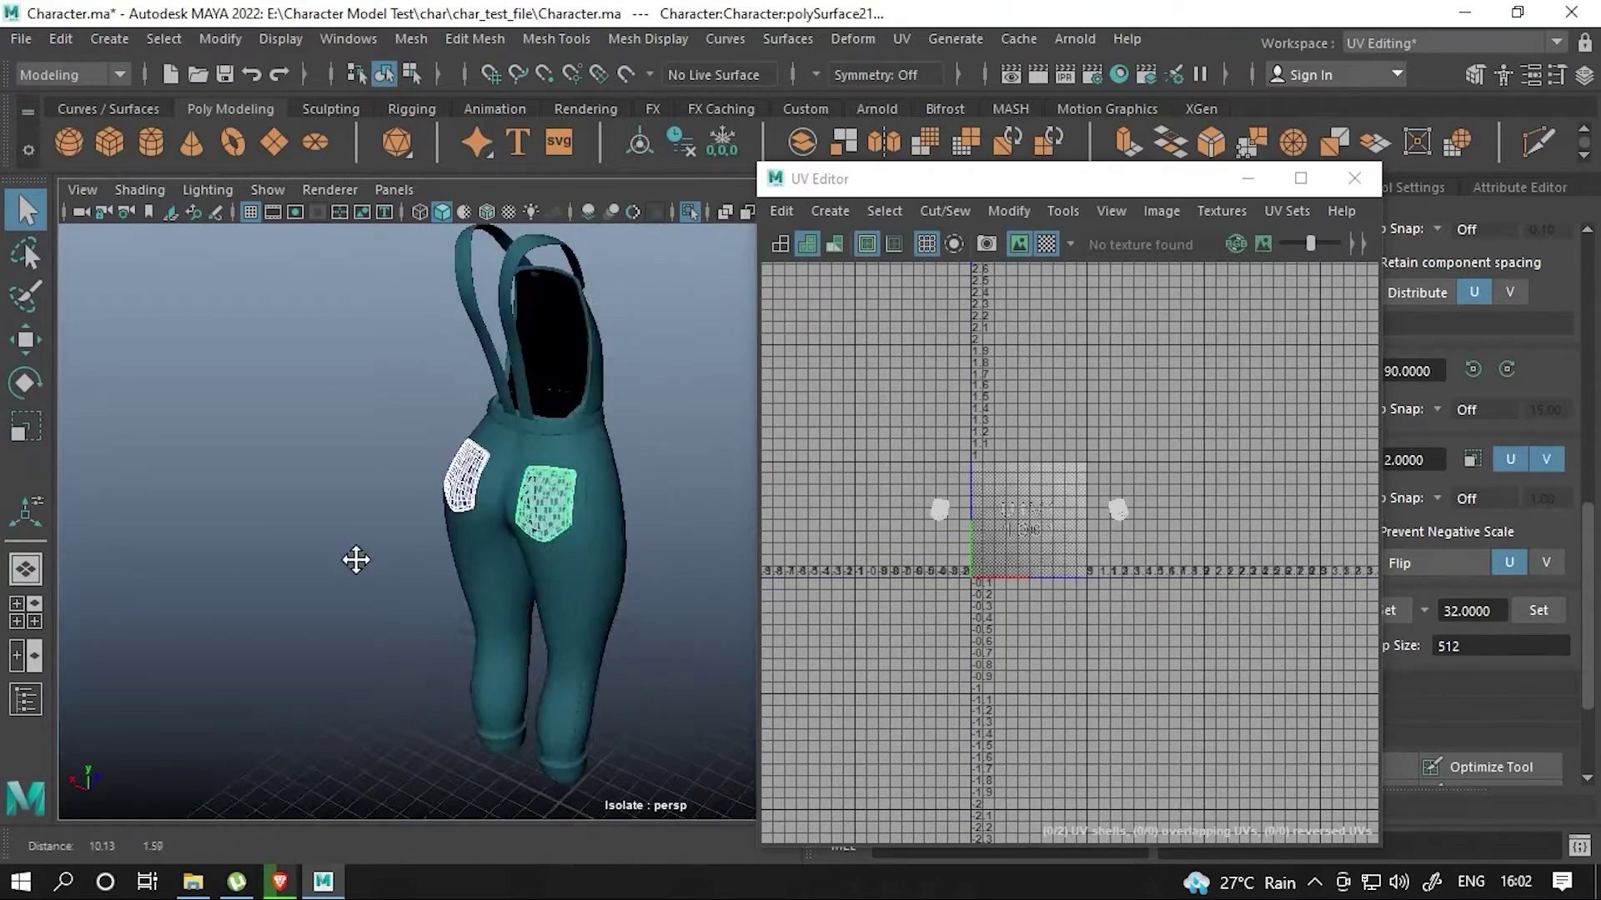
click(829, 211)
click(863, 384)
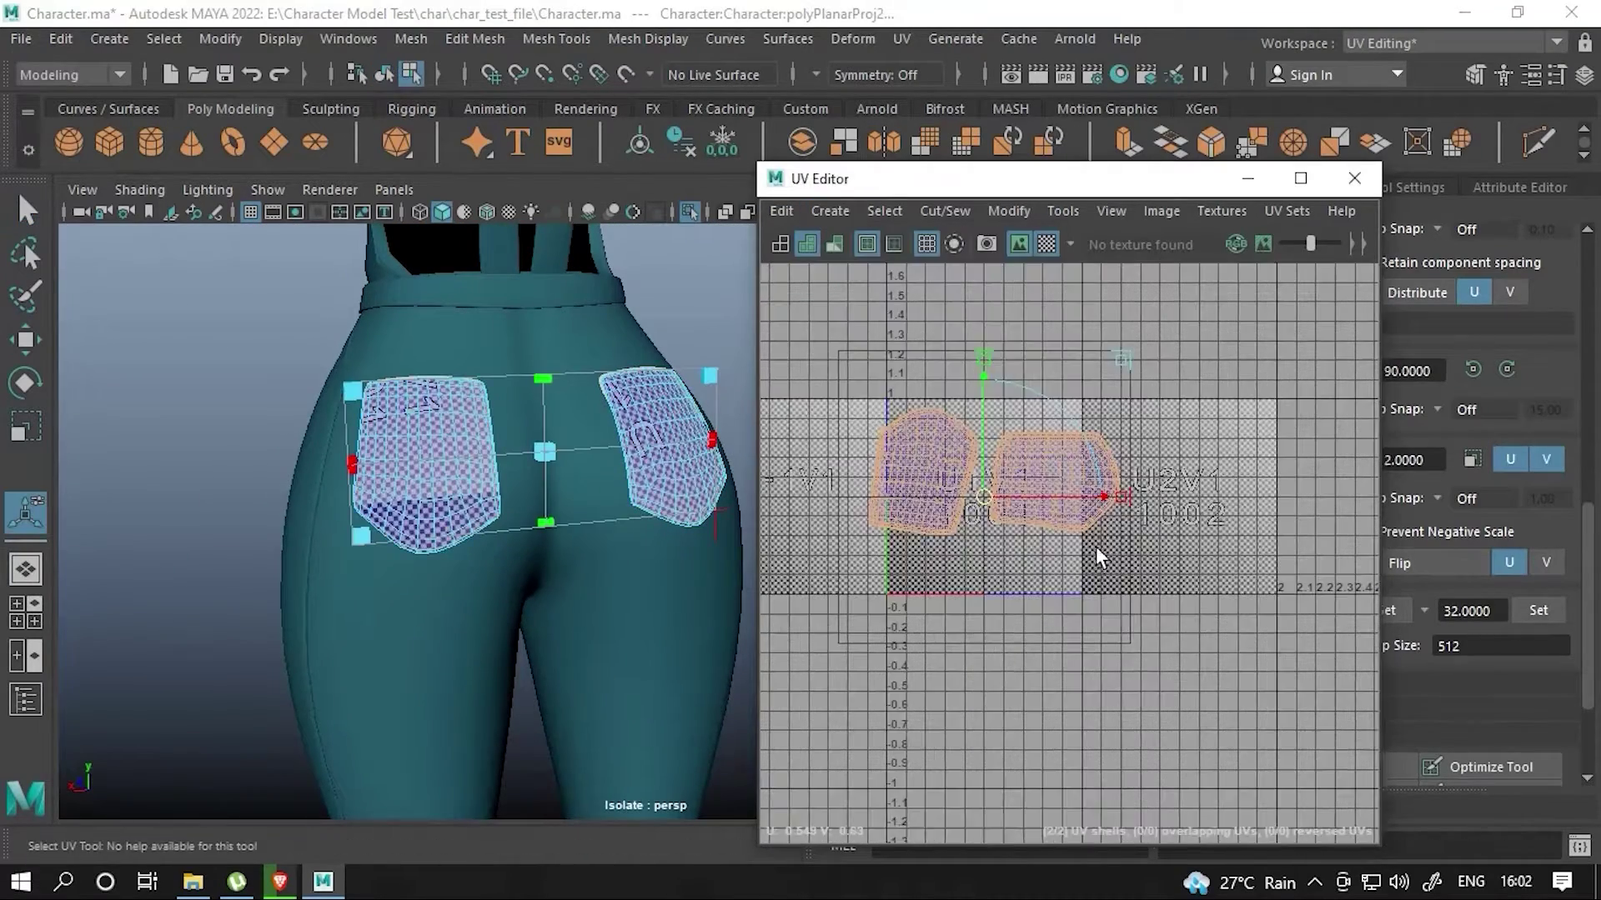
key(e)
click(967, 492)
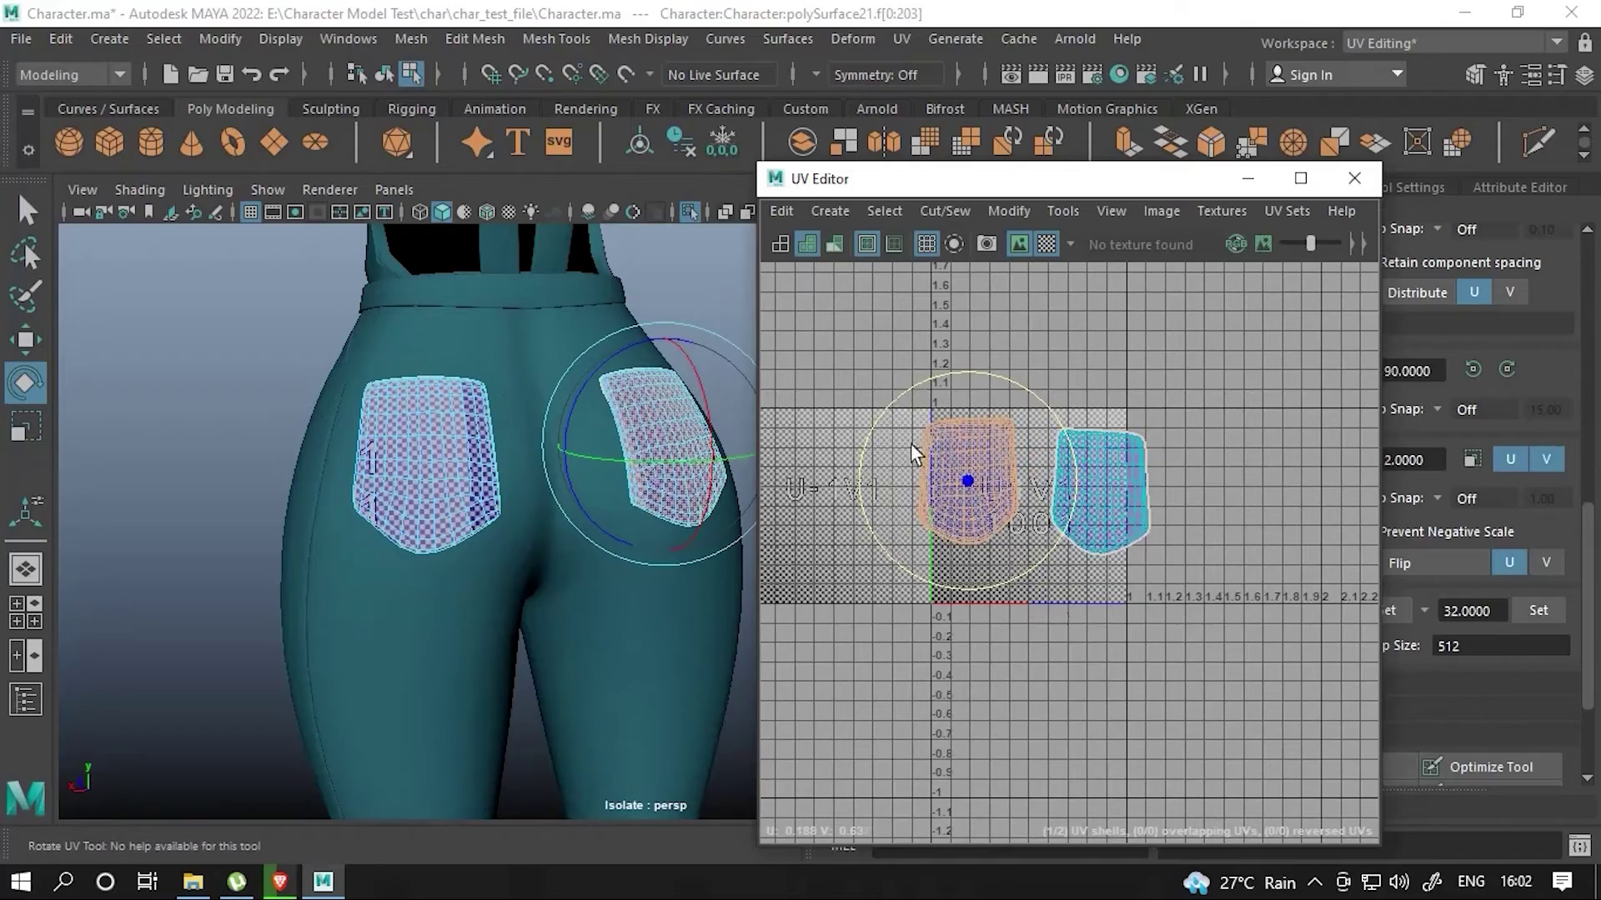
drag(910, 442, 1158, 509)
click(434, 367)
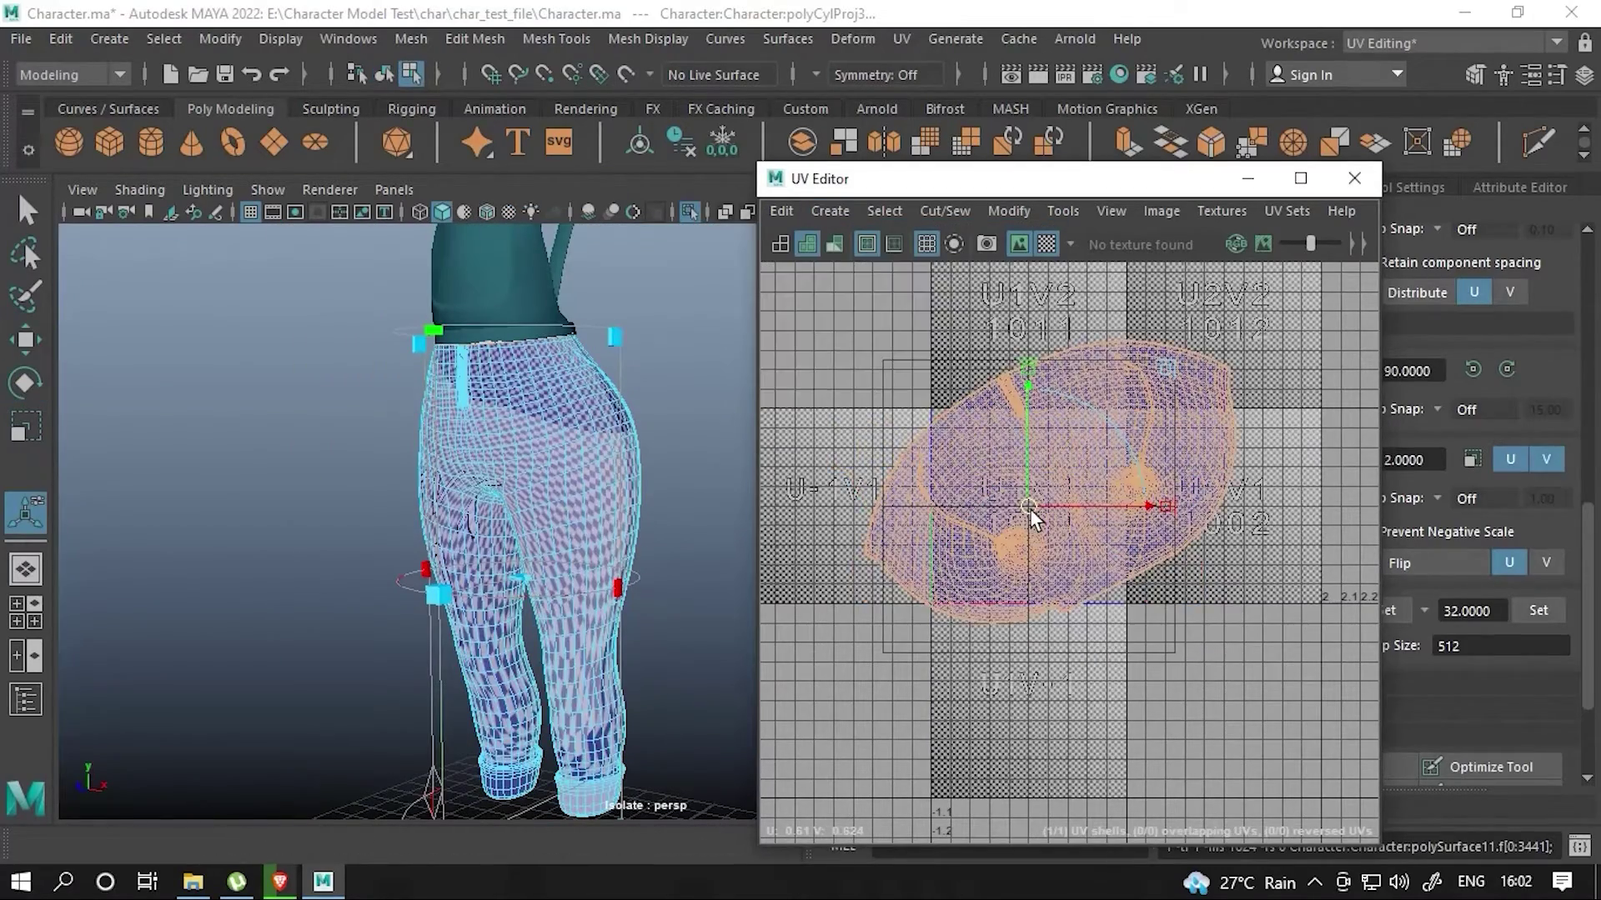
- Set the UV Editor symmetry to Object X
scroll(994, 577, up, 3)
scroll(957, 484, up, 3)
scroll(974, 443, up, 3)
scroll(973, 442, down, 5)
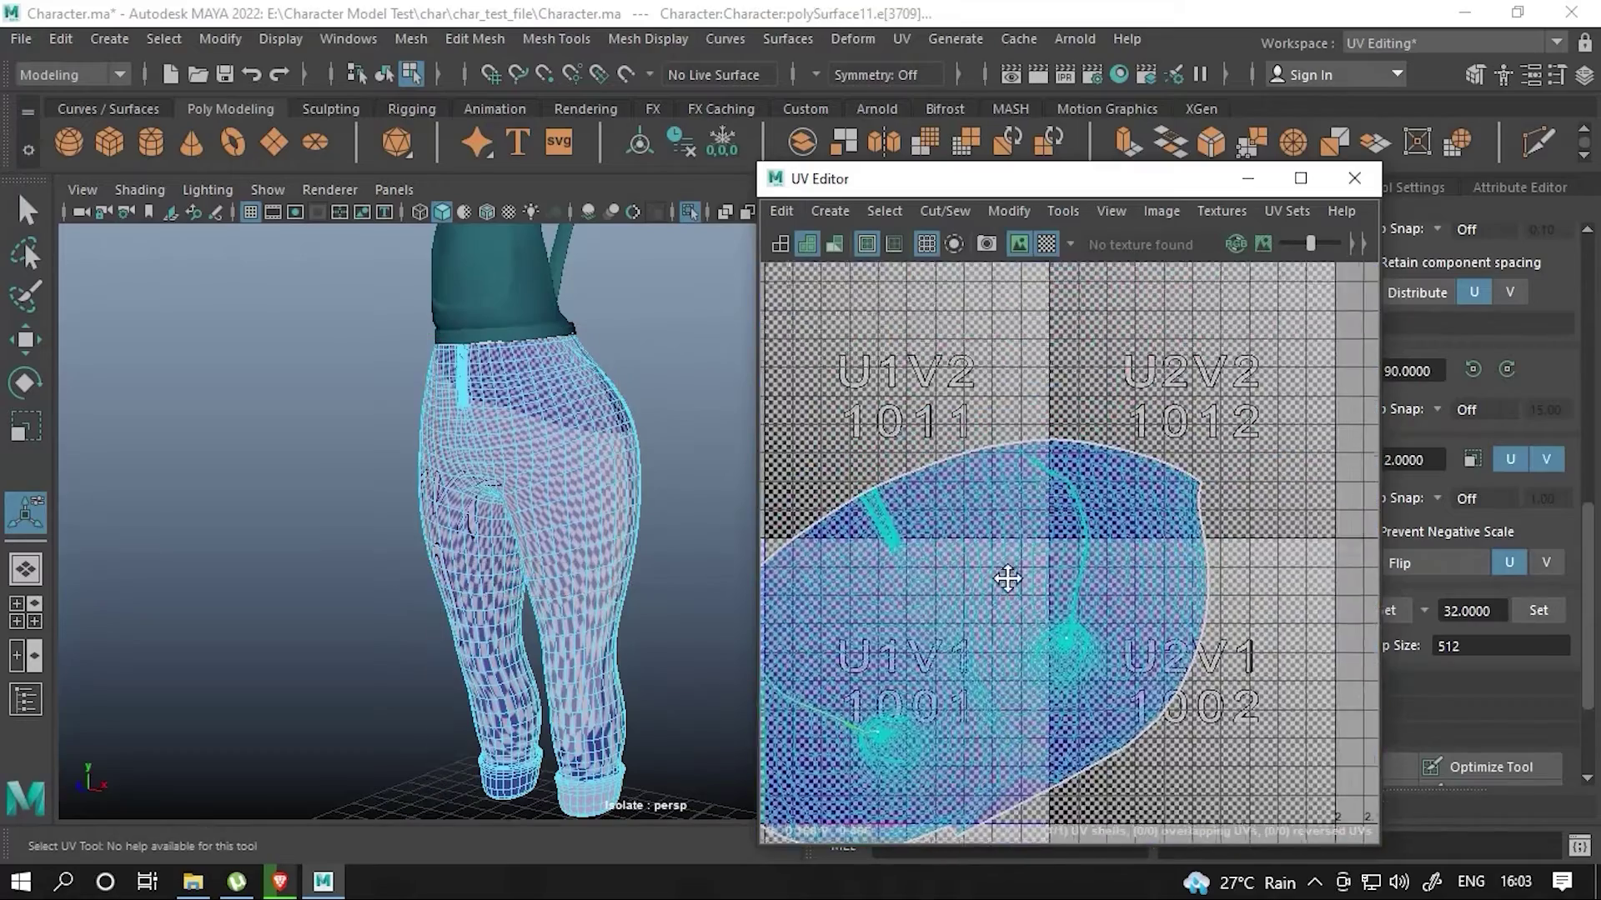
scroll(1008, 572, up, 5)
click(875, 74)
click(875, 121)
- Select the first seam edges on the pants UVs
shift+right_click(1092, 350)
scroll(1052, 441, down, 3)
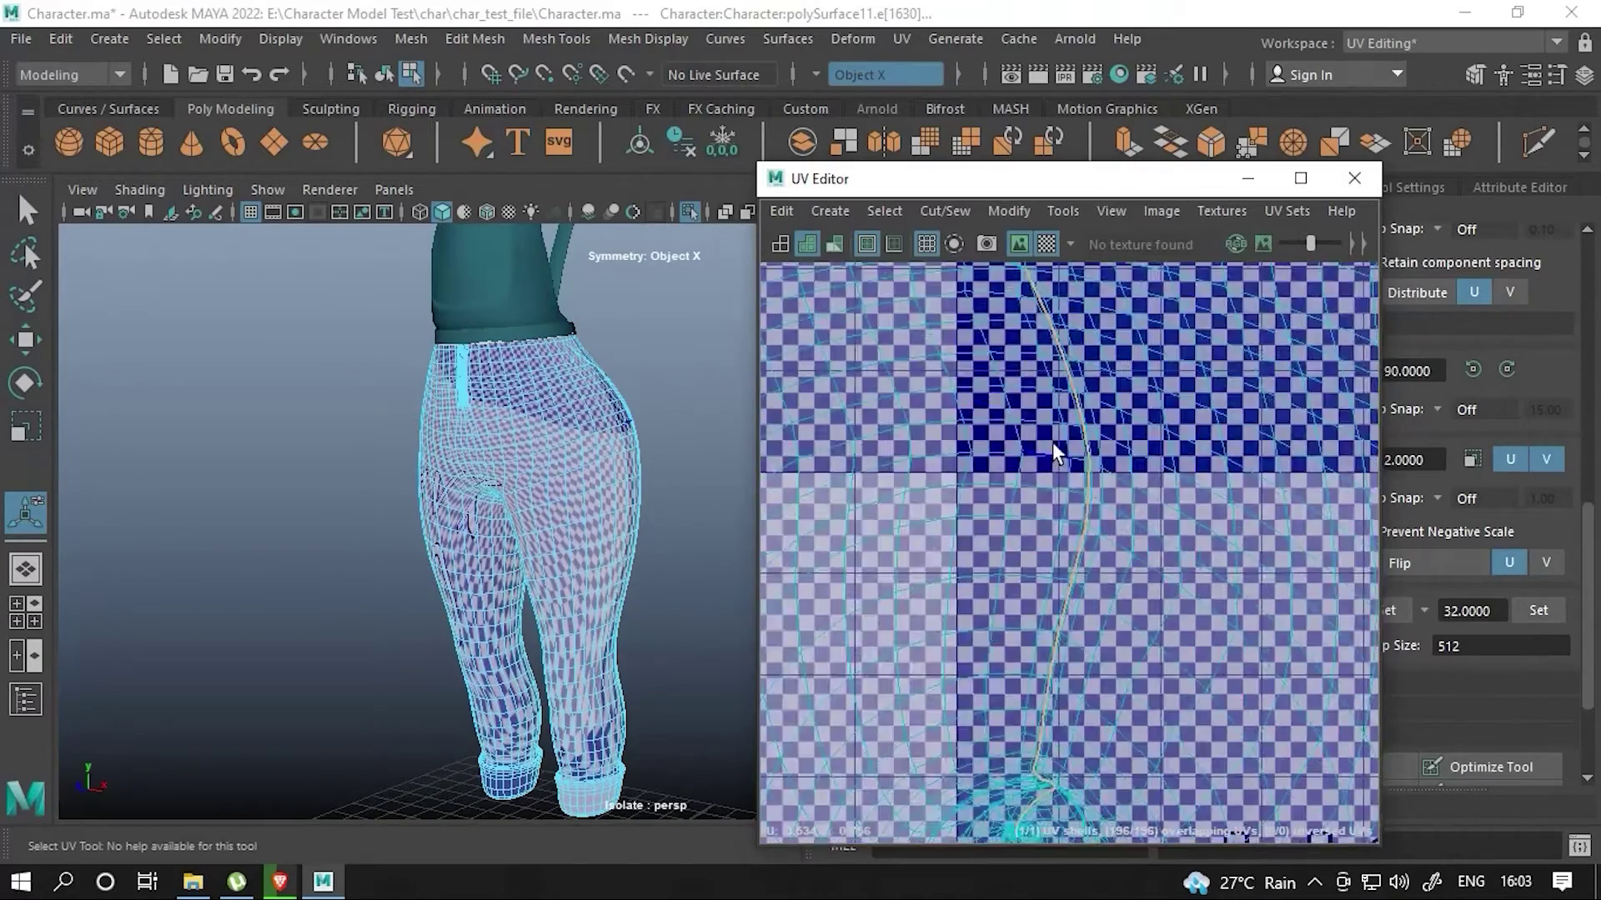
right_drag(1072, 477, 1028, 422)
scroll(986, 552, up, 3)
scroll(1028, 520, up, 3)
click(1030, 525)
scroll(1029, 520, down, 3)
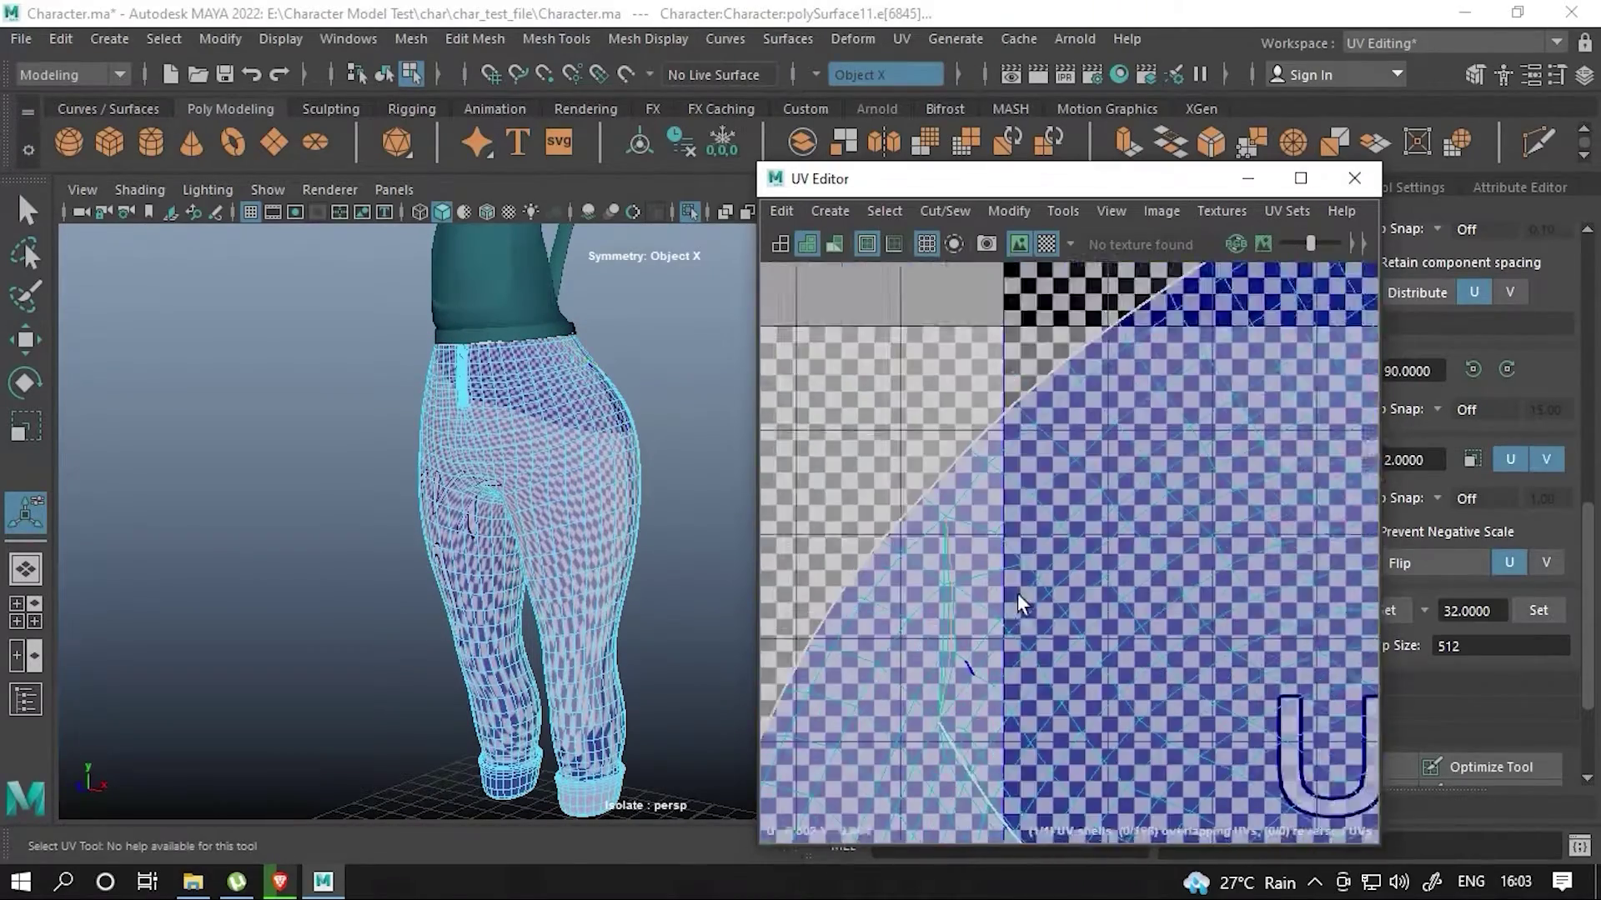
- Select another seam edge and all faces of the pants shell
shift+right_click(1127, 490)
click(860, 492)
scroll(1065, 536, down, 3)
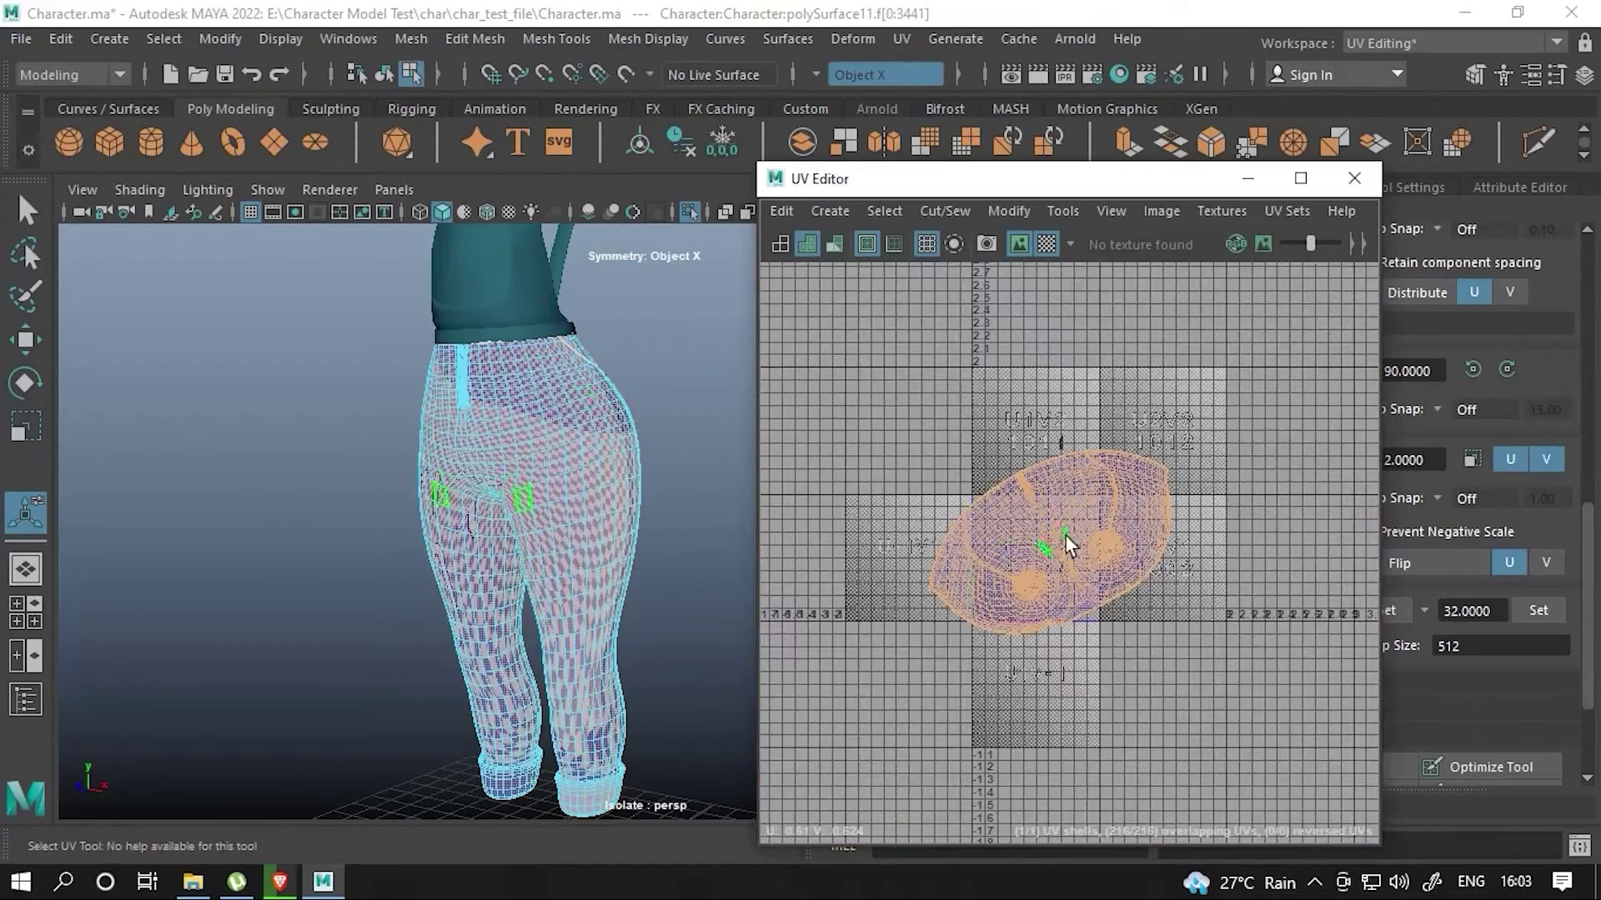
scroll(1066, 537, up, 3)
alt+middle_drag(1052, 602, 1007, 529)
scroll(1007, 529, up, 5)
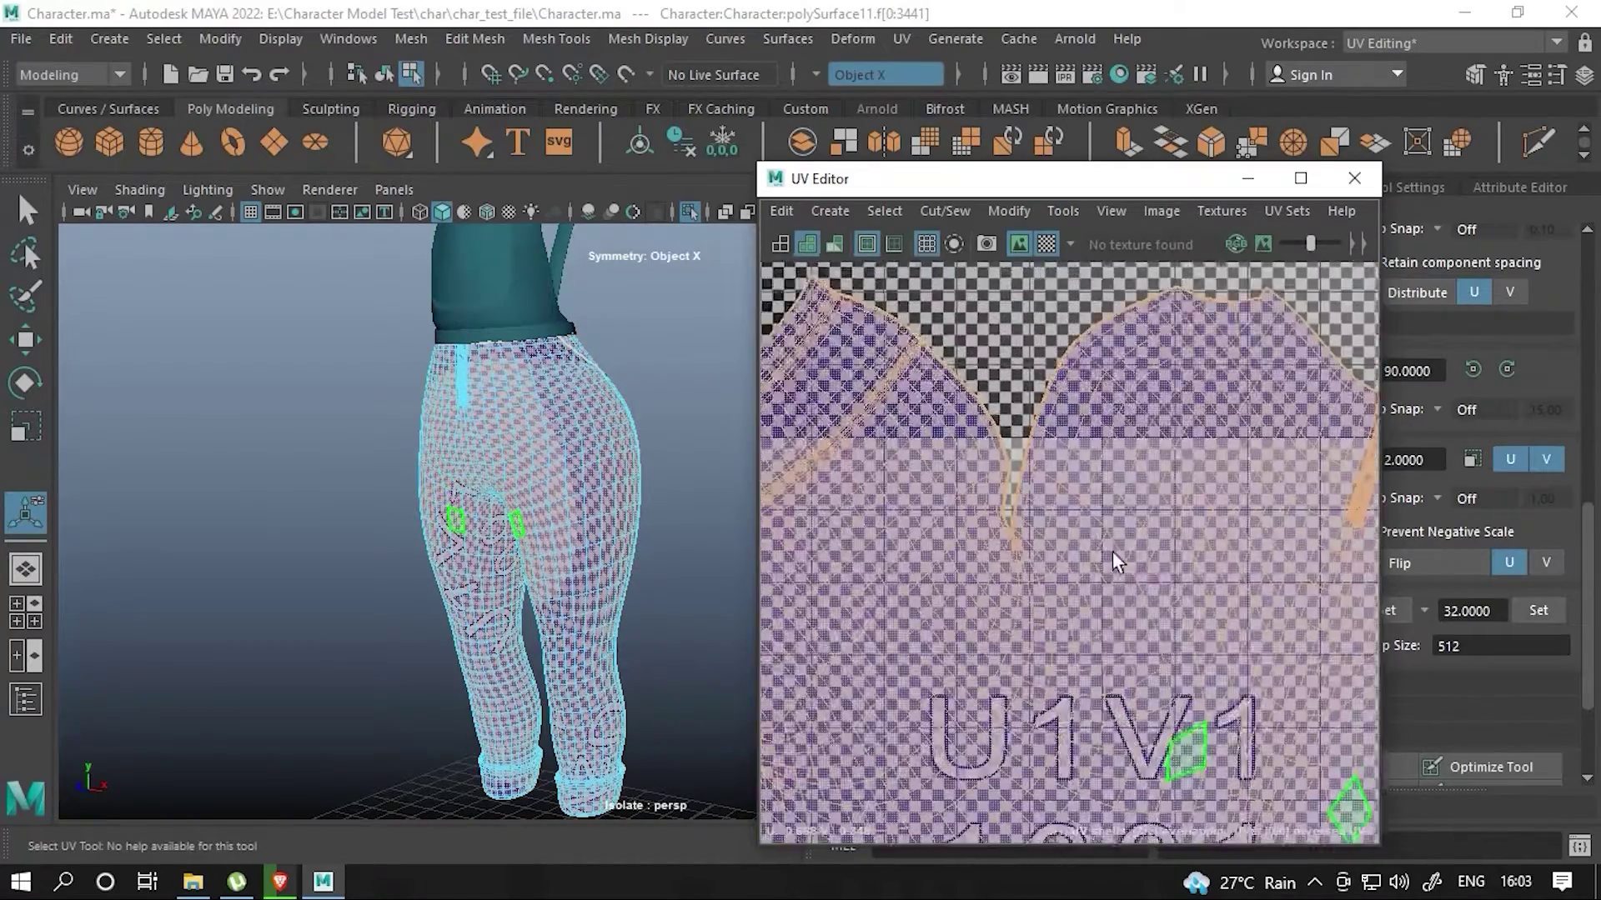
- Frame the legs from behind and select the inner-leg seam edges
key(f)
alt+drag(462, 558, 560, 520)
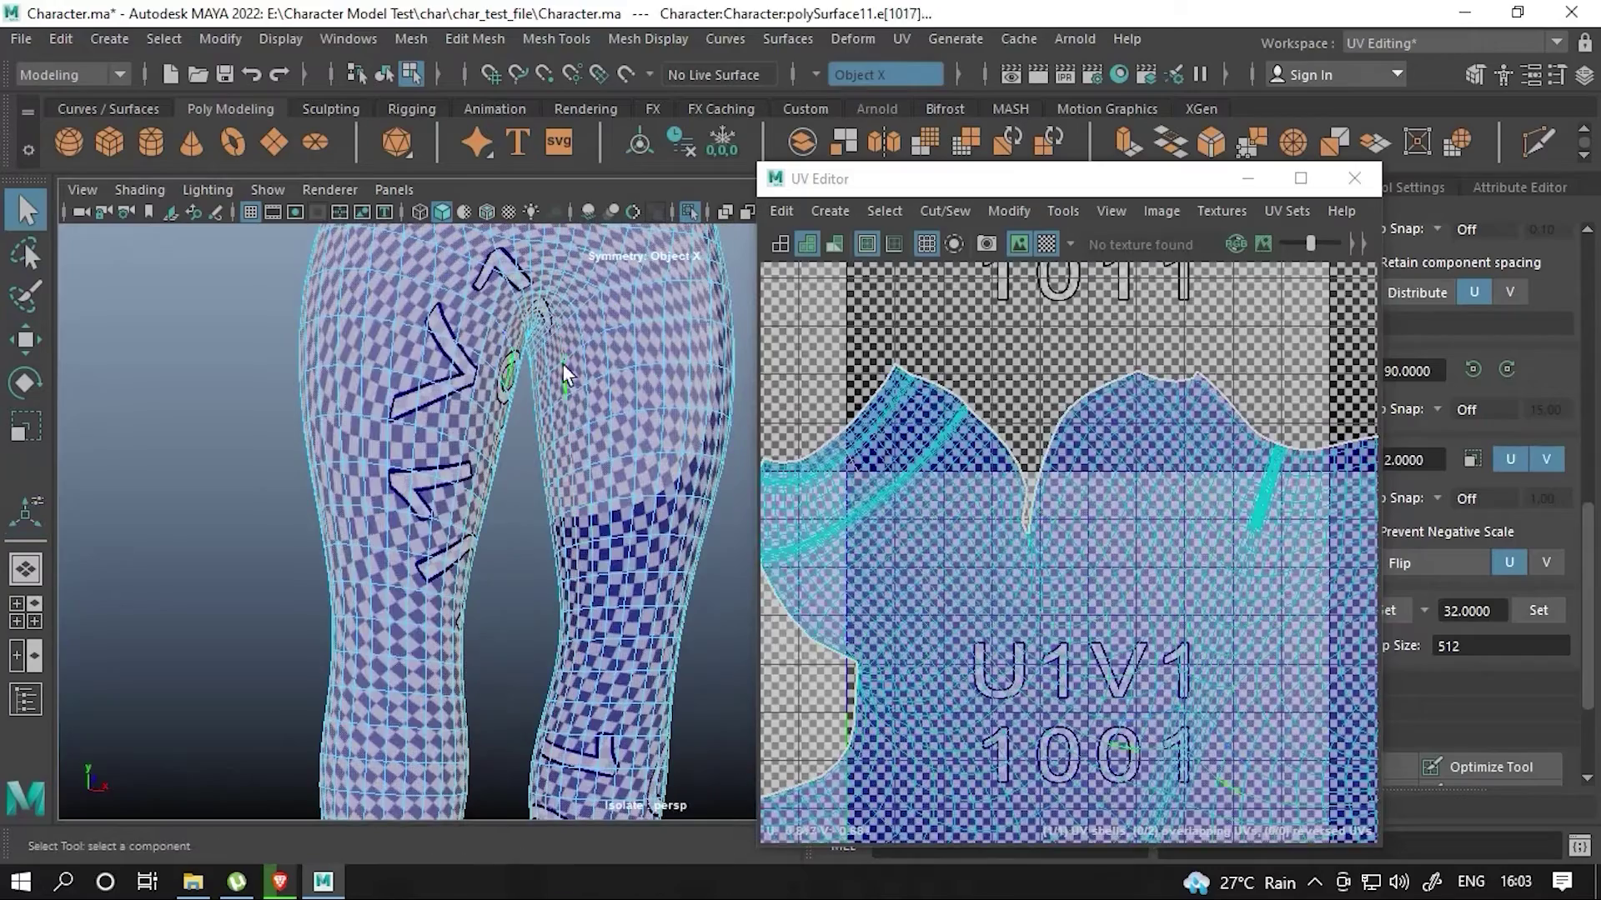
shift+right_click(947, 450)
scroll(1073, 648, down, 3)
right_click(979, 600)
click(1080, 624)
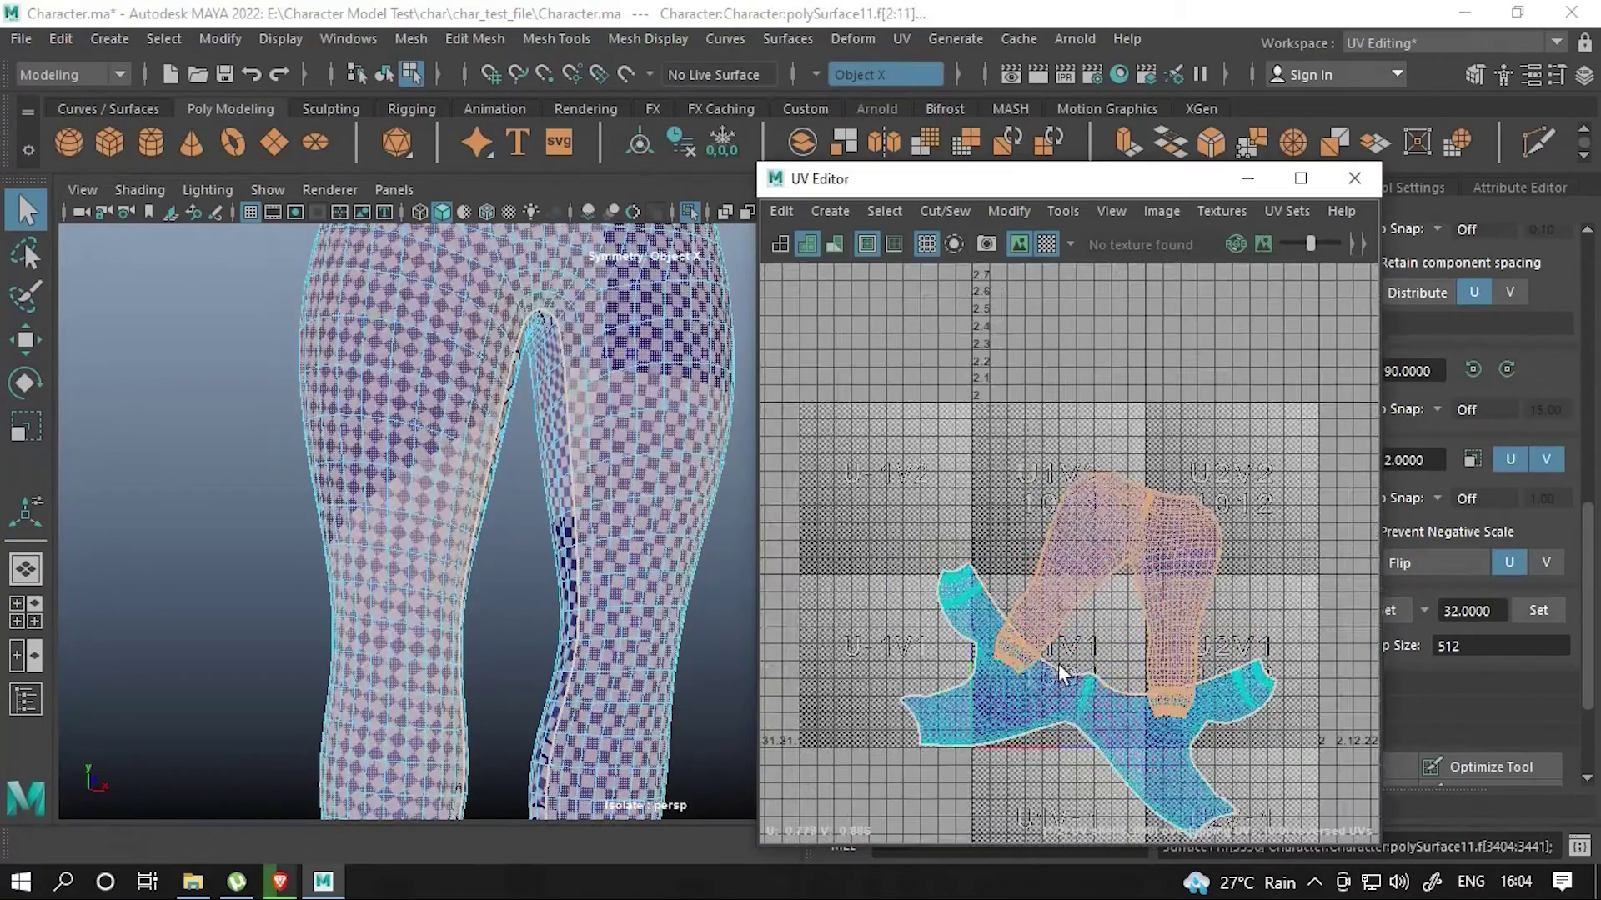
- Split the shell along the seam and reposition the X-shaped leg shells
key(e)
mouse_move(1055, 694)
mouse_down()
mouse_move(989, 601)
mouse_move(924, 569)
mouse_up()
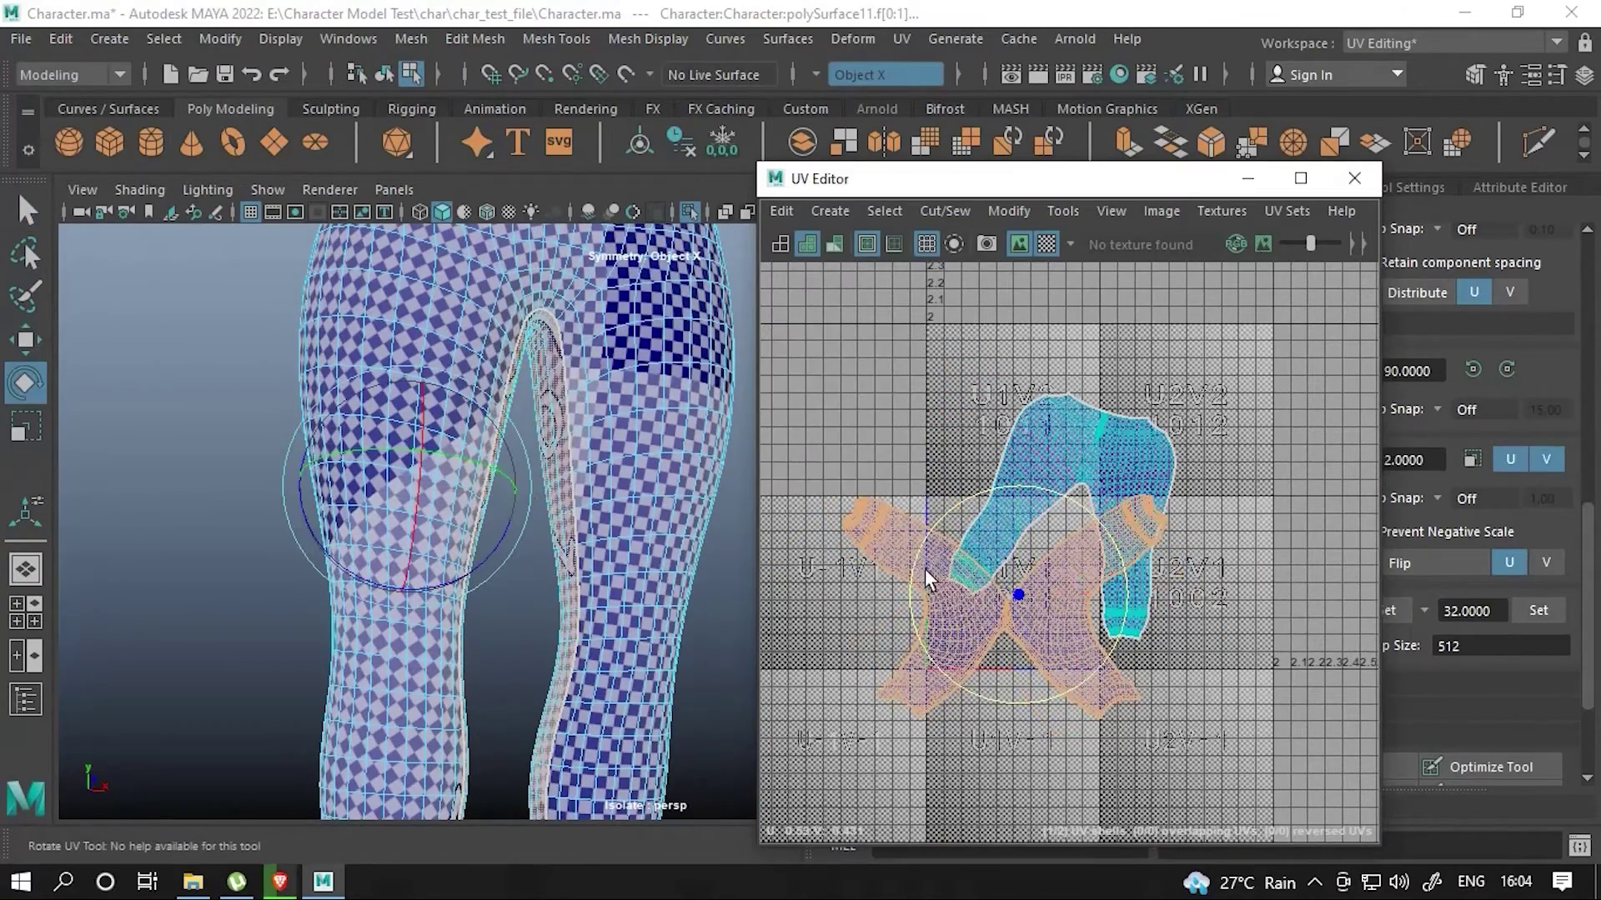
key(w)
scroll(1090, 503, up, 3)
mouse_move(634, 533)
alt+mouse_down()
mouse_move(483, 577)
mouse_move(952, 558)
alt+mouse_up()
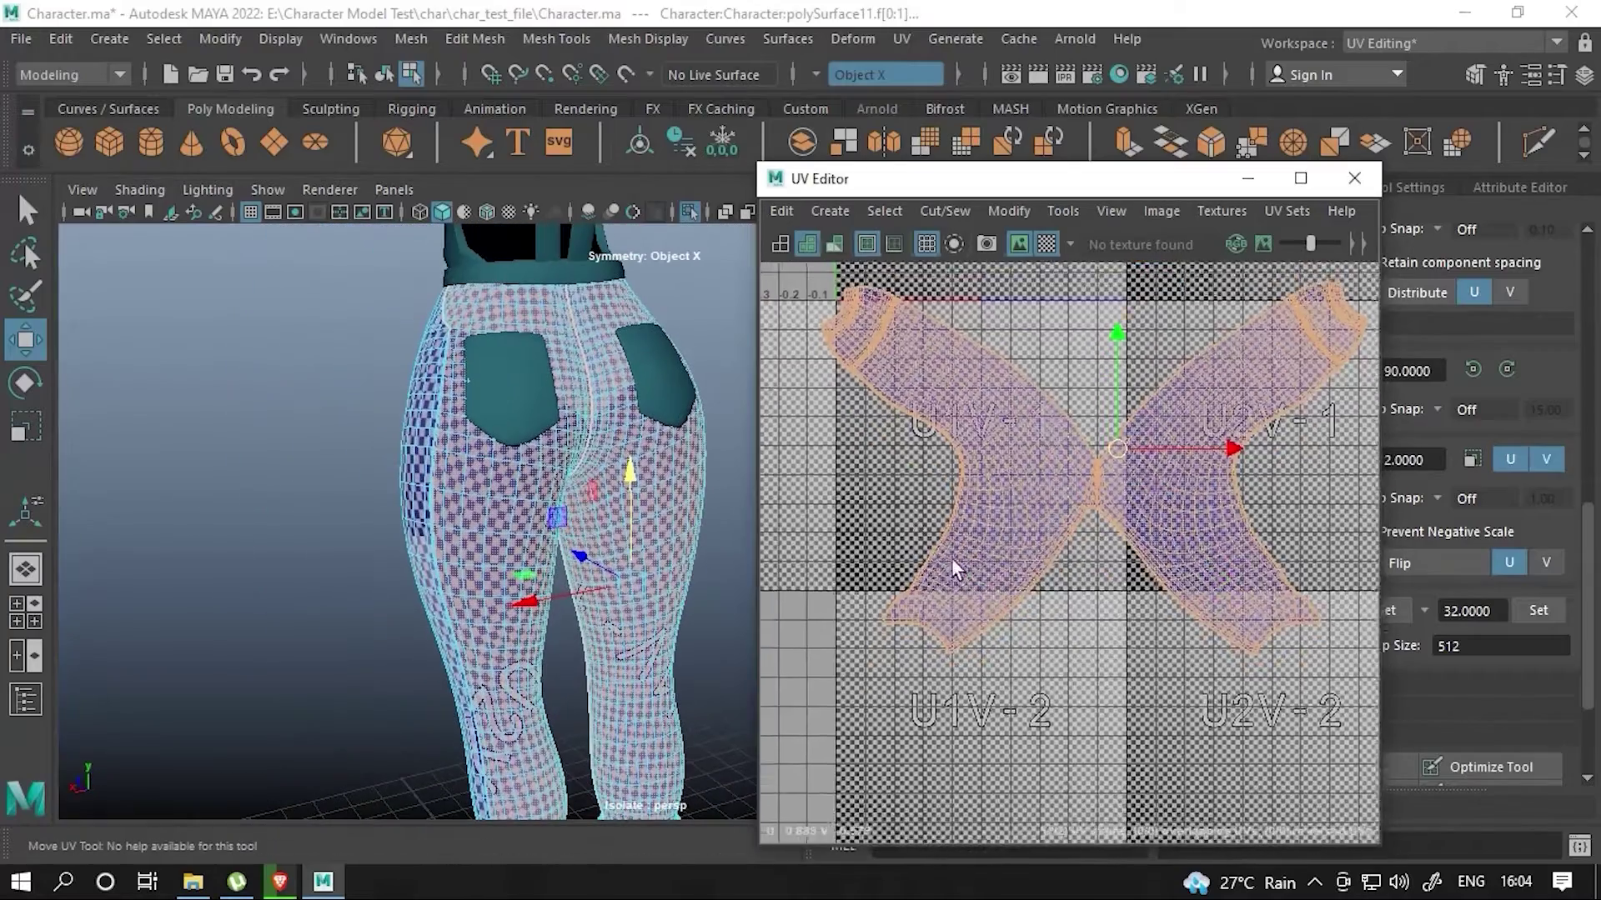
- Cut the UVs along the edges where the leg shells cross
scroll(1110, 423, up, 5)
click(1111, 424)
scroll(925, 542, up, 2)
click(944, 211)
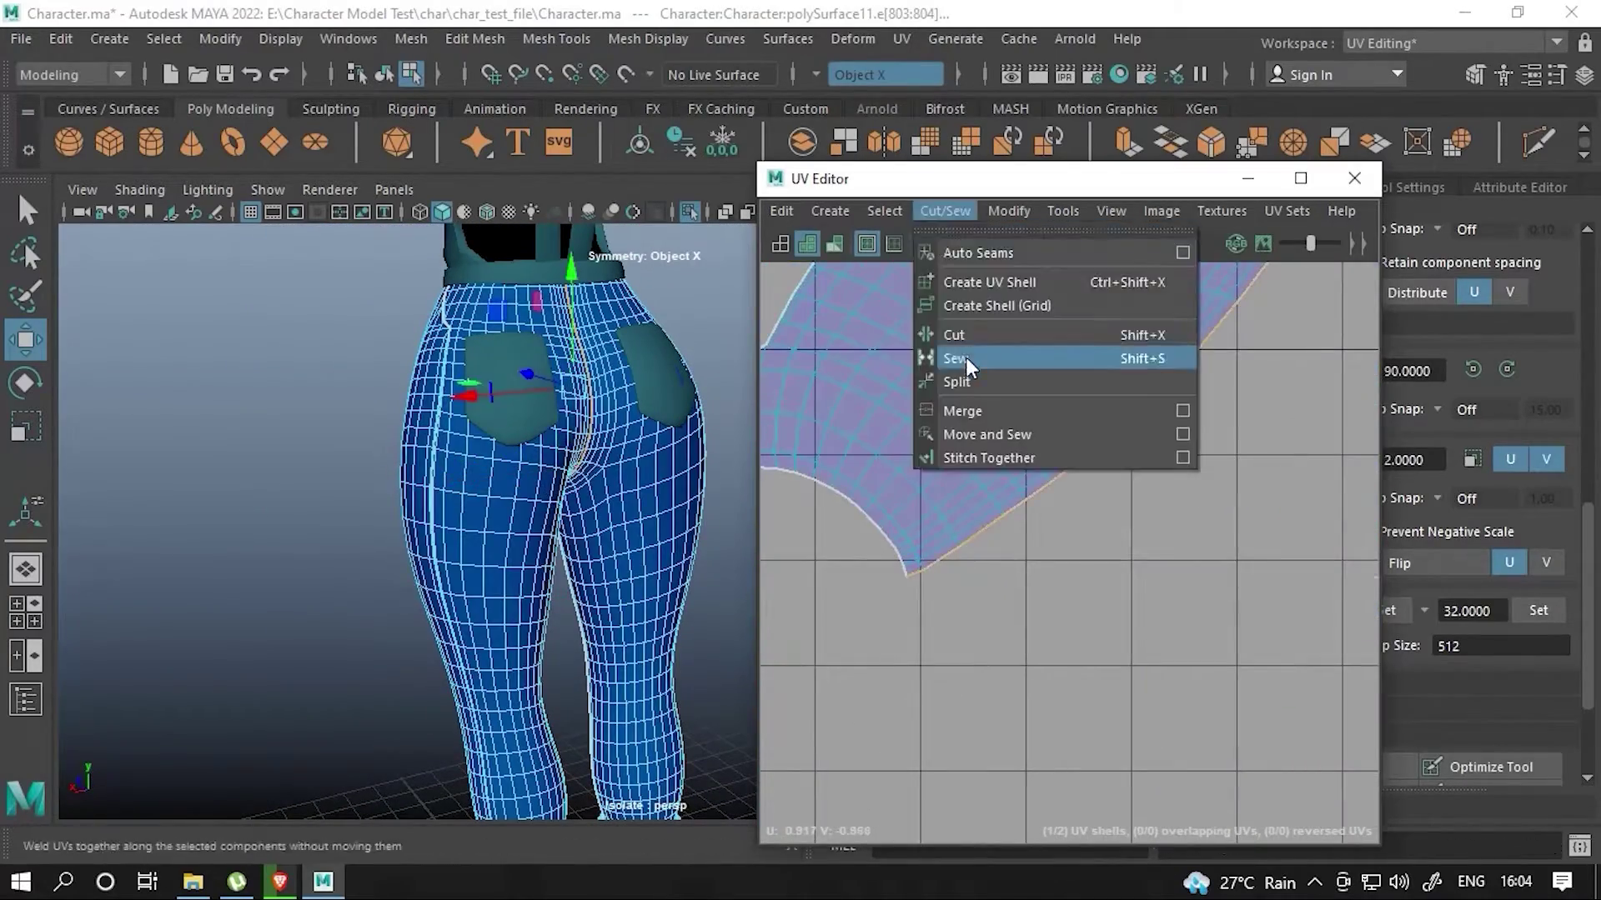
click(966, 356)
scroll(1074, 443, down, 5)
- Lay out the pants UV shells from the UV marking menu
shift+right_click(1102, 348)
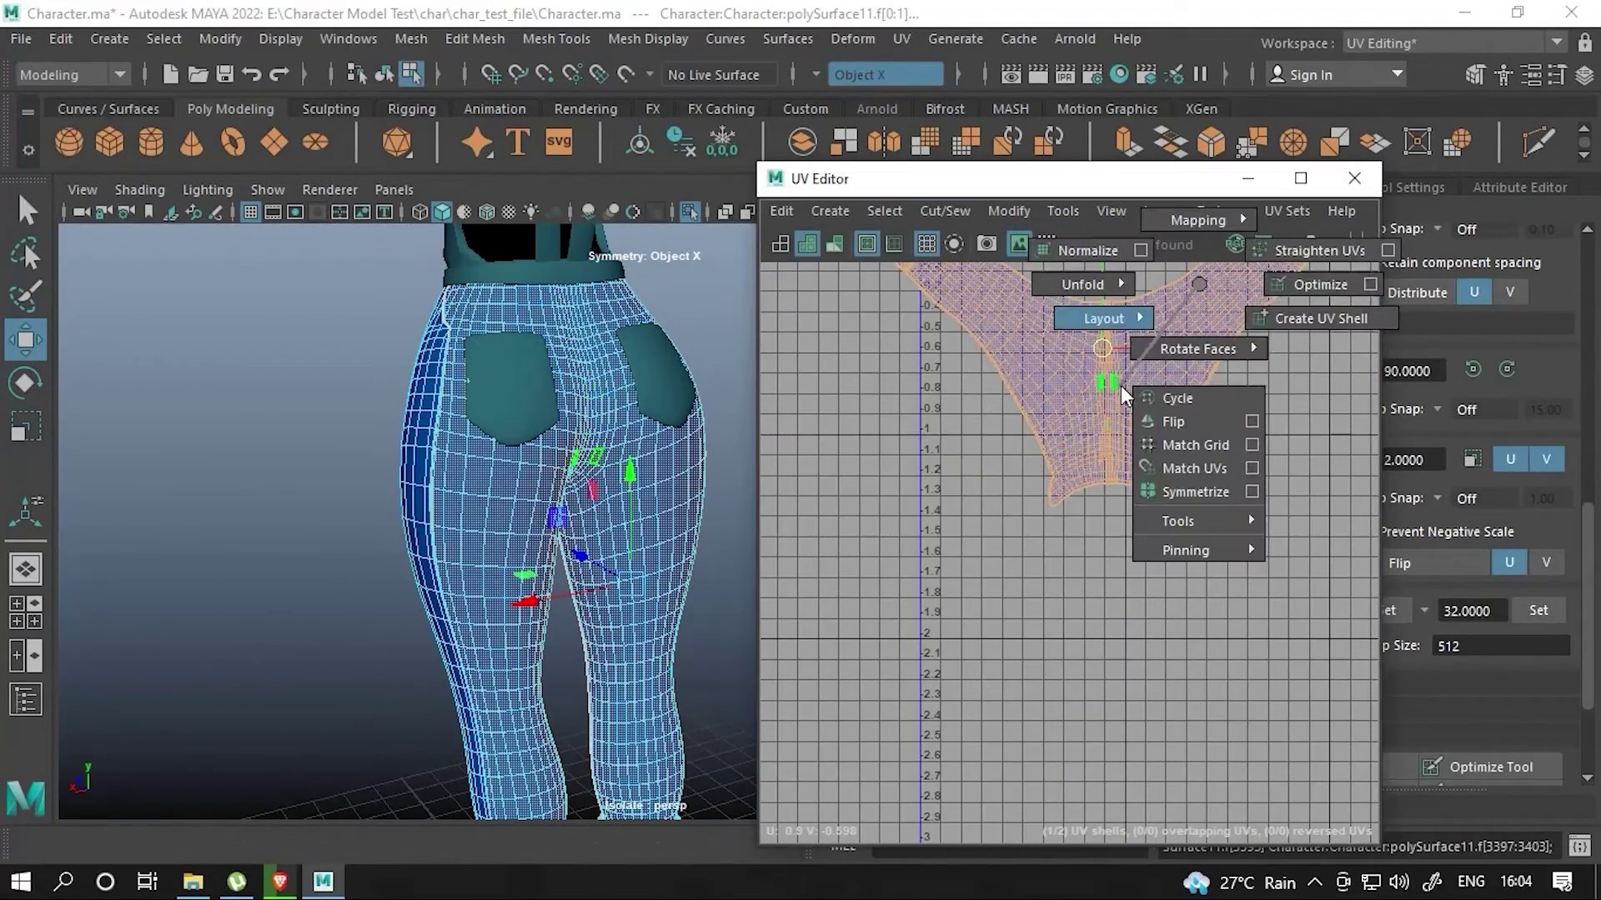
shift+right_drag(1121, 386, 1005, 360)
scroll(1092, 422, down, 5)
scroll(1117, 517, up, 2)
scroll(1137, 598, up, 3)
- Rotate the leg shells about 180°, enable the checker map, and select both shells
click(1072, 550)
key(e)
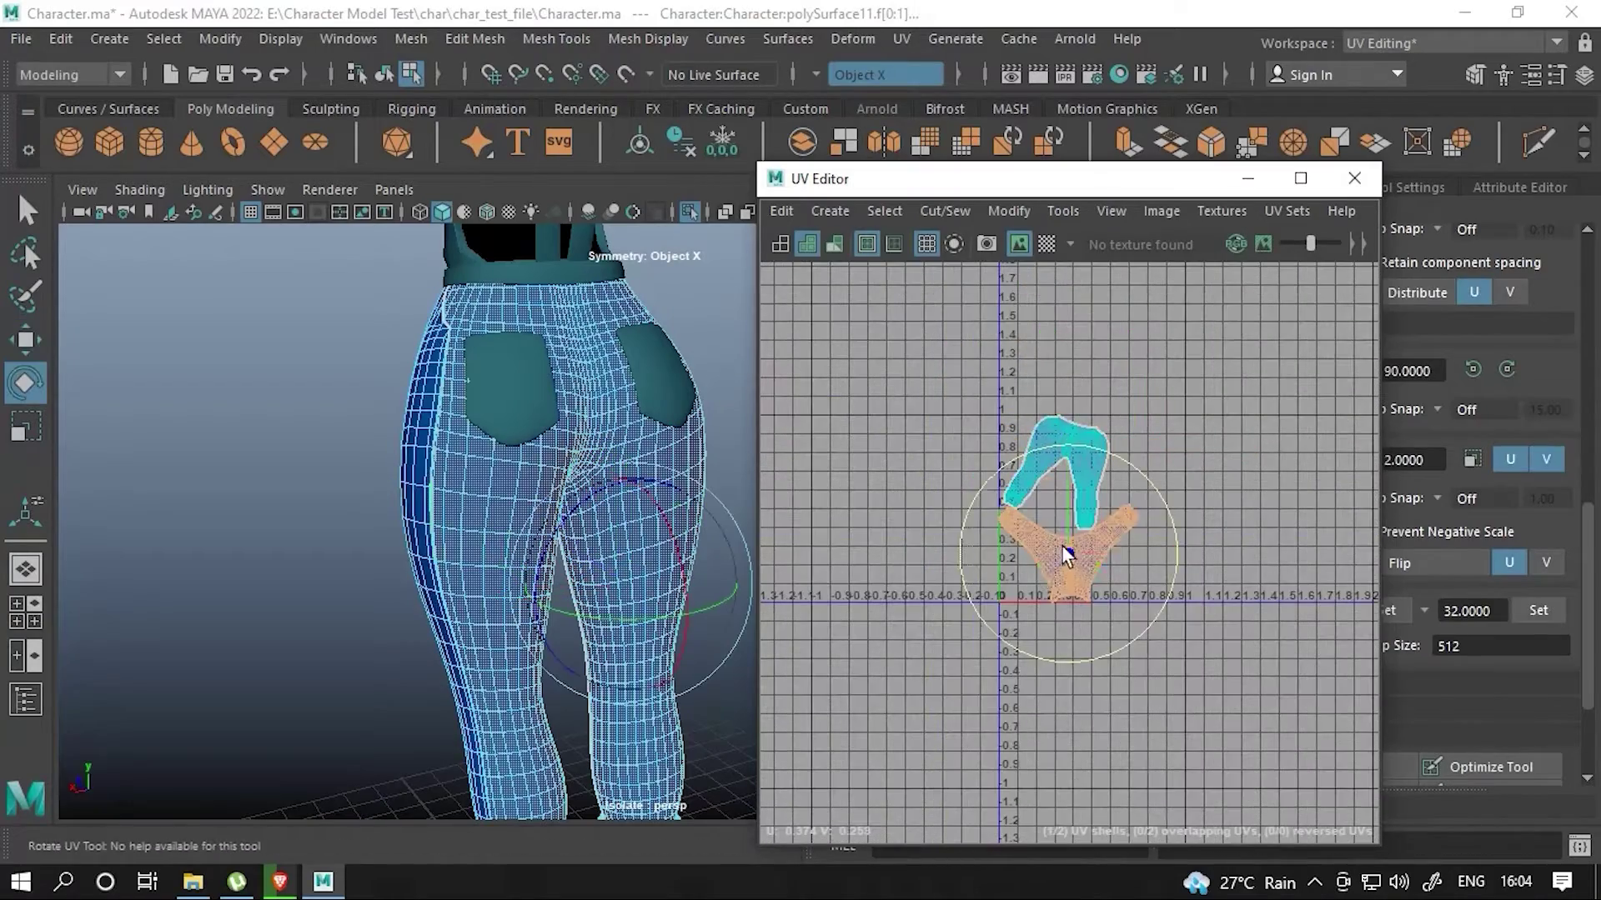
drag(1182, 687, 1052, 418)
click(1046, 244)
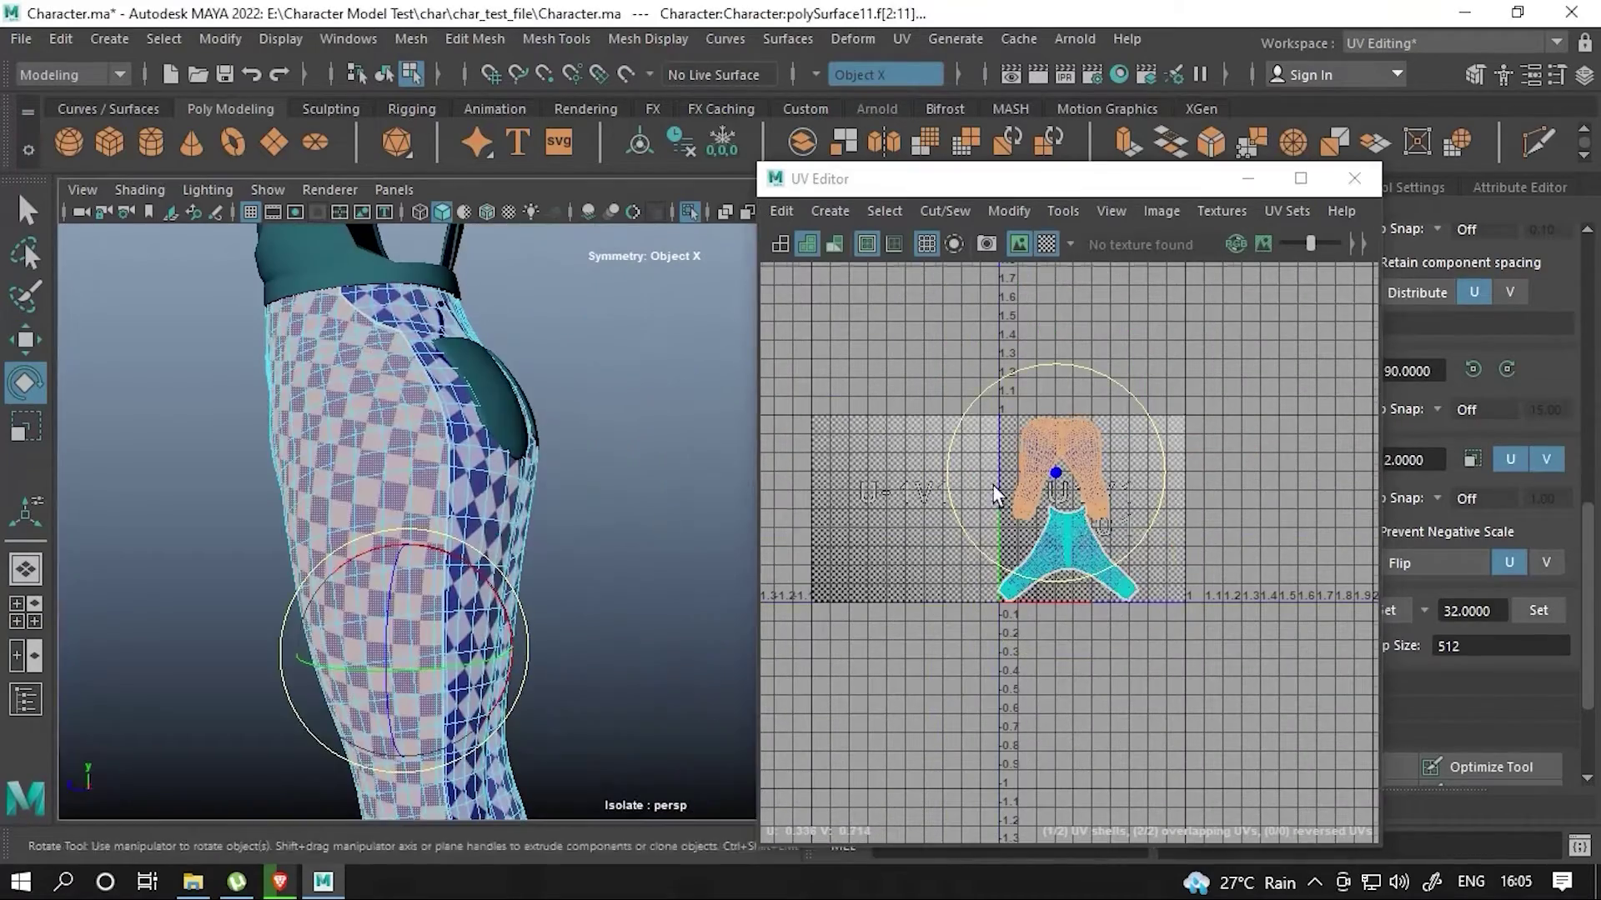
mouse_move(482, 517)
alt+mouse_down()
mouse_move(432, 463)
mouse_move(643, 485)
alt+mouse_up()
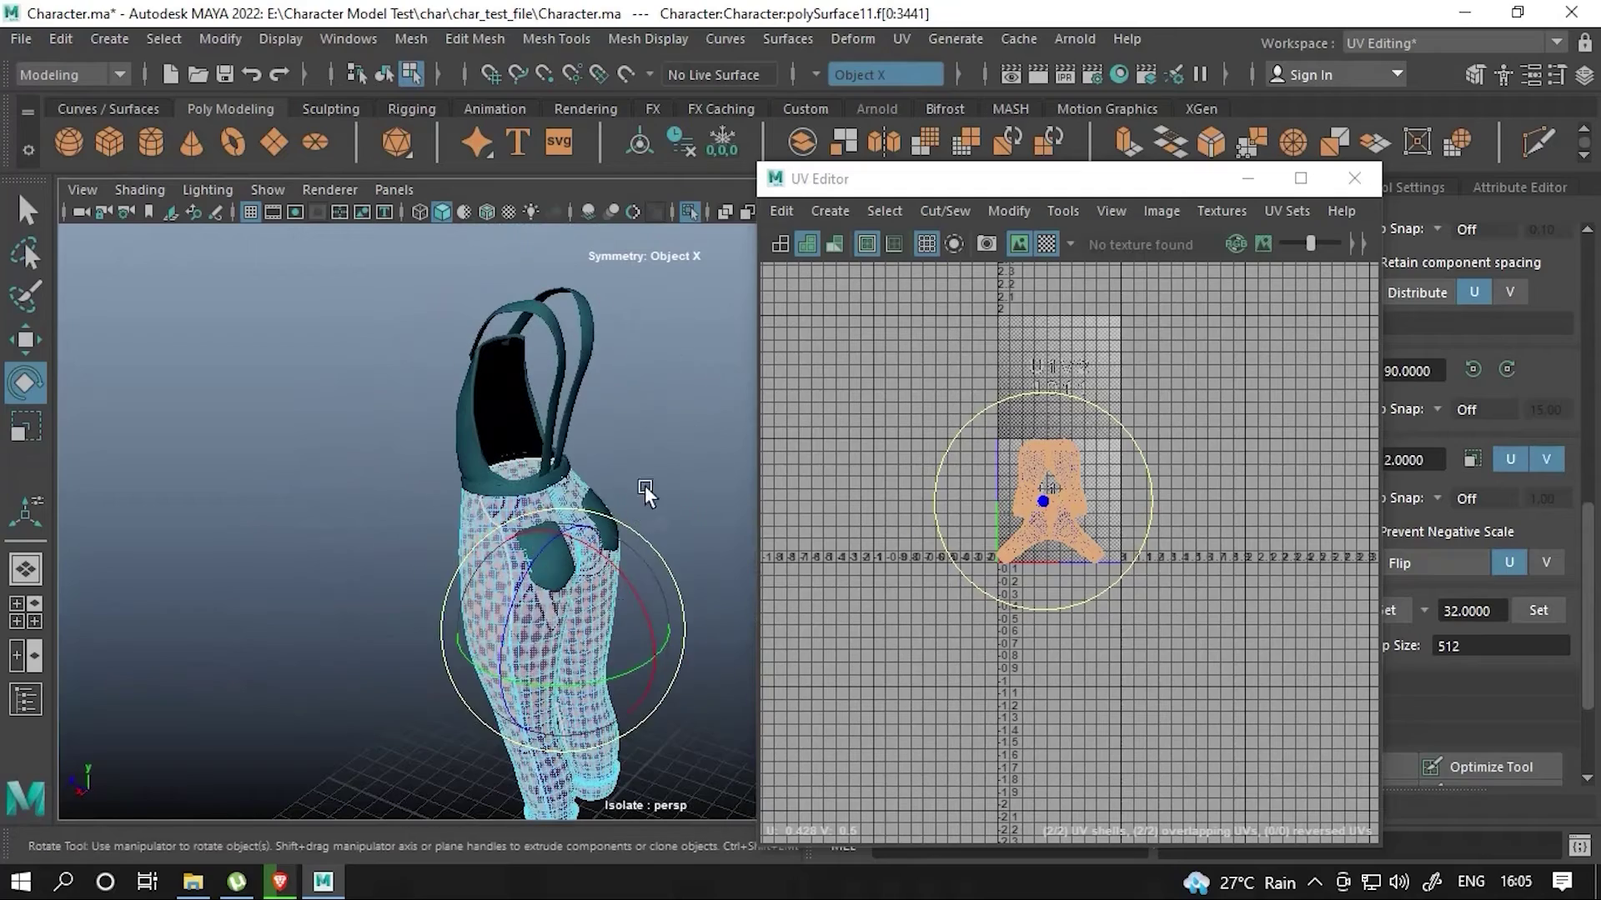
right_drag(572, 229, 679, 197)
mouse_move(440, 548)
alt+mouse_down()
mouse_move(551, 523)
mouse_move(503, 453)
alt+mouse_up()
- Planar-project the overall straps' UVs
click(504, 452)
click(830, 210)
click(875, 400)
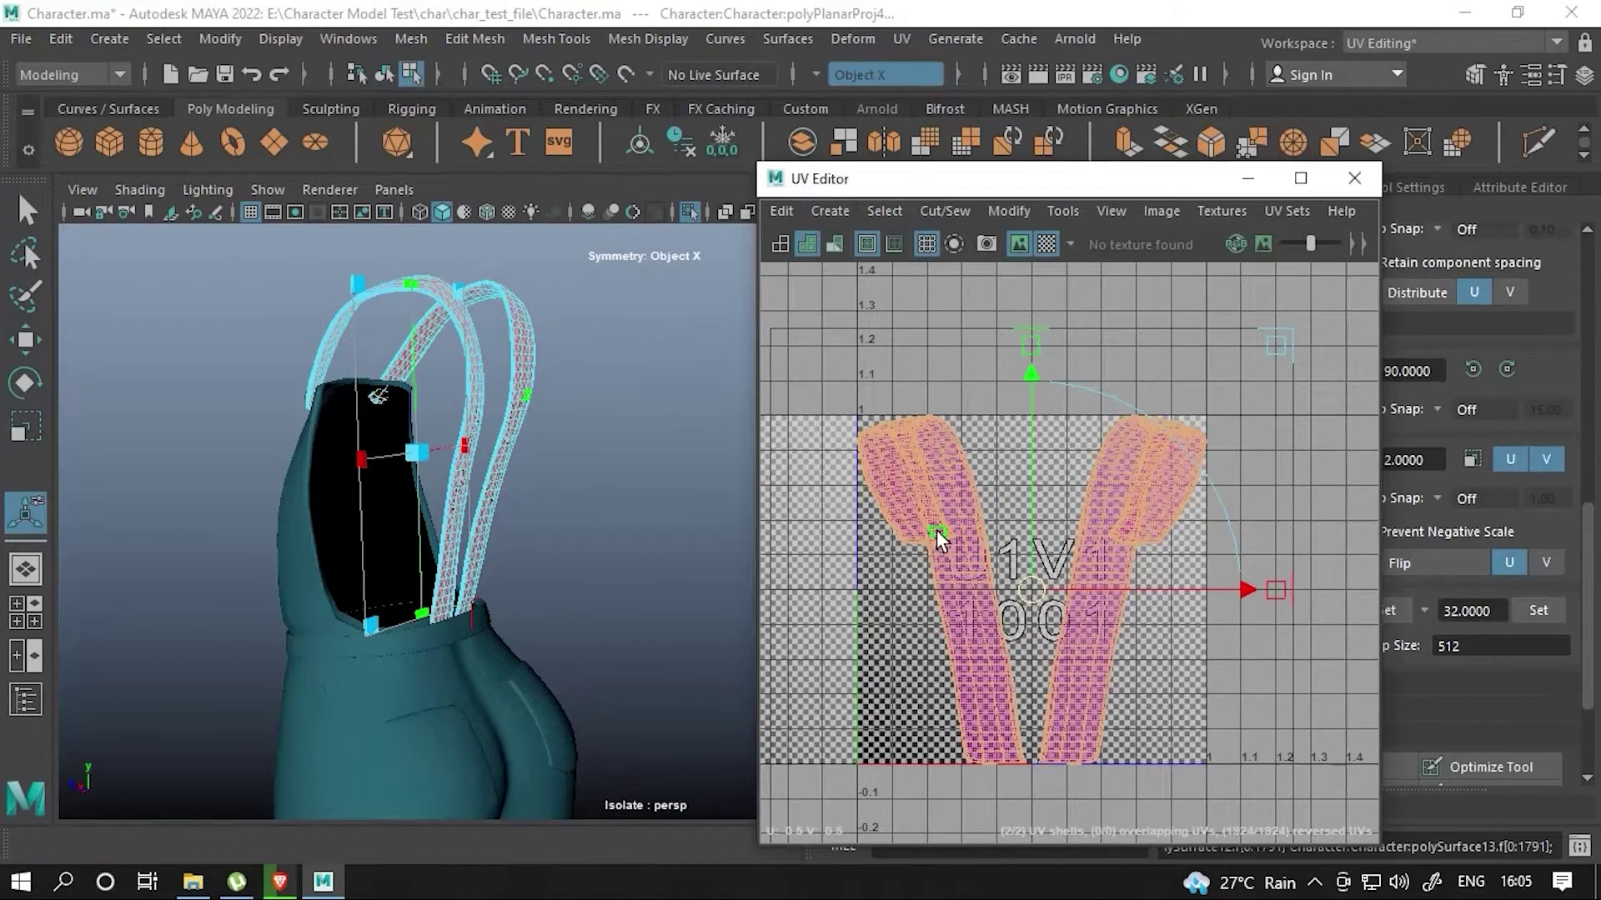
right_drag(937, 529, 782, 652)
- Unfold the strap UVs and straighten them along U with angle 30
mouse_move(1201, 431)
shift+right_down()
mouse_move(1098, 527)
mouse_move(954, 498)
shift+right_up()
key(f)
shift+right_drag(974, 630, 948, 555)
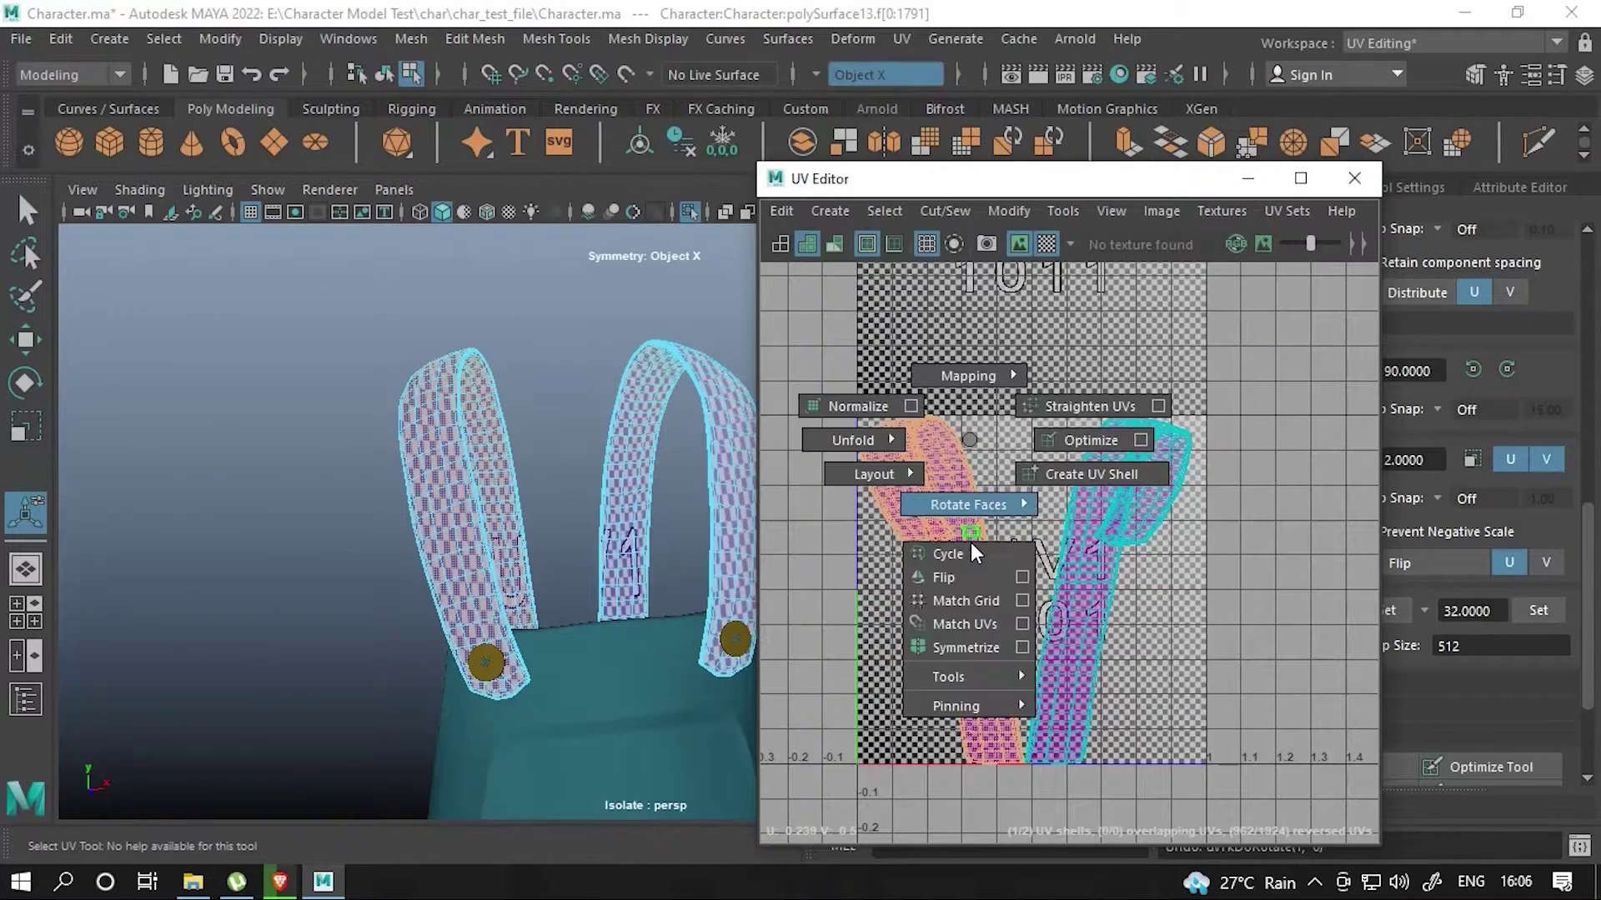
scroll(1033, 521, down, 2)
shift+right_drag(944, 543, 1208, 493)
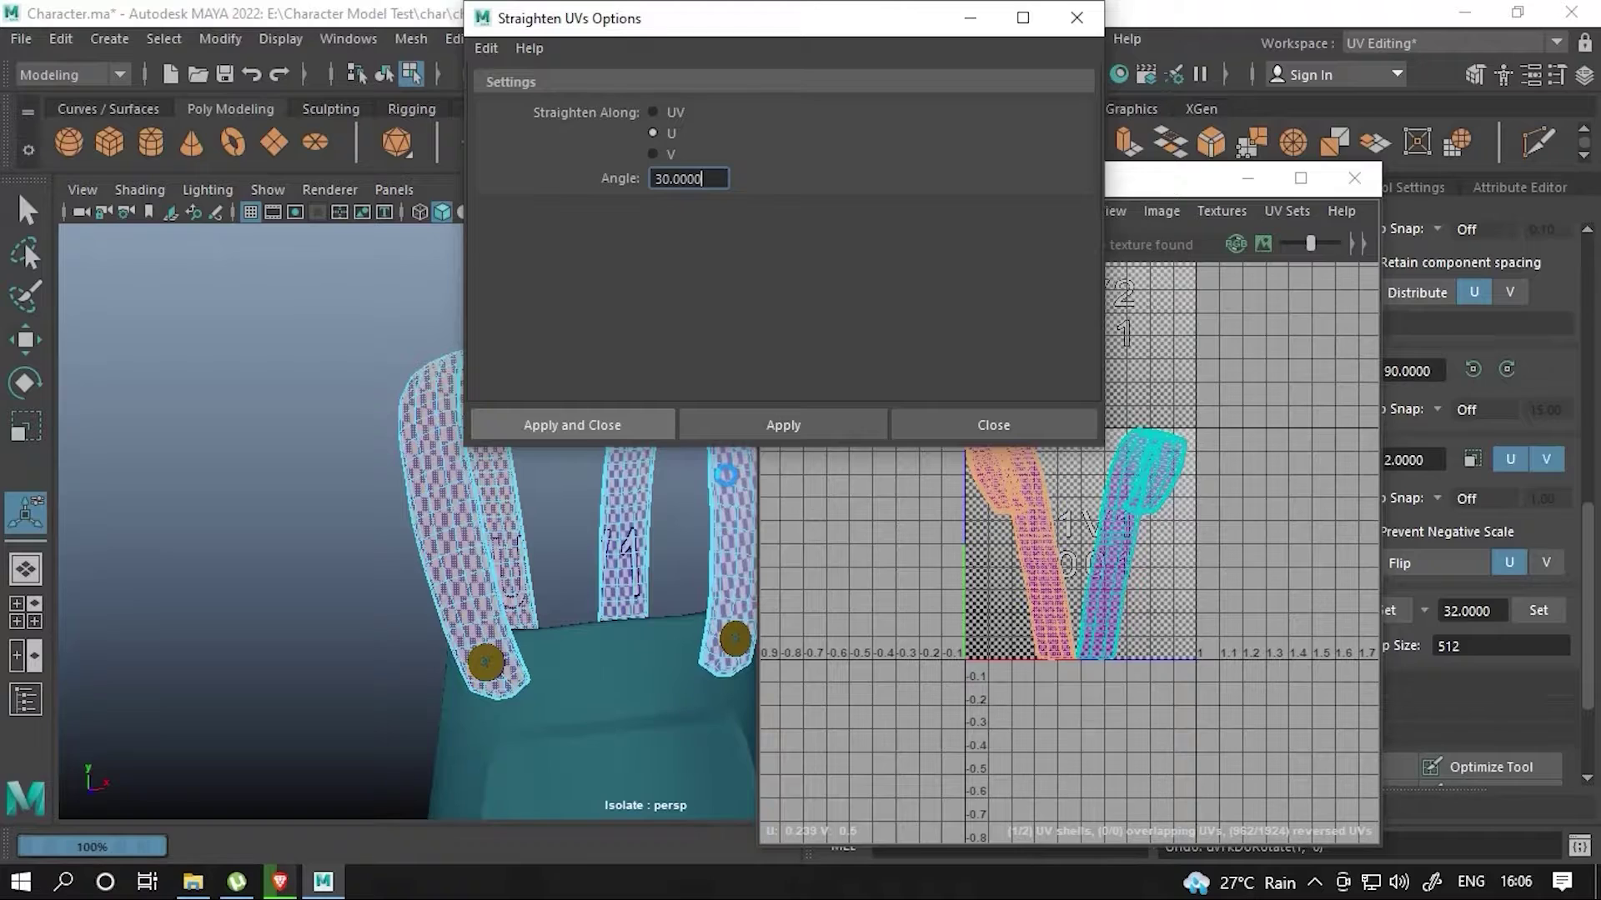
click(571, 425)
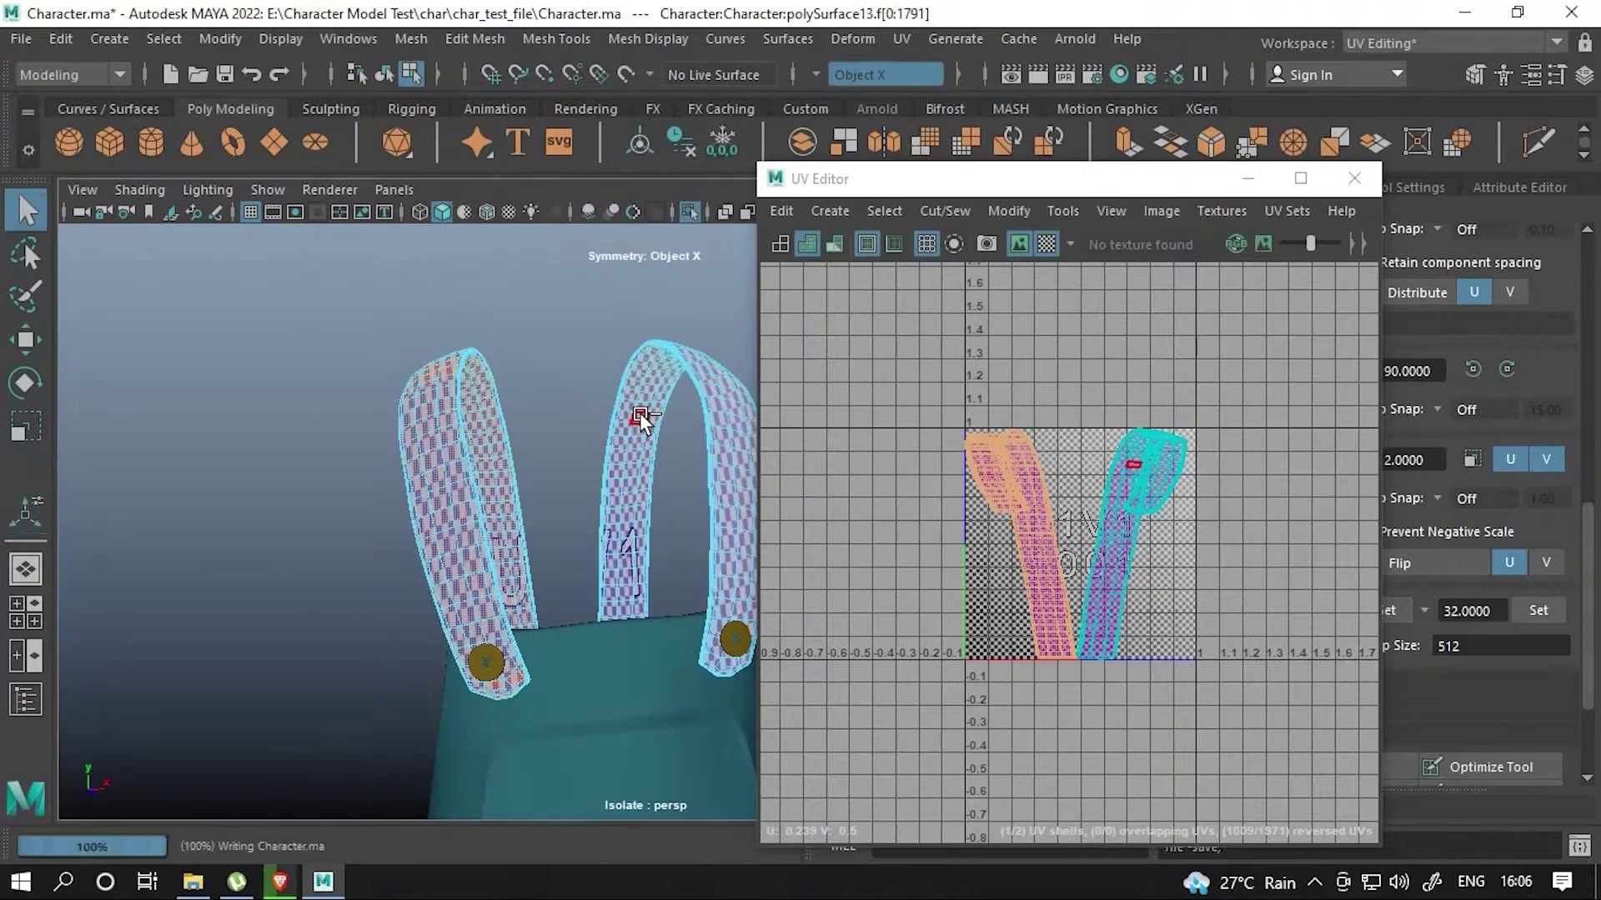
- Apply automatic mapping to the straps, producing 18 UV shells
click(829, 210)
click(842, 234)
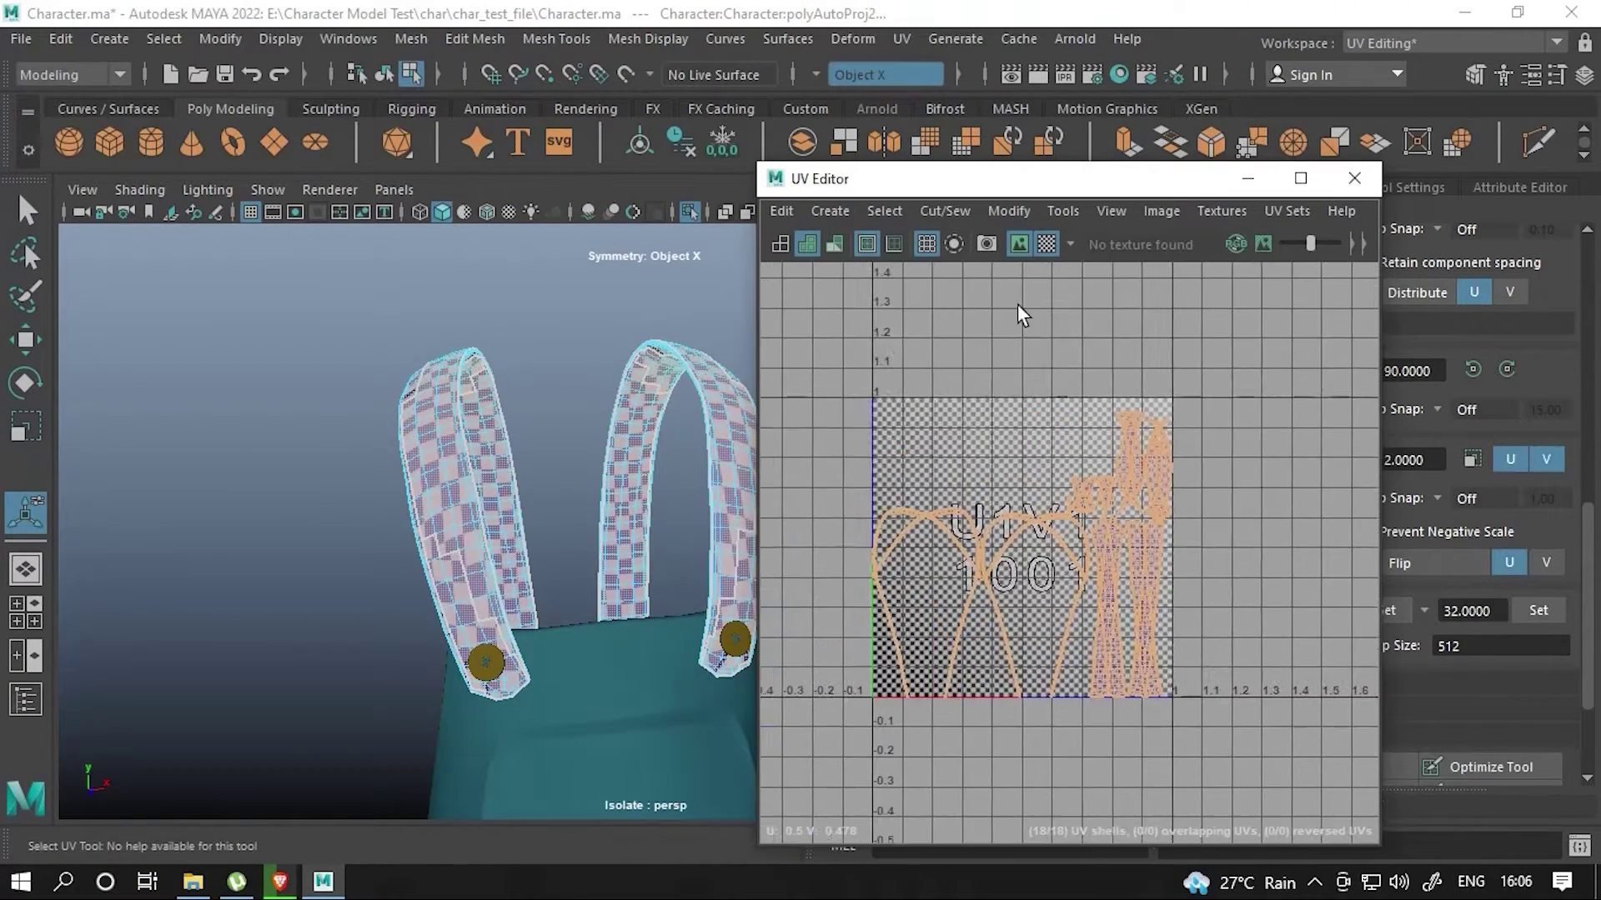
scroll(1098, 577, up, 3)
scroll(1098, 577, down, 3)
right_drag(1052, 607, 1037, 615)
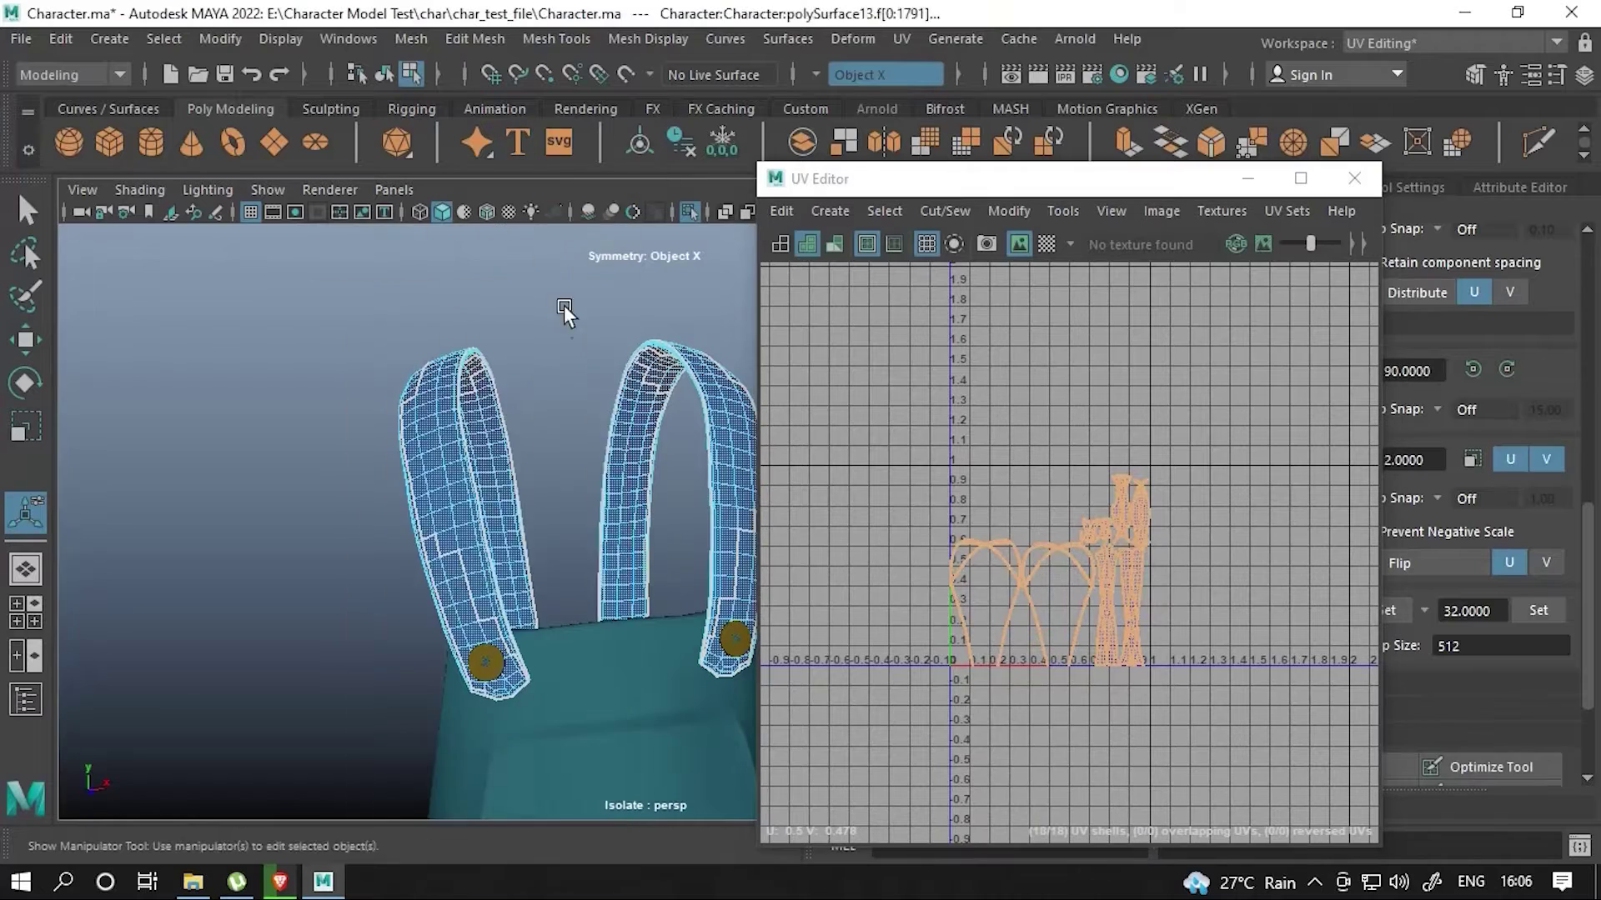
- Planar-project the right strap's UVs on the Z axis with bounding-box fit
click(472, 458)
right_drag(1136, 550, 1136, 614)
click(832, 210)
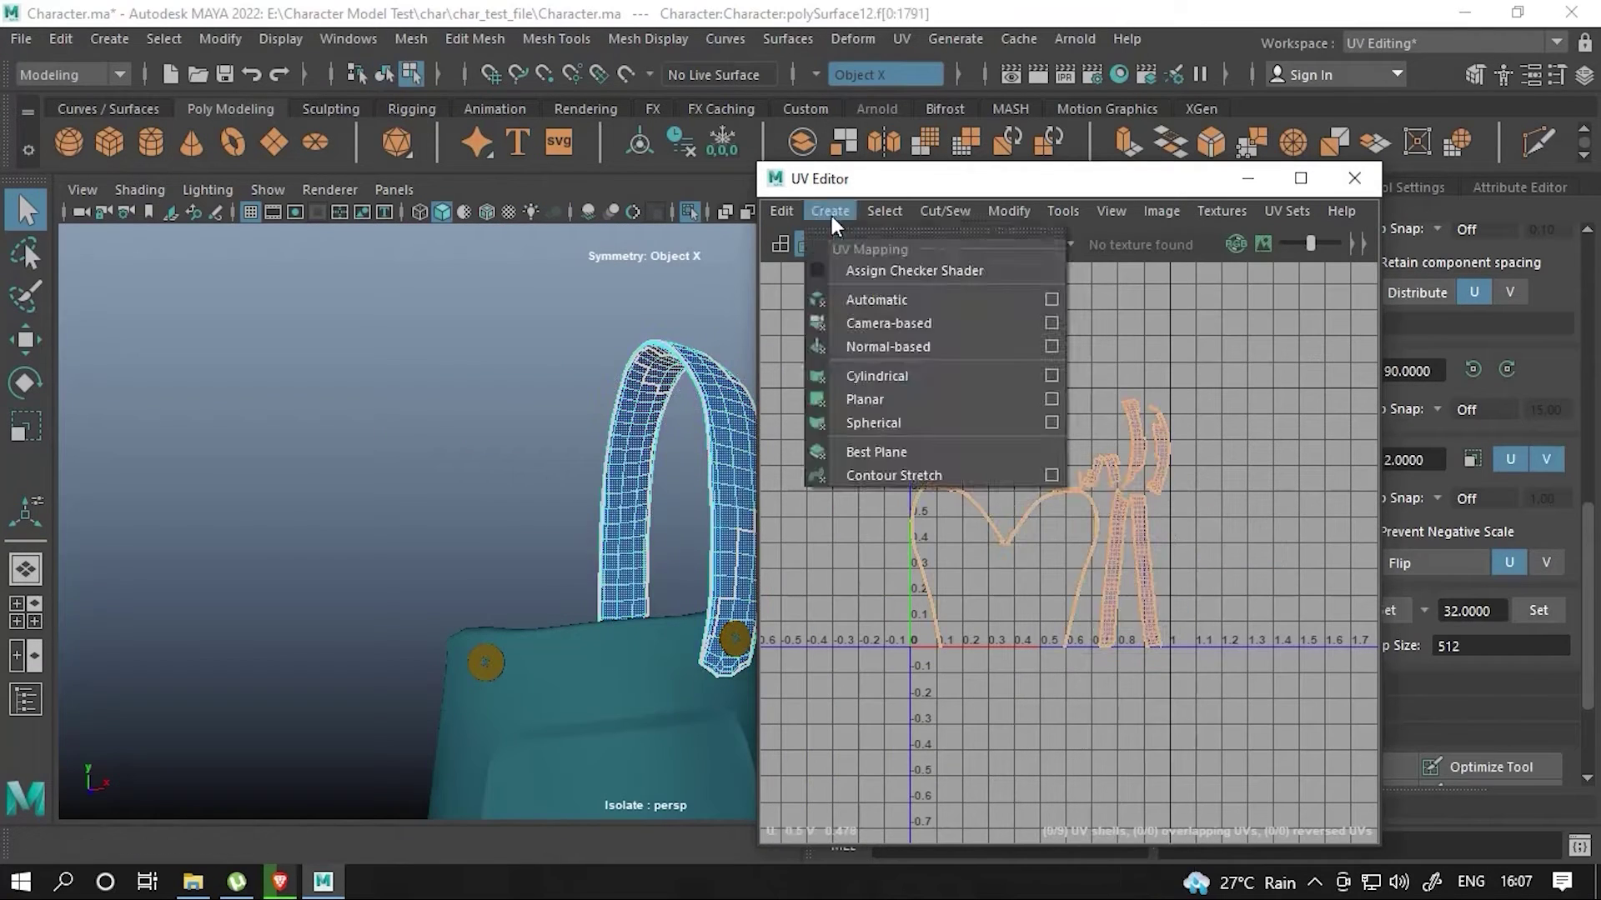
click(855, 400)
click(830, 210)
click(1048, 403)
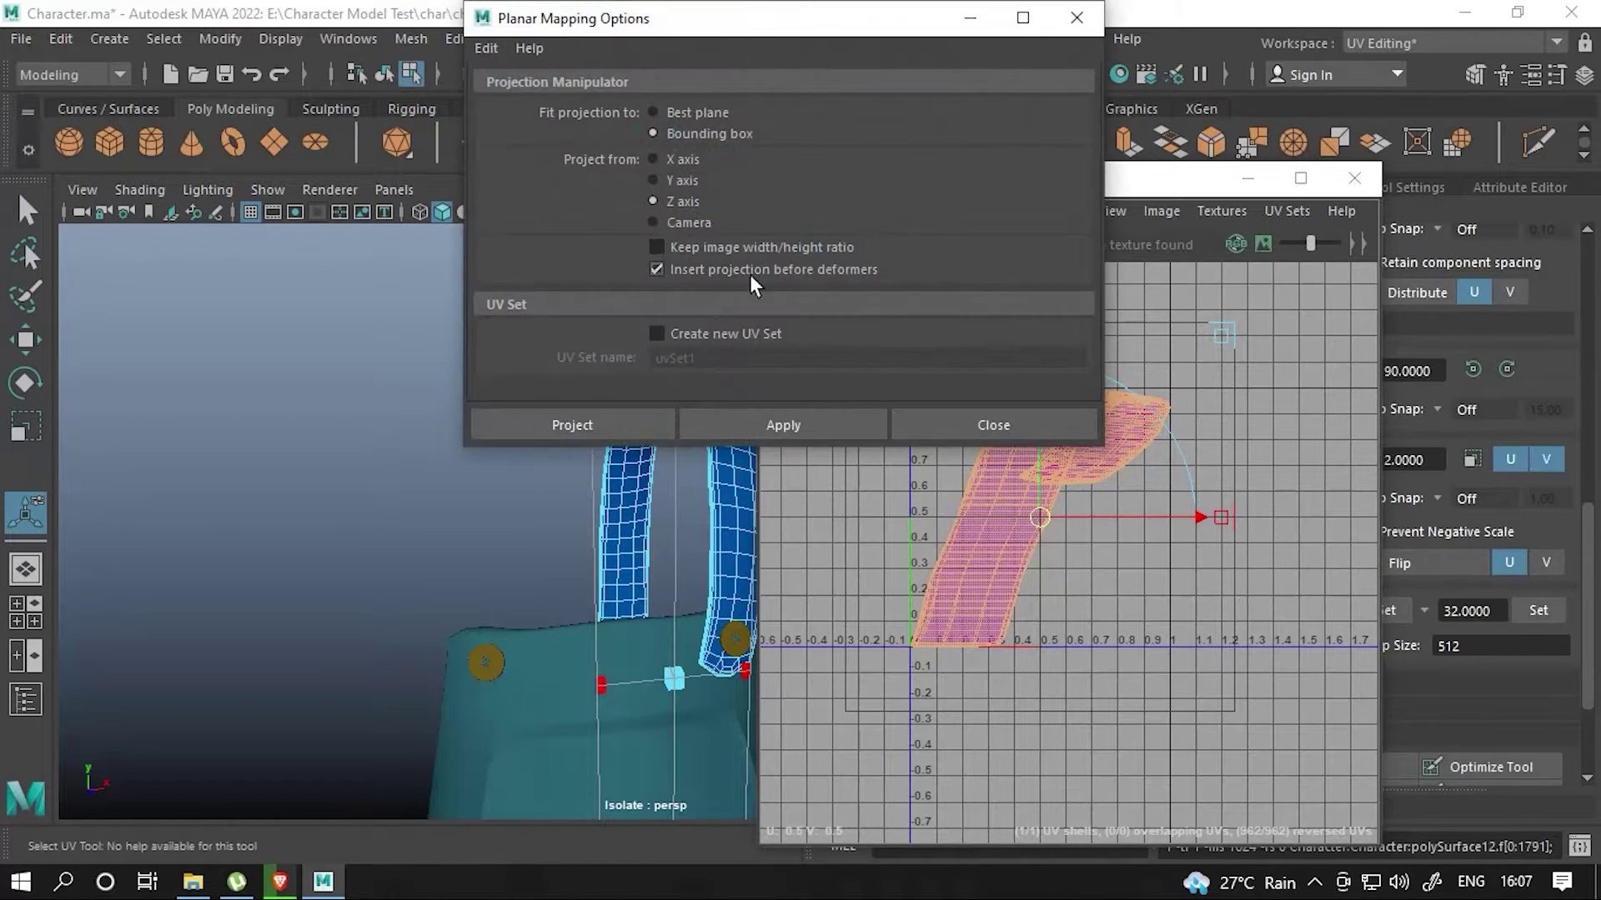
click(572, 424)
- Mark the strap's seam edges and unfold its shell into a strip
scroll(1012, 488, up, 5)
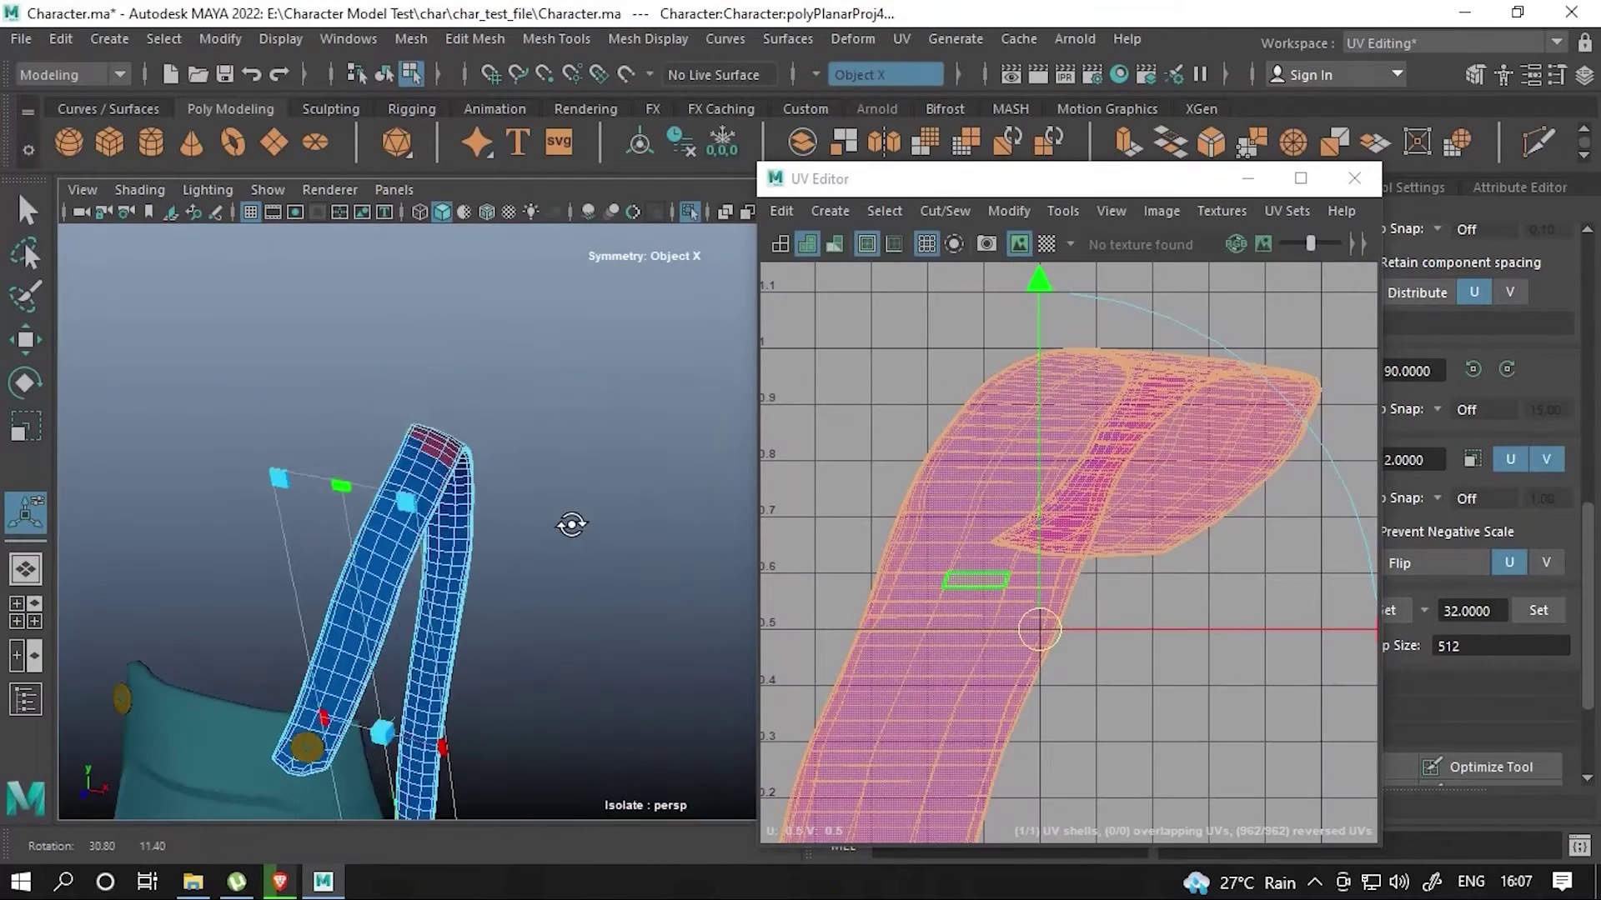
shift+right_drag(1033, 409, 1028, 467)
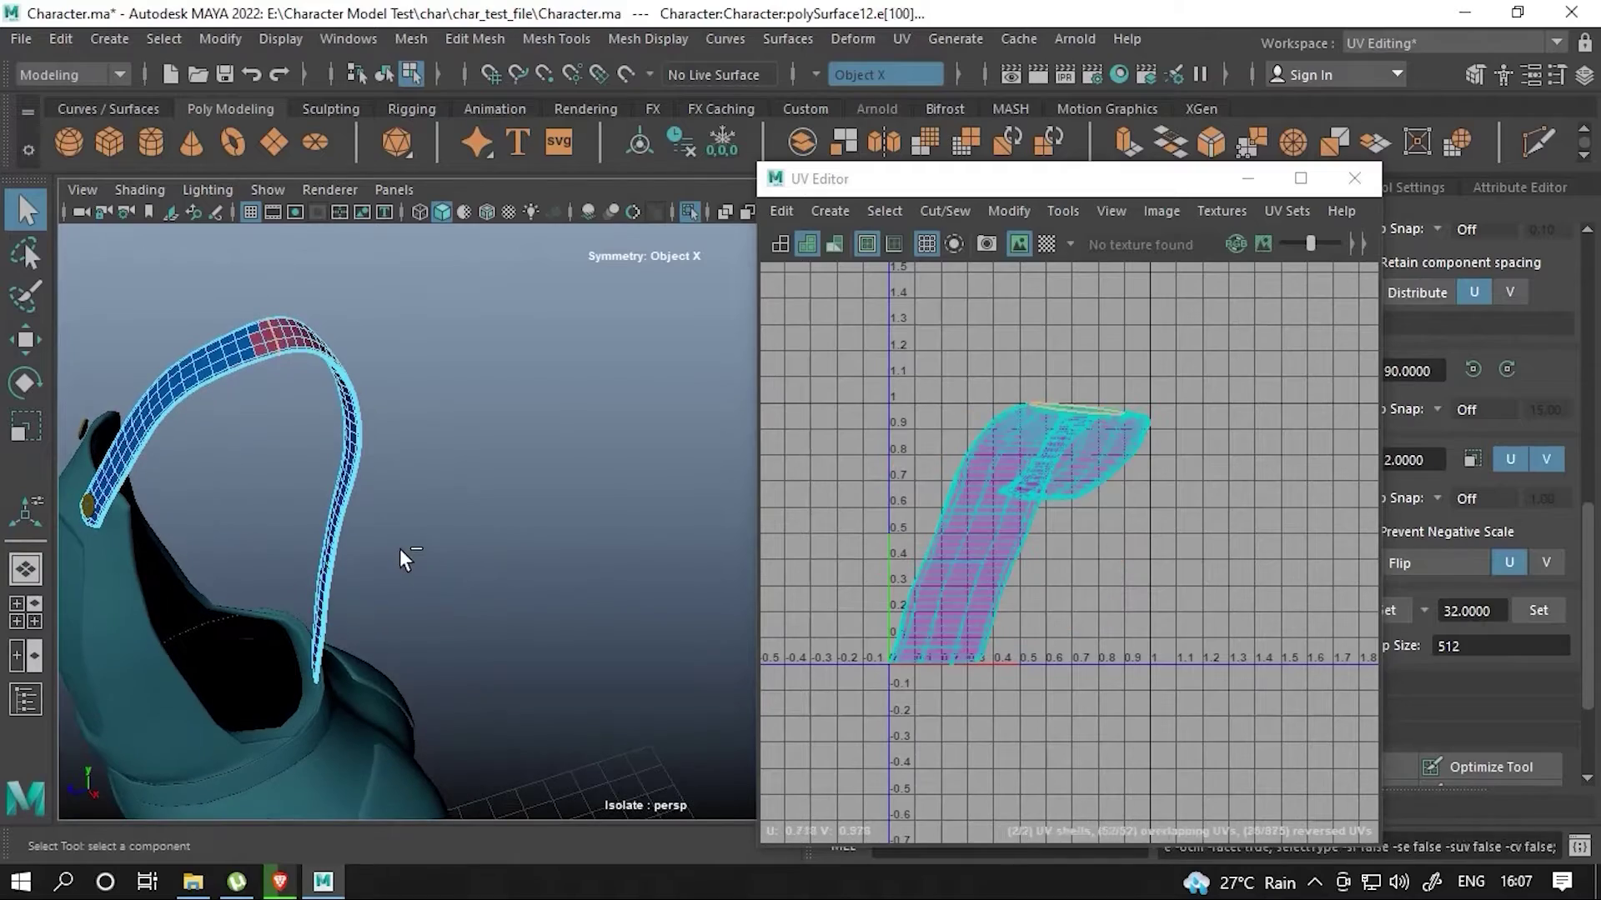
scroll(518, 510, up, 5)
click(279, 456)
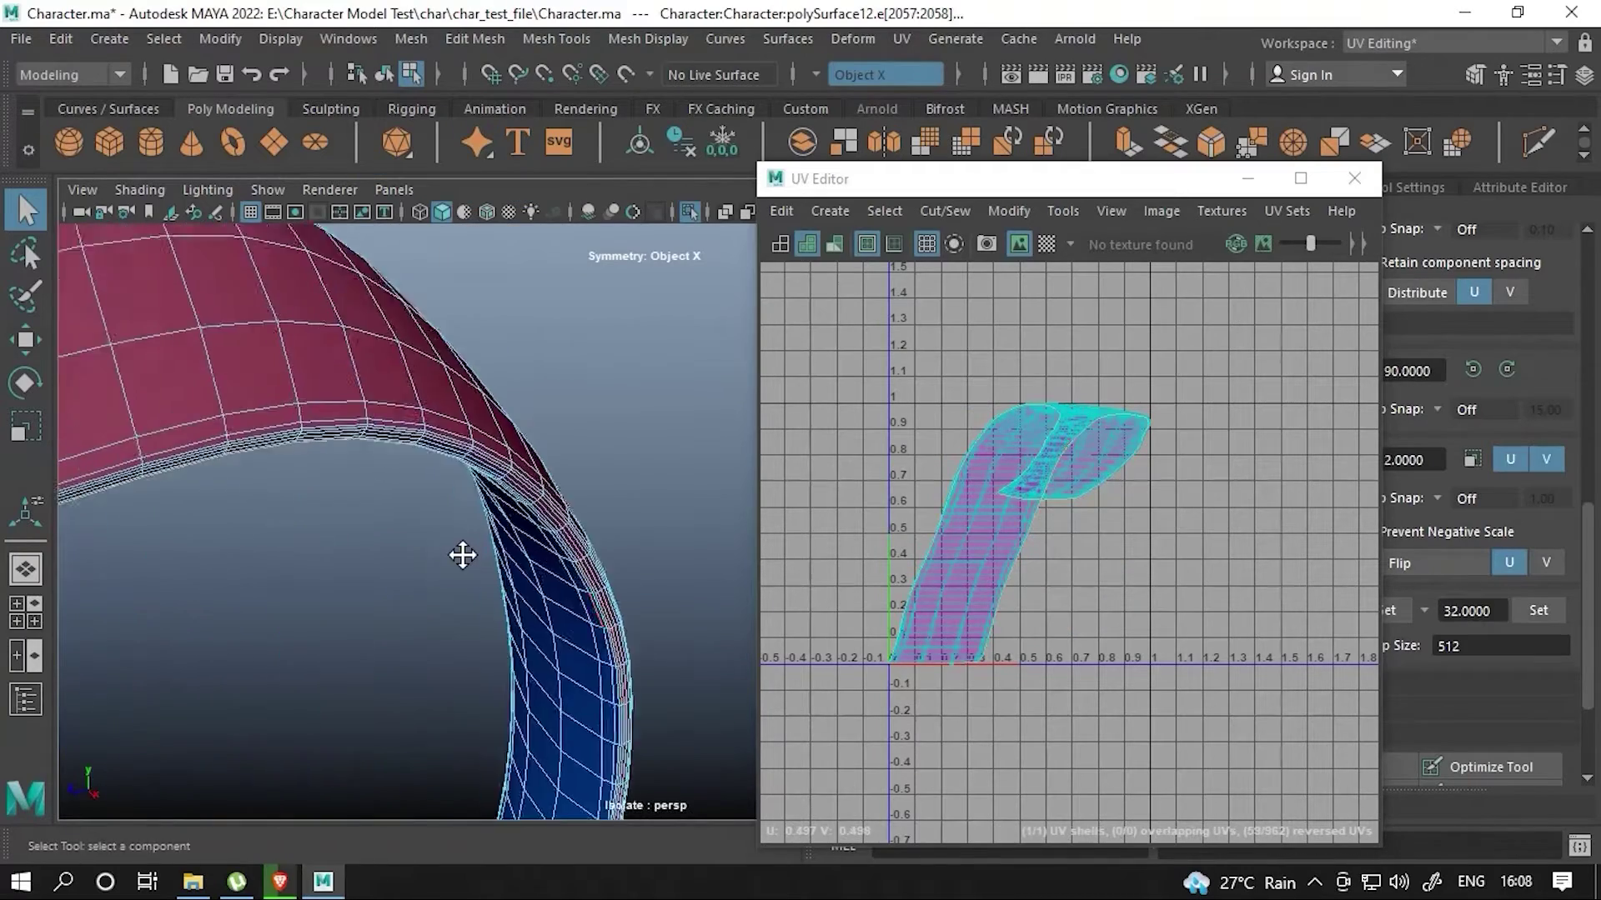
scroll(464, 553, up, 3)
click(968, 557)
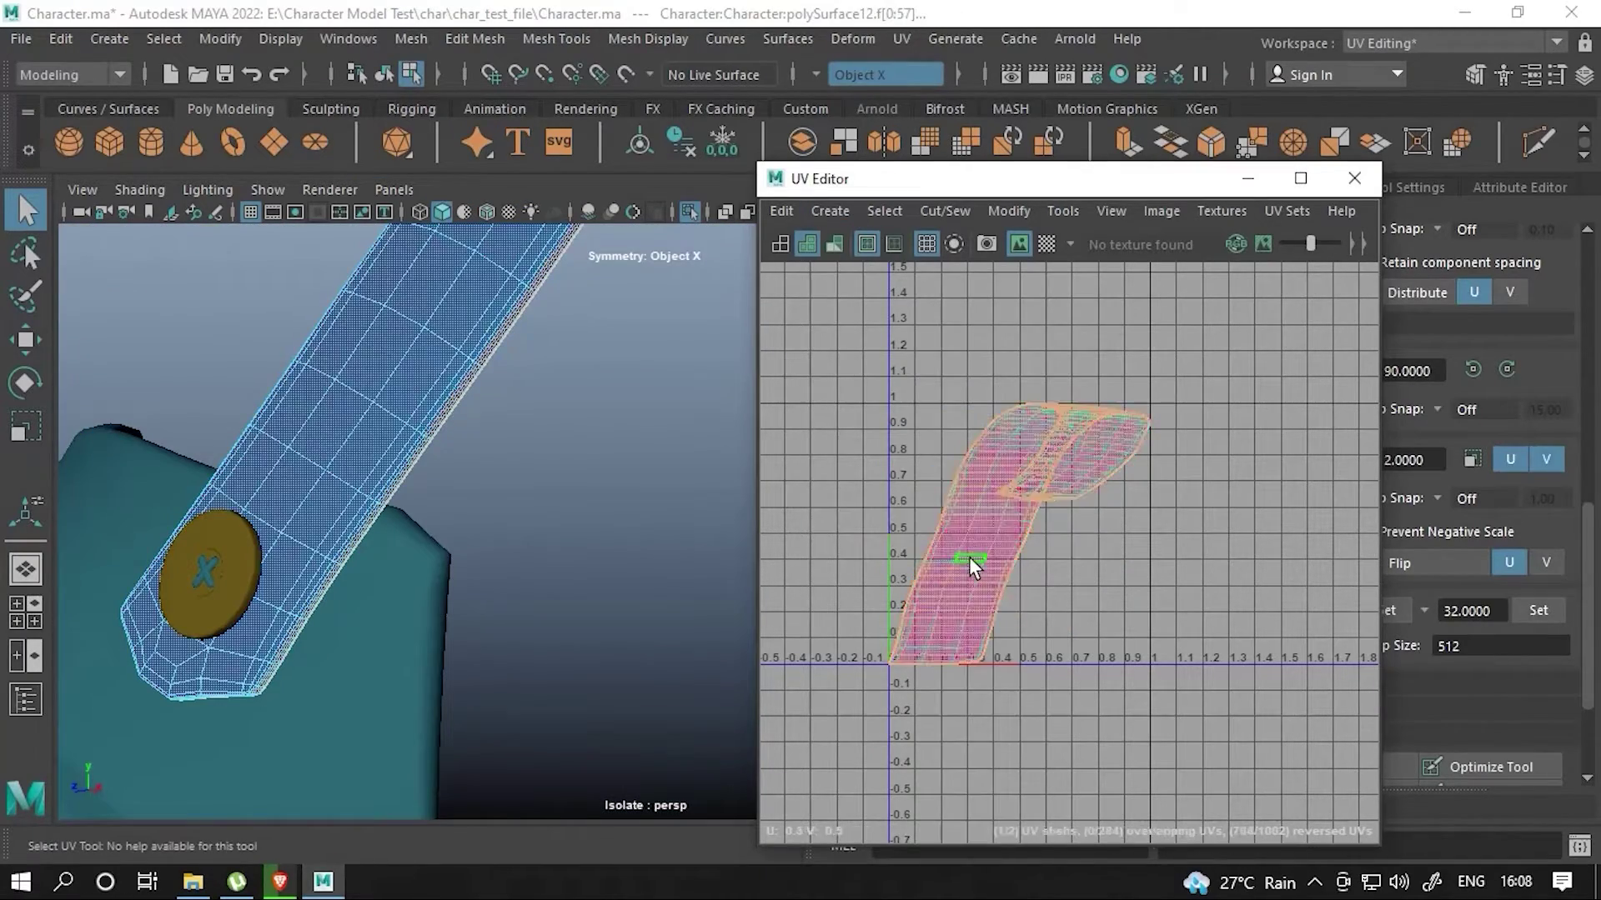
scroll(972, 557, down, 2)
right_drag(446, 242, 466, 166)
- Select the strap's seam edge and the right UV shell
scroll(343, 409, up, 5)
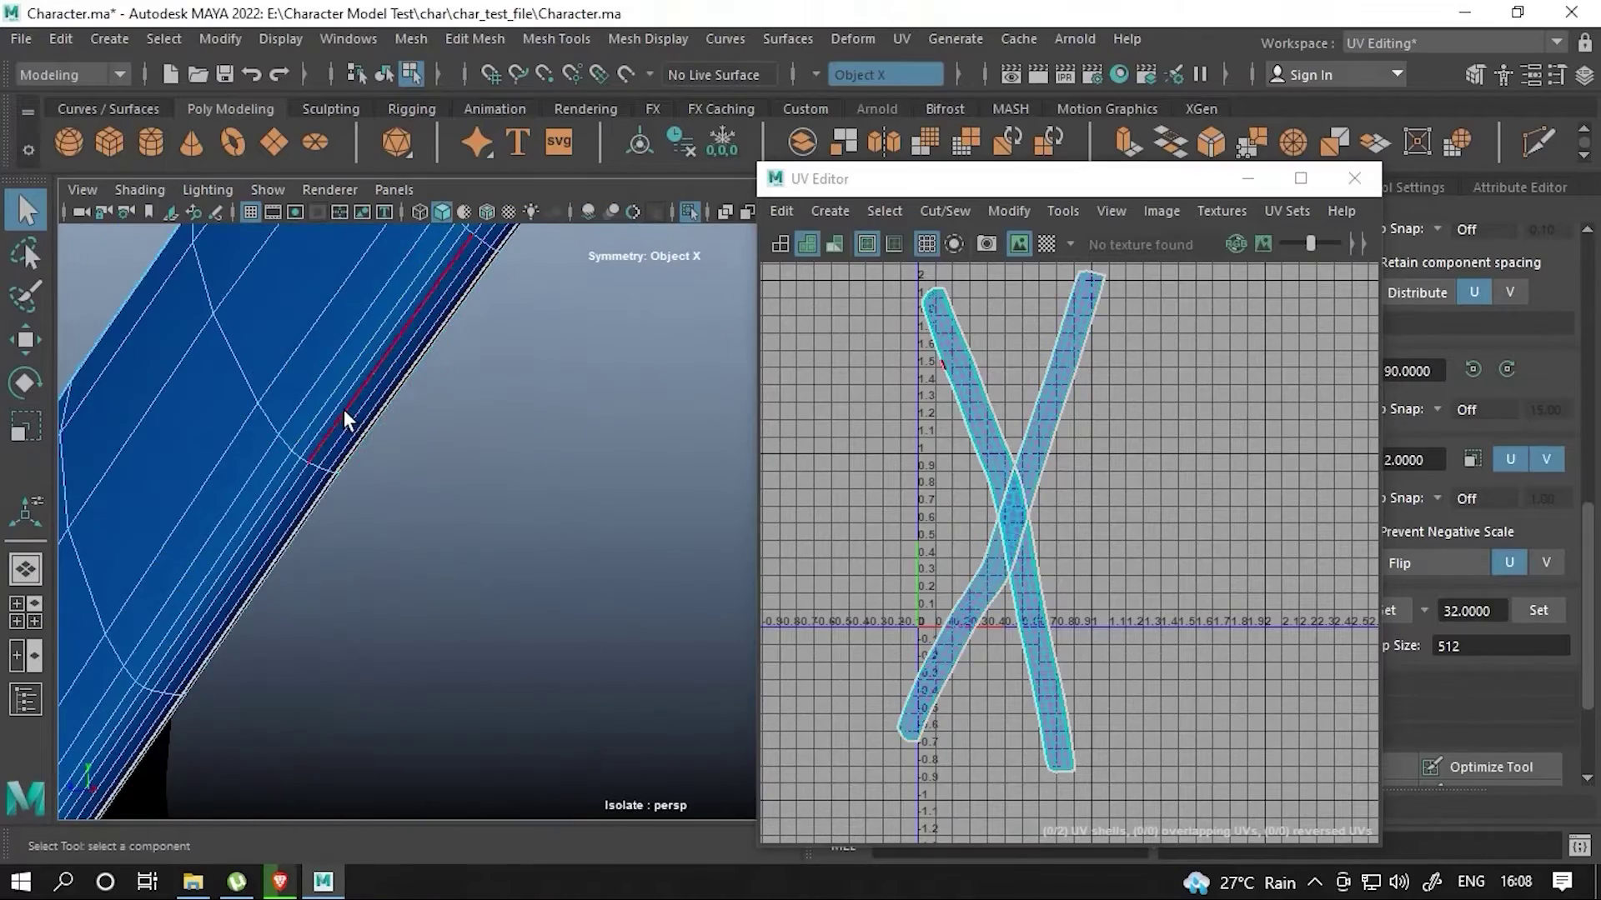
click(384, 397)
scroll(396, 425, down, 3)
scroll(279, 400, up, 1)
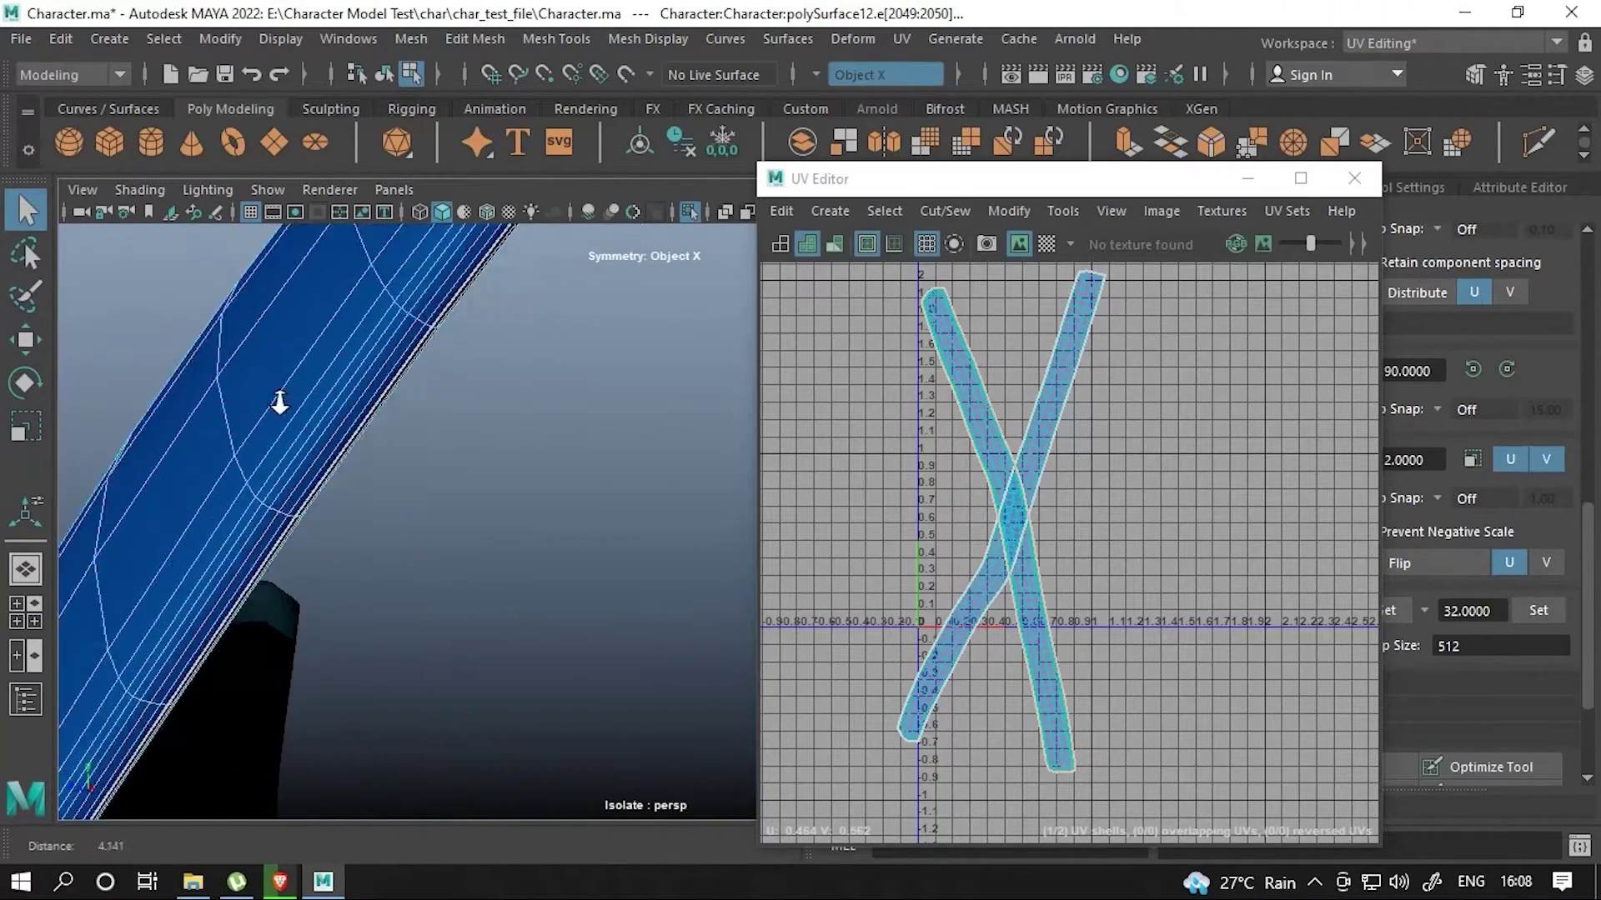
scroll(408, 417, up, 1)
click(1022, 422)
mouse_move(439, 436)
alt+mouse_down()
mouse_move(397, 361)
mouse_move(473, 491)
alt+mouse_up()
scroll(474, 490, down, 5)
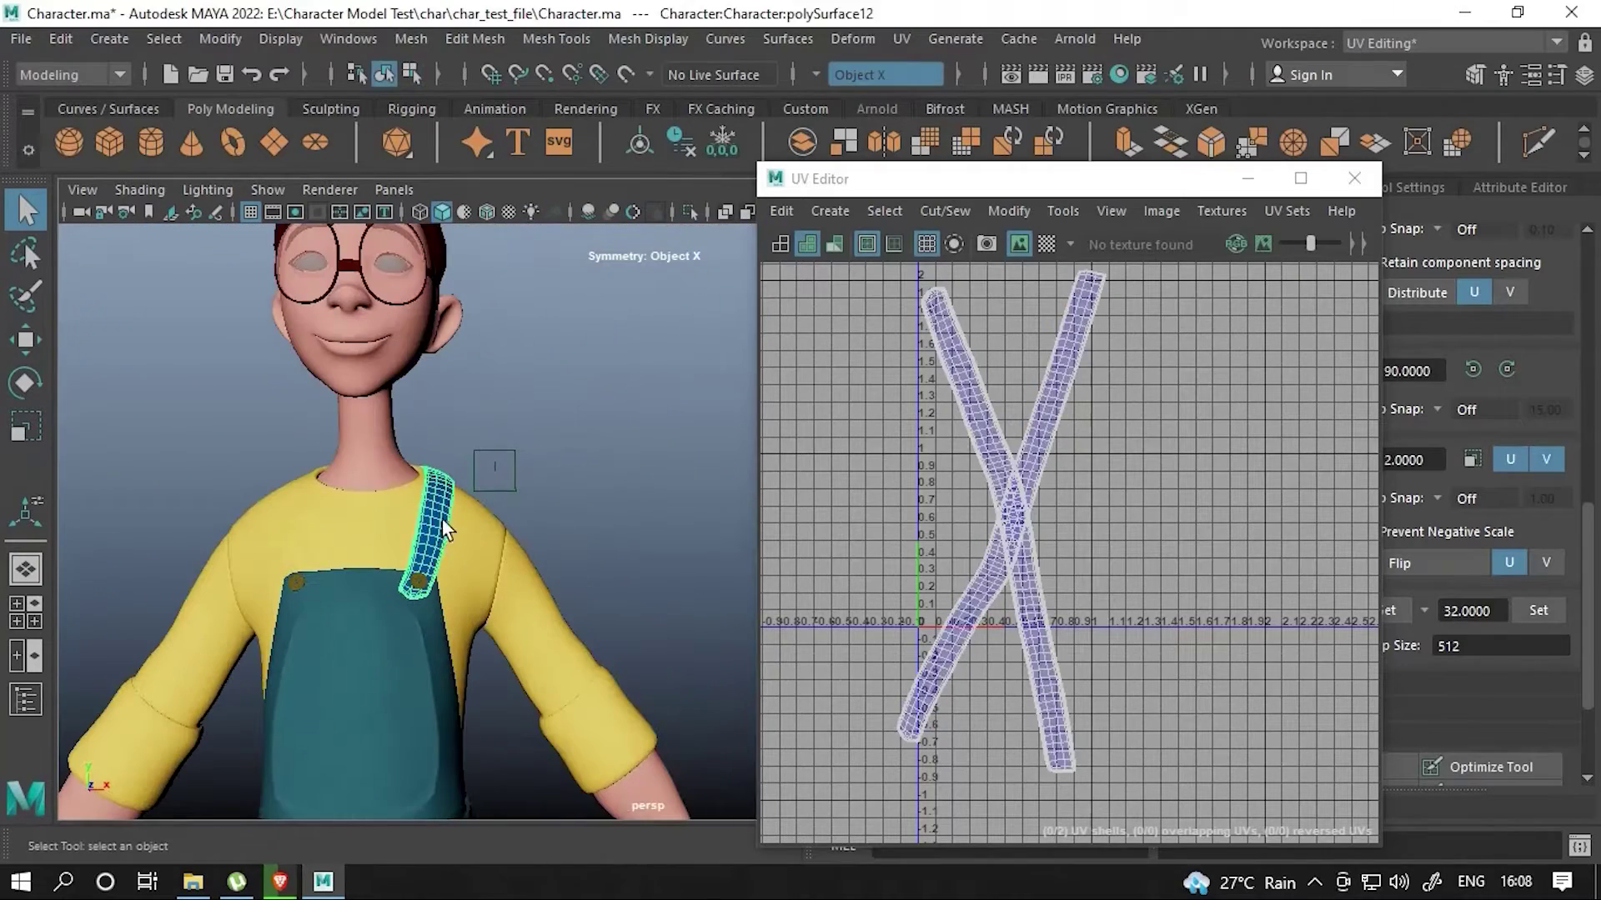
- Rotate the diagonal strap shell upright and lay out both strap shells side by side
scroll(992, 527, down, 3)
scroll(1034, 542, down, 3)
scroll(1004, 562, up, 5)
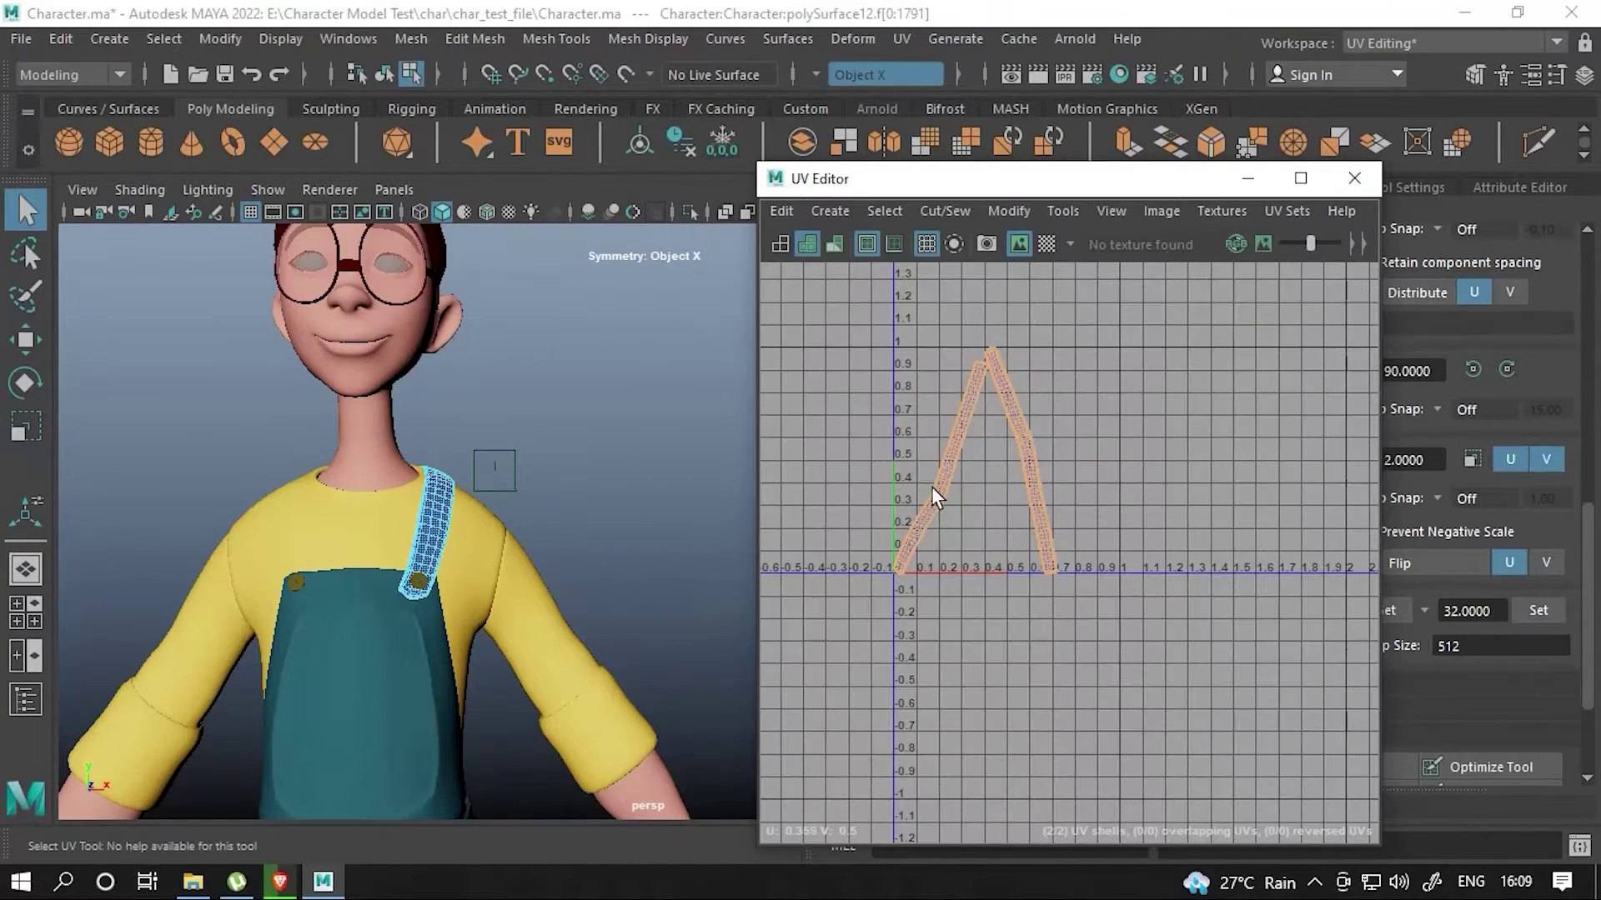
key(e)
click(1049, 555)
drag(1000, 367, 954, 417)
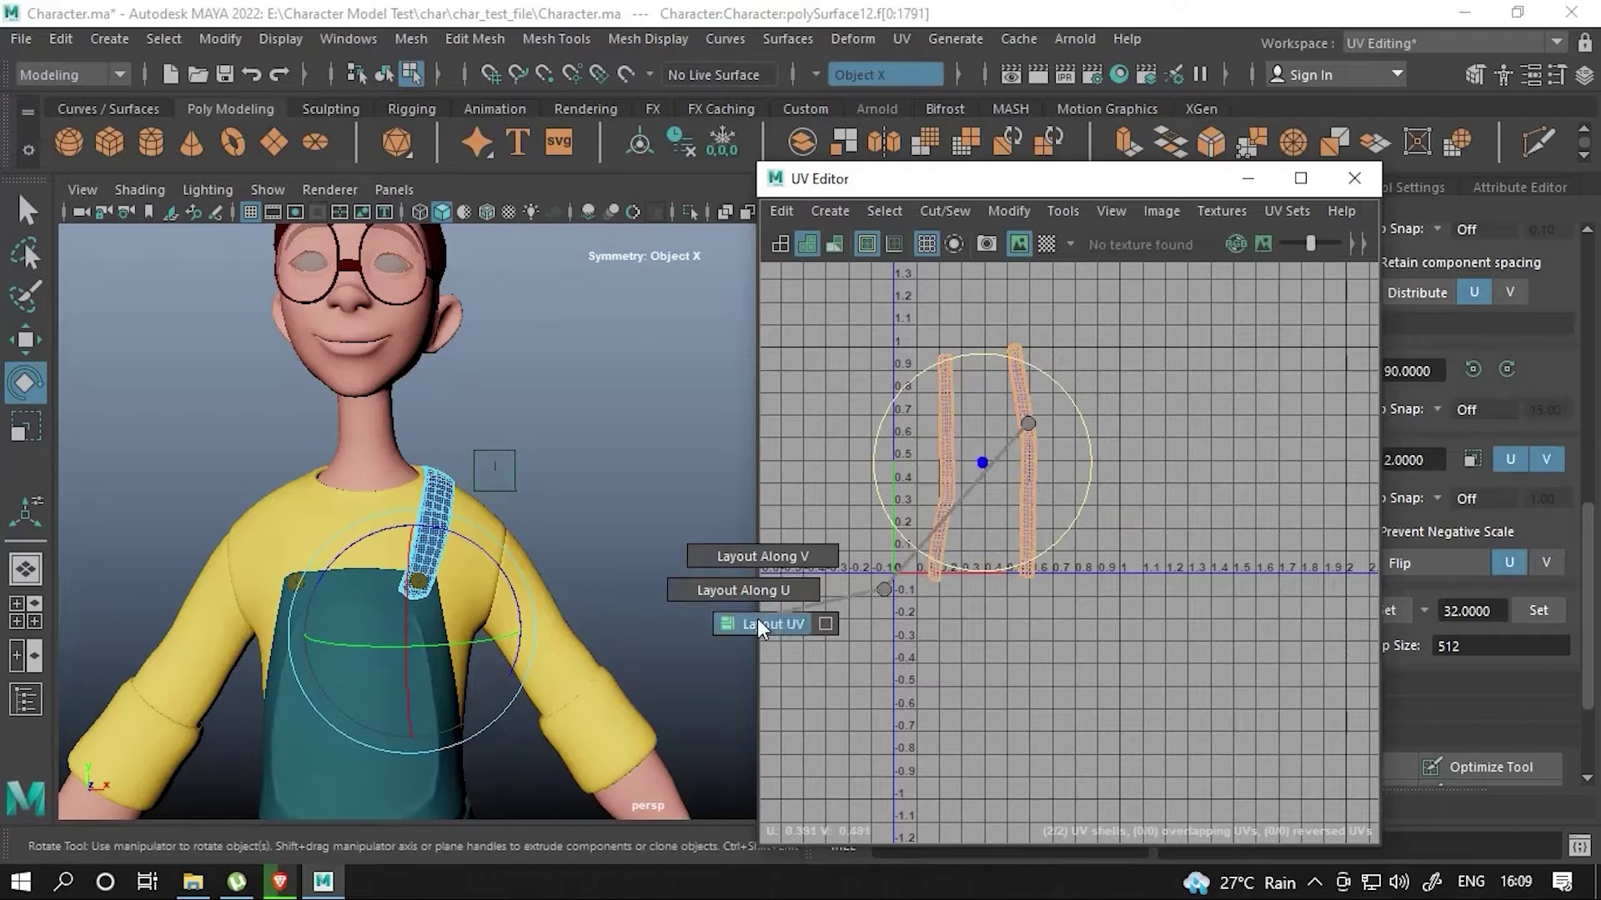
right_drag(757, 619, 561, 833)
- Group the strap with Ctrl+G and delete its construction history
key(F8)
click(386, 617)
scroll(448, 577, up, 5)
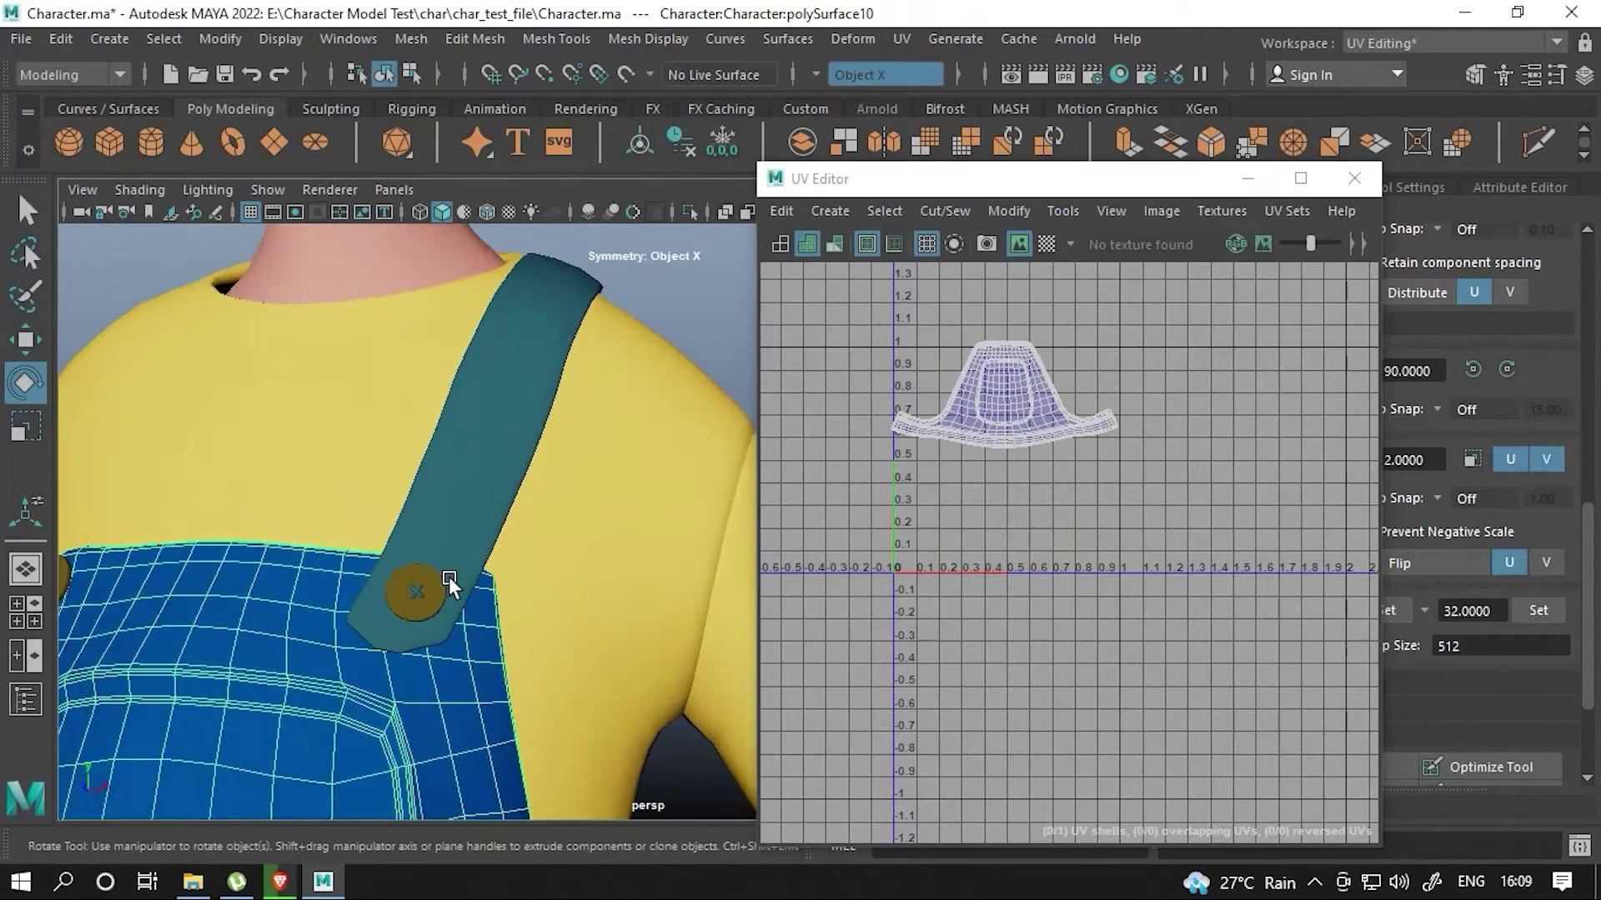
click(470, 522)
key(ctrl+g)
key(ctrl+a)
click(1546, 47)
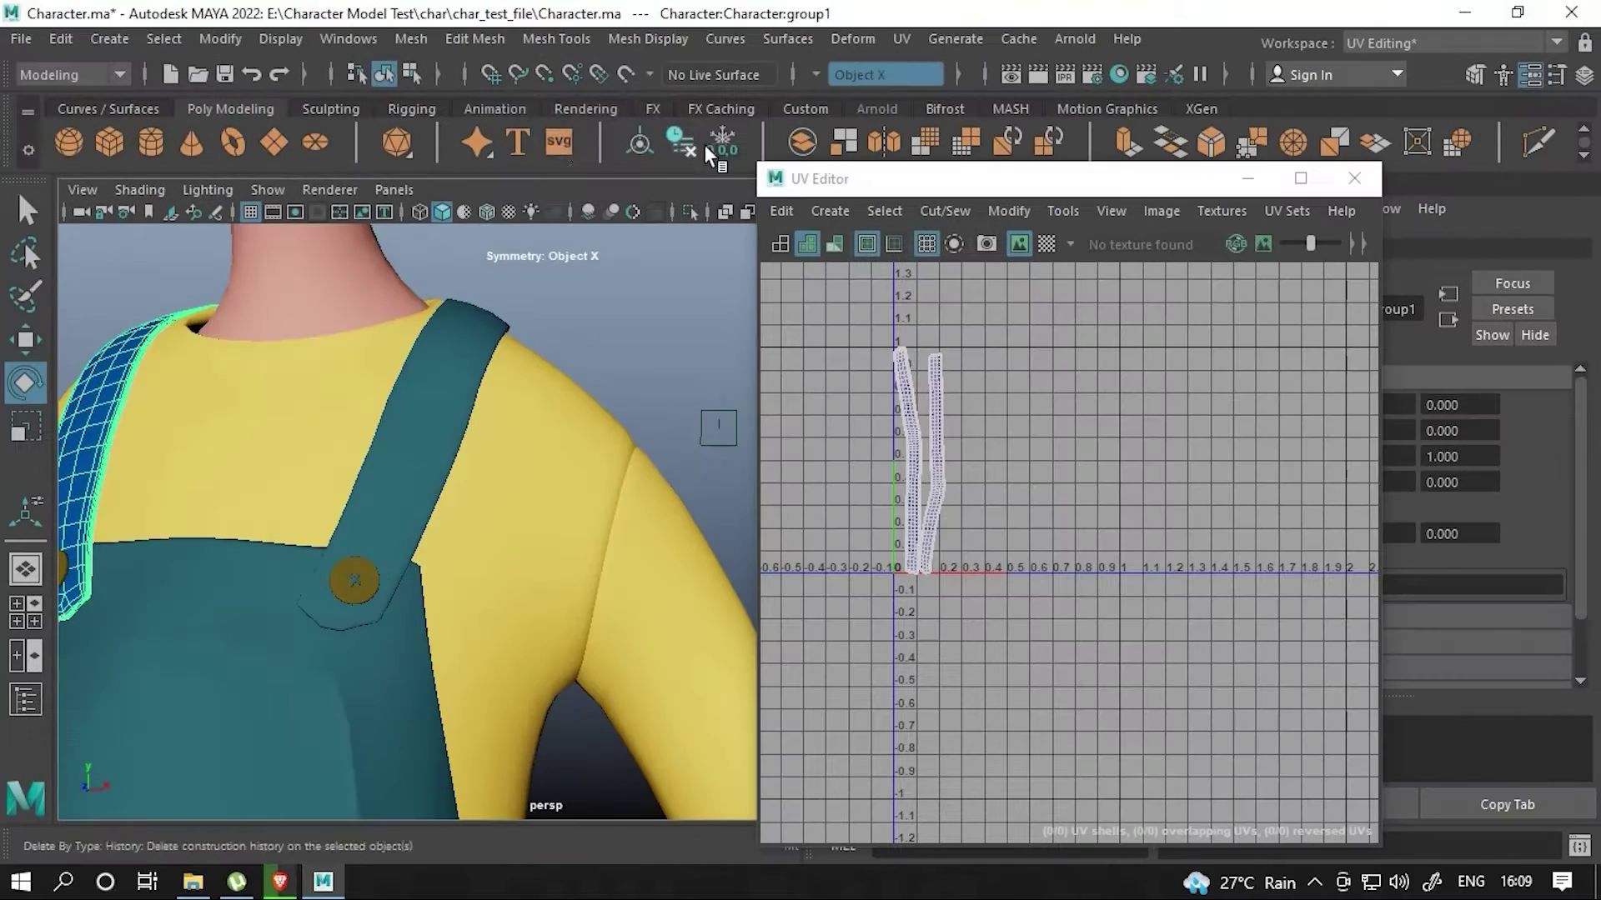
- Separate the button from the overalls and isolate it in the view
right_click(342, 194)
scroll(445, 634, up, 4)
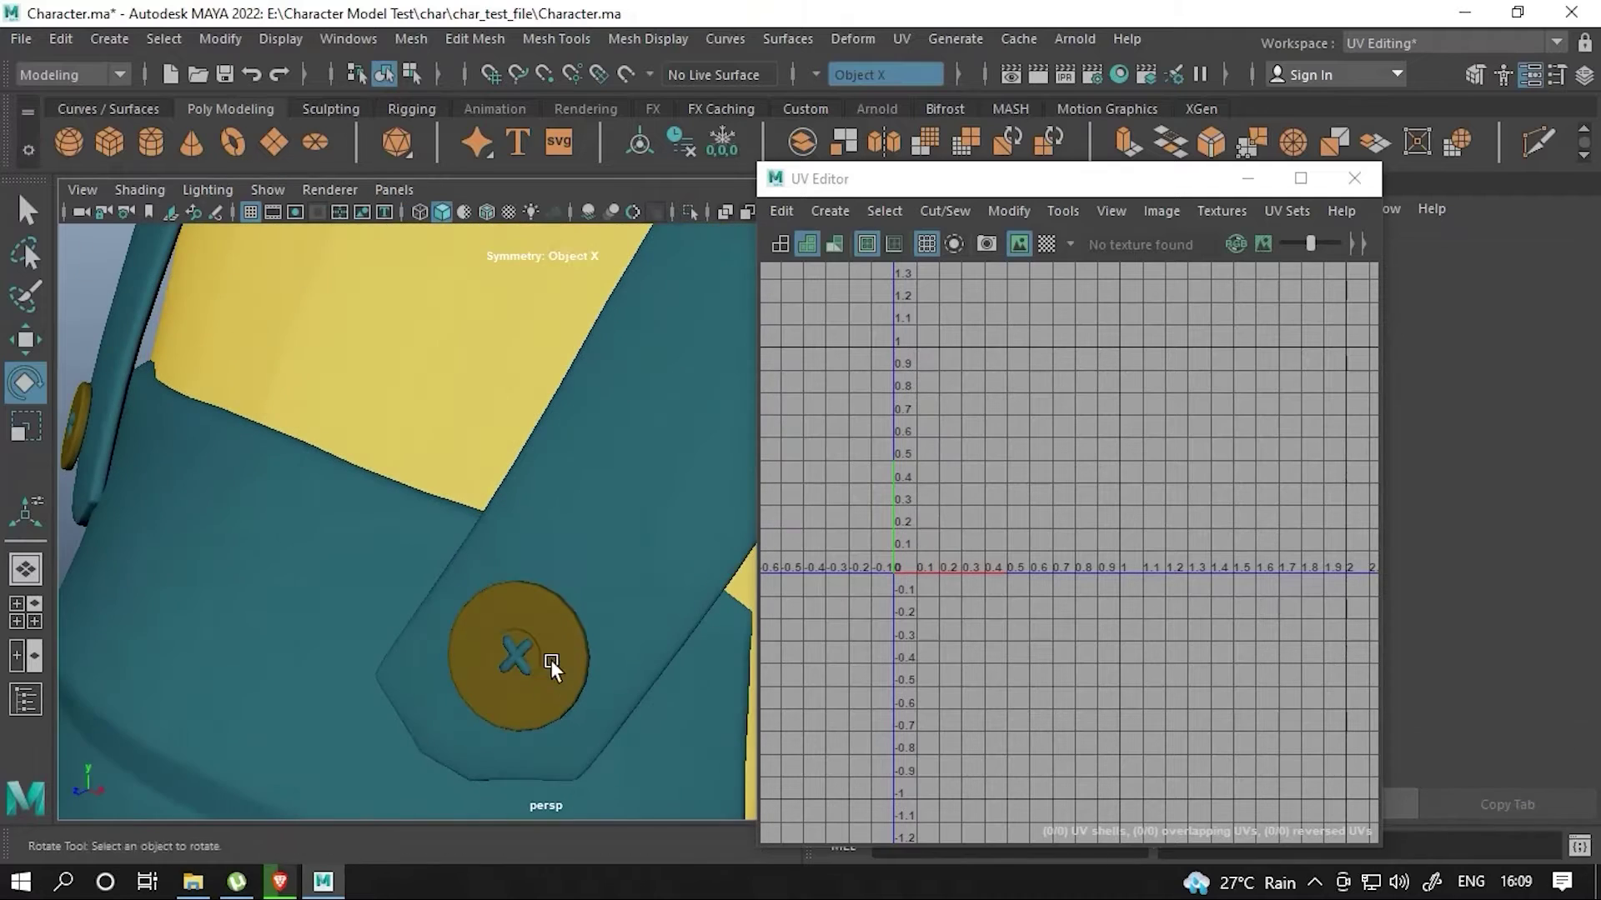
click(550, 659)
mouse_move(550, 658)
alt+mouse_down()
mouse_move(398, 567)
mouse_move(330, 481)
mouse_move(492, 405)
mouse_move(437, 545)
mouse_move(674, 603)
mouse_move(393, 315)
alt+mouse_up()
key(w)
shift+right_drag(392, 314, 383, 725)
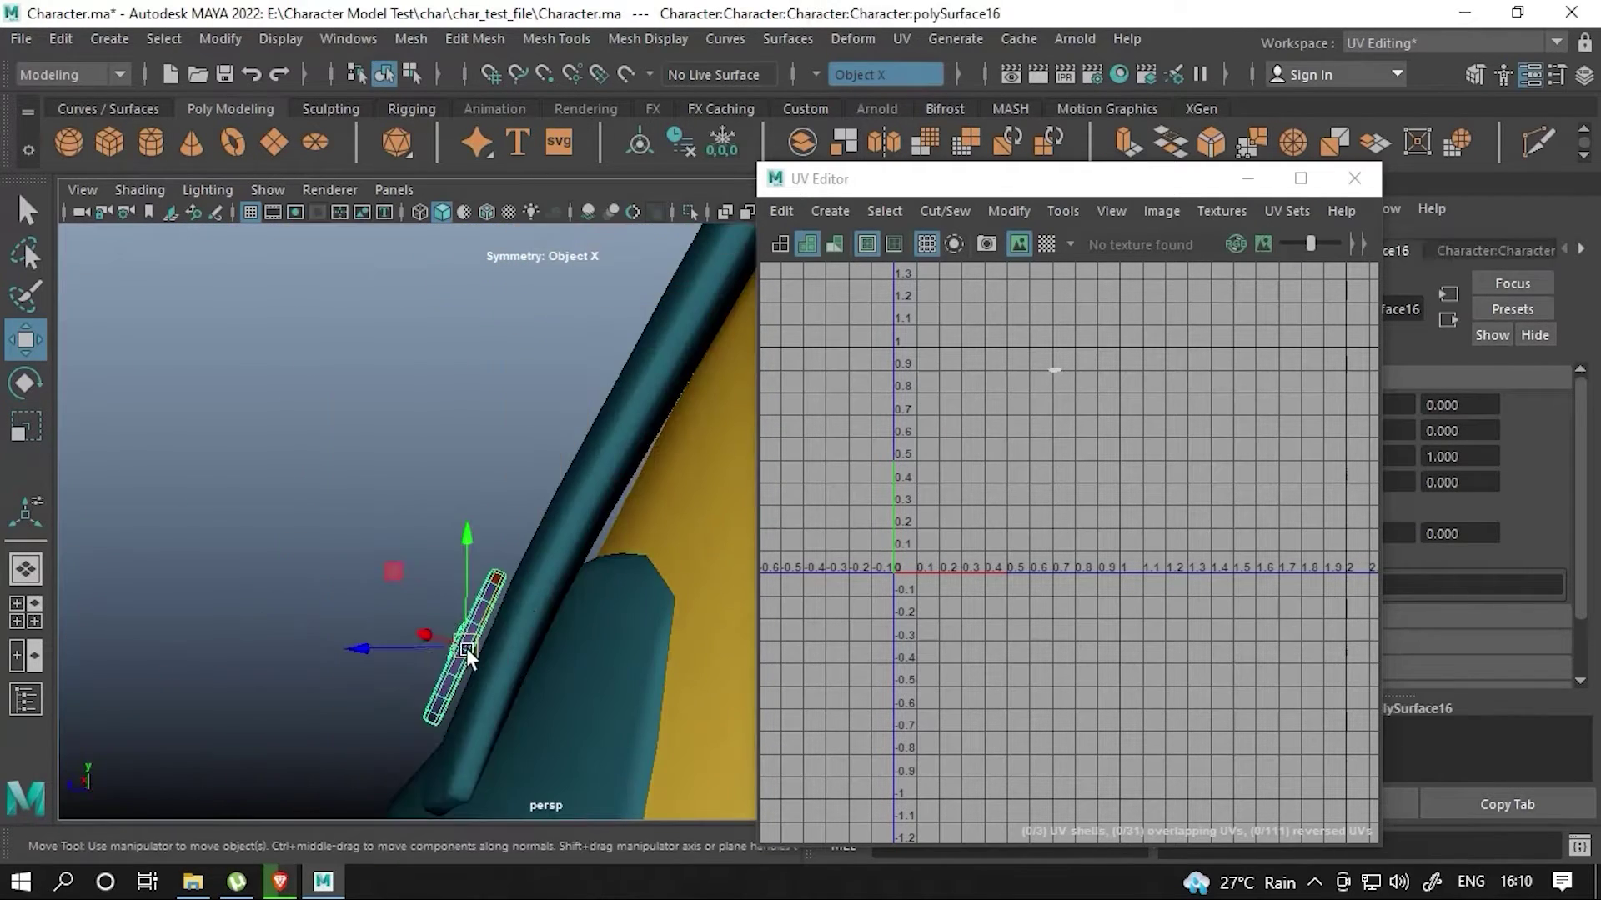
mouse_move(466, 647)
alt+mouse_down()
mouse_move(532, 482)
mouse_move(603, 607)
mouse_move(589, 614)
alt+mouse_up()
key(ctrl+1)
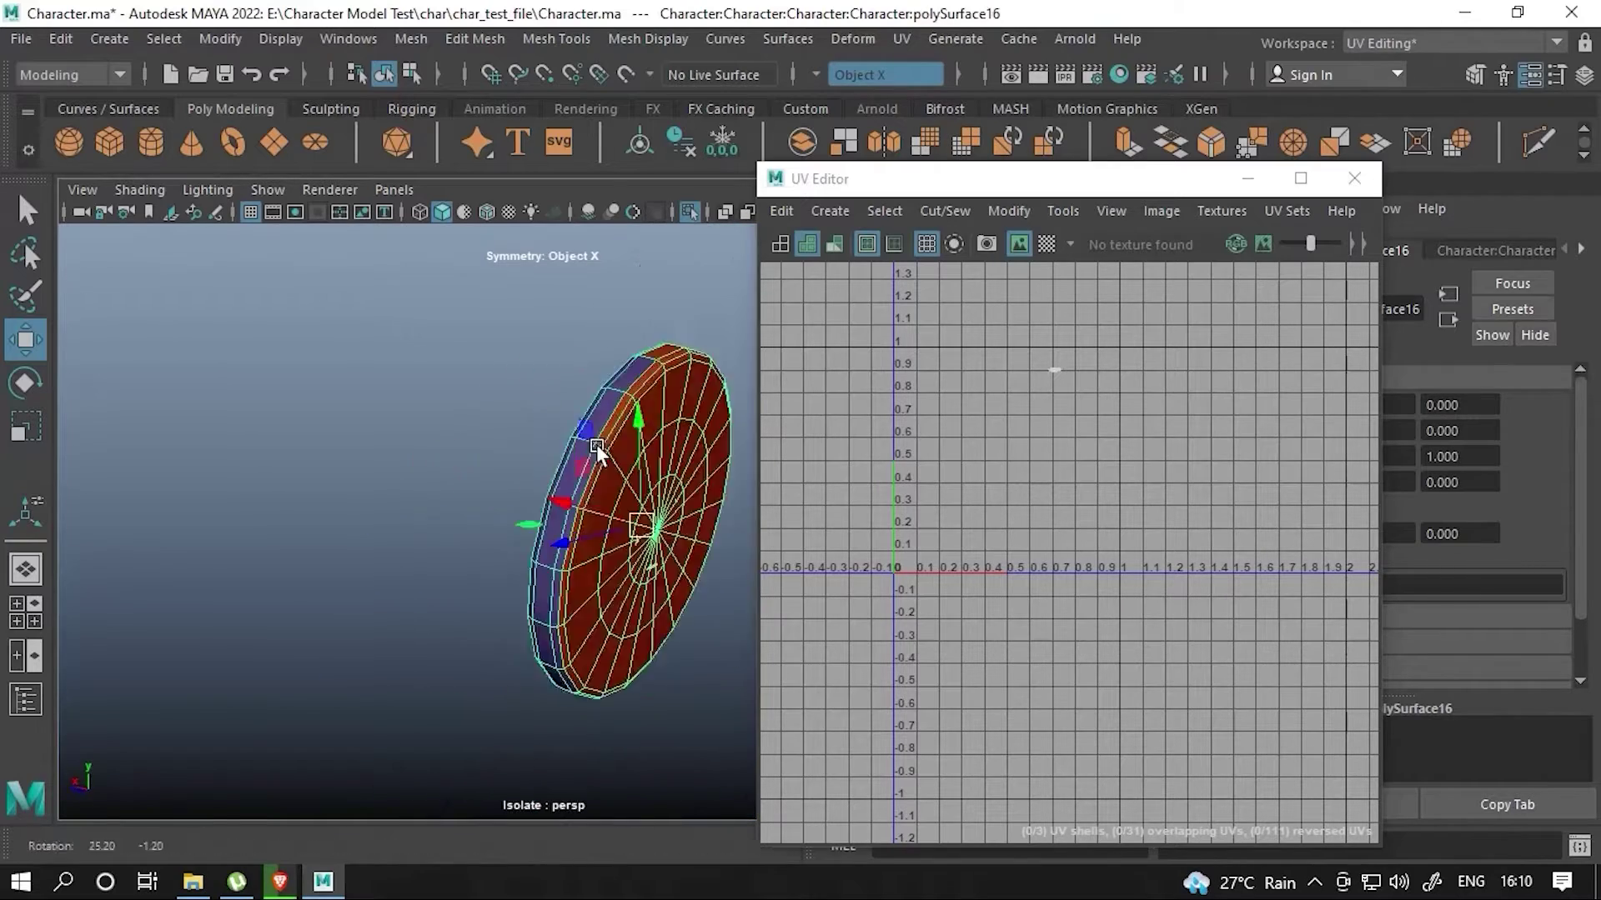
- Planar-project the button's UVs
mouse_move(596, 443)
alt+mouse_down()
mouse_move(482, 498)
mouse_move(482, 393)
mouse_move(488, 482)
mouse_move(405, 424)
alt+mouse_up()
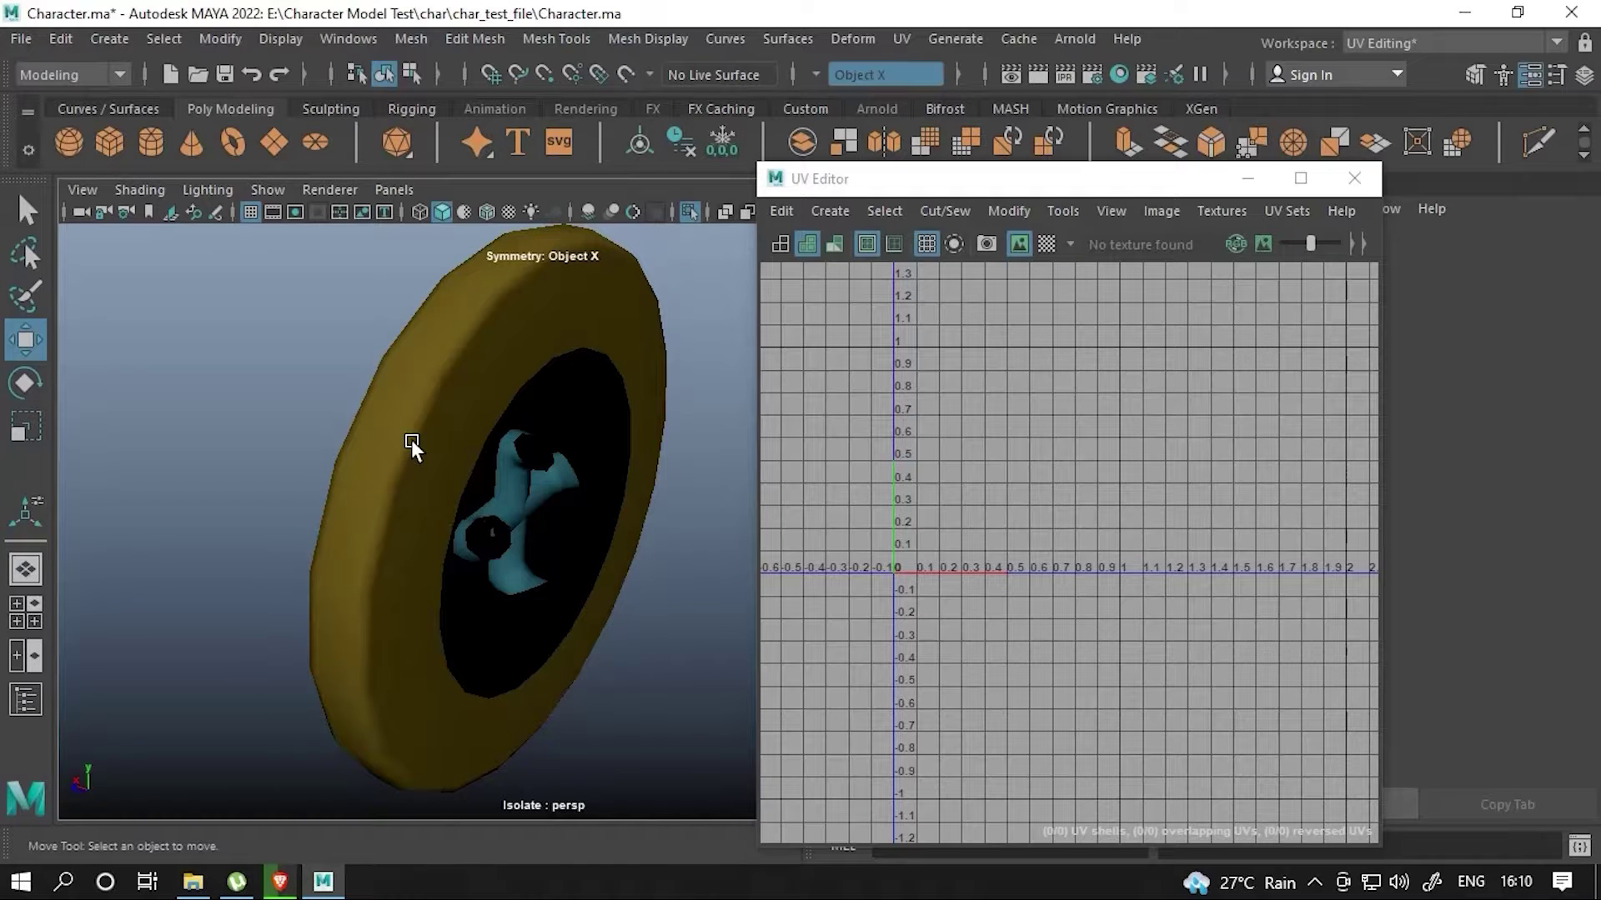
mouse_move(388, 448)
alt+mouse_down()
mouse_move(333, 517)
mouse_move(582, 498)
alt+mouse_up()
scroll(581, 498, down, 3)
click(509, 491)
click(829, 212)
click(866, 375)
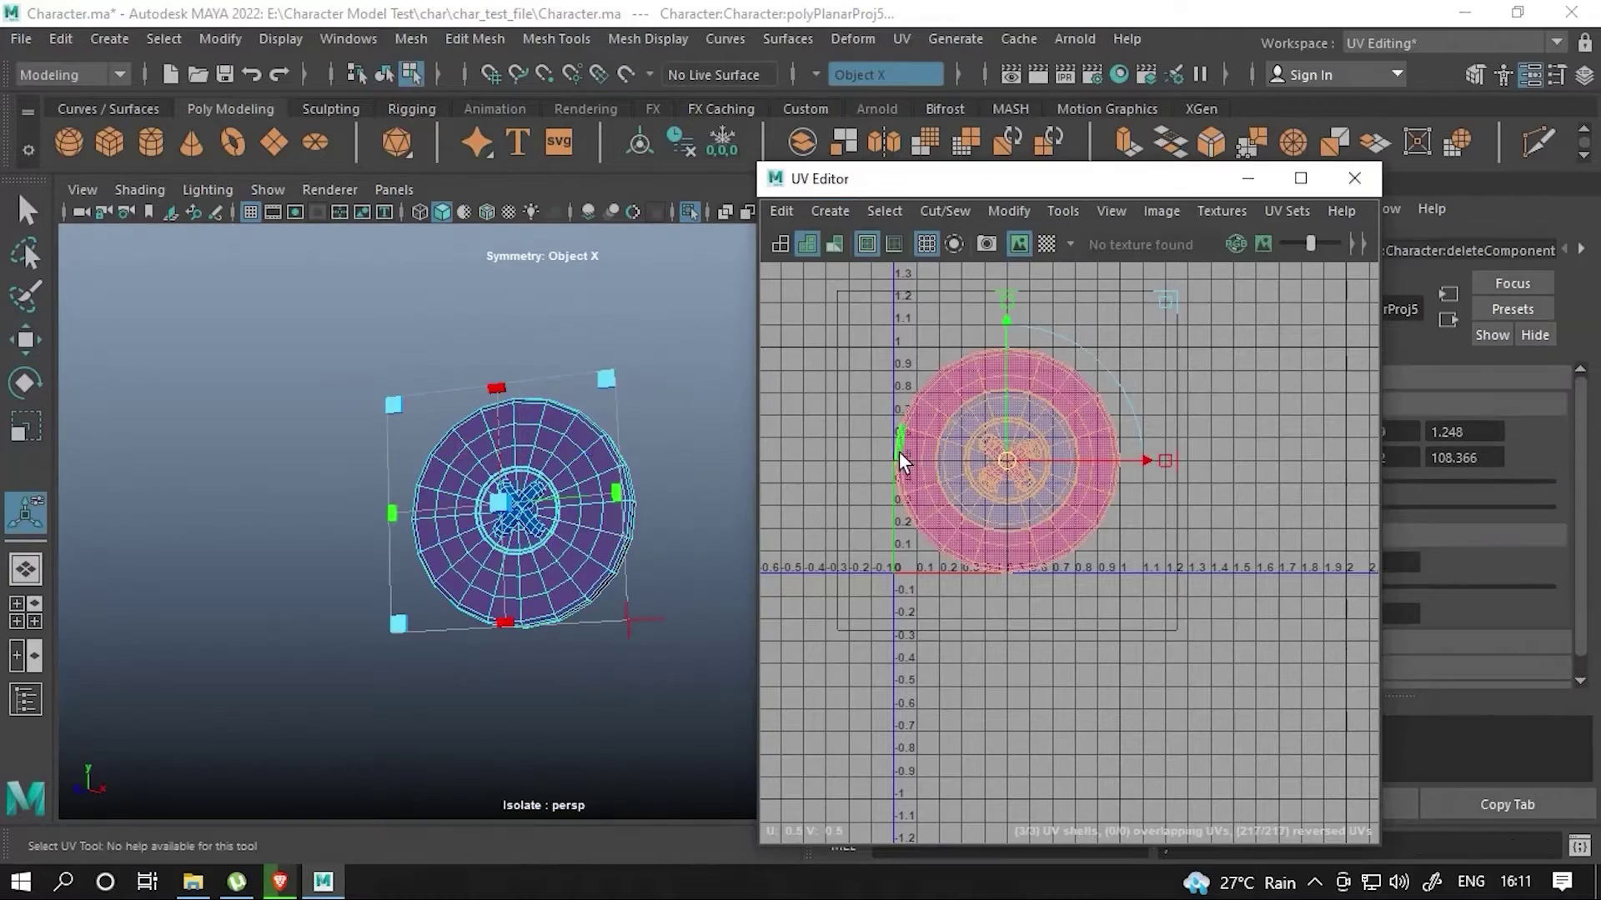
- Apply automatic UV mapping to the button's X stitch
click(1003, 462)
click(830, 211)
click(846, 236)
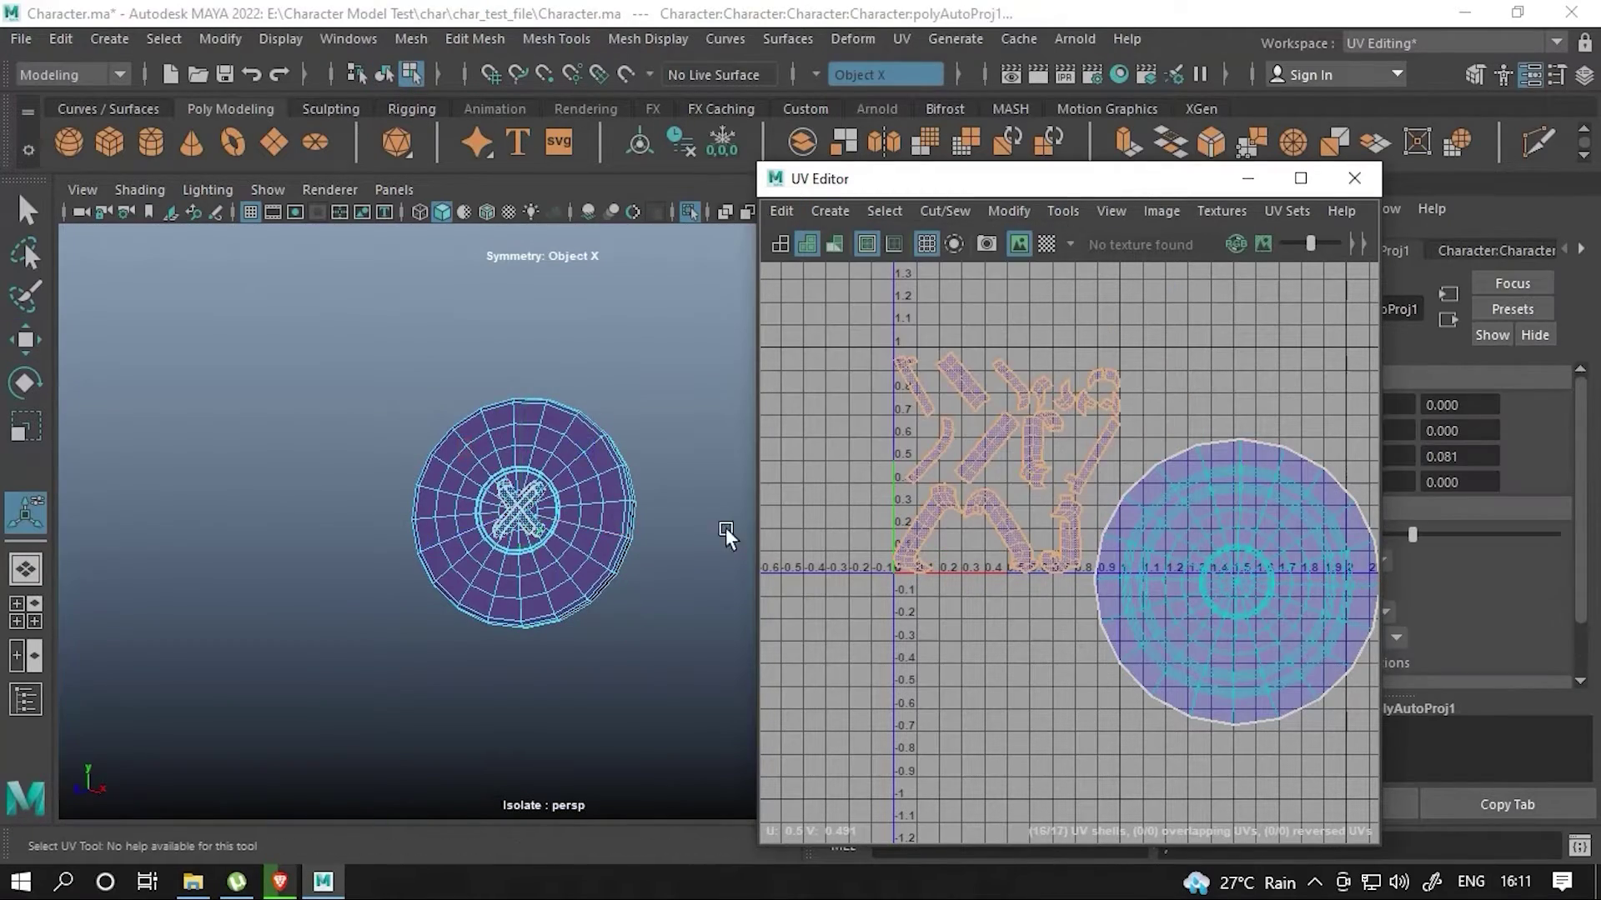
mouse_move(725, 528)
alt+mouse_down()
mouse_move(486, 552)
mouse_move(586, 590)
alt+mouse_up()
click(467, 500)
shift+right_drag(485, 547, 474, 580)
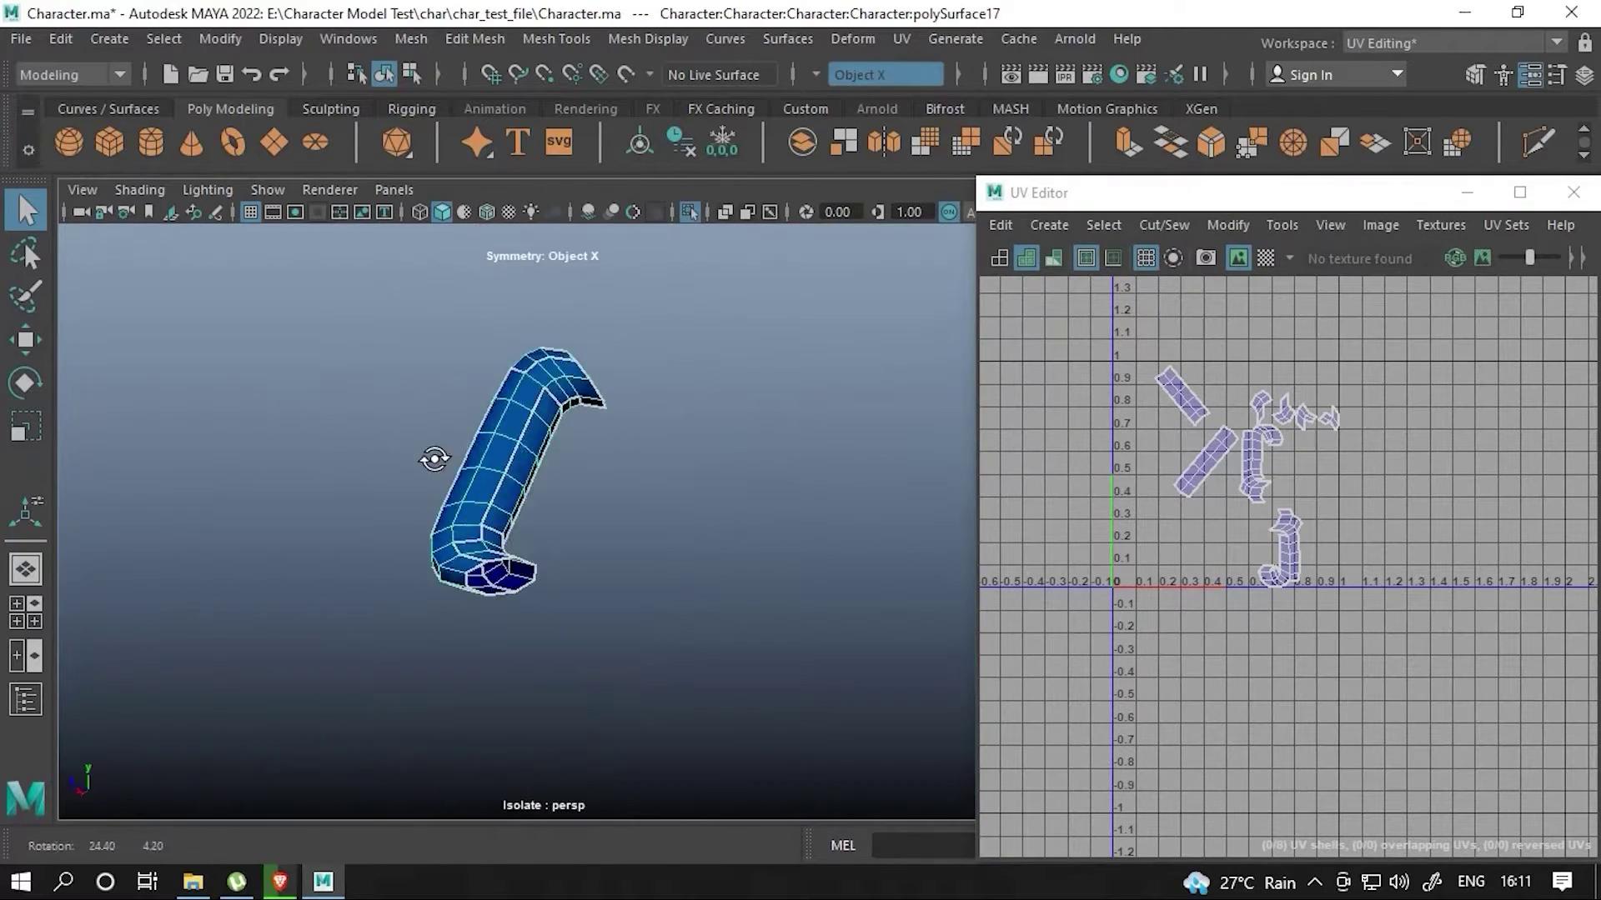
- Show all objects again and select the button disc in wireframe view
mouse_move(543, 452)
alt+mouse_down()
mouse_move(661, 350)
mouse_move(617, 581)
alt+mouse_up()
key(ctrl+1)
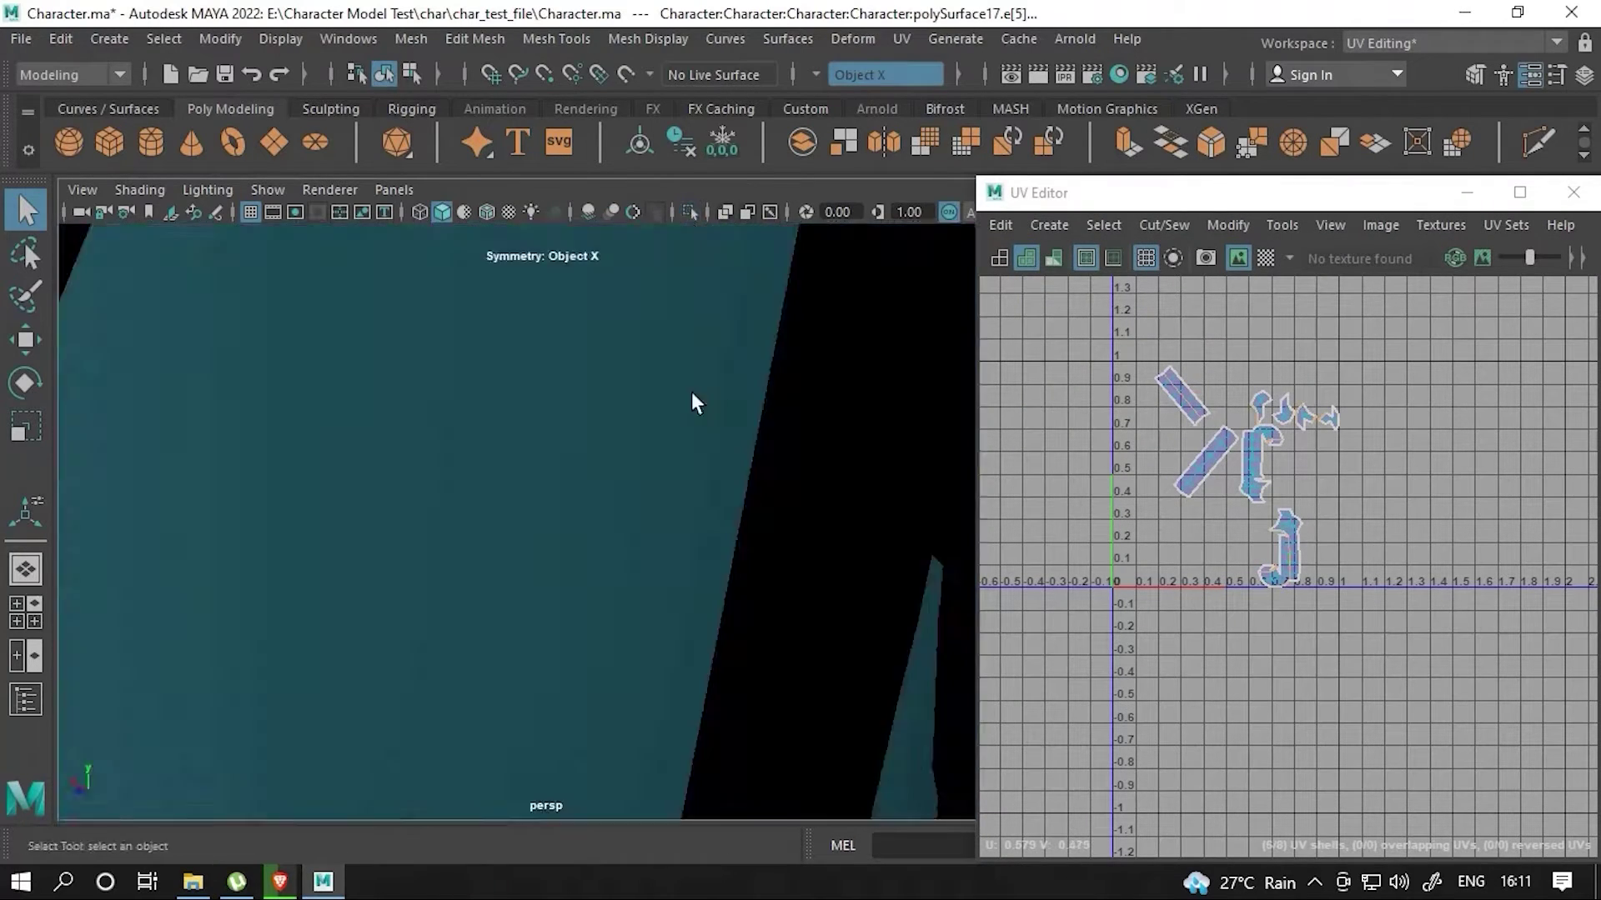
mouse_move(691, 392)
alt+mouse_down()
mouse_move(973, 409)
mouse_move(483, 434)
alt+mouse_up()
shift+right_drag(482, 436, 388, 716)
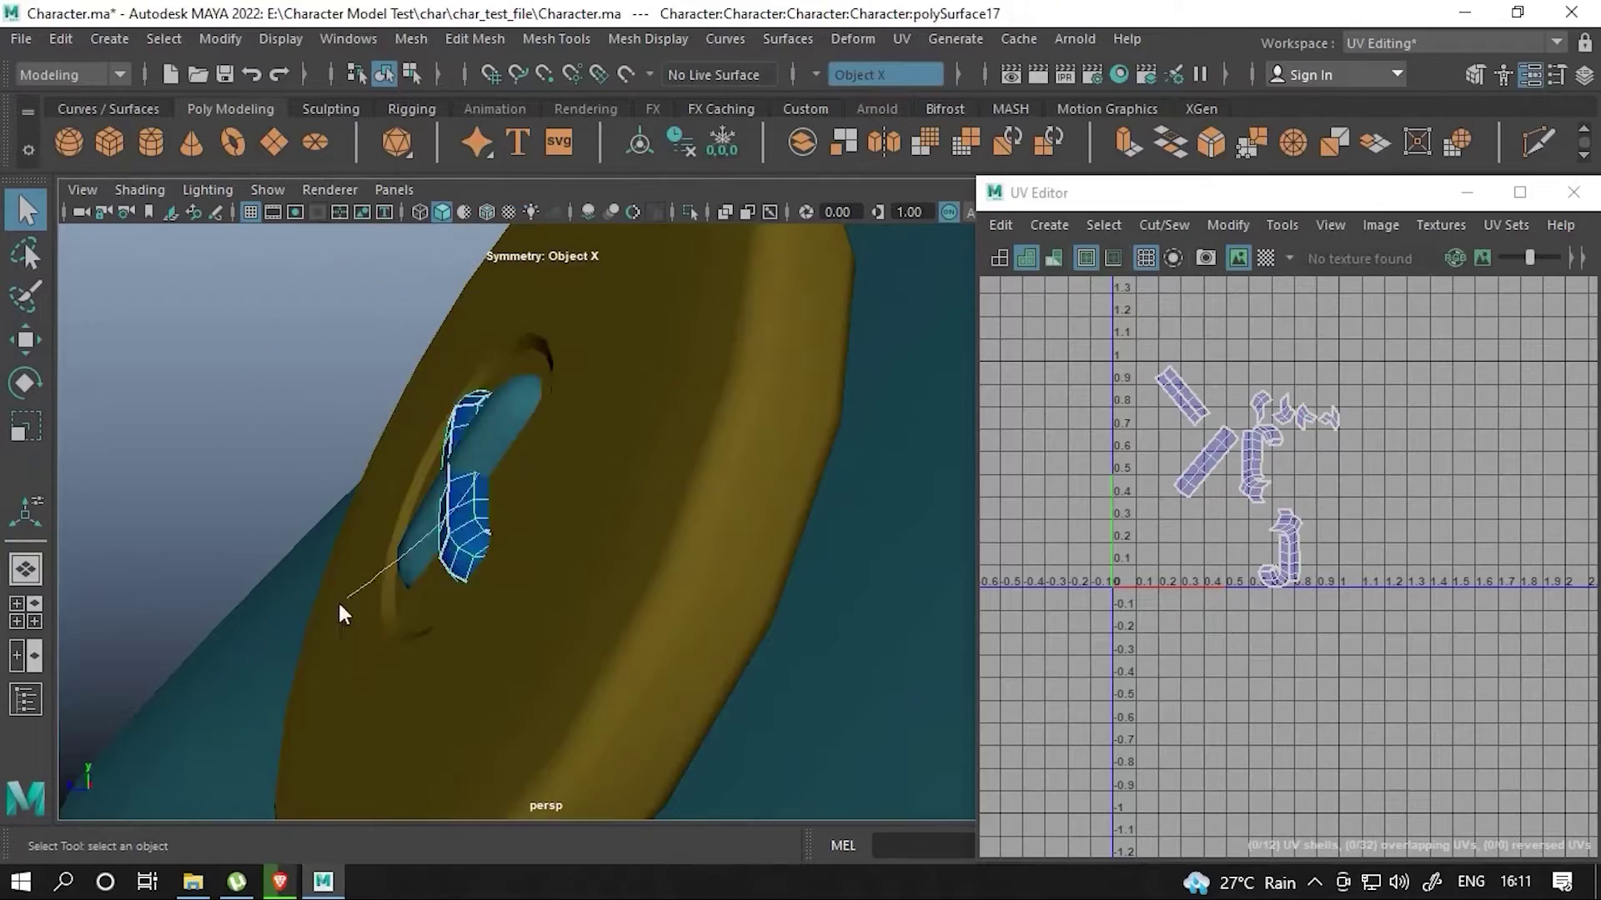
mouse_move(471, 536)
alt+mouse_down()
mouse_move(333, 491)
mouse_move(544, 507)
alt+mouse_up()
key(4)
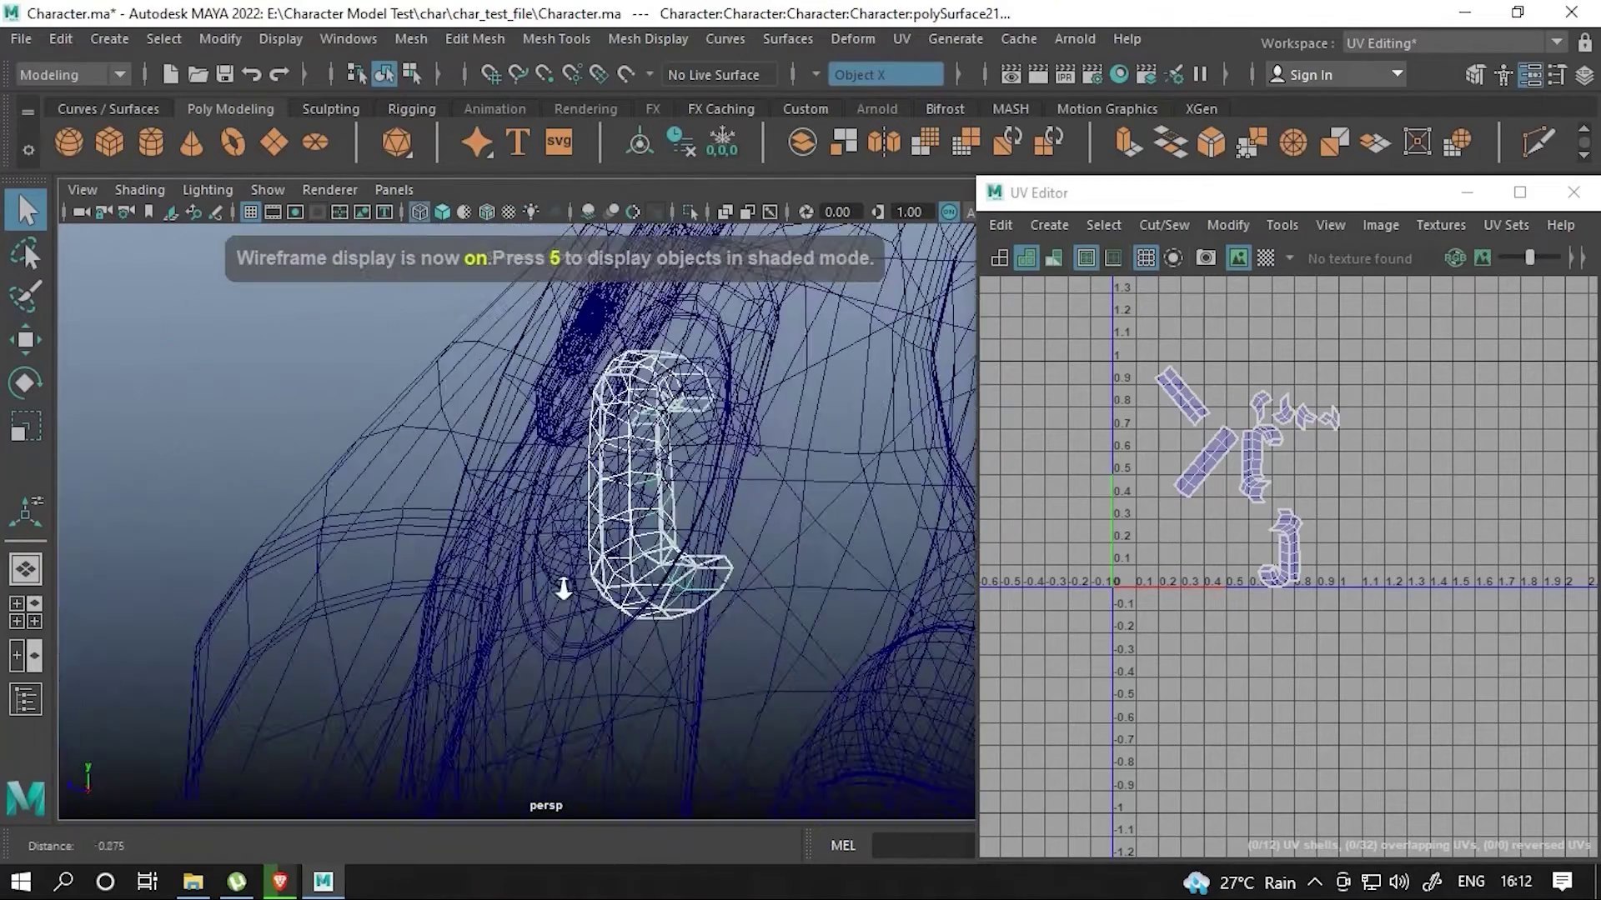
click(631, 493)
shift+right_drag(659, 504, 589, 746)
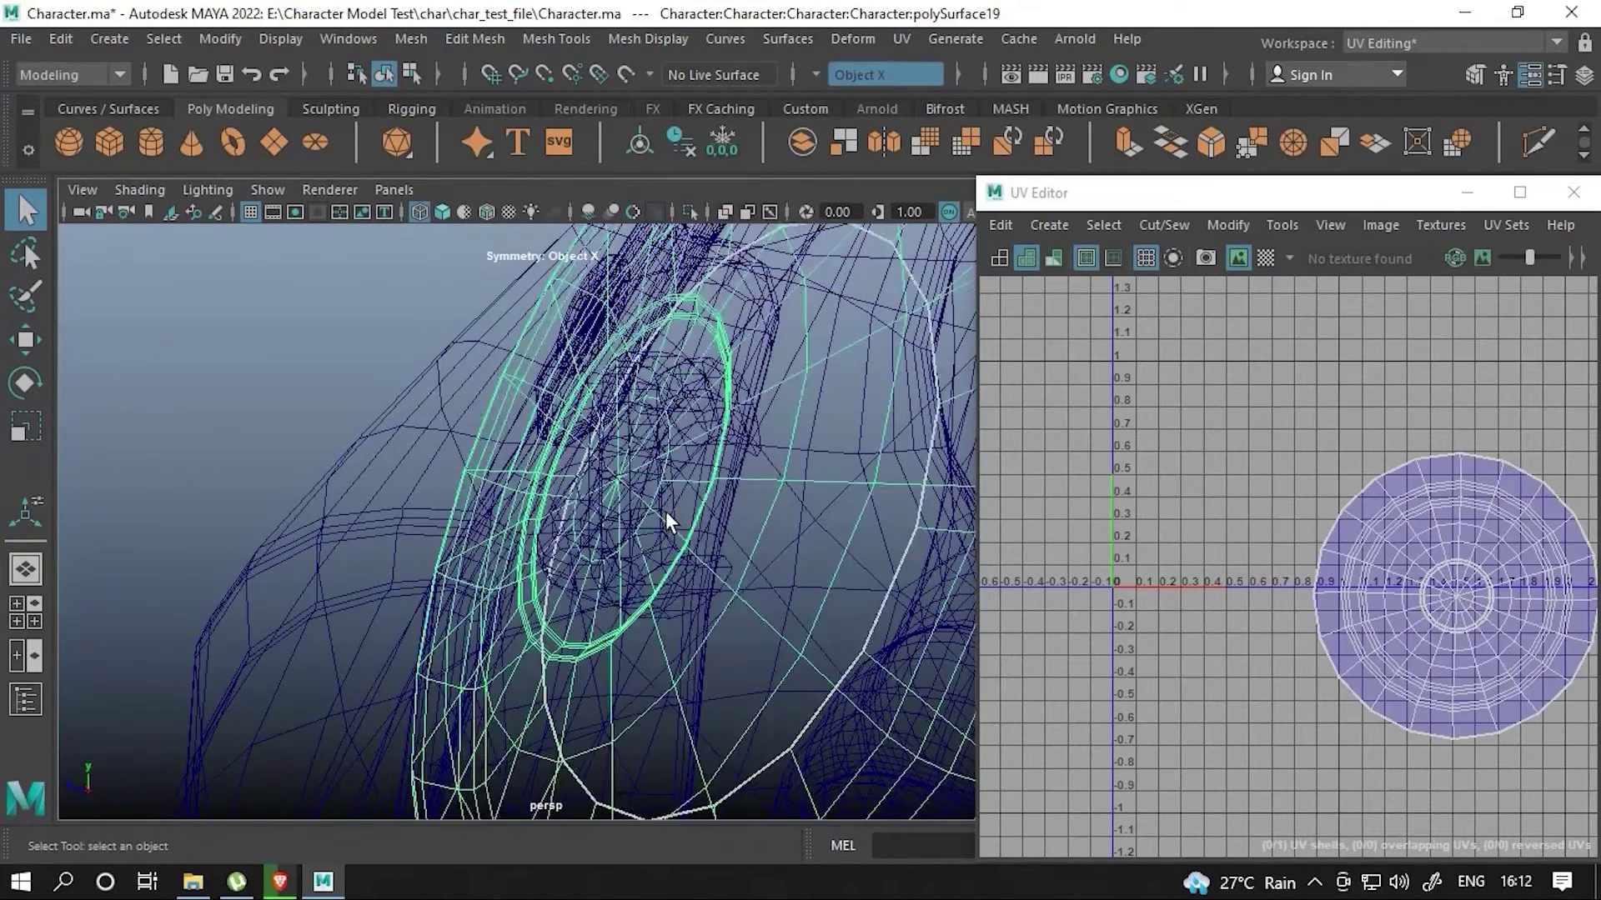
- Toggle between wireframe and shaded display to select the curved piece on the left
alt+drag(665, 522, 583, 523)
key(w)
key(5)
click(612, 522)
mouse_move(652, 437)
alt+mouse_down()
mouse_move(595, 621)
mouse_move(668, 543)
mouse_move(653, 503)
alt+mouse_up()
key(4)
click(267, 536)
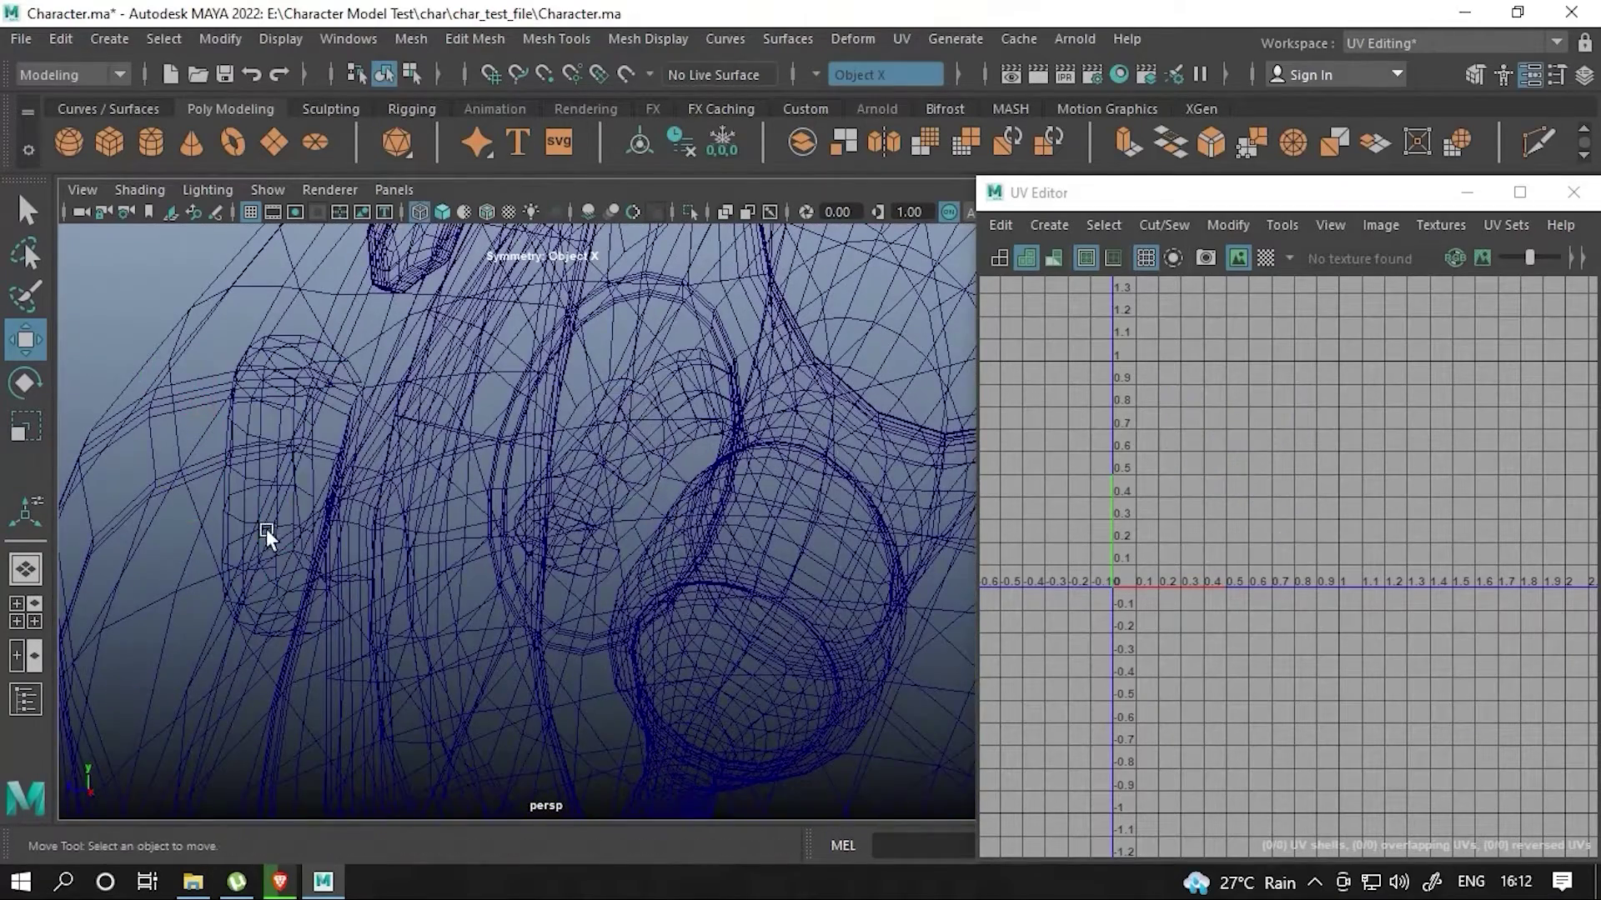
key(5)
- Planar-map the curved piece's UVs and rotate its shell 90° to lie horizontally
drag(1167, 193, 959, 372)
shift+right_drag(892, 432, 1017, 635)
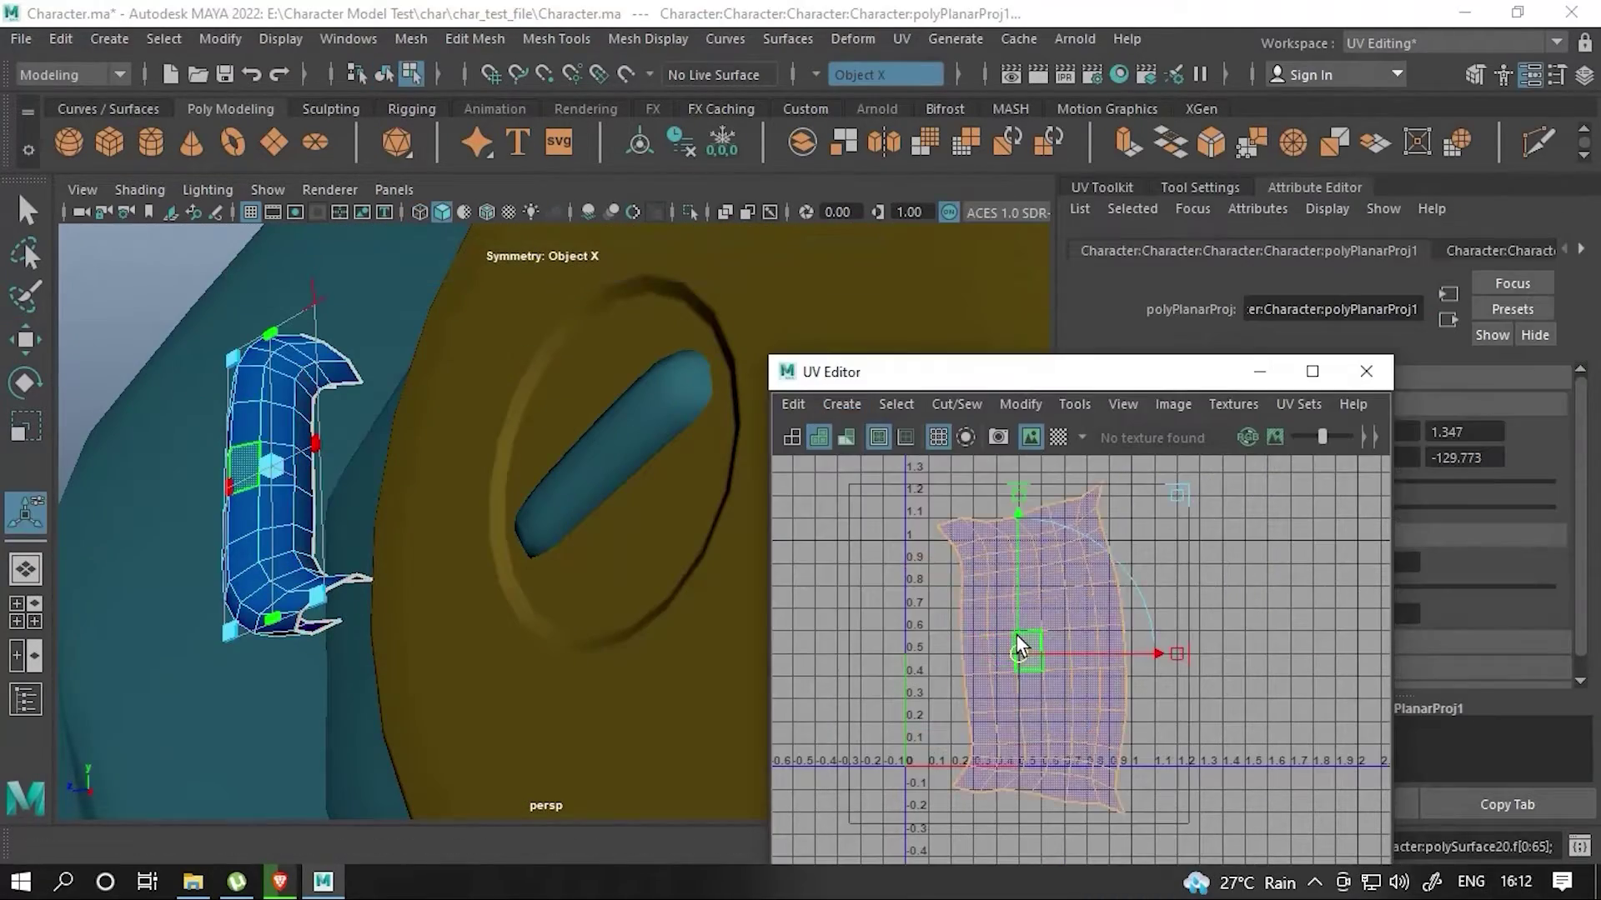
right_click(346, 250)
alt+drag(358, 500, 501, 467)
shift+right_click(952, 739)
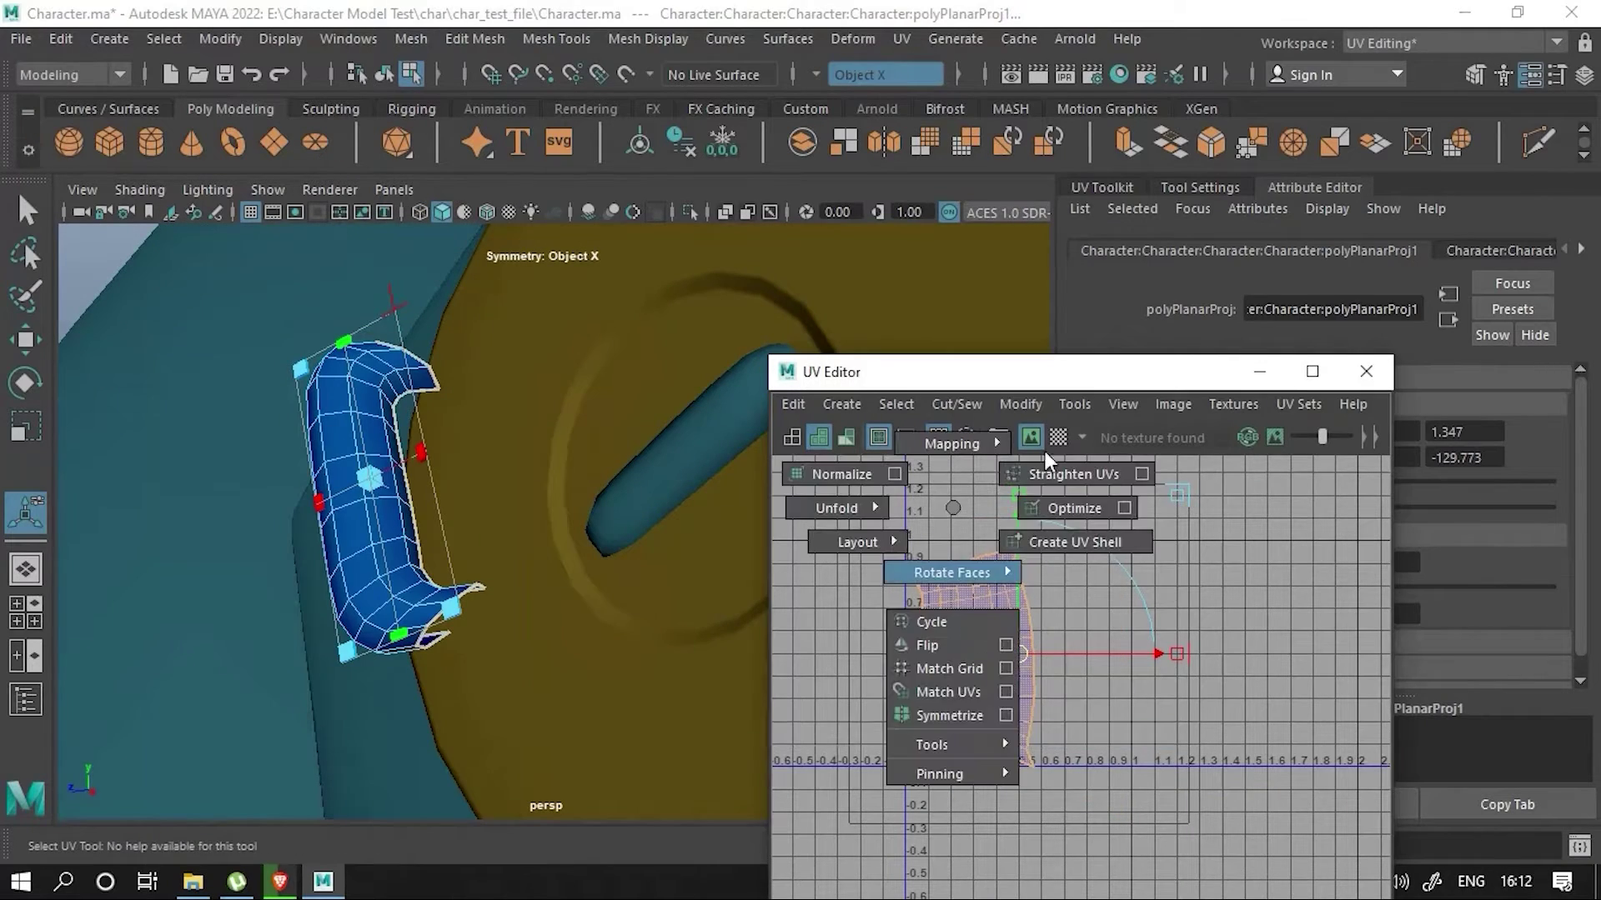
shift+right_drag(953, 517, 1022, 655)
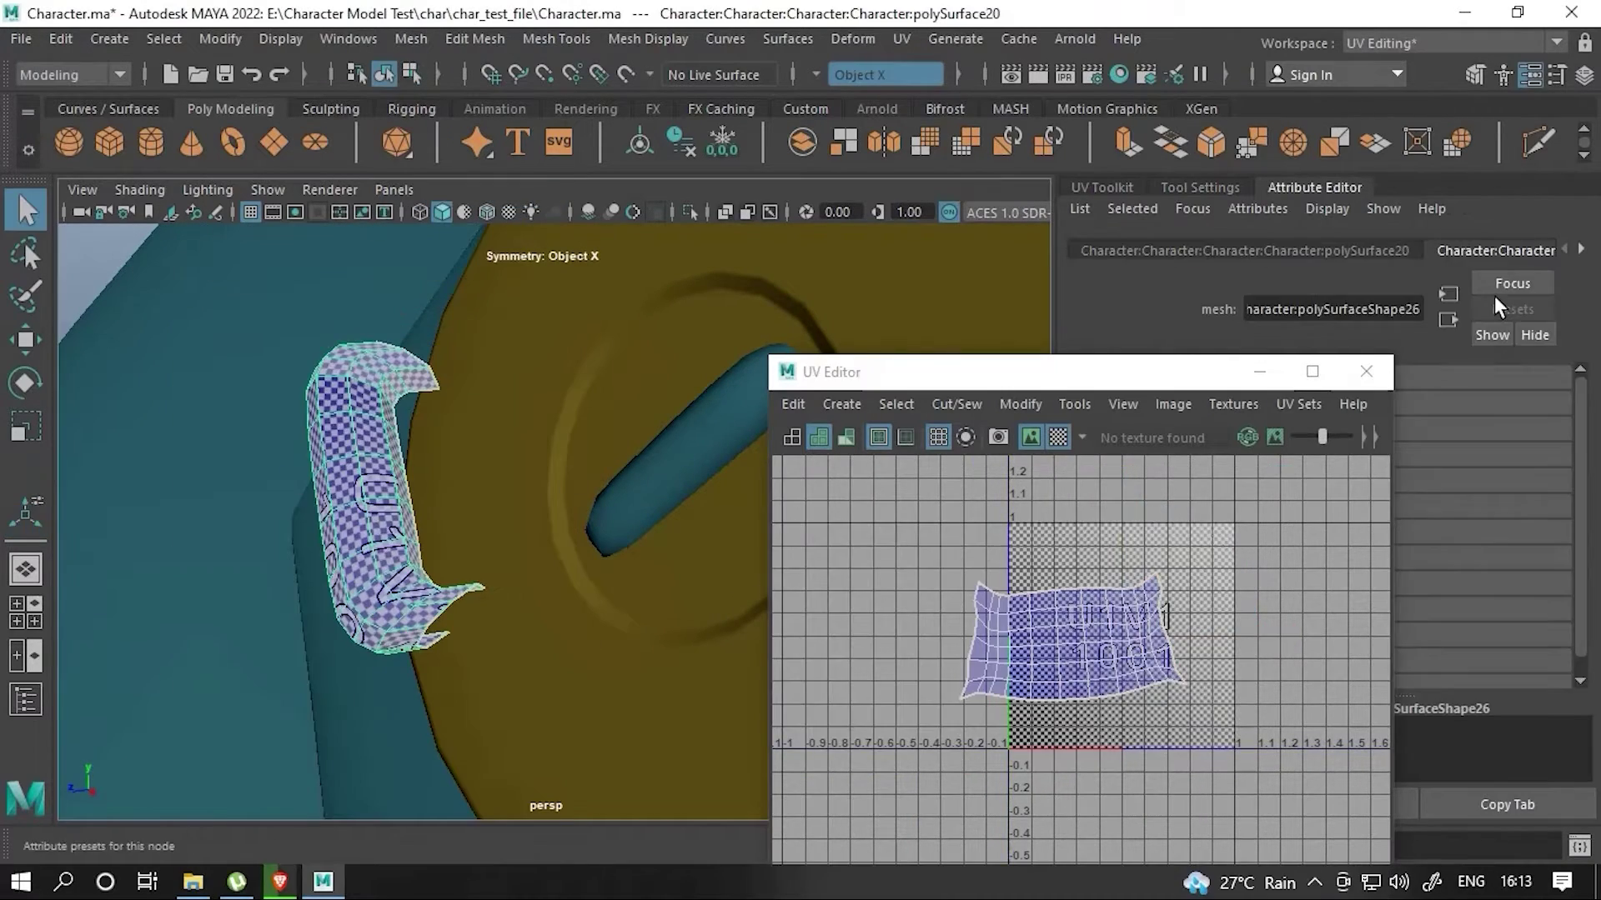
key(ctrl+a)
- Select the straight thread bar polySurface21 and set its Scale X to -1
key(ctrl+a)
click(549, 445)
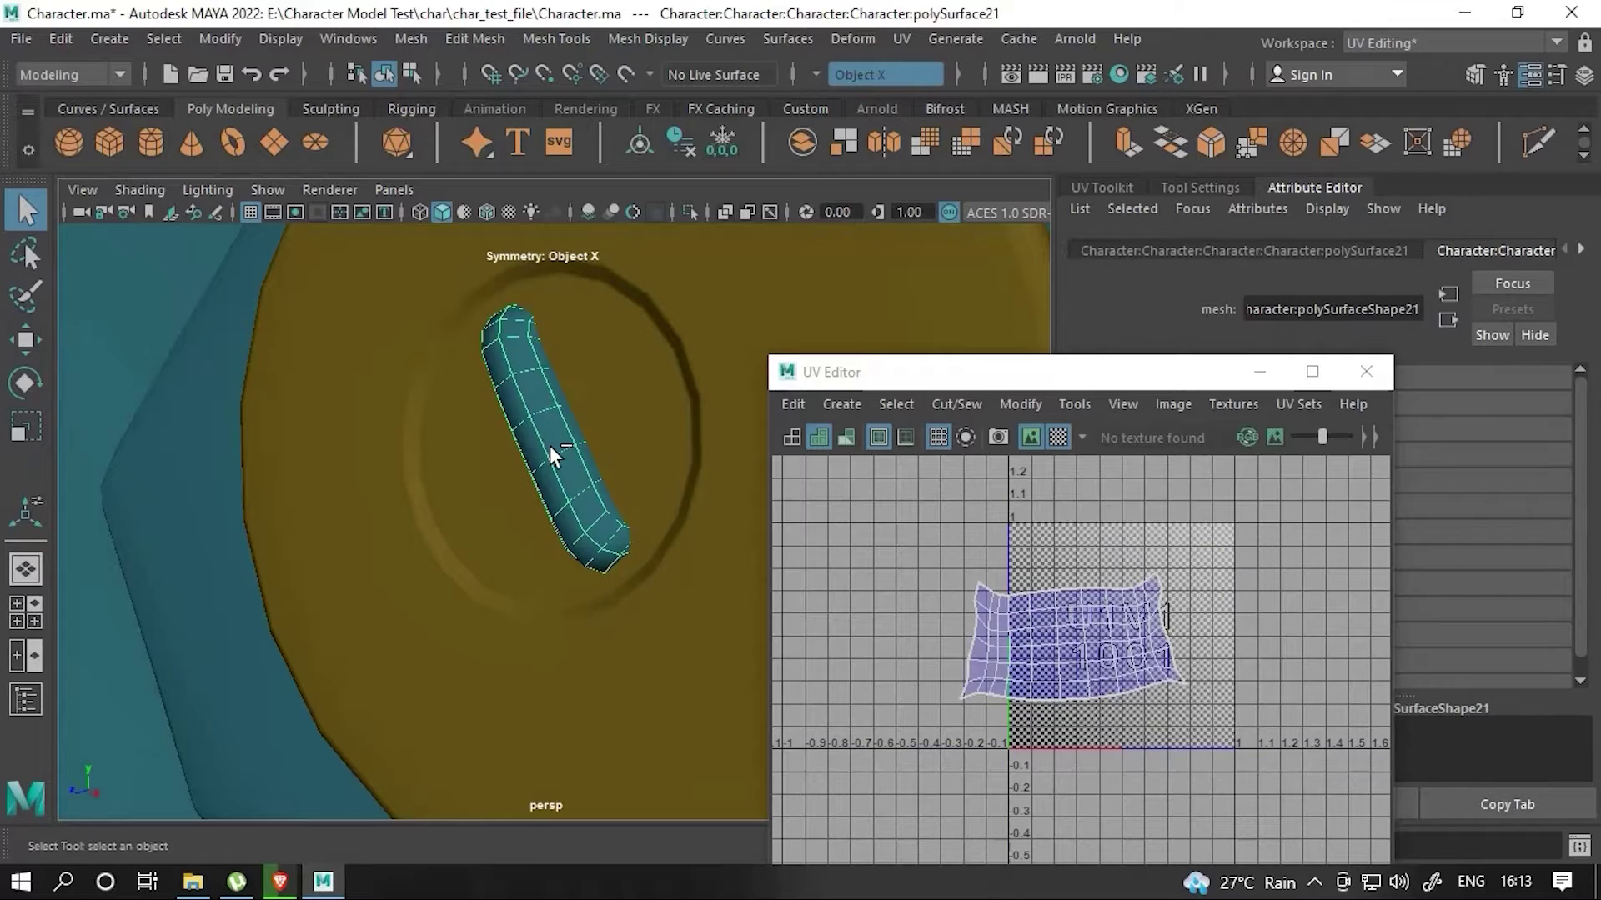
key(ctrl+a)
click(1529, 238)
text(-1)
drag(834, 13, 1042, 308)
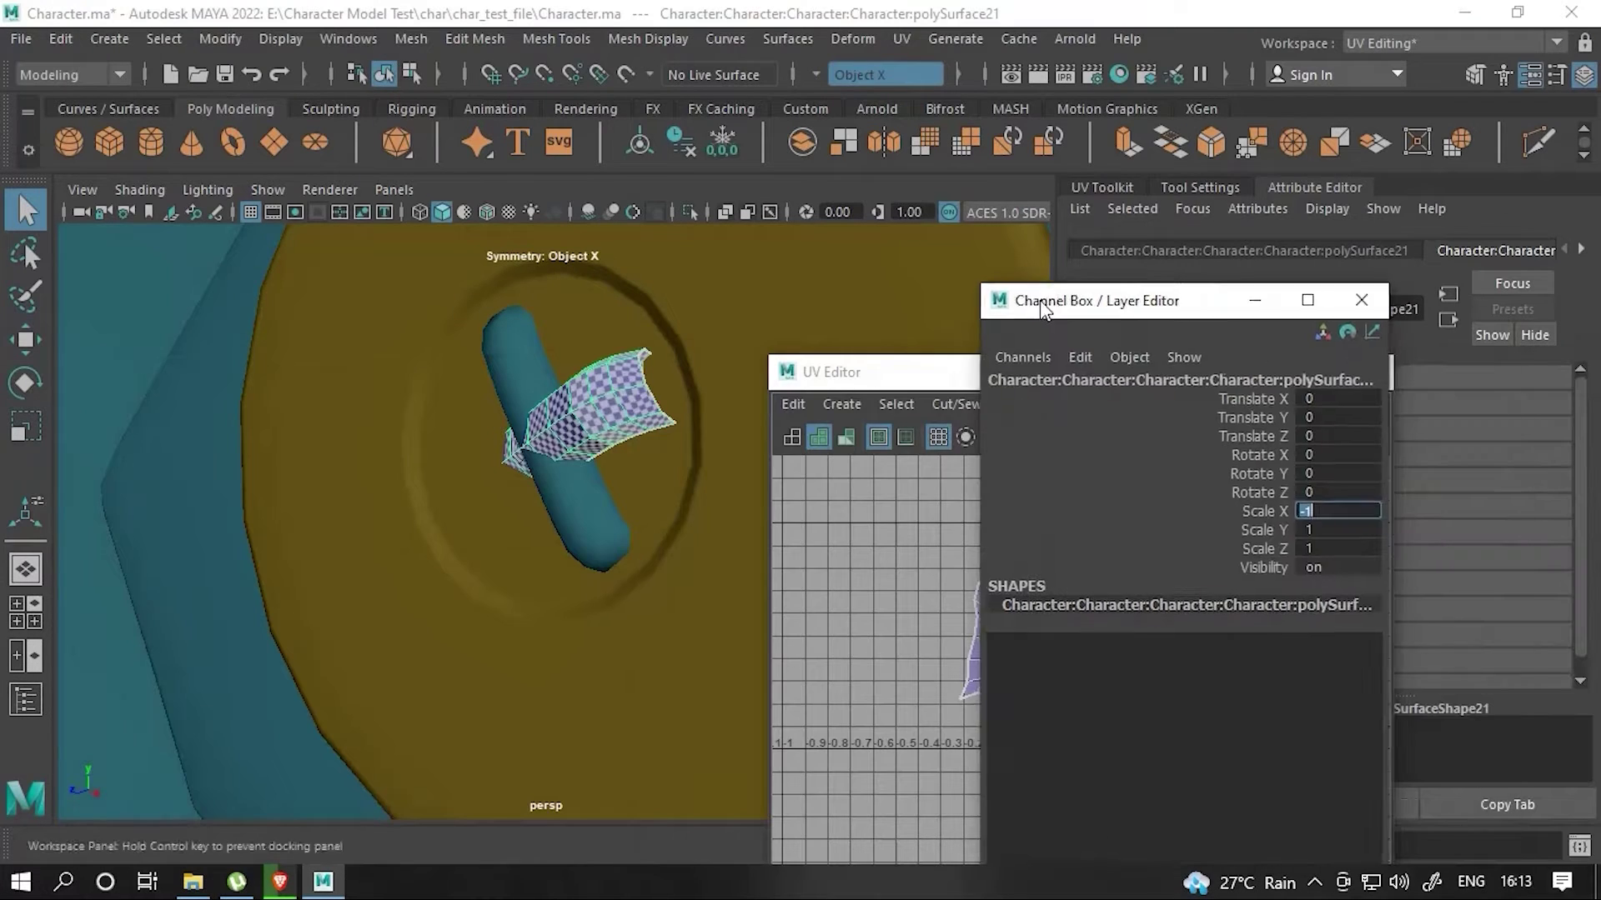
- Rotate the thread bar about 60° so it crosses the other bar
key(Return)
alt+middle_drag(668, 421, 607, 425)
key(e)
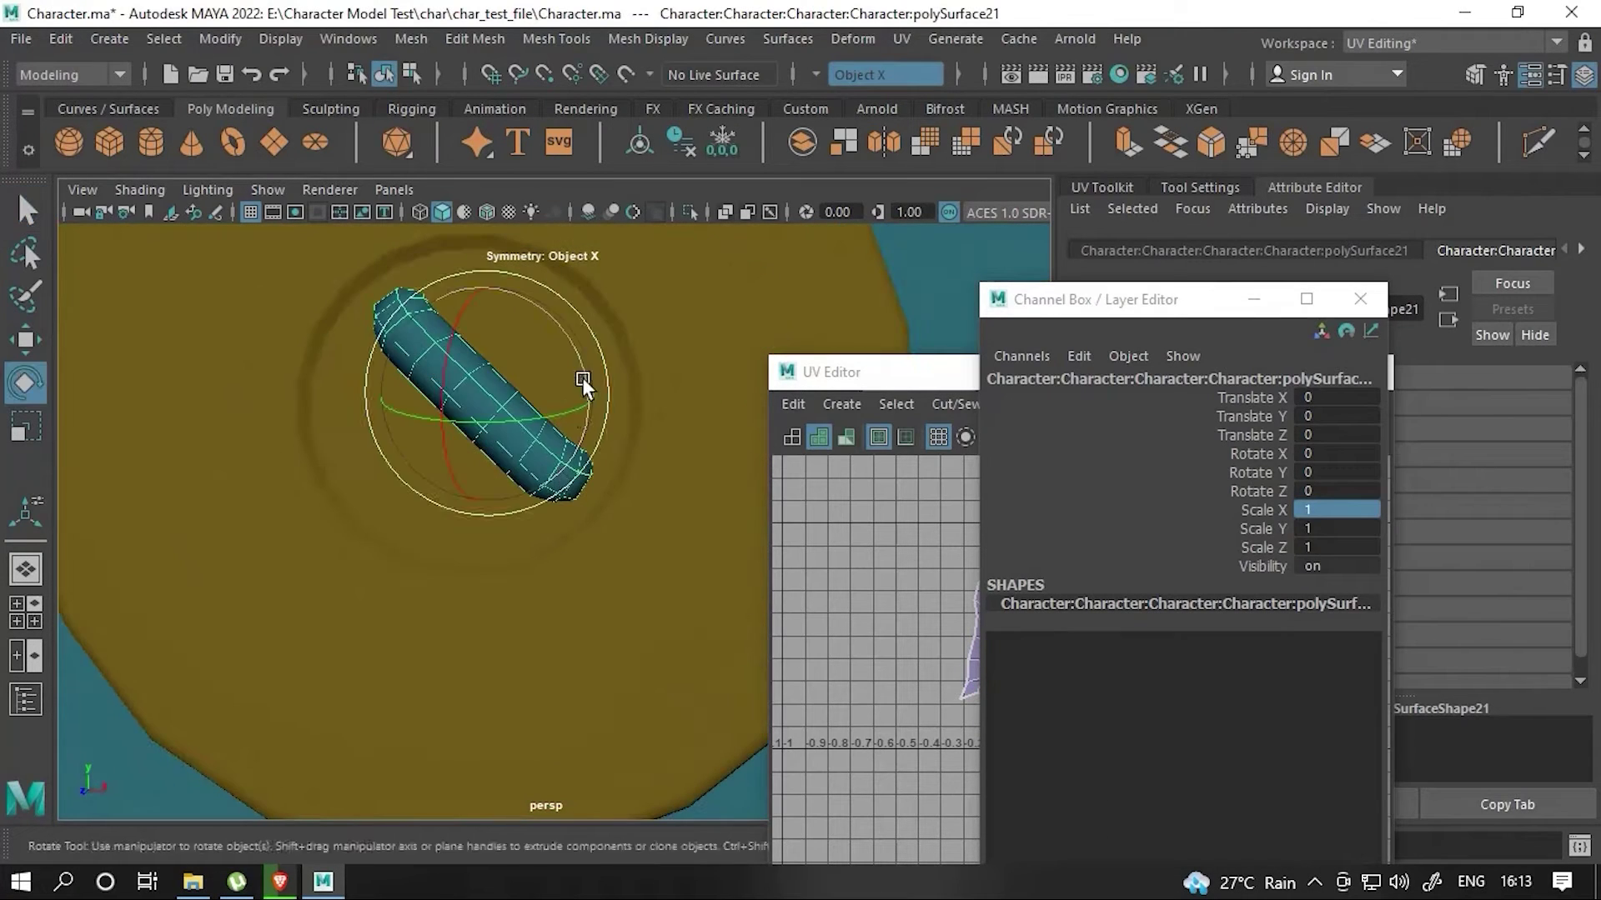
mouse_move(582, 378)
mouse_down()
mouse_move(577, 470)
mouse_move(480, 453)
mouse_move(616, 509)
mouse_move(385, 385)
mouse_up()
key(ctrl+z)
key(ctrl+z)
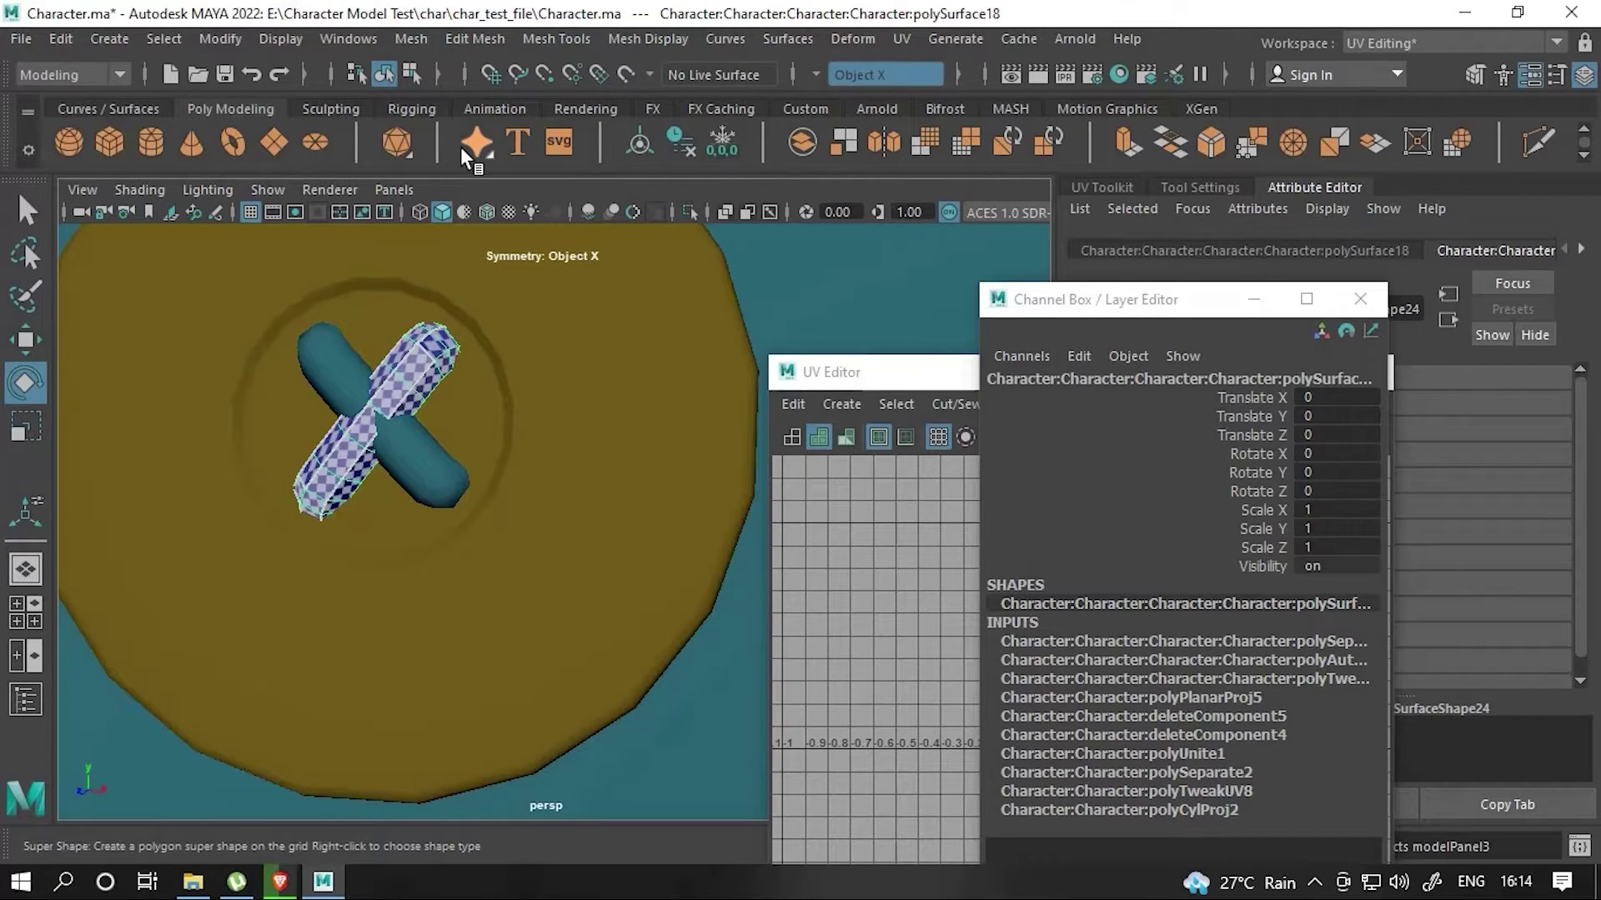
- Isolate polySurface18, delete faces f[6:7], then show the whole scene again
key(f)
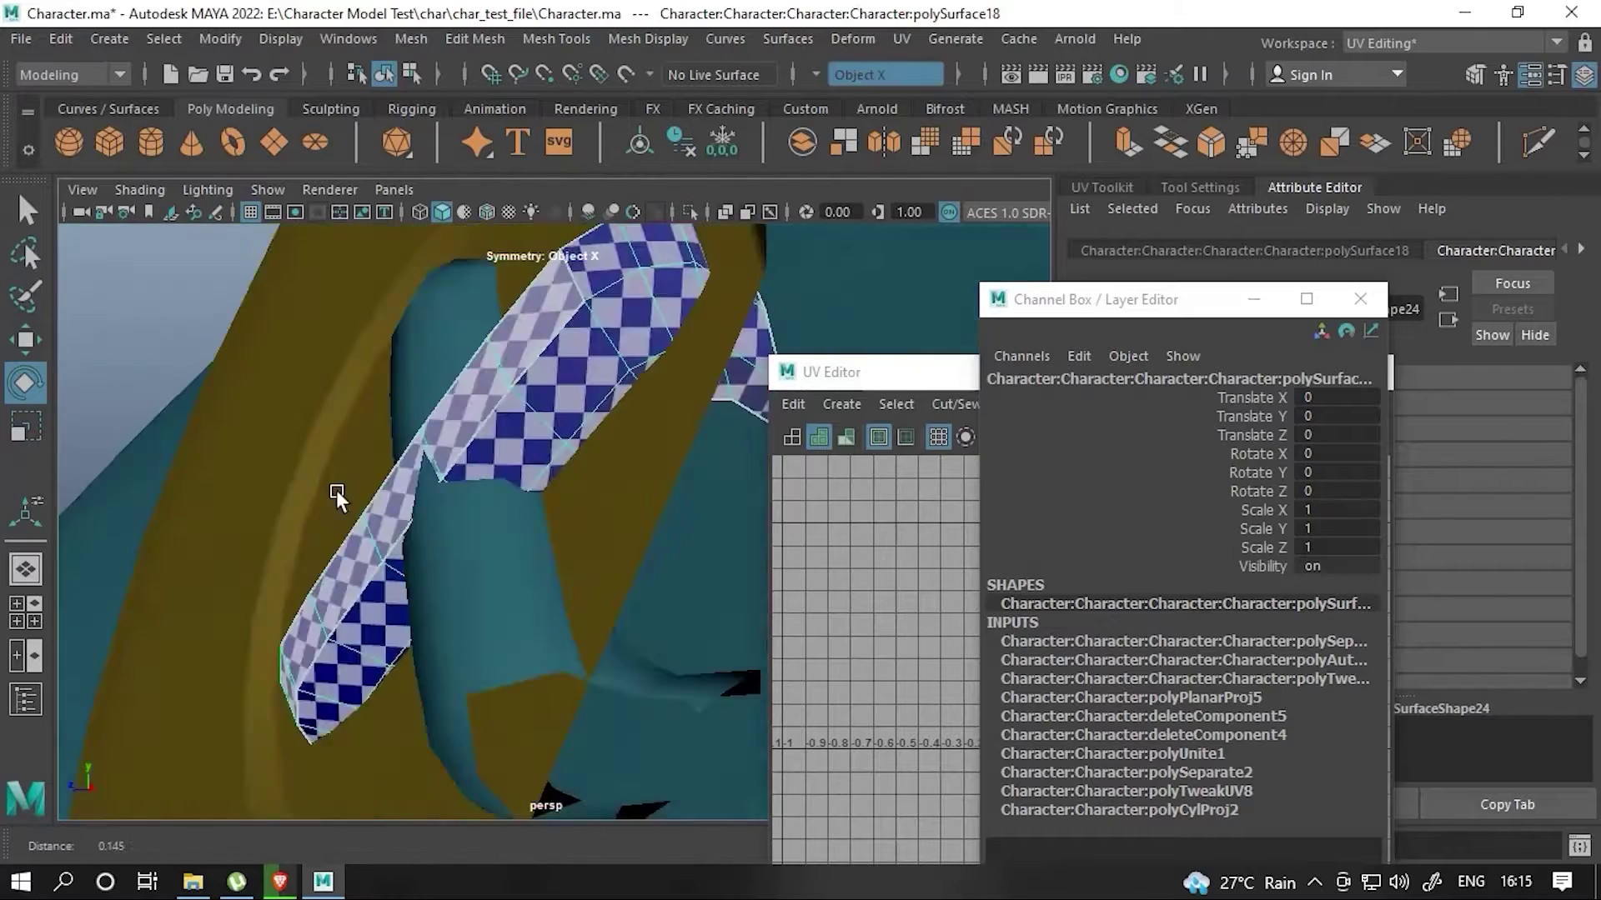
key(ctrl+1)
mouse_move(333, 502)
alt+mouse_down()
mouse_move(503, 402)
mouse_move(482, 443)
alt+mouse_up()
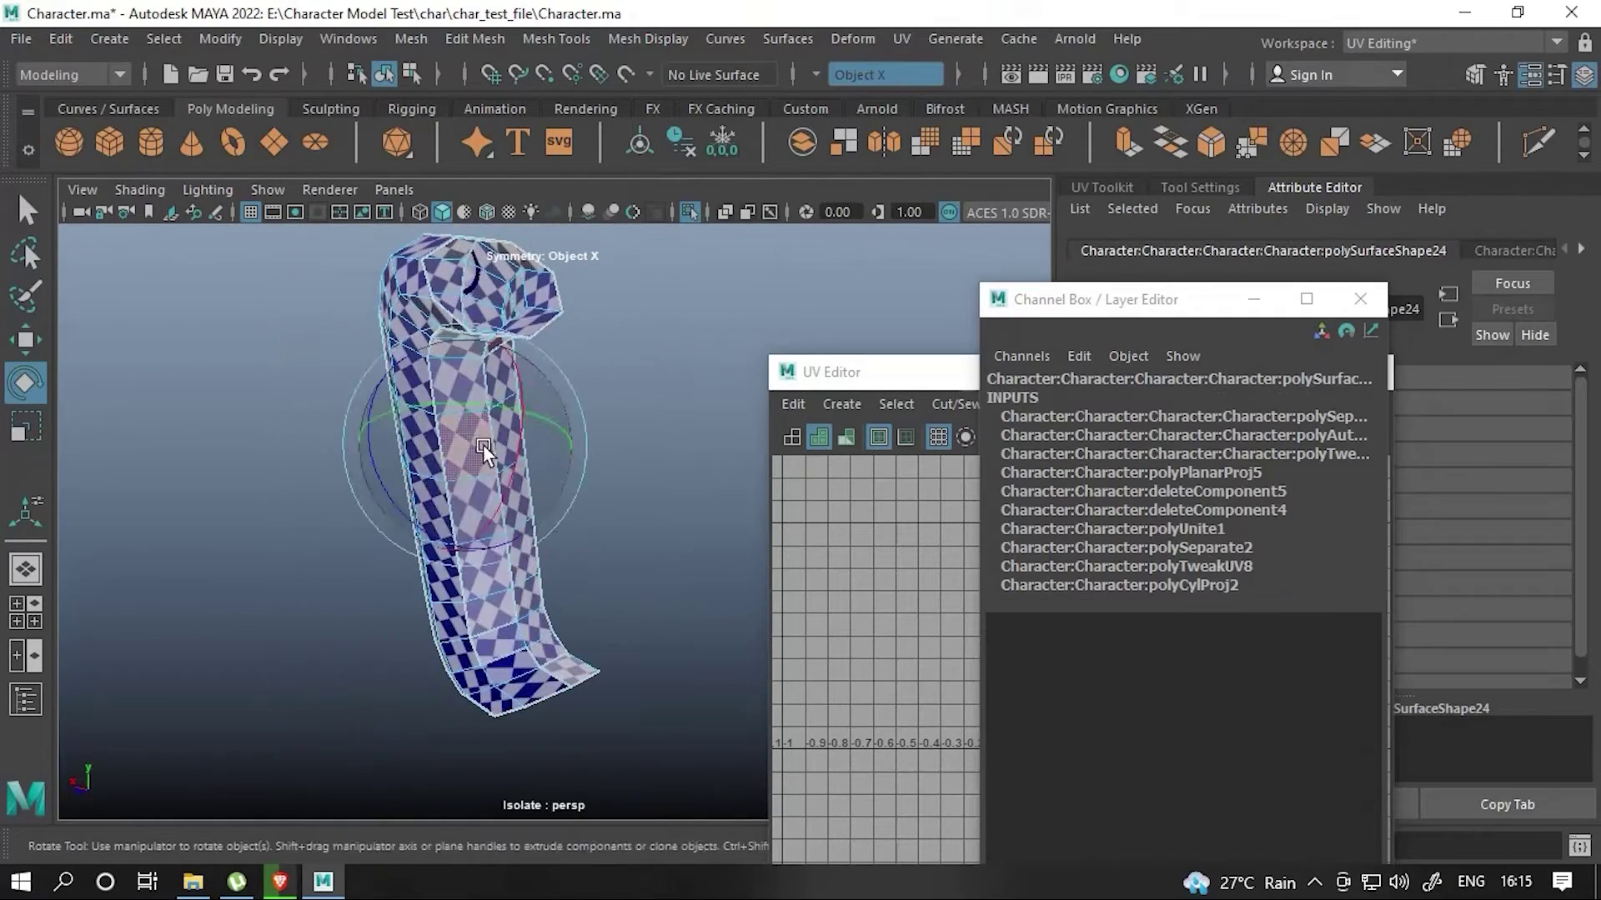
click(482, 443)
key(w)
key(F8)
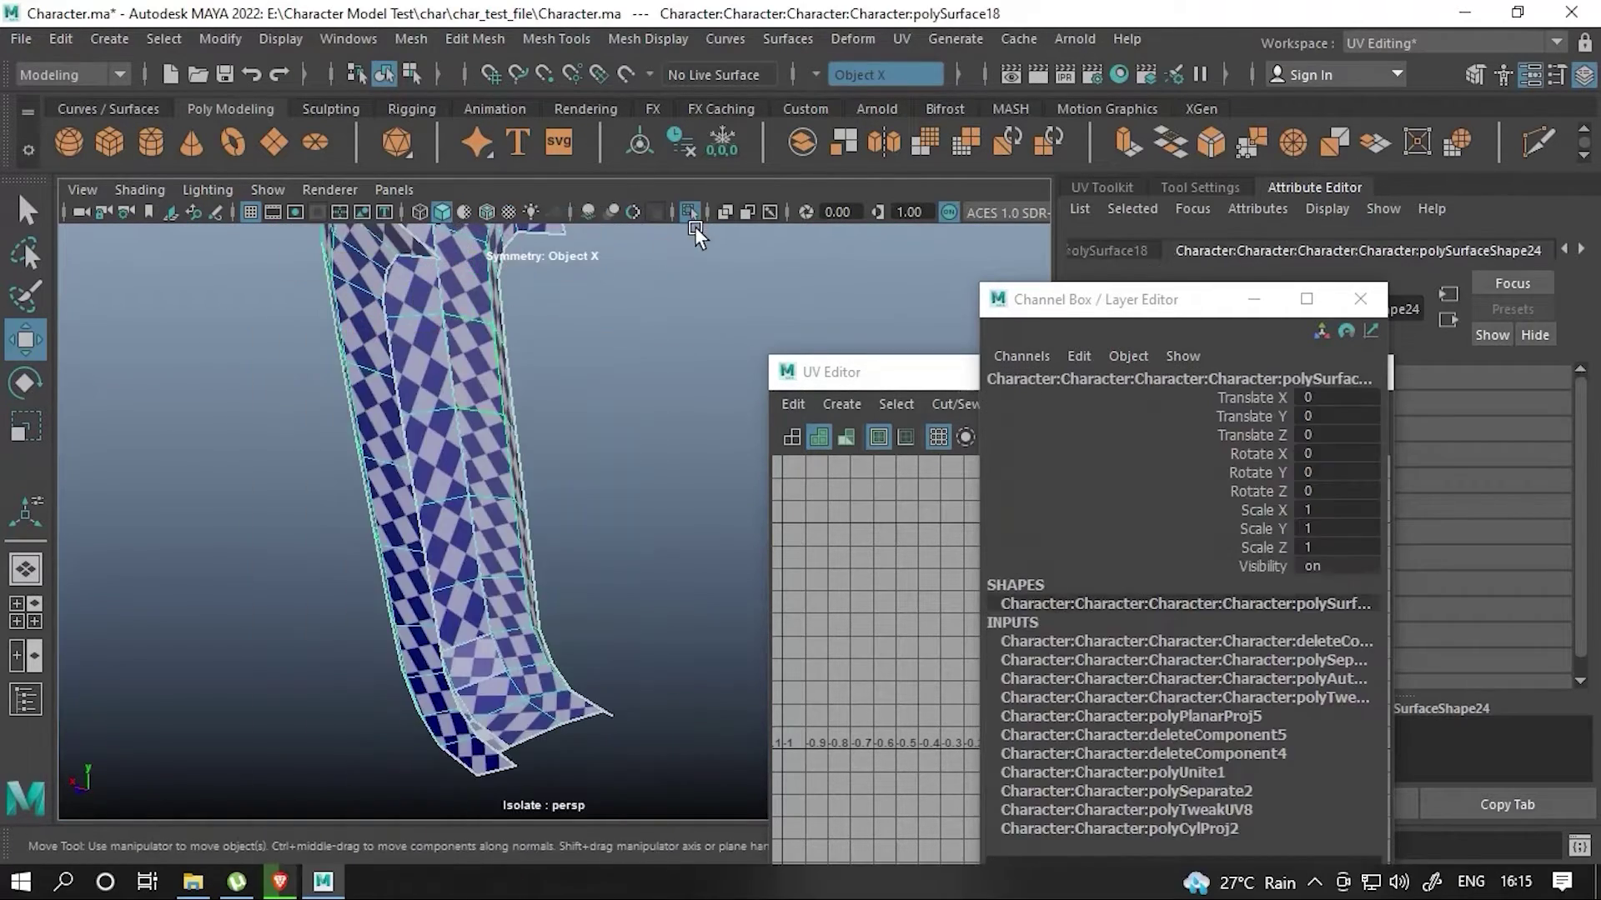
key(ctrl+1)
- Planar-map the X thread, stand one shell upright and lay both shells out in 0–1
key(f)
drag(826, 372, 931, 188)
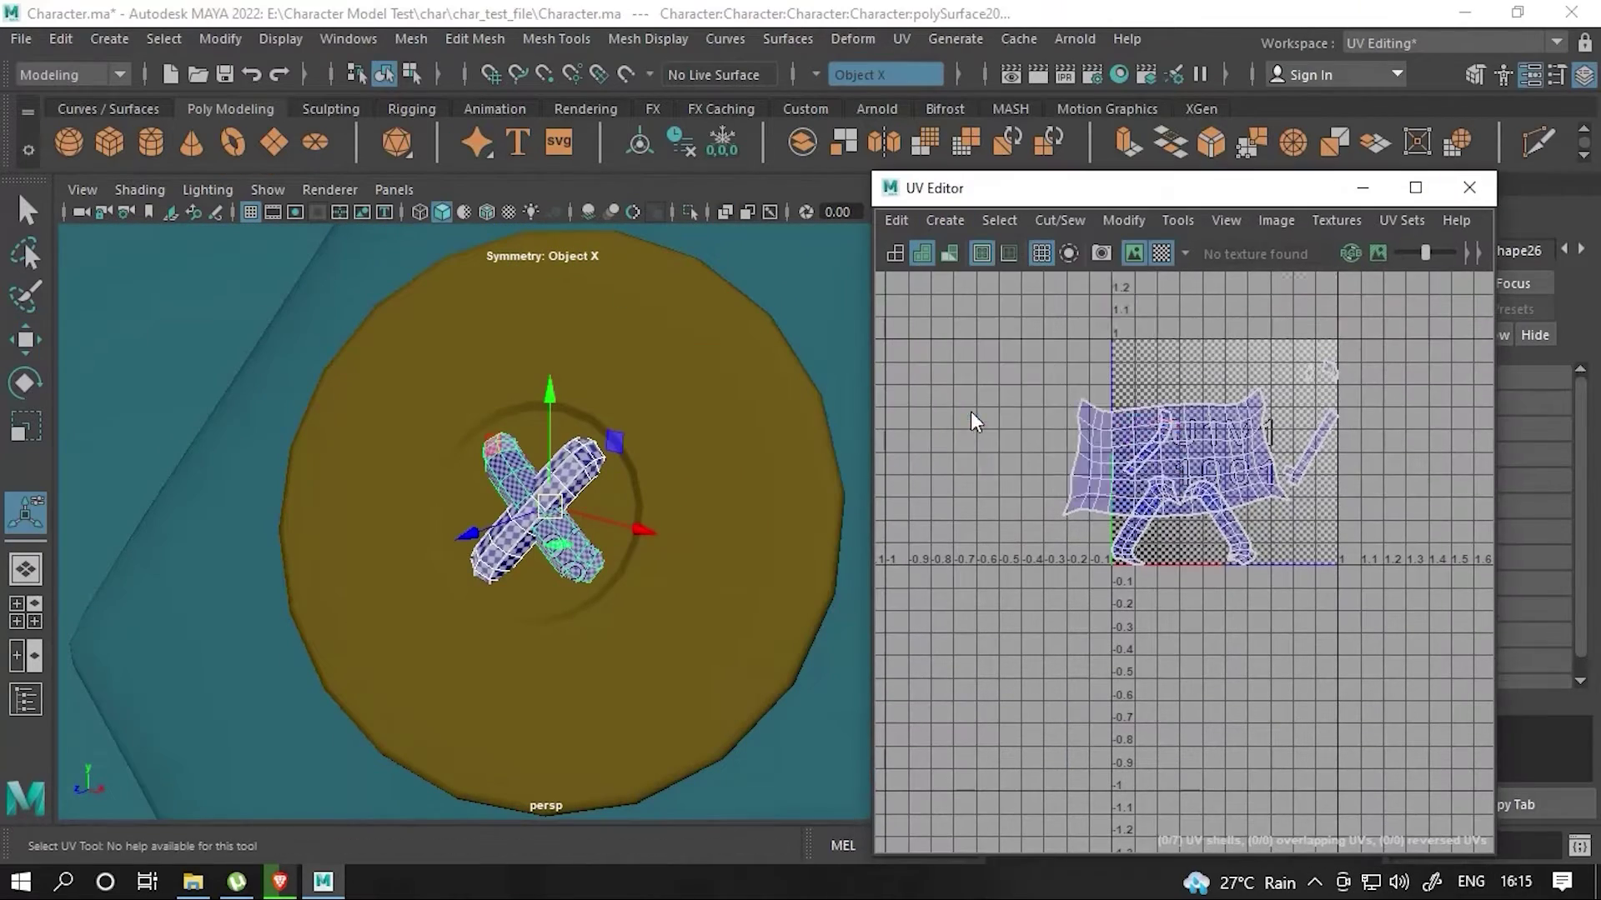
drag(1128, 502, 1211, 502)
key(e)
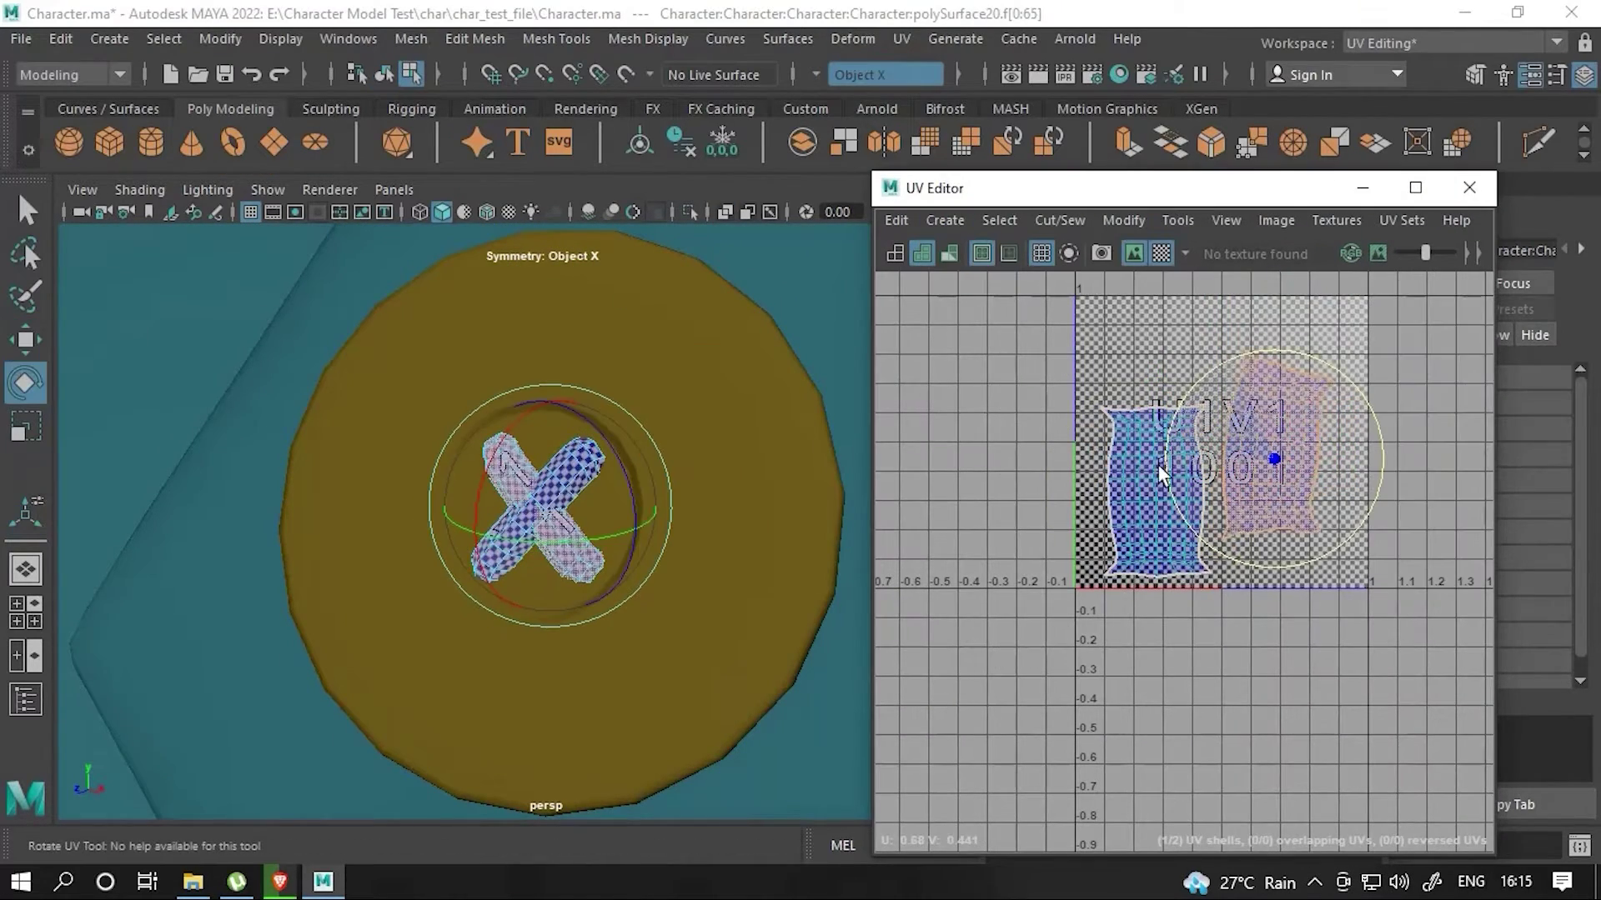
shift+right_drag(1232, 429, 1289, 403)
click(1160, 457)
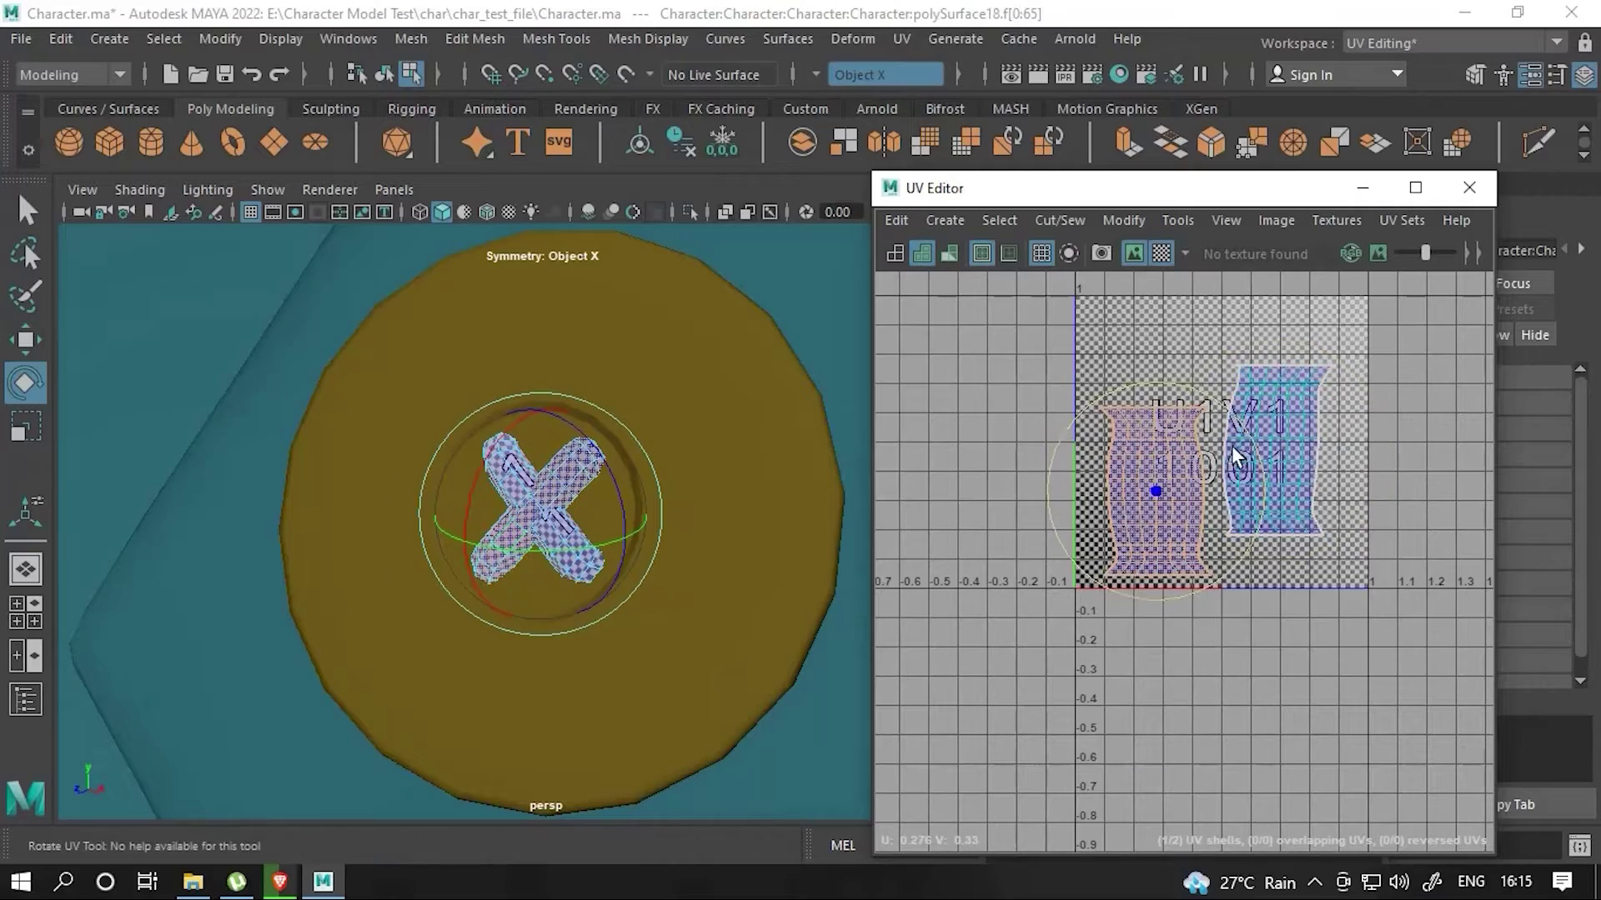
shift+click(1232, 457)
shift+right_drag(1321, 507, 649, 497)
key(F8)
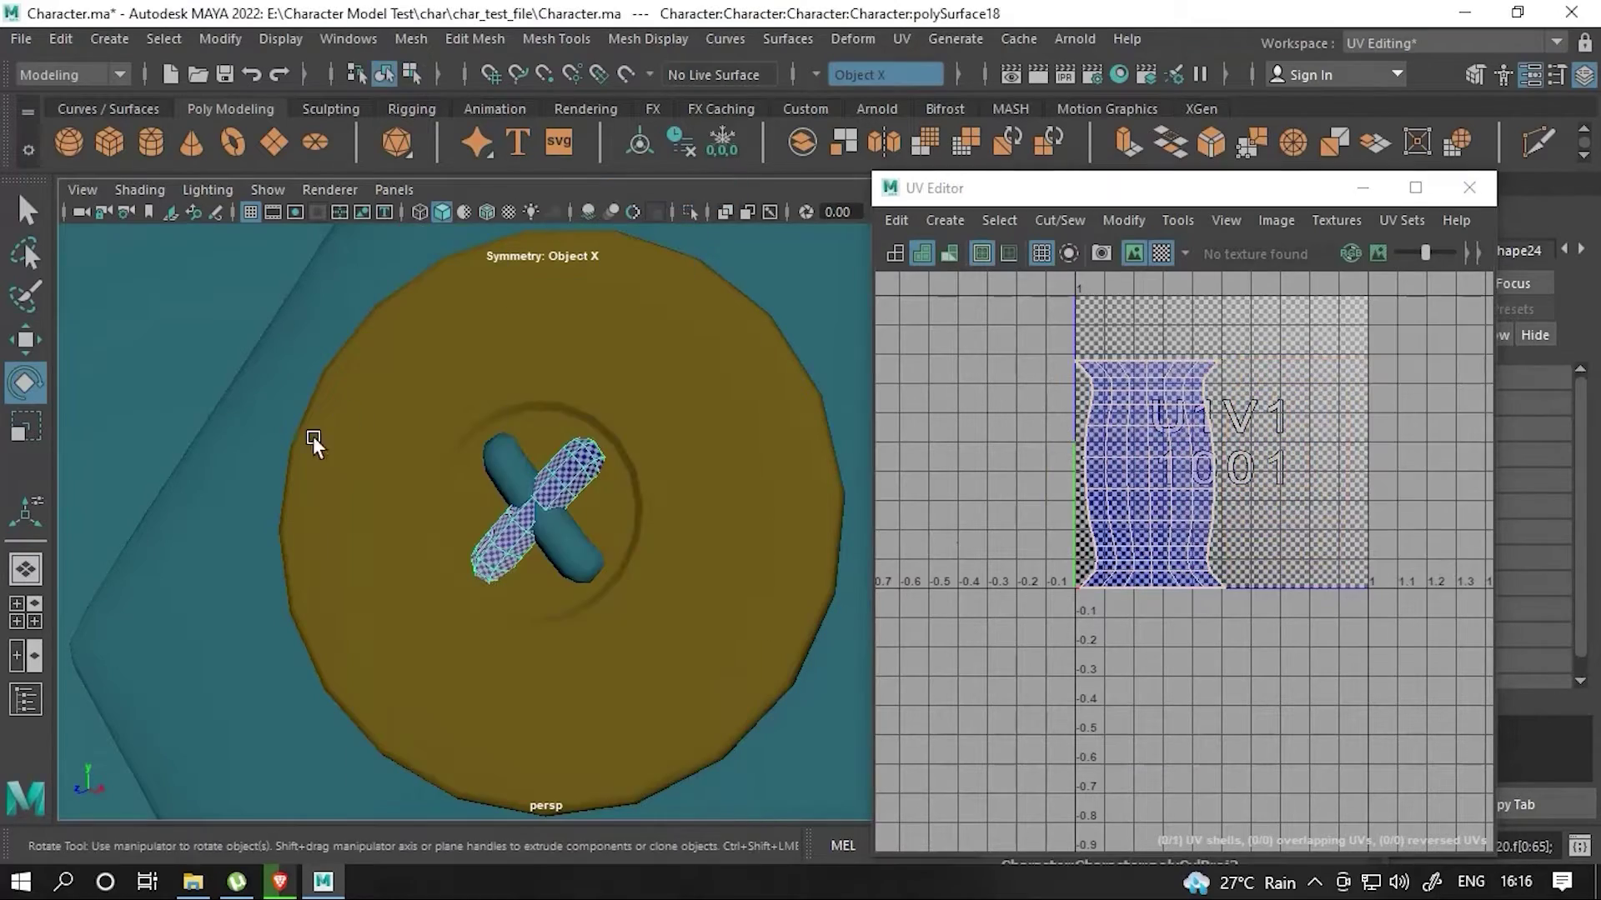
- Select the button disc and the X thread and lay out their shells together
click(312, 436)
shift+click(550, 500)
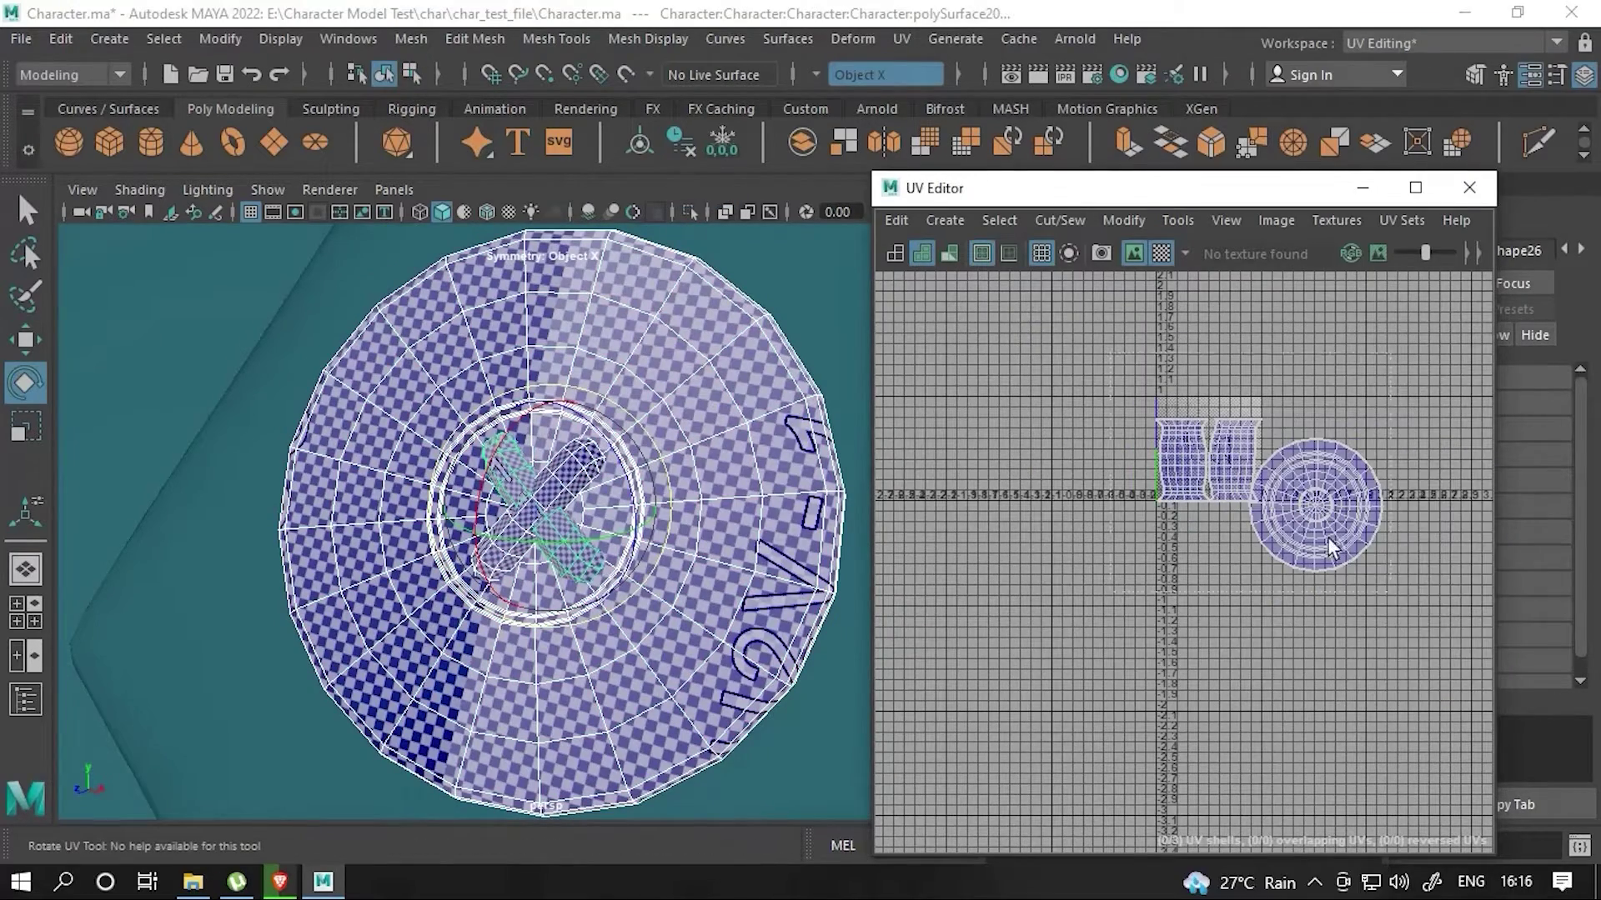
shift+right_drag(1252, 454, 1295, 478)
right_drag(542, 334, 567, 248)
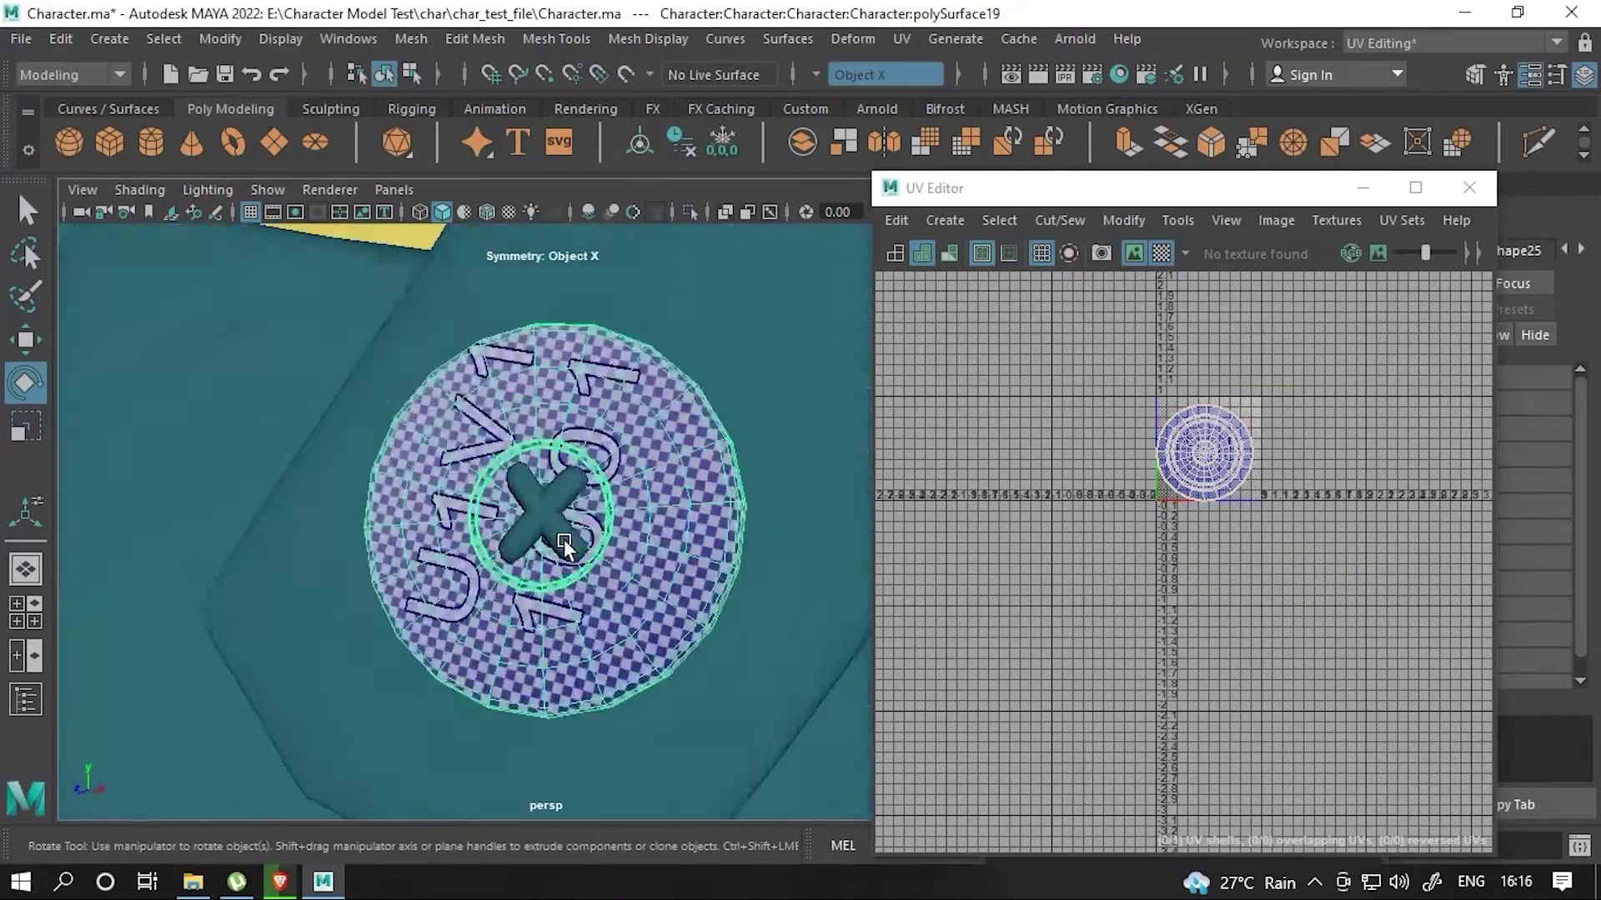
scroll(597, 437, down, 5)
alt+drag(596, 437, 586, 562)
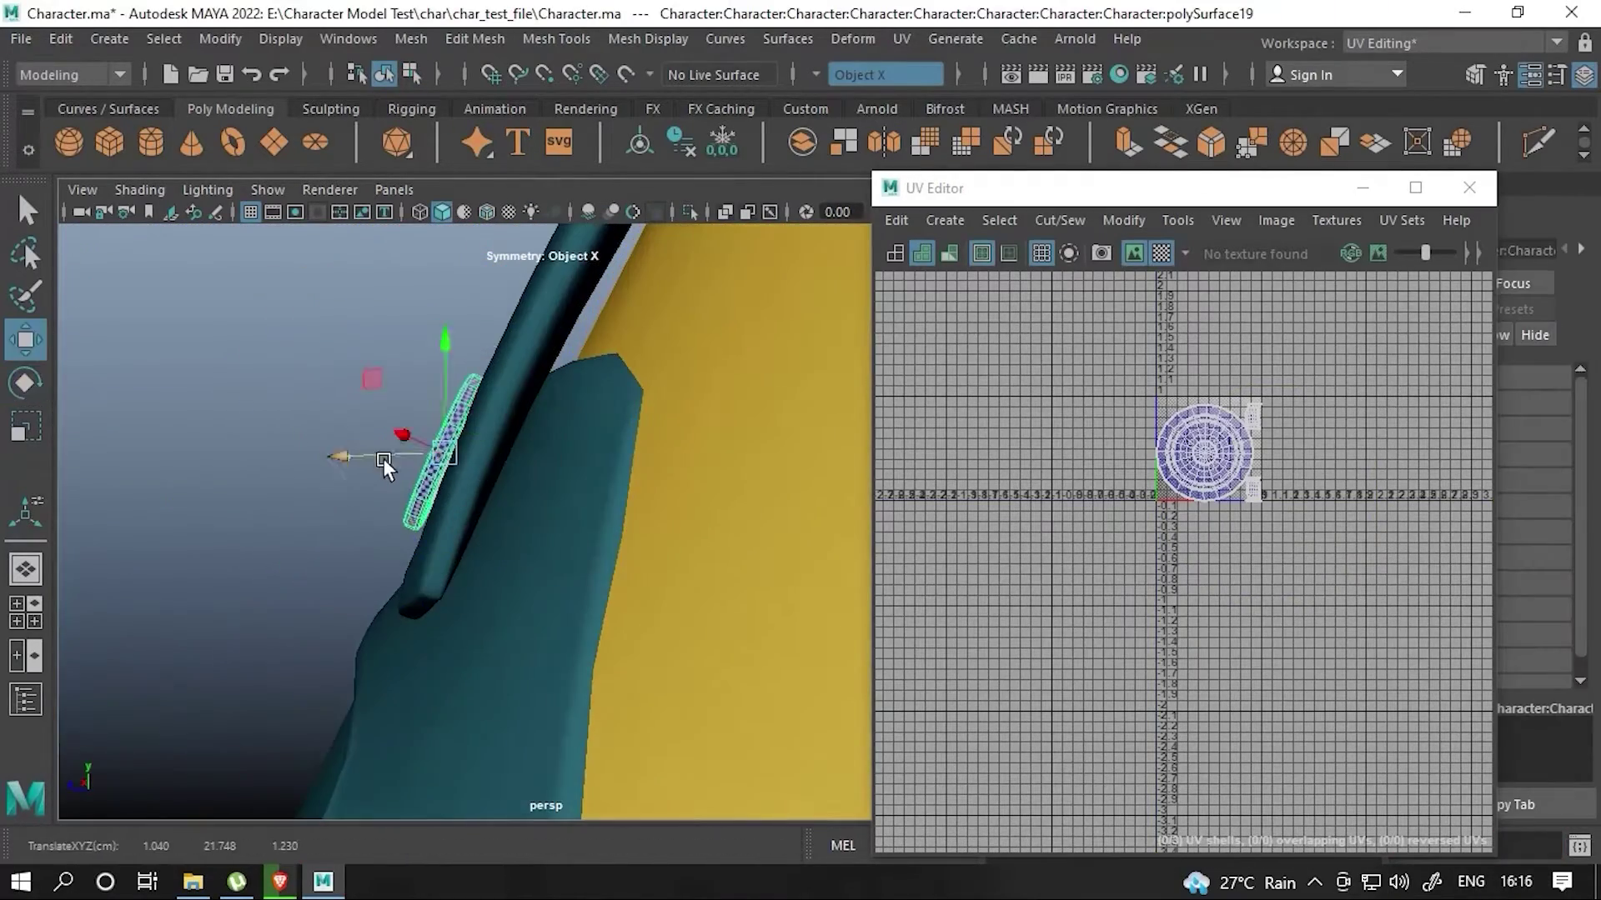
mouse_move(441, 463)
alt+mouse_down()
mouse_move(522, 437)
mouse_move(493, 497)
mouse_move(603, 245)
alt+mouse_up()
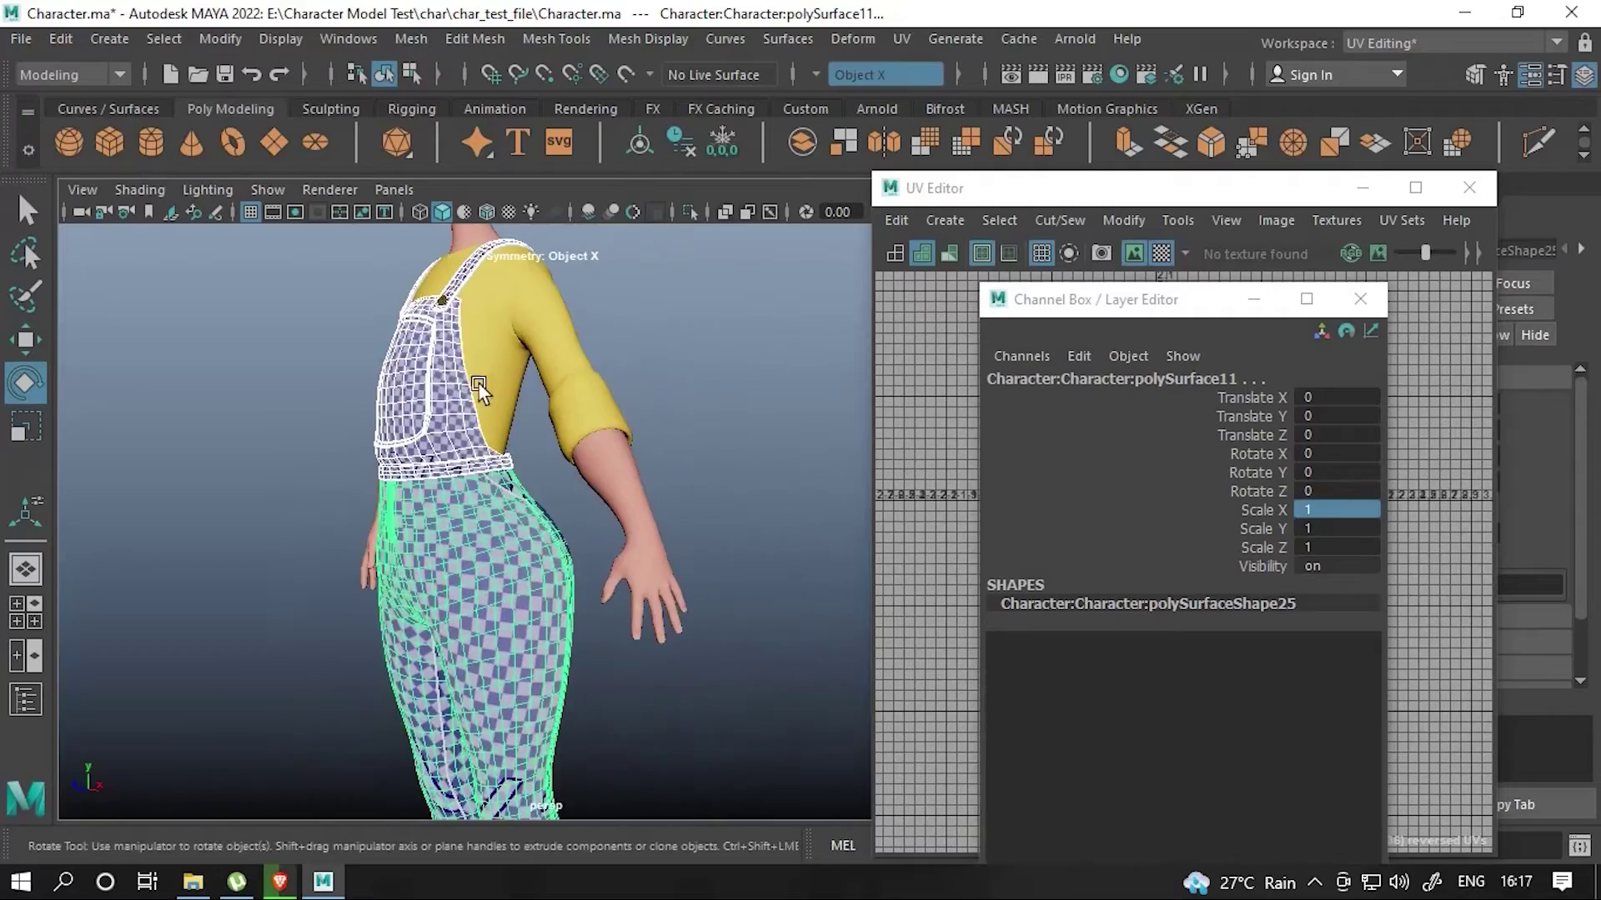
- Select the overalls, switch to component mode and check their UV shells in the first tile
shift+right_drag(461, 253, 393, 717)
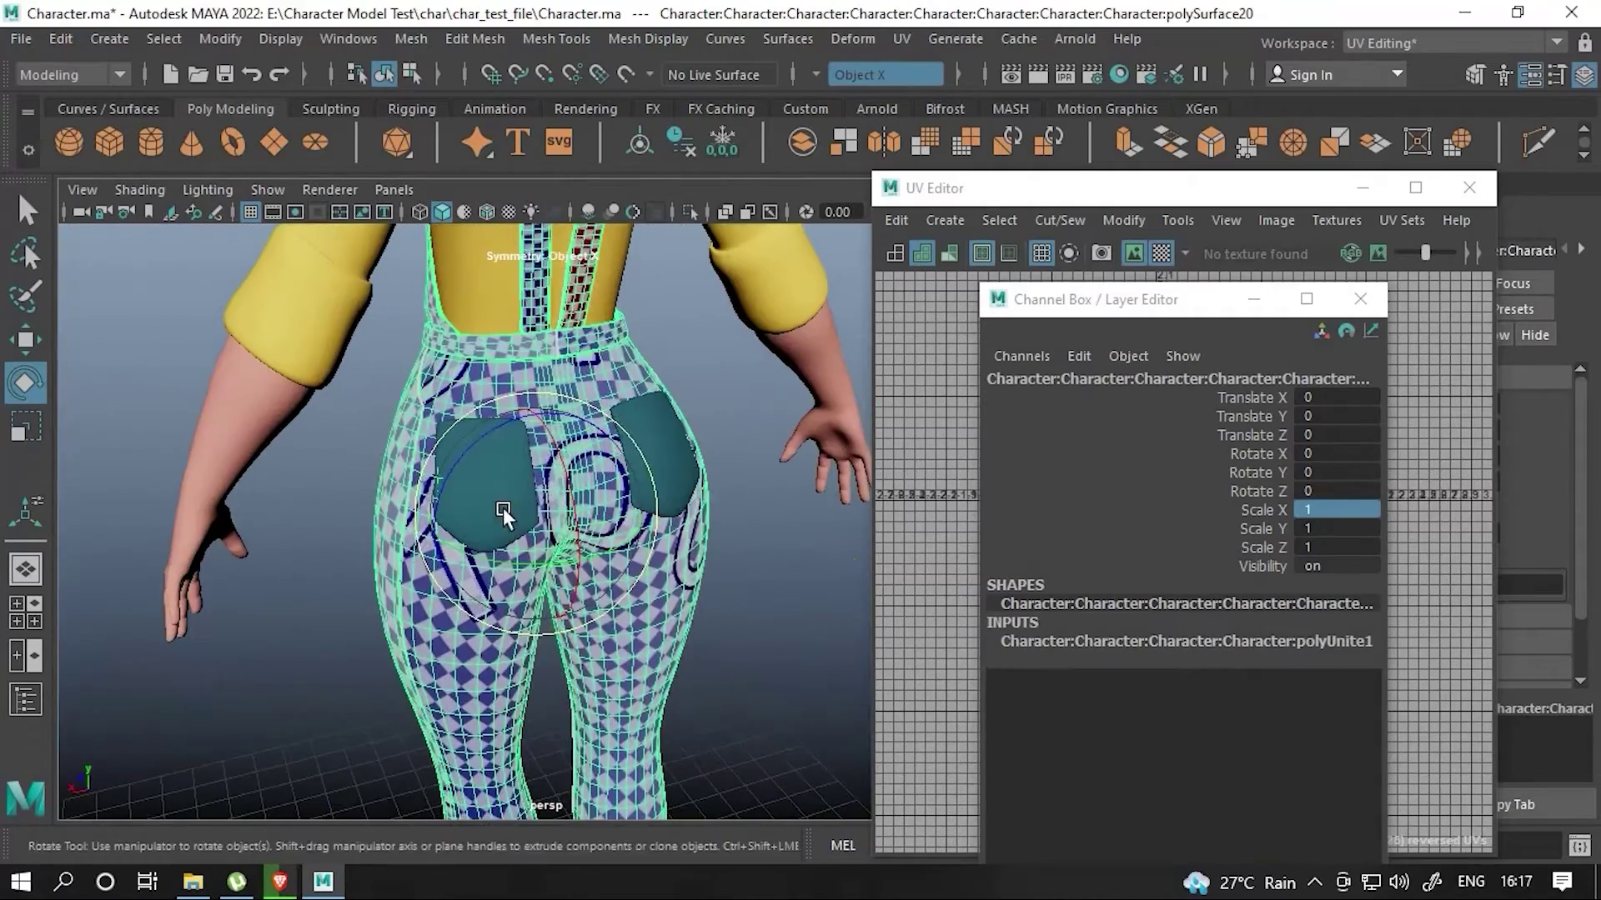
key(F8)
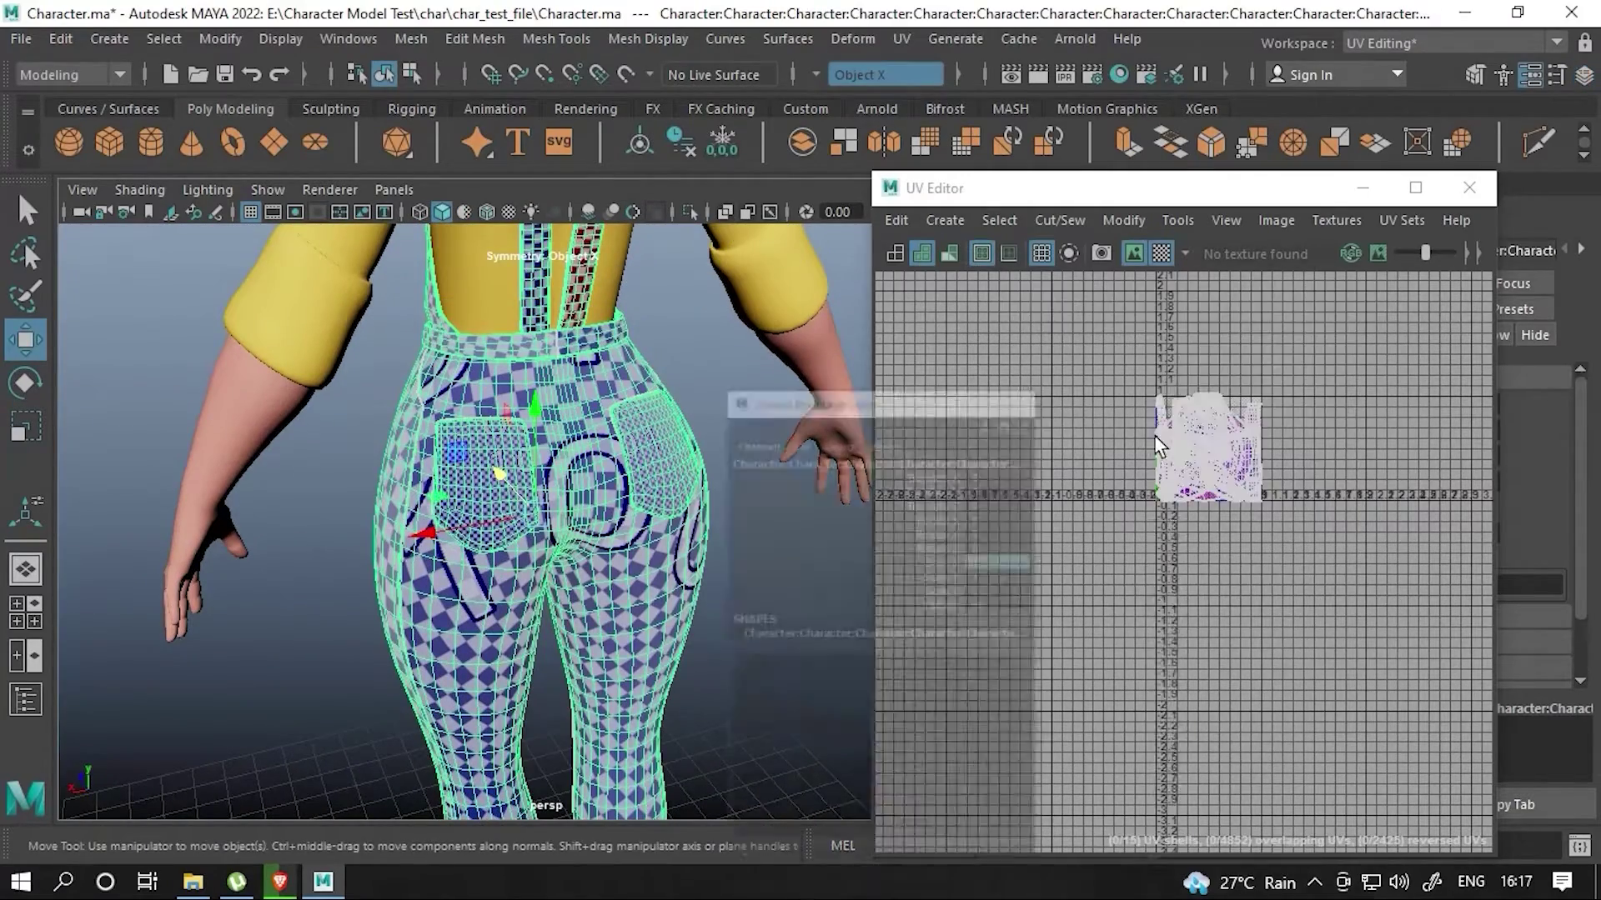
scroll(1179, 518, up, 3)
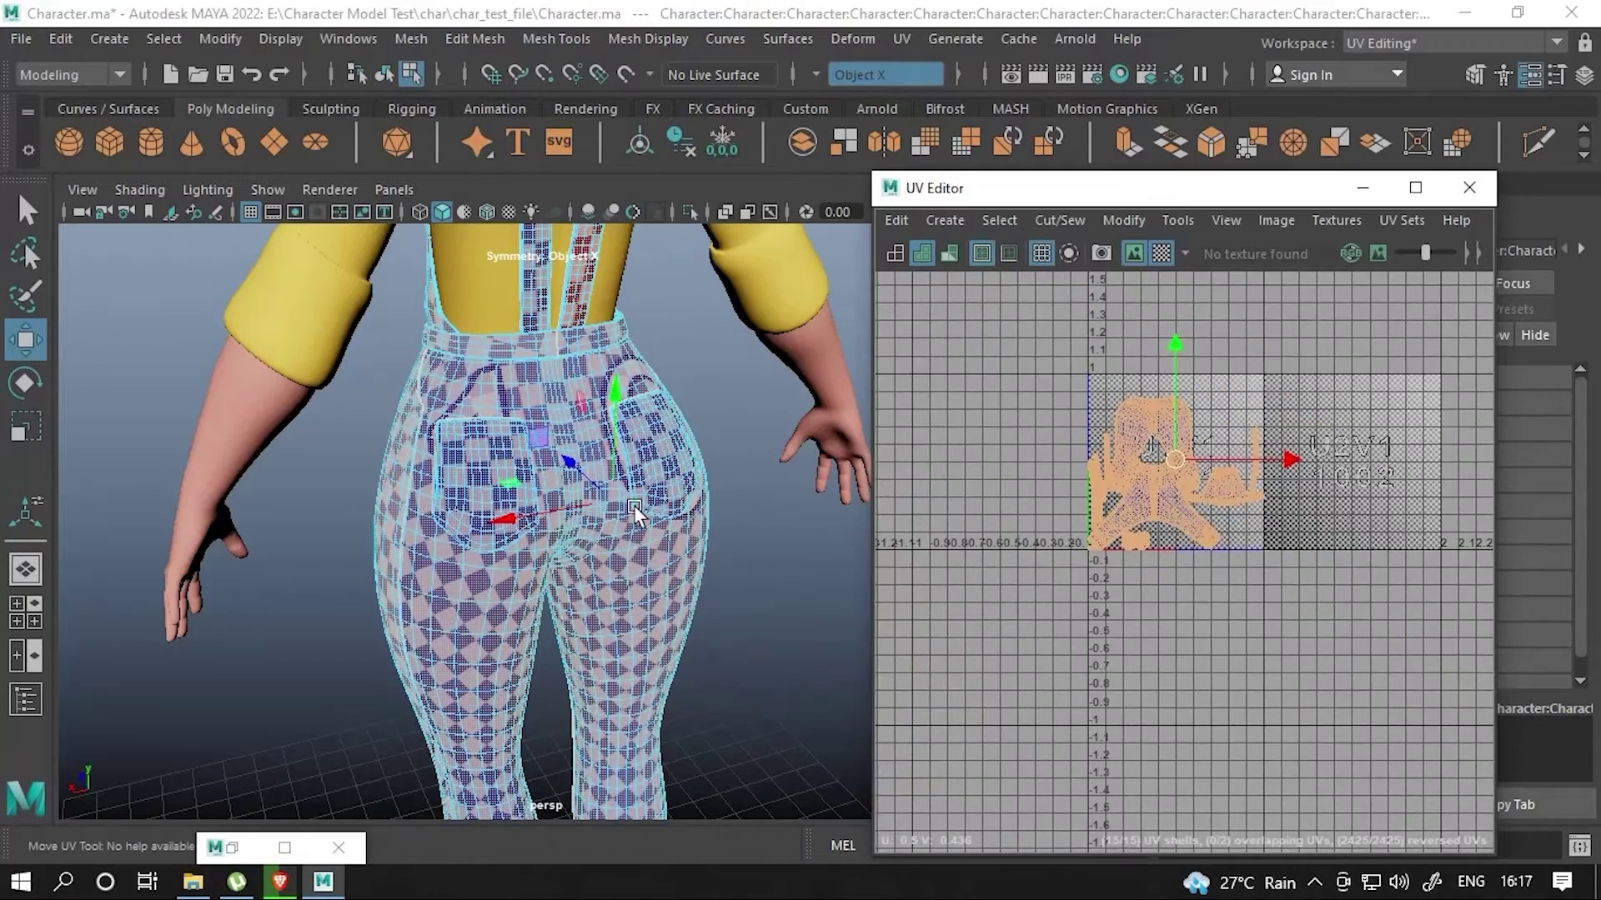
right_drag(635, 230, 737, 331)
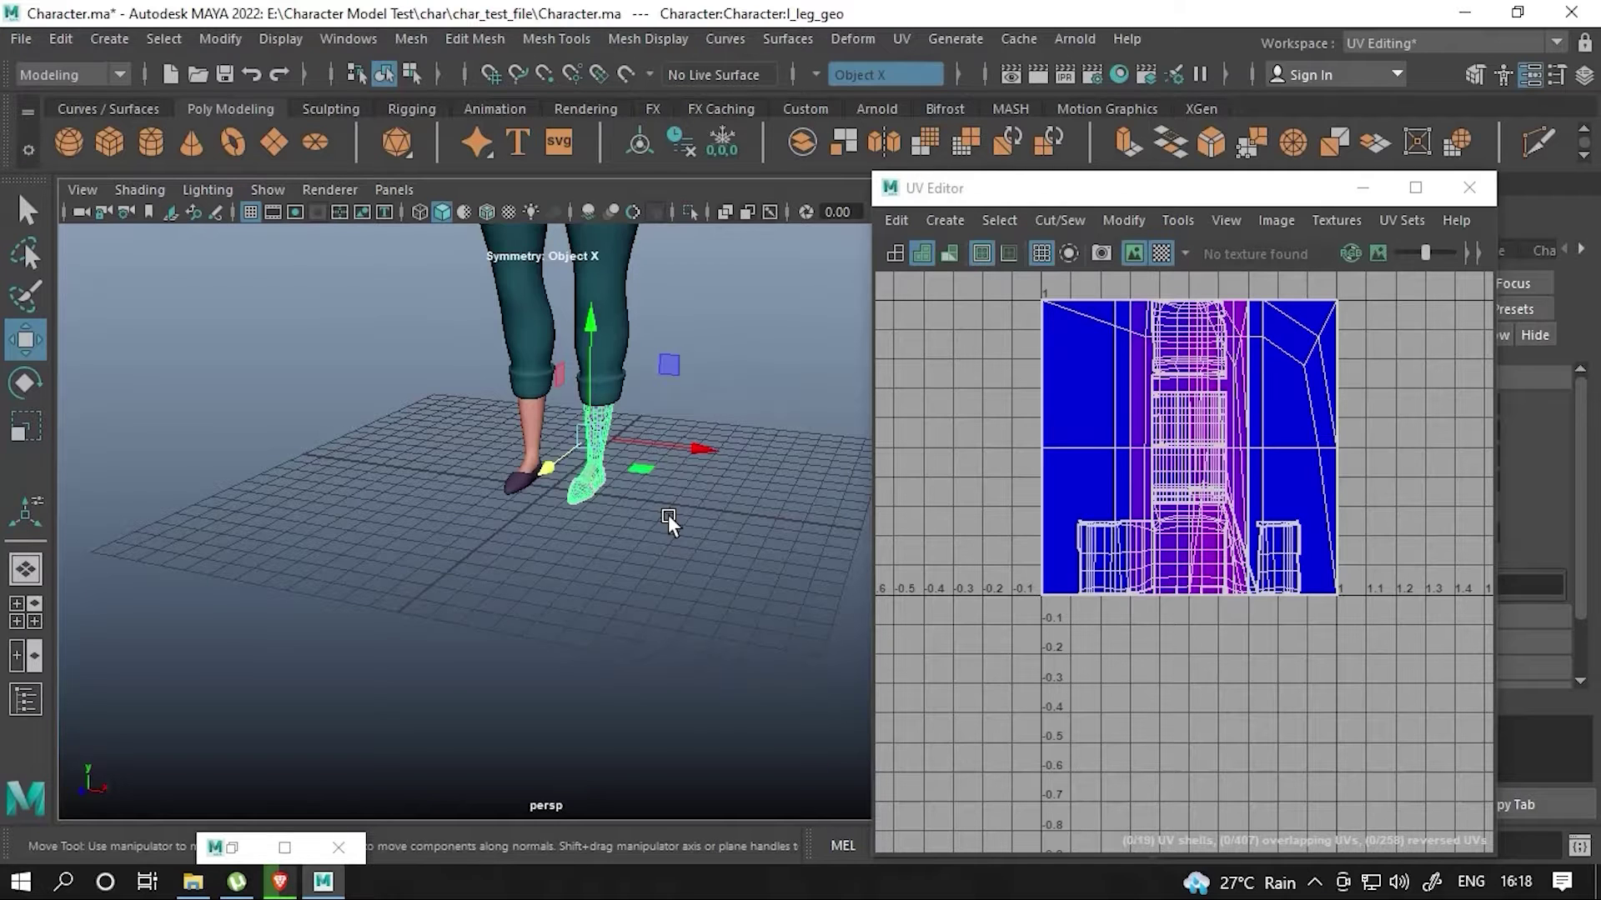
- Select the left leg mesh and give it a cylindrical UV projection
alt+drag(667, 514, 491, 523)
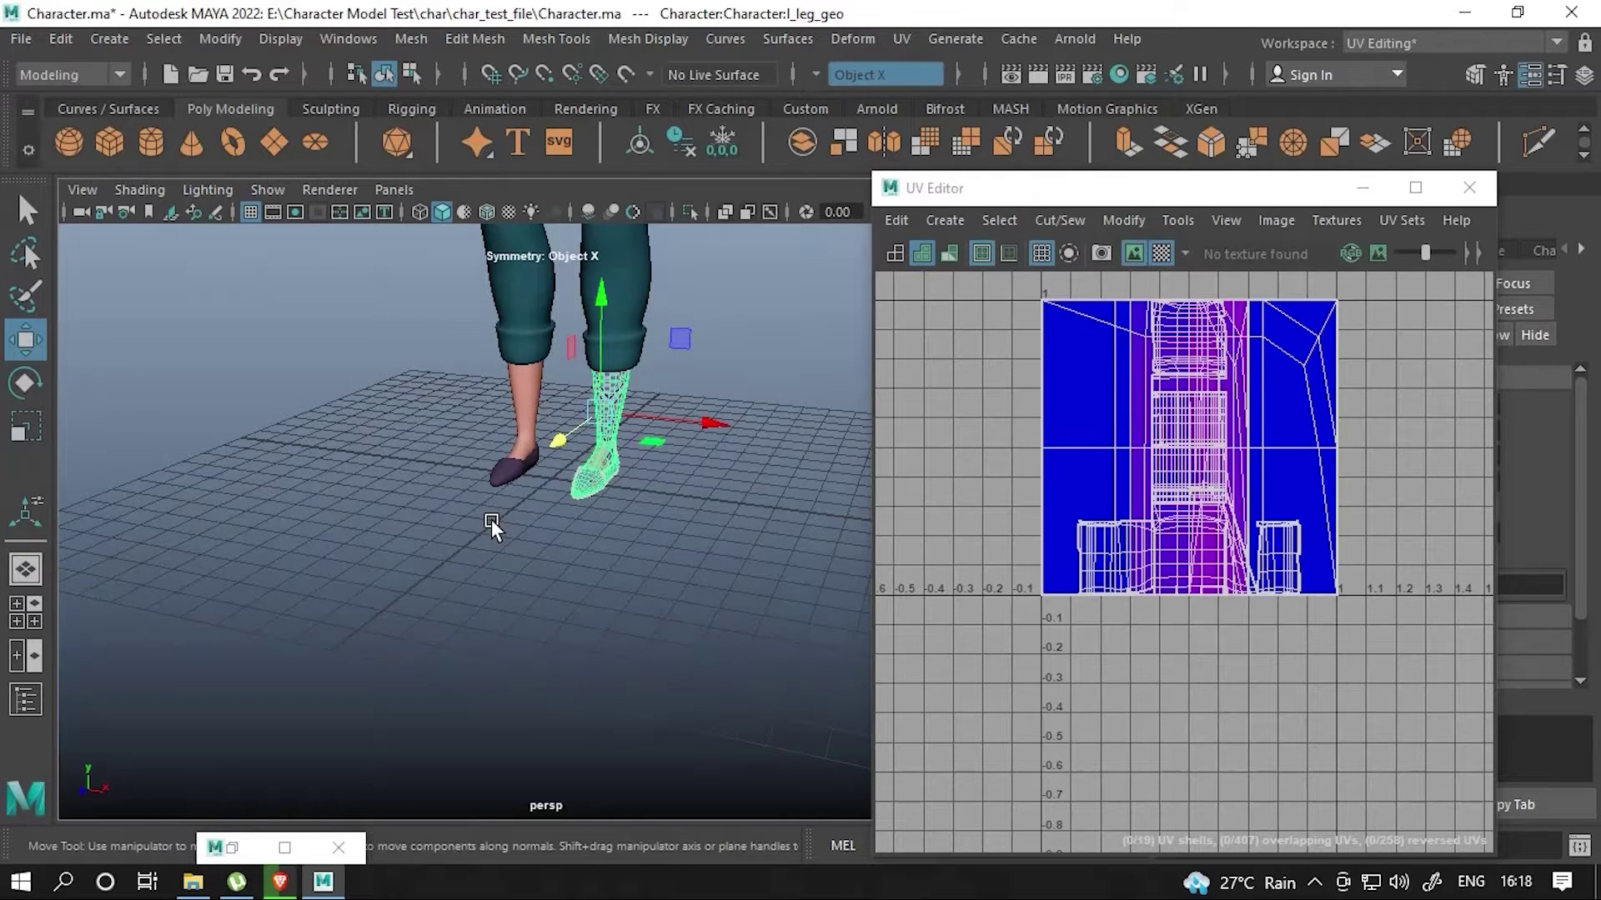
alt+right_drag(491, 518, 727, 635)
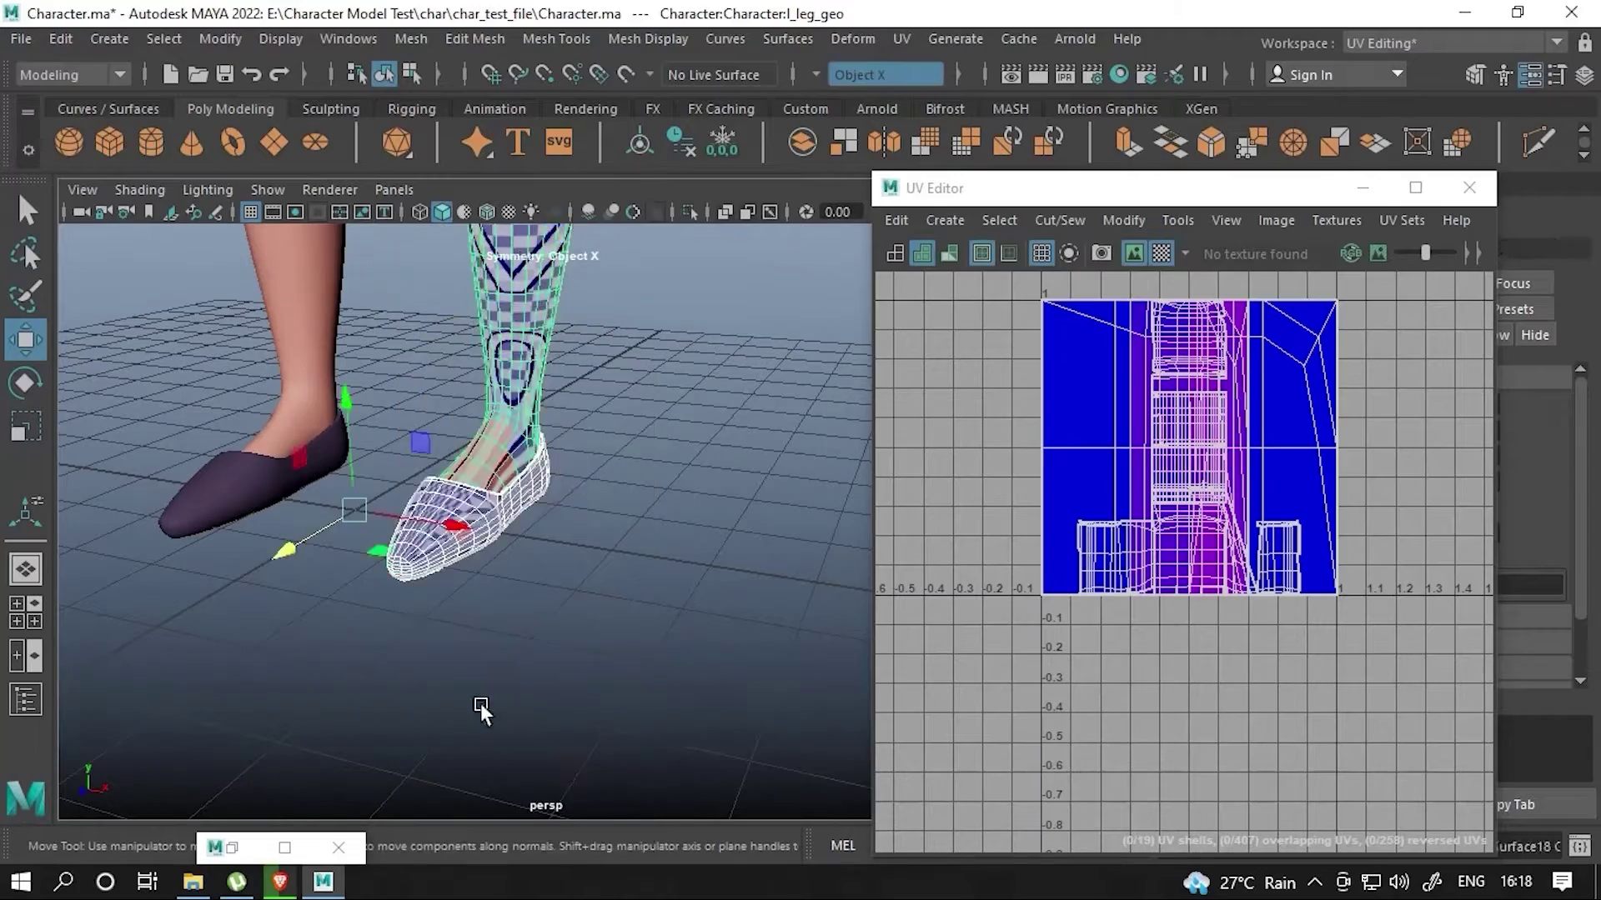
click(945, 220)
click(1012, 382)
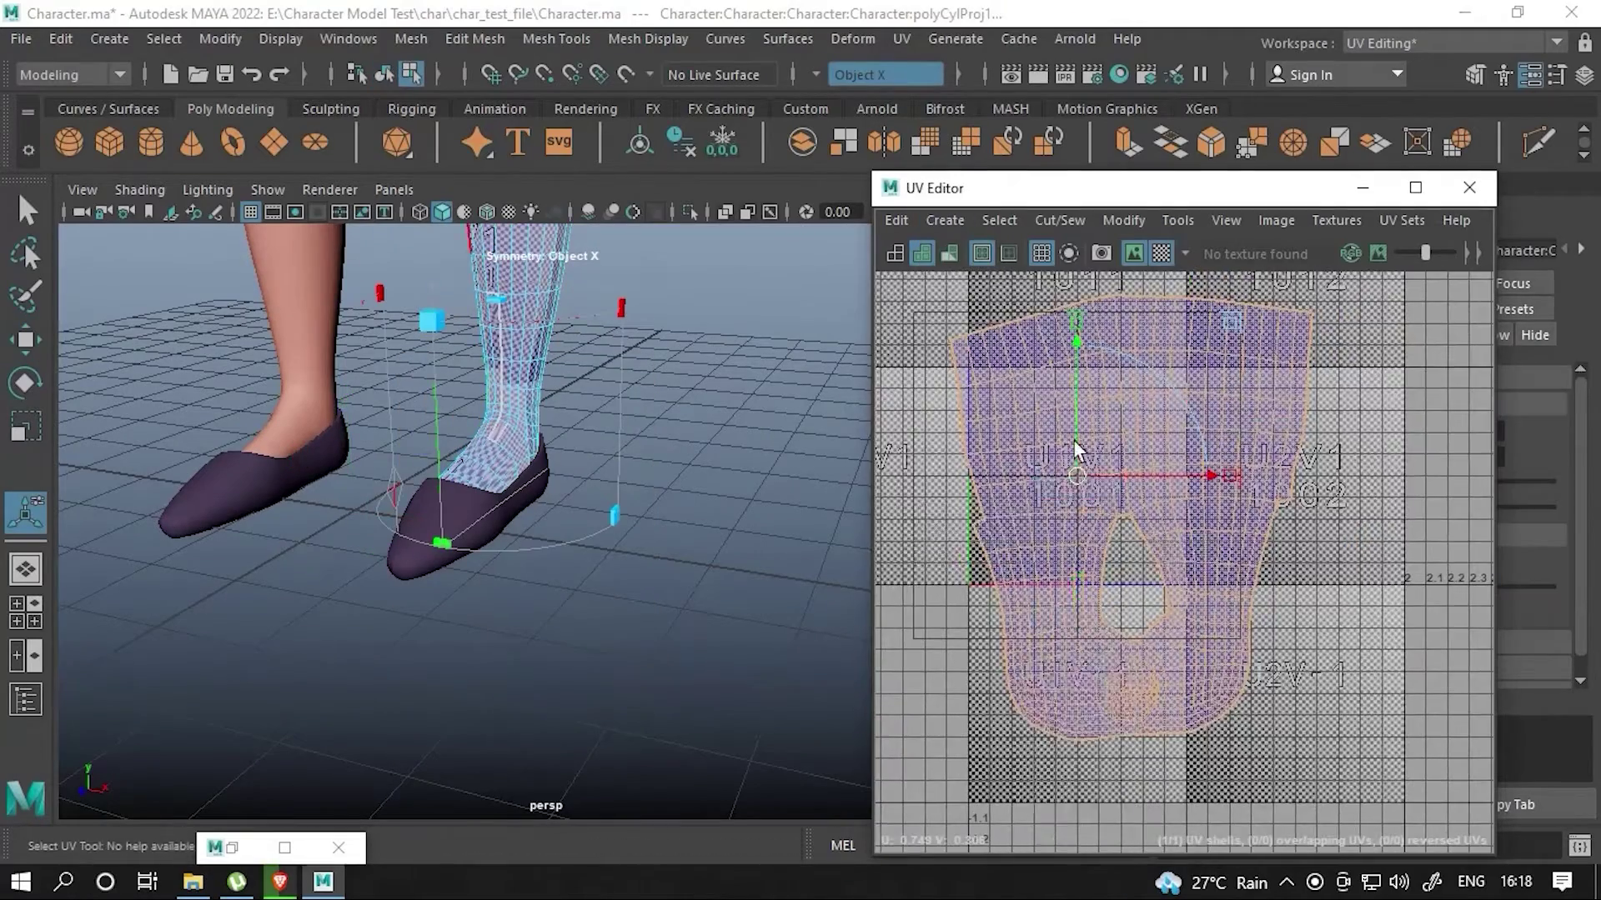
scroll(1075, 450, up, 5)
scroll(1139, 558, down, 5)
click(1138, 559)
scroll(1138, 572, down, 3)
scroll(1133, 629, up, 6)
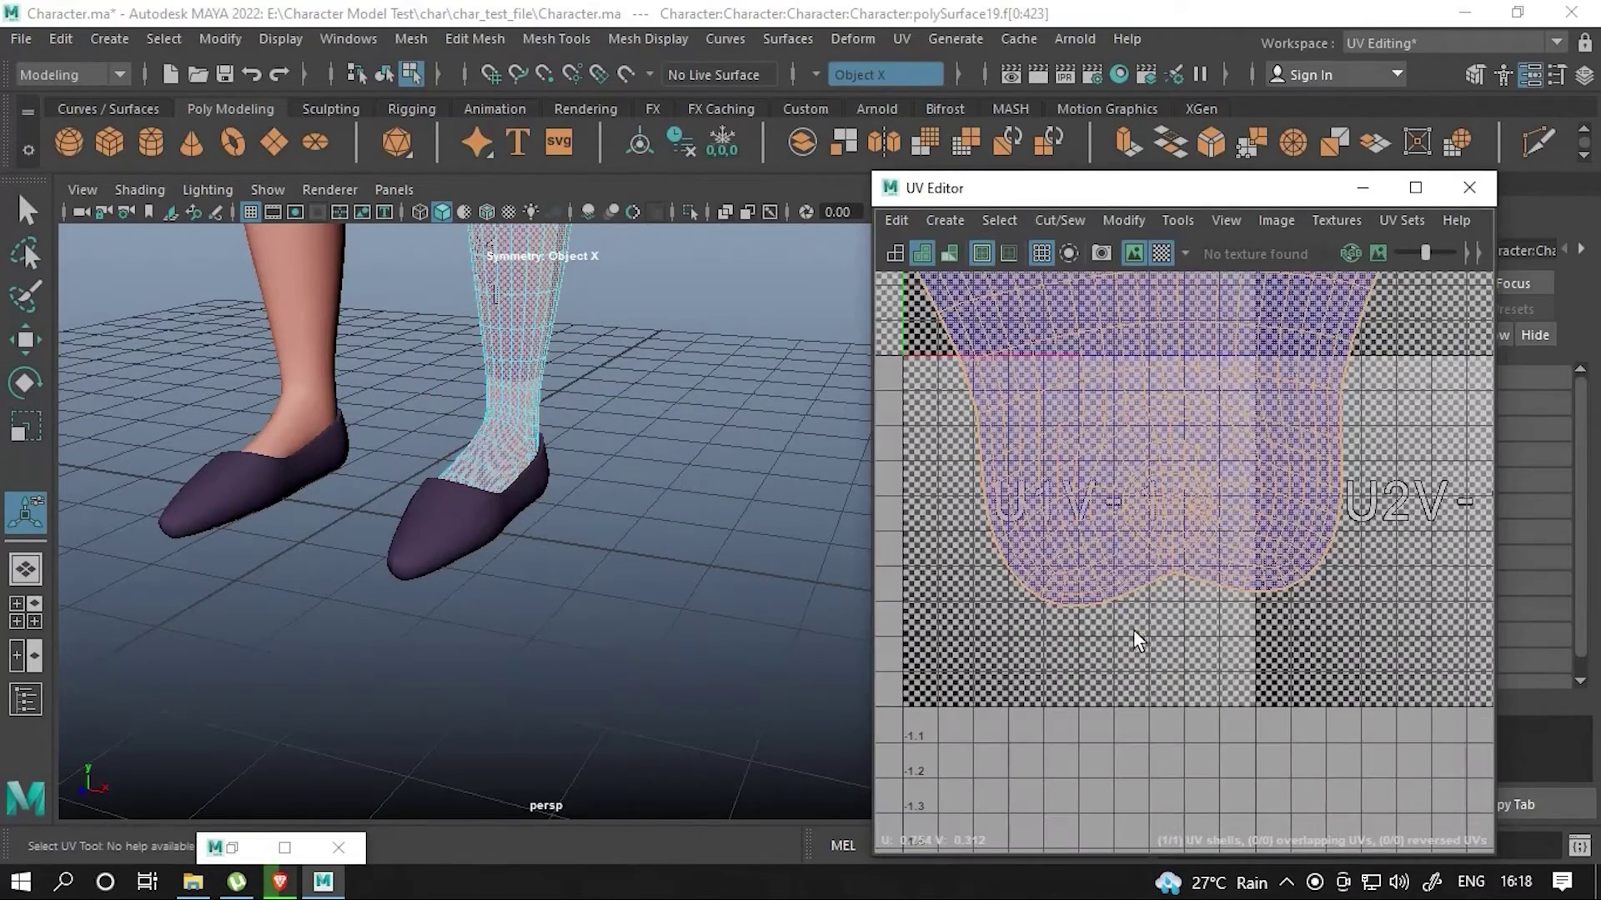
- Cut the leg UVs along an edge running down the leg and unfold the shell
right_drag(658, 237, 663, 220)
key(f)
click(536, 468)
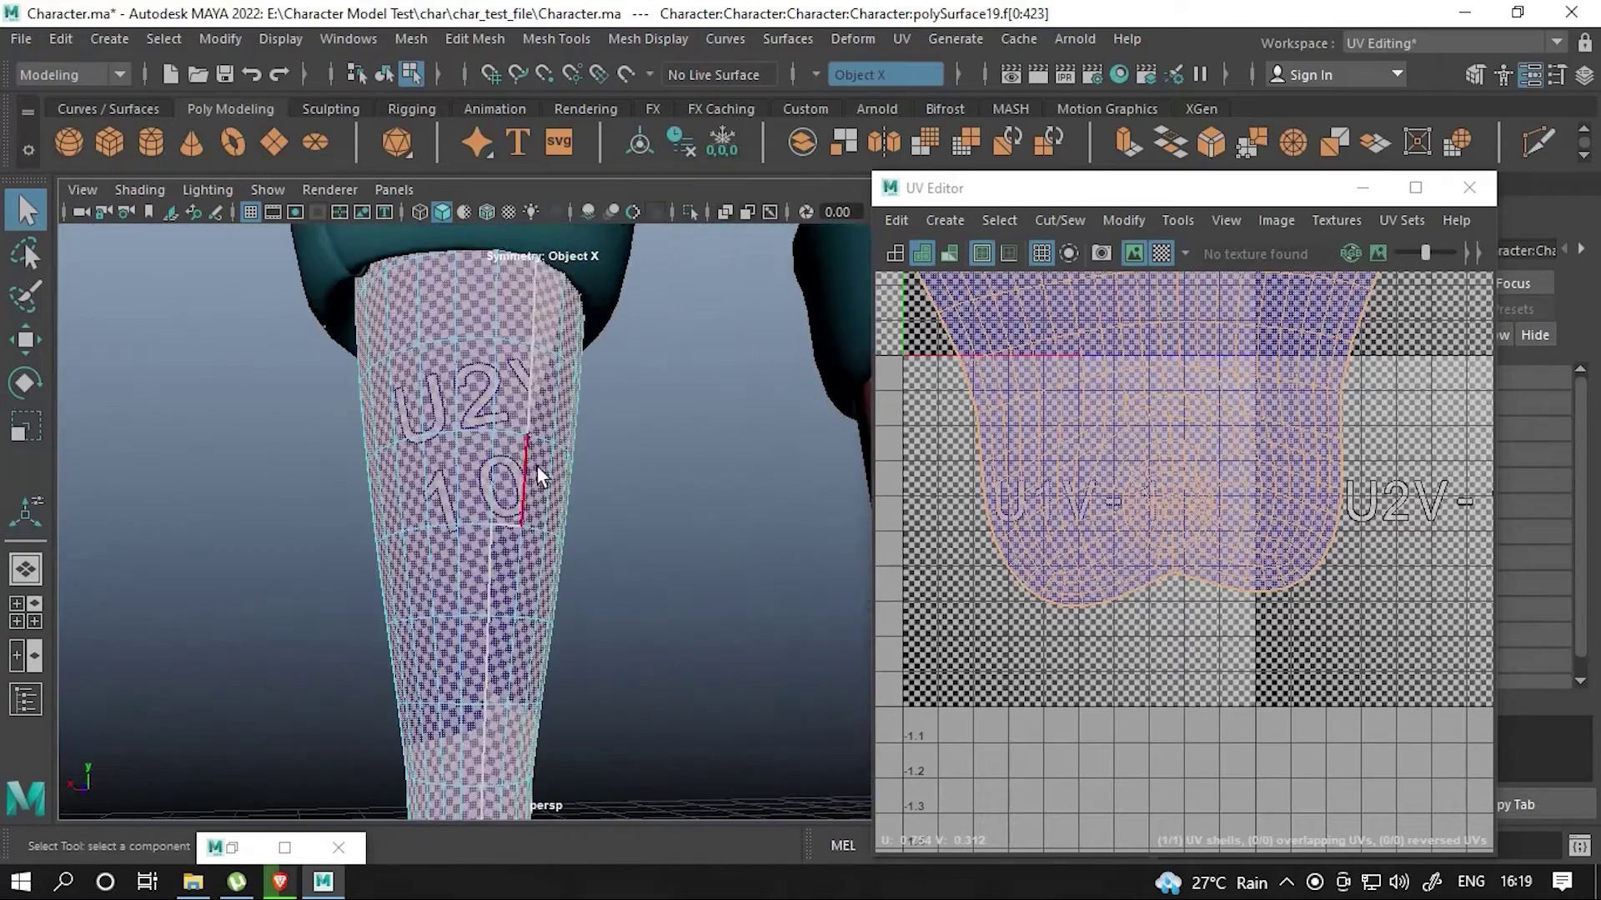
right_drag(1143, 525, 1143, 489)
key(ctrl+x)
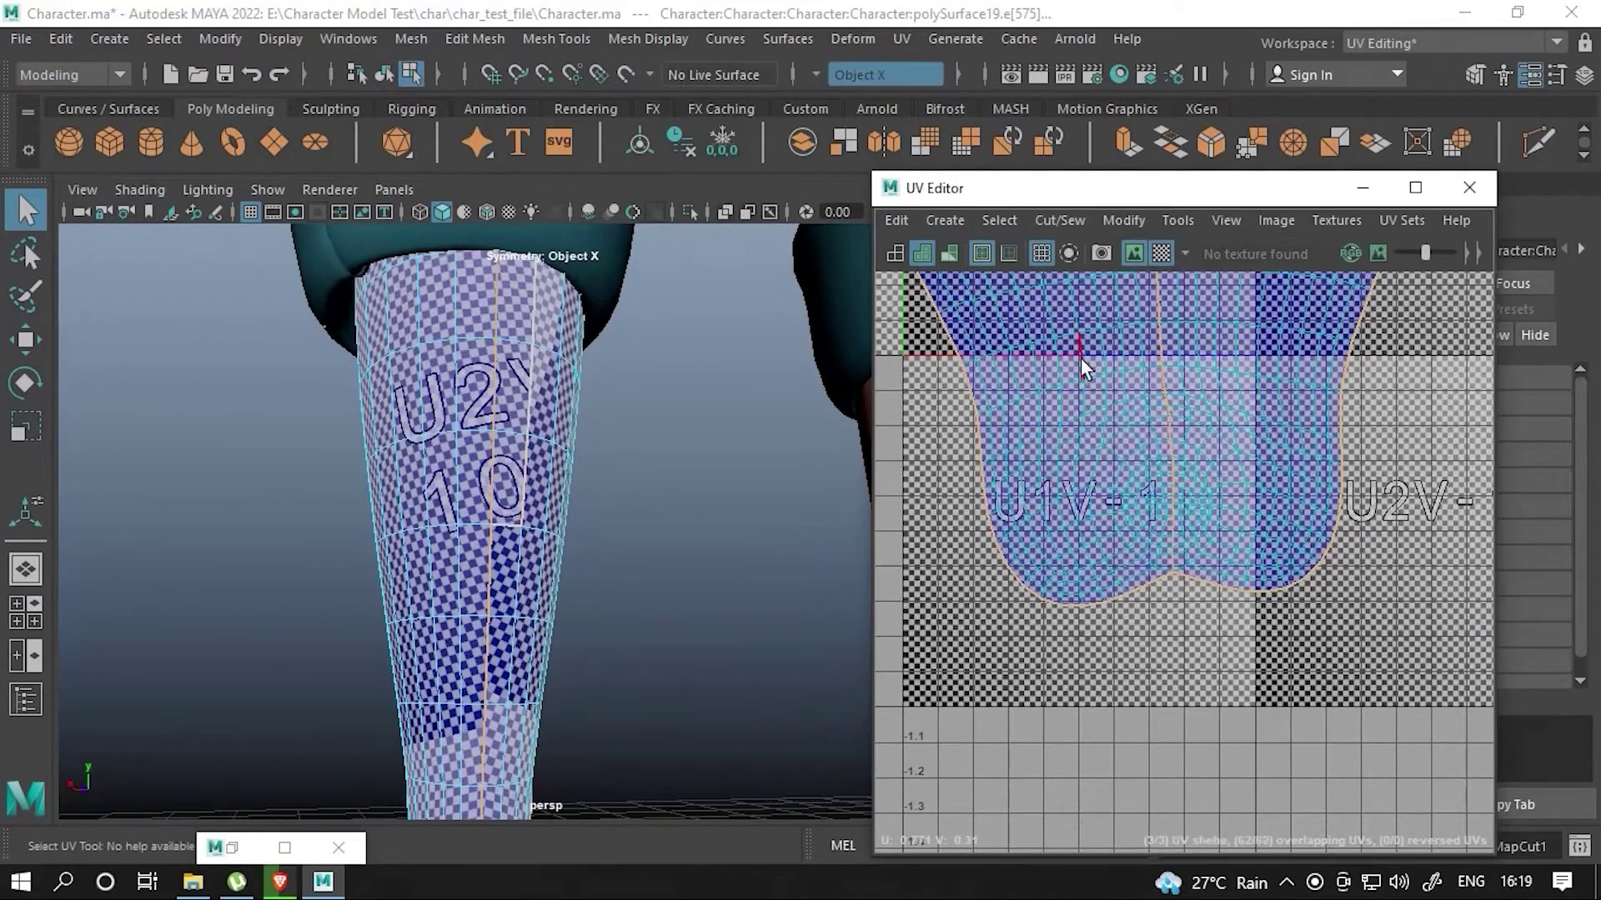
click(1134, 500)
click(1305, 399)
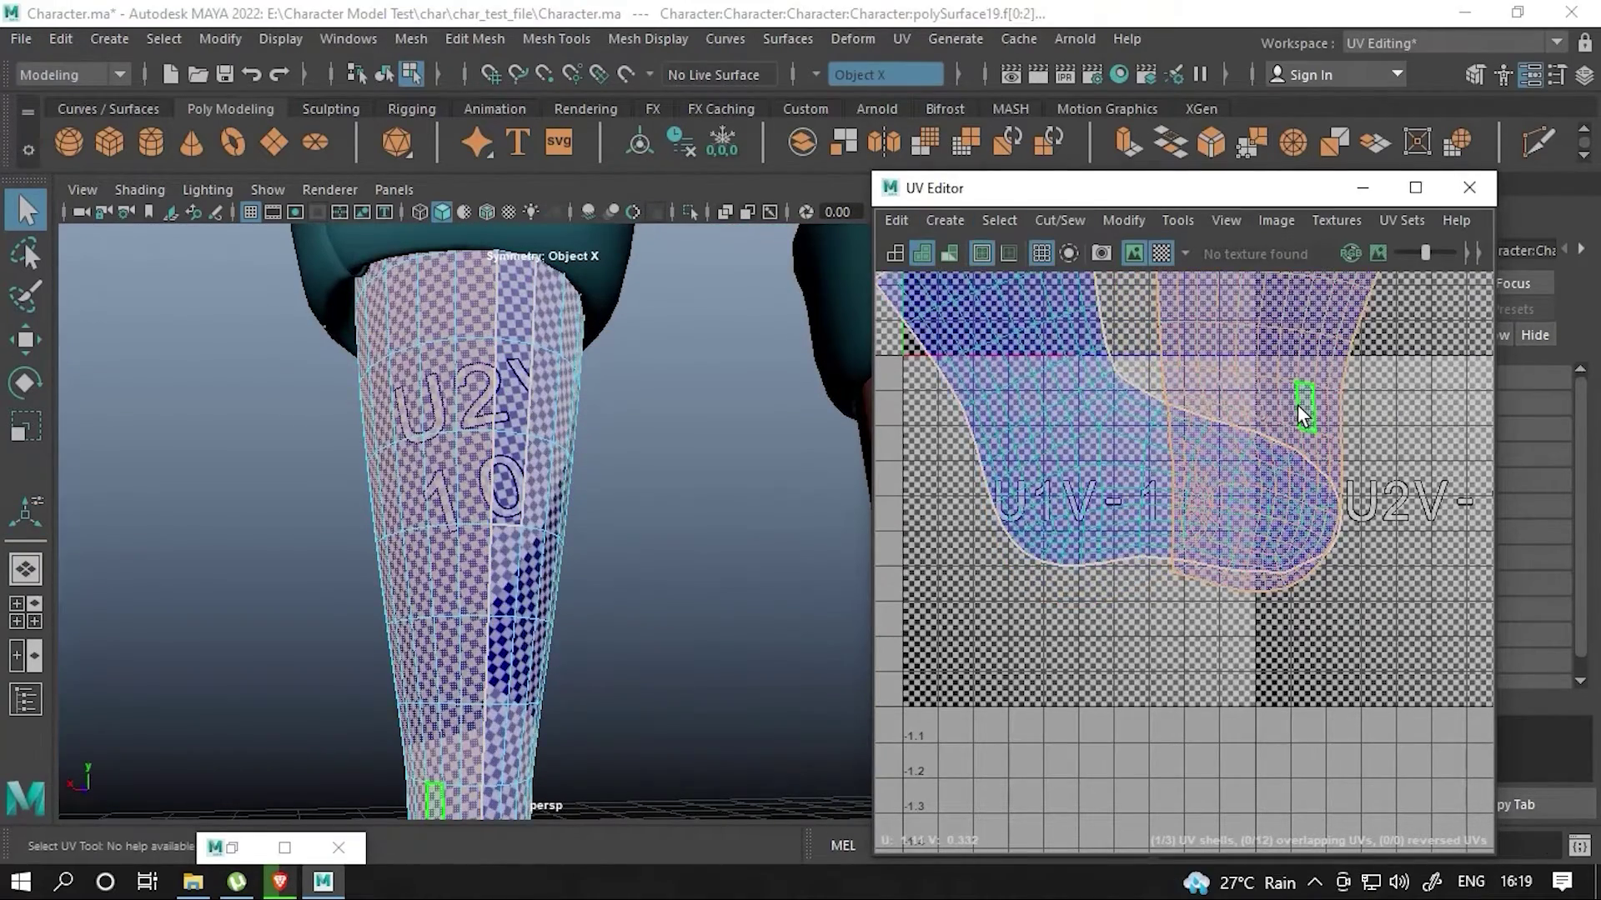
key(ctrl+u)
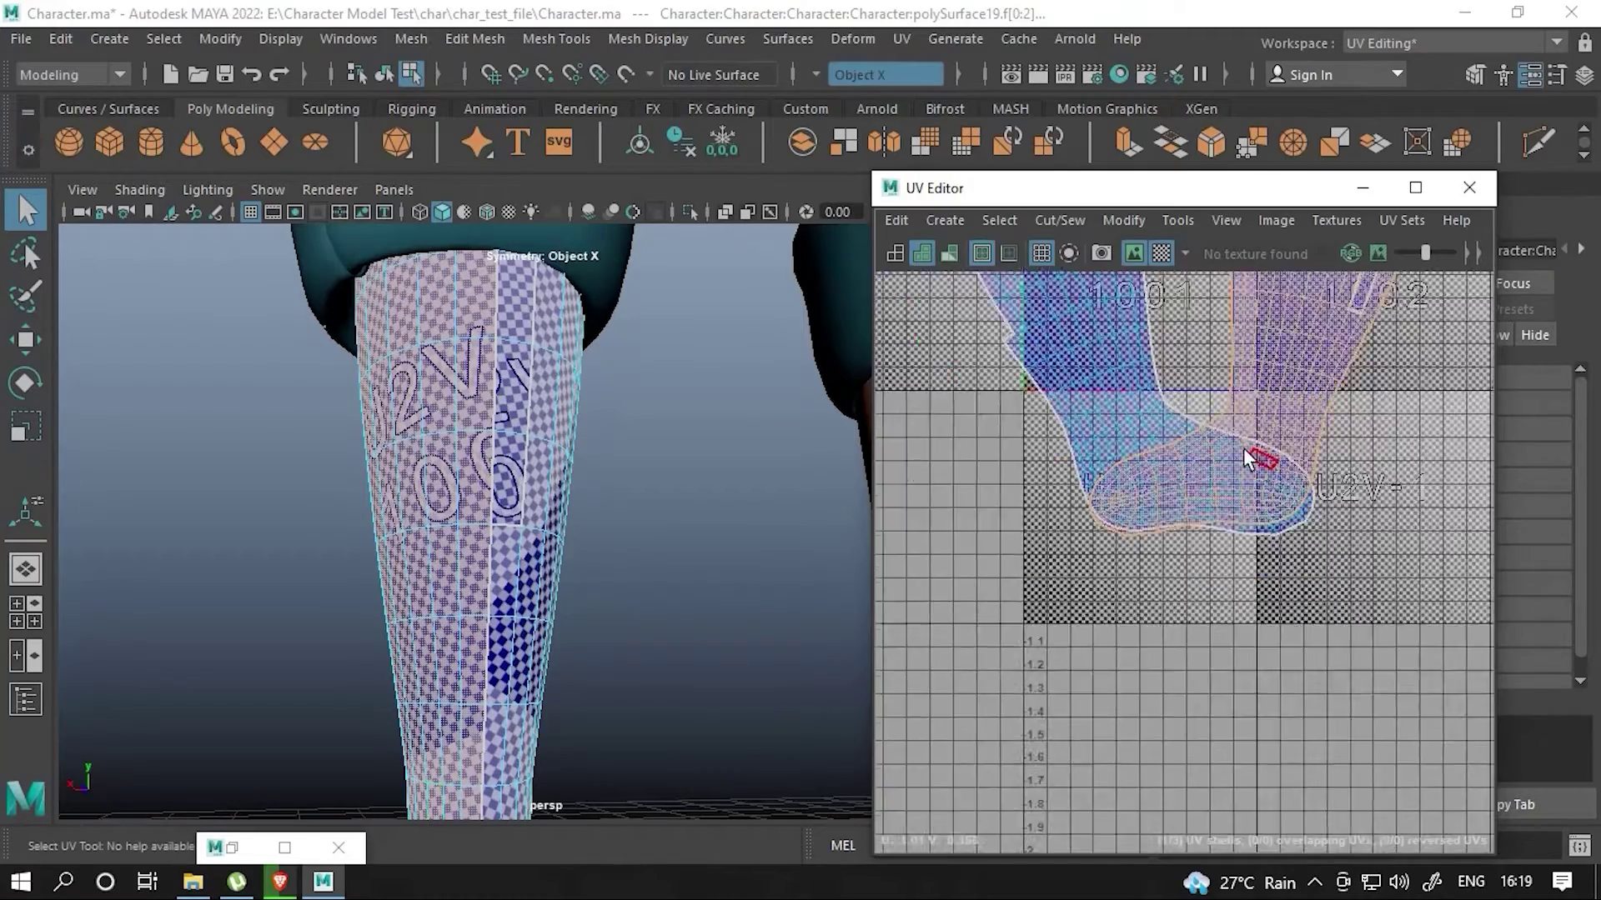
- Sew the two leg shells together along the seam edge into one shell
scroll(1297, 404, down, 5)
click(979, 592)
scroll(979, 592, up, 5)
click(1188, 360)
shift+right_drag(1190, 365, 1298, 430)
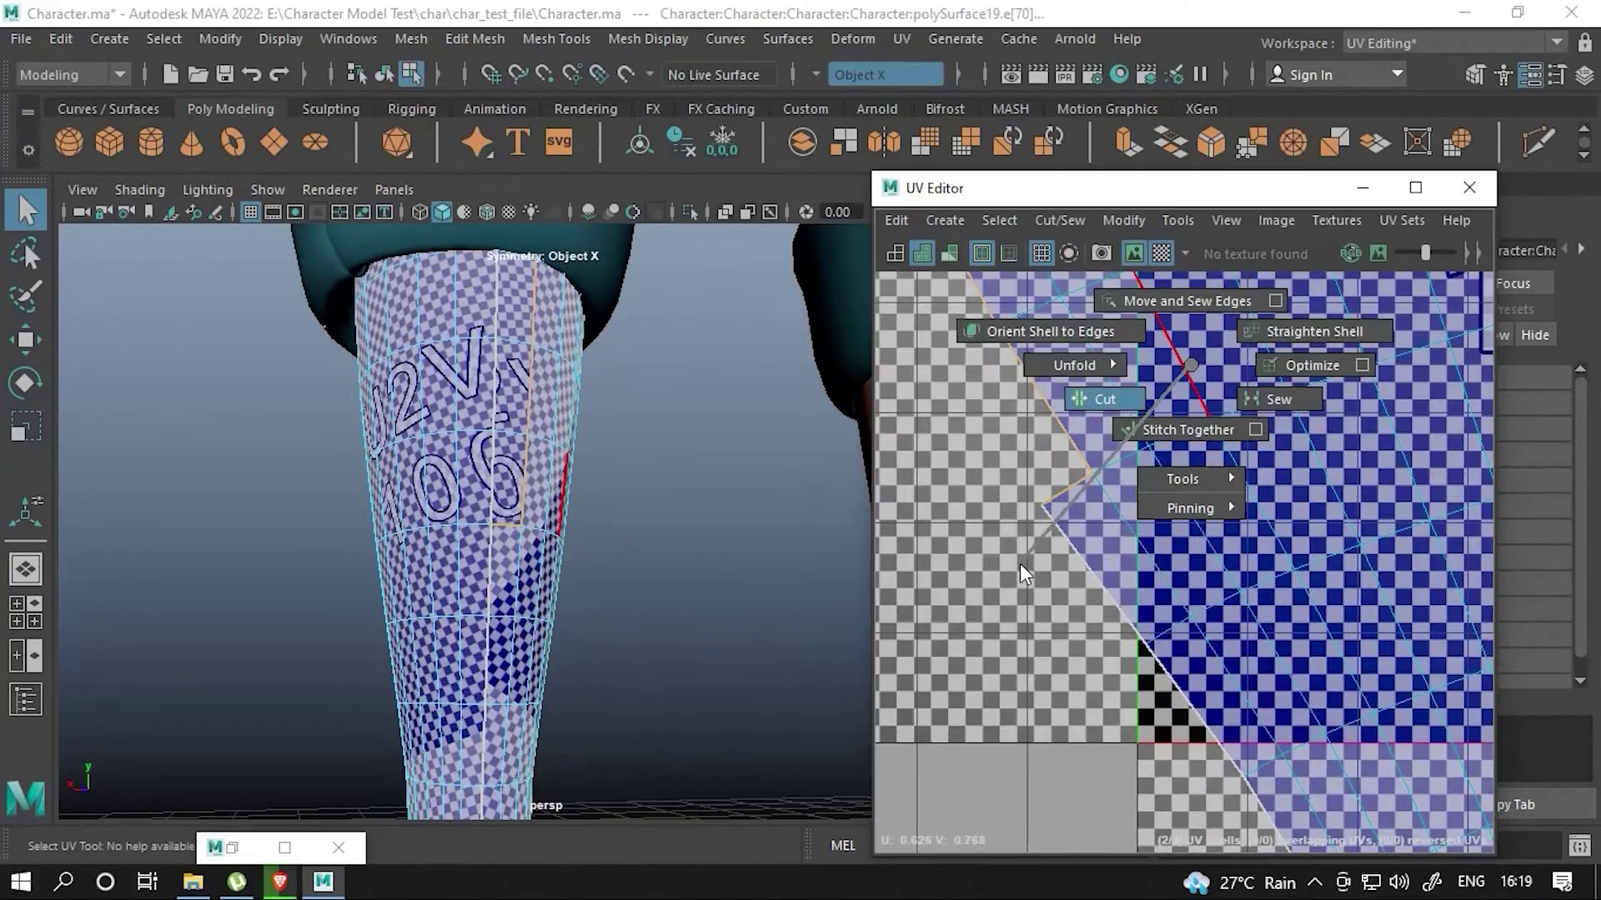
scroll(1297, 431, down, 5)
right_click(1237, 533)
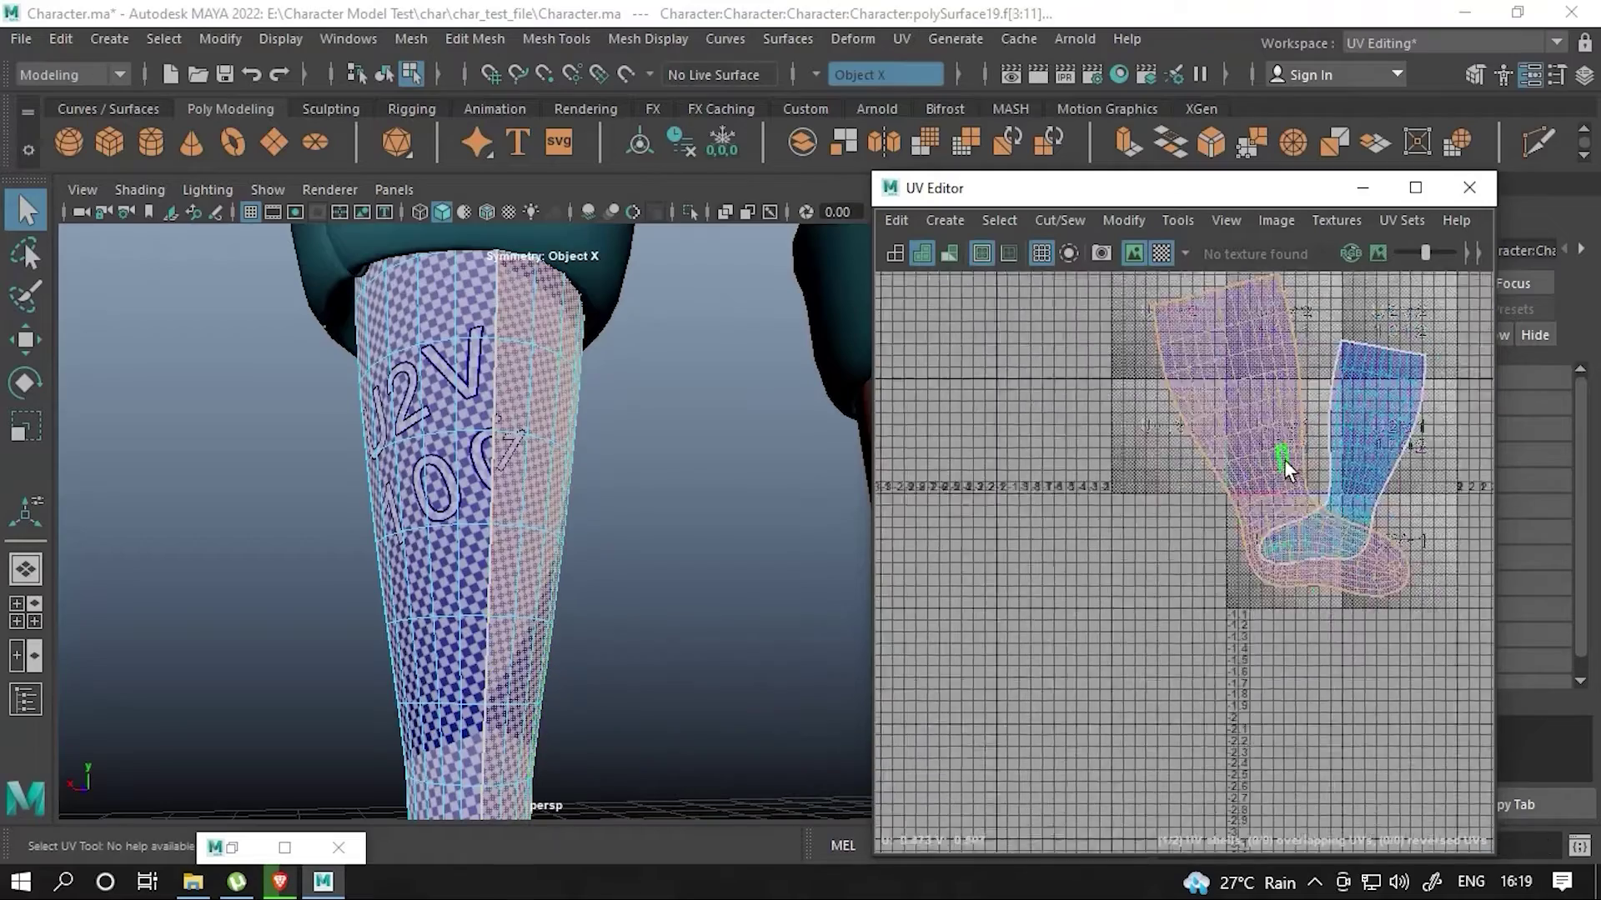
drag(1333, 463, 1215, 392)
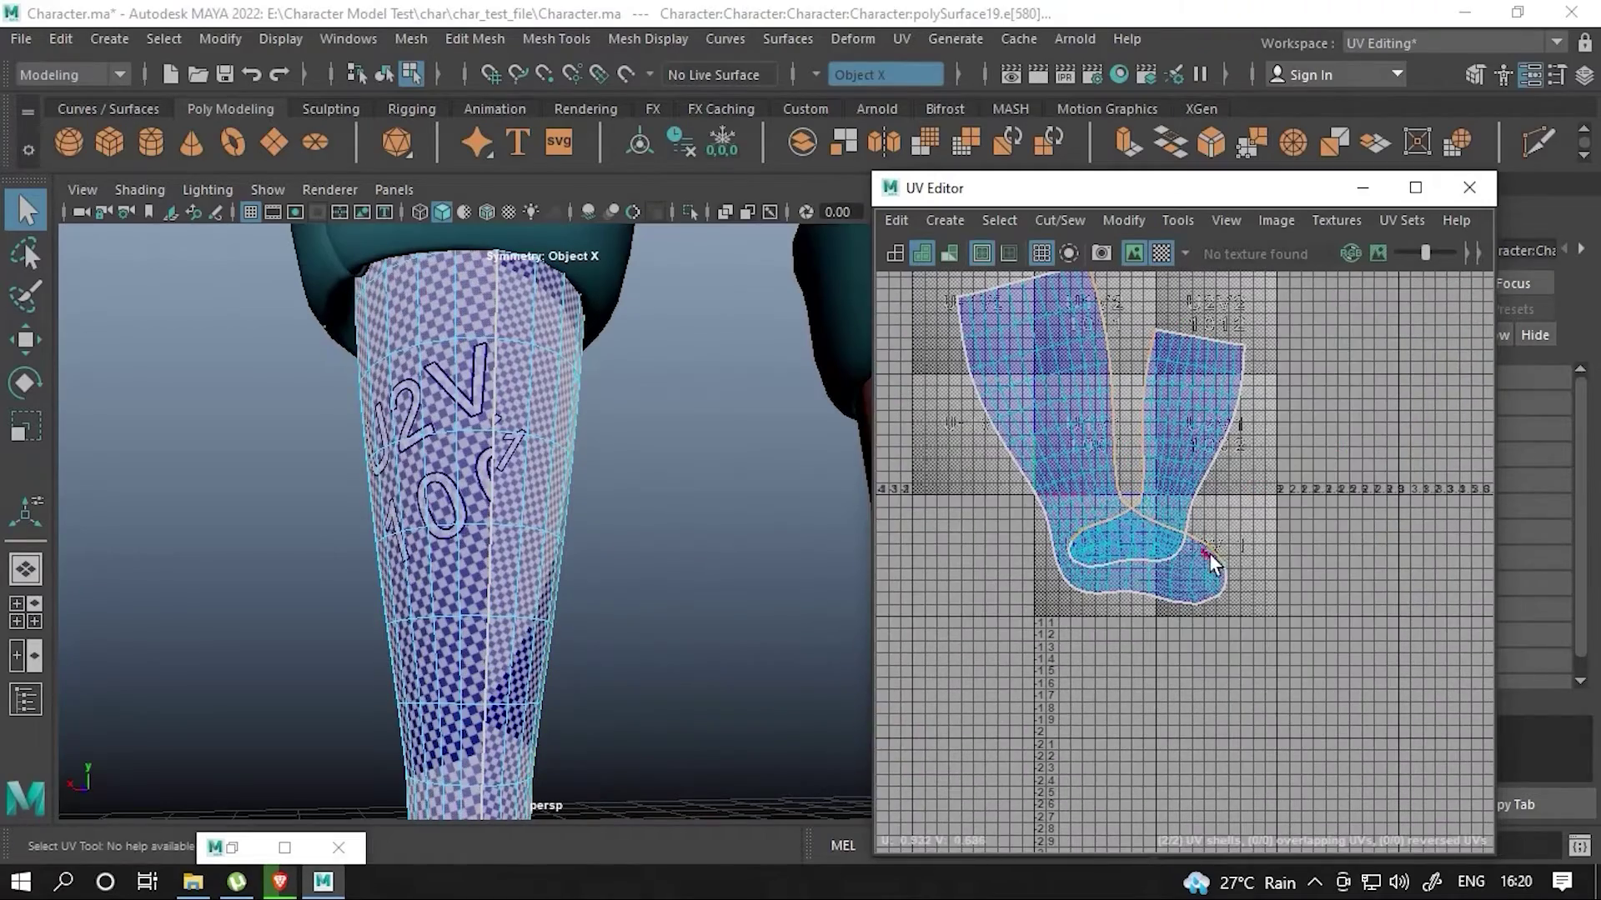
key(f)
shift+right_drag(1057, 266, 1150, 397)
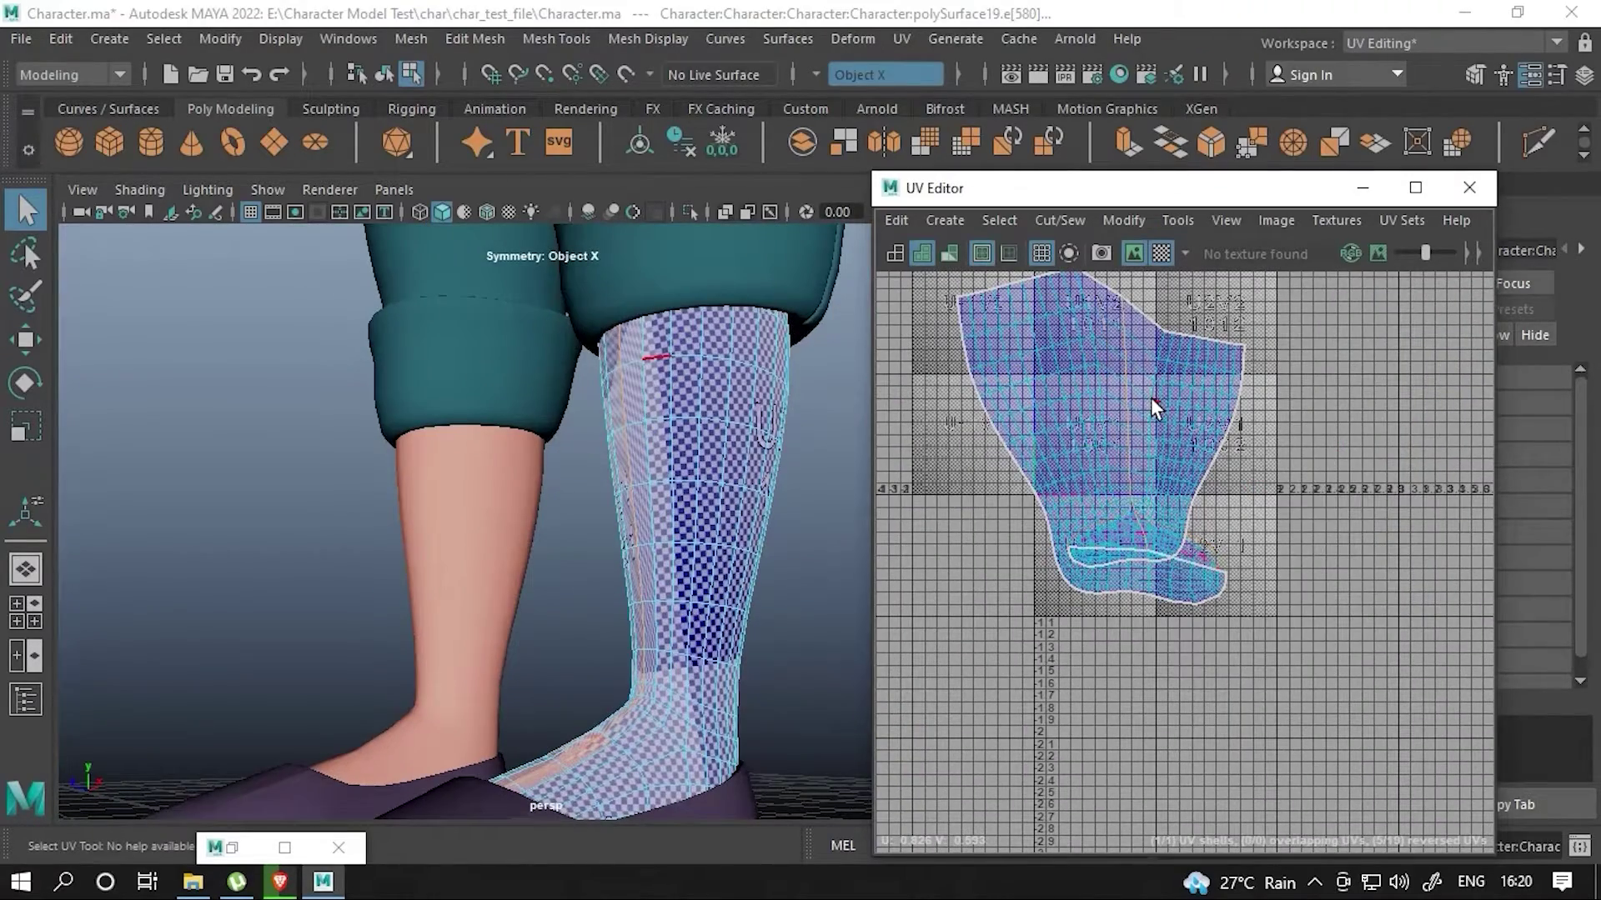
double_click(1072, 473)
- Select the leg object, then the shoe
mouse_move(692, 531)
alt+mouse_down()
mouse_move(552, 497)
mouse_move(502, 659)
alt+mouse_up()
click(552, 497)
click(604, 592)
- Give the framed shoe an automatic UV projection
key(f)
click(944, 219)
click(967, 242)
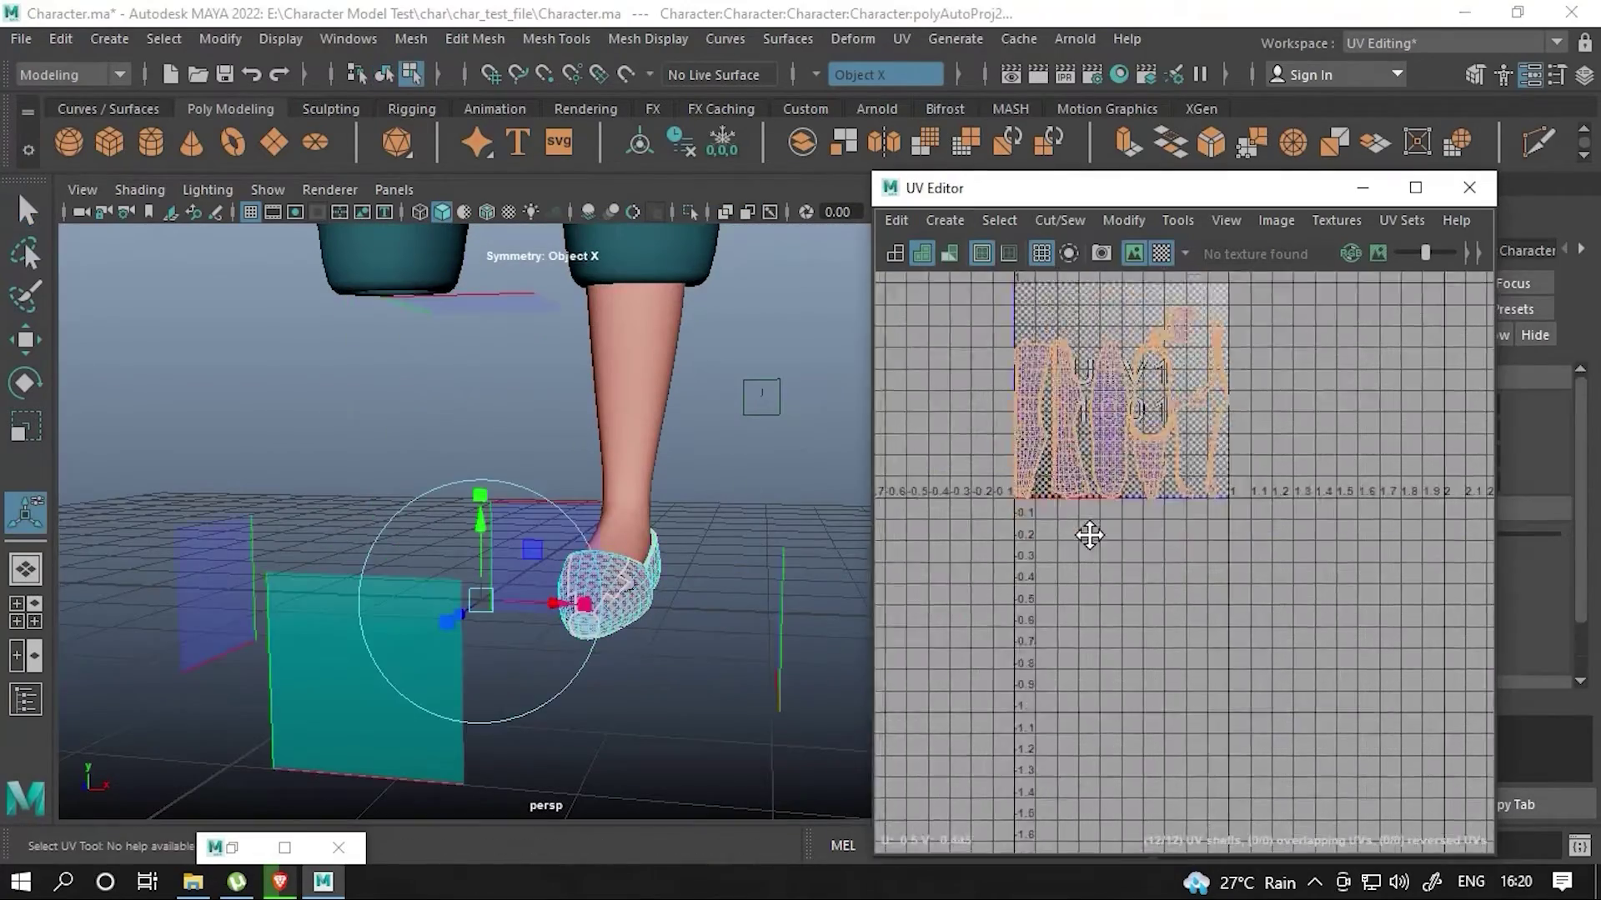
scroll(662, 565, up, 5)
scroll(642, 466, up, 5)
scroll(622, 408, up, 3)
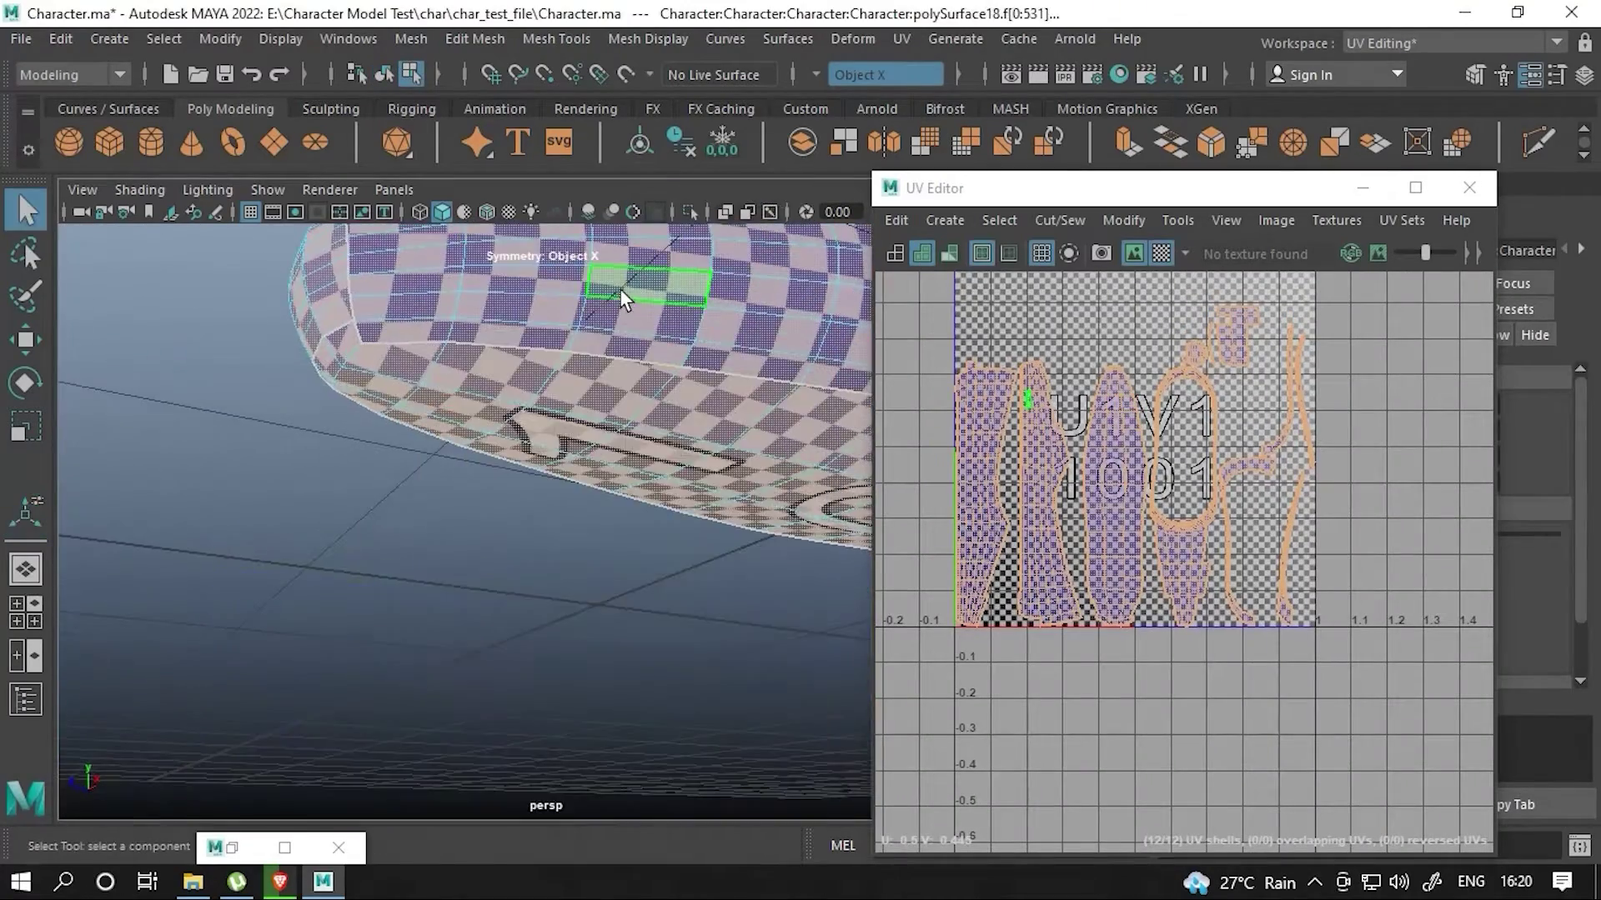
- Replace the shoe's automatic UVs with a planar projection, applied twice, and rotate the shells upright
key(q)
click(1132, 438)
click(707, 399)
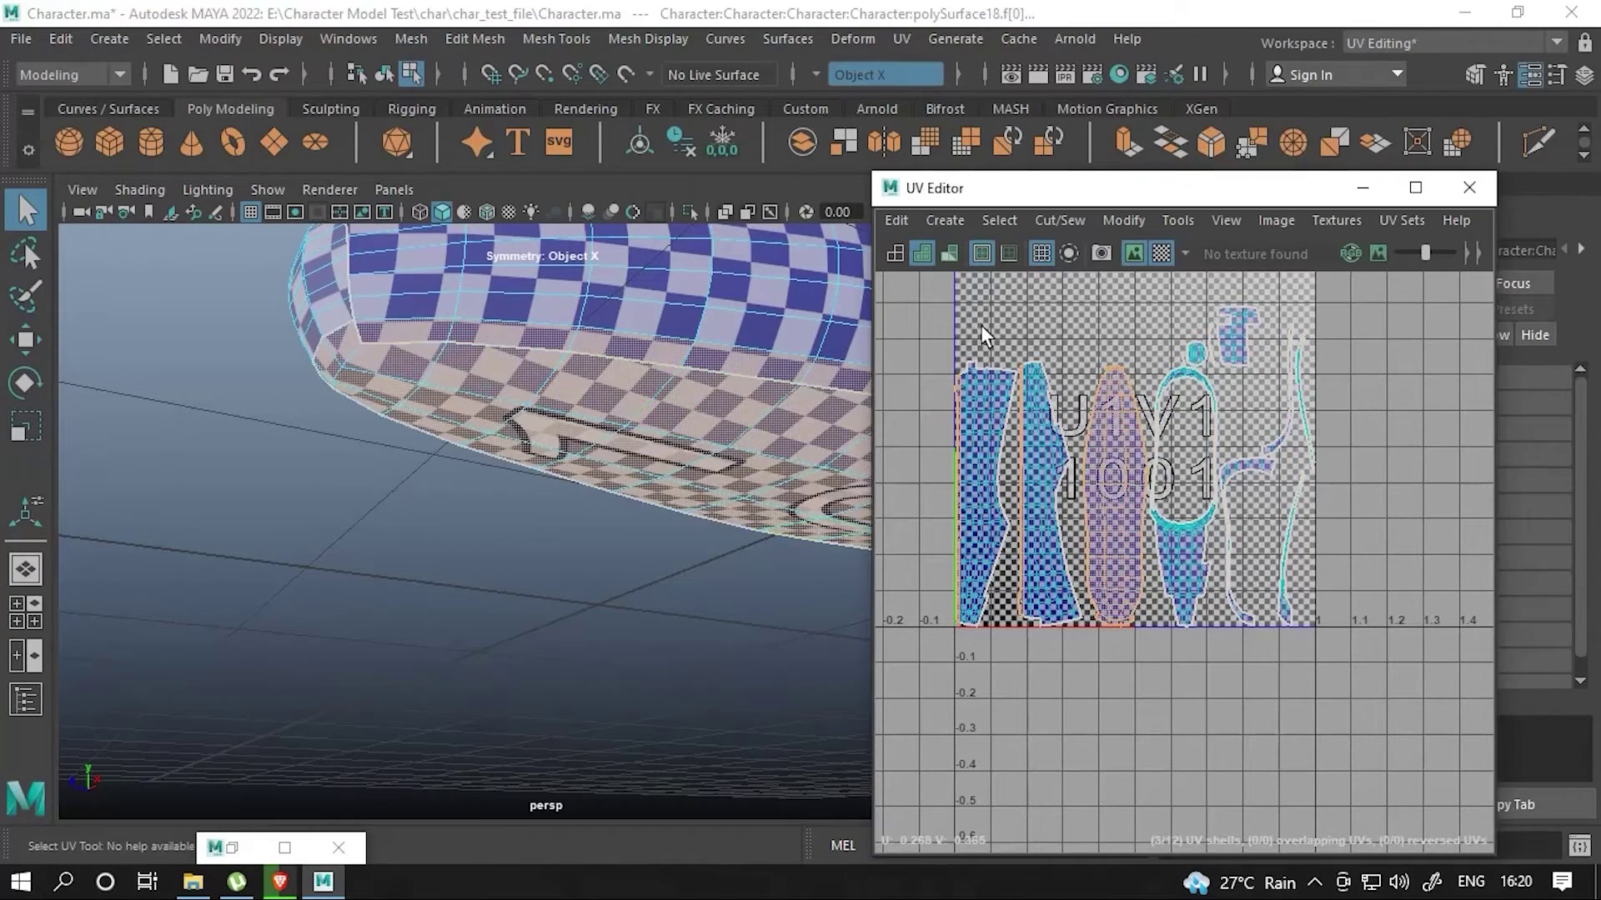
click(1060, 220)
click(1072, 408)
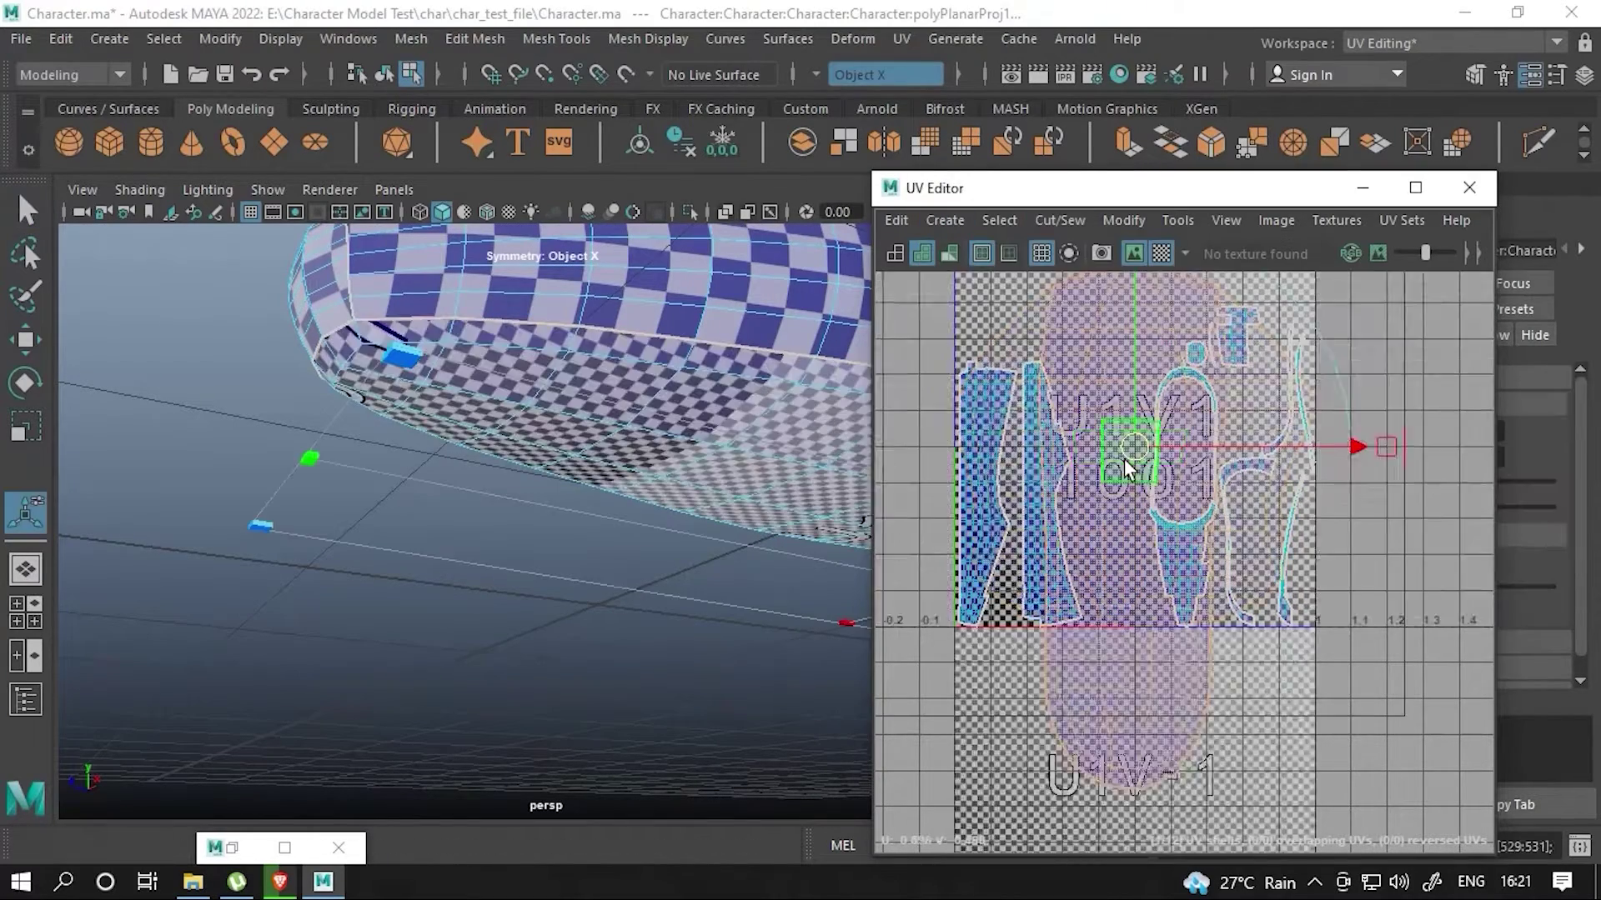
key(w)
scroll(1124, 458, down, 3)
key(g)
mouse_move(617, 396)
alt+mouse_down()
mouse_move(439, 454)
mouse_move(596, 427)
alt+mouse_up()
key(e)
scroll(1220, 413, down, 2)
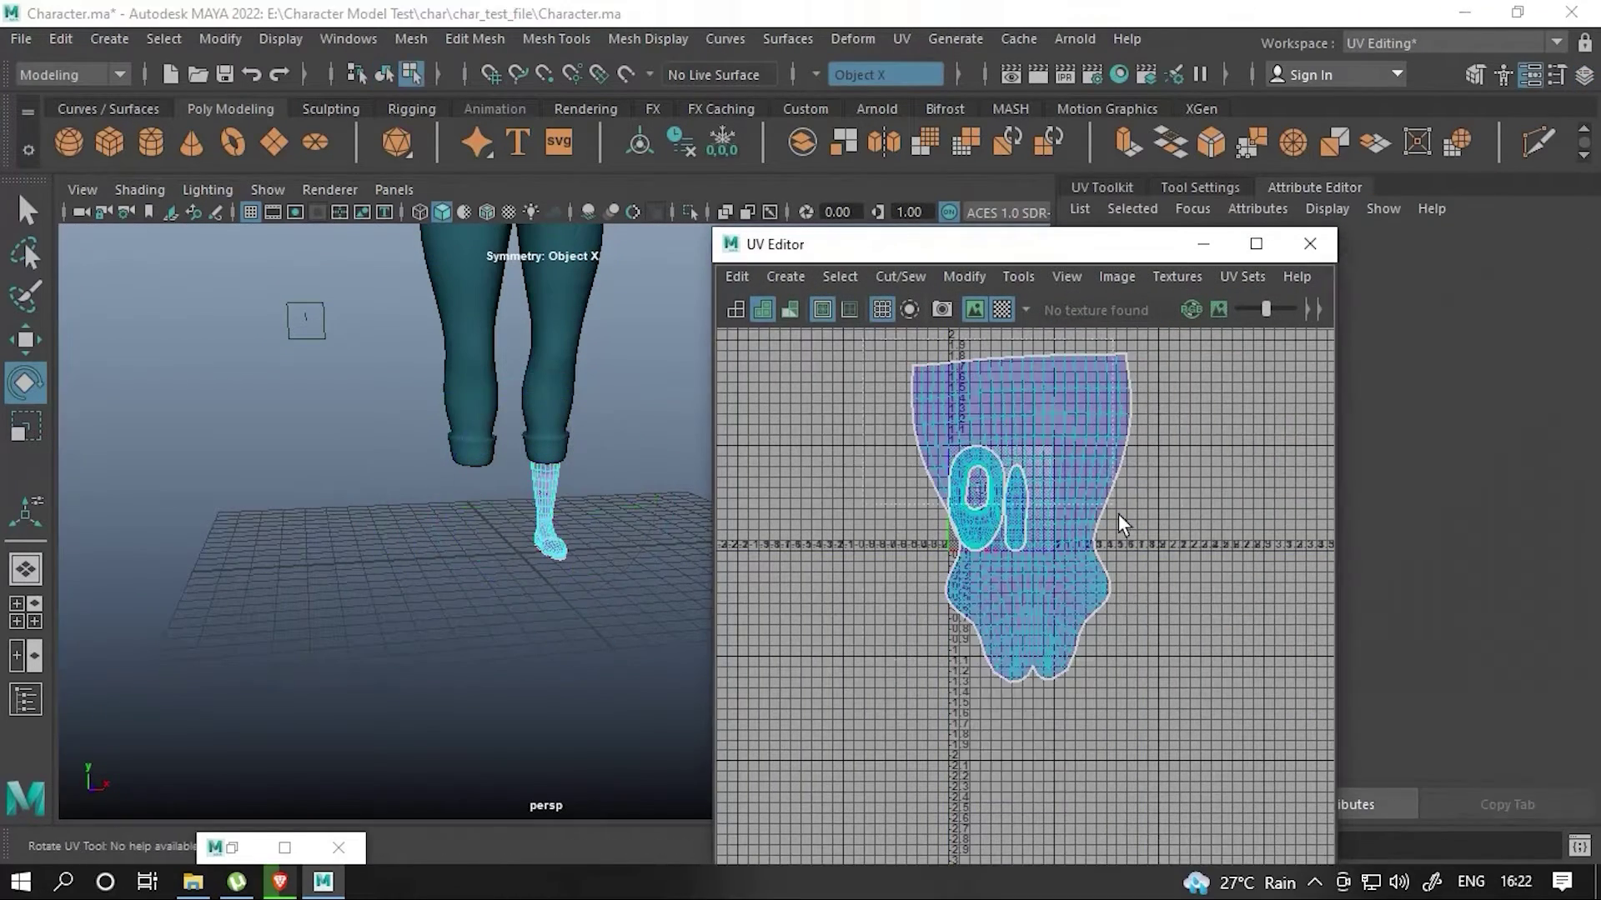
- Lay out the leg UVs in 0–1, group the foot mesh and mirror the group with Scale X -1
shift+right_drag(1056, 440, 761, 622)
key(r)
right_drag(558, 258, 659, 206)
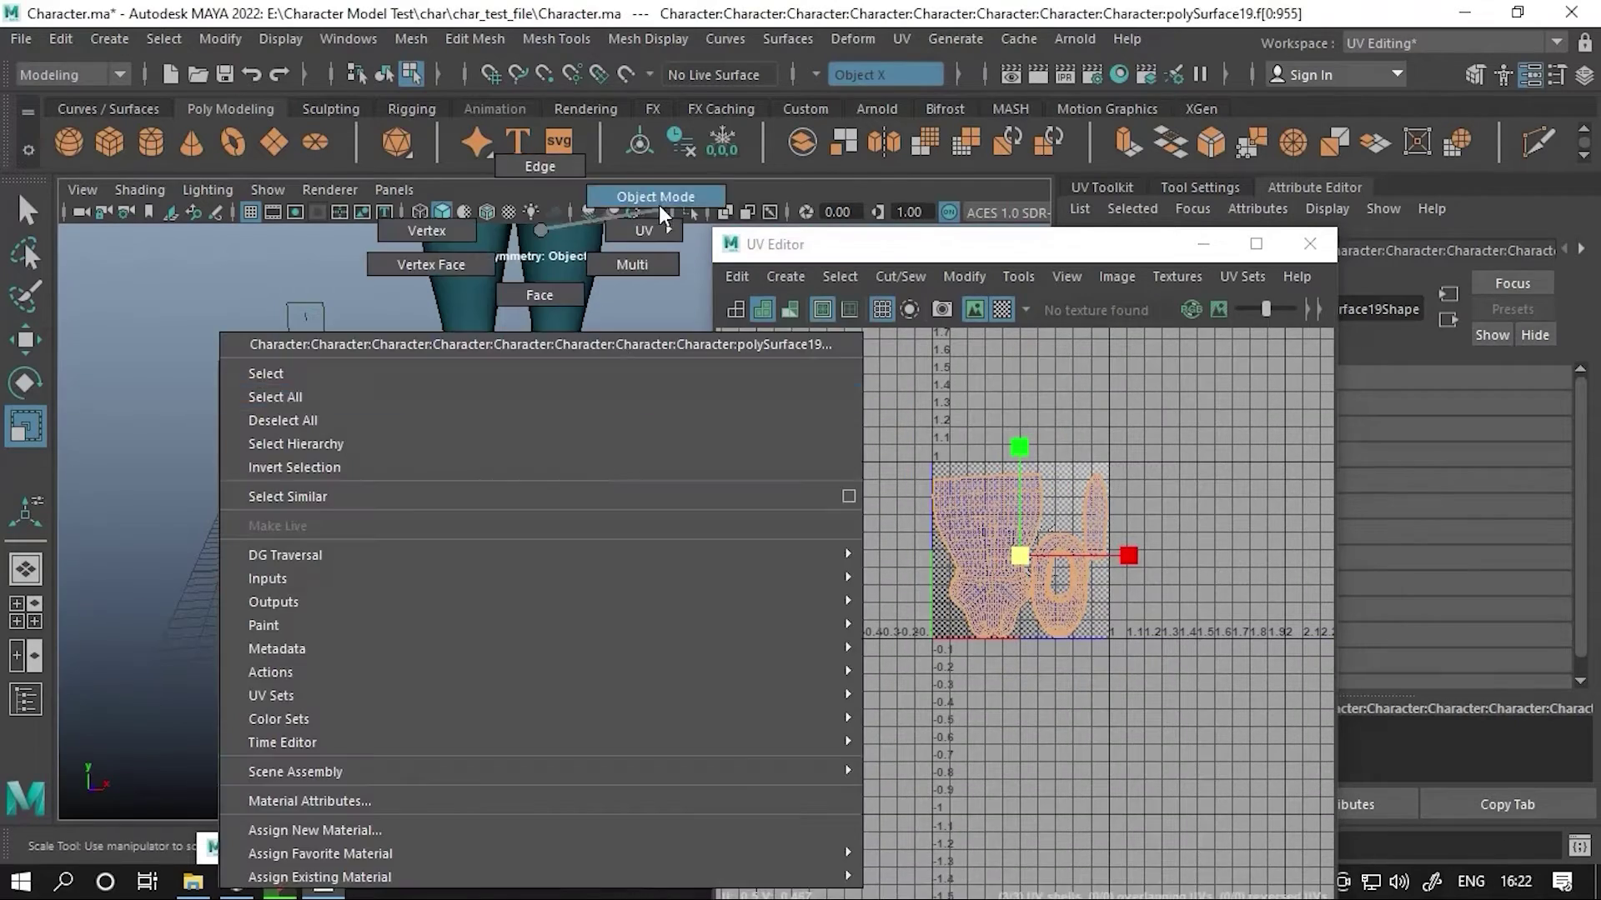
key(ctrl+g)
key(ctrl+a)
double_click(1334, 510)
text(-1)
key(Return)
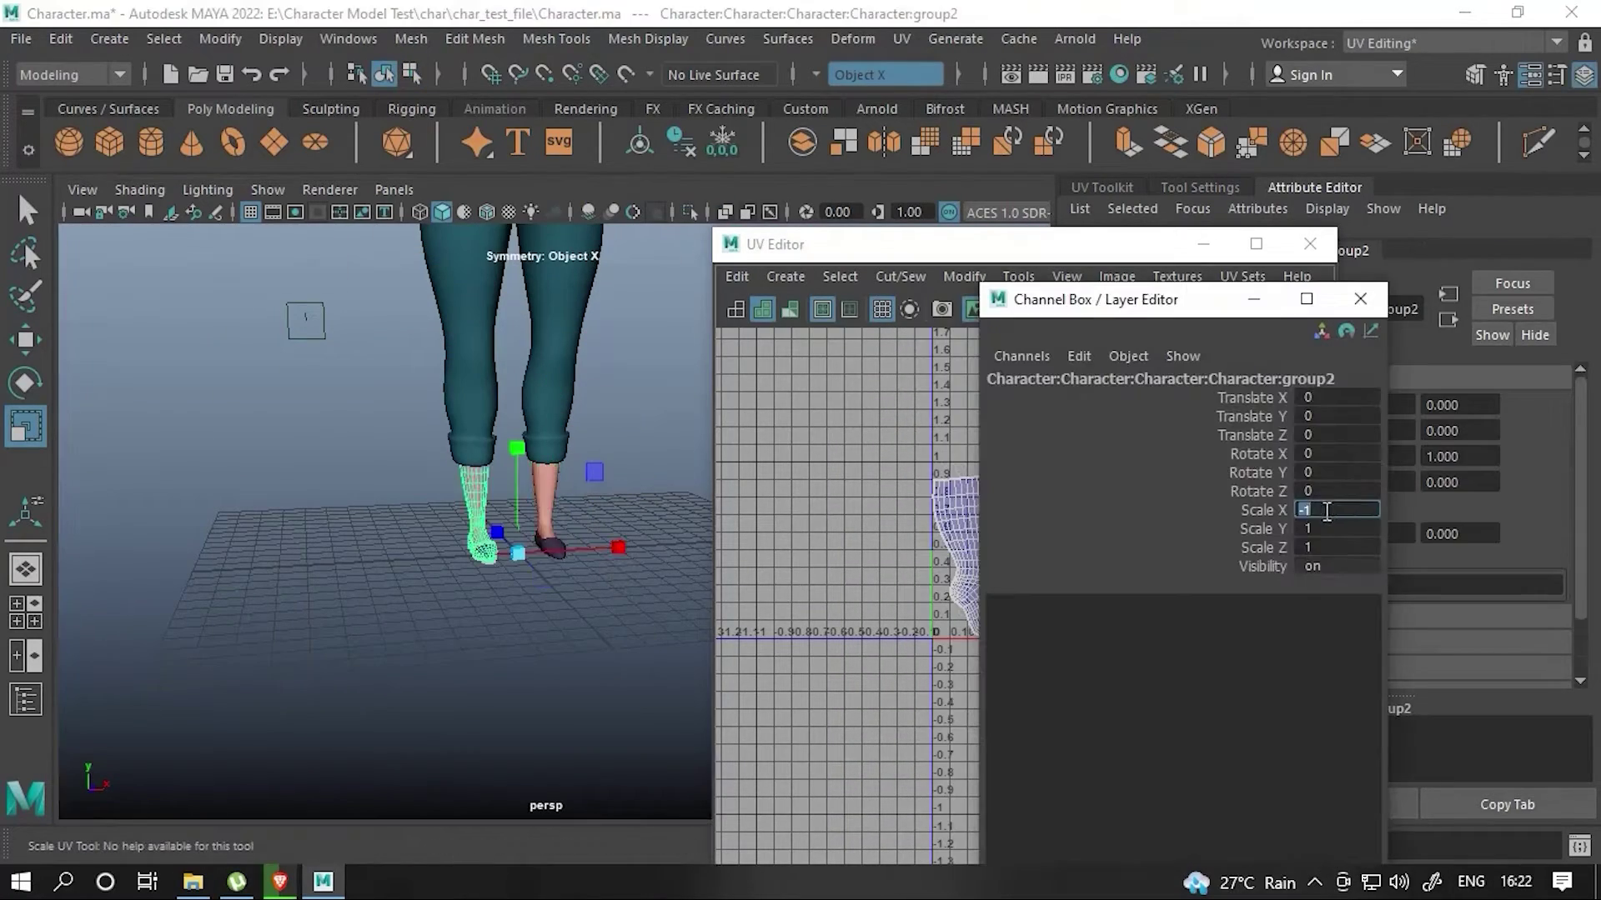
click(26, 698)
- Rename the leg meshes inside group2 in the Outliner to r_leg_geo
drag(971, 295, 206, 100)
scroll(166, 542, down, 6)
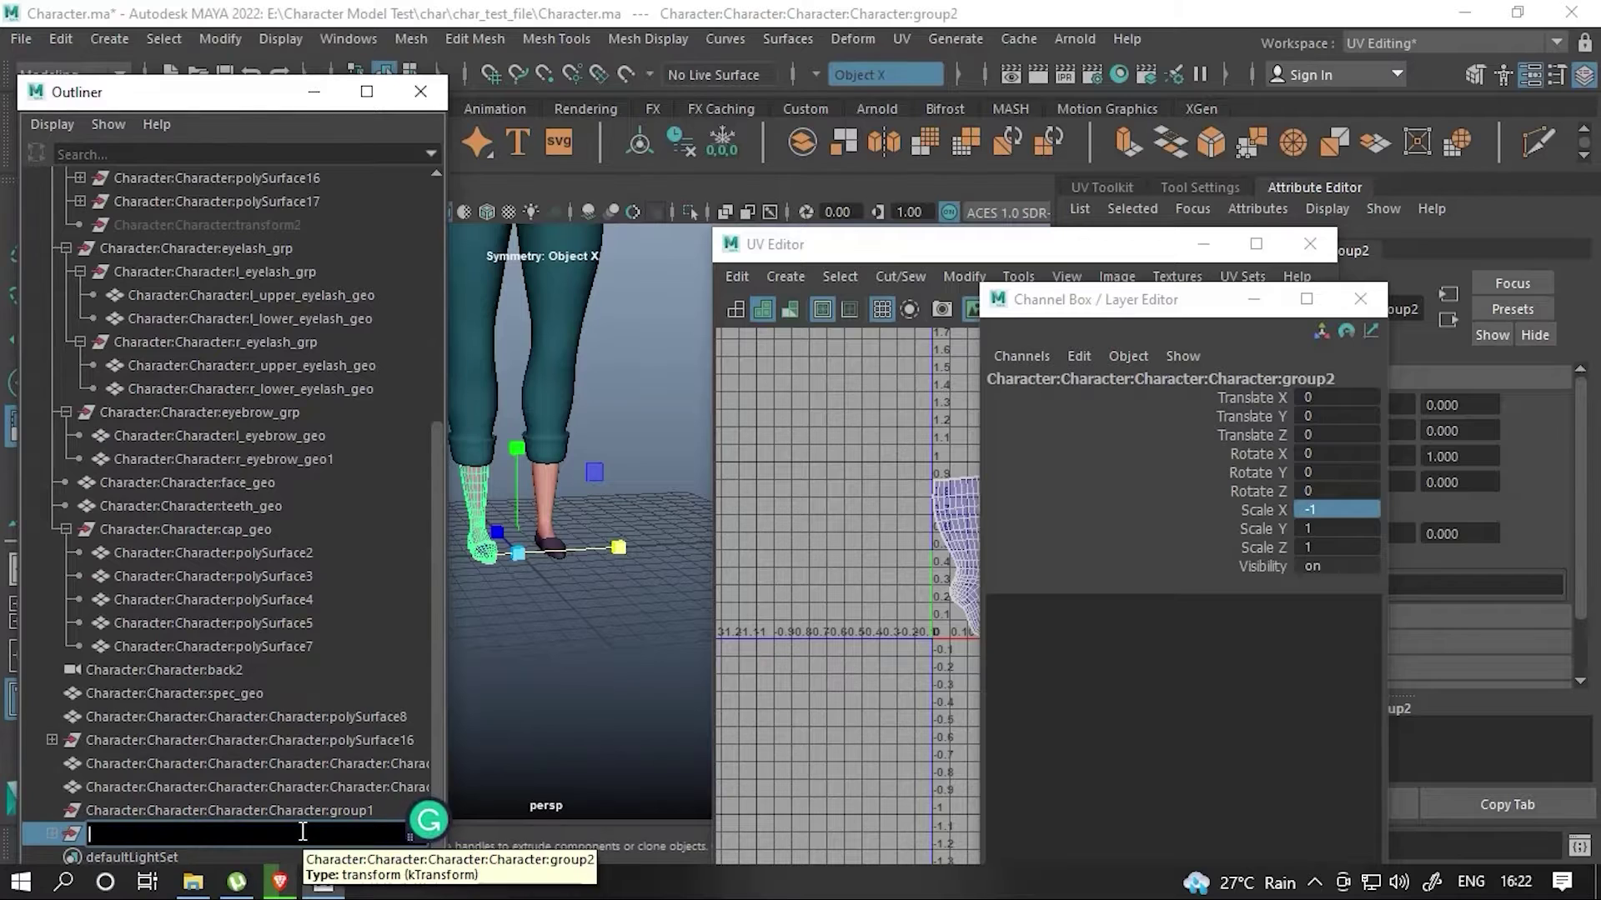
drag(133, 810, 137, 748)
double_click(332, 833)
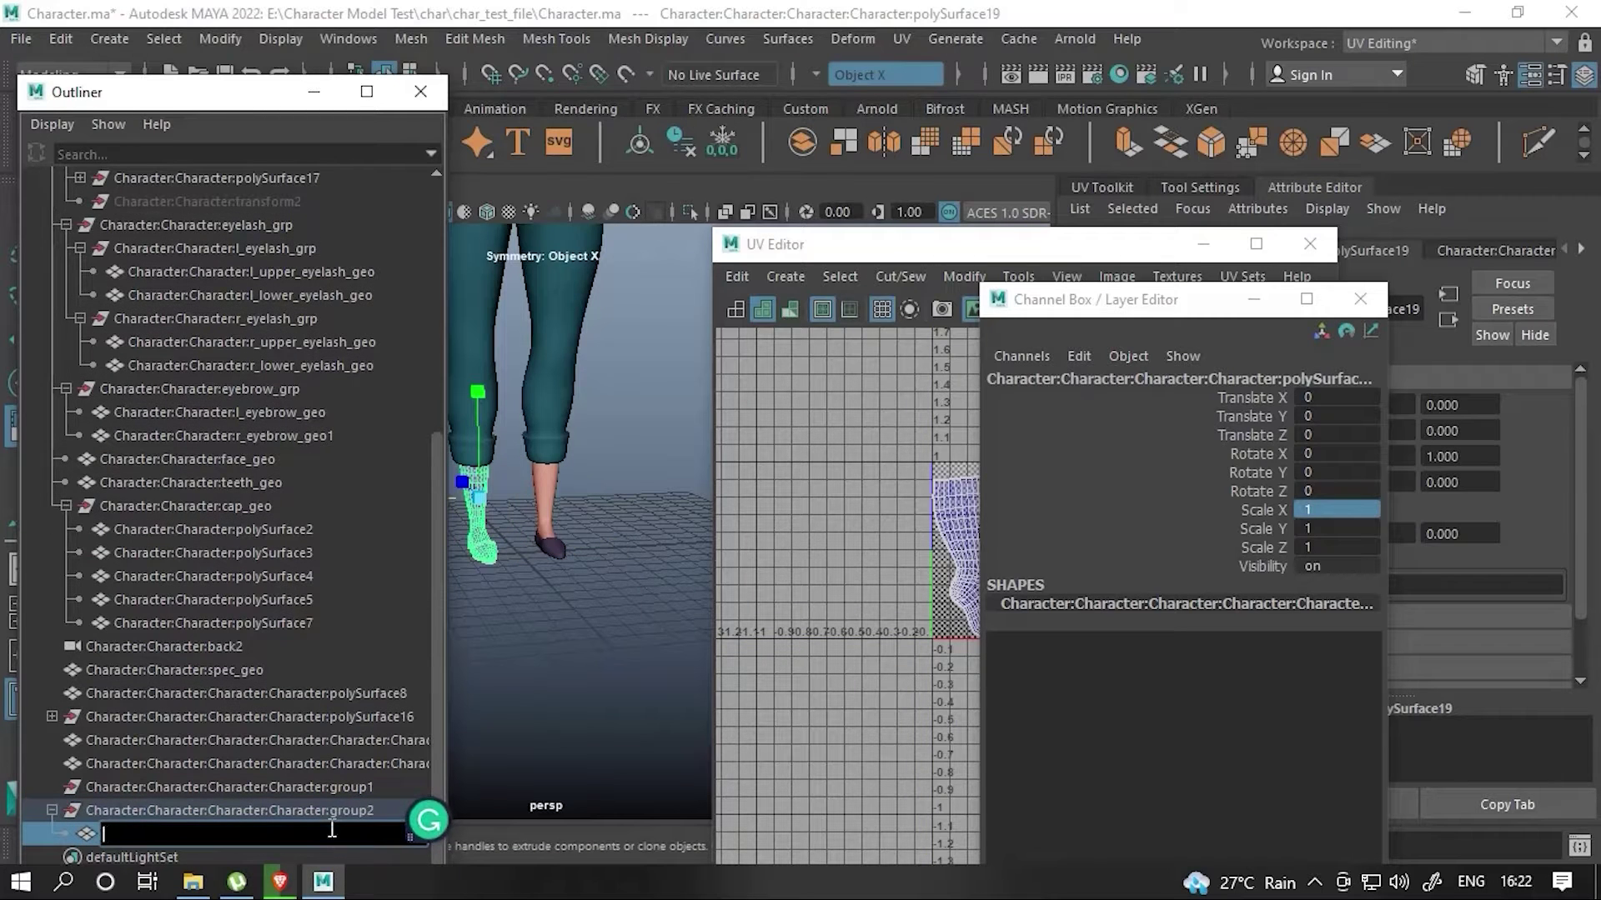
text(r_leg_geo)
key(Return)
click(174, 764)
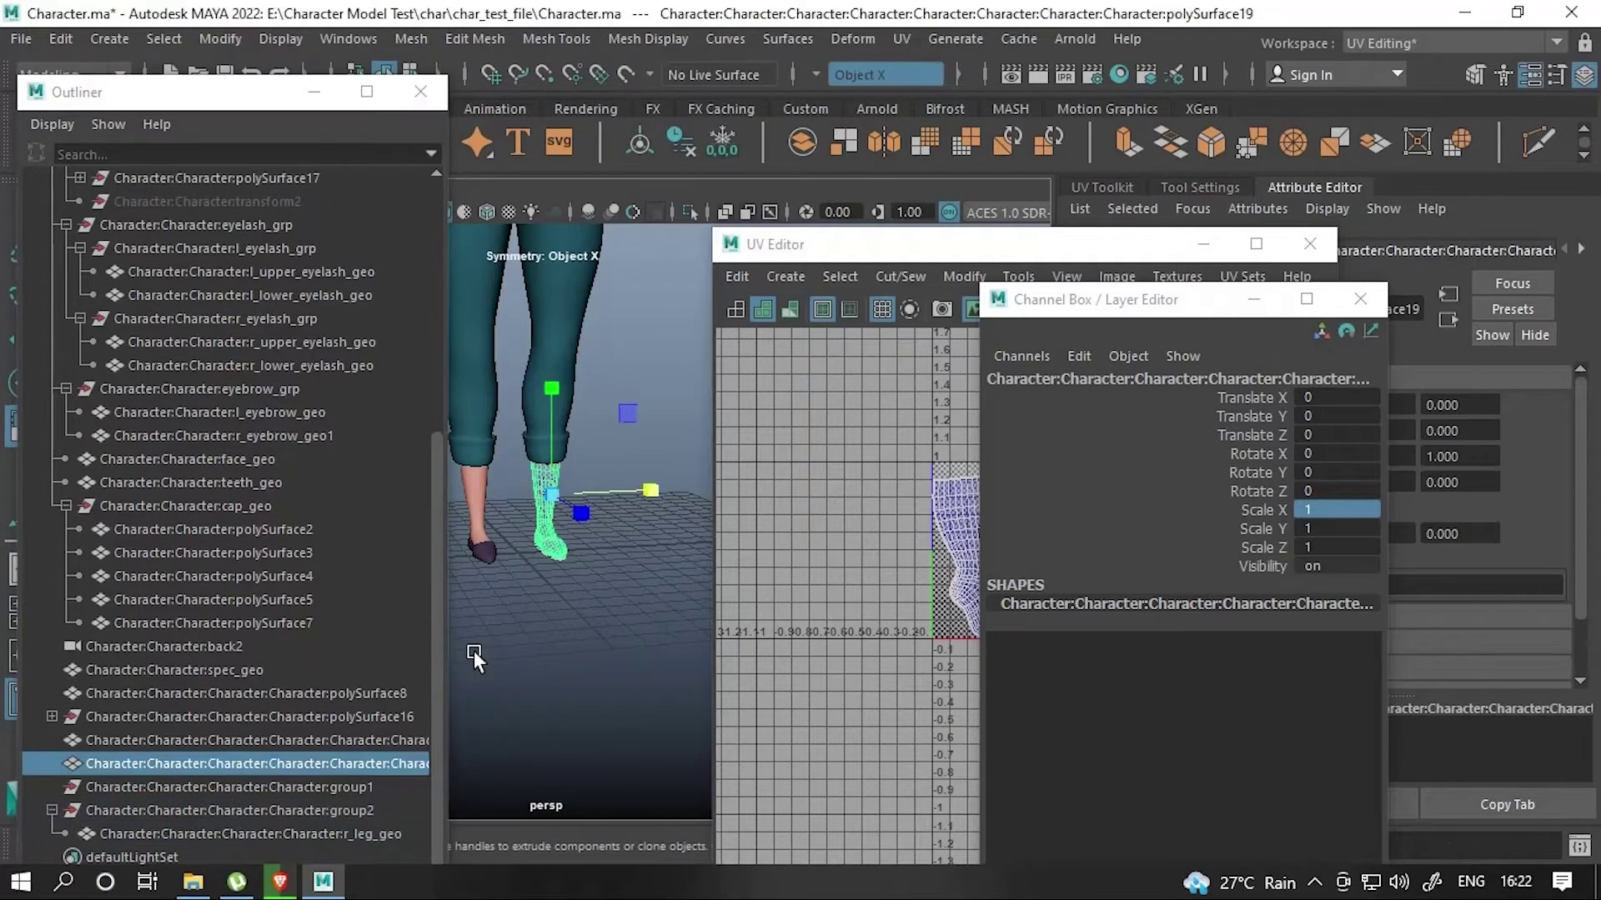
double_click(173, 764)
text(r_leg_geo)
key(Return)
click(147, 807)
- Rename group2 to leg_grp and the pants mesh to pant_geo
double_click(148, 807)
text(leg)
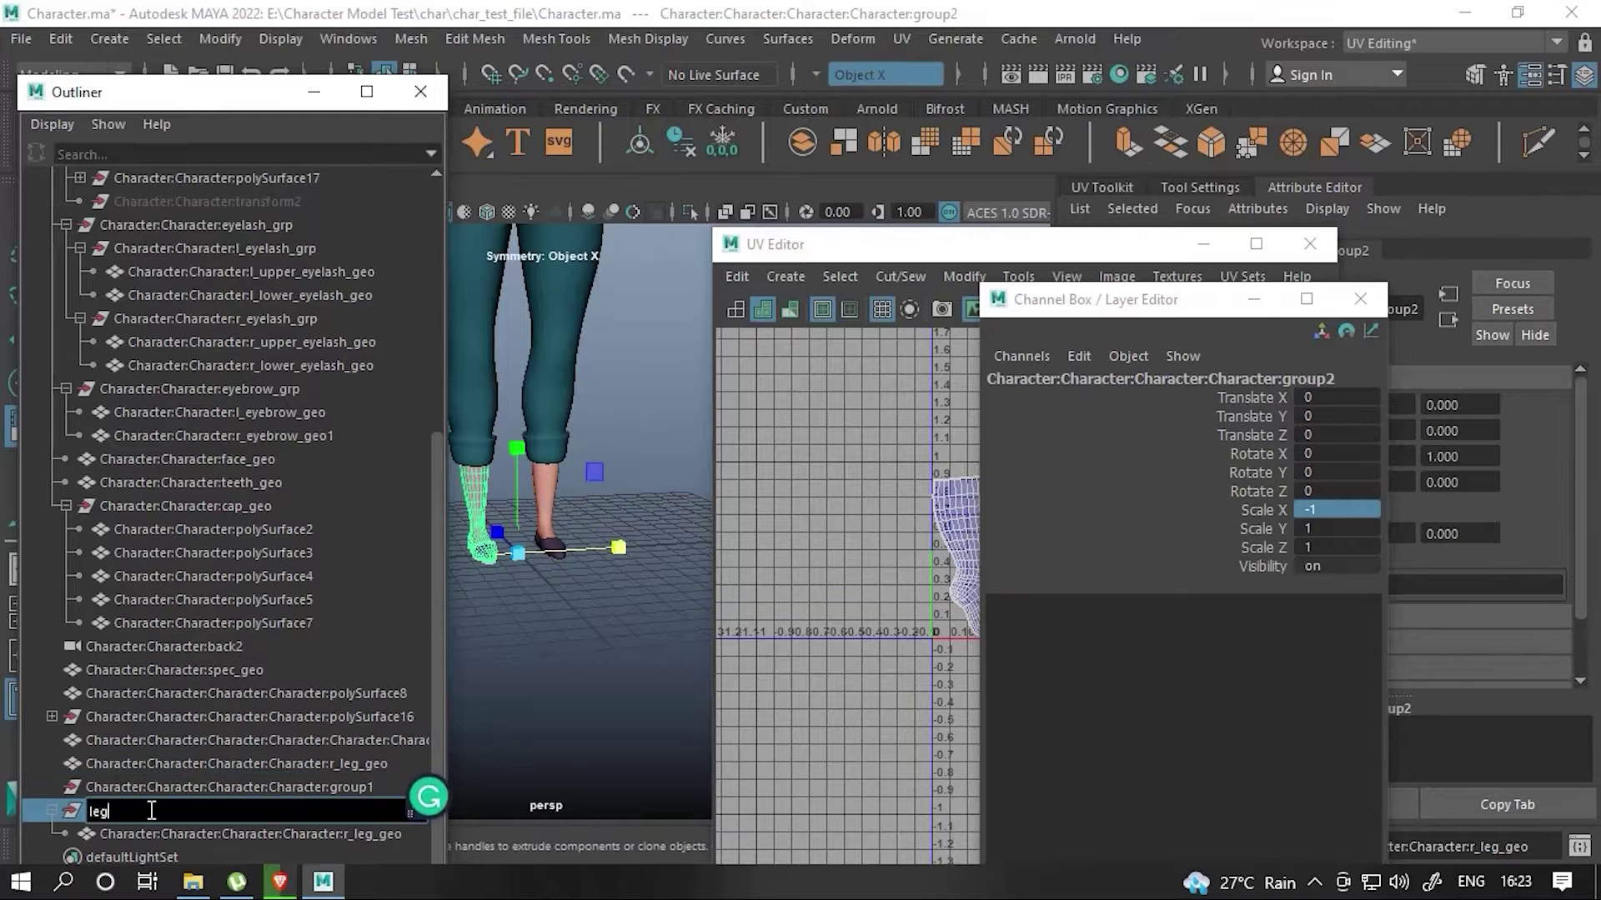
text(_grp)
key(Return)
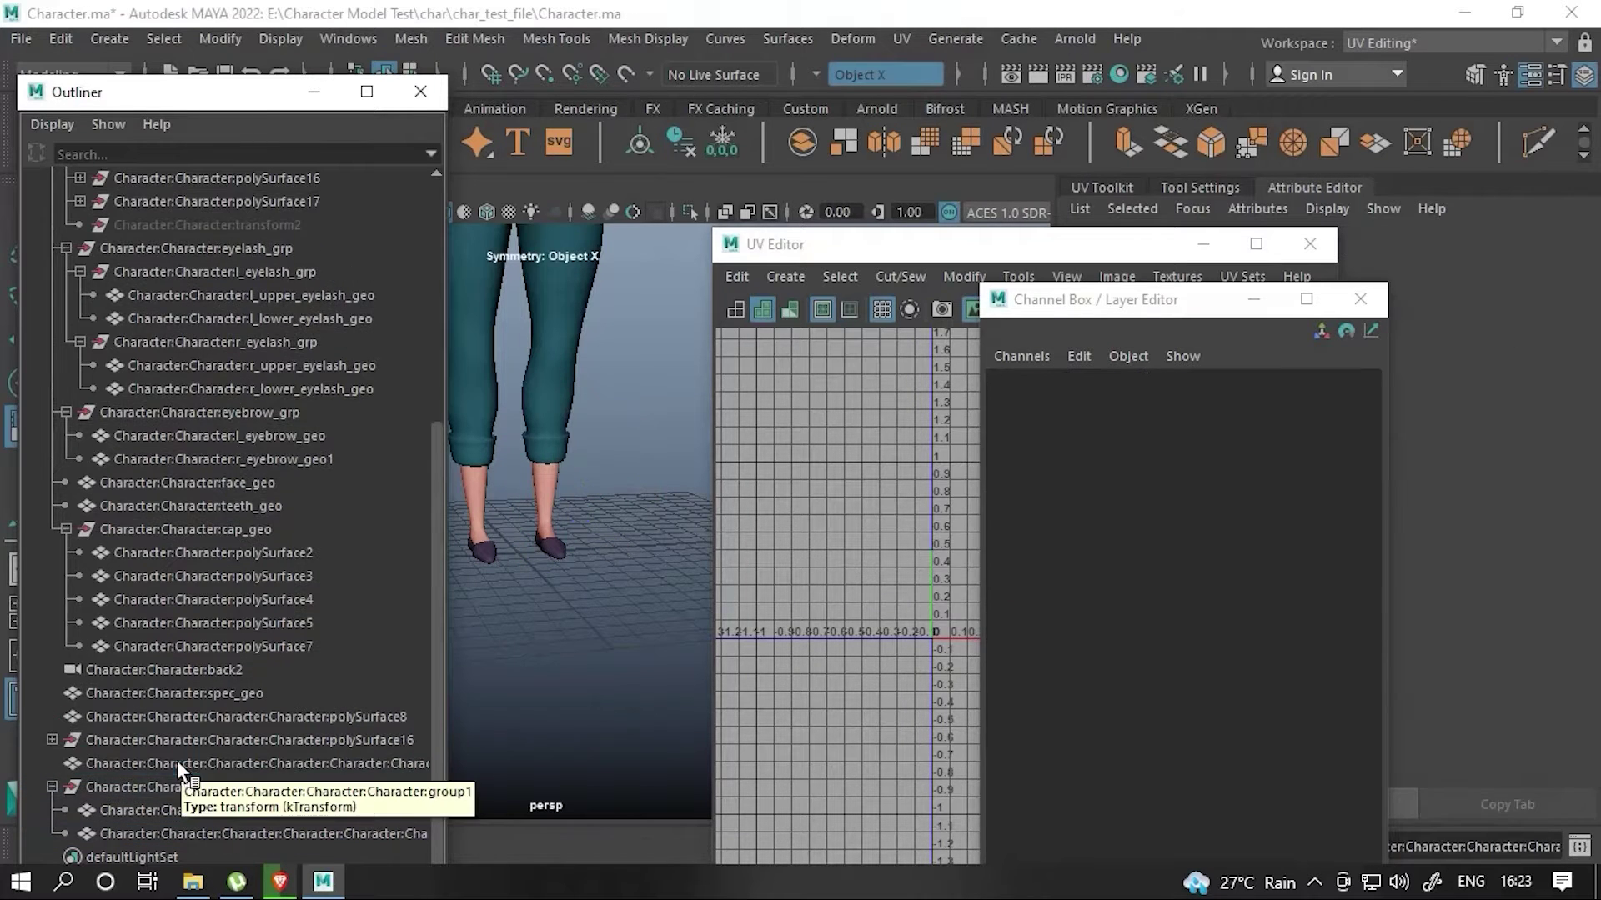
click(176, 760)
double_click(137, 758)
text(pant_geo)
key(Return)
- Select polySurface16 and drag-select most of the character's meshes
click(188, 734)
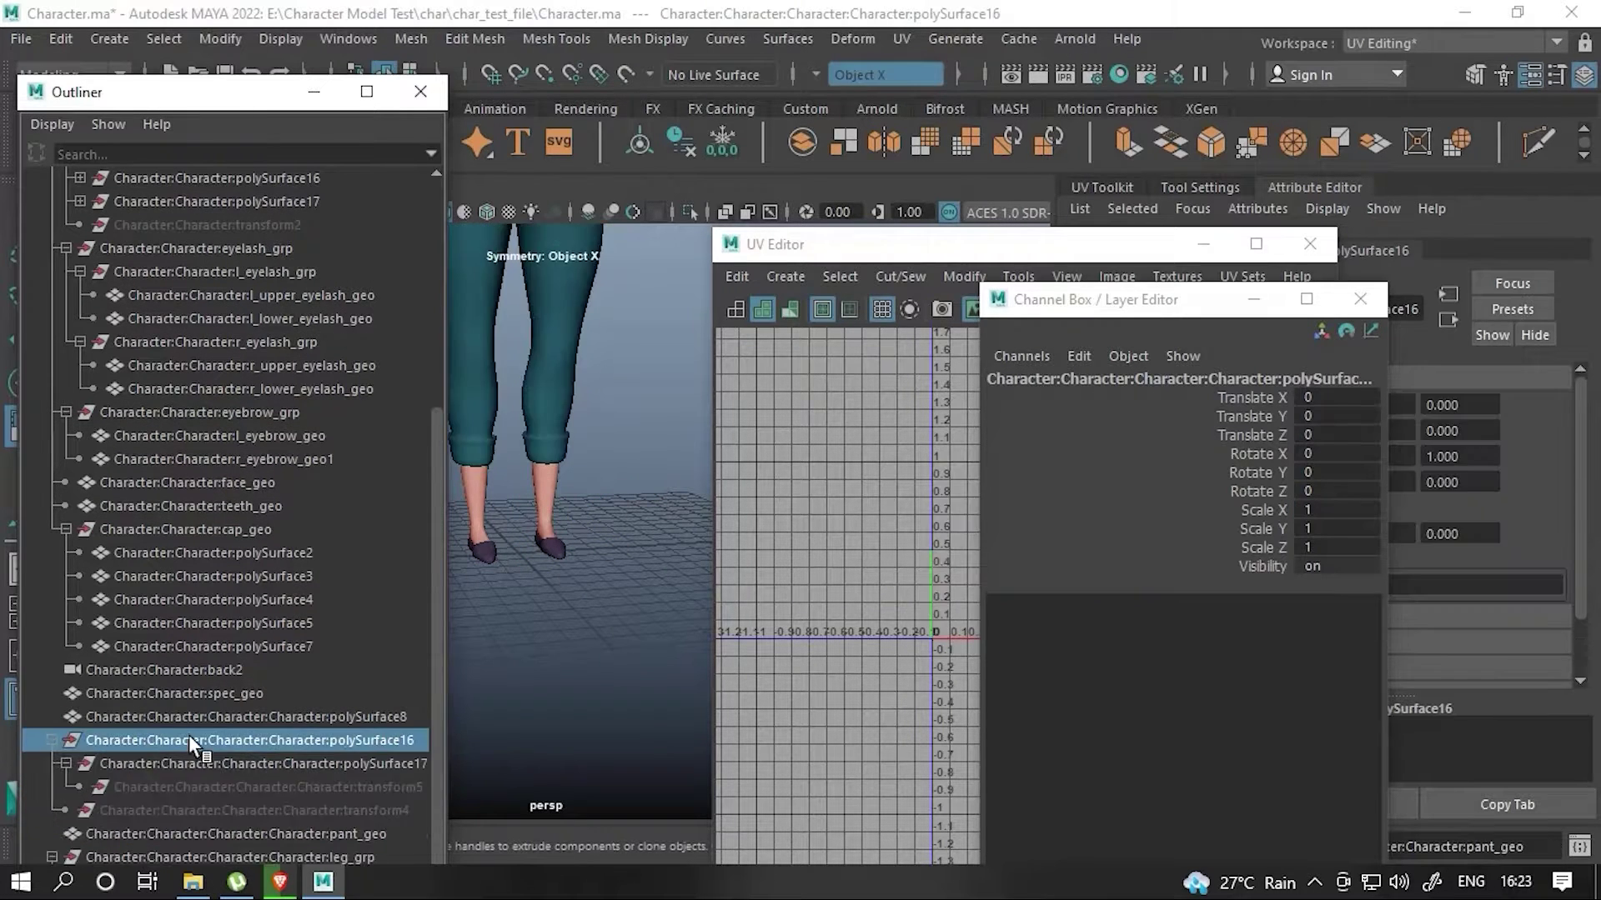
scroll(557, 588, down, 5)
drag(557, 588, 684, 149)
- Select polySurface16, then the pants in object selection mode
click(408, 717)
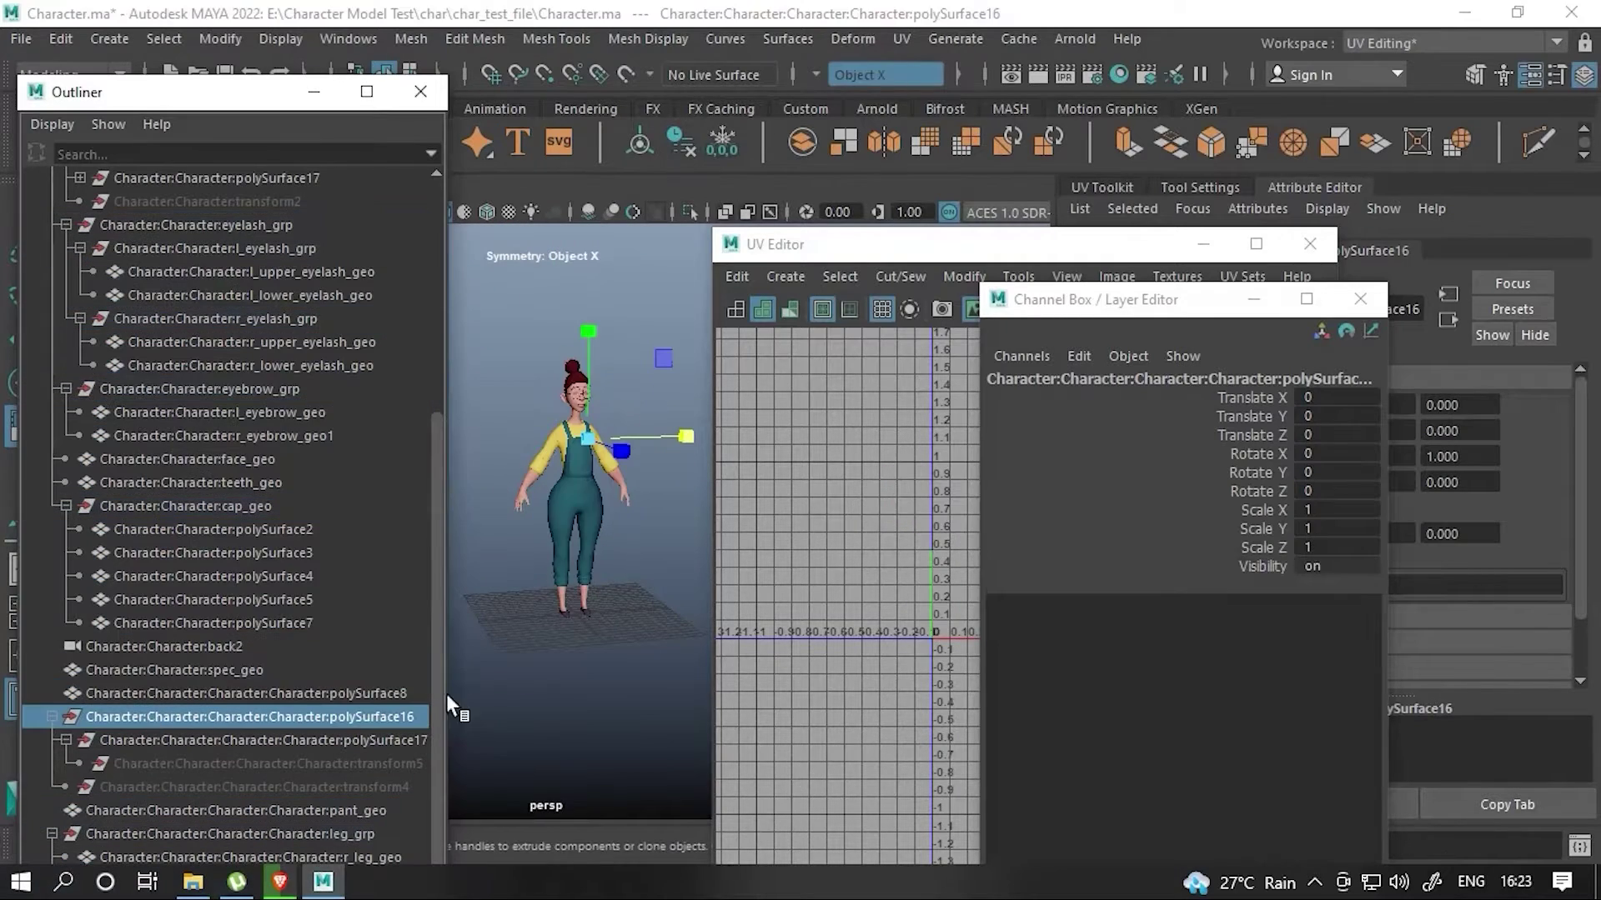
scroll(536, 573, up, 3)
scroll(537, 522, down, 4)
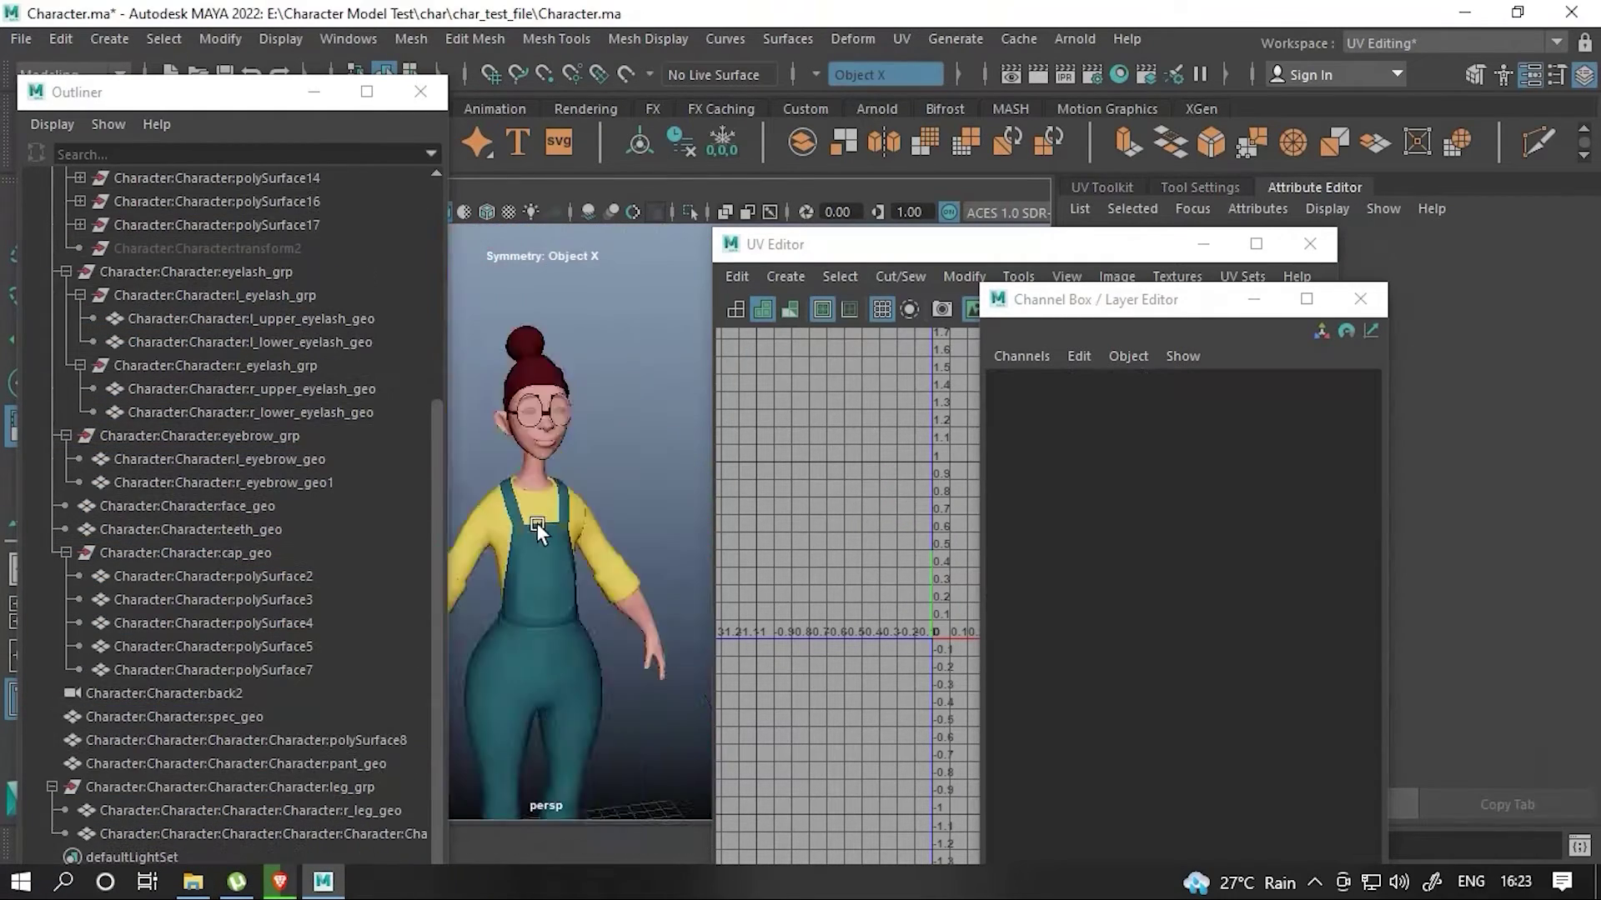
drag(537, 523, 934, 626)
drag(1150, 300, 1411, 430)
click(560, 463)
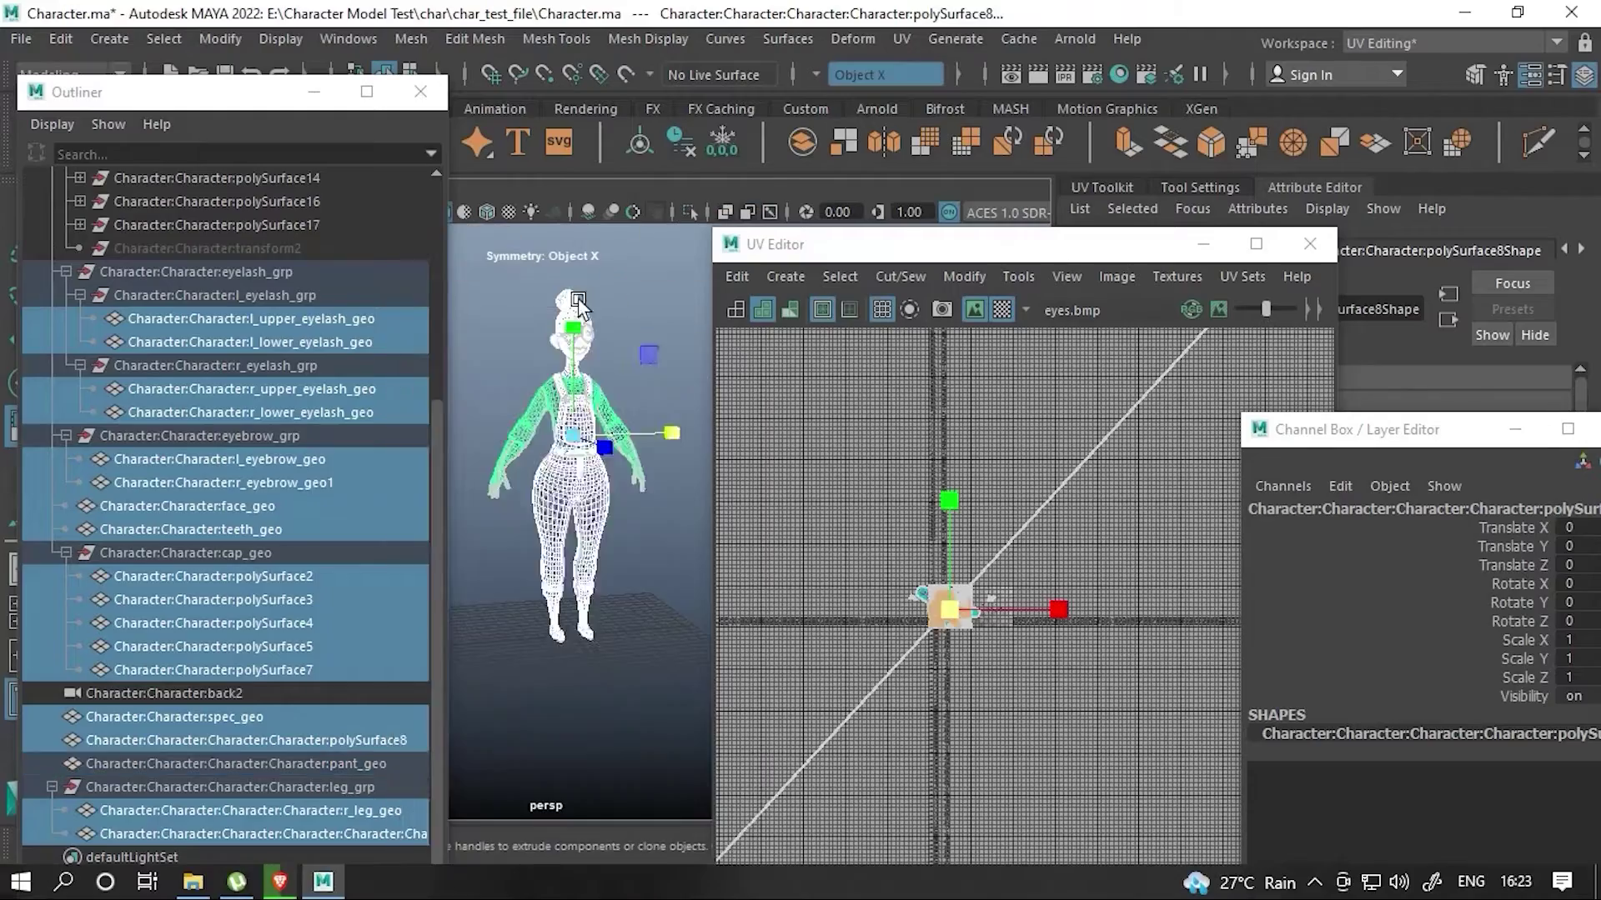
key(F8)
- Add the leg, spectacles and left eyebrow meshes to the selection
shift+click(559, 650)
scroll(517, 484, up, 5)
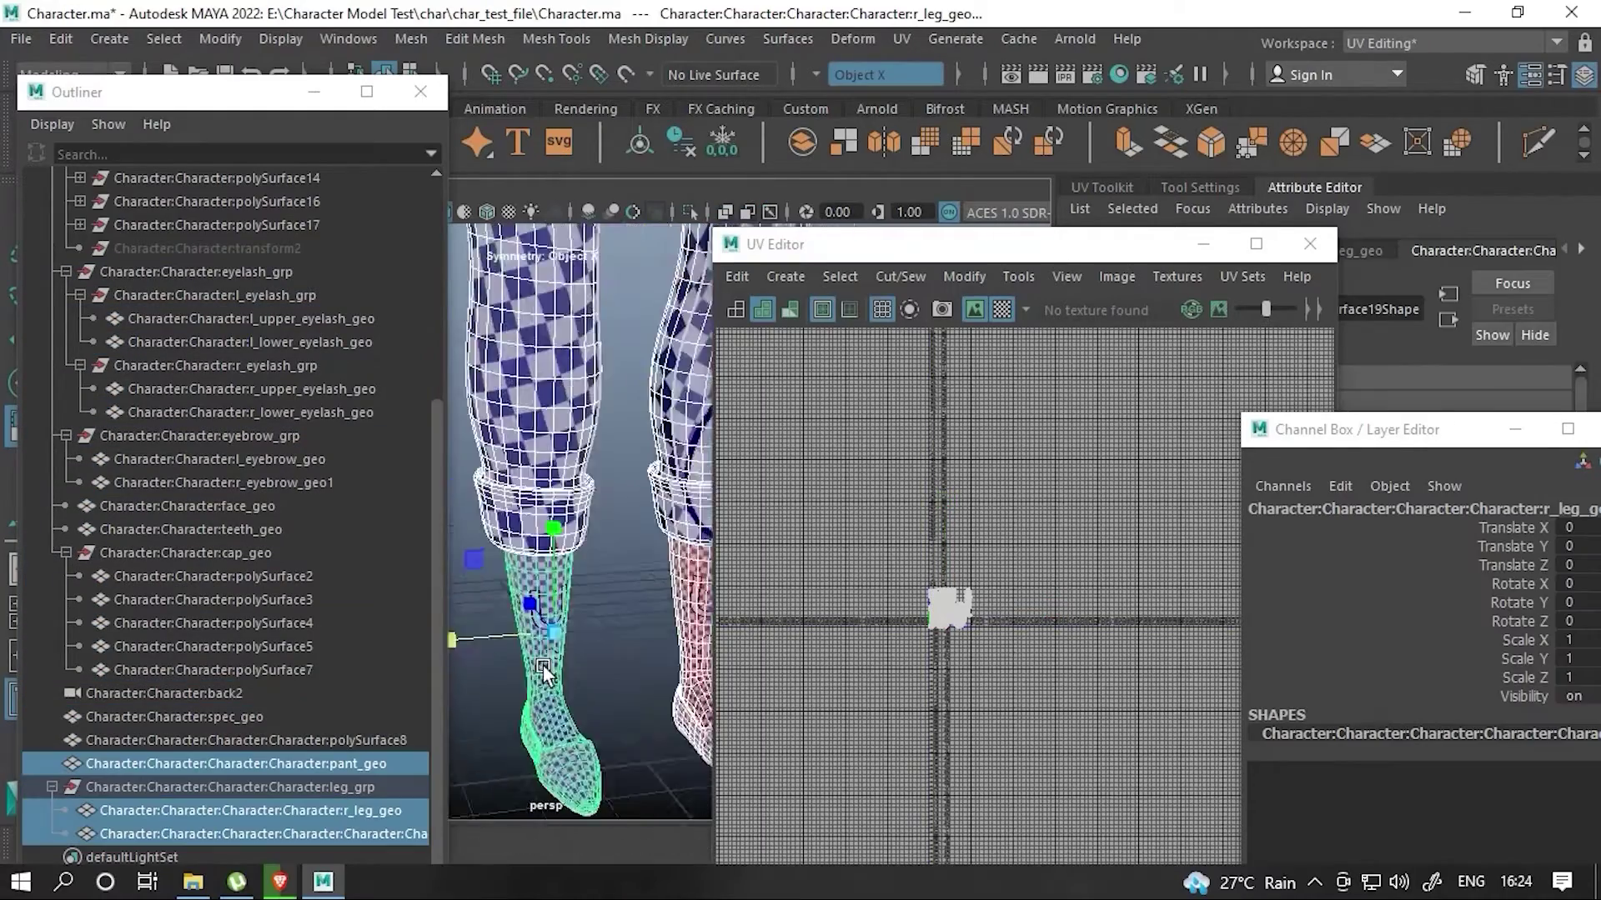
scroll(518, 483, down, 5)
click(534, 516)
scroll(564, 552, up, 4)
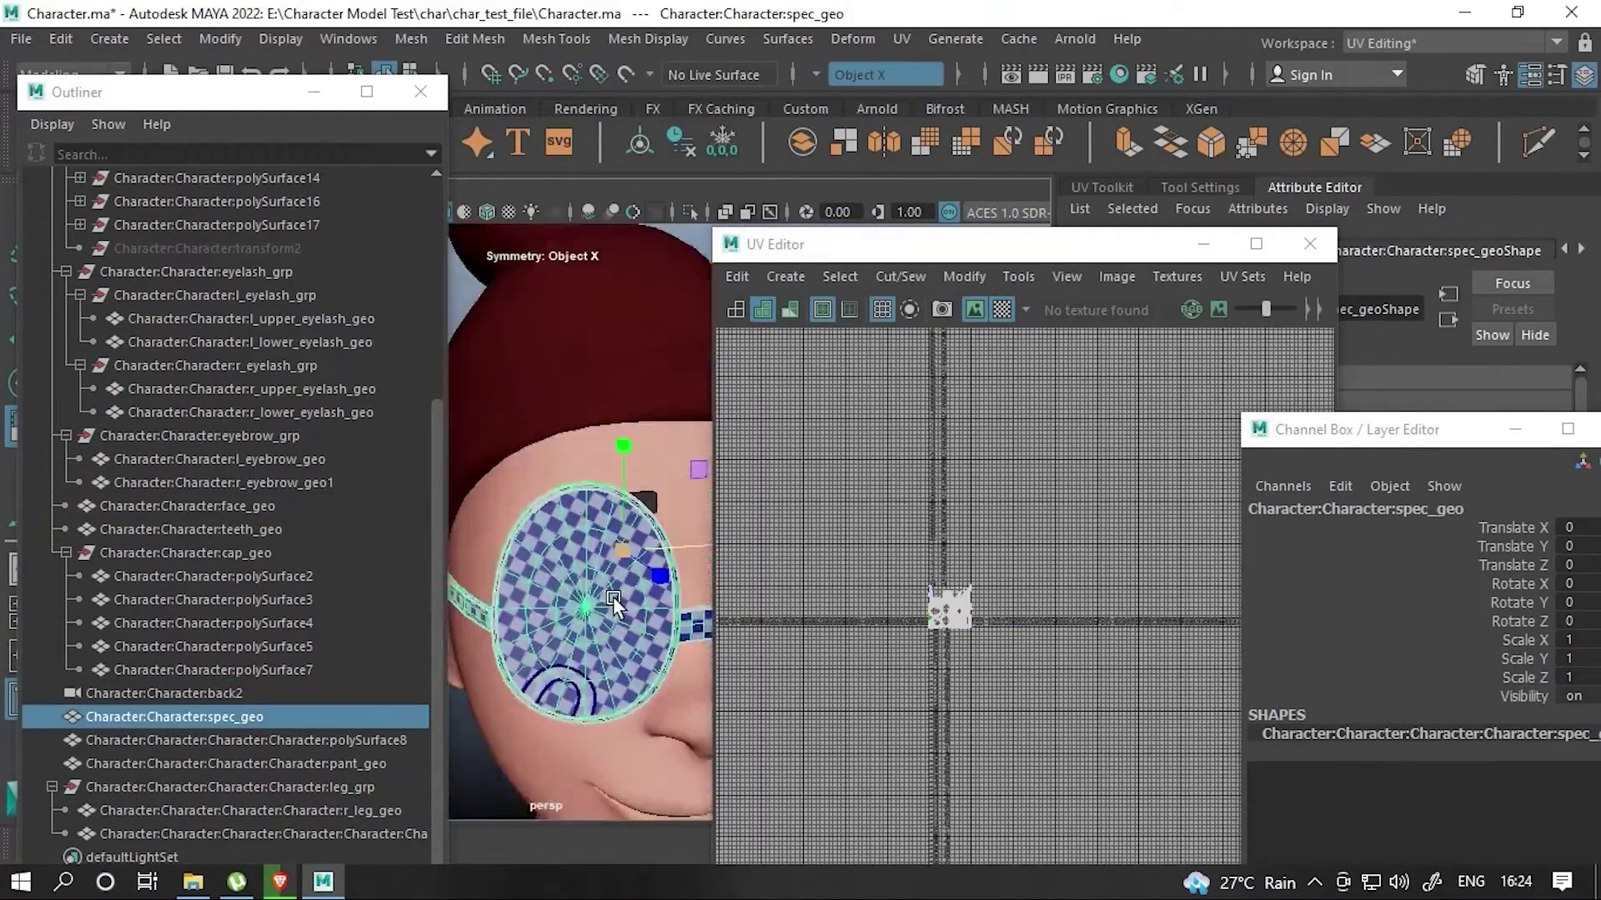
click(567, 639)
scroll(567, 639, down, 5)
drag(466, 250, 661, 793)
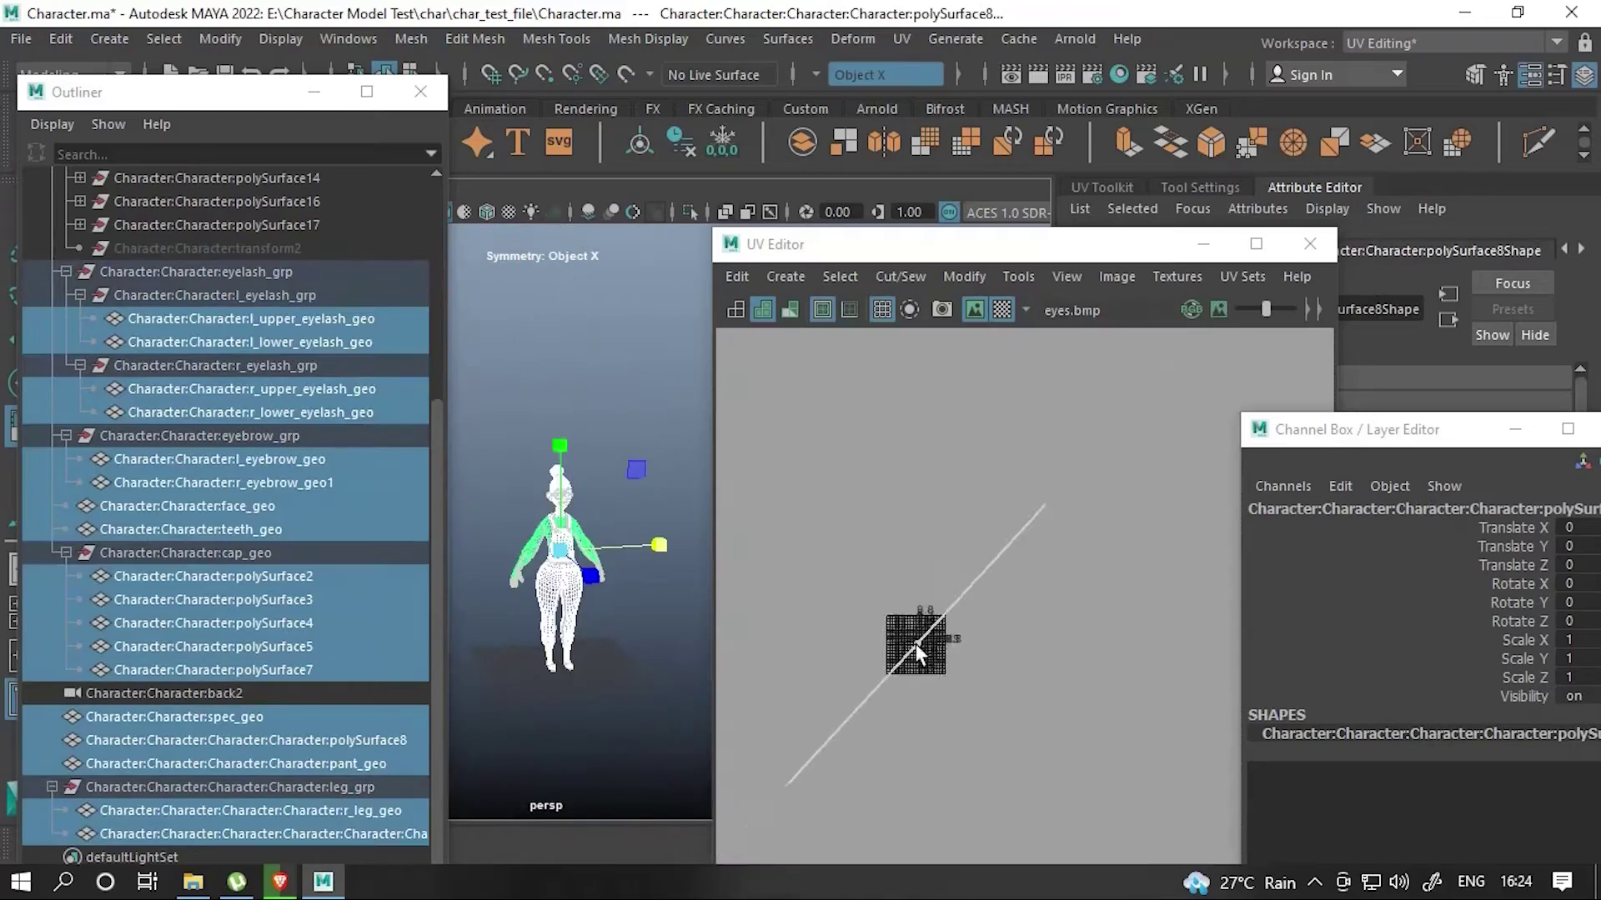
- Pick faces on the shirt mesh, then clear them and select the pants mesh
click(929, 573)
click(942, 626)
key(f)
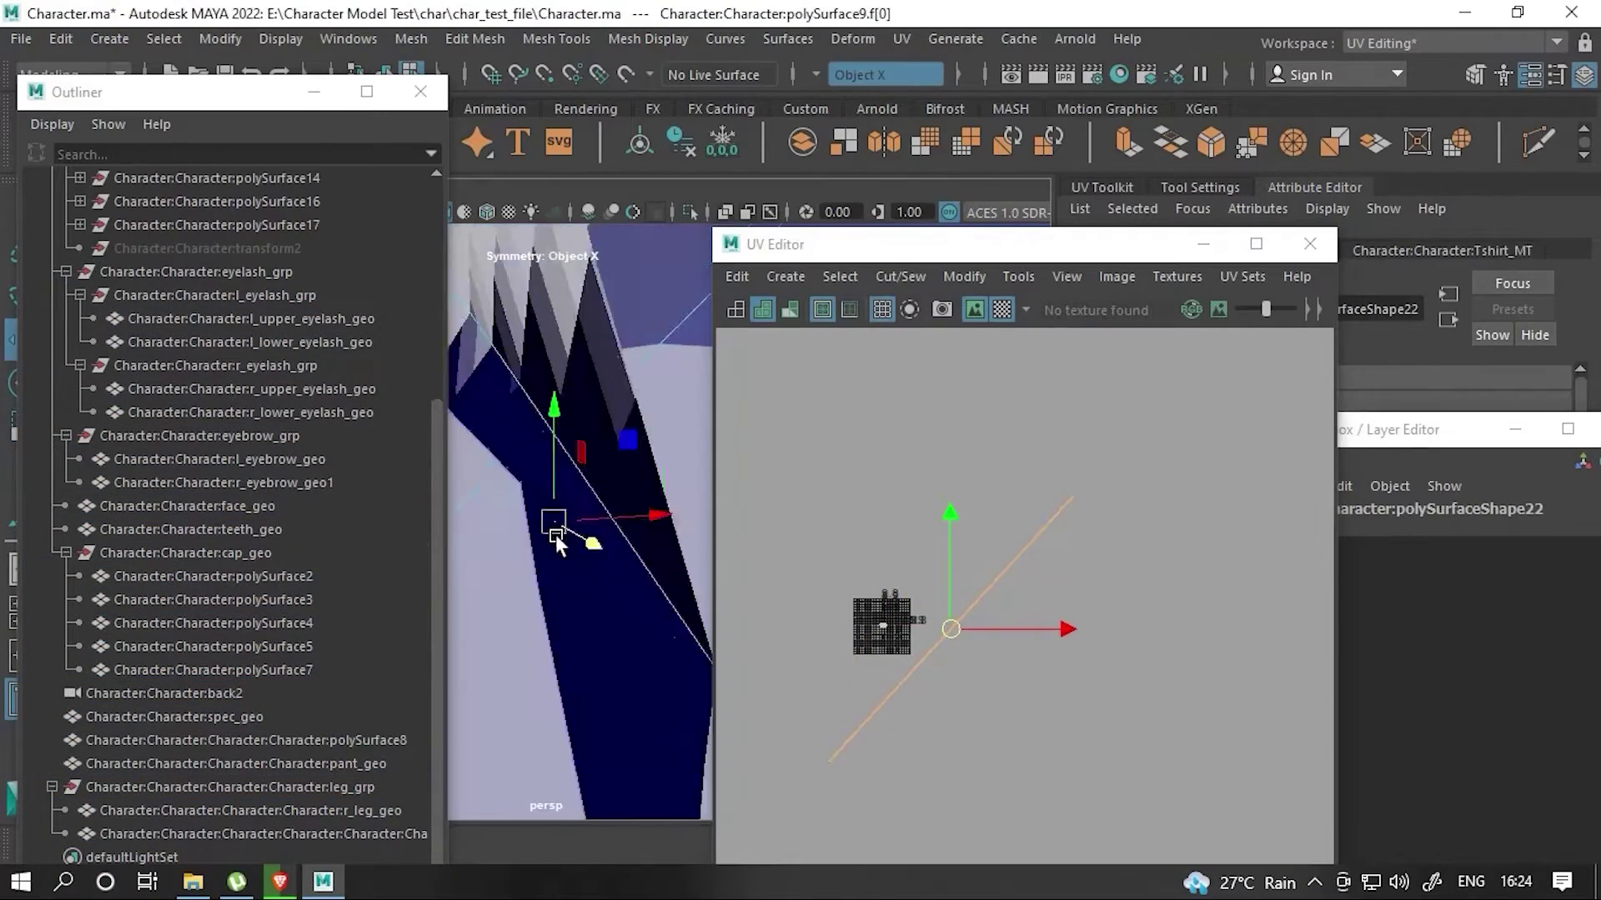
scroll(636, 517, down, 5)
right_click(637, 423)
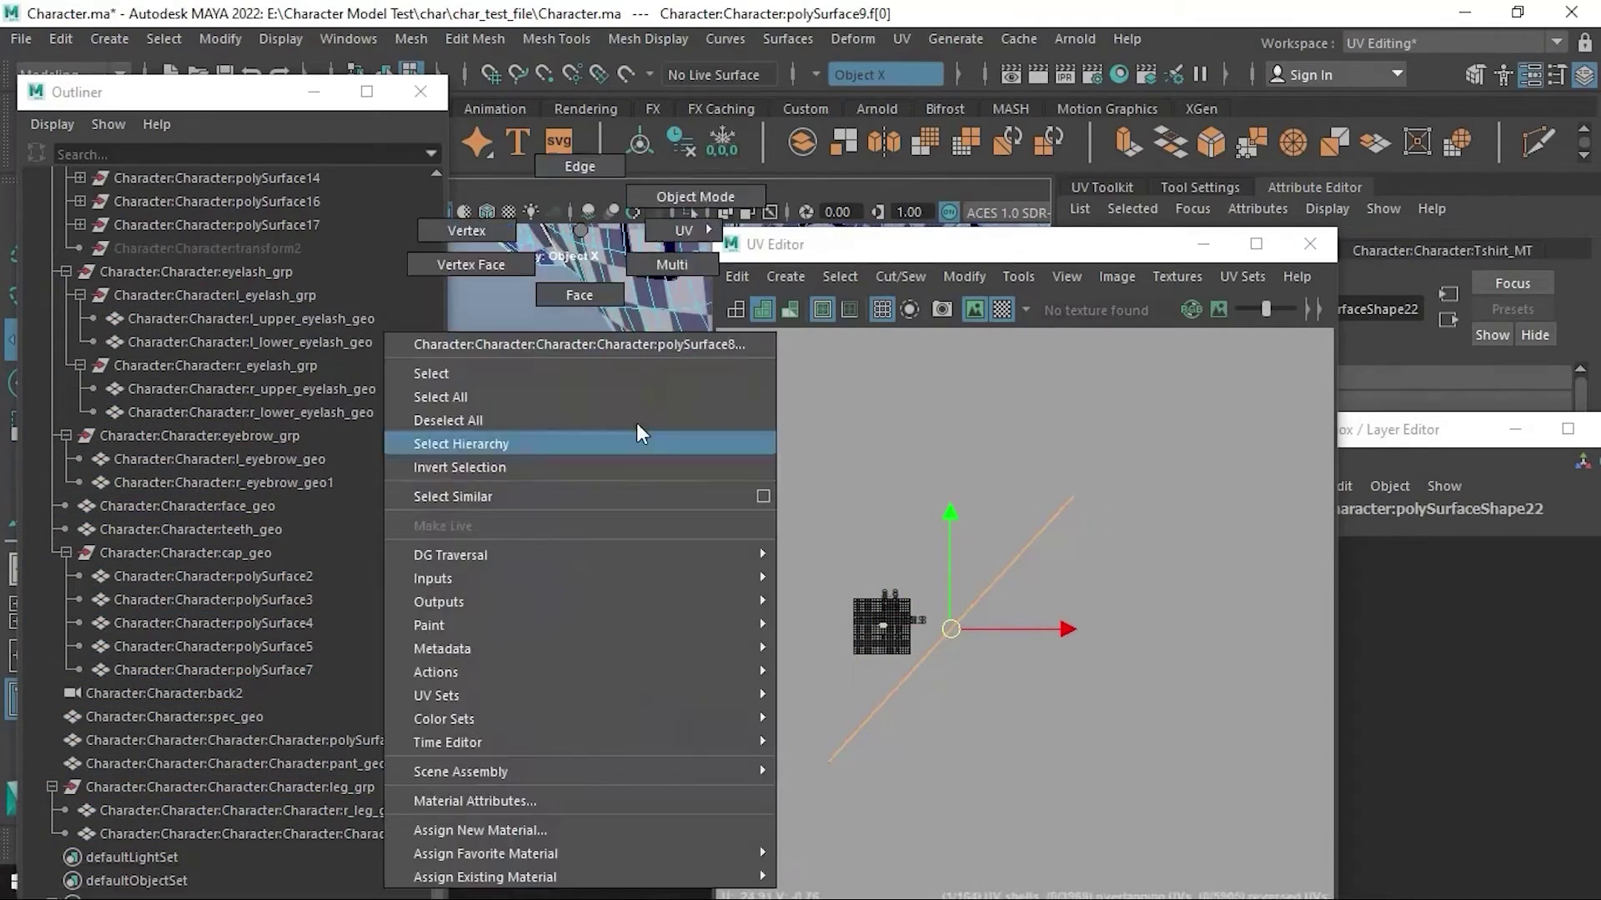
click(859, 621)
click(593, 594)
scroll(642, 592, down, 5)
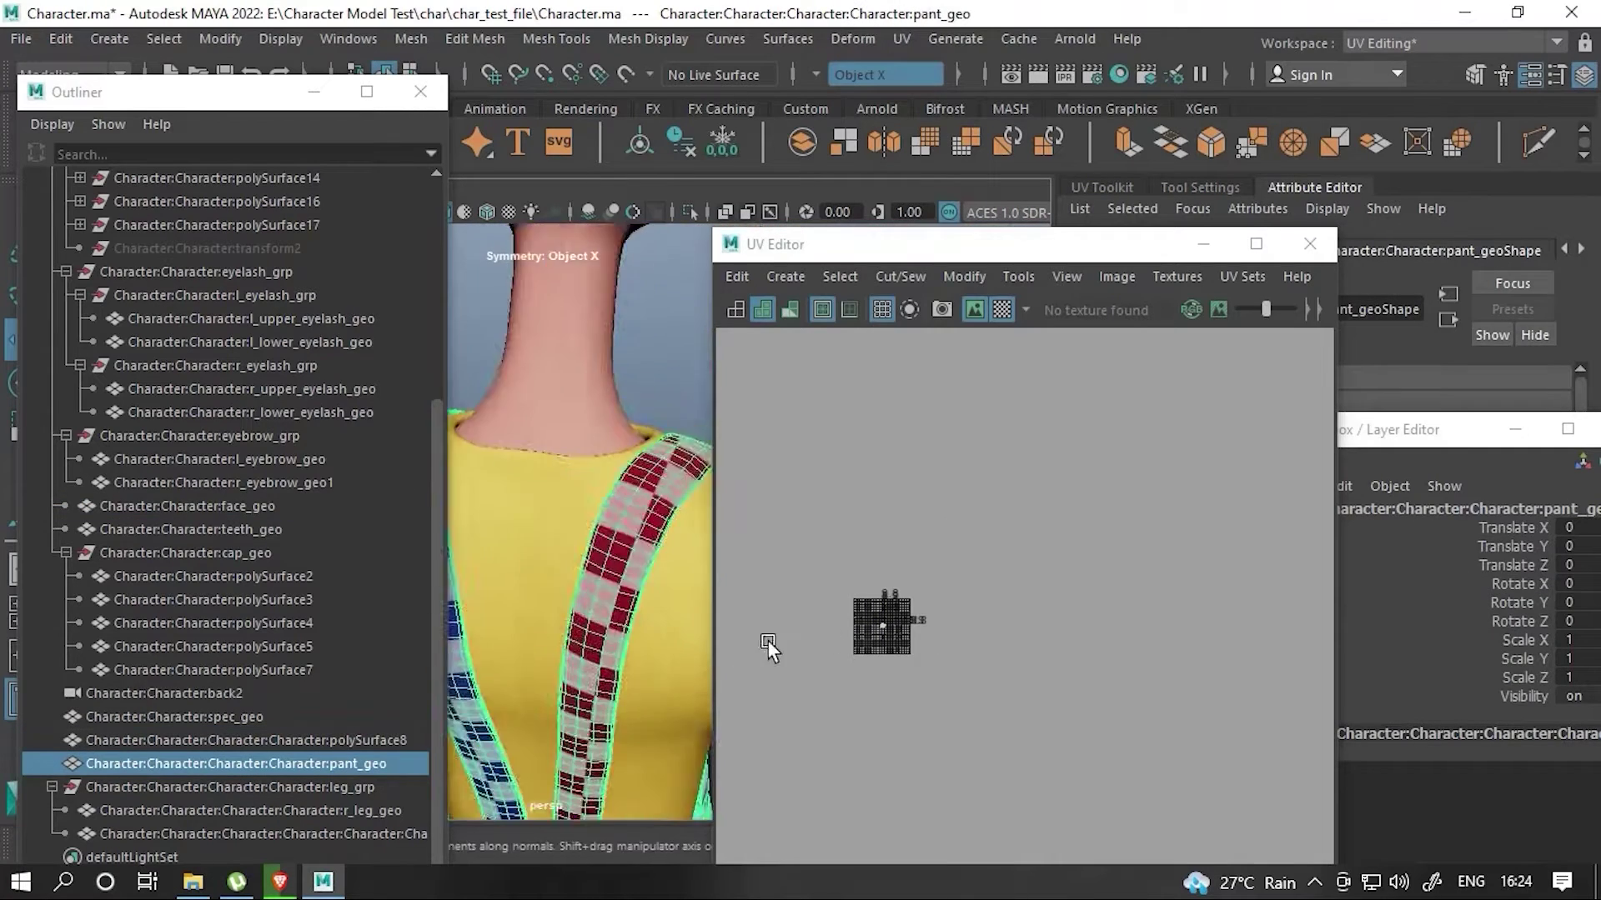
- Select every mesh of the character and frame it in the view
key(ctrl+shift+a)
key(f)
right_drag(938, 557, 940, 618)
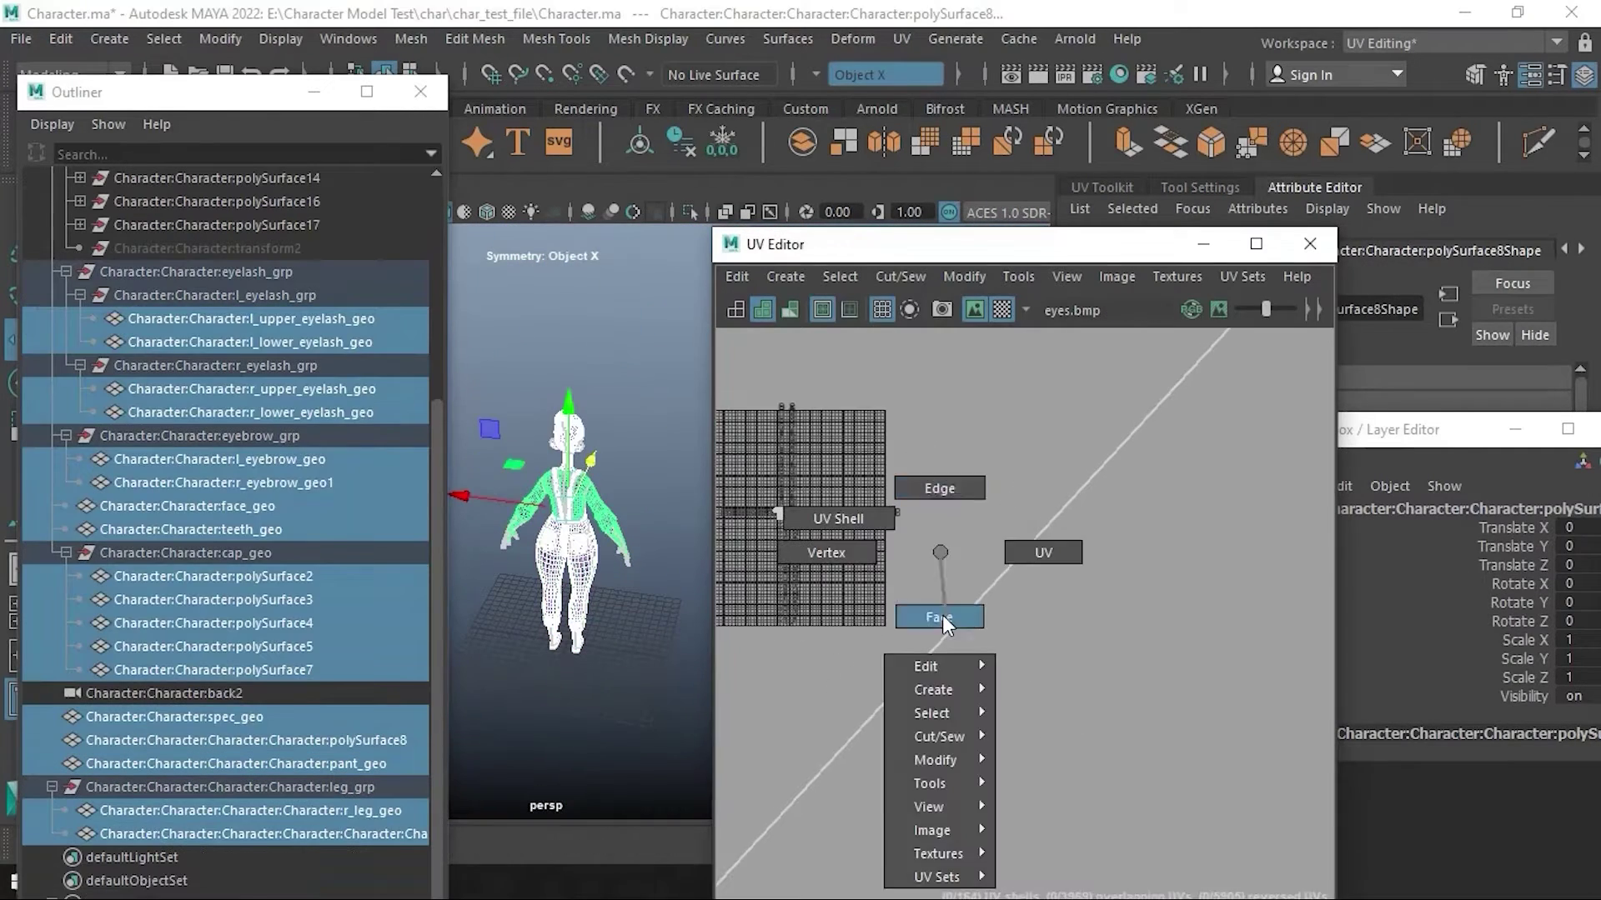
click(586, 446)
alt+drag(566, 549, 587, 622)
scroll(587, 622, up, 5)
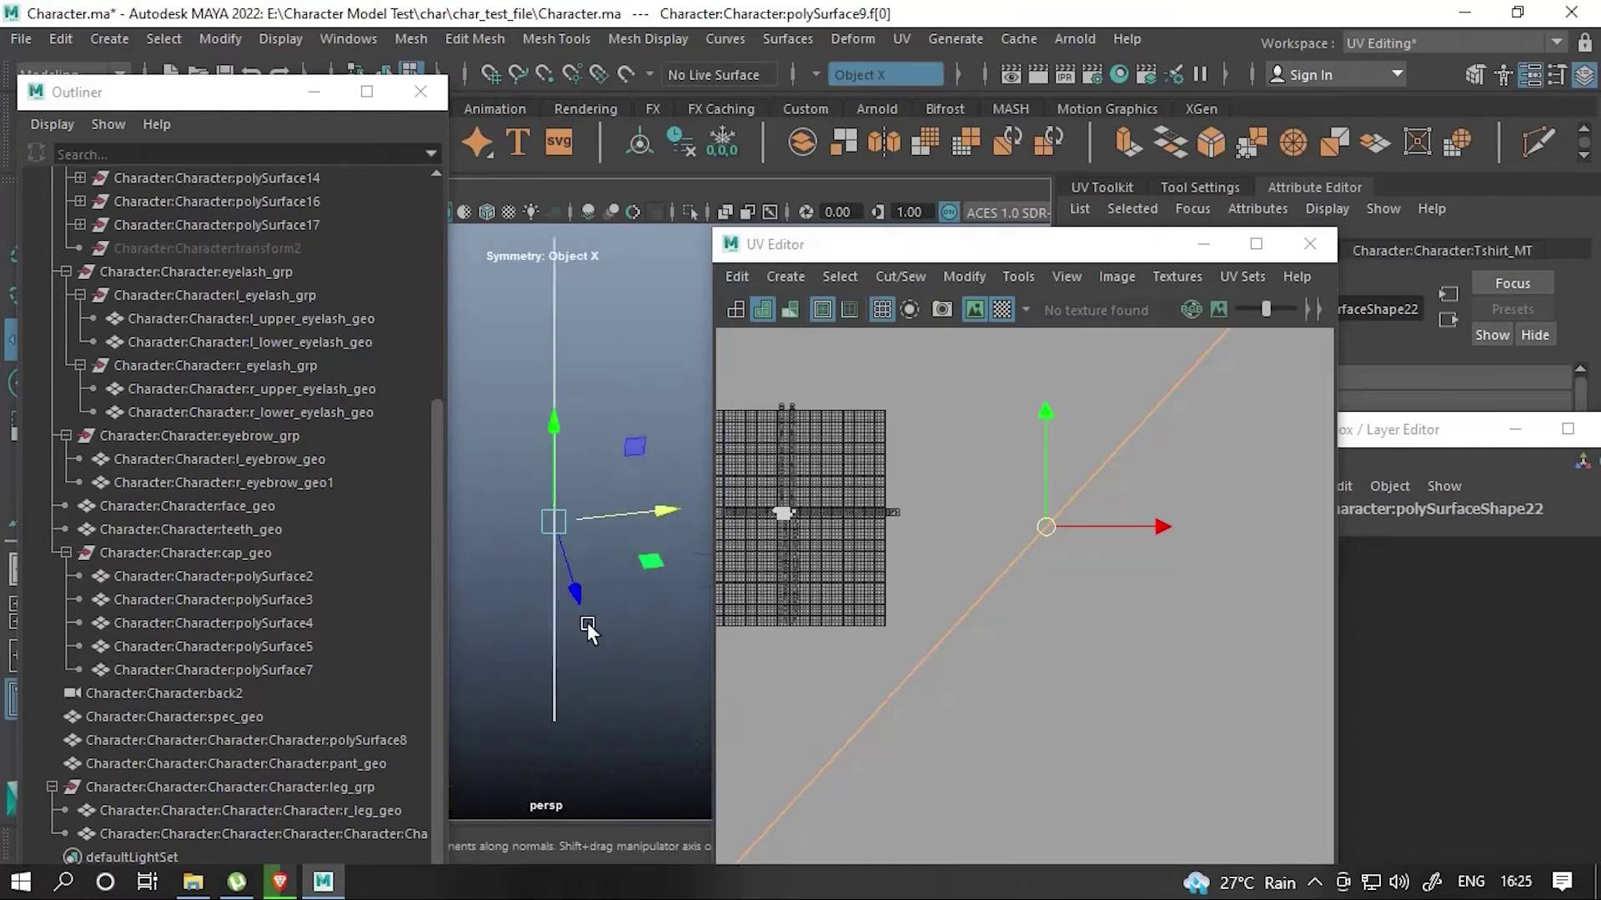
right_drag(618, 624, 554, 587)
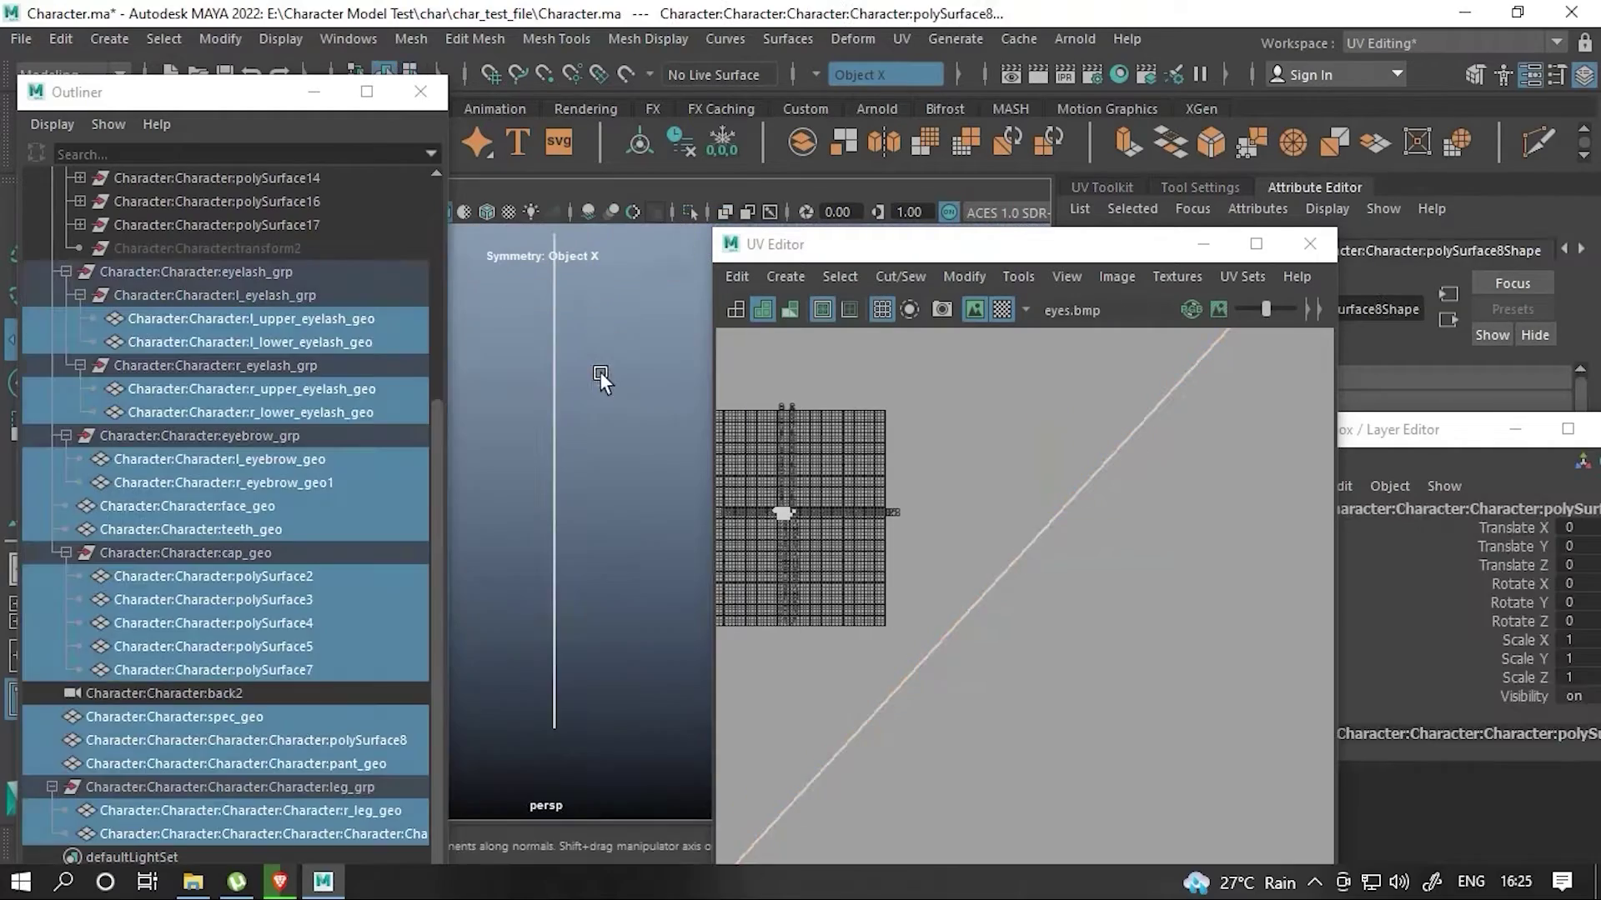
key(f)
key(ctrl+shift+a)
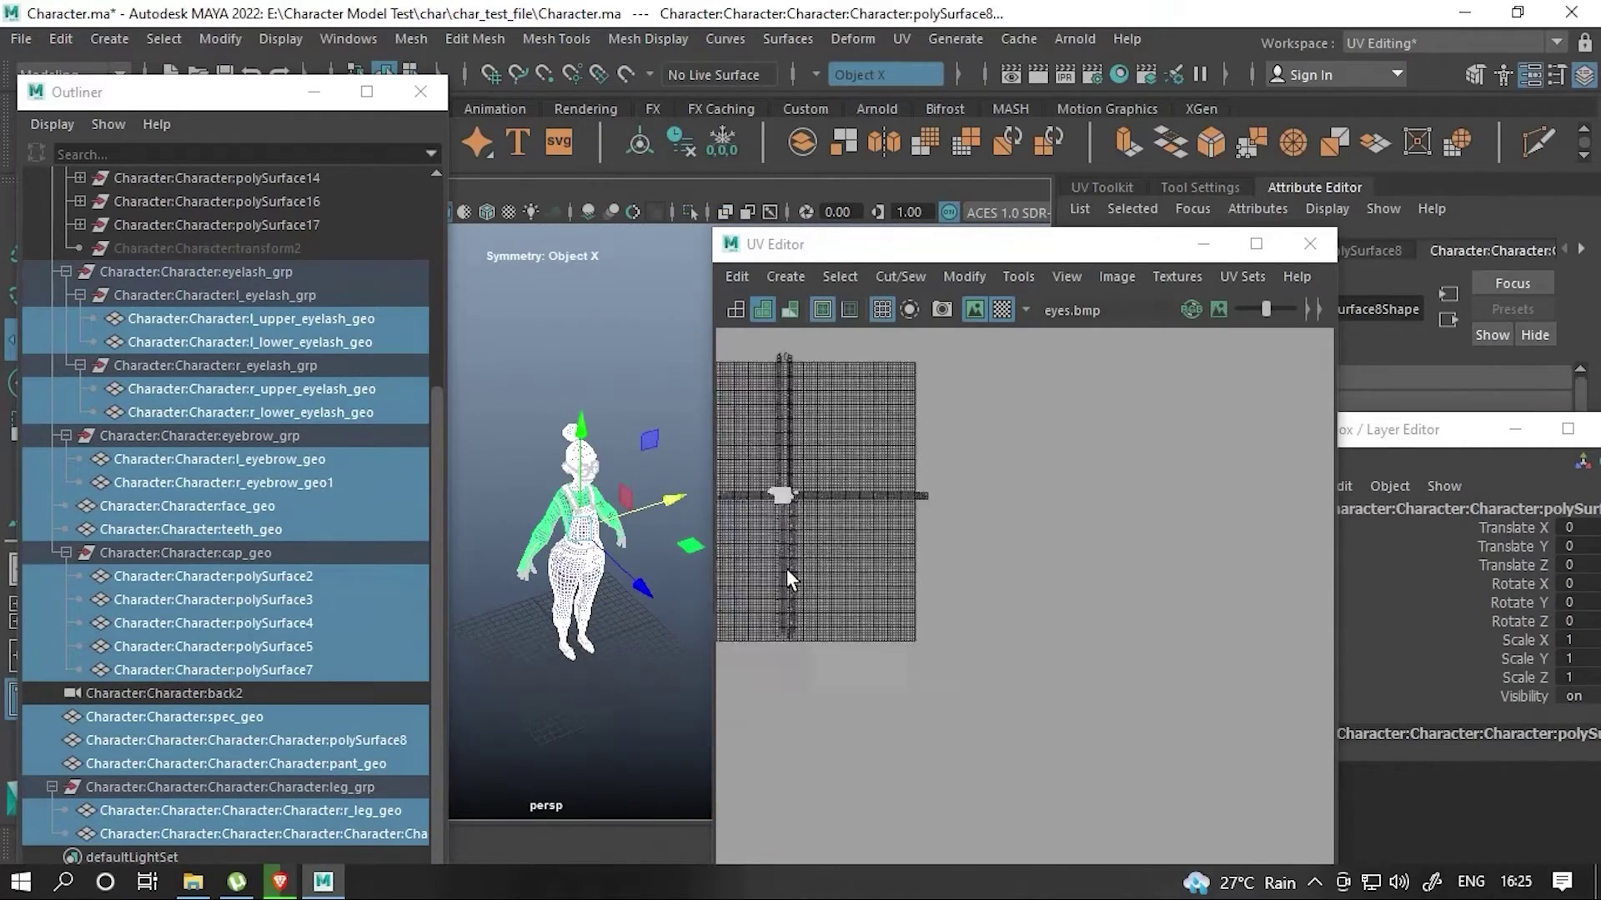
- Lay out all the selected UVs, fixing the non-manifold geometry when warned
right_drag(936, 659, 1090, 792)
key(ctrl+l)
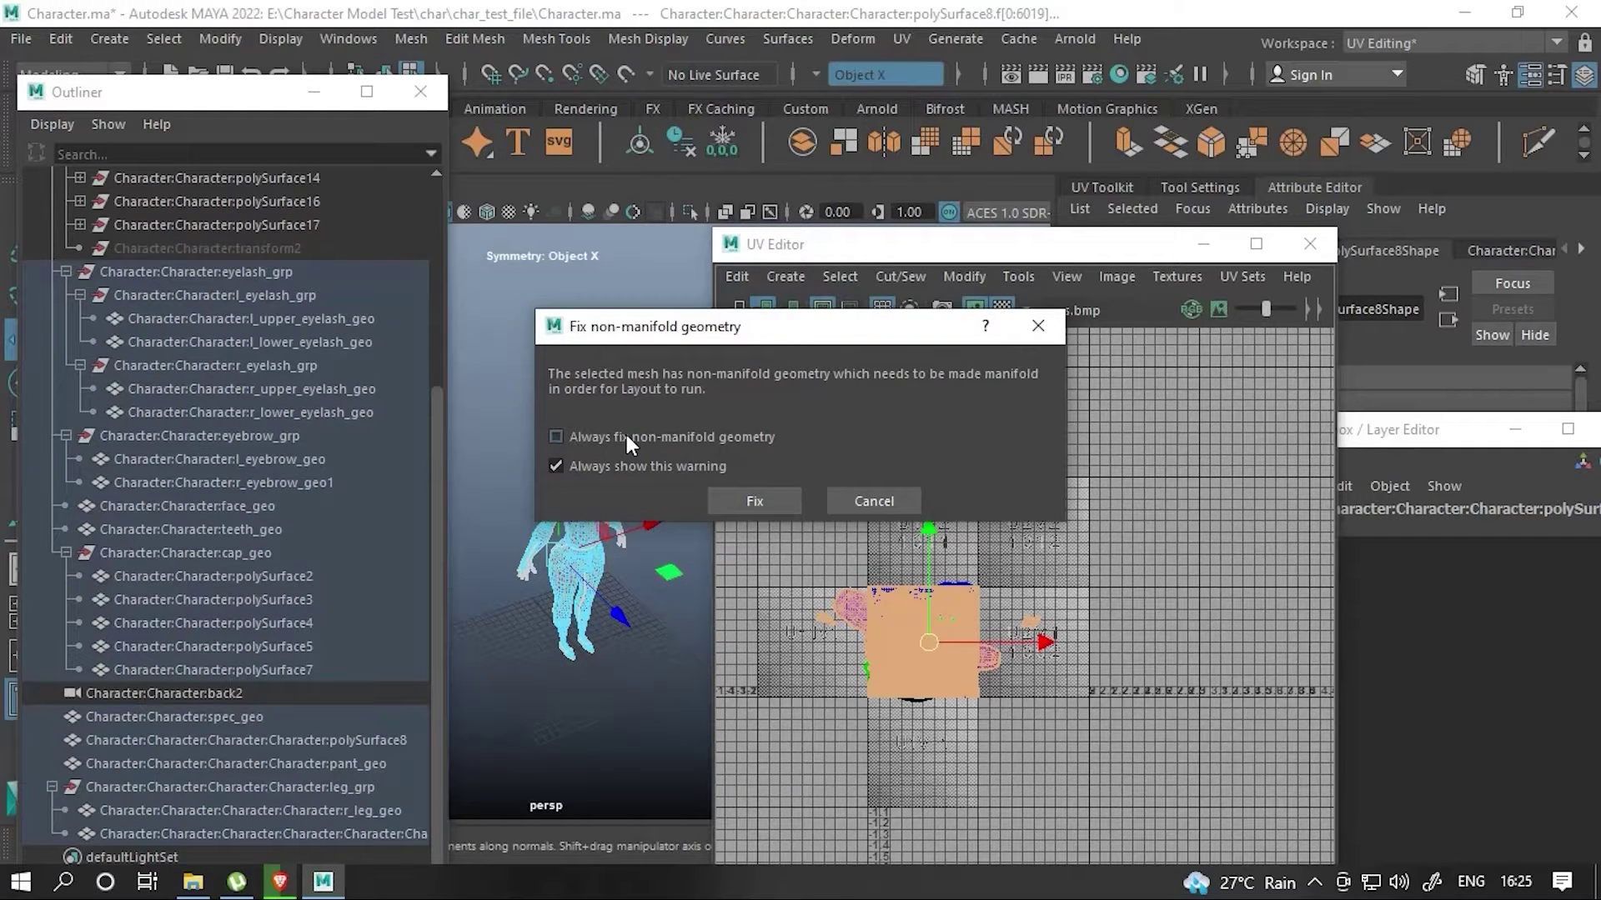
click(750, 501)
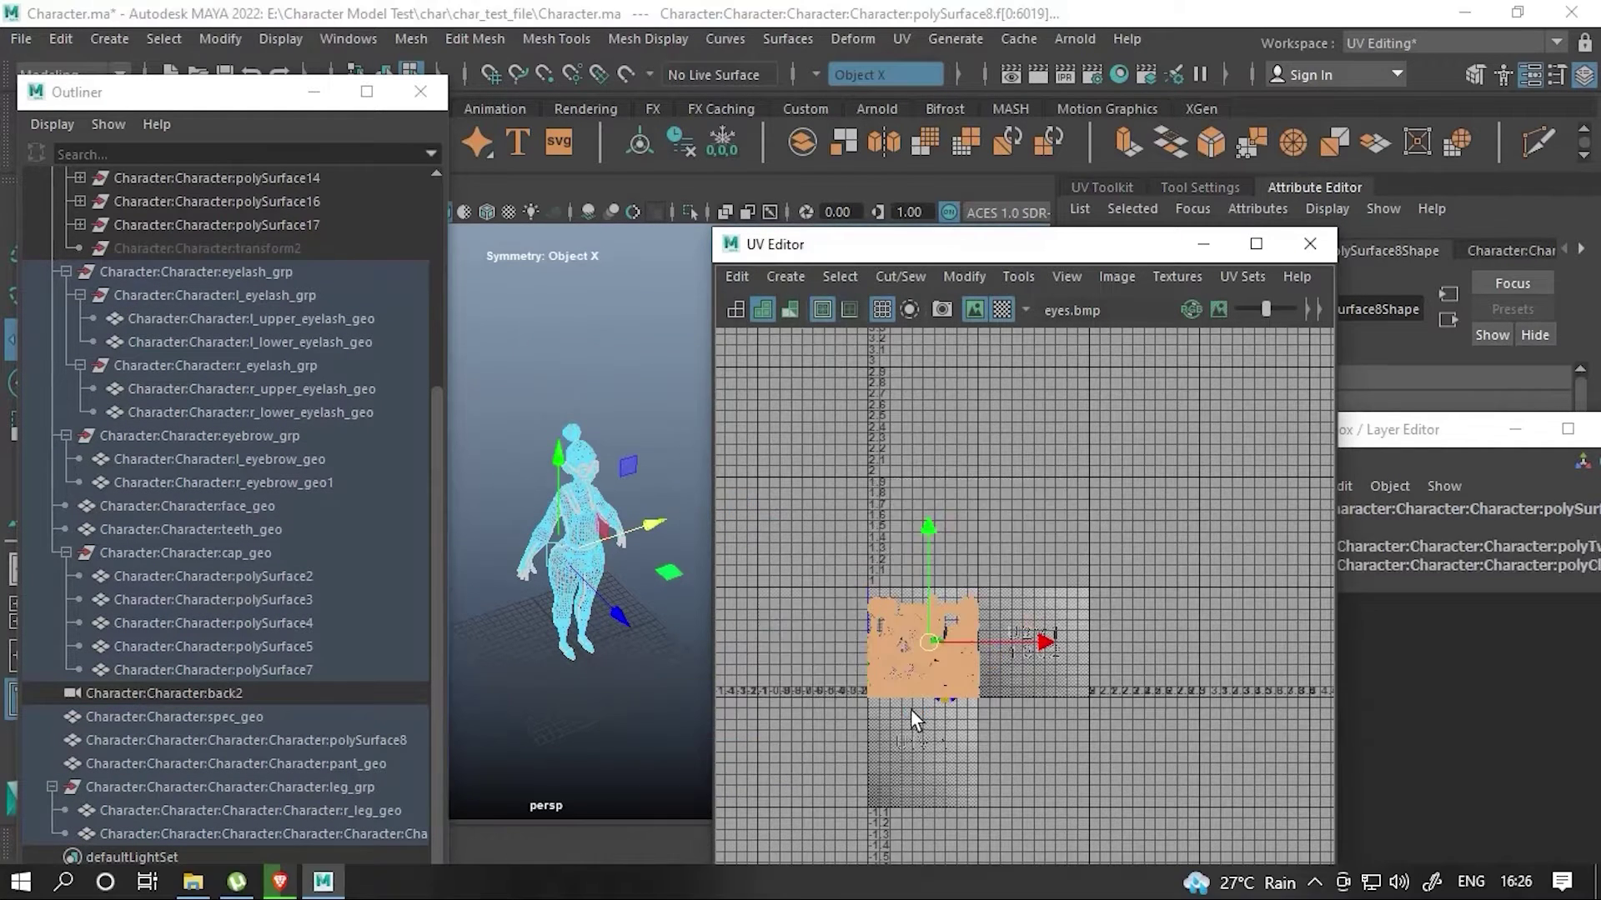
key(f)
right_drag(1055, 615, 1127, 595)
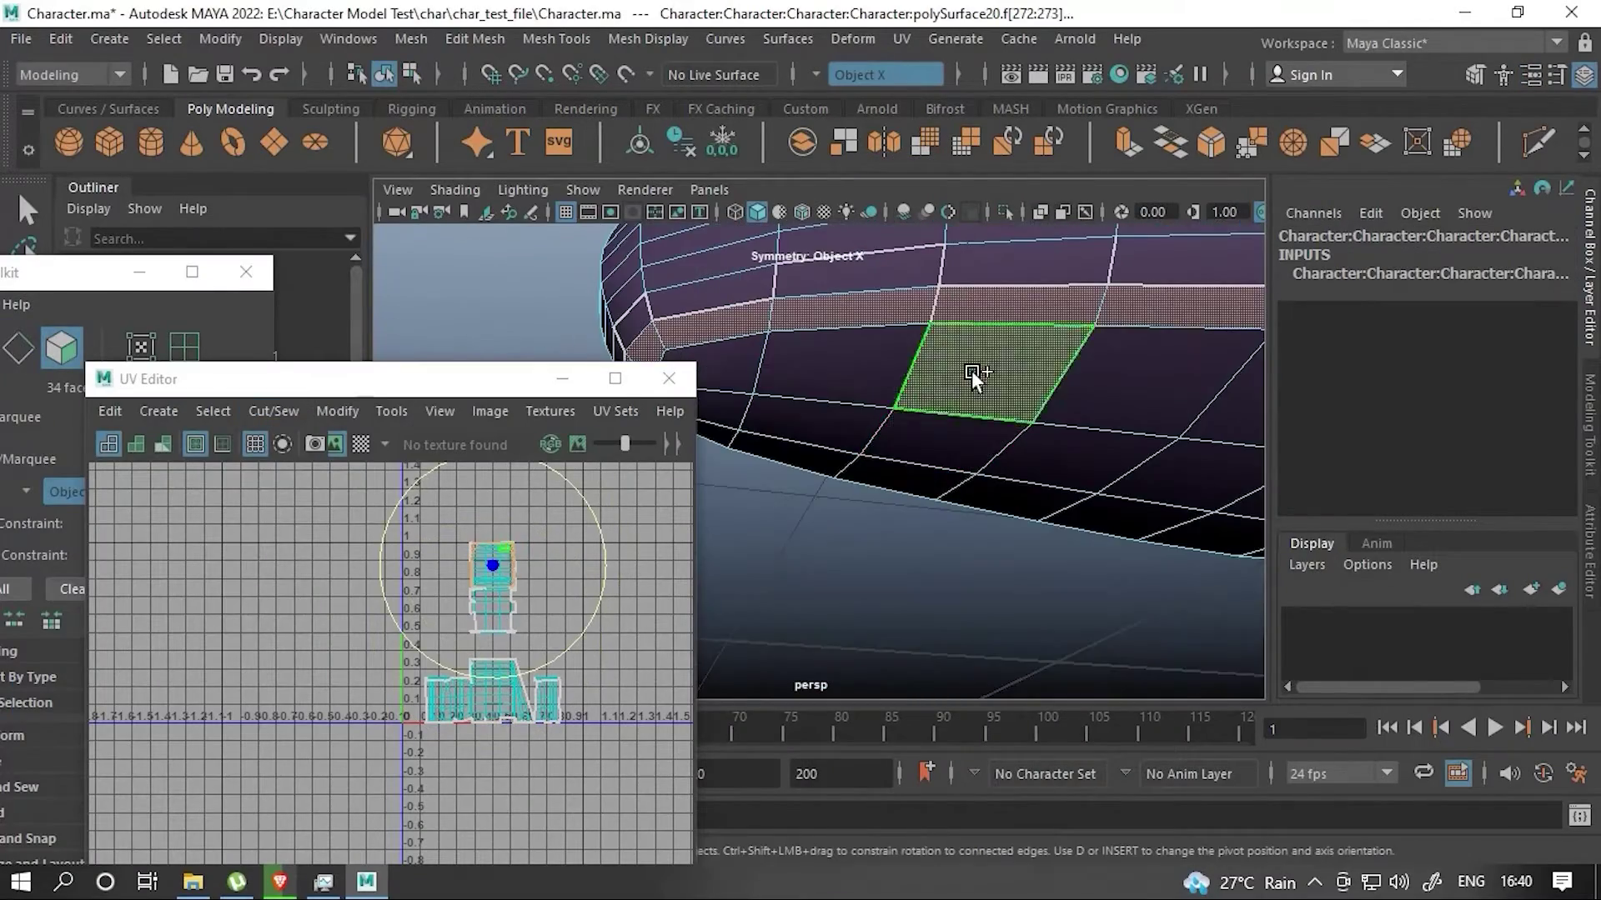
- Select the shoe's sole, upper, ankle and heel faces
alt+drag(972, 370, 1017, 343)
click(1079, 444)
key(shift+period)
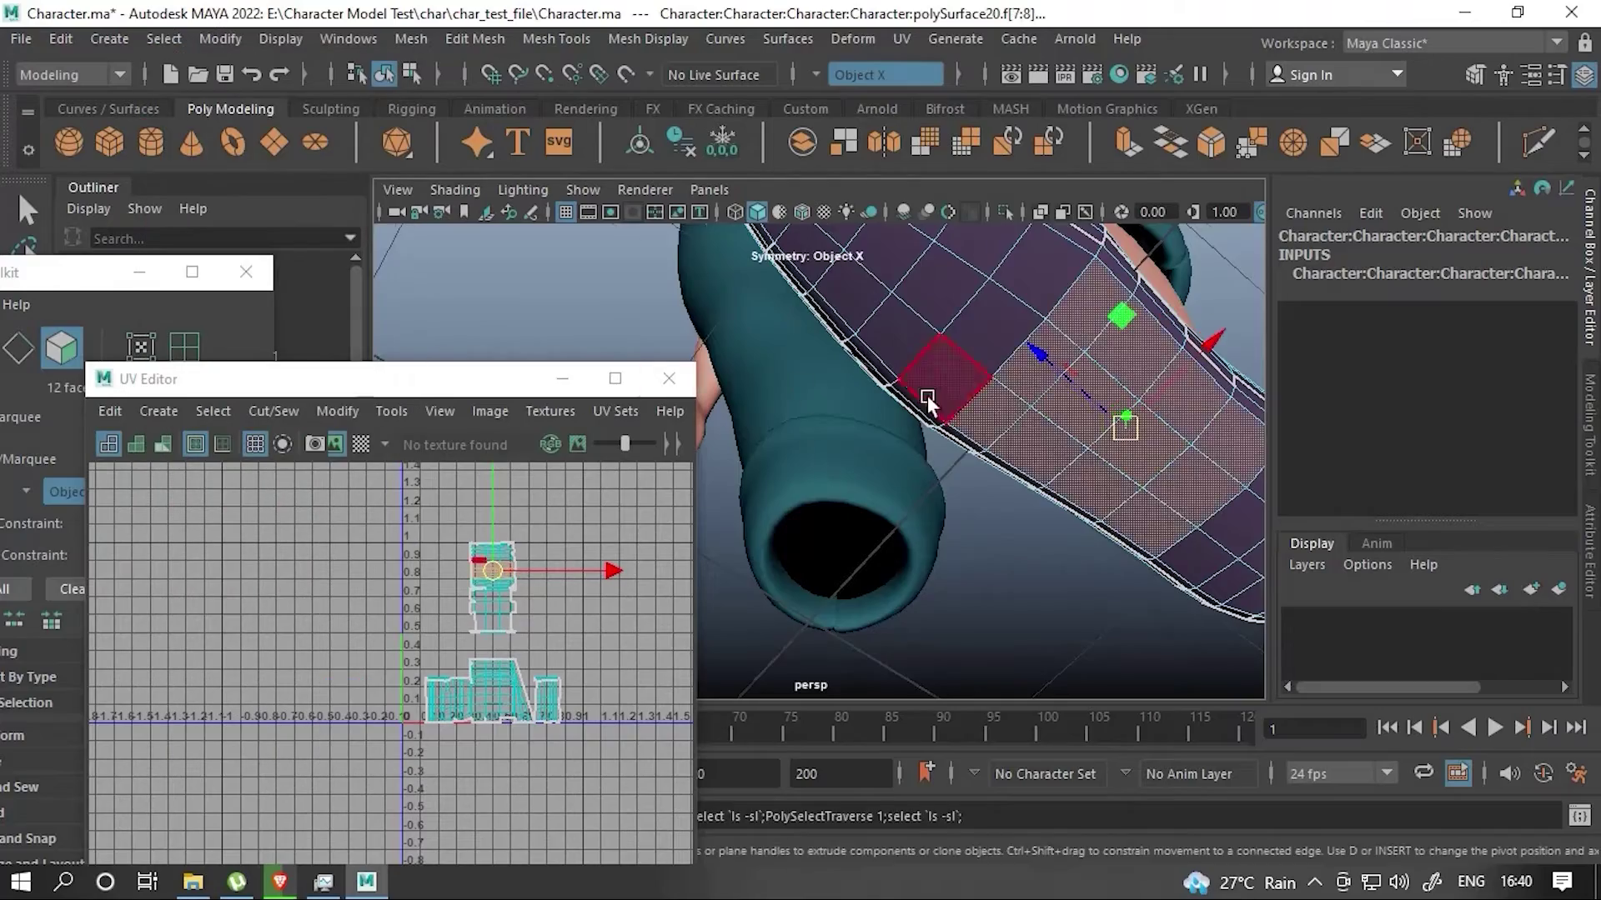
mouse_move(927, 395)
alt+mouse_down()
mouse_move(983, 436)
mouse_move(943, 340)
mouse_move(827, 322)
mouse_move(933, 335)
mouse_move(924, 393)
mouse_move(1017, 284)
mouse_move(917, 458)
mouse_move(905, 448)
mouse_move(928, 503)
mouse_move(658, 467)
alt+mouse_up()
key(shift+period)
key(shift+period)
shift+double_click(1017, 284)
shift+double_click(1090, 407)
shift+double_click(917, 479)
shift+click(847, 517)
- Planar-project UVs for the selected shoe faces, then for the whole shoe mesh
click(274, 410)
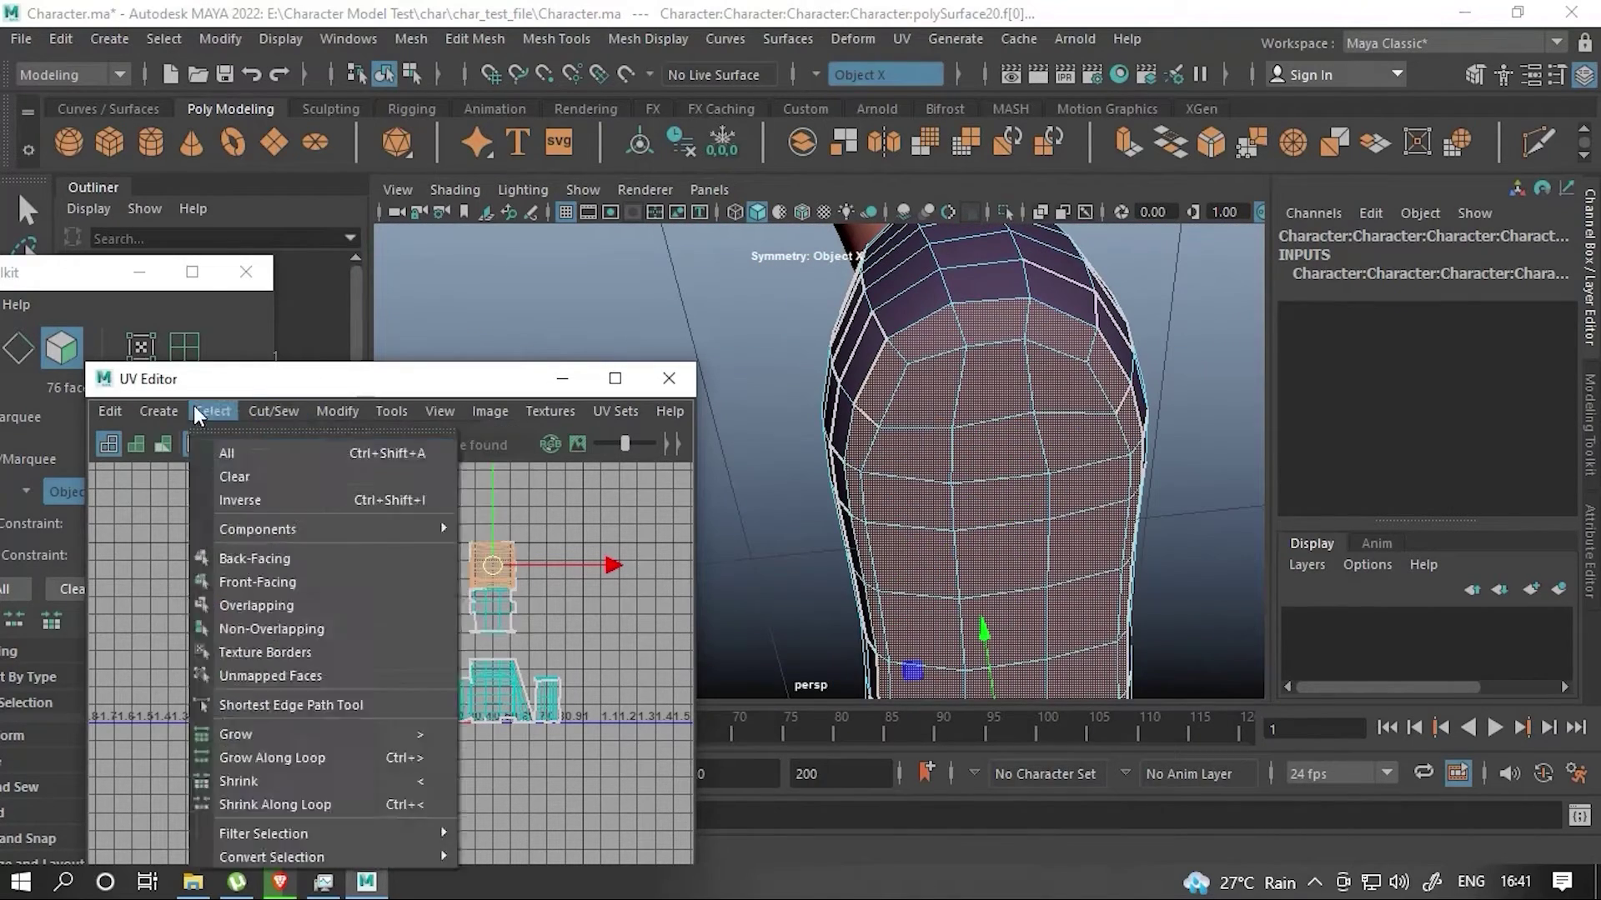
click(359, 593)
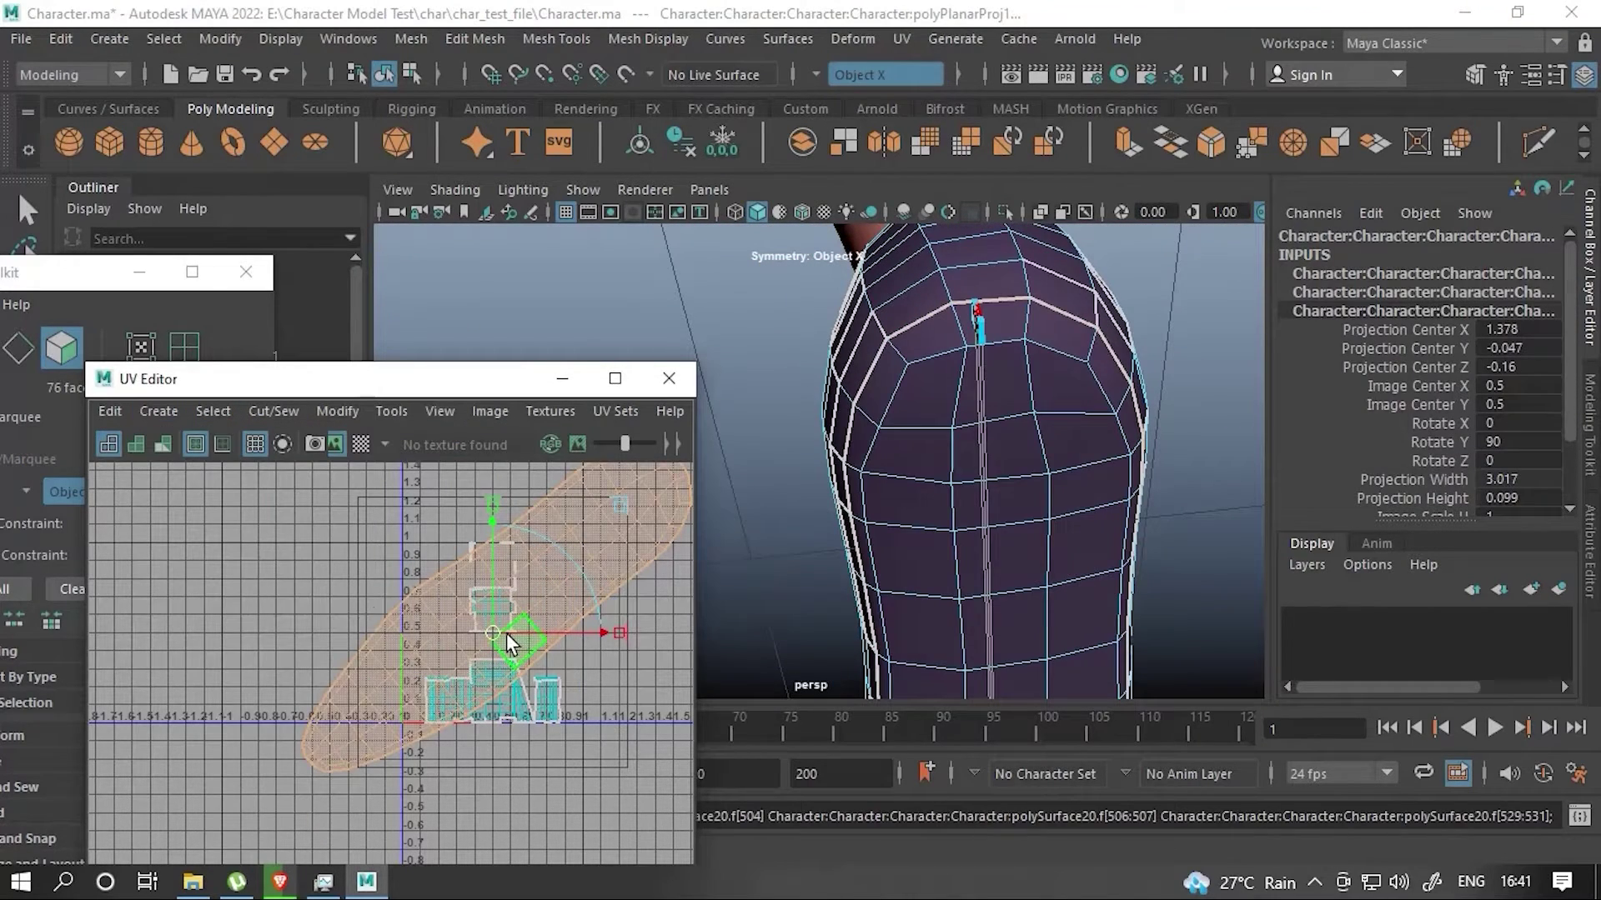
alt+drag(750, 500, 922, 436)
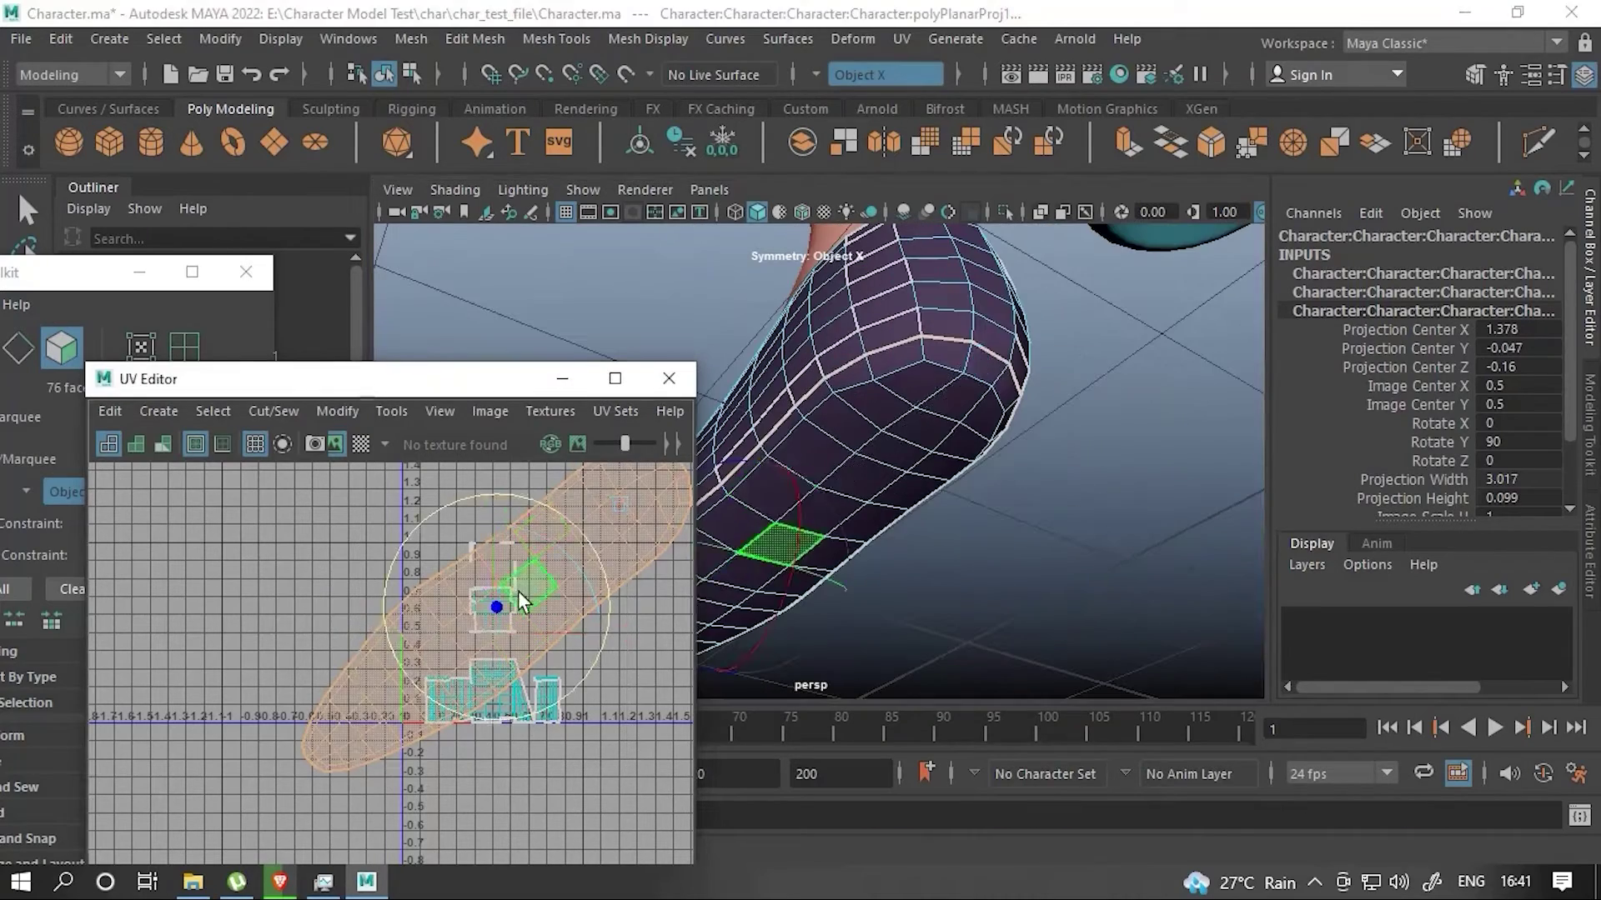
drag(518, 590, 280, 608)
click(159, 411)
click(217, 597)
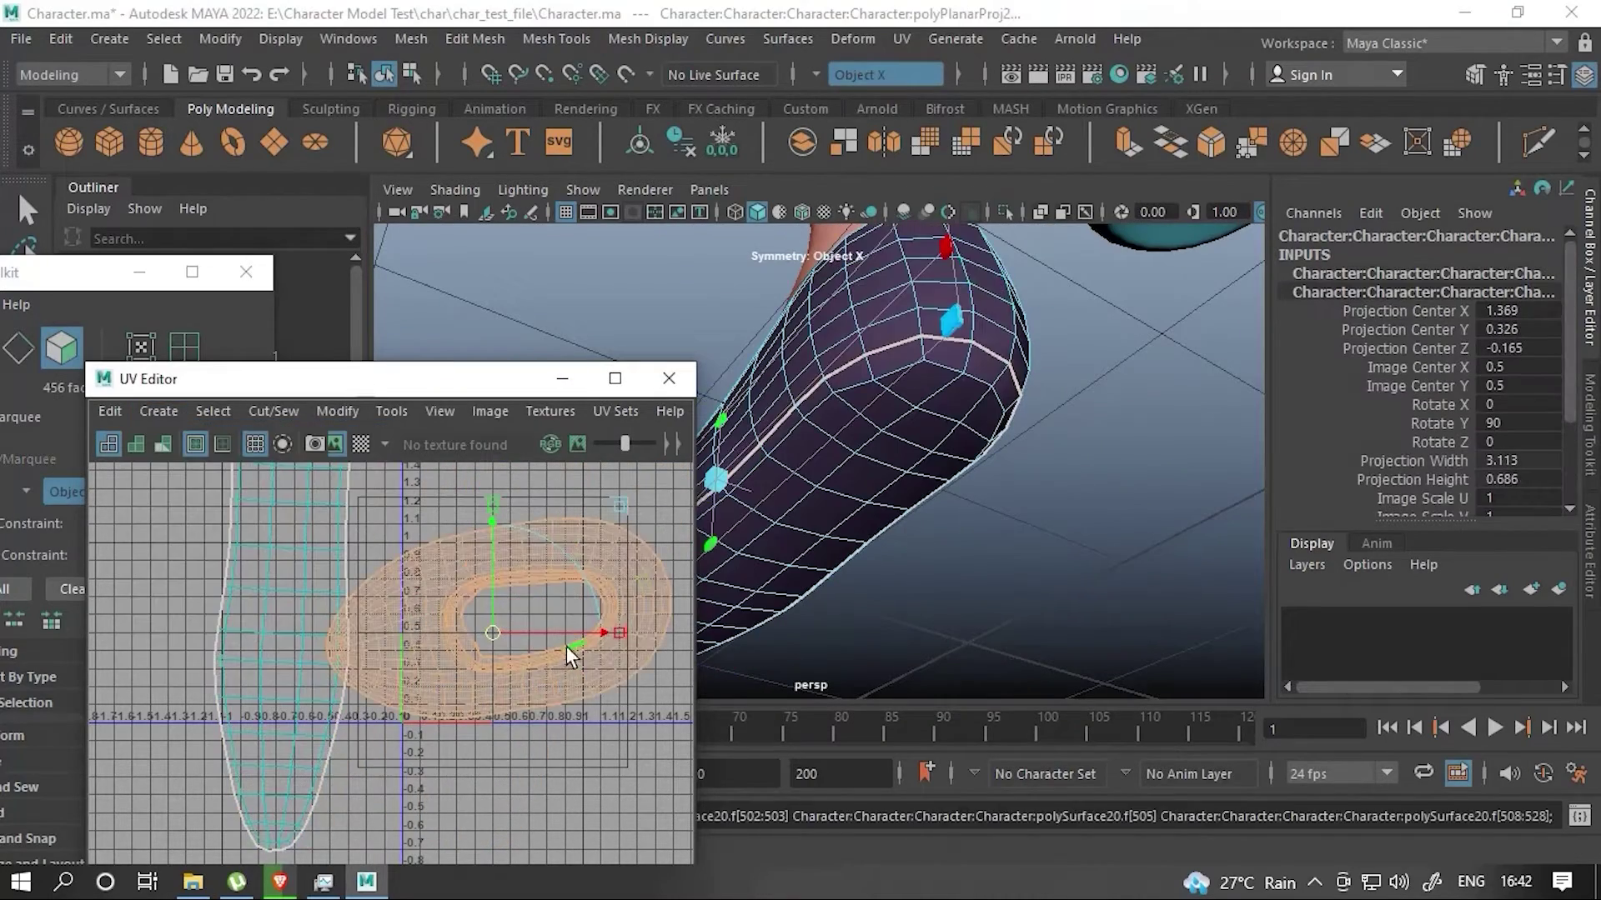
click(360, 444)
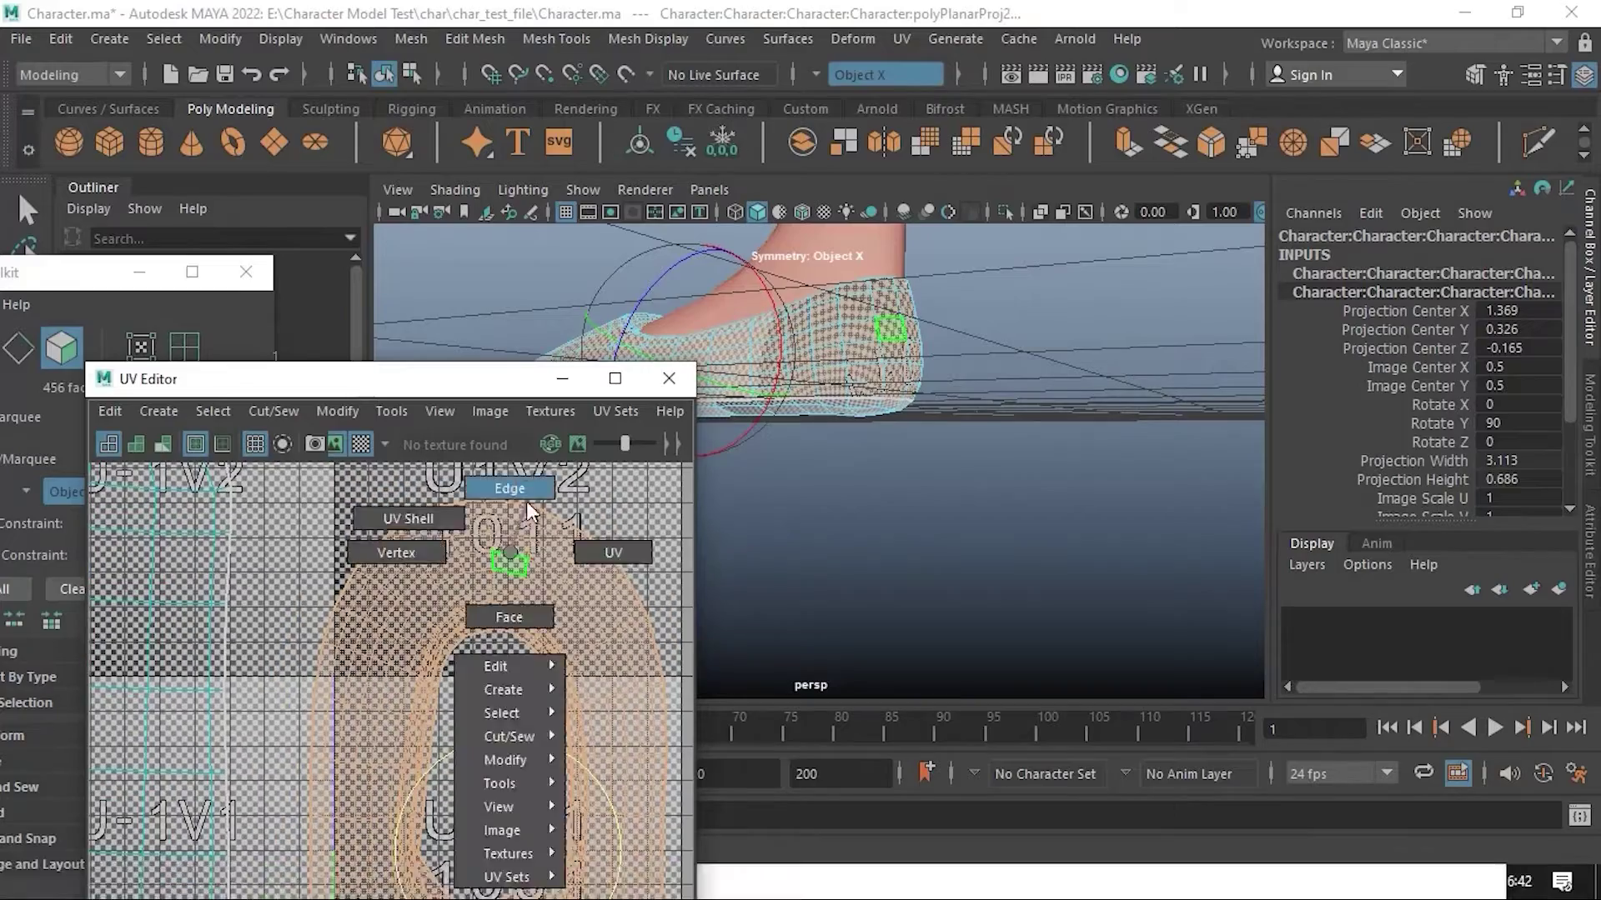
- Cut a seam on the shoe shell, unfold it, lay it out in 0–1, and group the leg
right_drag(511, 536, 511, 487)
click(493, 536)
scroll(510, 616, up, 3)
ctrl+right_drag(508, 613, 435, 605)
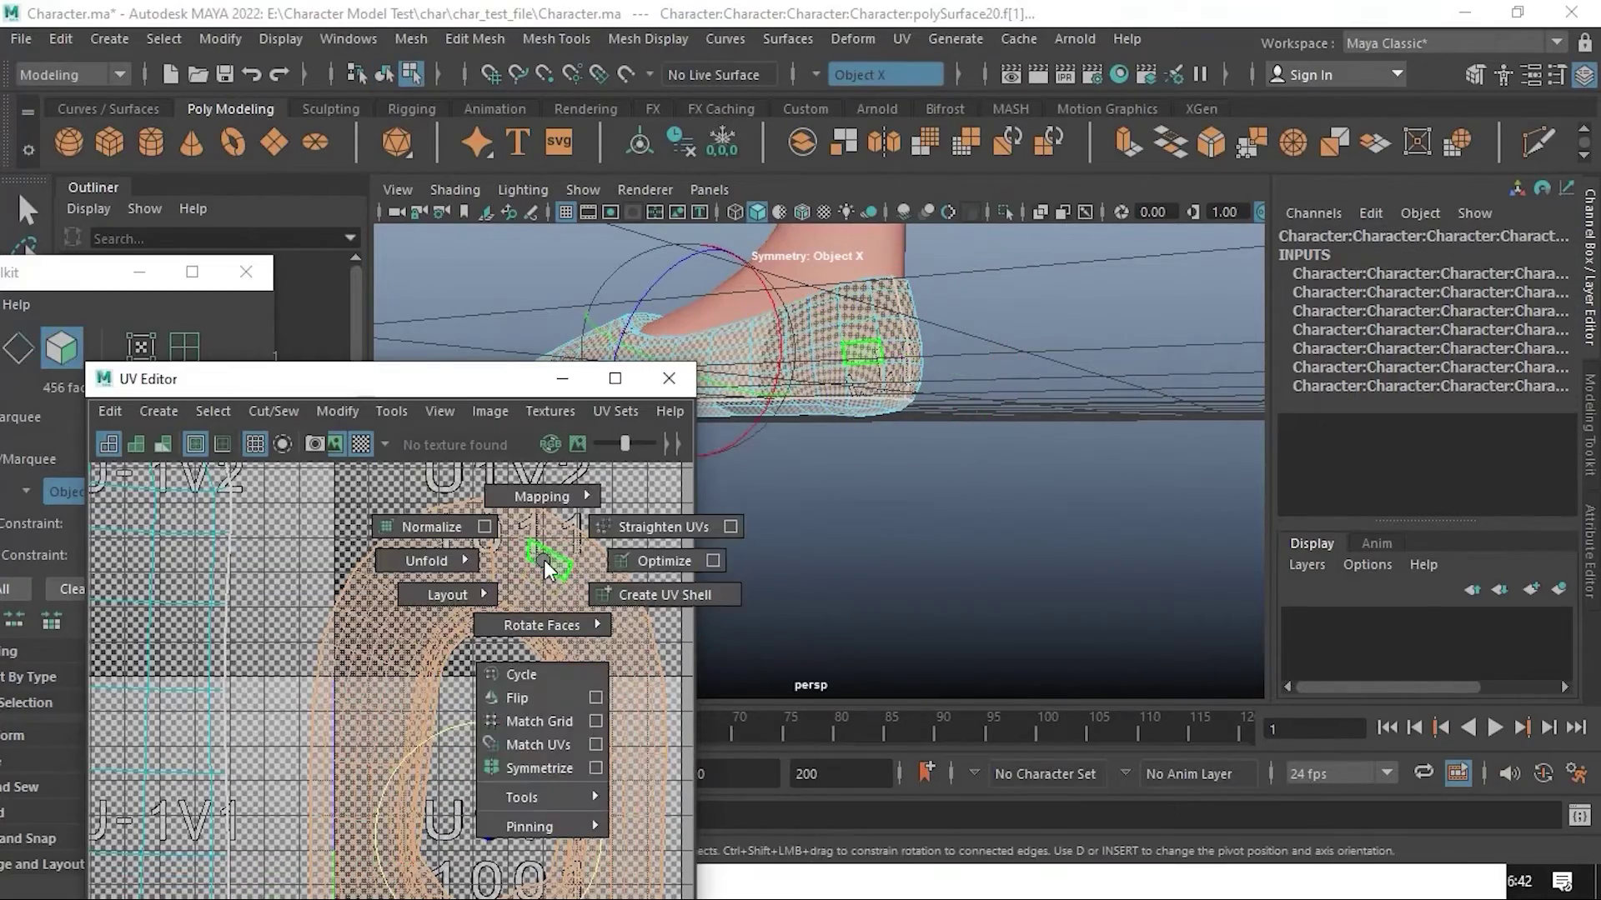
key(f)
shift+right_drag(549, 518, 347, 603)
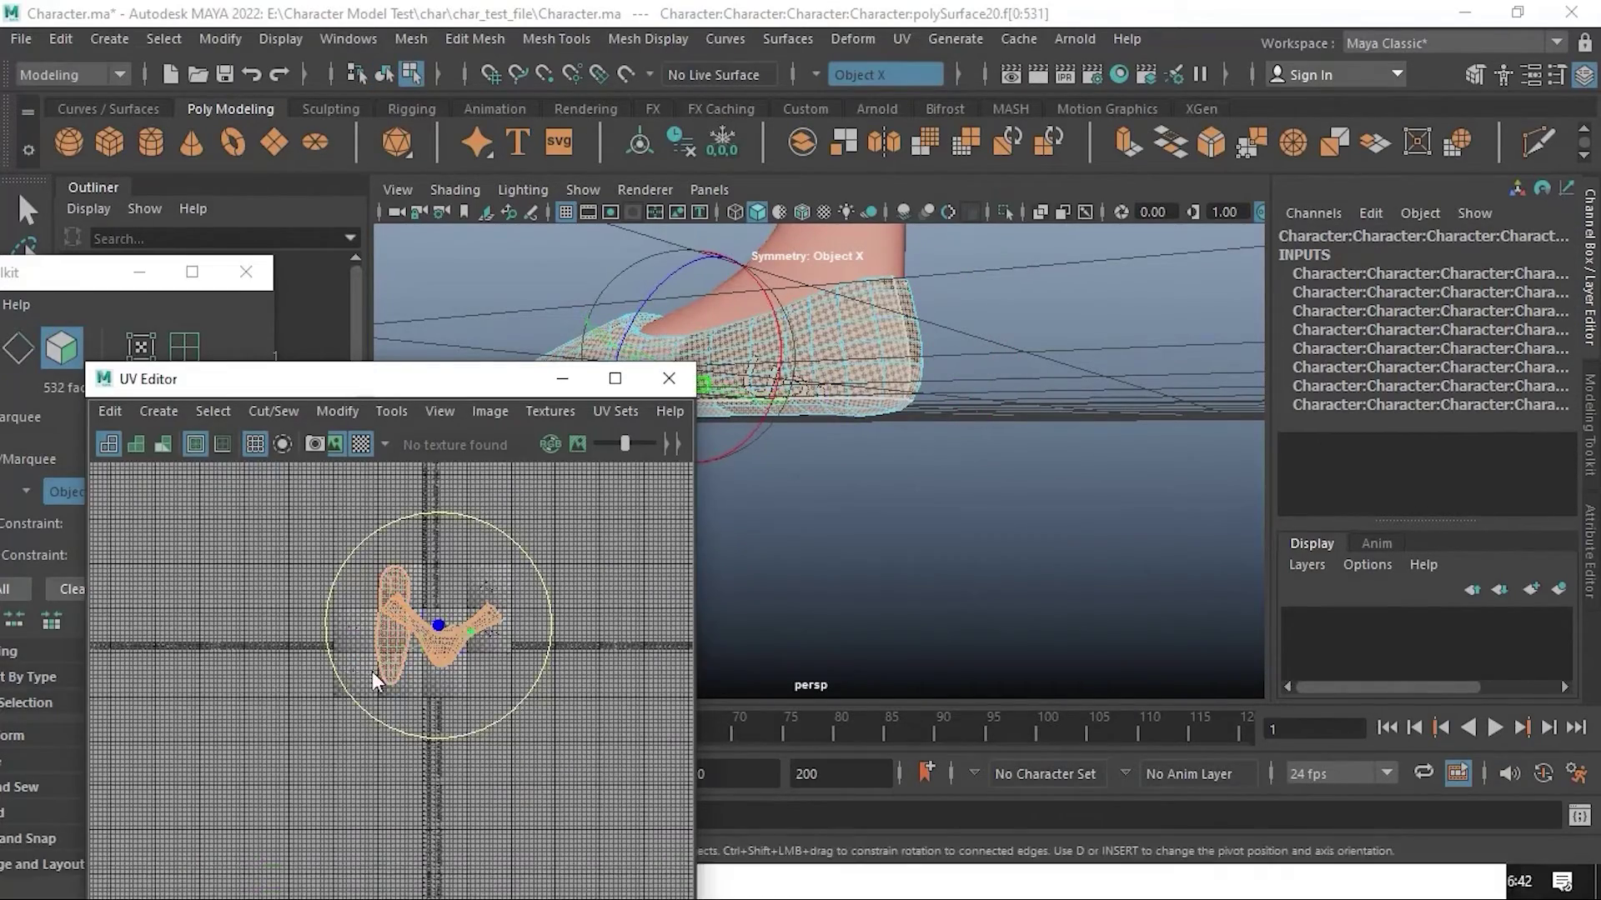
alt+drag(917, 359, 1018, 402)
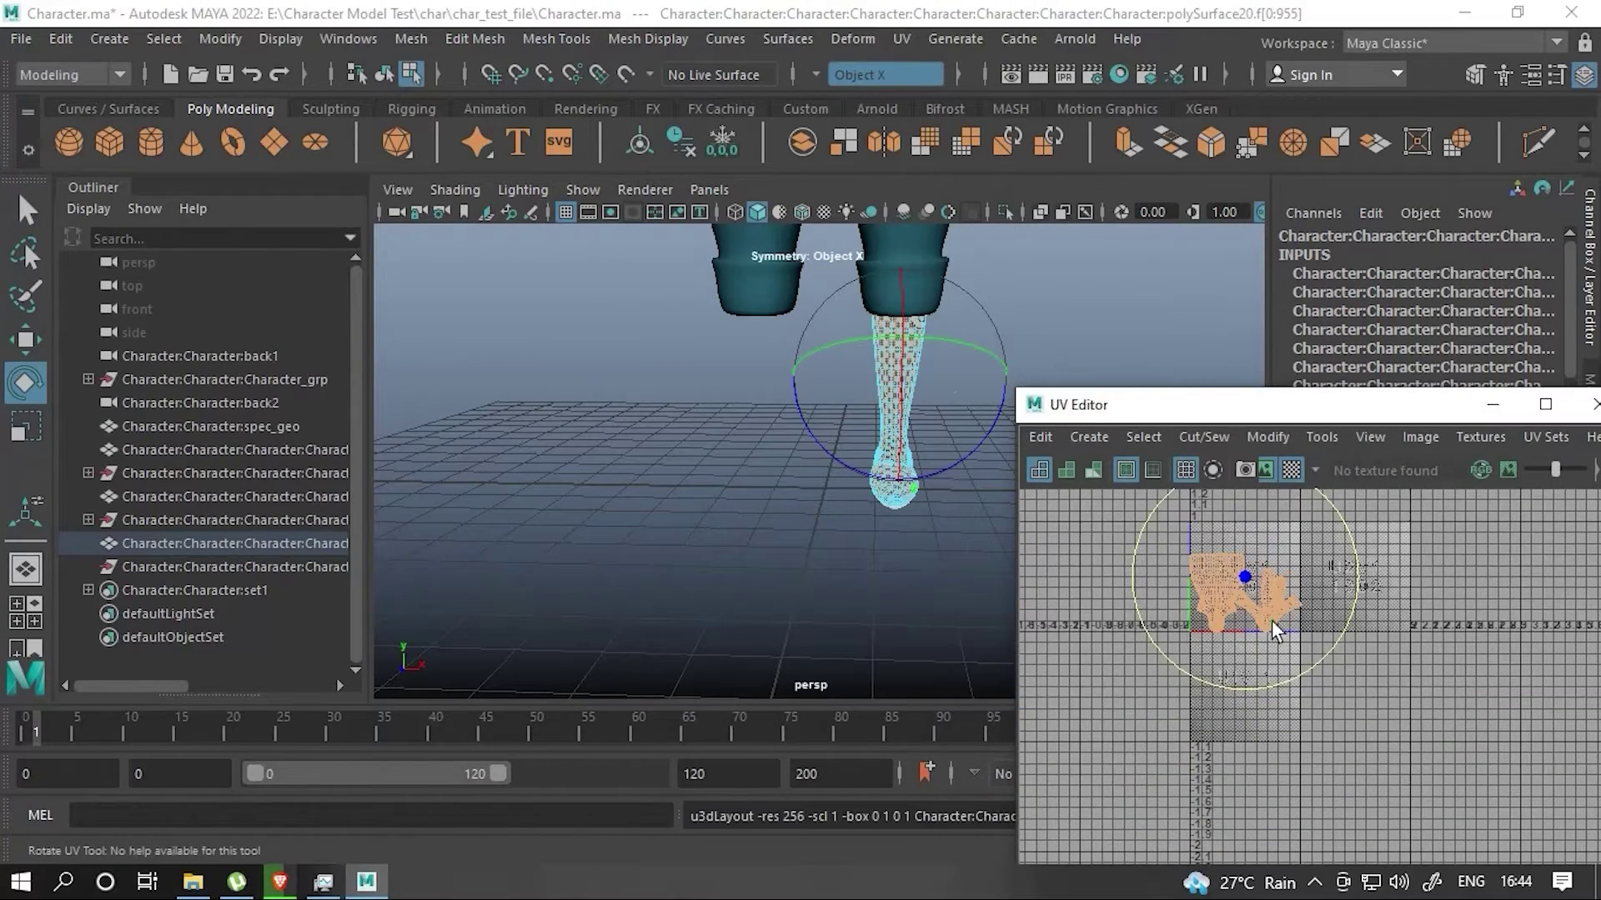
key(ctrl+g)
- Mirror the leg group with Scale X -1 and rename its leg mesh r_leg_geo
click(1525, 367)
text(-1)
key(Return)
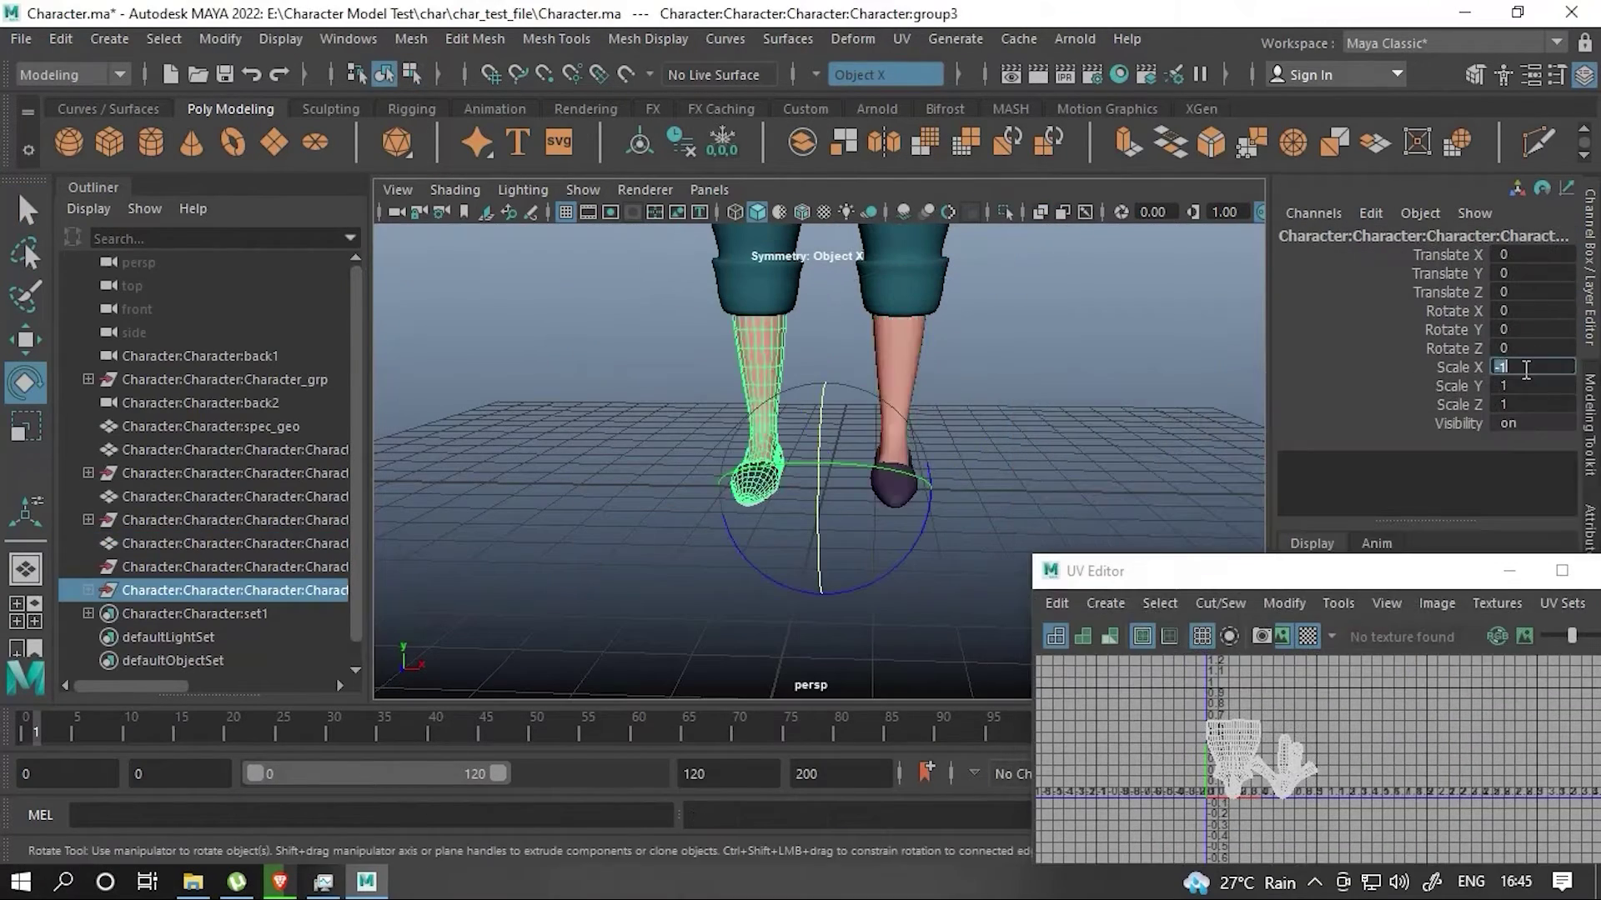
click(87, 591)
drag(371, 543, 527, 543)
double_click(384, 613)
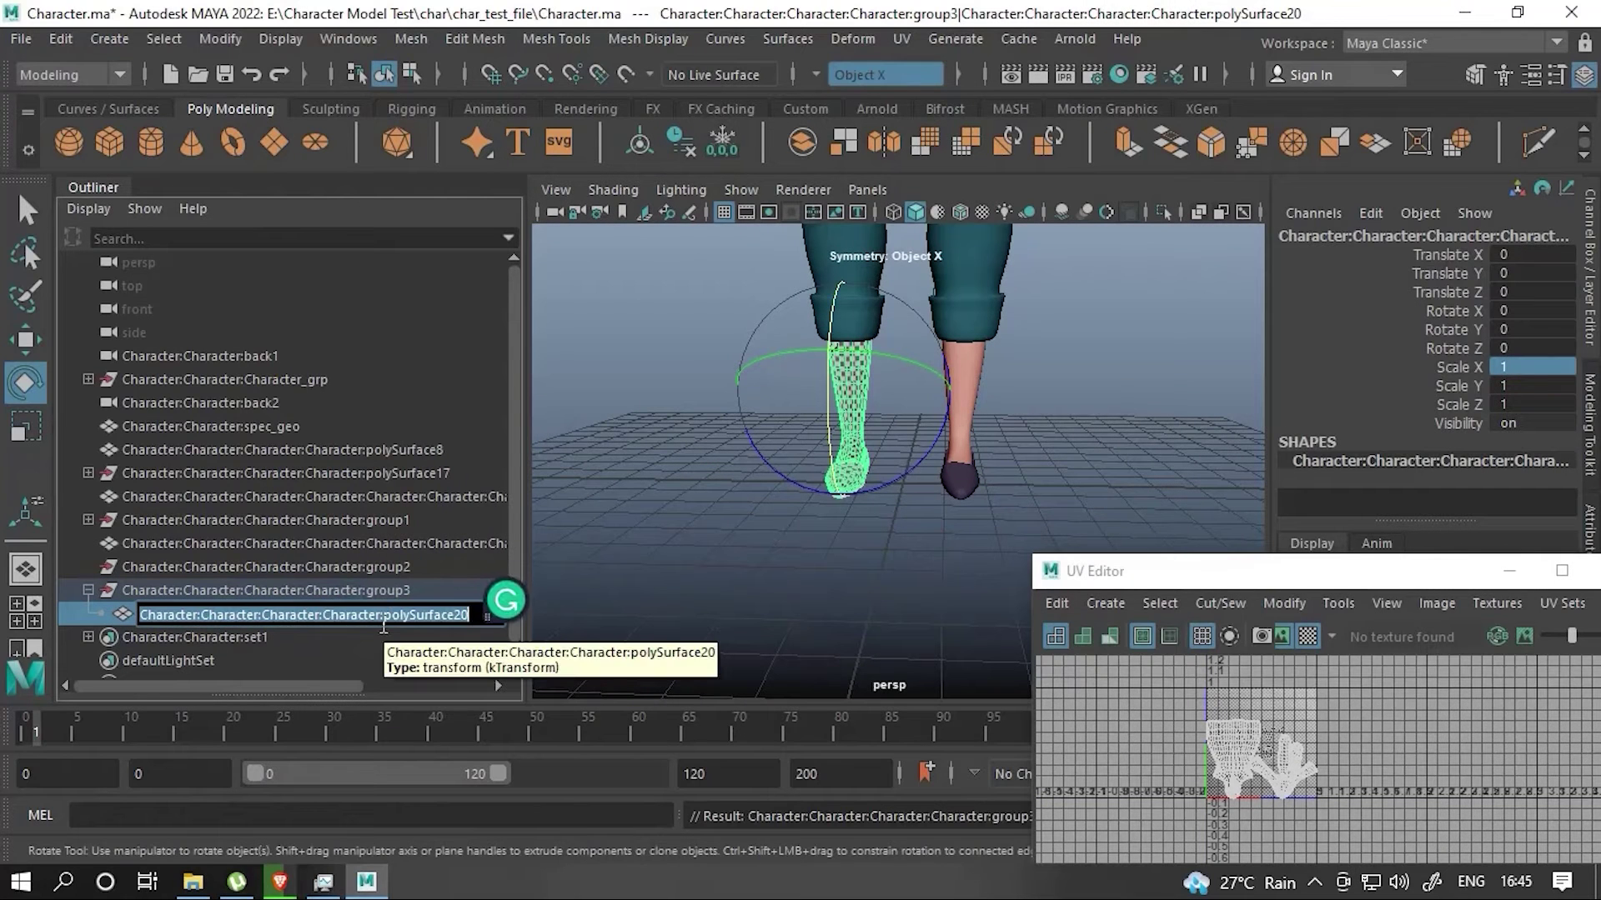
text(r_leg_geo)
key(Return)
- Rename the other leg mesh l_leg_geo
click(189, 543)
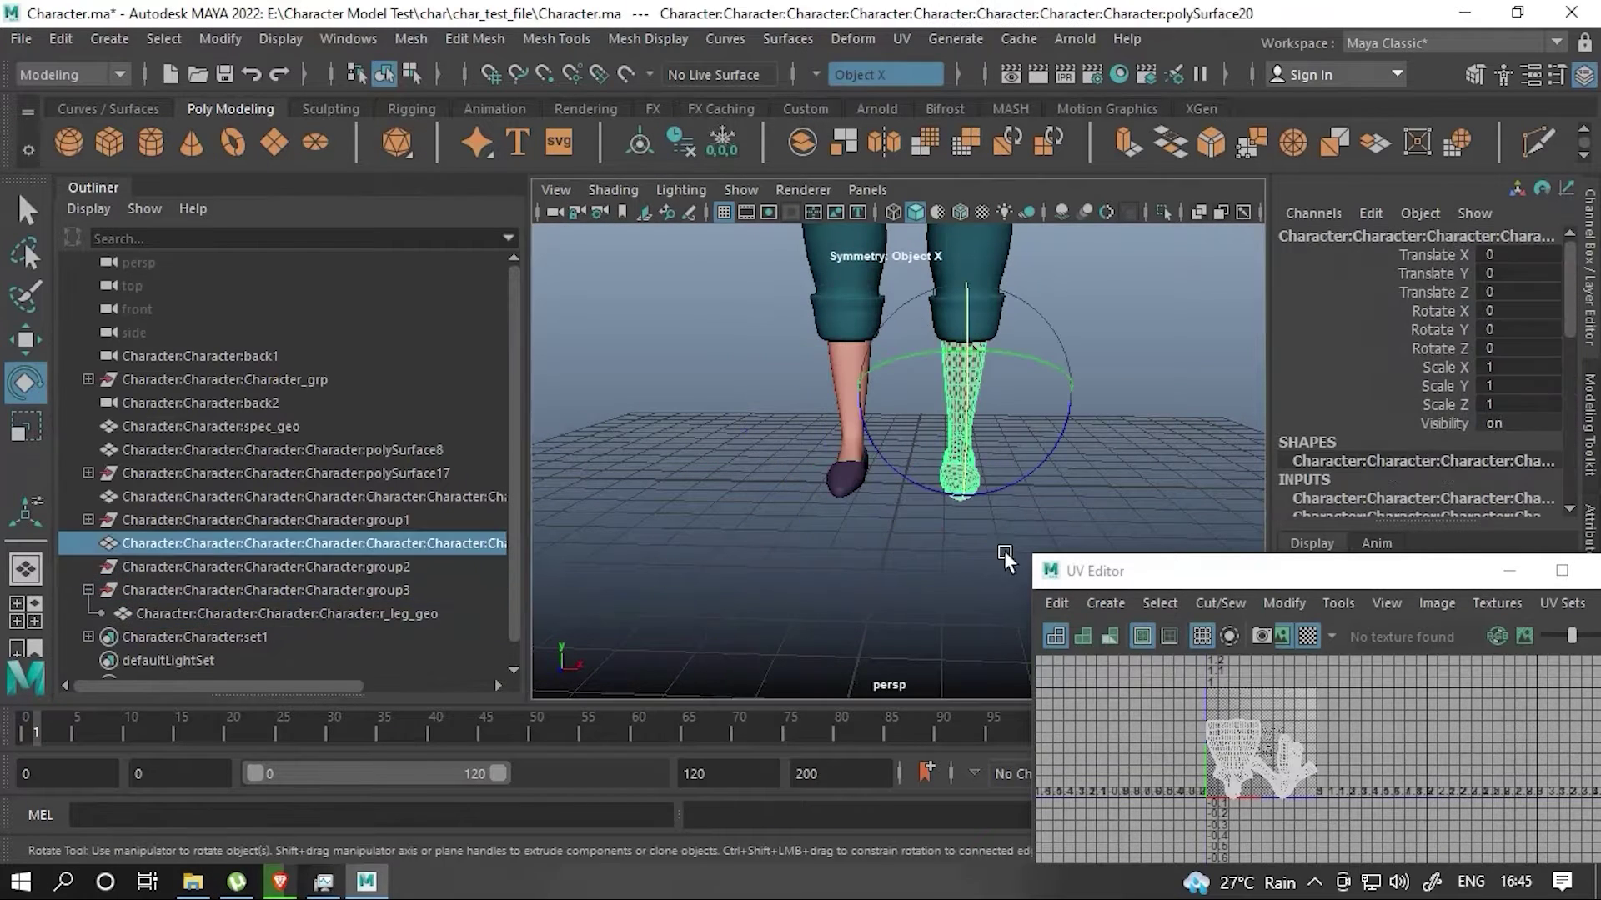
double_click(188, 543)
key(BackSpace)
text(l_leg_geo)
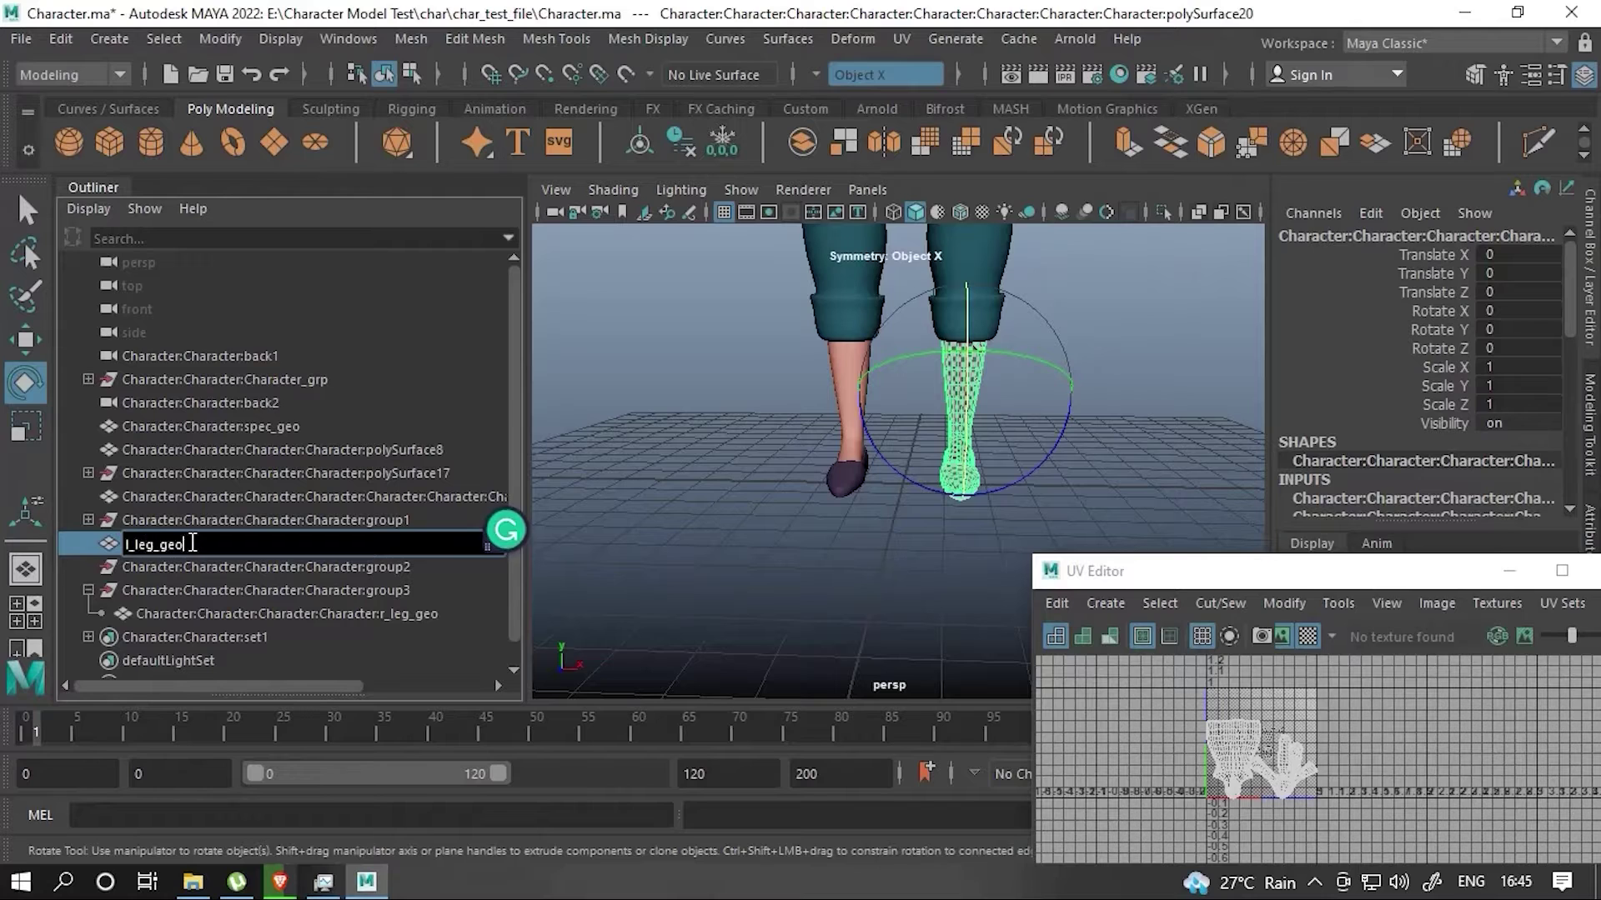
key(Return)
- Move l_leg_geo into the leg group and rename the group leg_grp
middle_drag(269, 543, 251, 590)
click(249, 567)
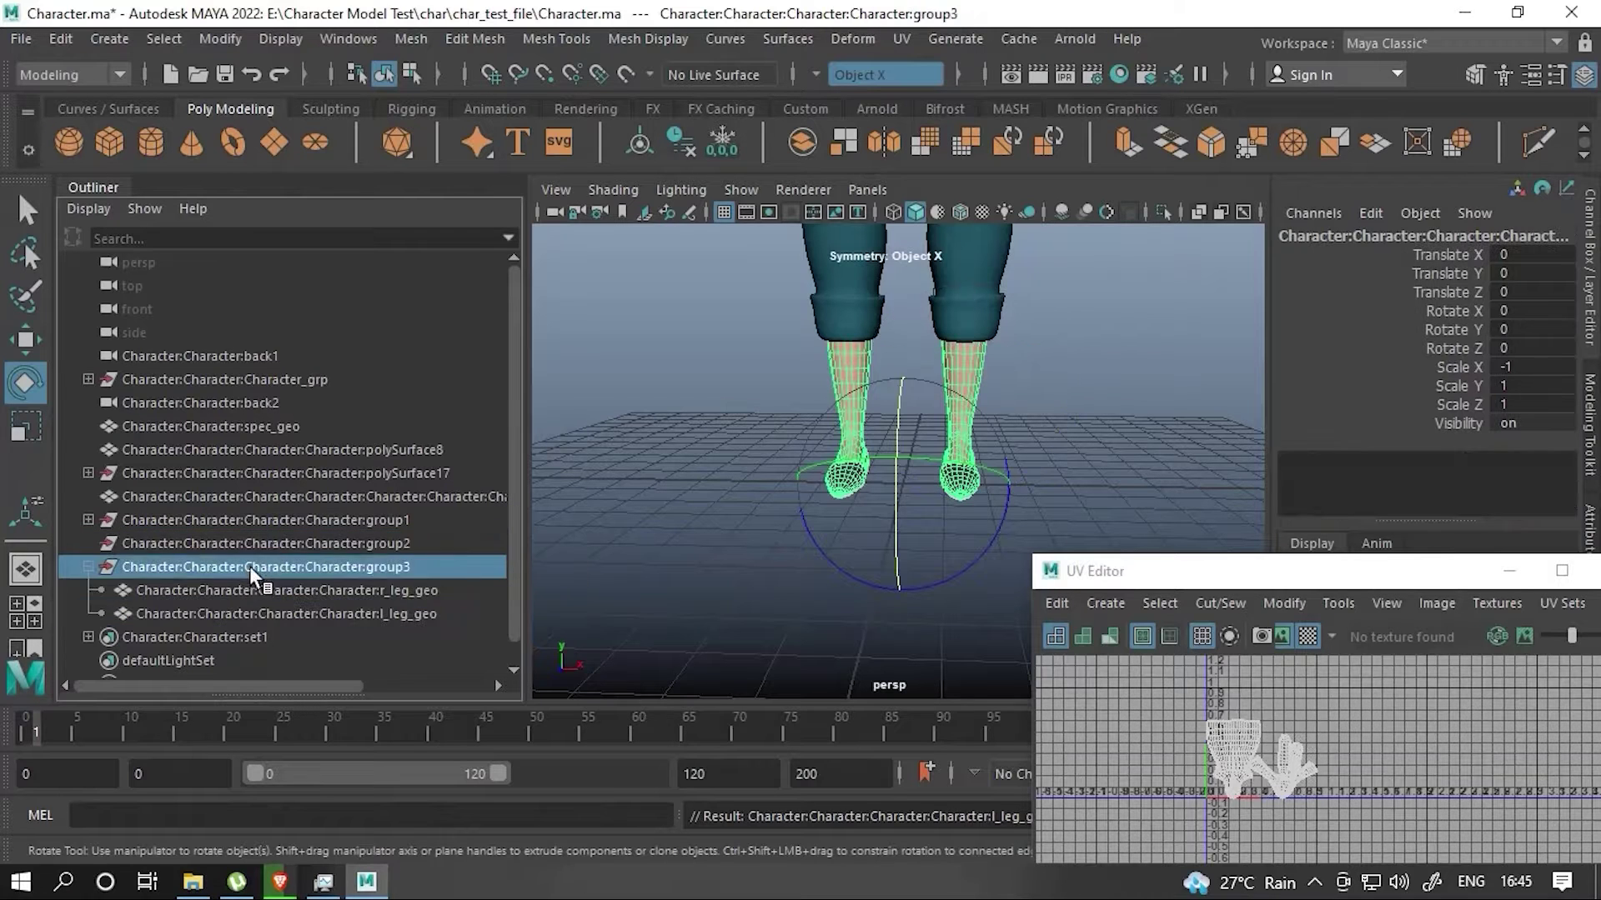
double_click(248, 566)
key(BackSpace)
text(Character:leg_grp)
key(Return)
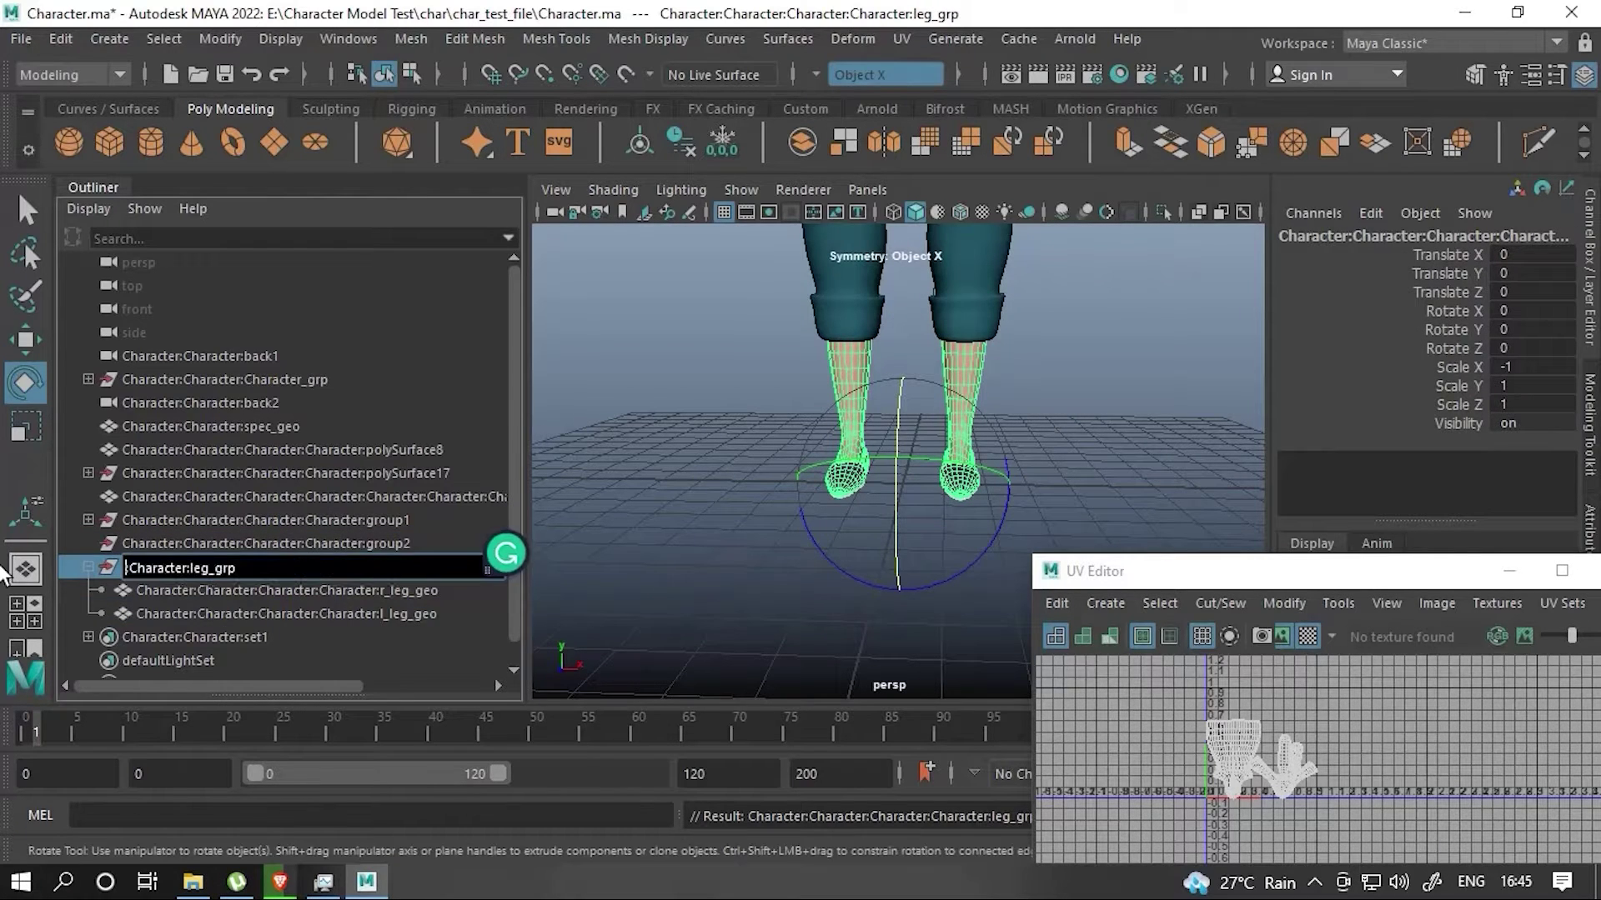
key(Return)
key(Return)
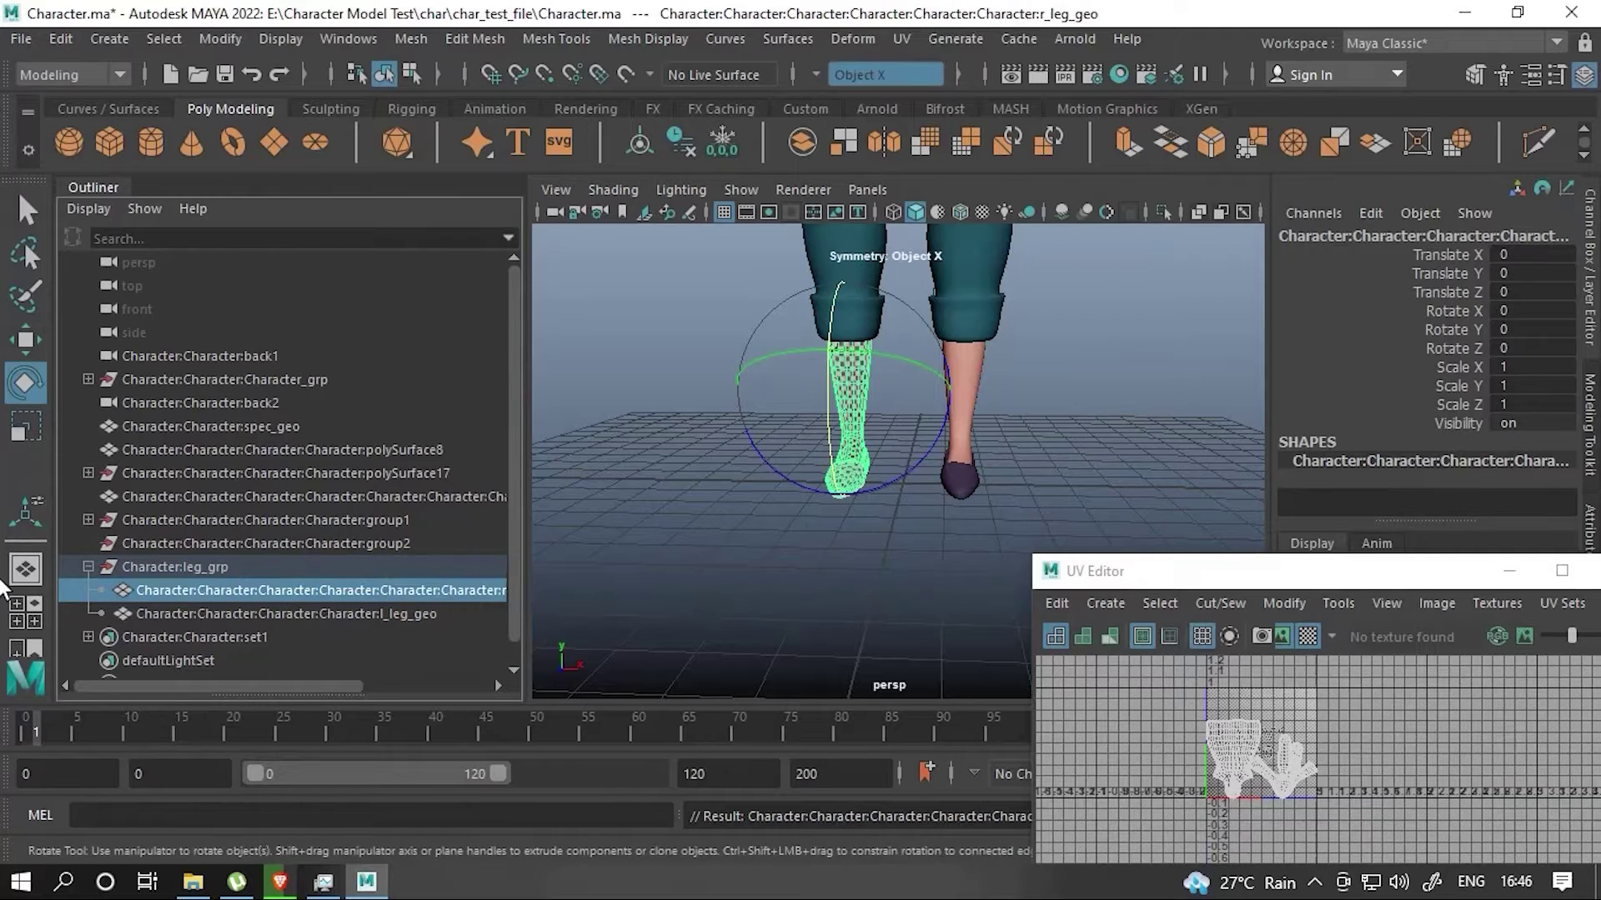
key(Down)
key(Up)
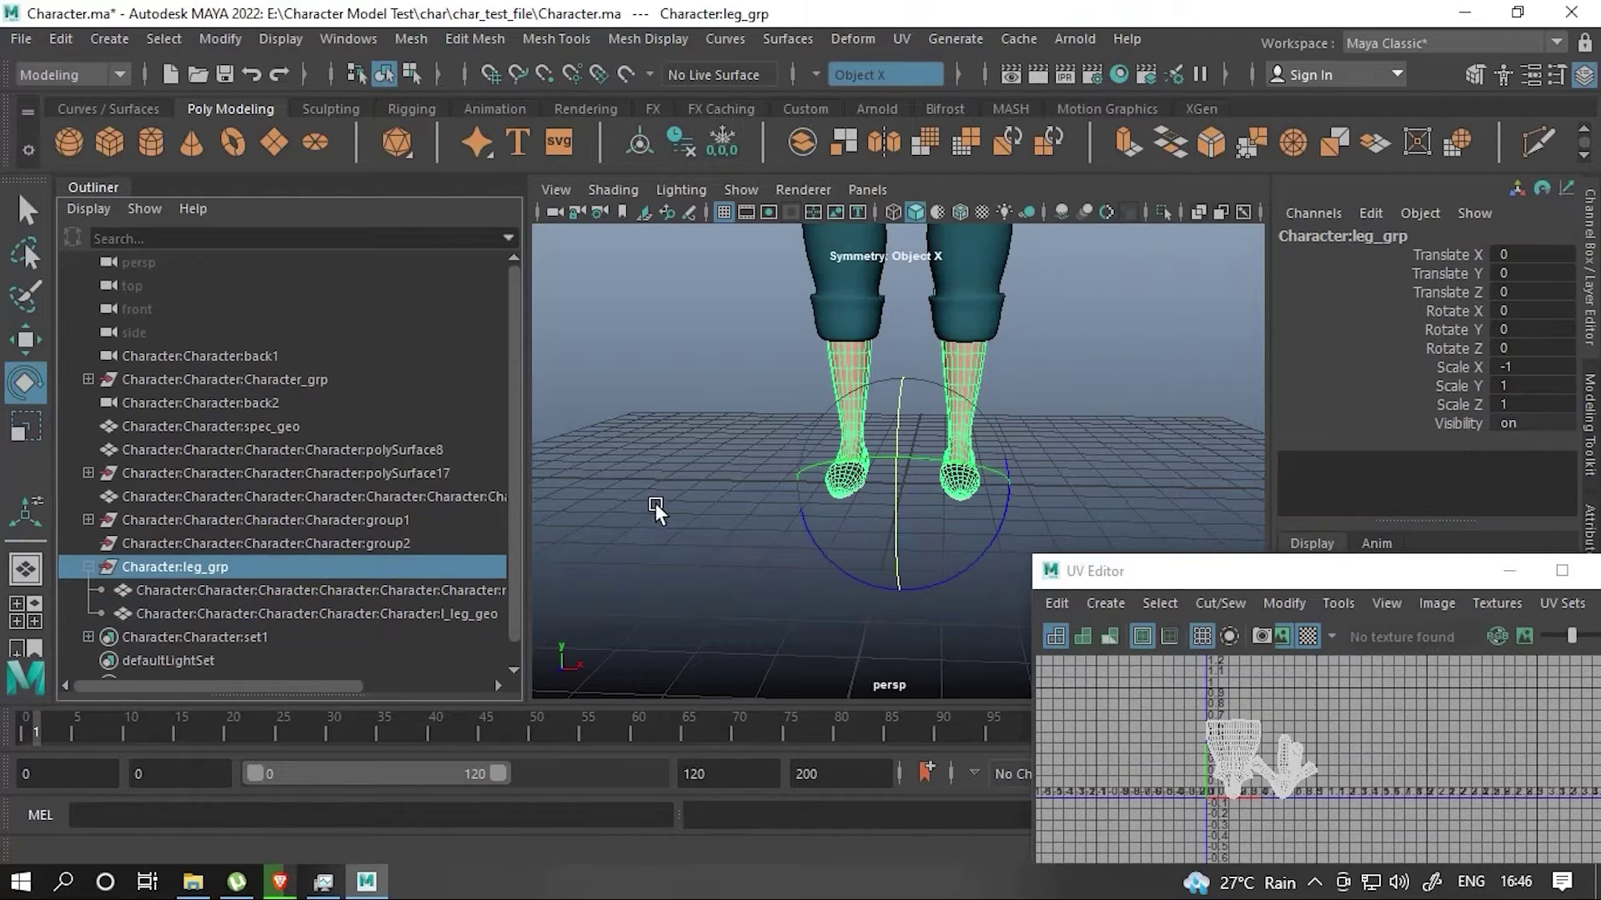
click(218, 588)
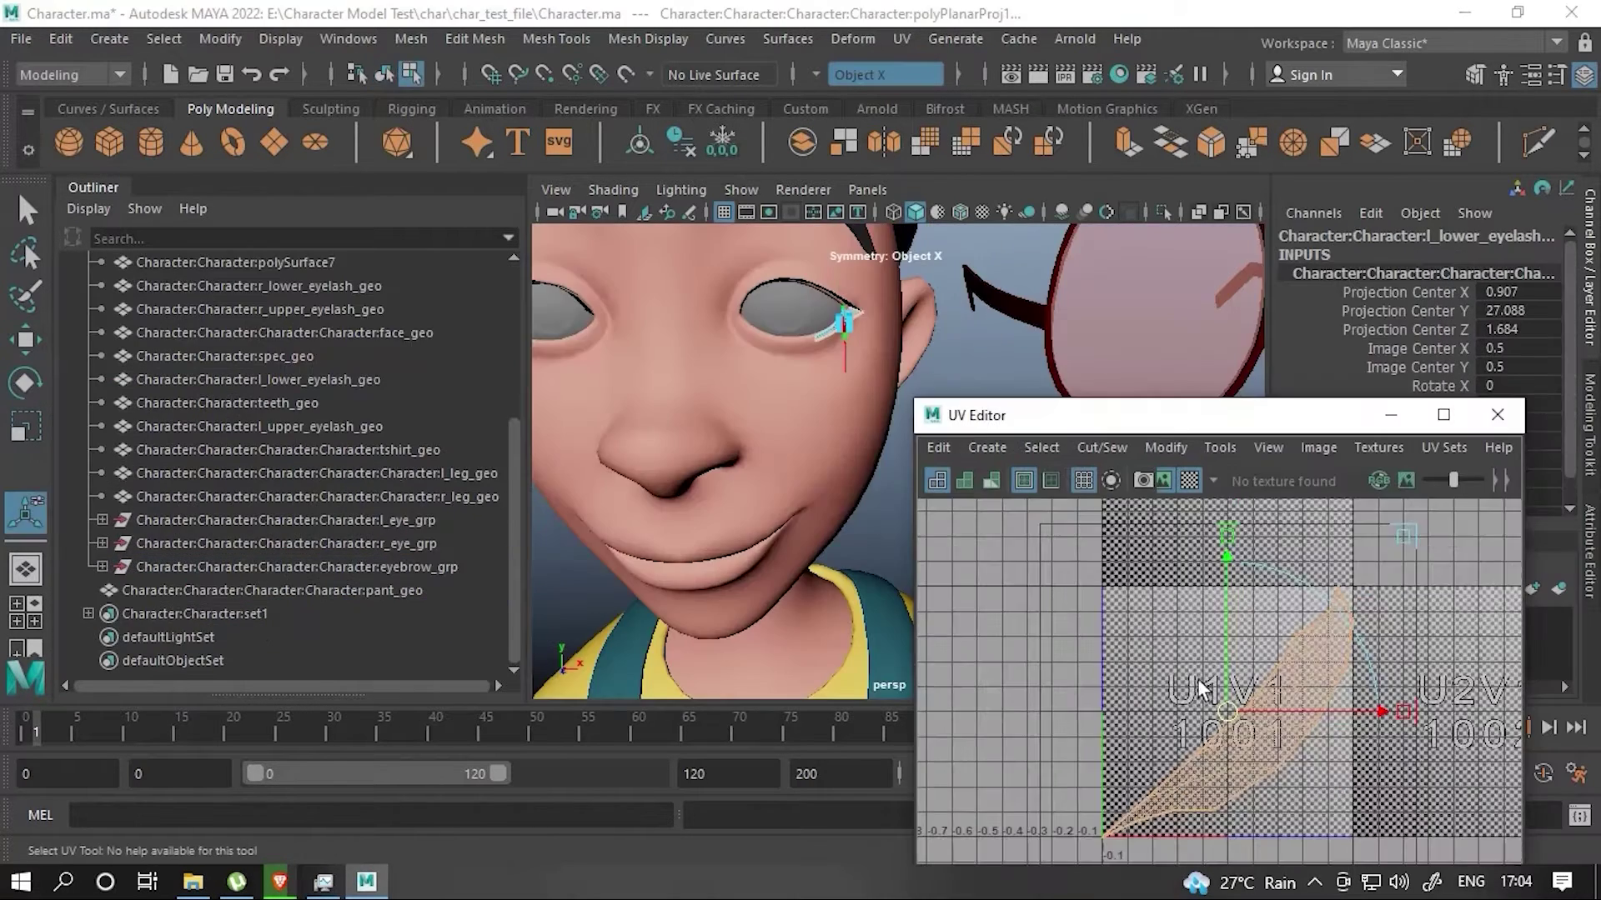
- Planar-project the left lower eyelash's UVs, then group both left eyelashes
click(889, 366)
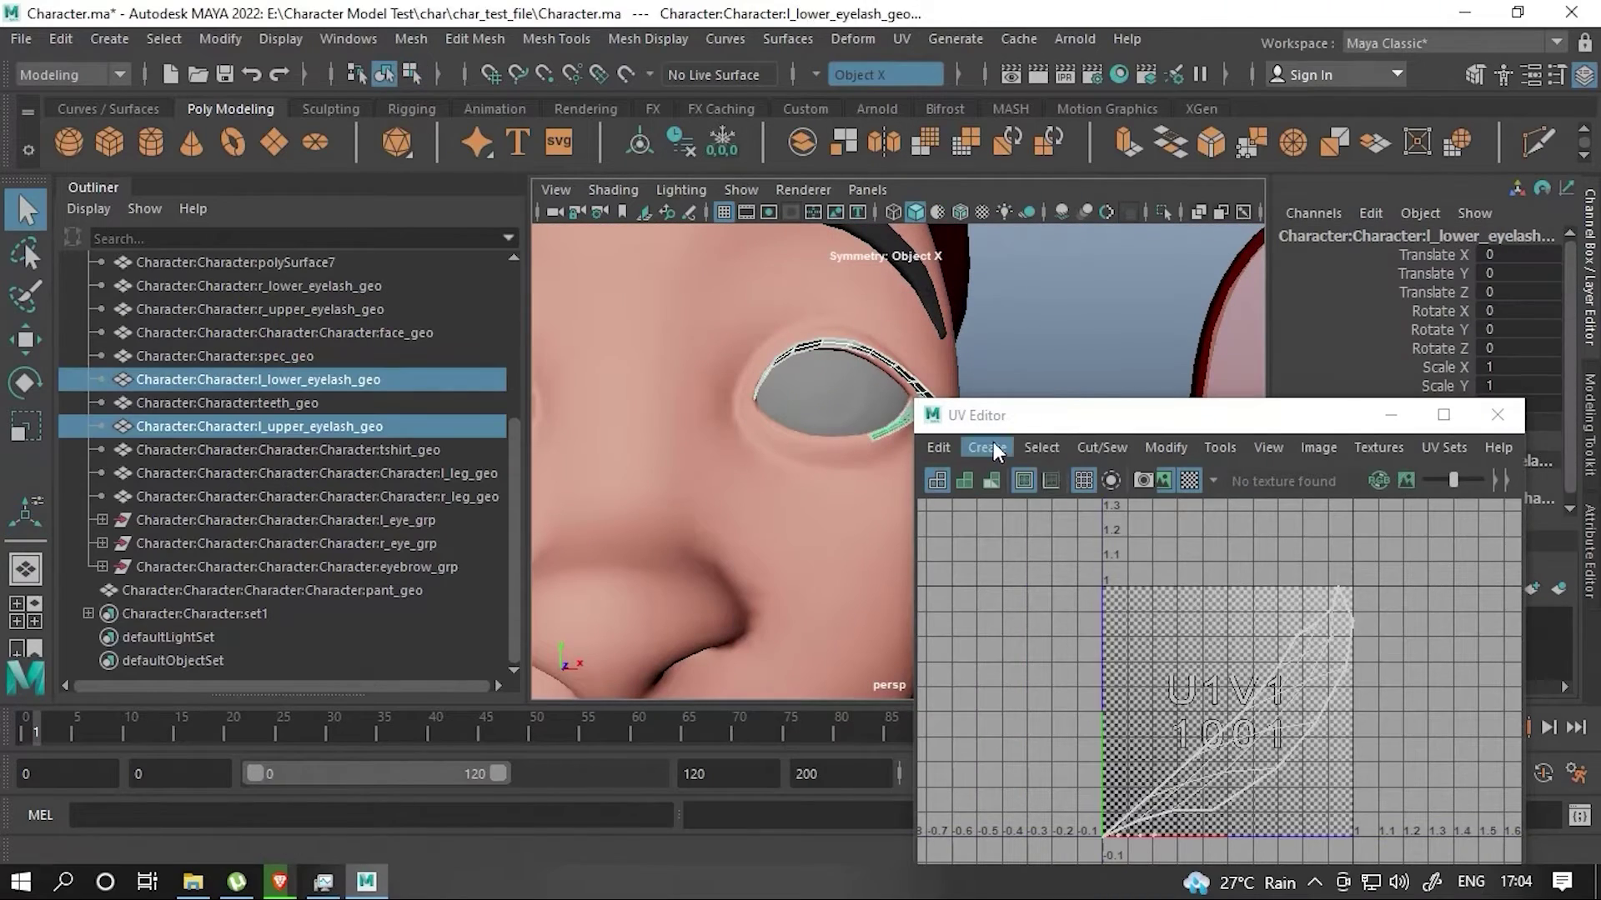
click(1218, 654)
key(q)
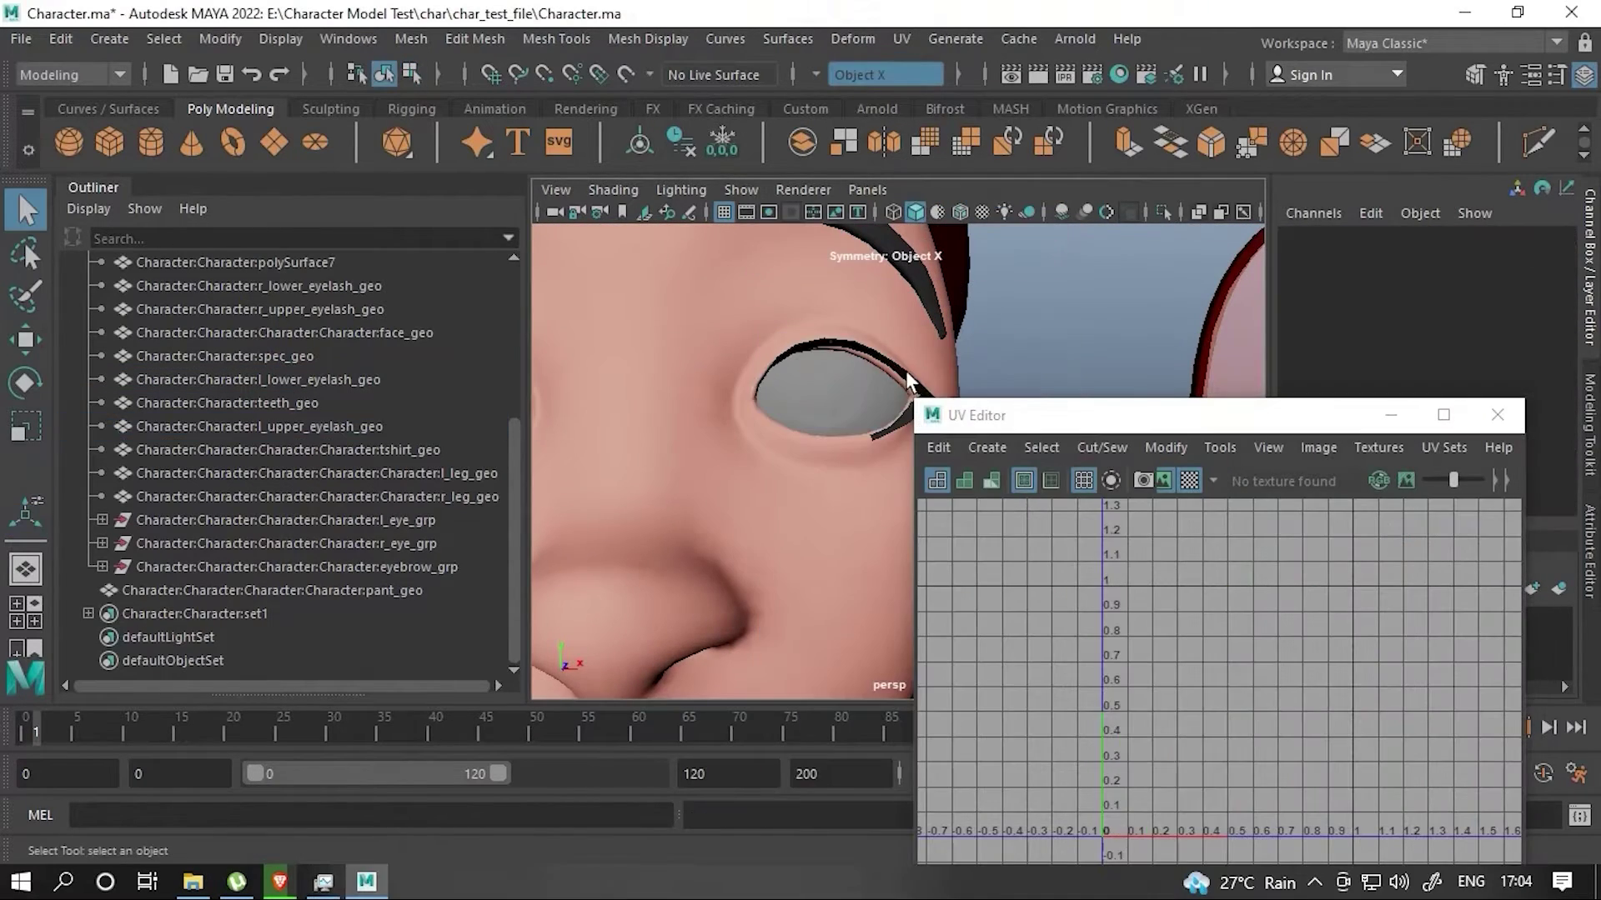
click(906, 370)
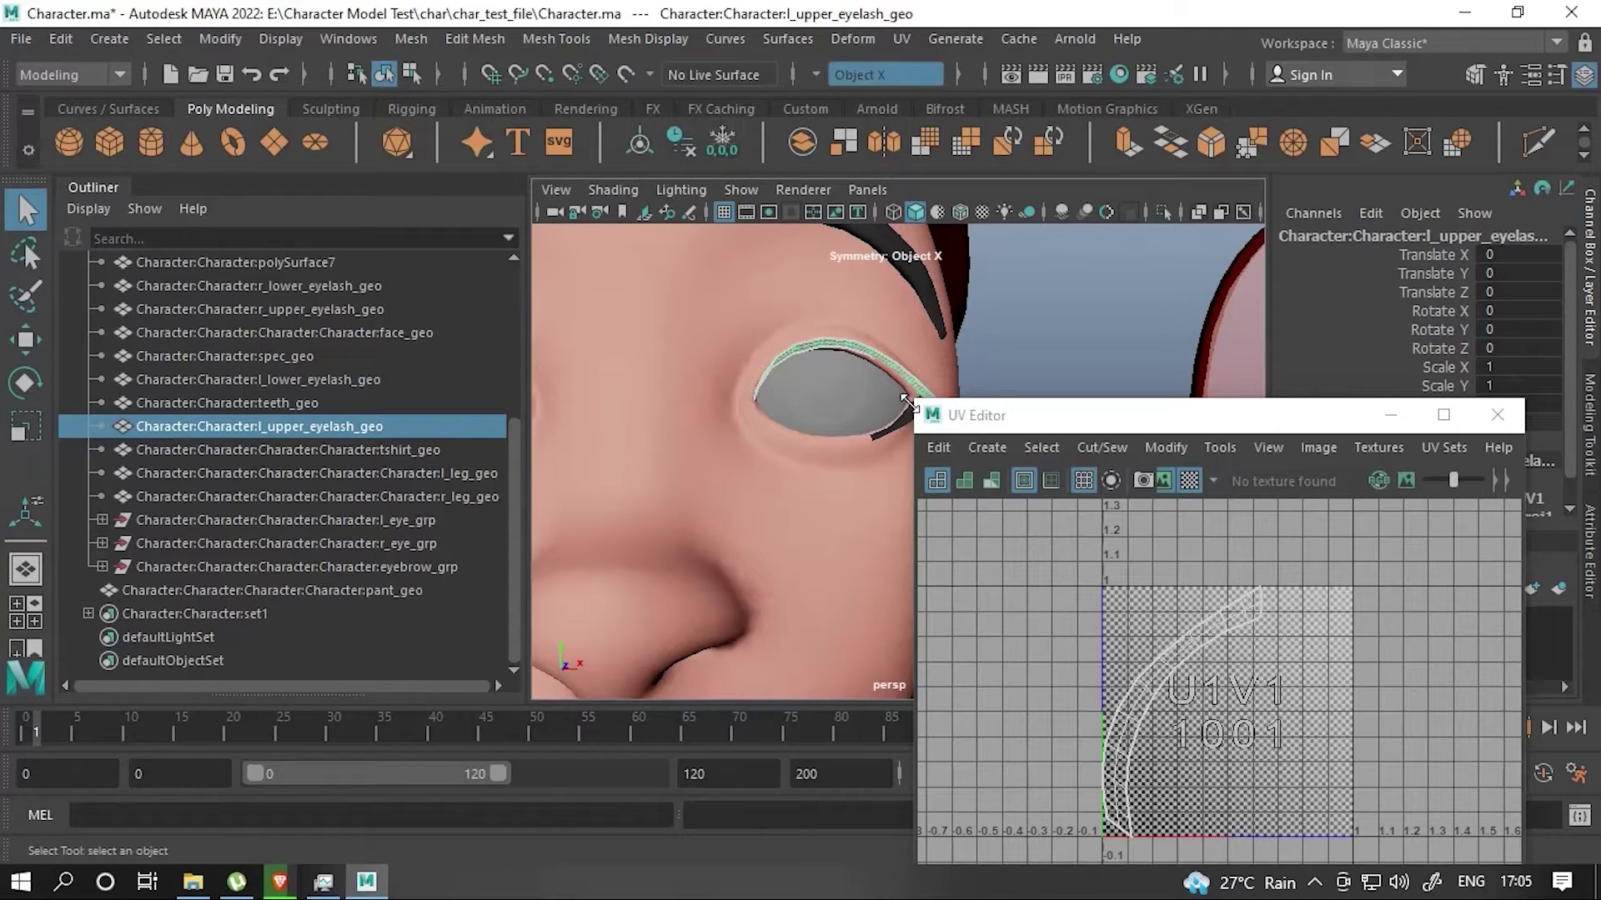
scroll(778, 412, down, 3)
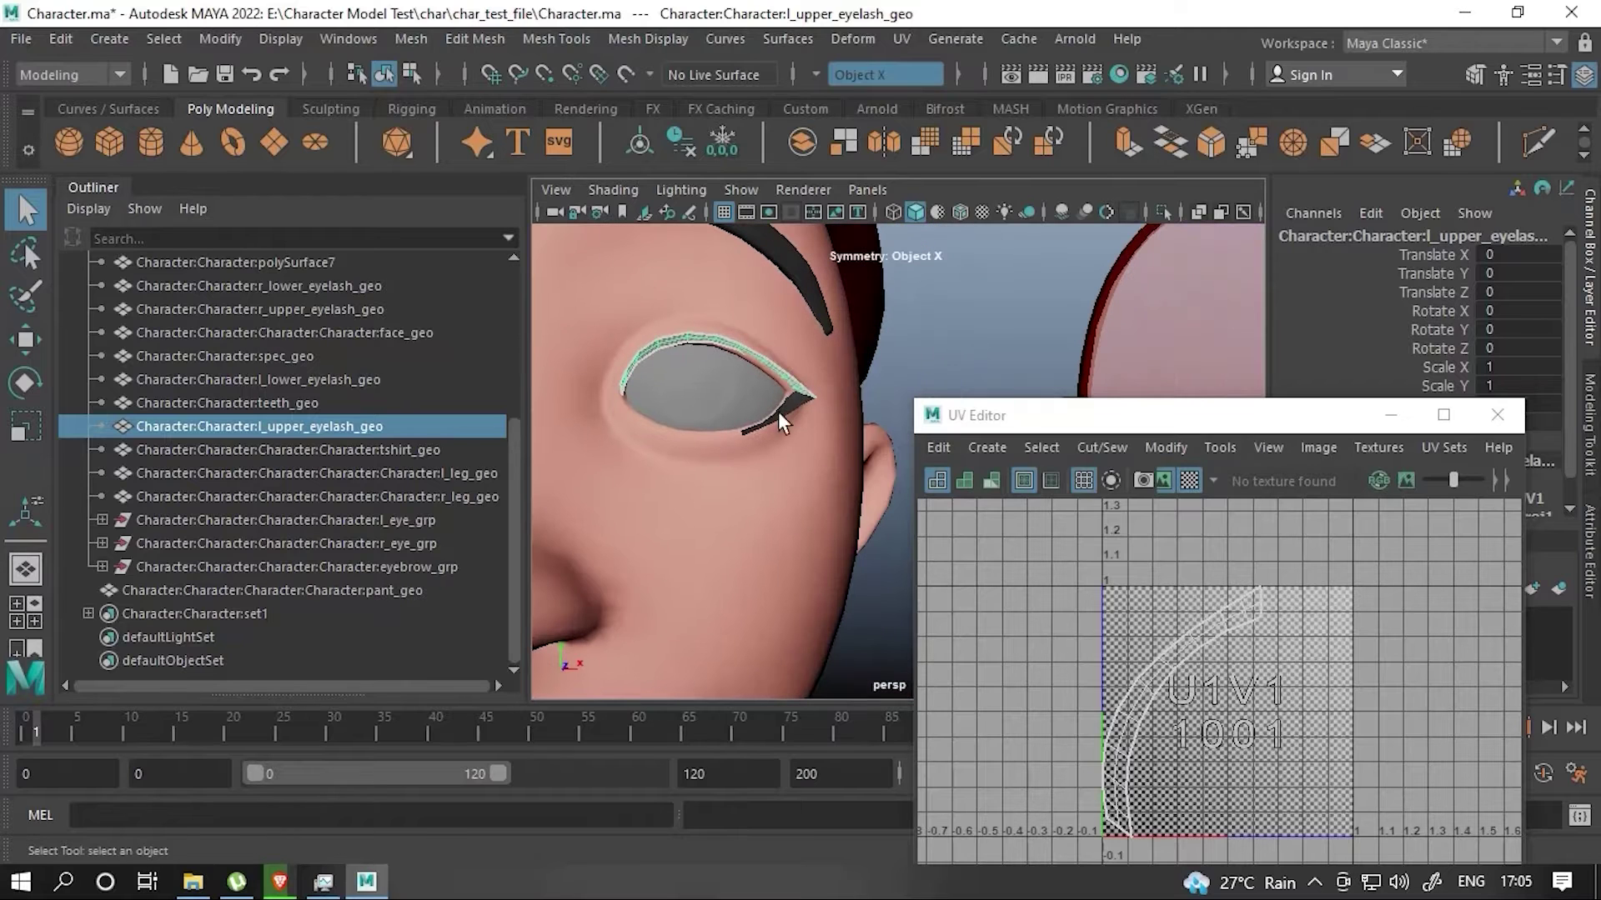
shift+click(778, 411)
key(ctrl+g)
key(t)
key(w)
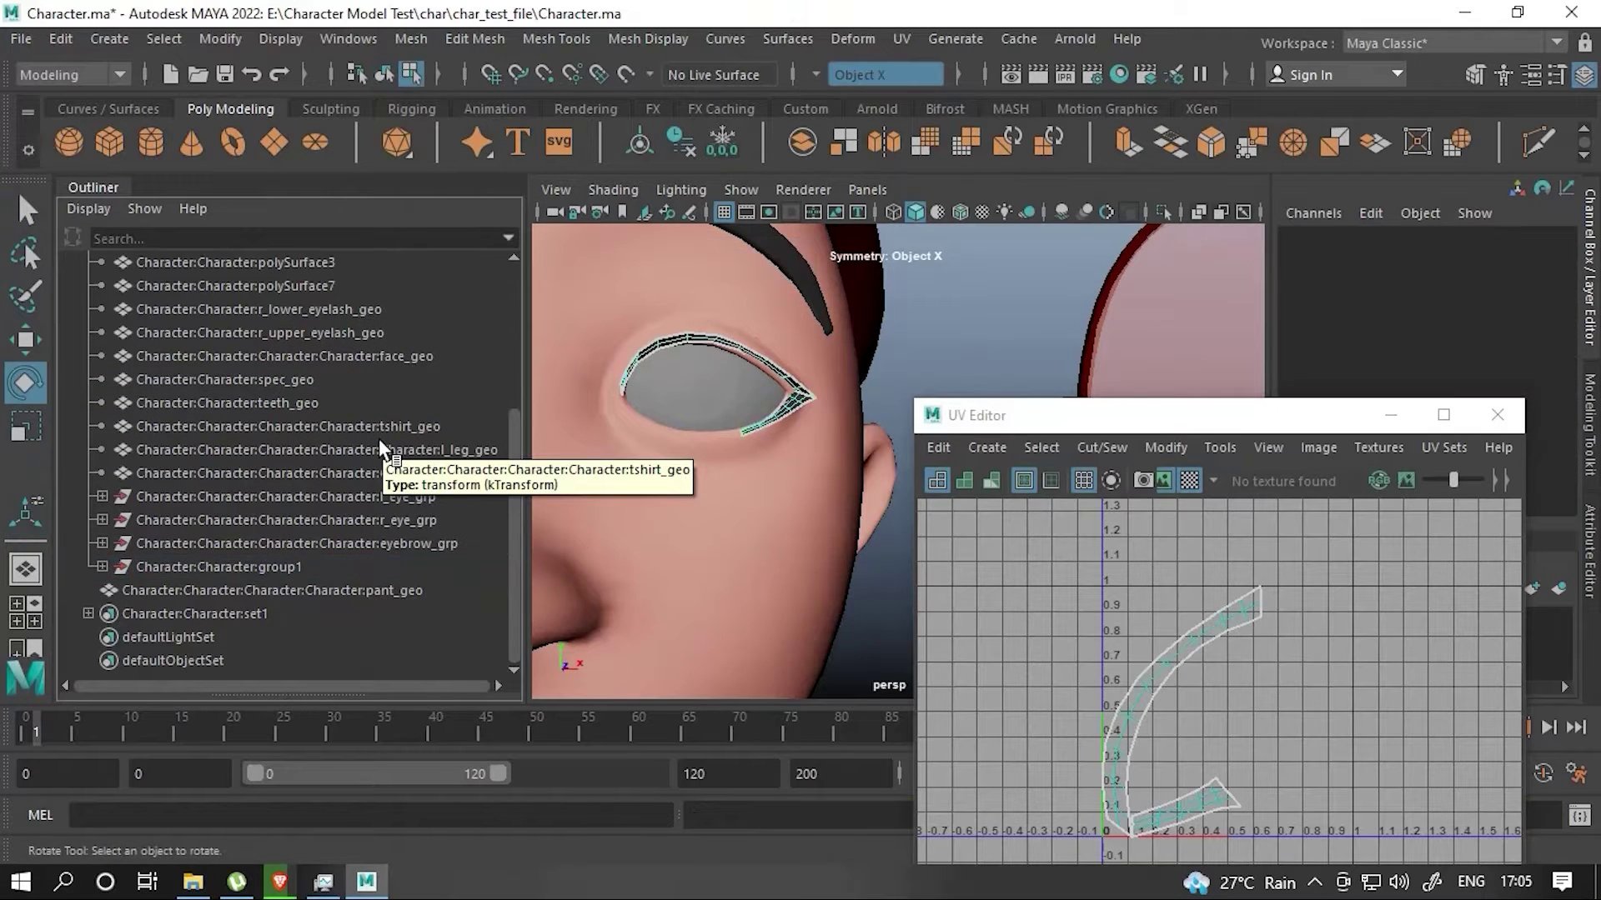
- Unlock the new eyelash group's channels and rename it l_eyelash_grp
click(967, 307)
click(809, 404)
click(283, 567)
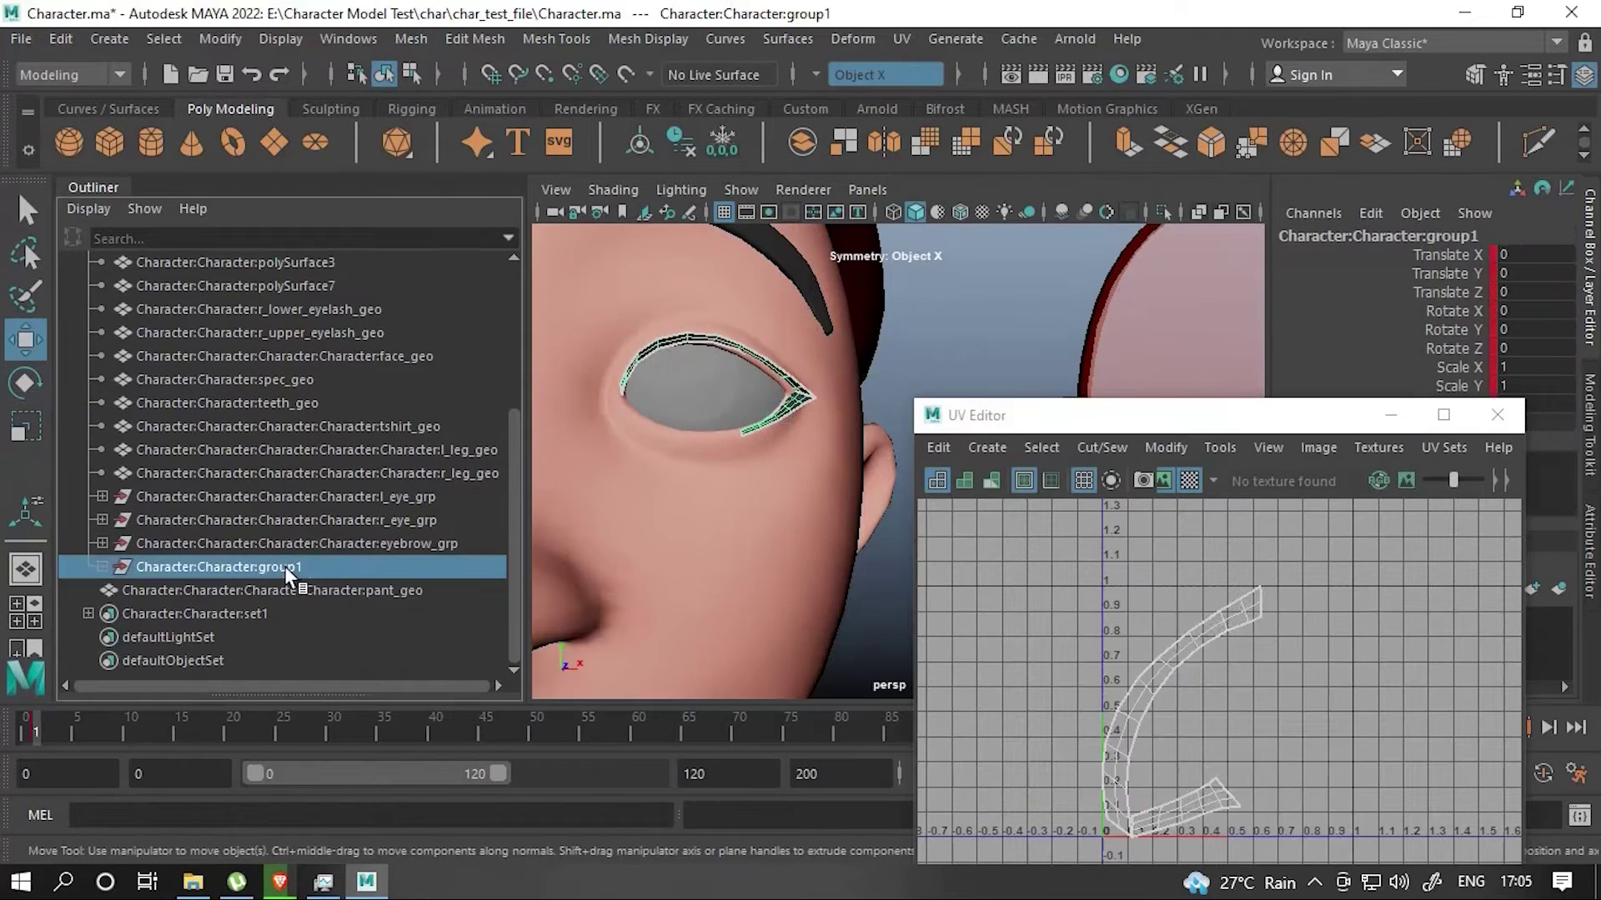
drag(1150, 415, 967, 494)
drag(1425, 254, 1426, 425)
right_click(1425, 425)
click(1387, 523)
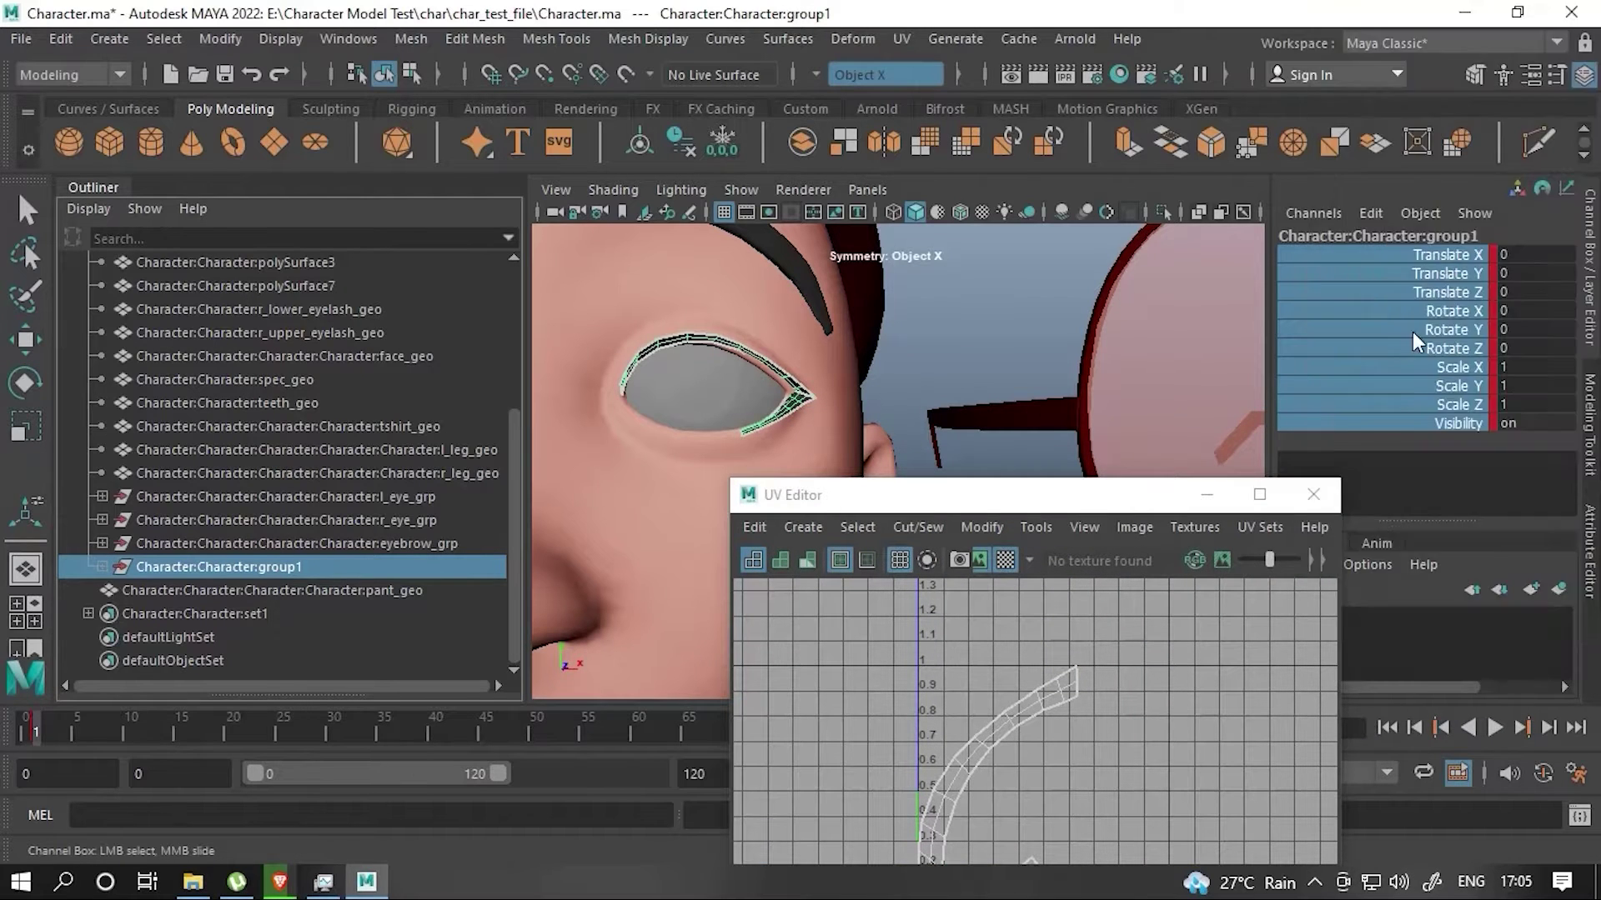
double_click(320, 566)
text(eyelash_grp)
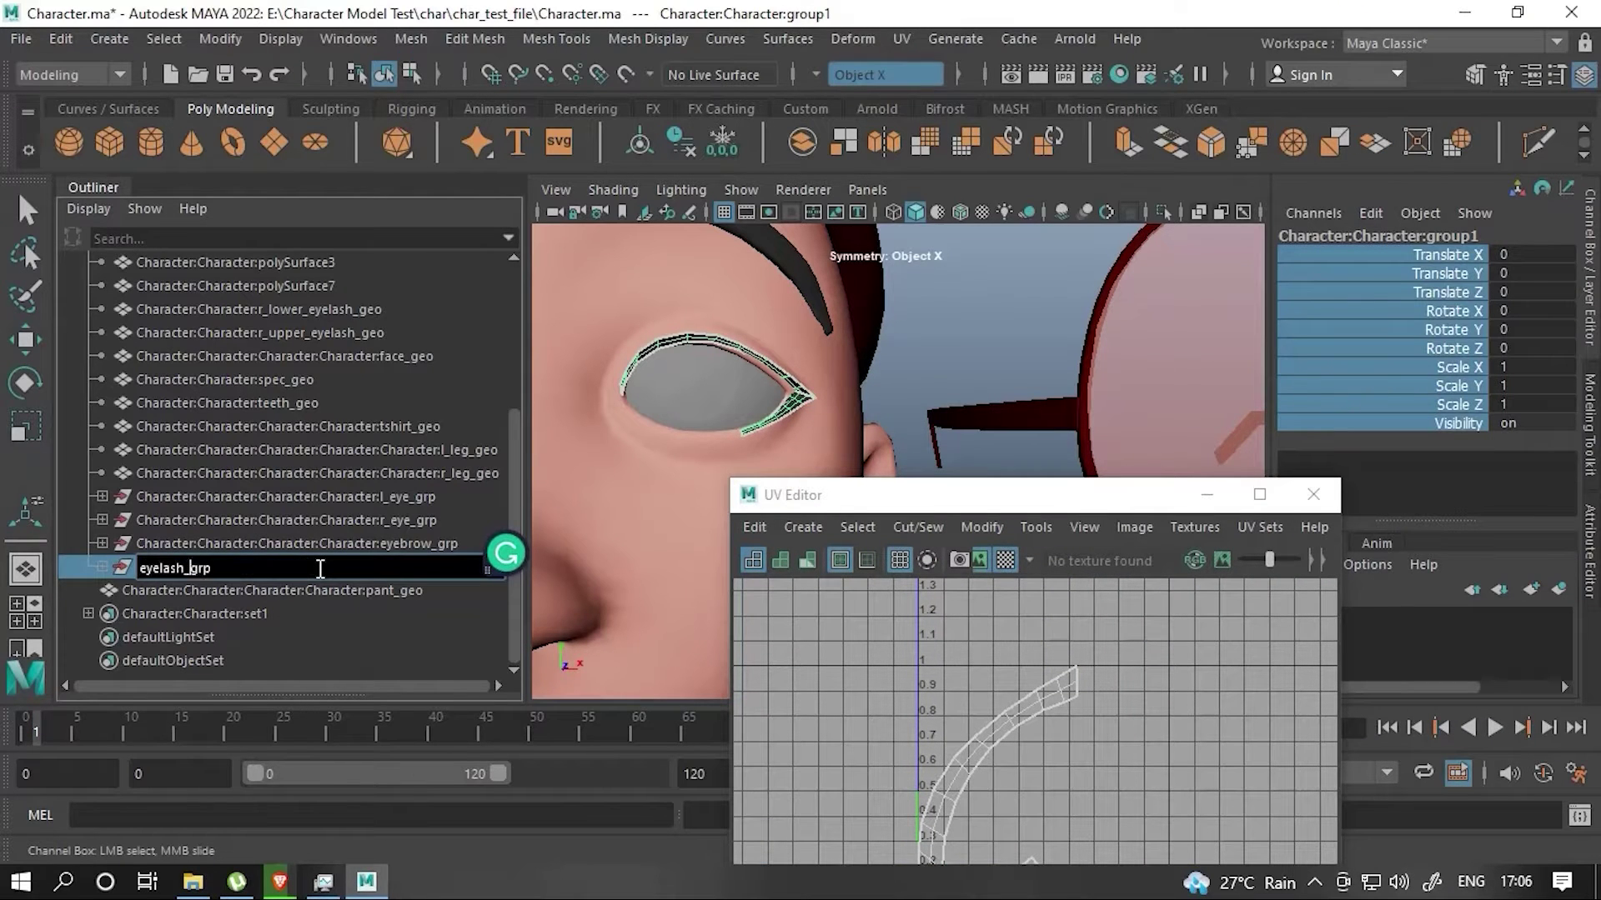
key(Return)
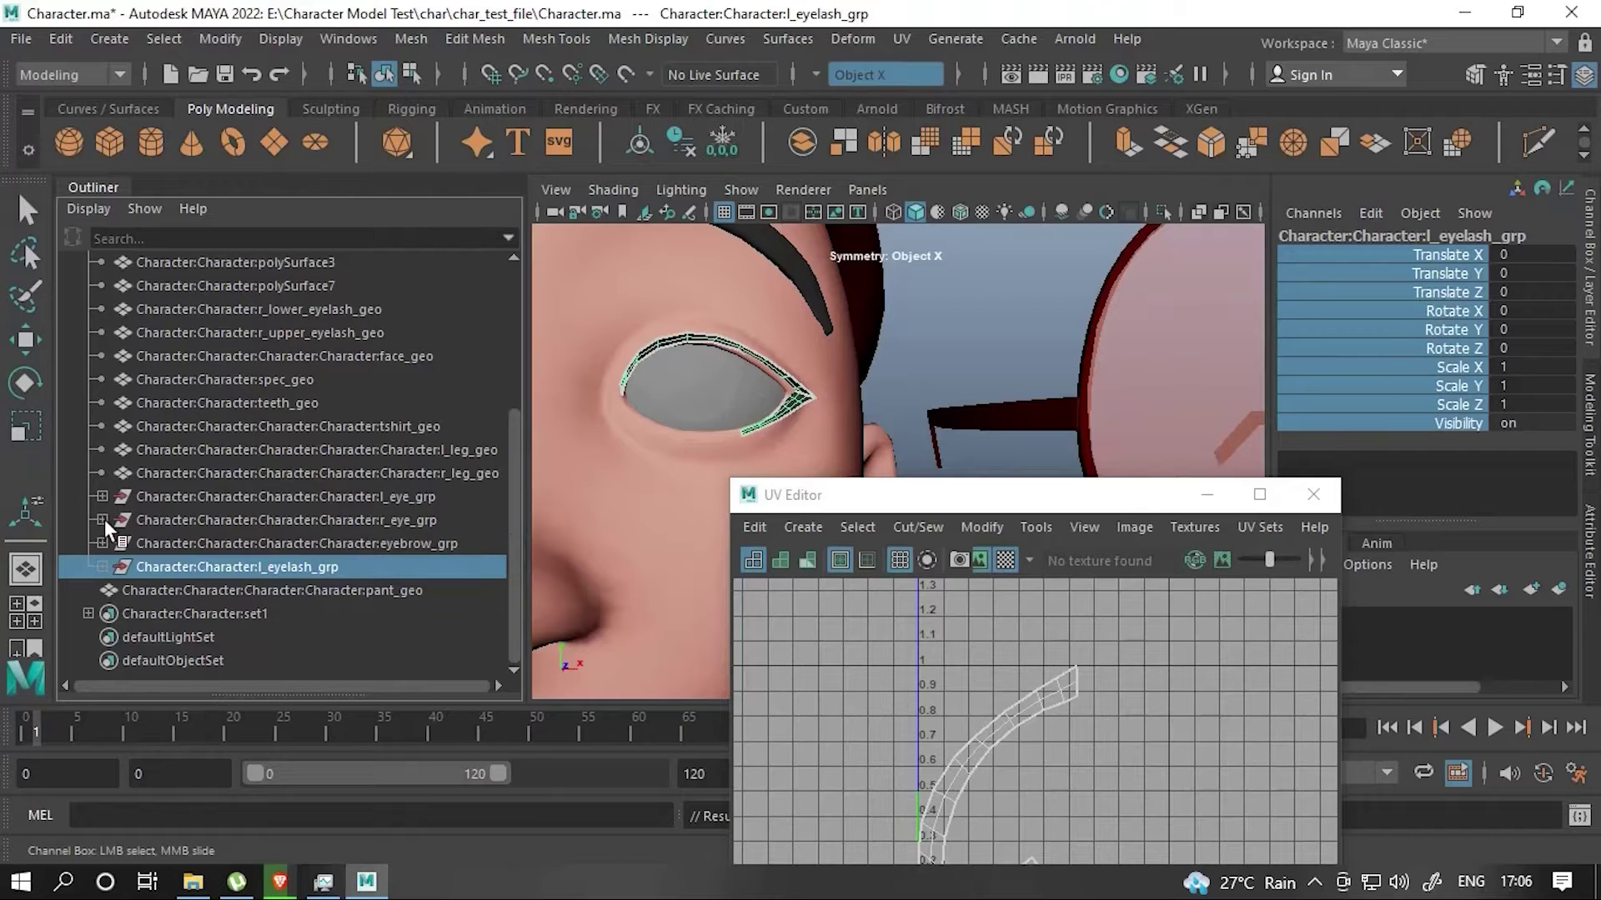
- Duplicate the left lashes and mirror the copy with Scale X -1
mouse_move(884, 408)
alt+mouse_down()
mouse_move(755, 409)
mouse_move(947, 353)
alt+mouse_up()
key(ctrl+g)
key(w)
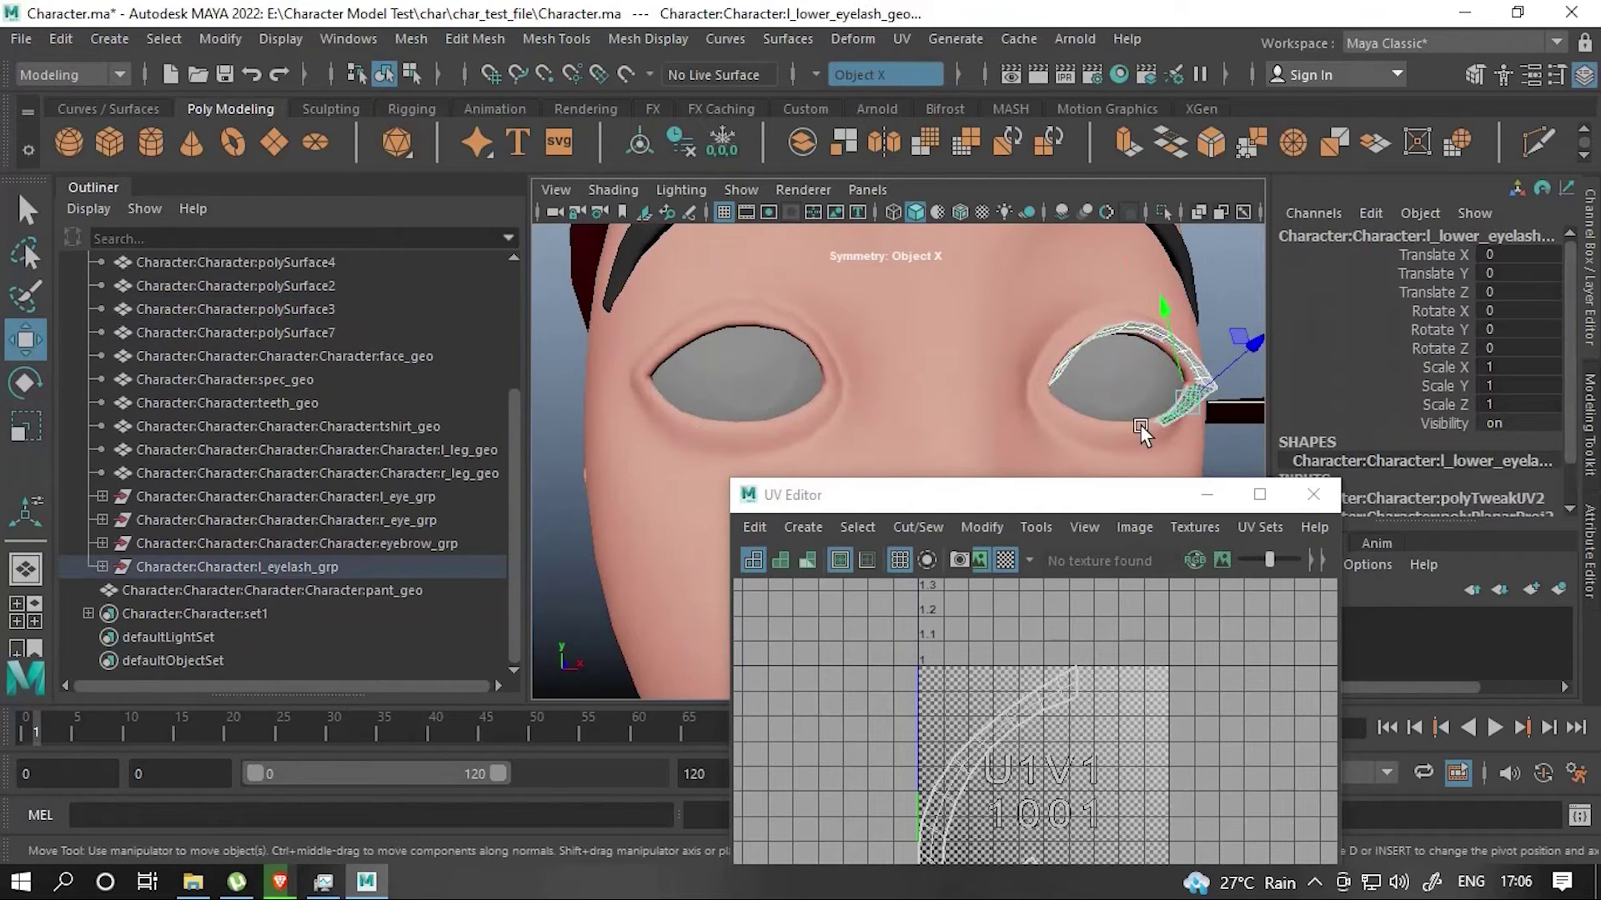
click(1534, 369)
text(-1)
key(Return)
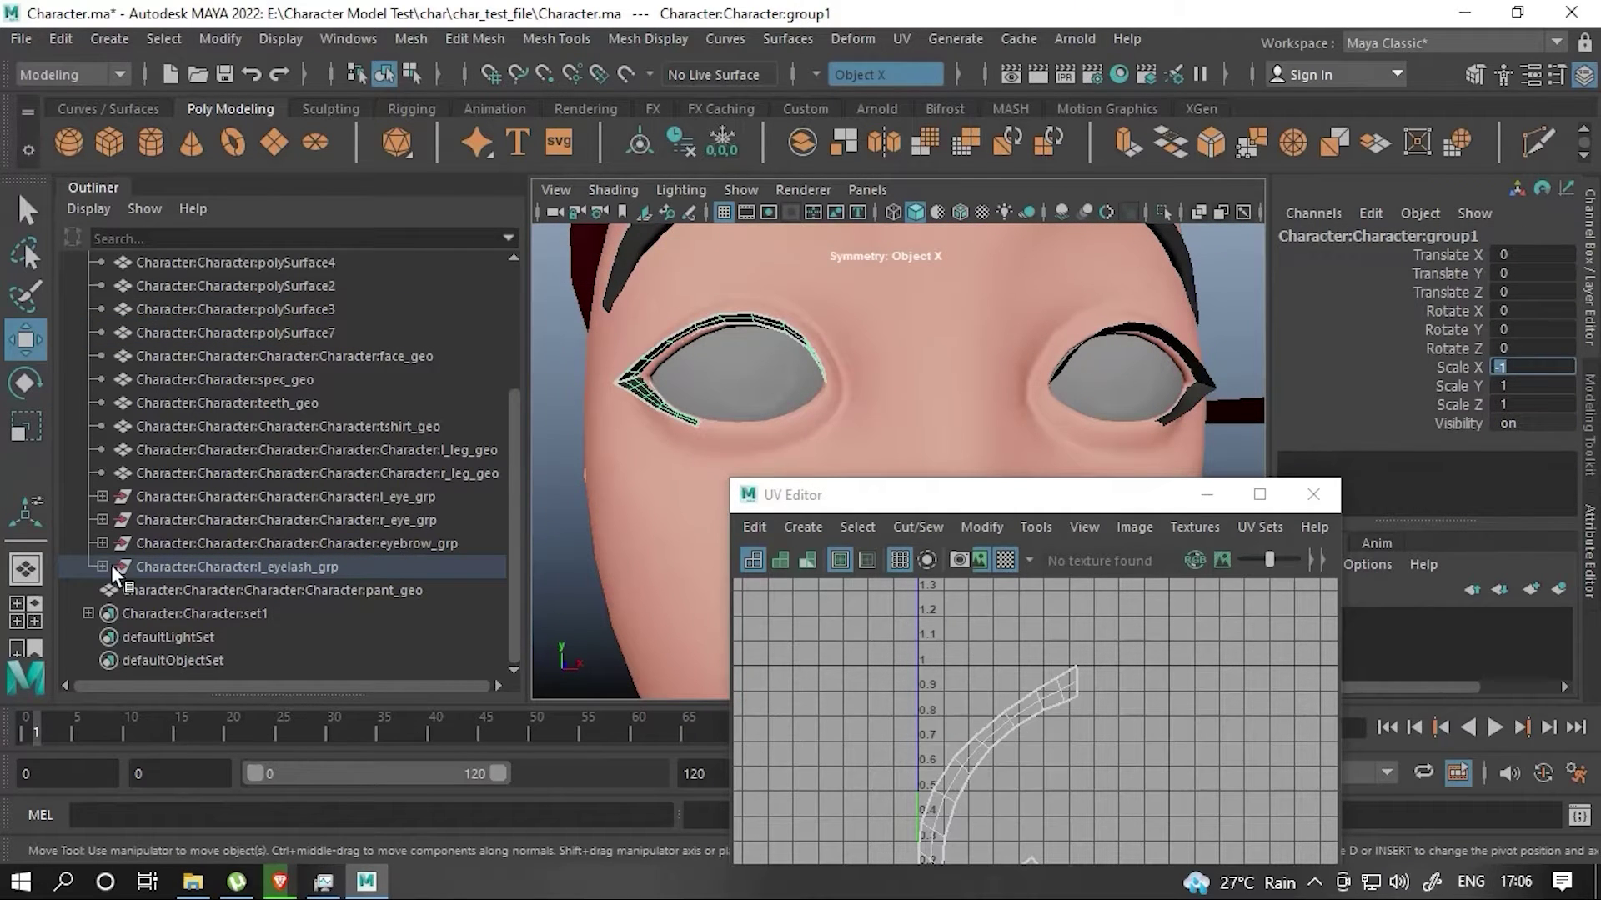
- Rename the mirrored lashes r_upper_eyelash_geo and r_lower_eyelash_geo
click(102, 566)
click(240, 543)
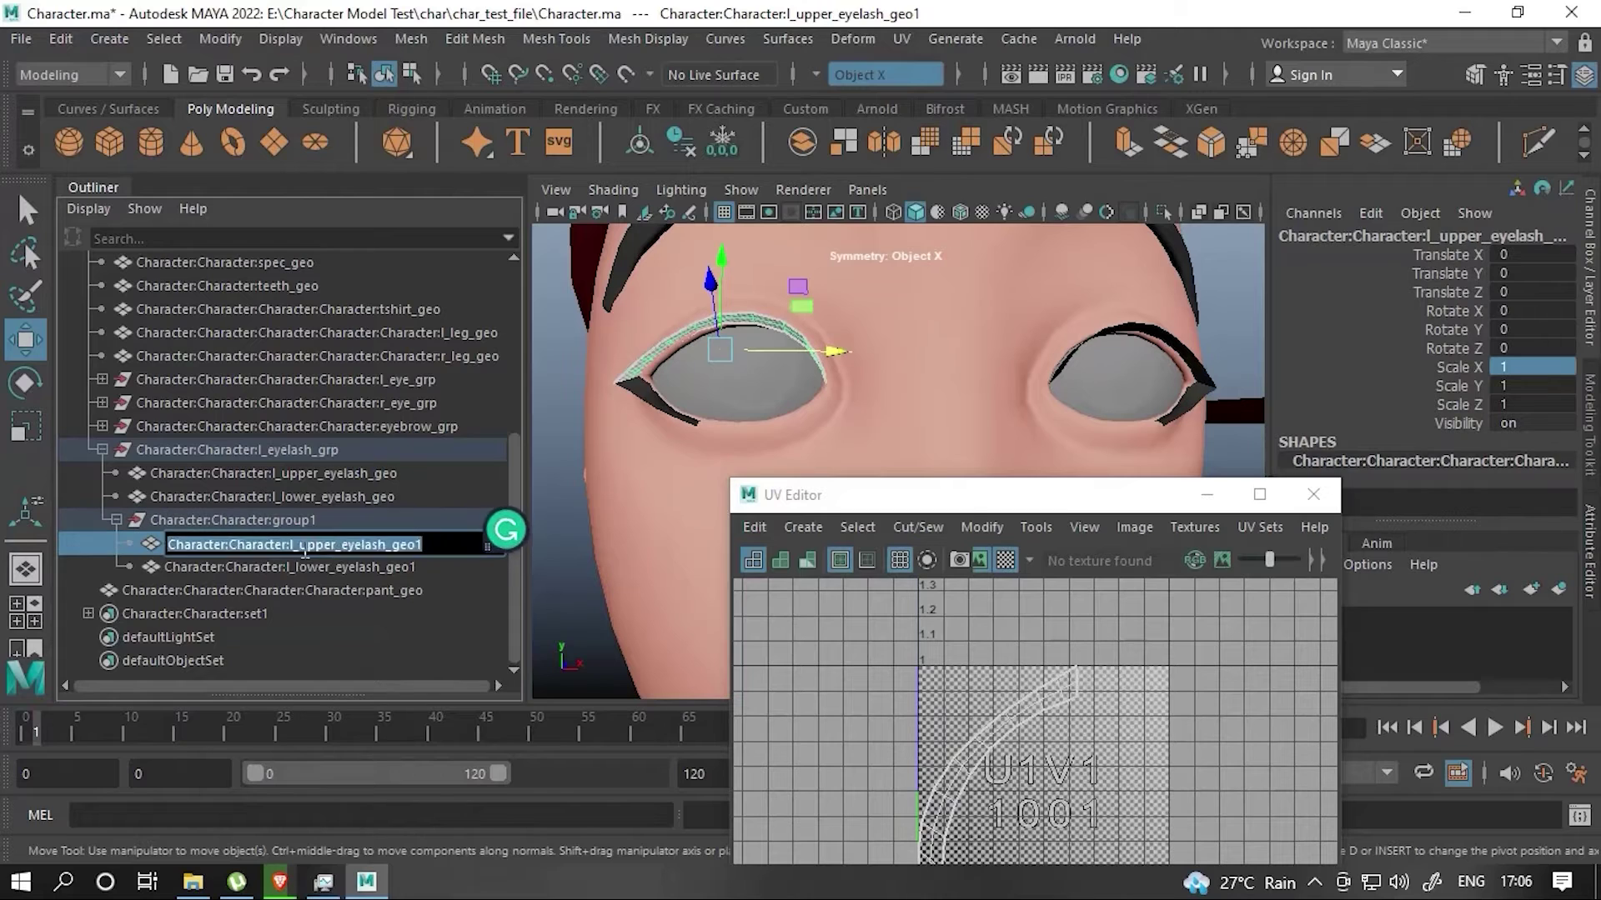
double_click(378, 537)
key(BackSpace)
key(Return)
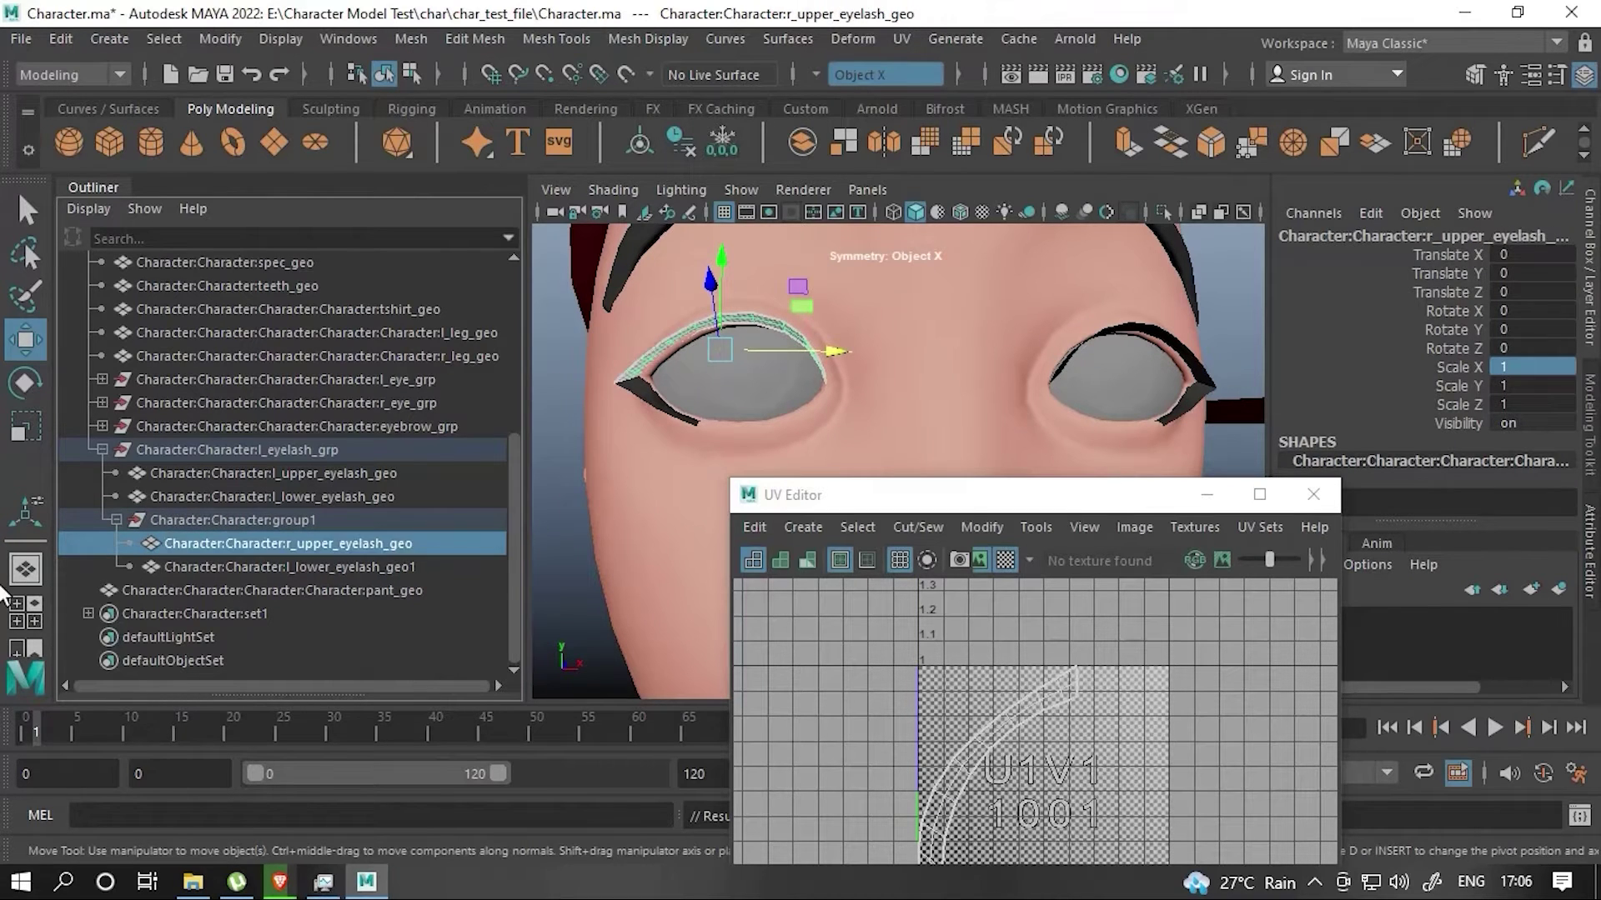
double_click(296, 568)
key(End)
key(BackSpace)
key(Return)
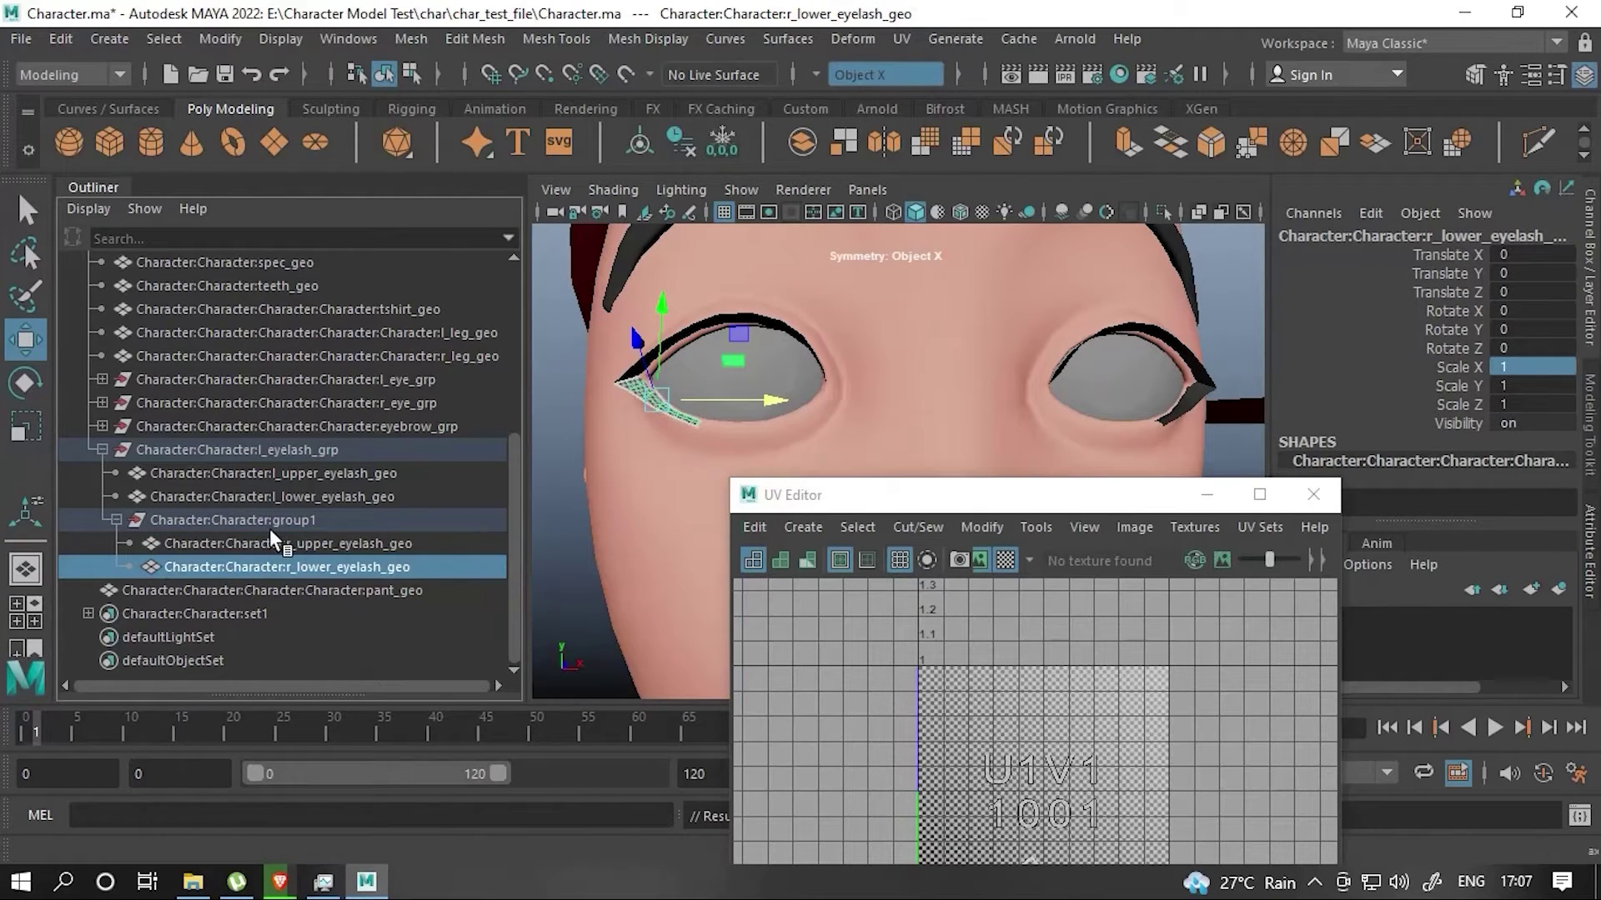
- Rename the mirrored lash group r_eyelash_grp and unparent it to the top level
click(284, 449)
double_click(311, 520)
text(r)
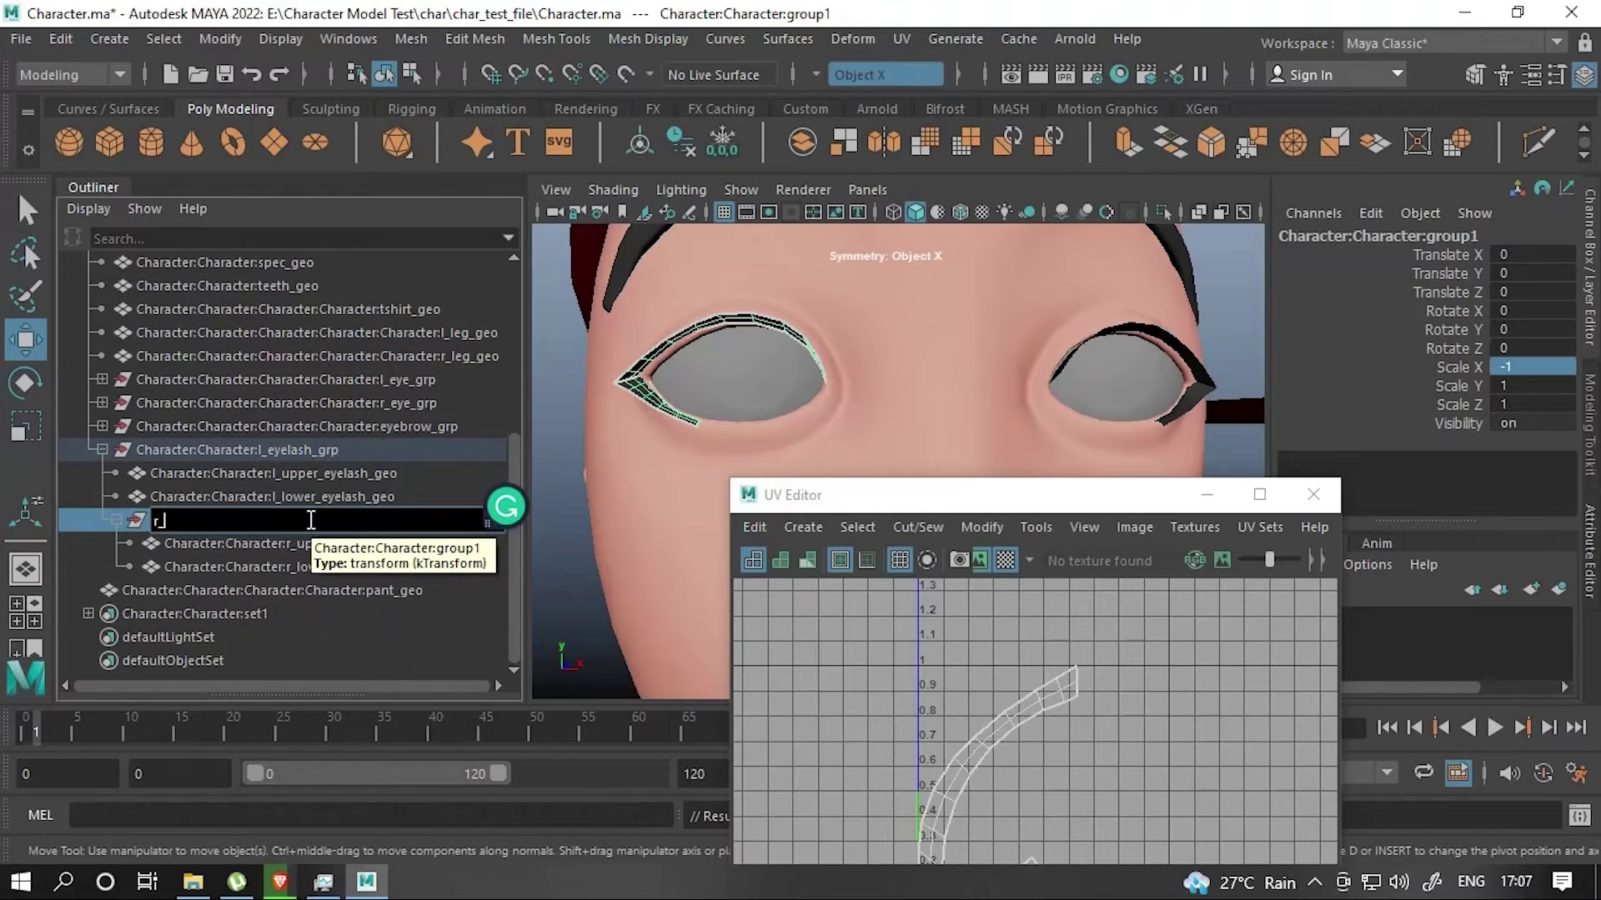
text(_grp)
key(Return)
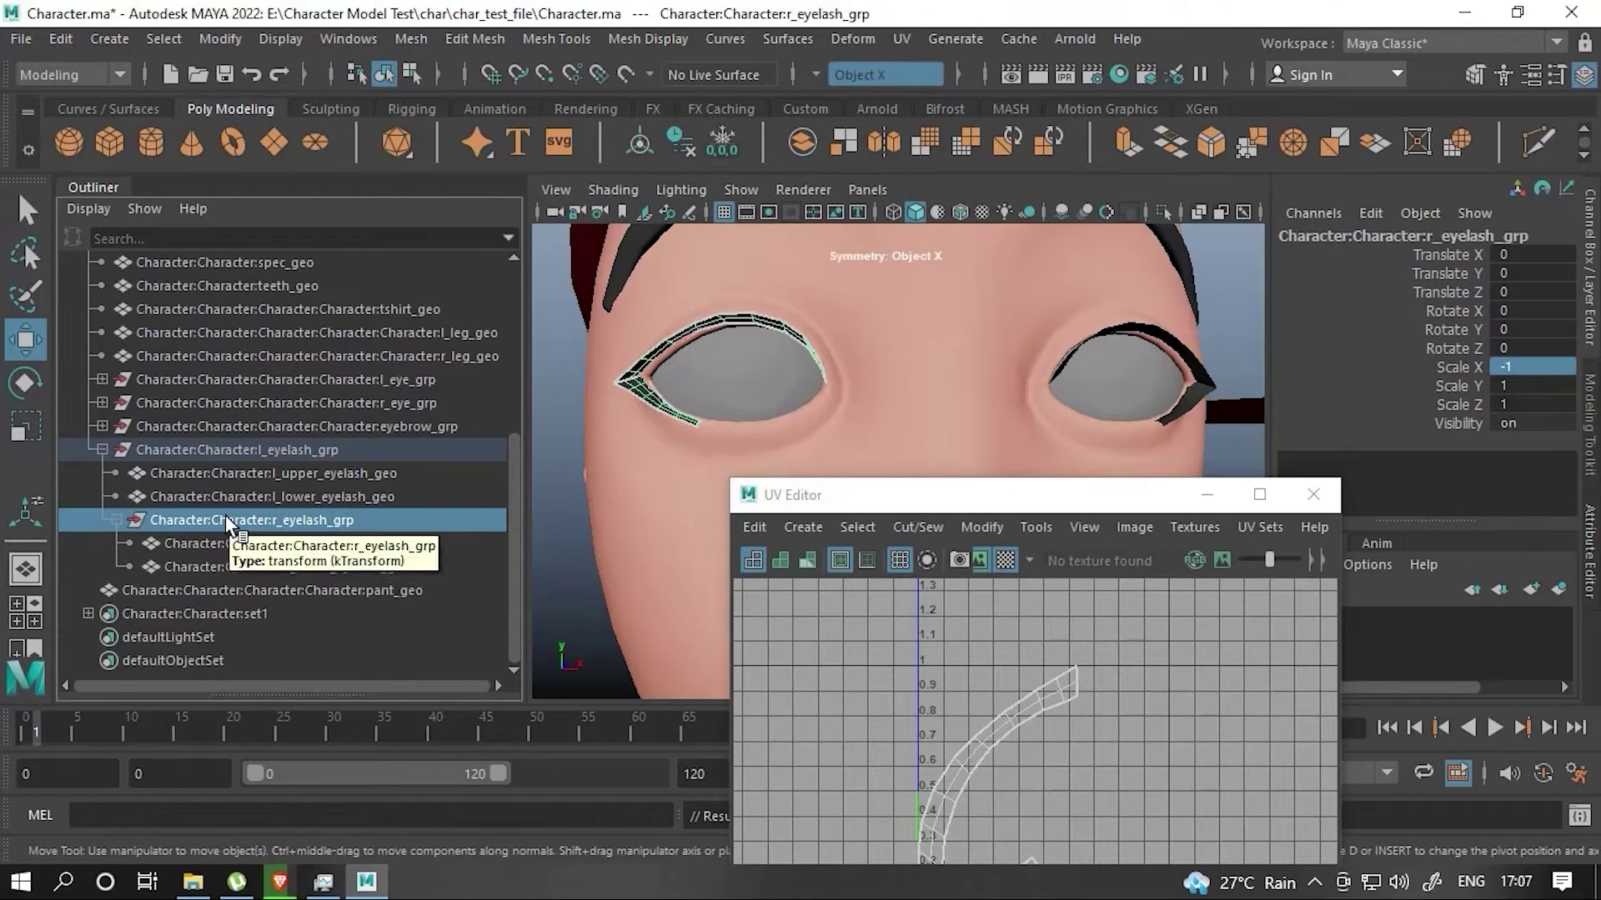
right_click(225, 513)
- Group l_eyelash_grp and r_eyelash_grp together under a new group named eyelash_grp
click(202, 582)
click(219, 496)
ctrl+click(209, 590)
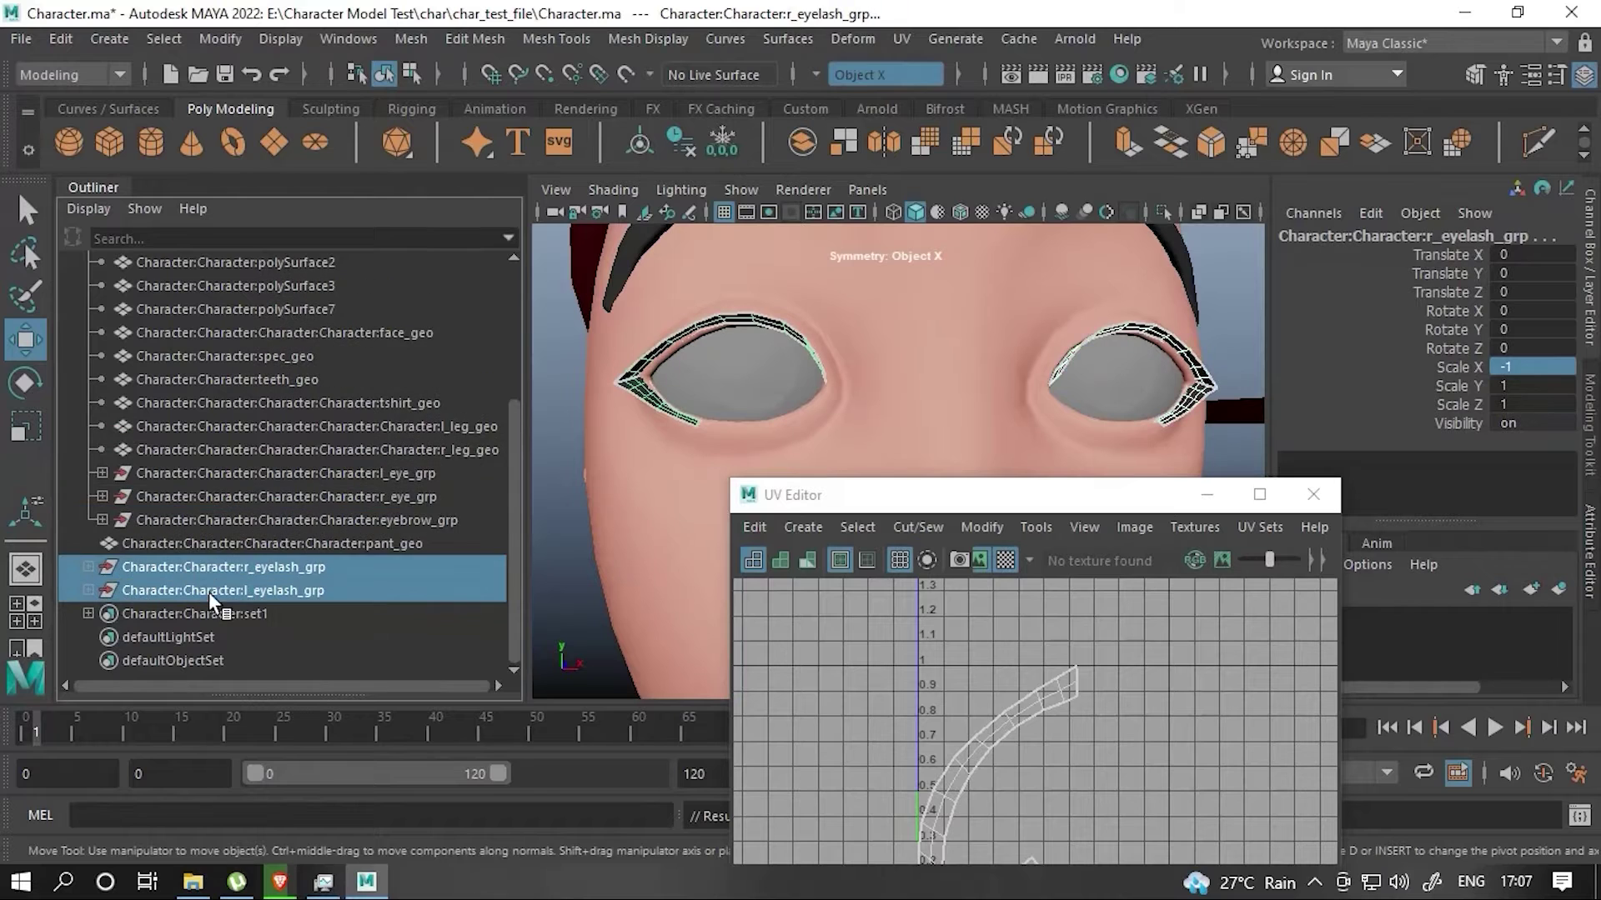
key(ctrl+g)
double_click(217, 592)
text(eyelash_grp)
key(Return)
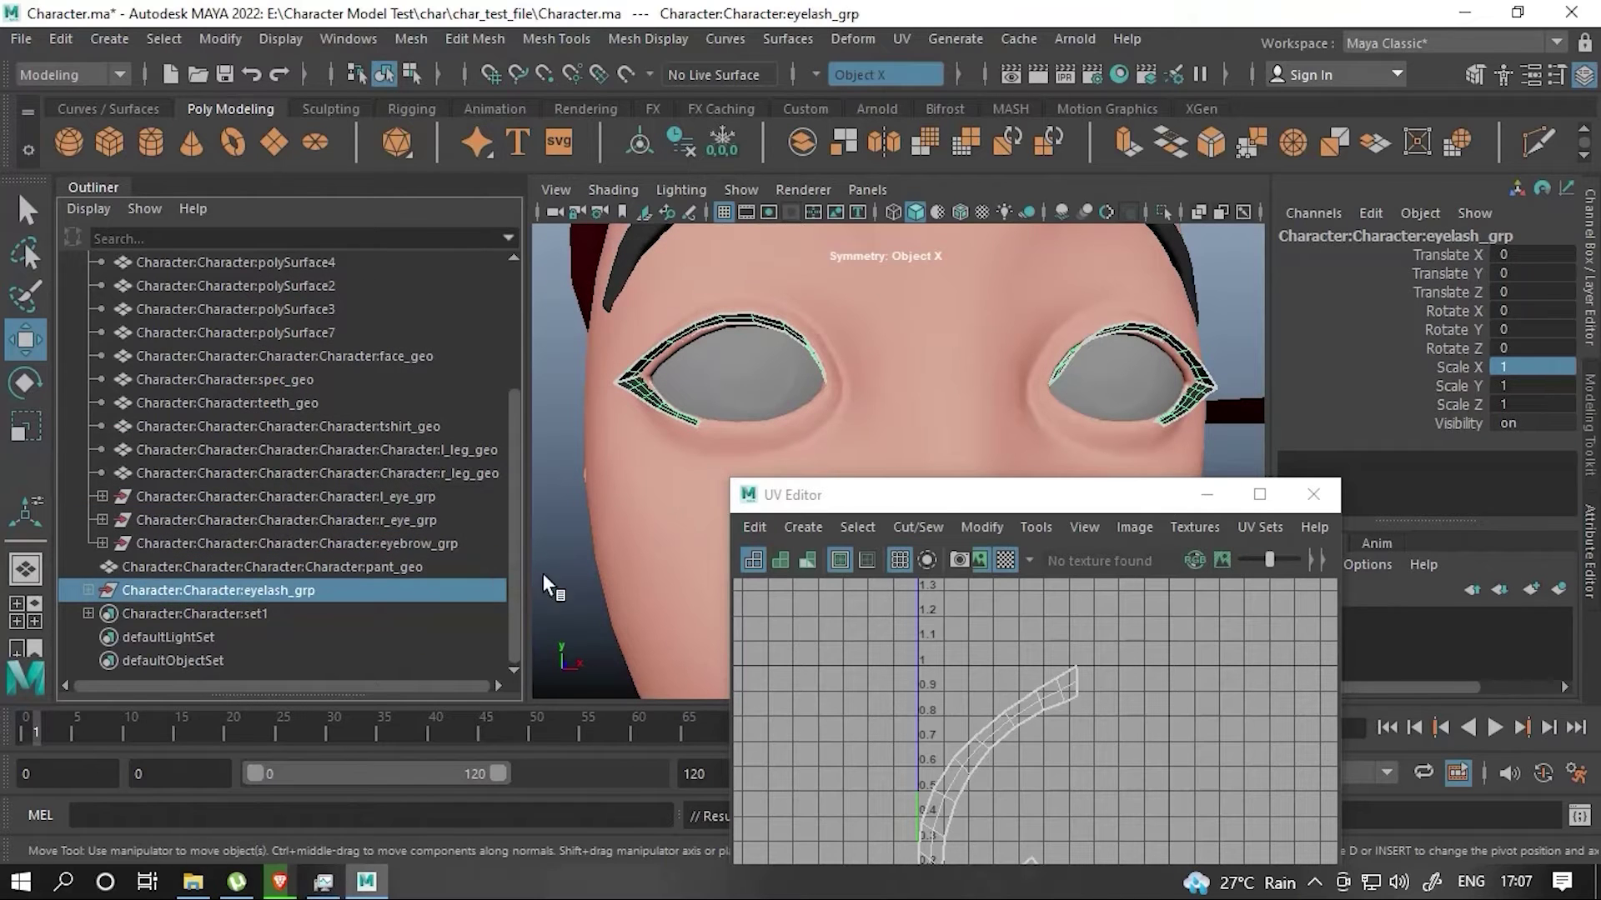
click(342, 566)
- Select all character pieces, including the glasses, in the Outliner to freeze transforms
scroll(911, 457, down, 5)
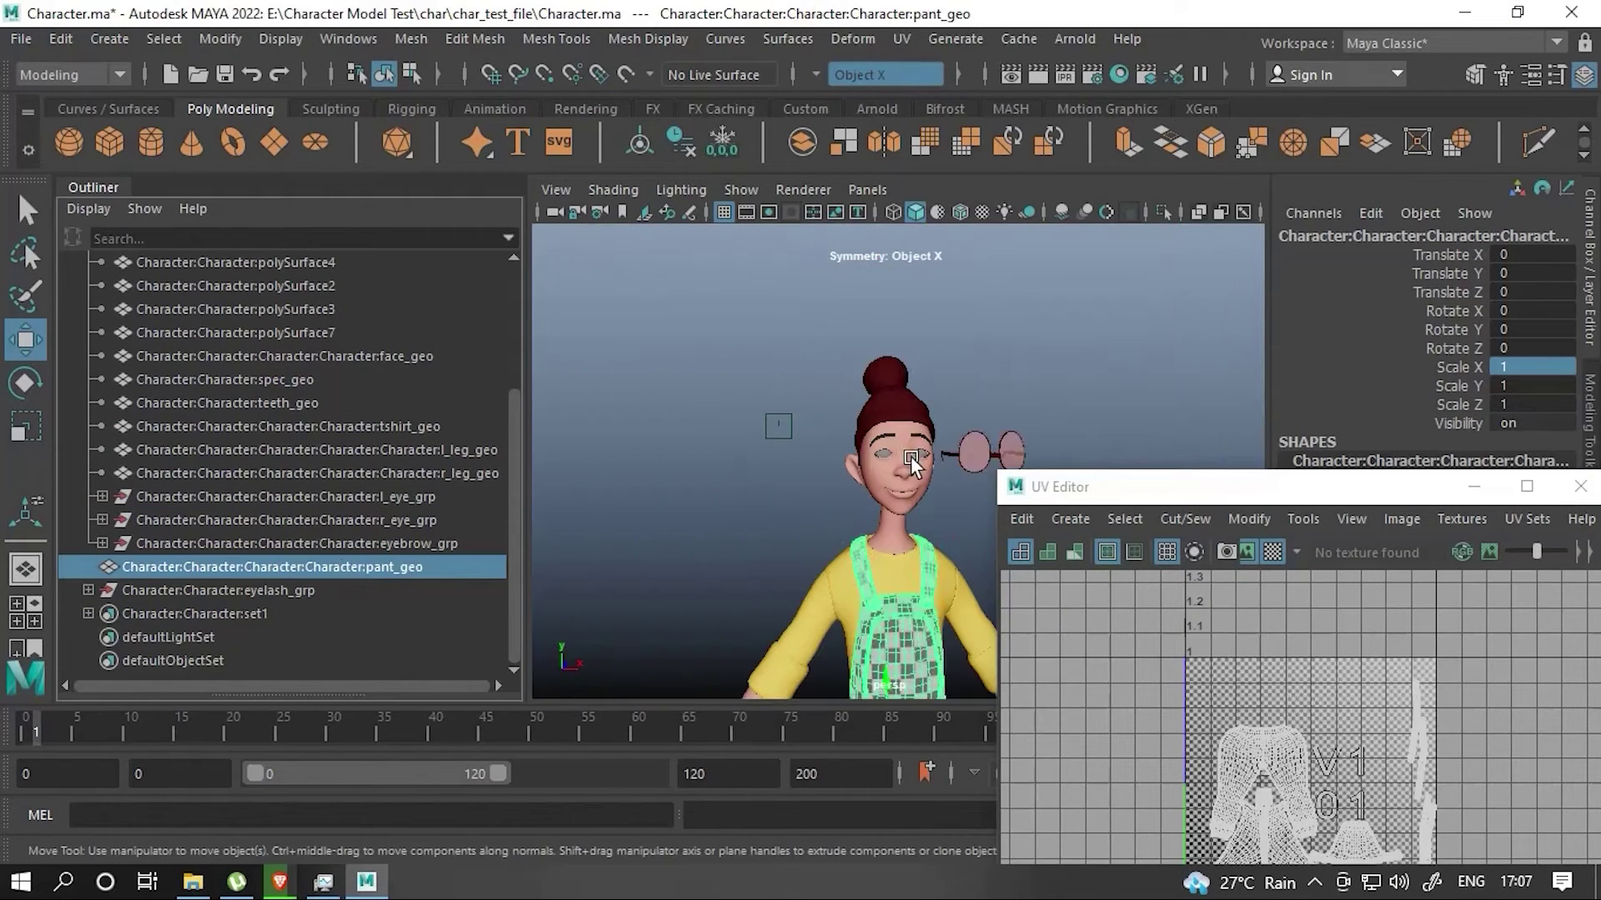
click(910, 457)
click(1532, 255)
scroll(953, 439, down, 5)
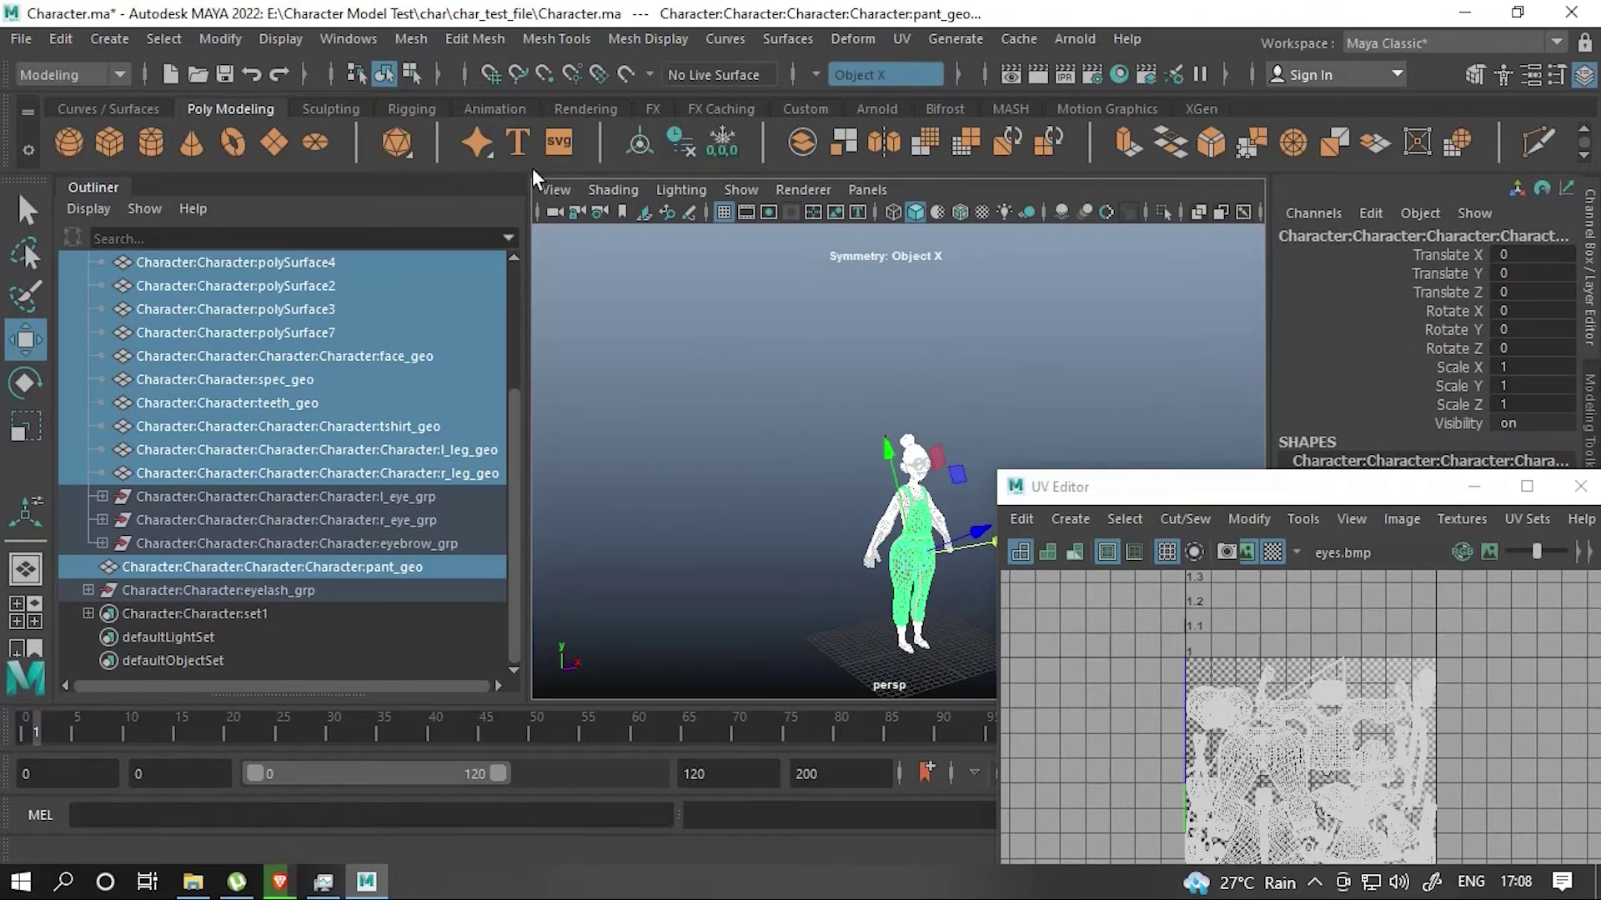
drag(152, 572, 228, 587)
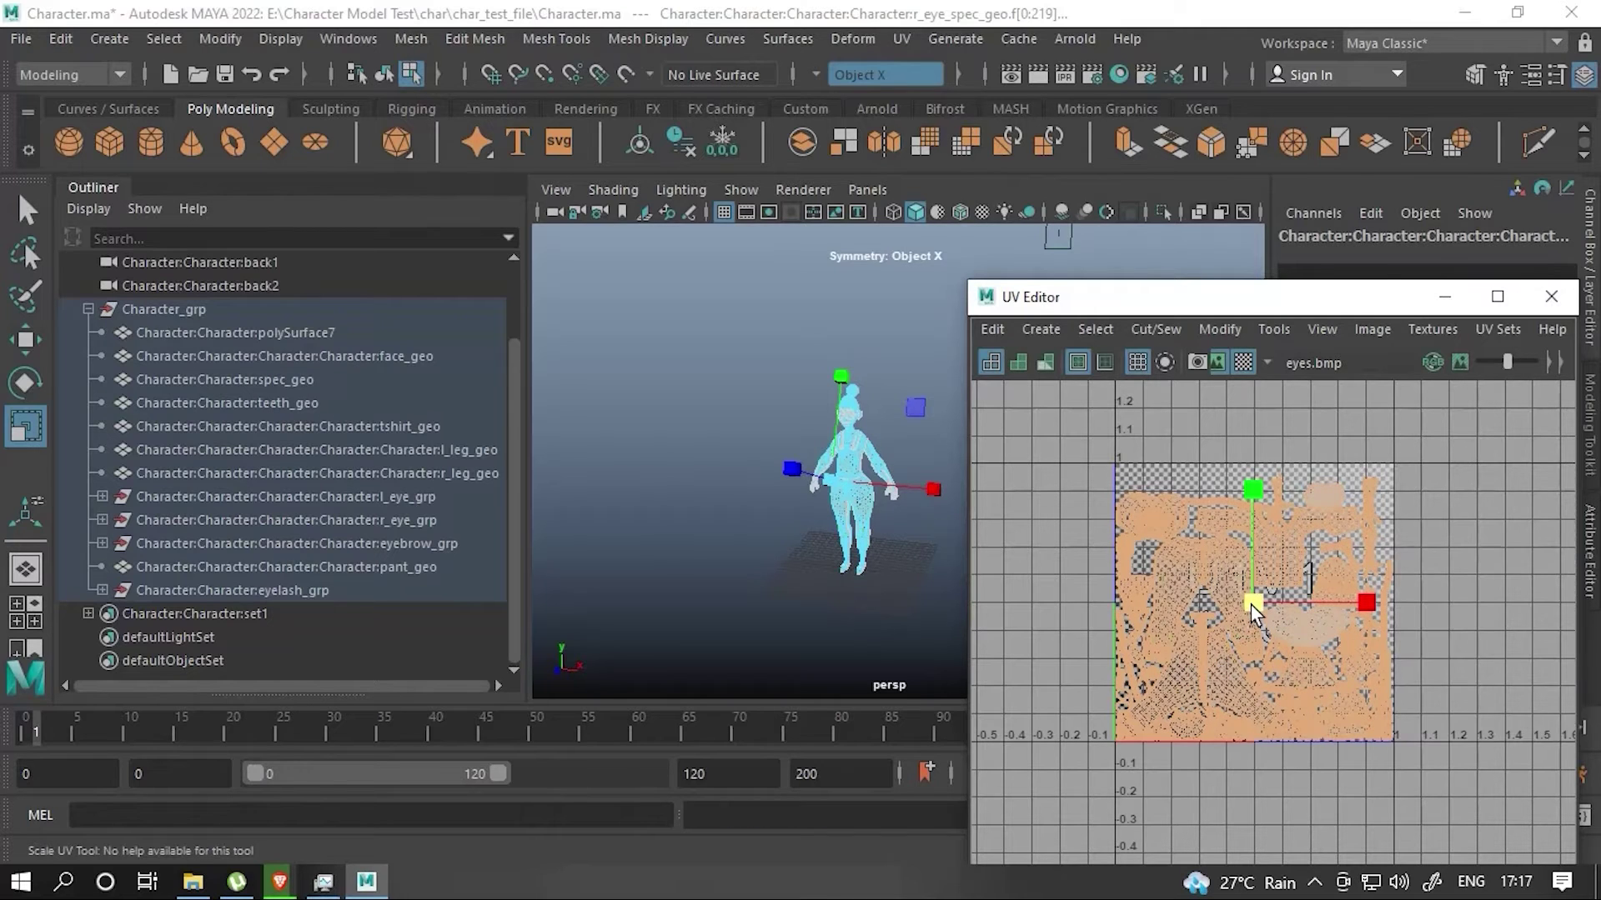
- Frame the character, select Character_grp alone, and check the Move tool settings
scroll(771, 533, up, 5)
alt+drag(734, 517, 771, 533)
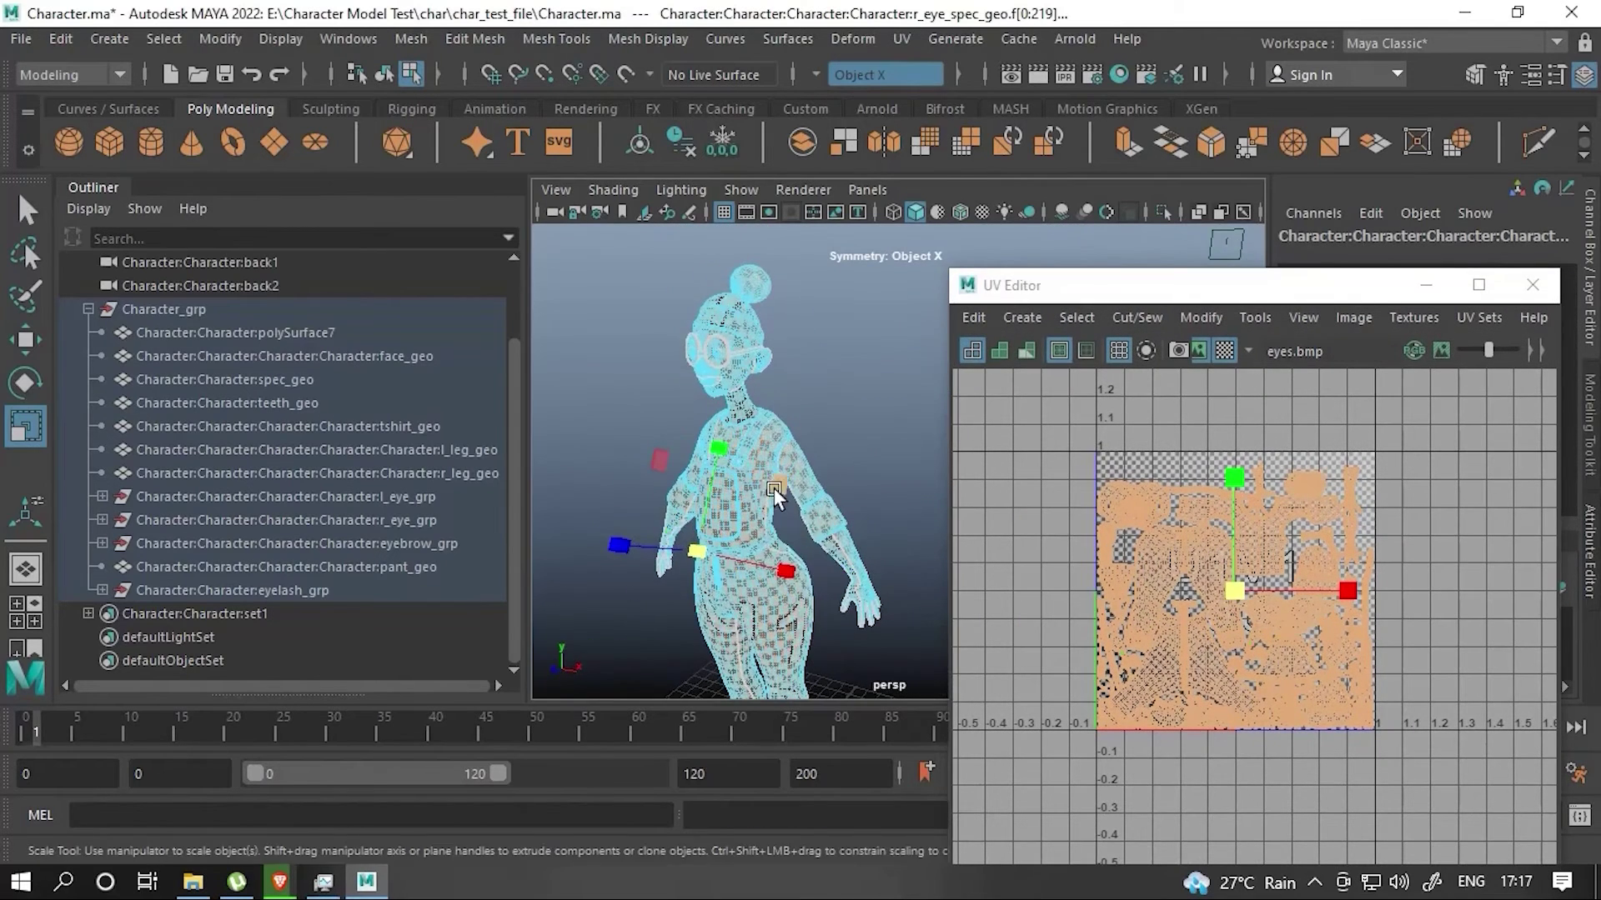
key(ctrl+z)
key(ctrl+z)
click(163, 309)
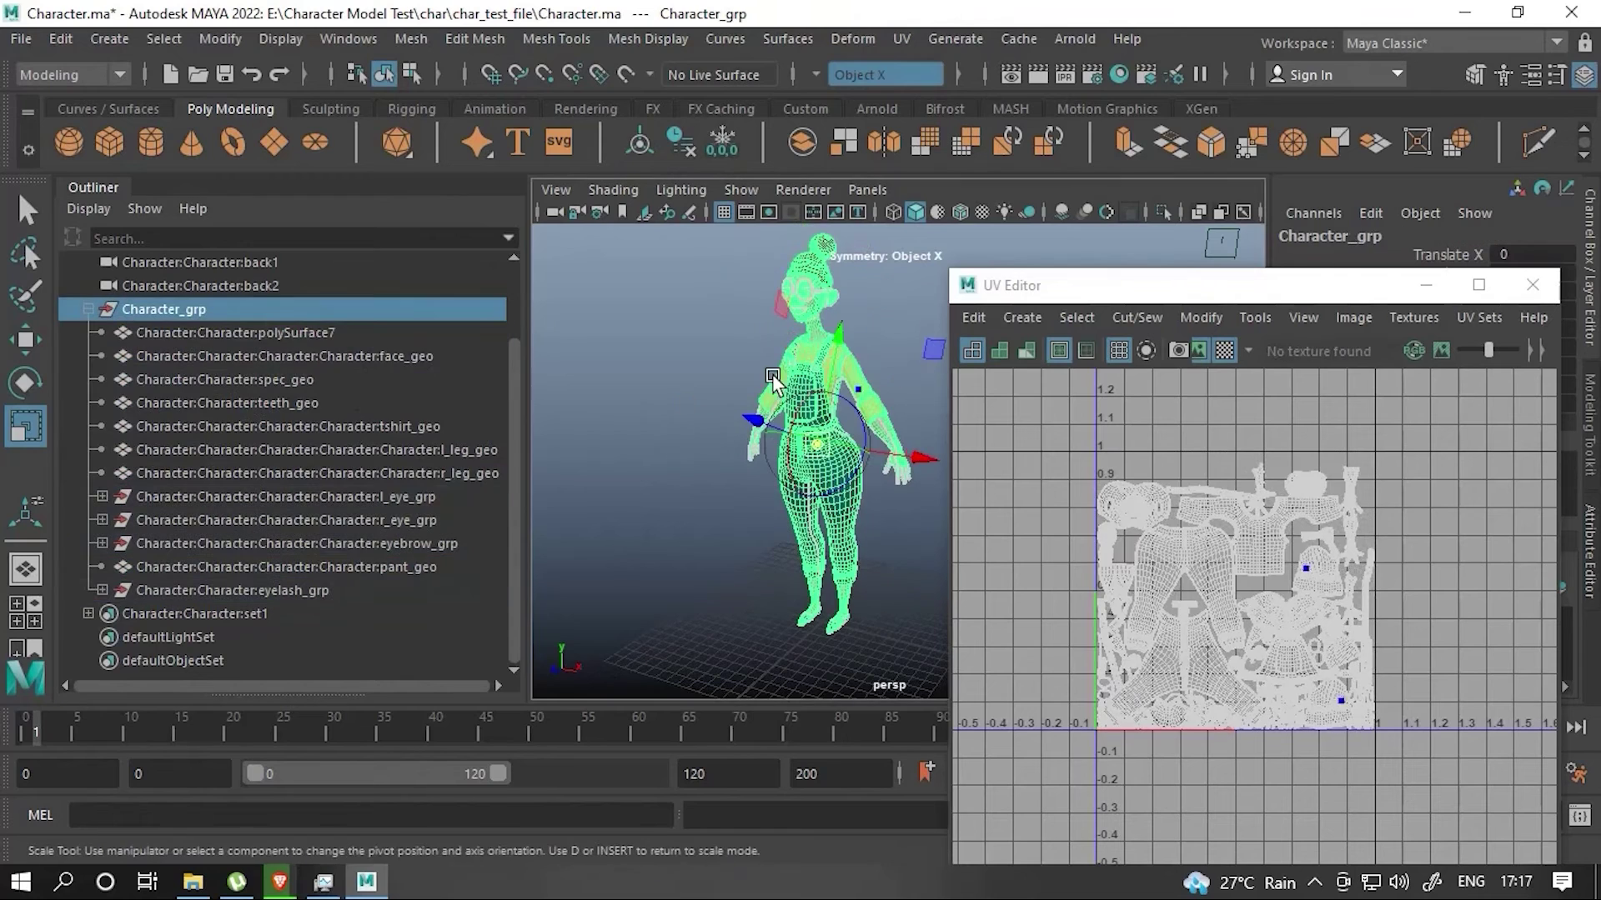
double_click(25, 383)
key(w)
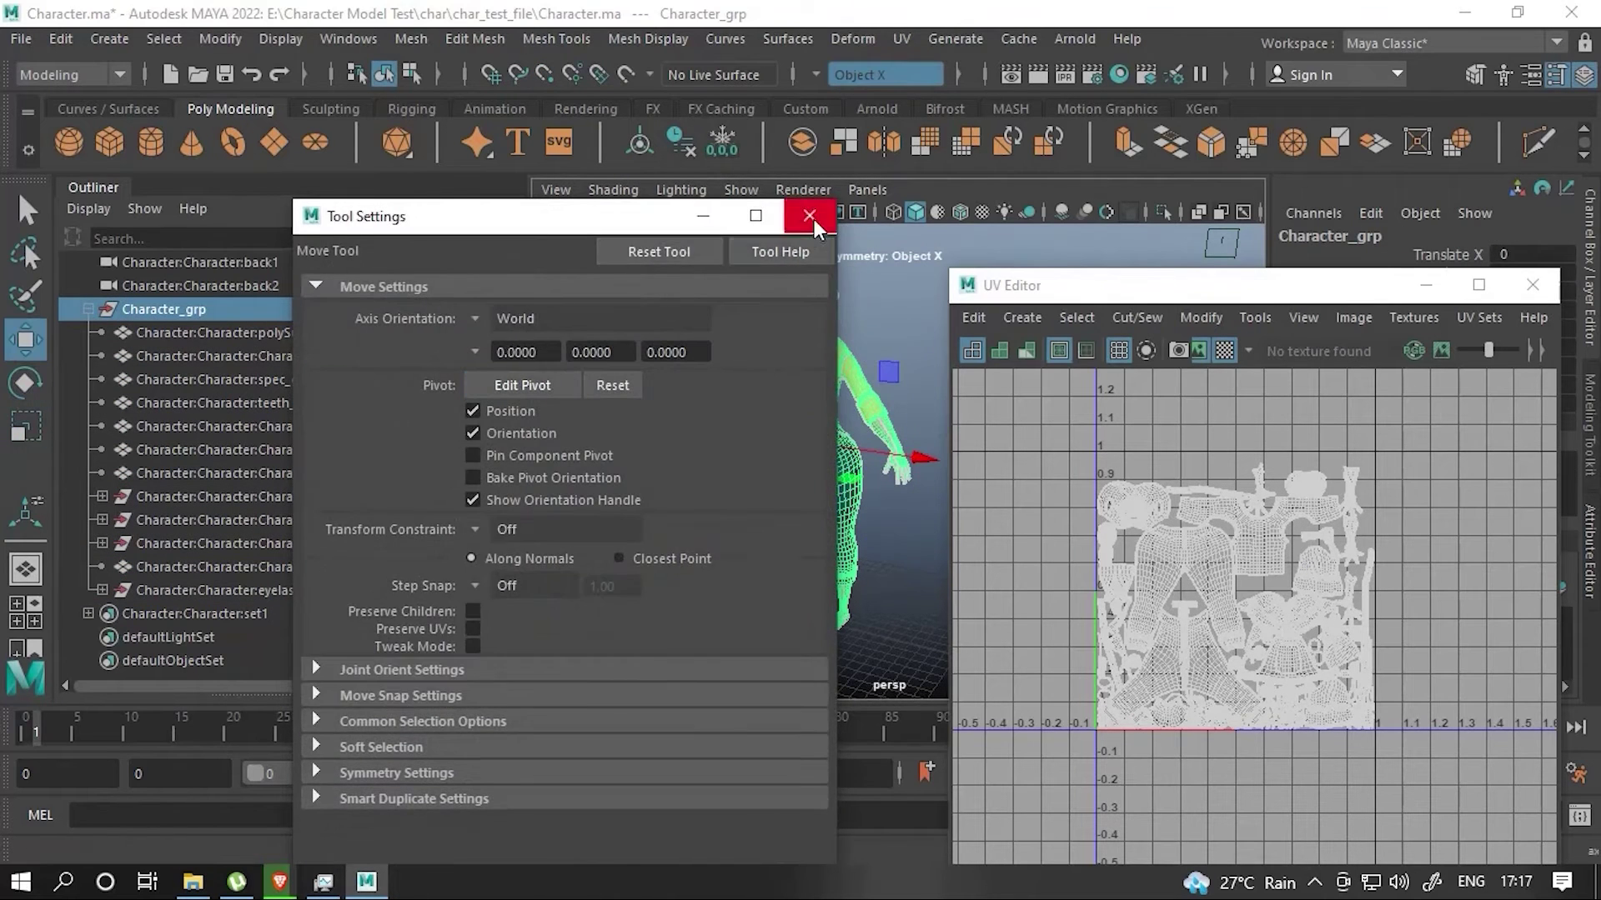
click(808, 215)
- Set Symmetry off and move Character_grp's pivot down to the character's feet
click(859, 57)
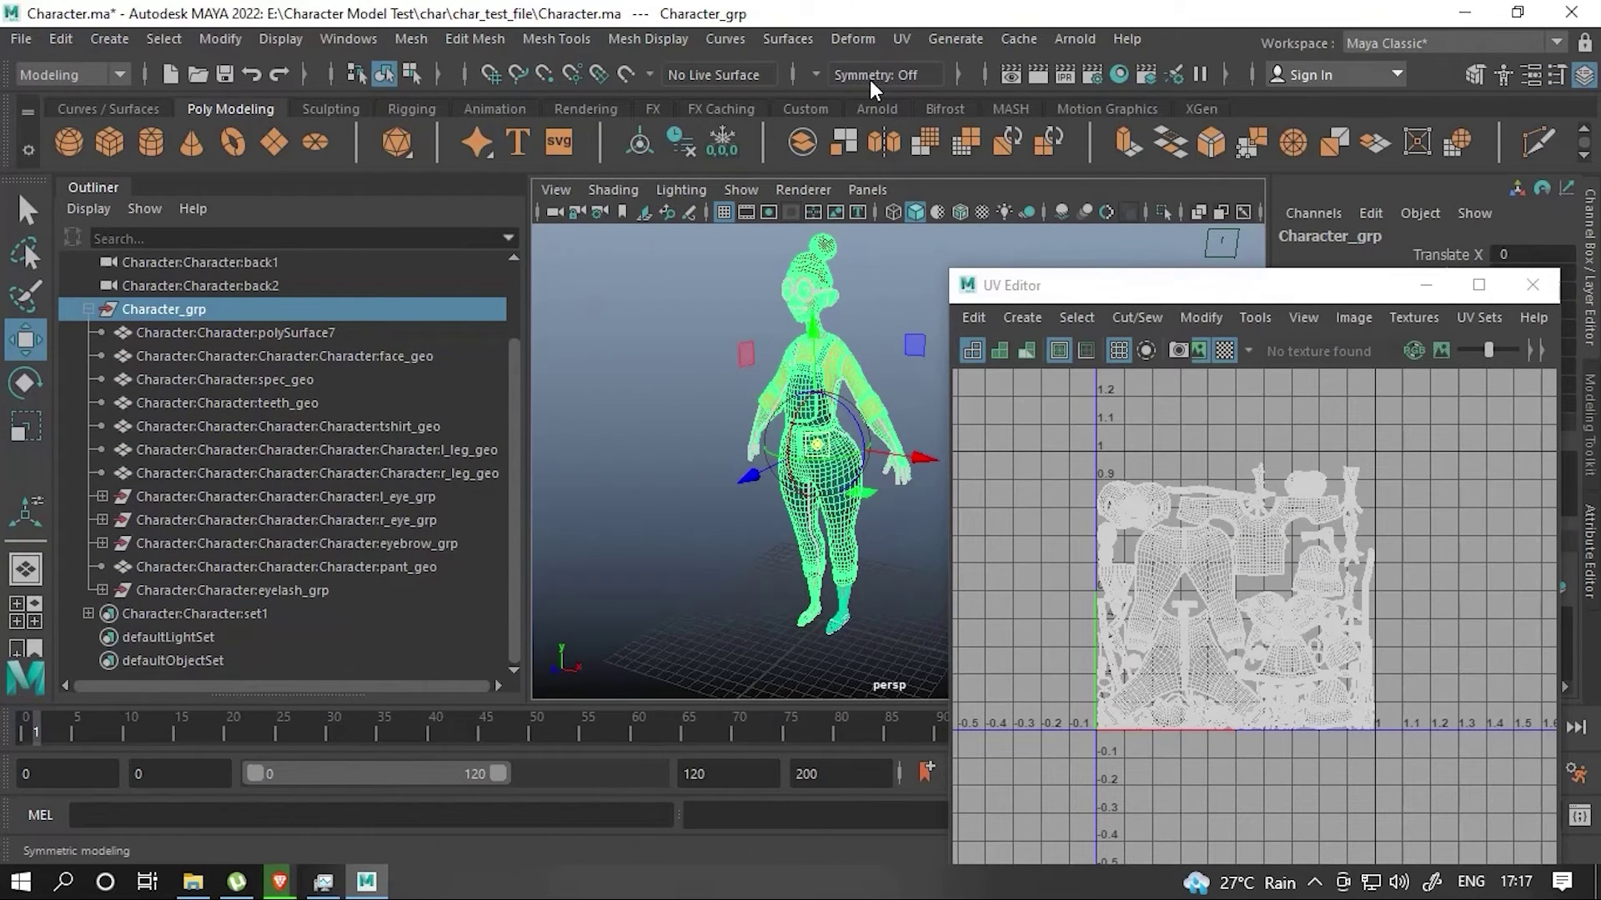
key(d)
mouse_move(800, 458)
alt+mouse_down()
mouse_move(866, 459)
mouse_move(784, 604)
mouse_move(733, 467)
alt+mouse_up()
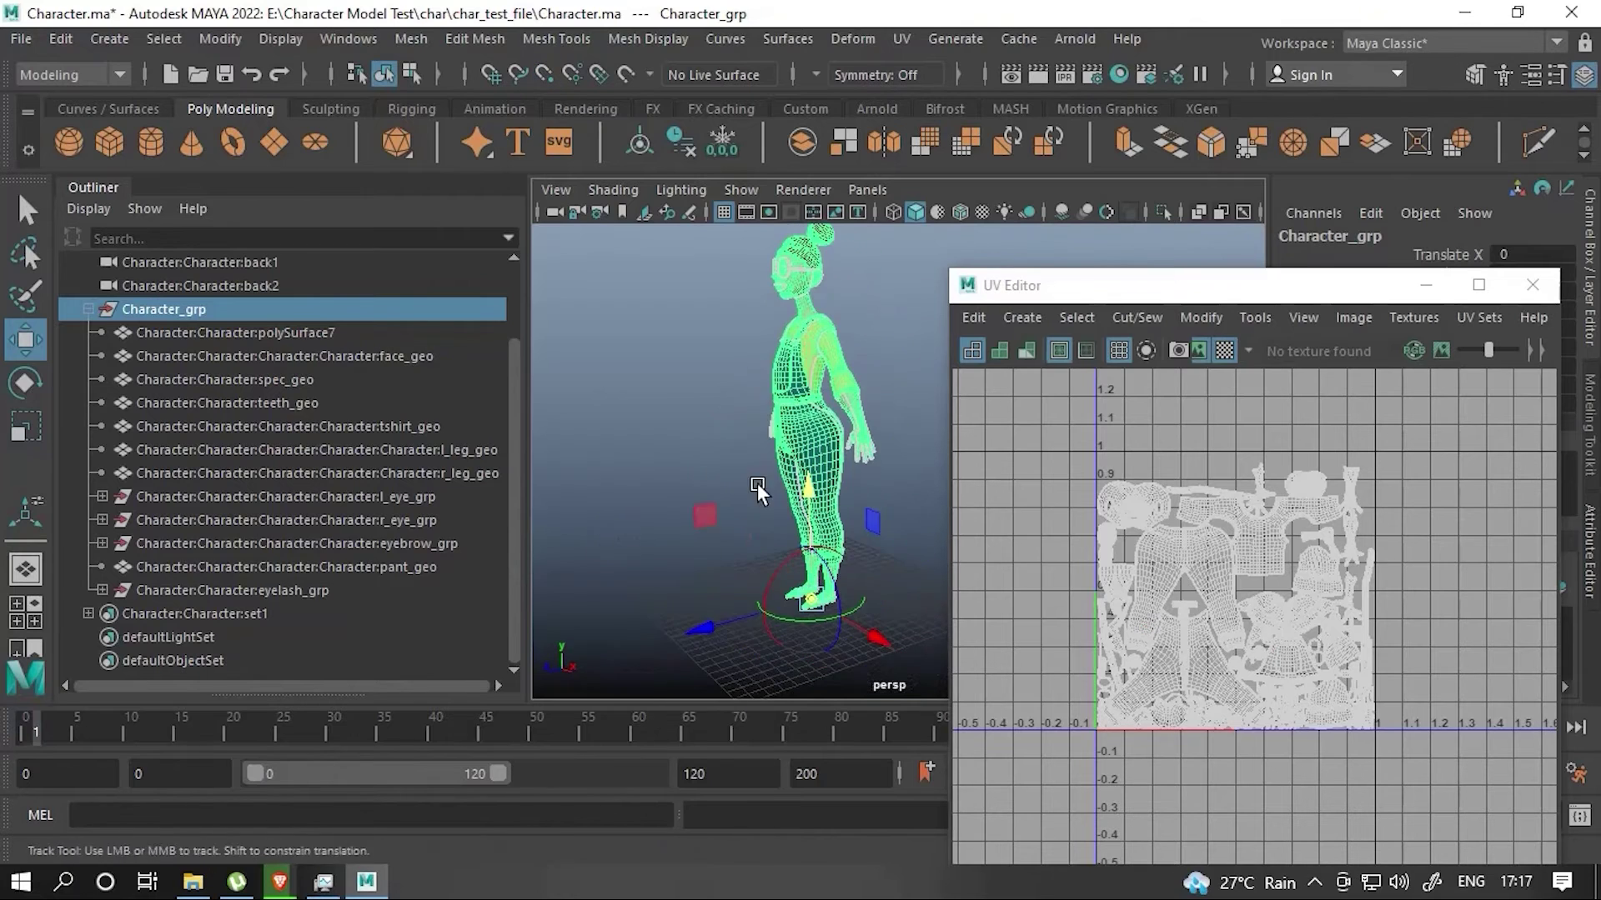
key(q)
click(733, 439)
click(204, 308)
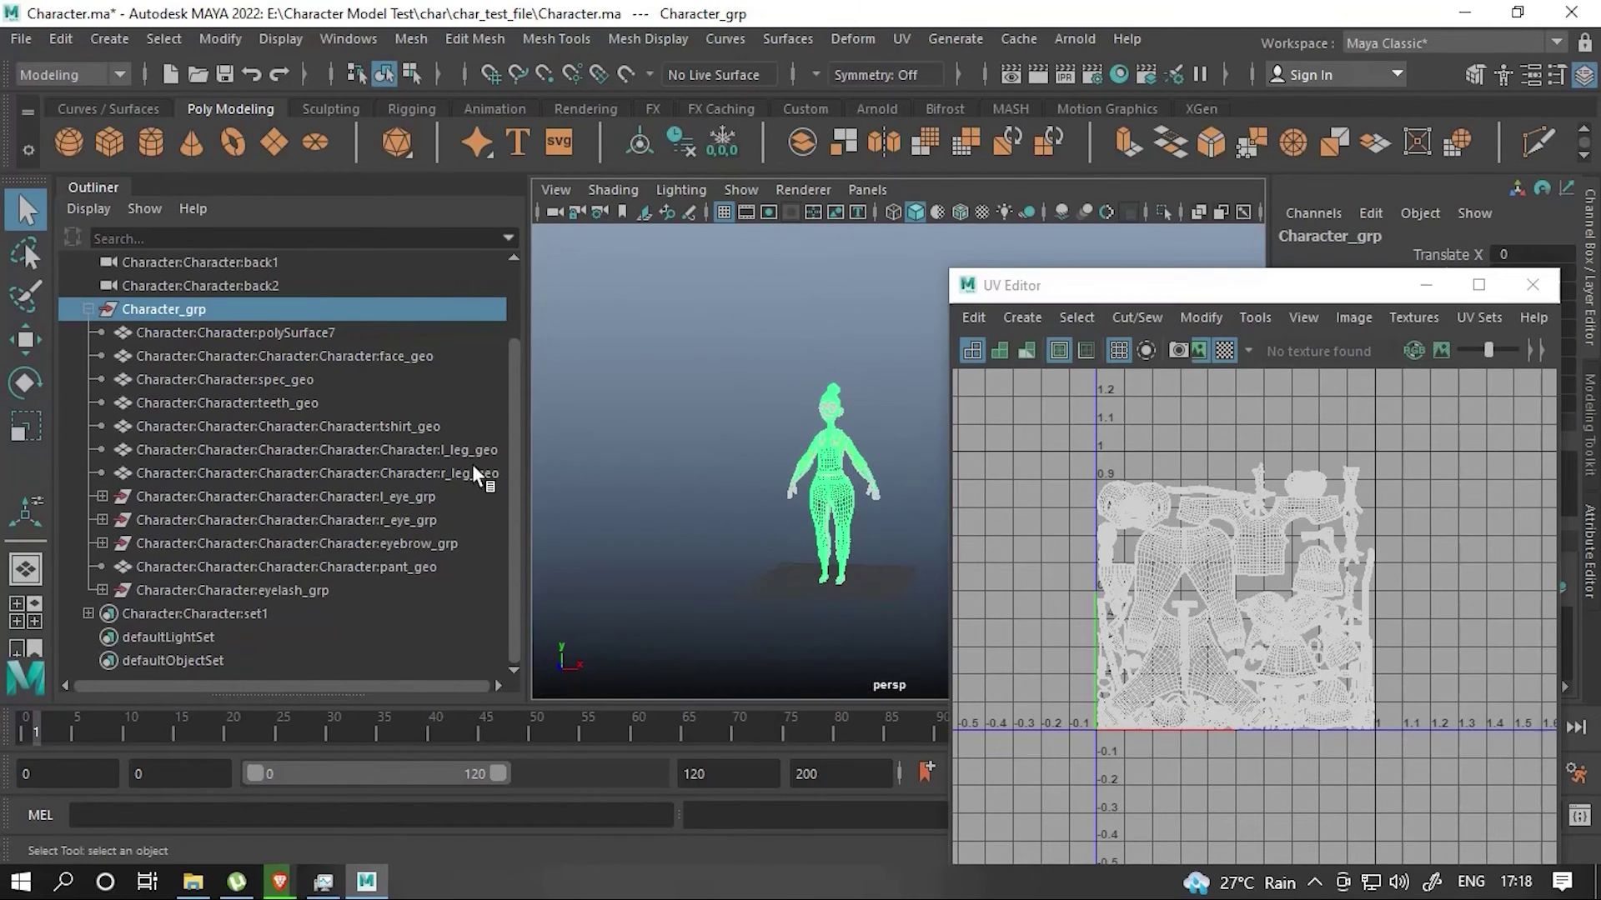
click(672, 427)
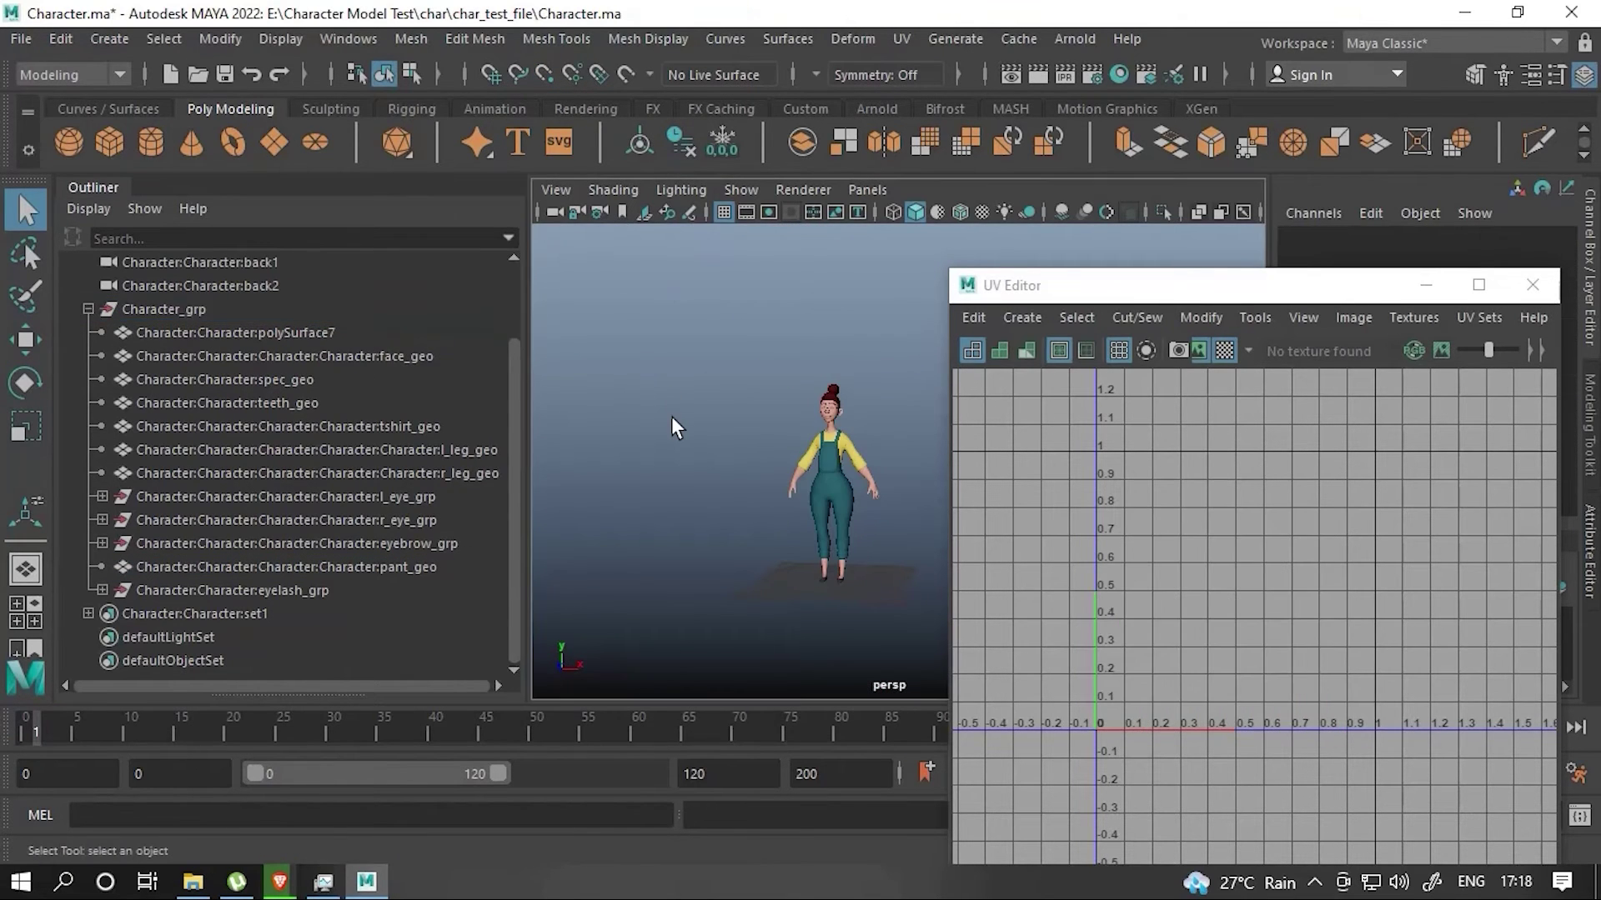
click(198, 309)
- Select every character mesh in wireframe view and start File > Export Selection
key(w)
click(755, 314)
scroll(754, 314, up, 2)
drag(754, 315, 959, 650)
key(4)
key(q)
click(21, 39)
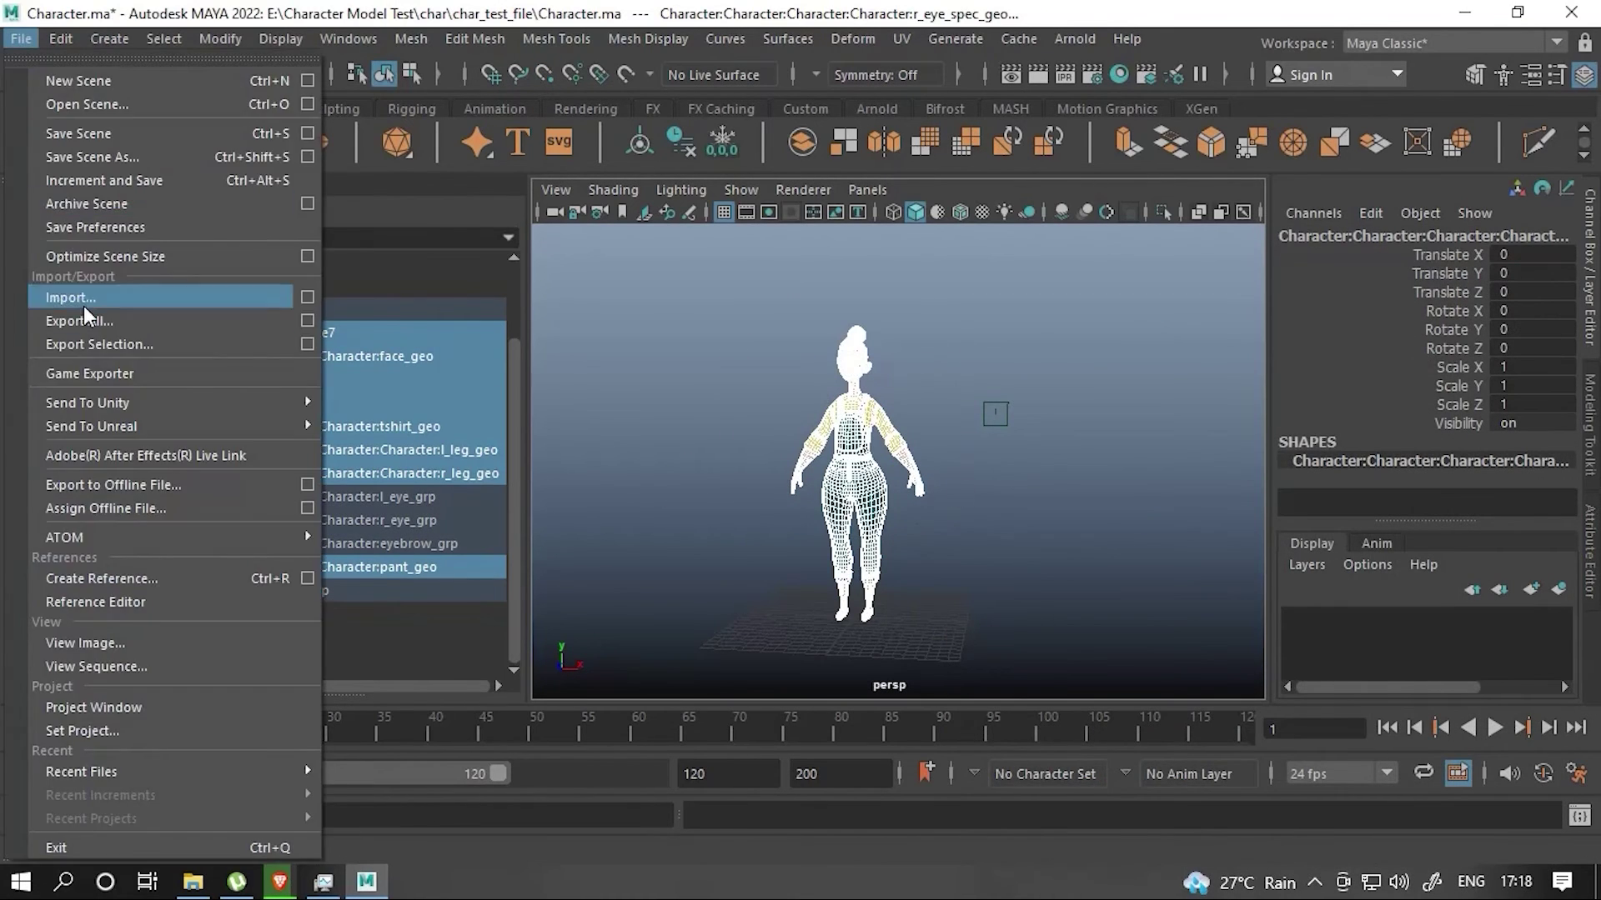
click(83, 306)
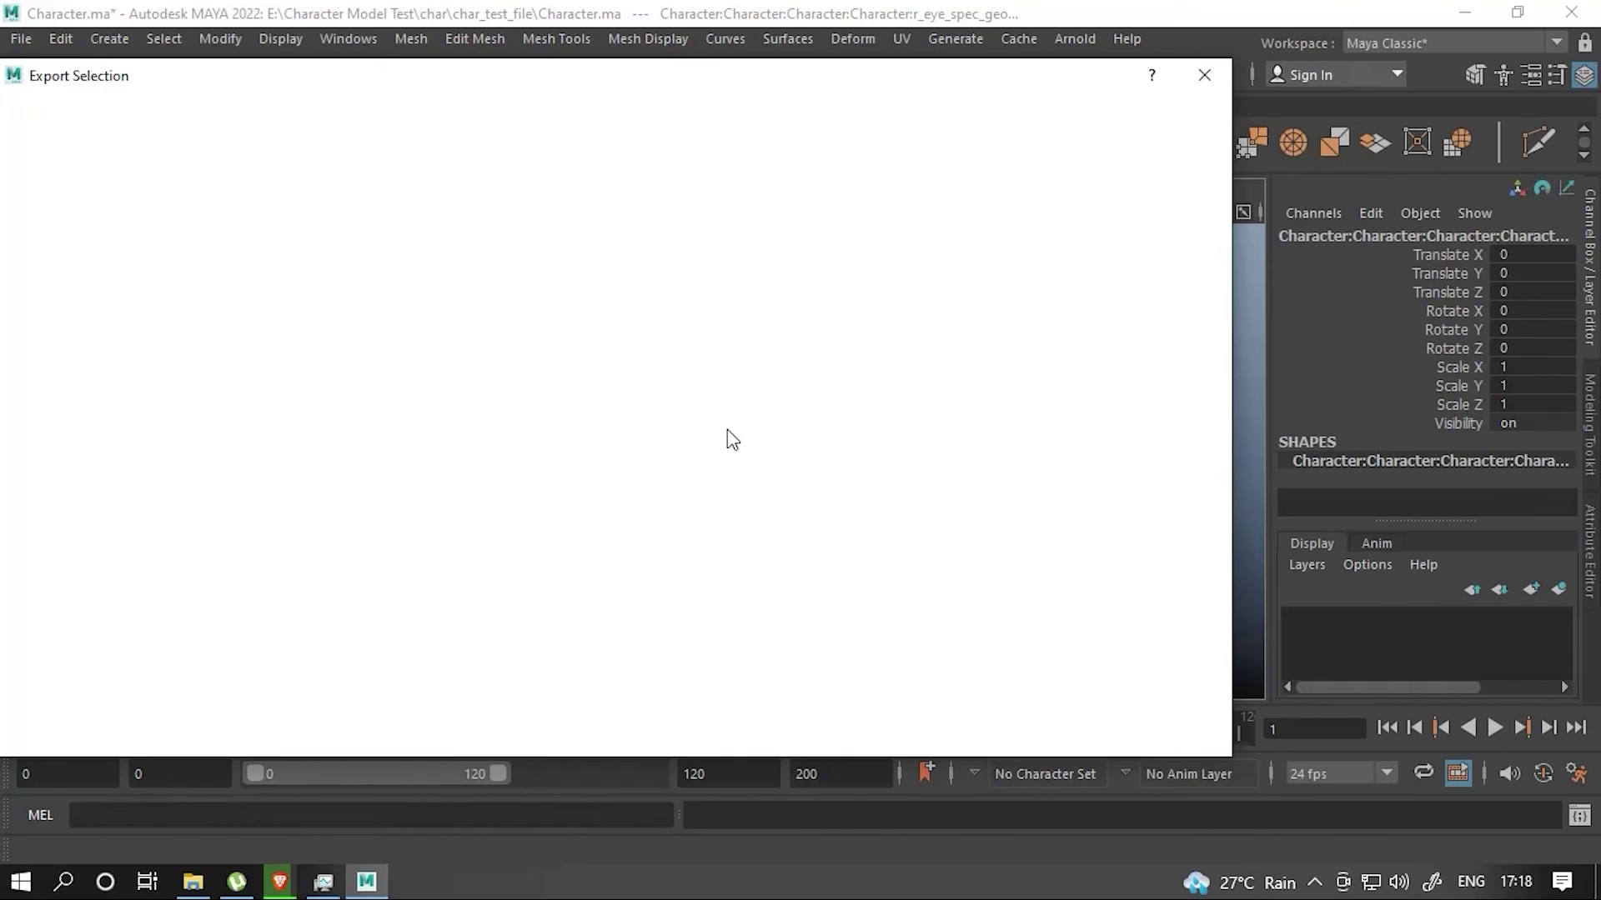